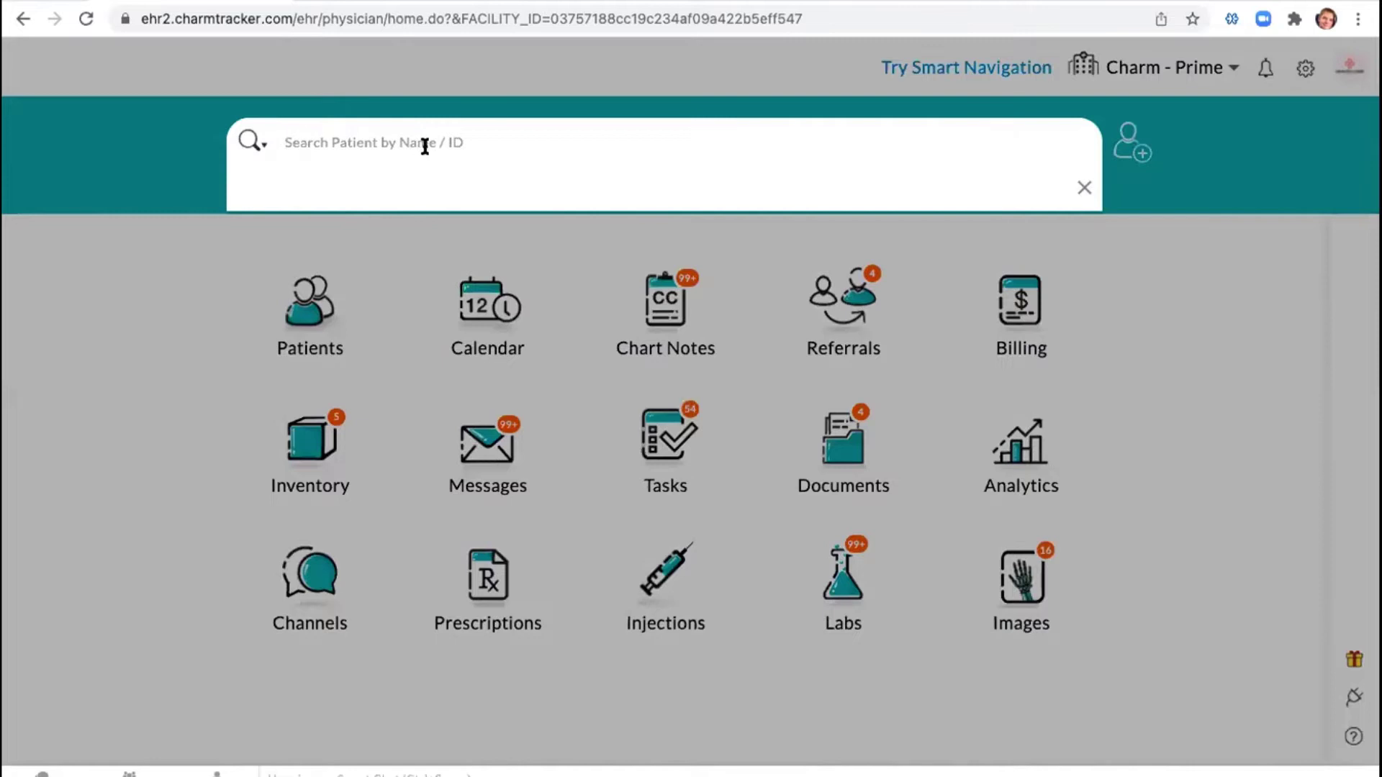
Open the second recent patient's chart and view the member dashboard customization options, leaving them unsaved.
{"action": "left_click", "coordinate": [425, 147]}
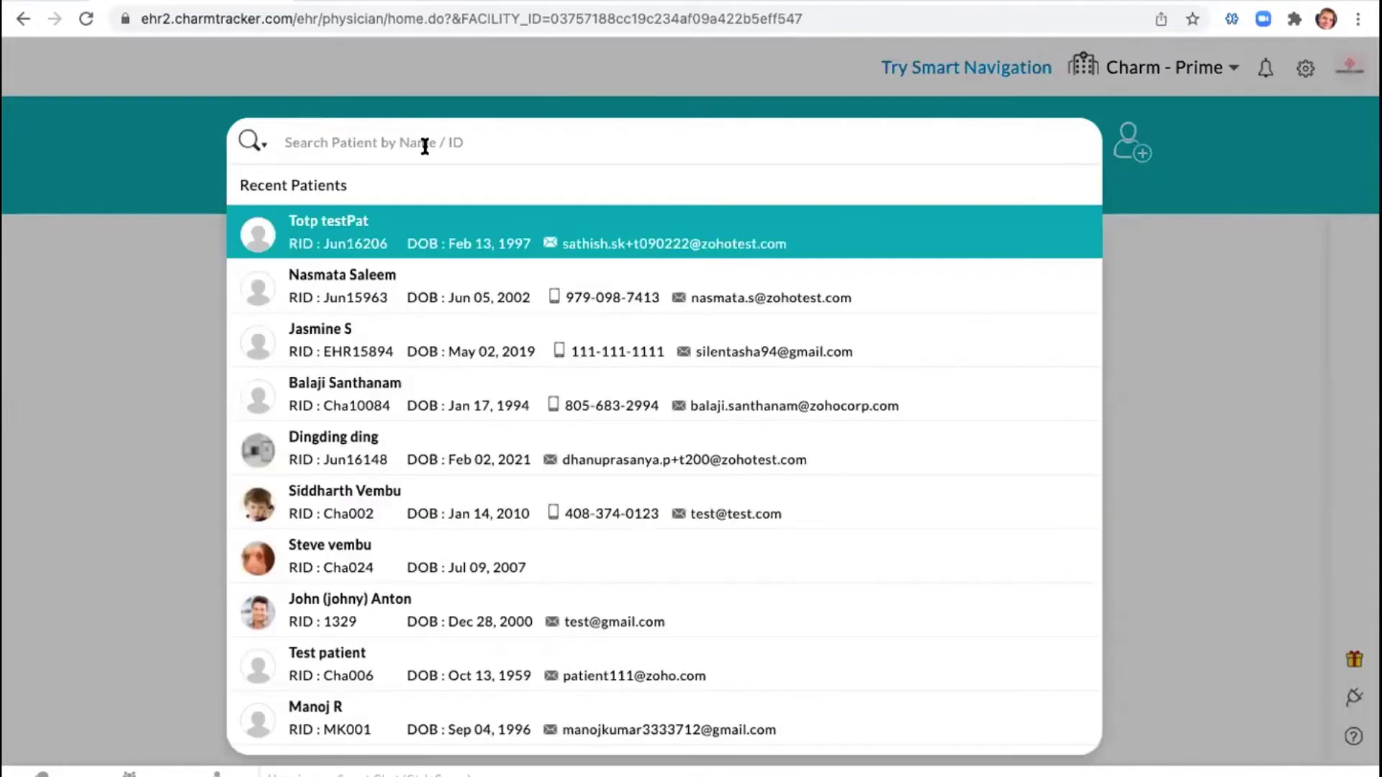
{"action": "left_click", "coordinate": [782, 362]}
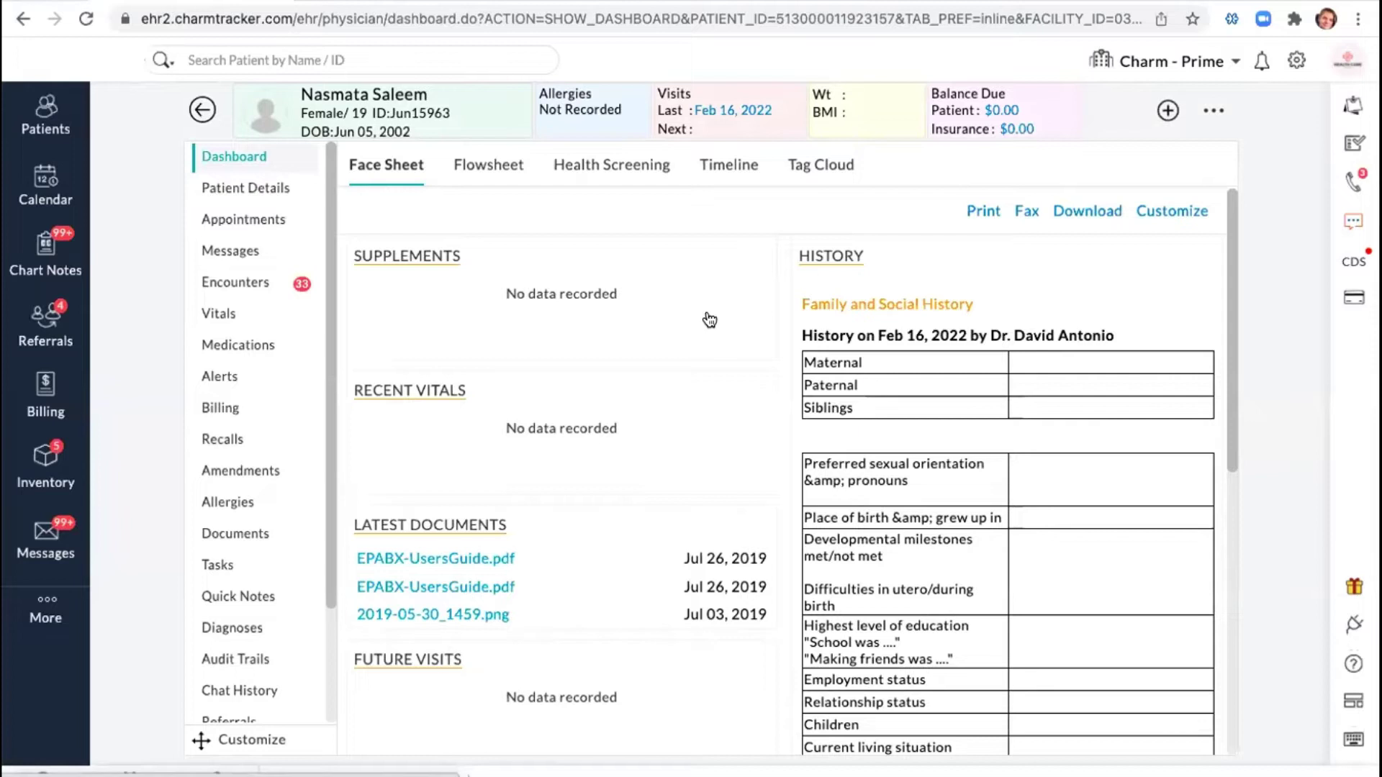
{"action": "left_click", "coordinate": [48, 612]}
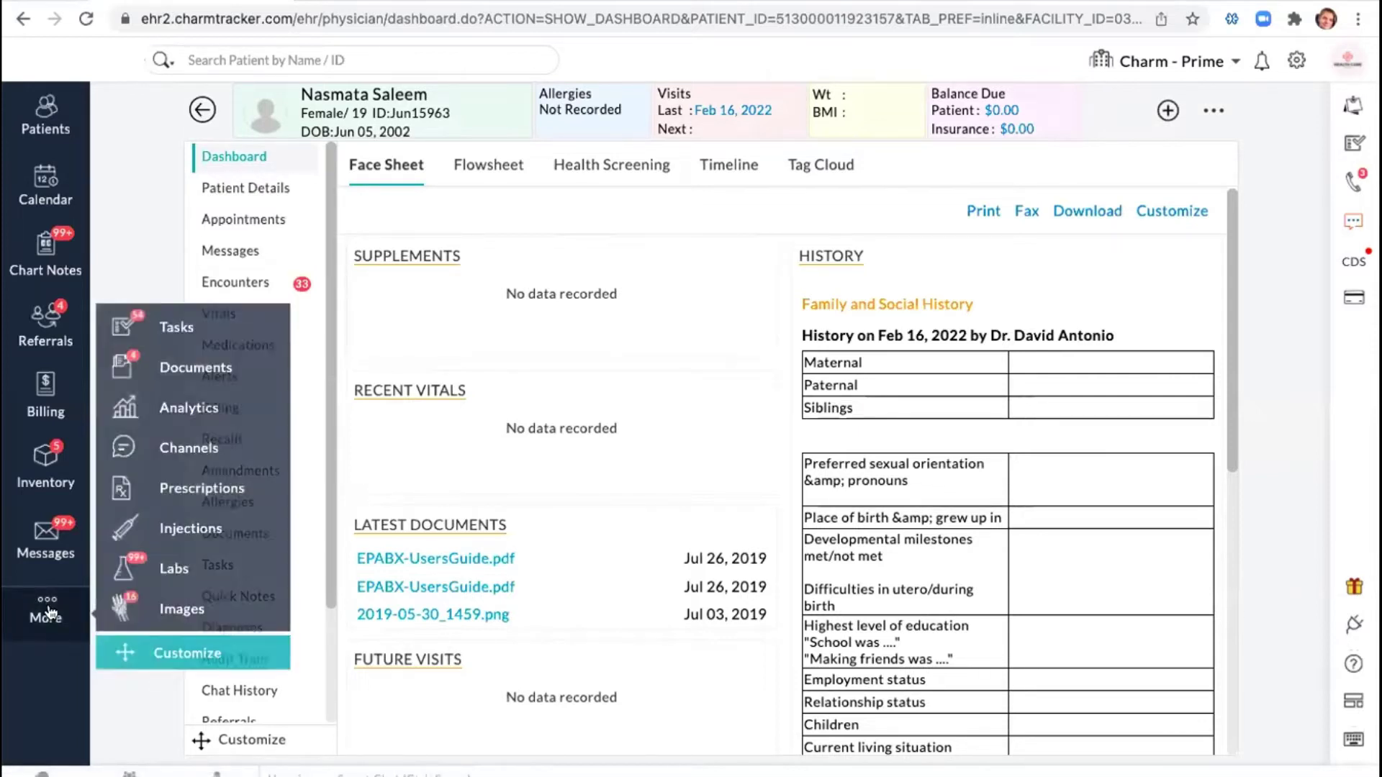
{"action": "left_click", "coordinate": [142, 647]}
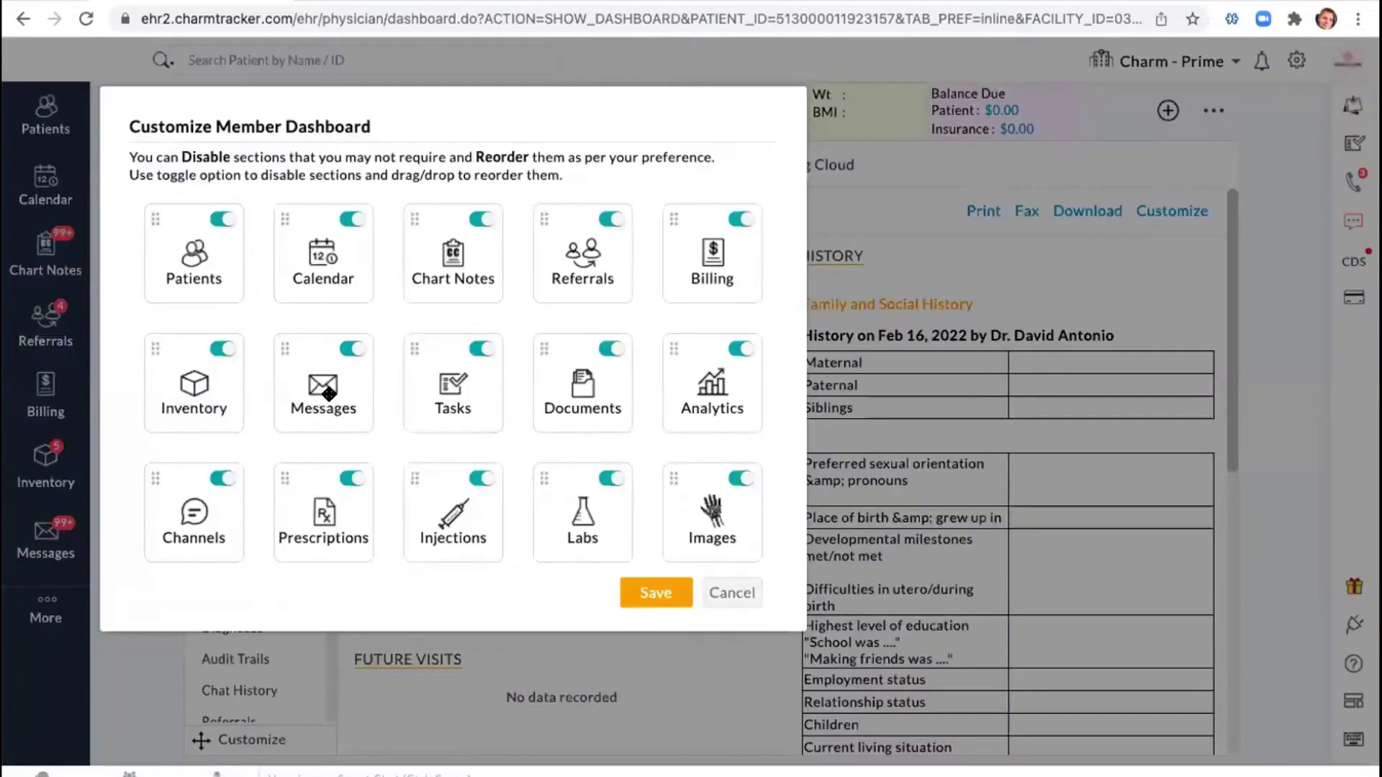
{"action": "left_click", "coordinate": [733, 593]}
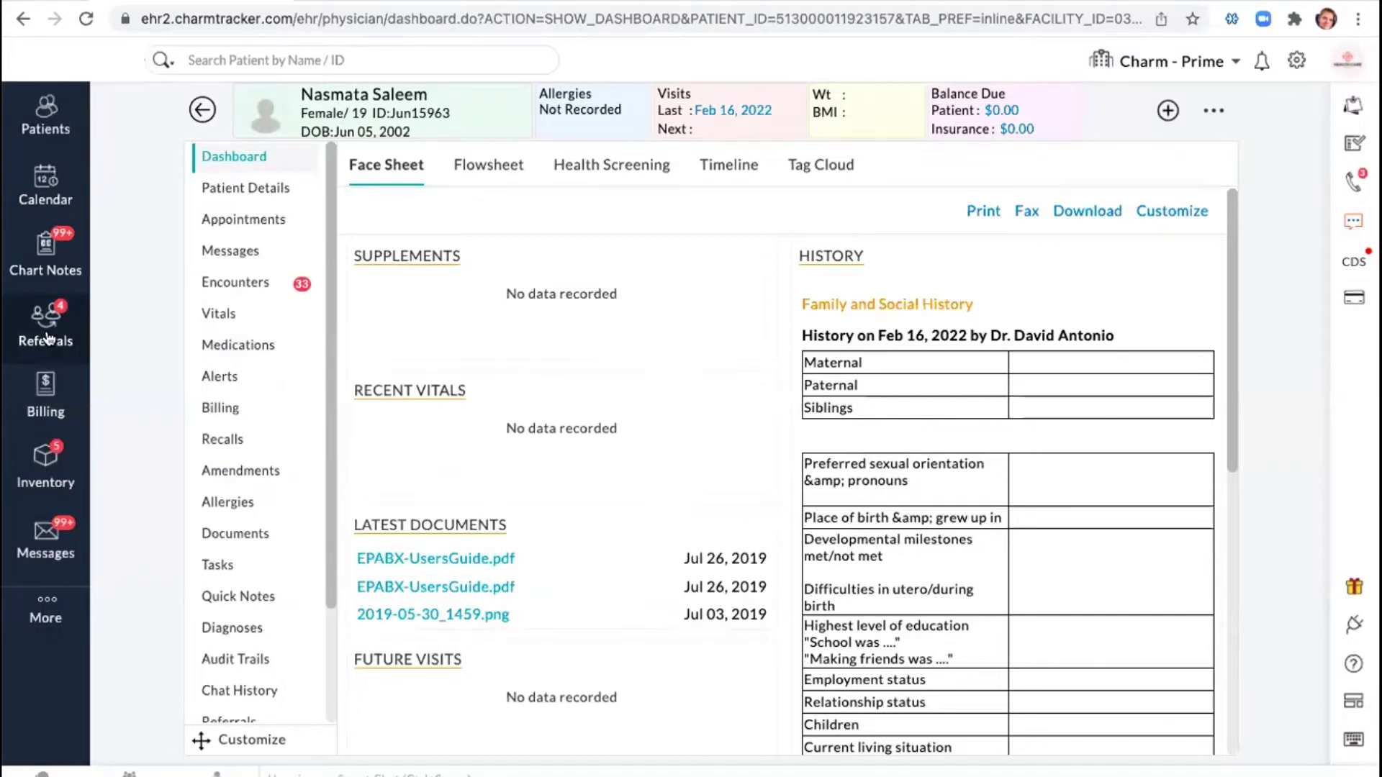
View the section options for customizing the patient dashboard, cancel without saving, and return to the home page.
{"action": "left_click", "coordinate": [234, 742]}
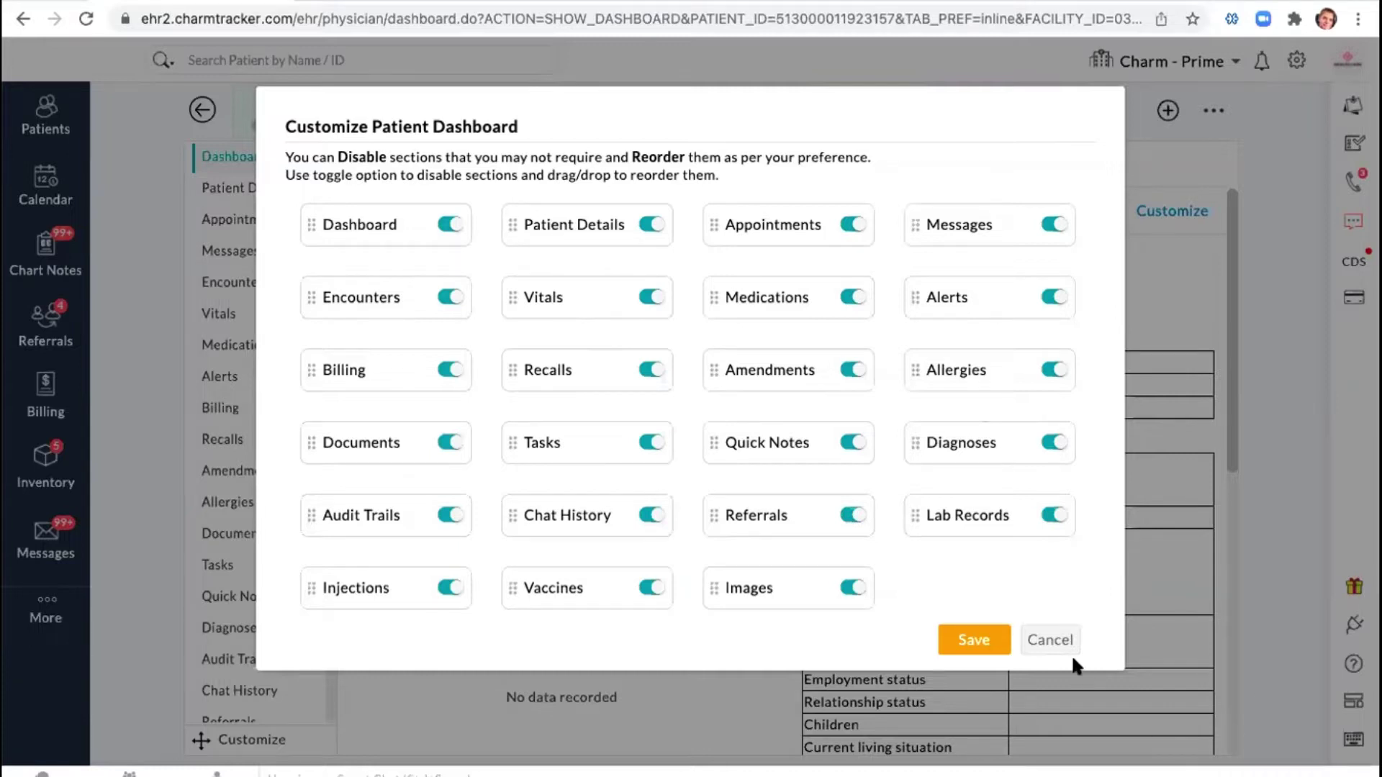
{"action": "left_click", "coordinate": [1060, 638]}
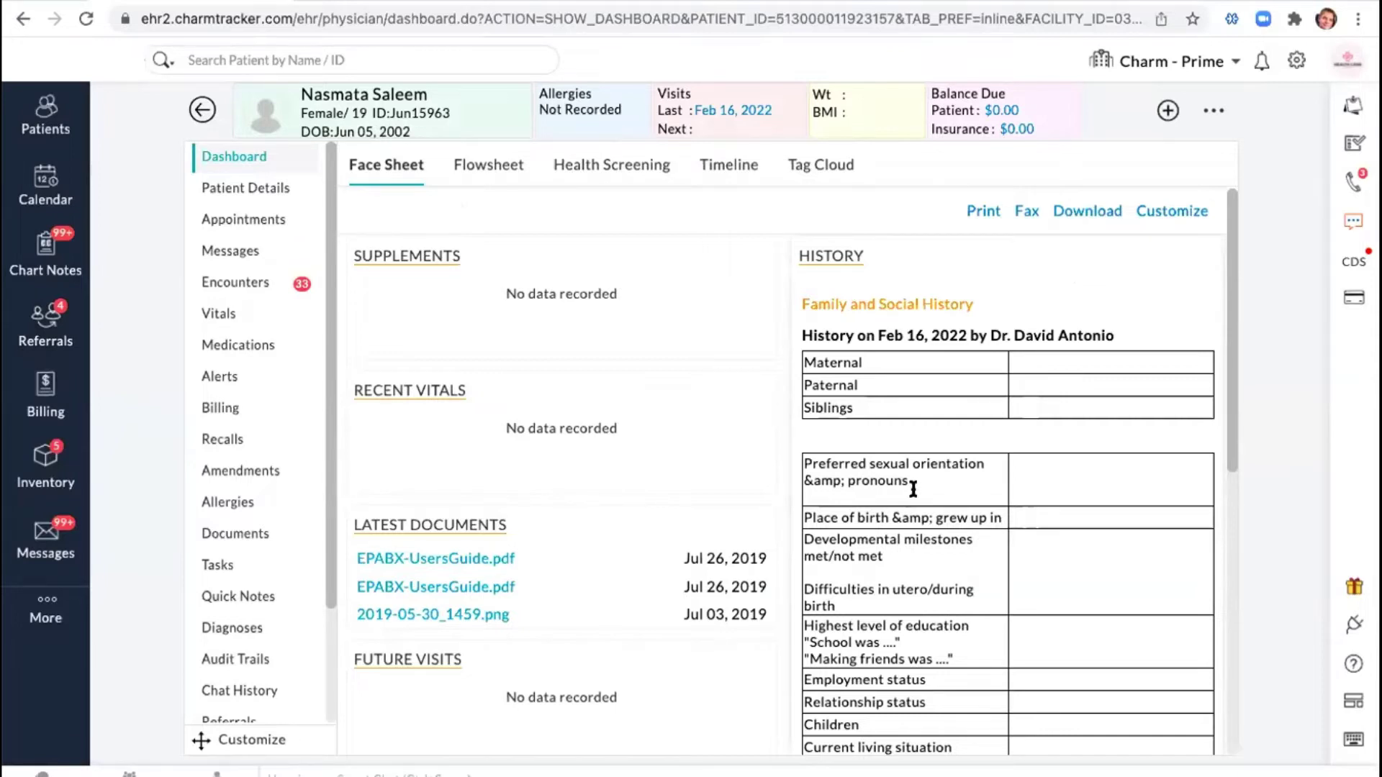
{"action": "left_click", "coordinate": [85, 20]}
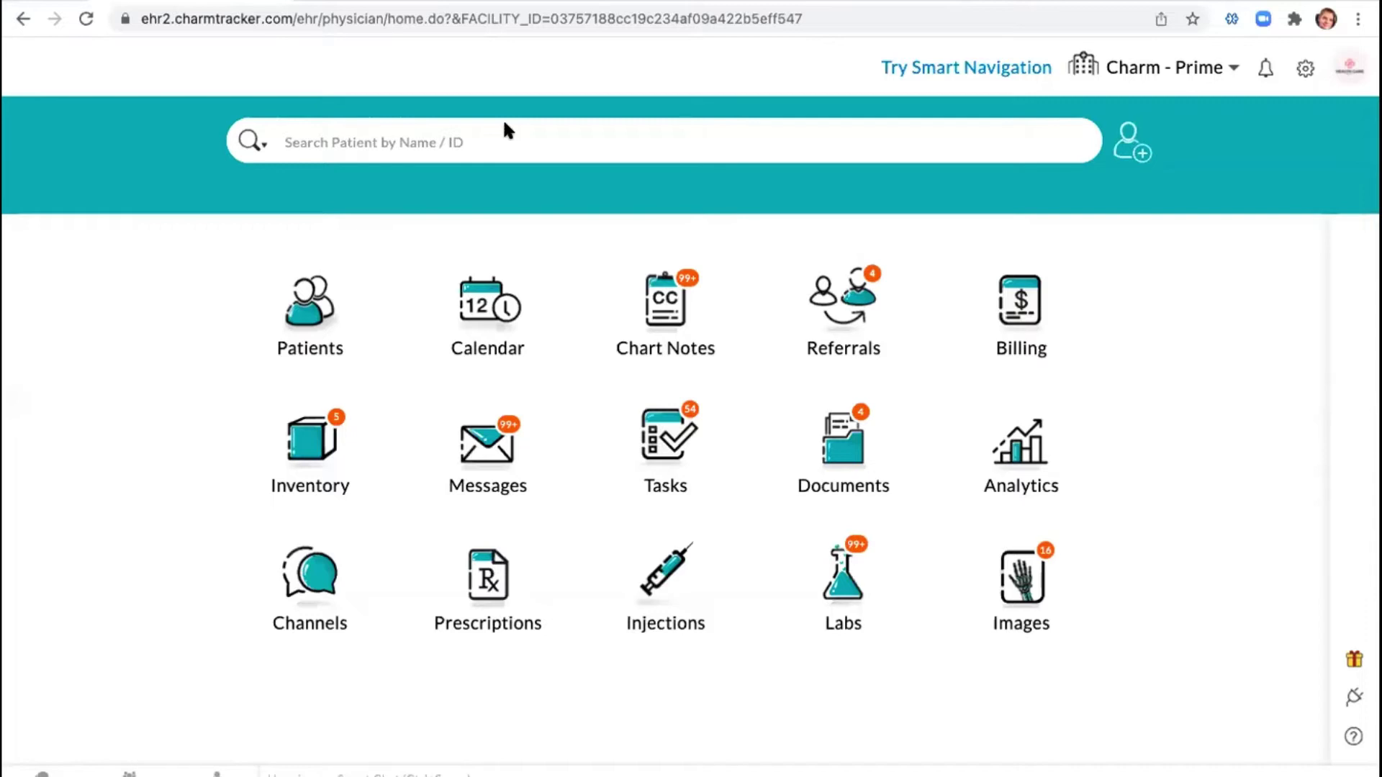
View the Keyboard Shortcuts reference from the help options, and close it.
{"action": "left_click", "coordinate": [1353, 735]}
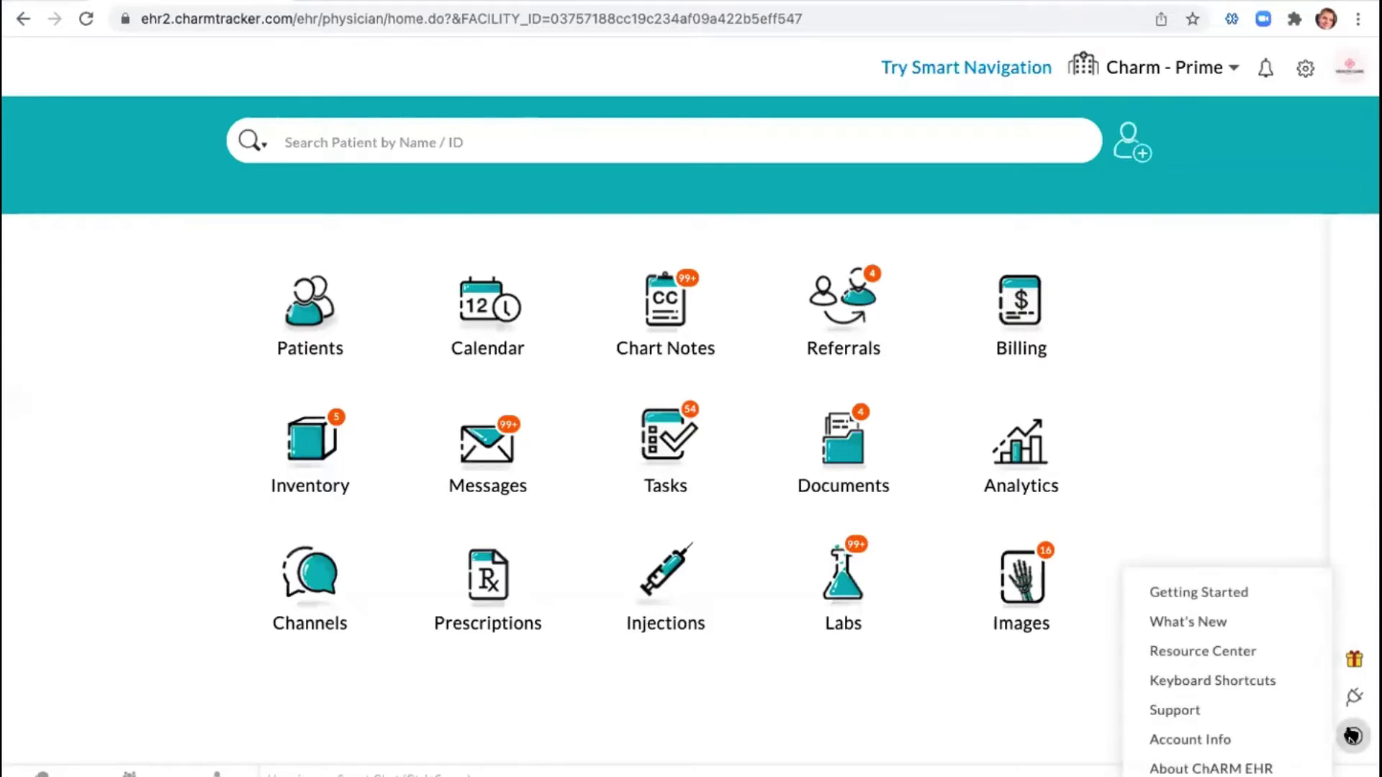
{"action": "left_click", "coordinate": [1231, 681]}
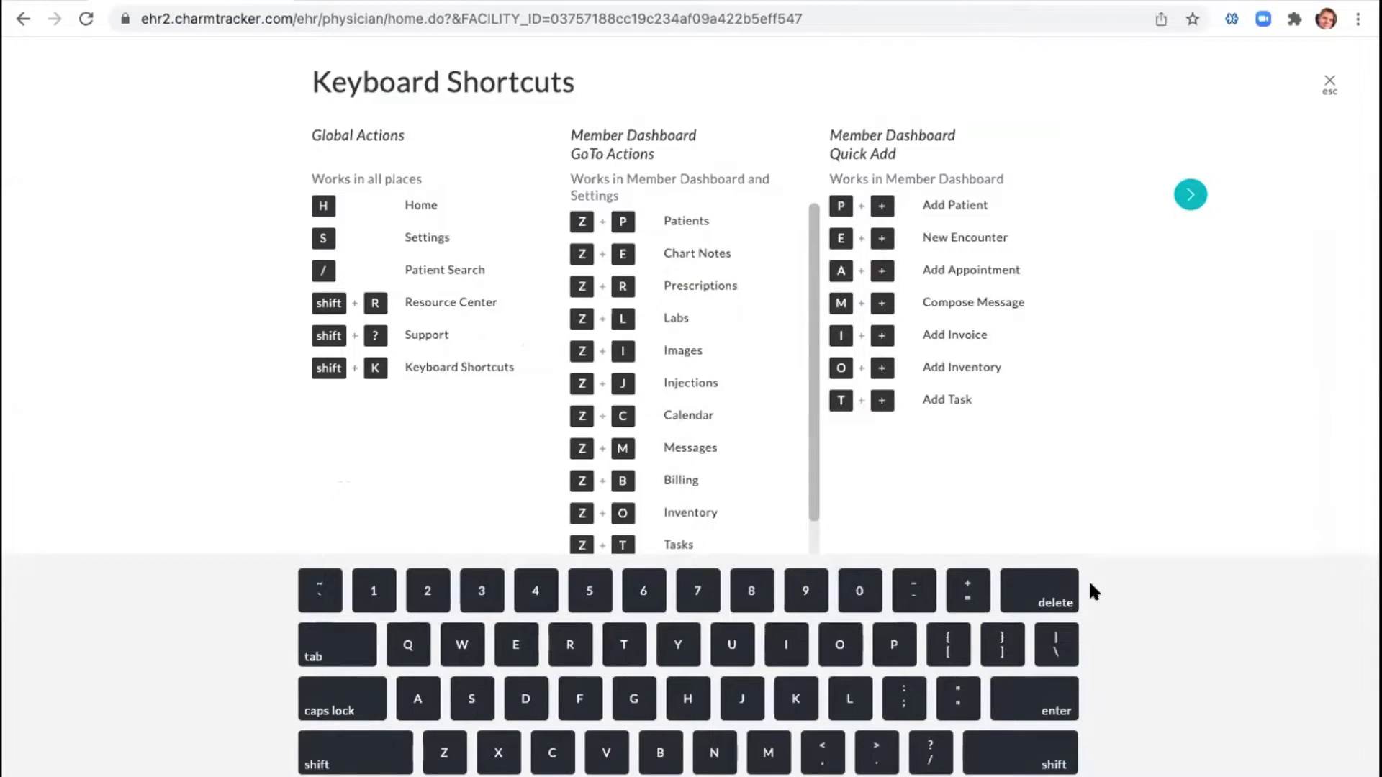
{"action": "left_click", "coordinate": [1330, 82]}
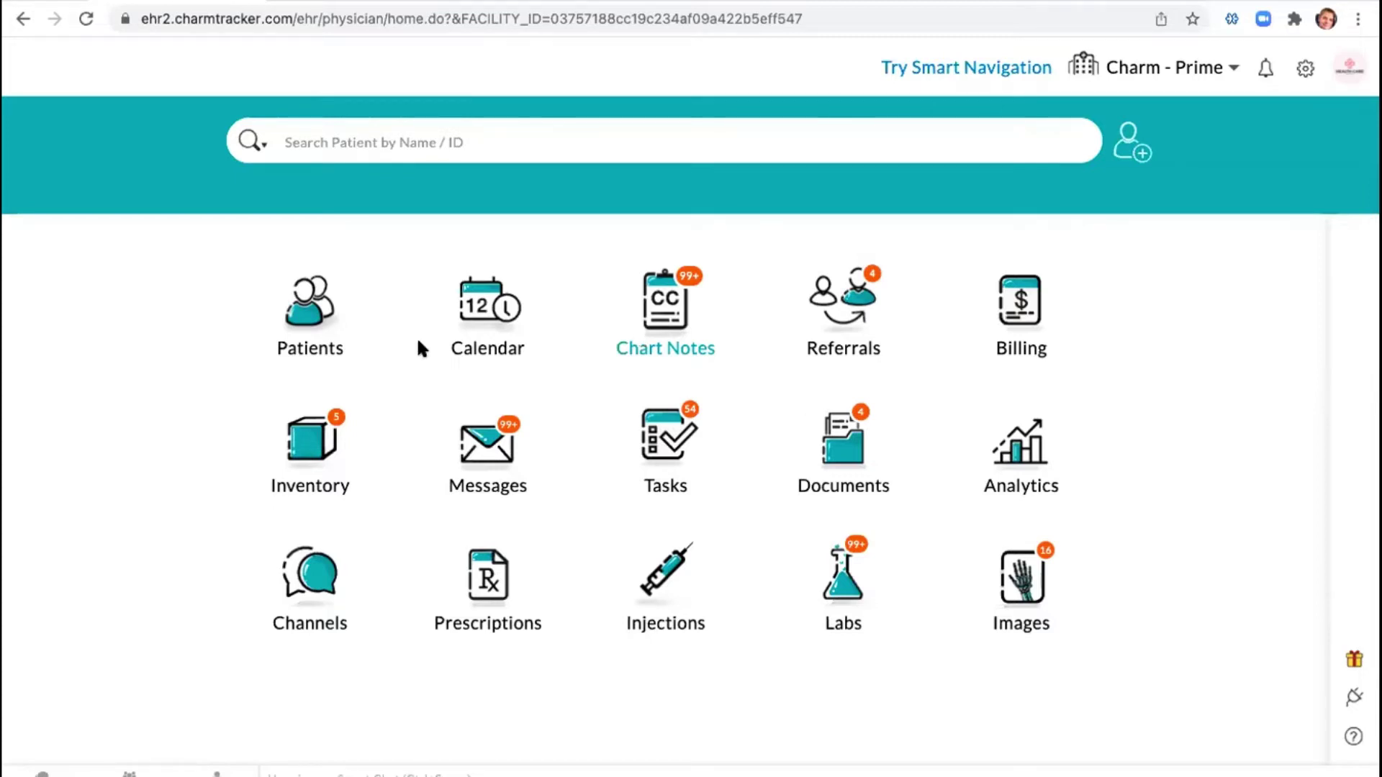
Show the calendar in Day view and start a new appointment in the 12:30 pm slot on Mar 8, 2022.
{"action": "left_click", "coordinate": [488, 313]}
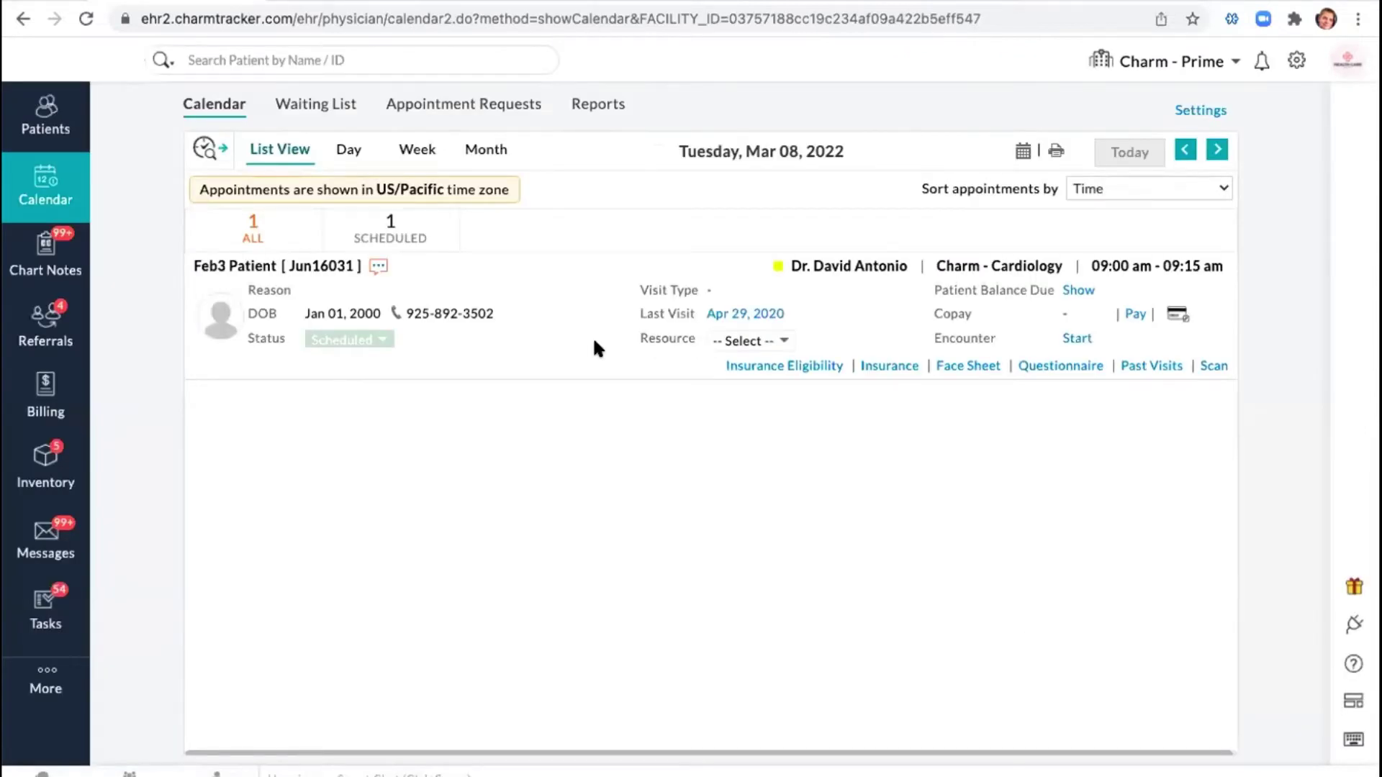
{"action": "left_click", "coordinate": [348, 150]}
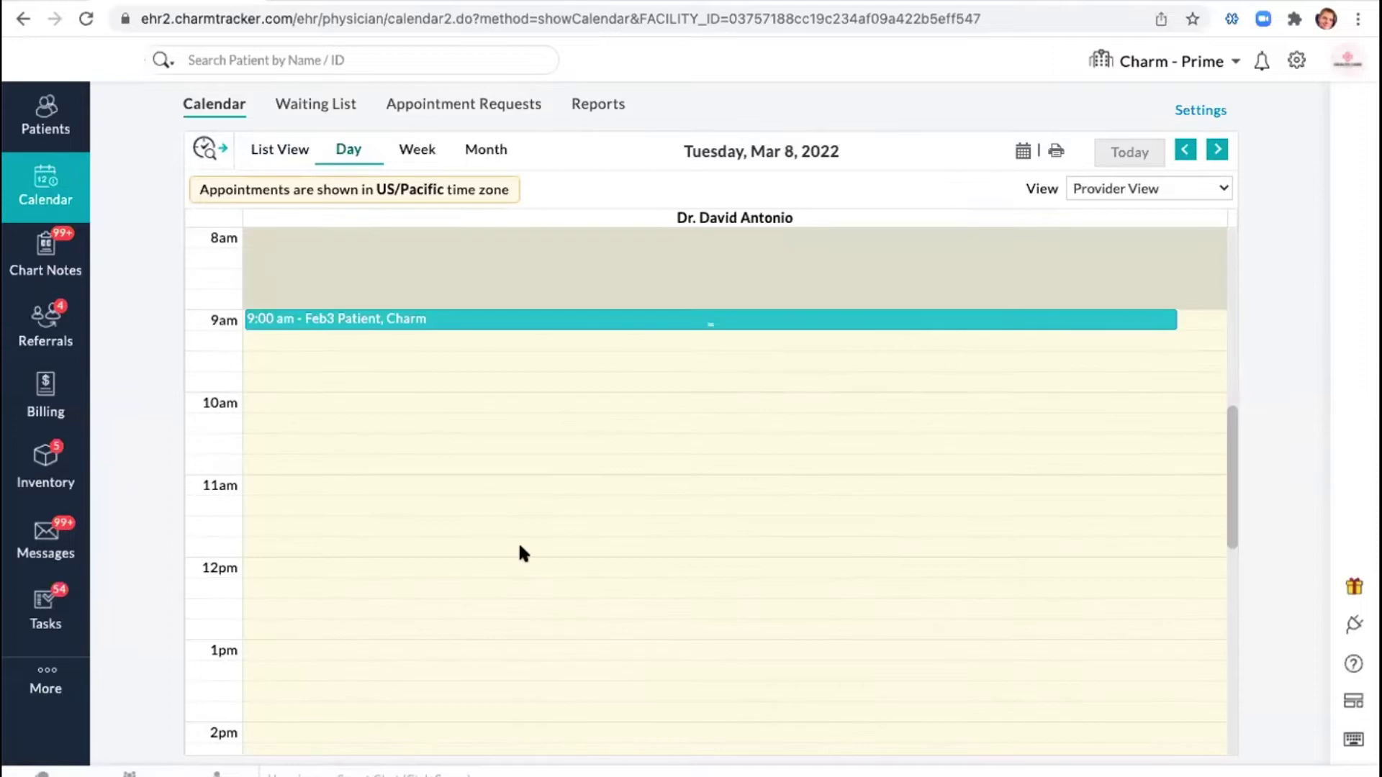
{"action": "scroll", "coordinate": [475, 455], "scroll_direction": "down", "scroll_amount": 1}
{"action": "scroll", "coordinate": [472, 451], "scroll_direction": "down", "scroll_amount": 1}
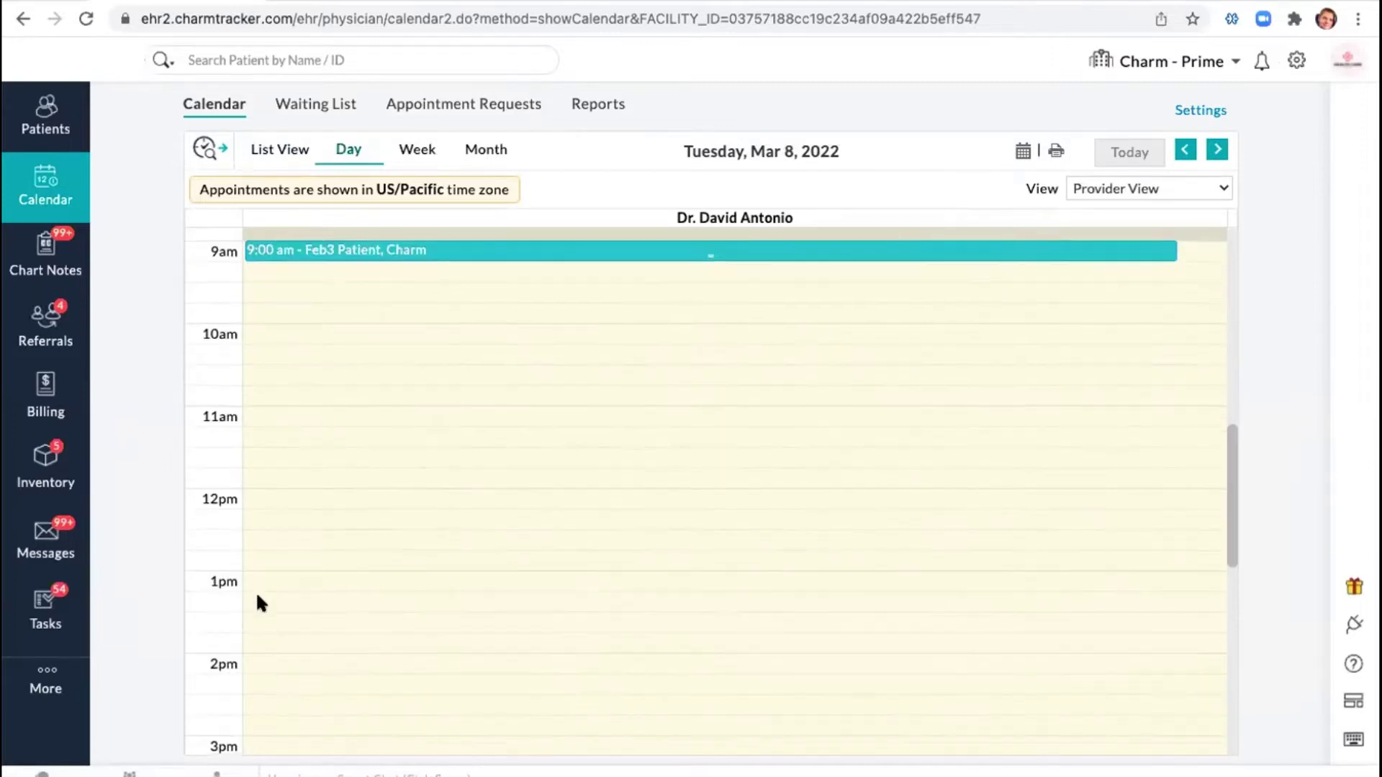
{"action": "left_click", "coordinate": [265, 533]}
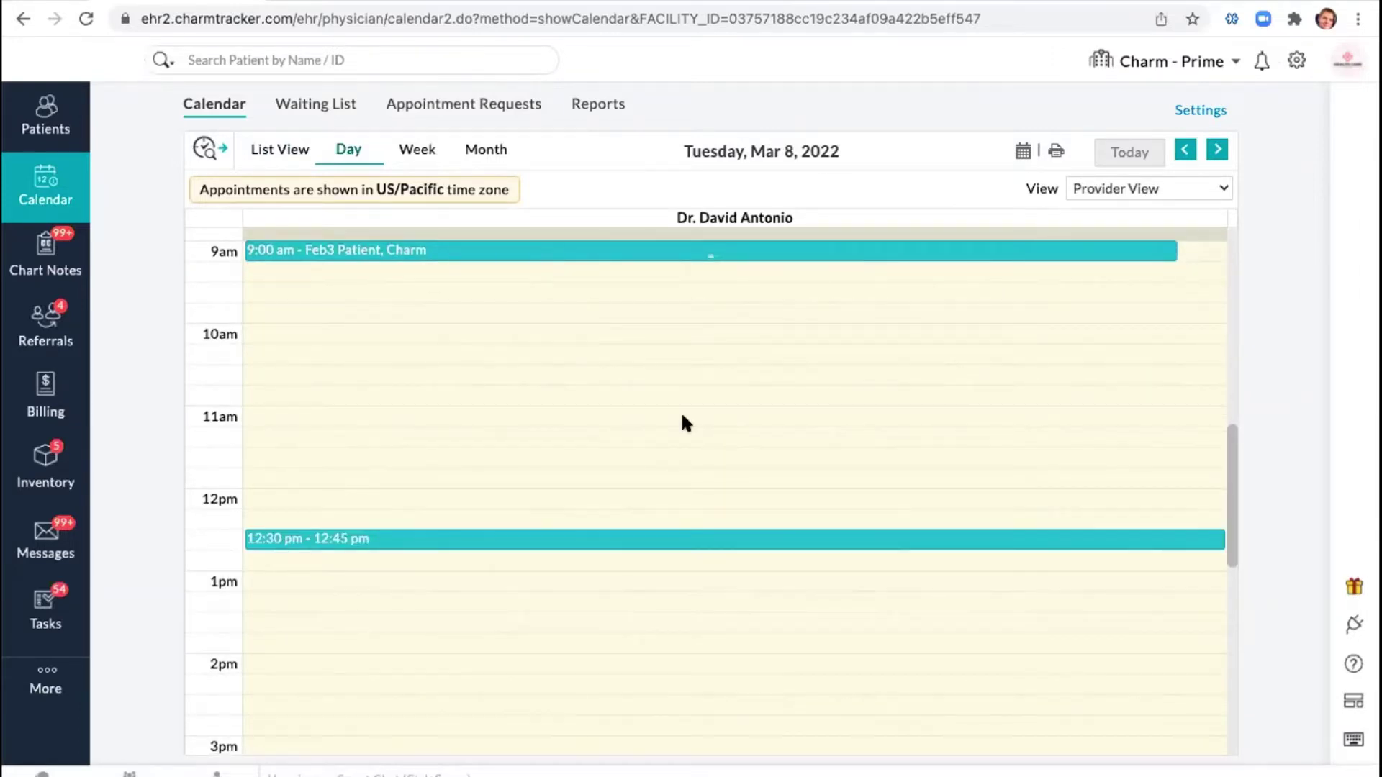
Fill in the new appointment's patient by name, the Cardiology department and the provider.
{"action": "type", "text": "tren"}
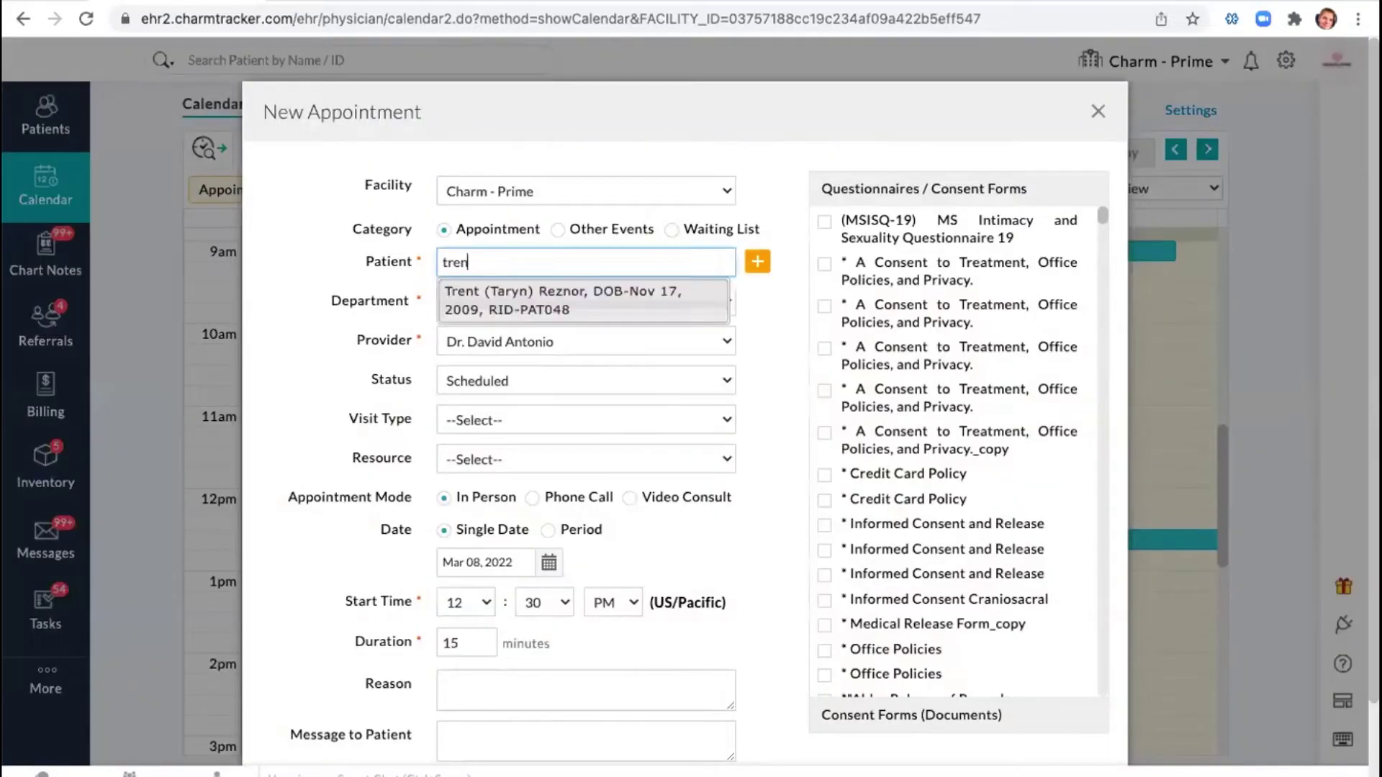
{"action": "left_click", "coordinate": [545, 296]}
{"action": "left_click", "coordinate": [511, 343]}
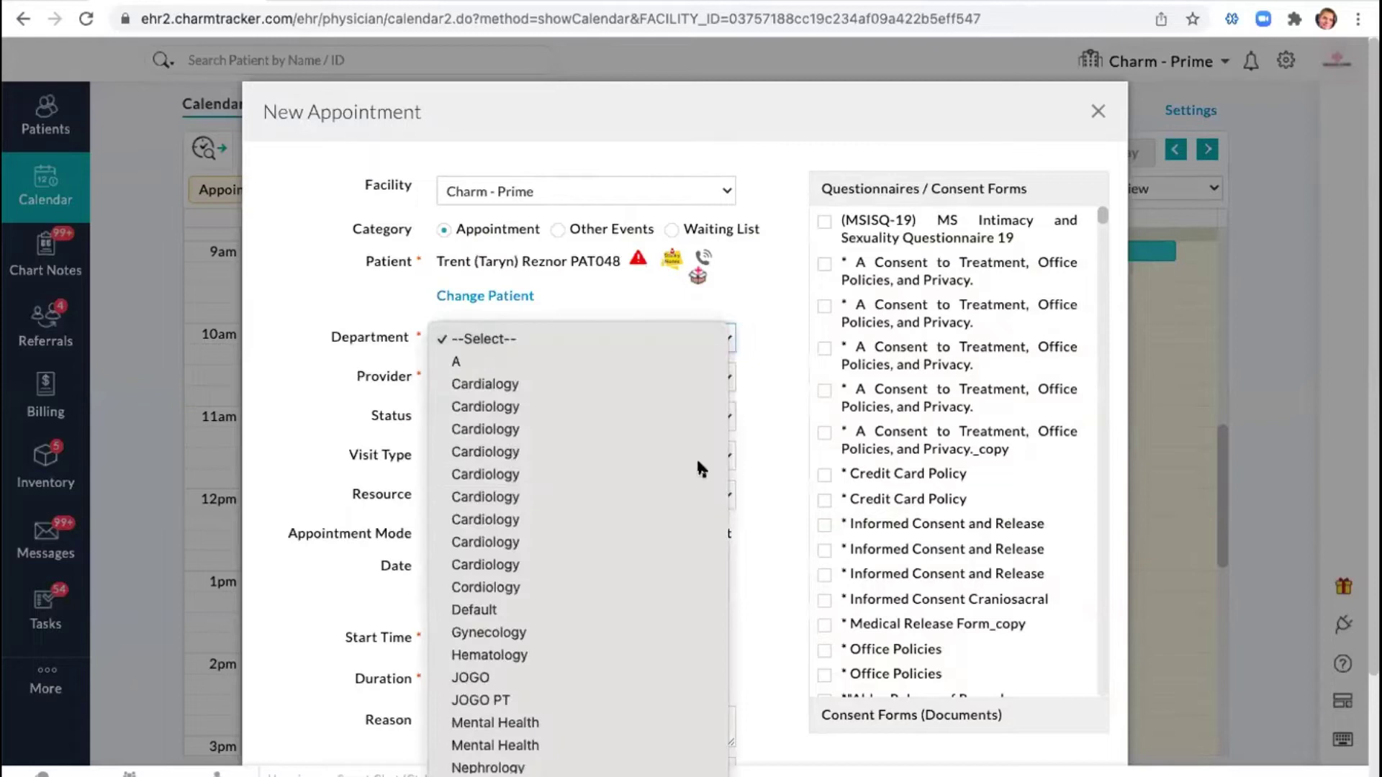
{"action": "left_click", "coordinate": [529, 429]}
{"action": "left_click", "coordinate": [539, 373]}
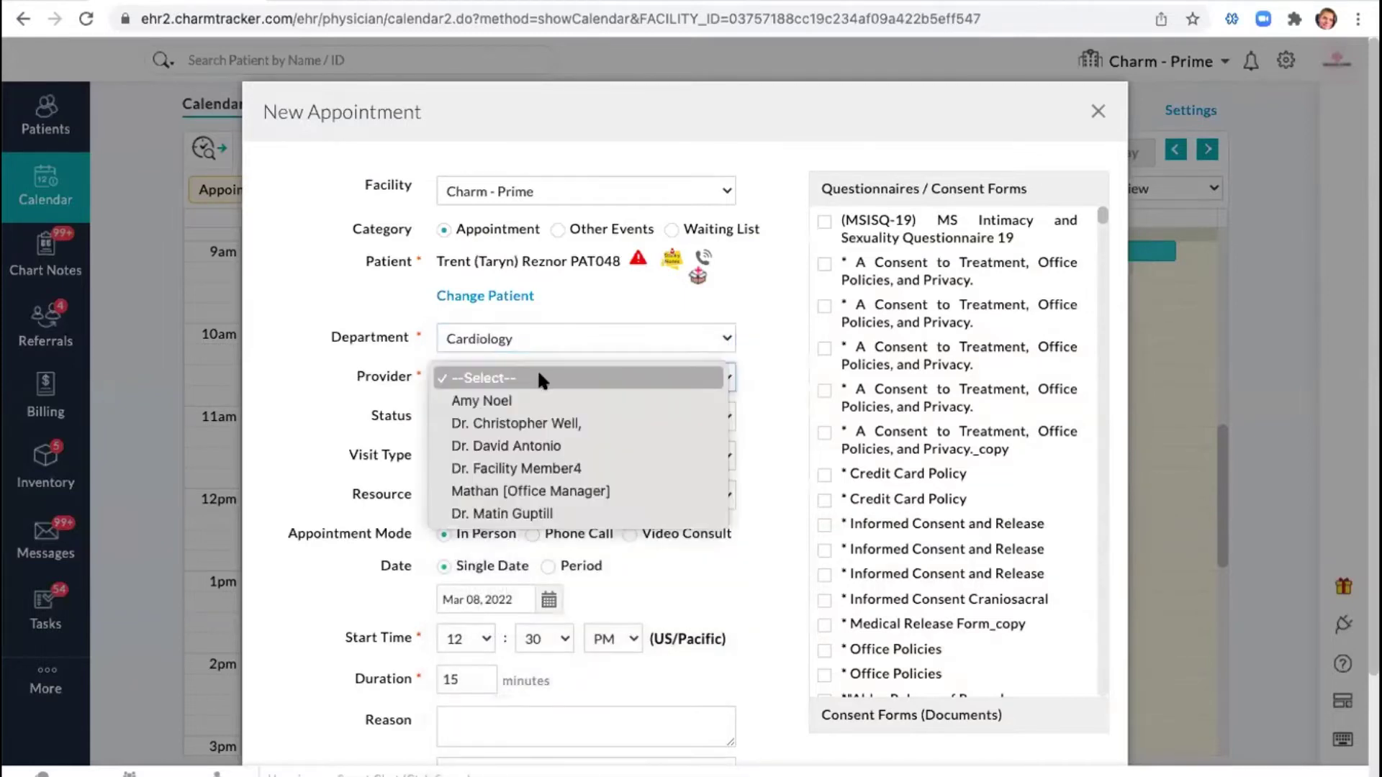
{"action": "left_click", "coordinate": [482, 446]}
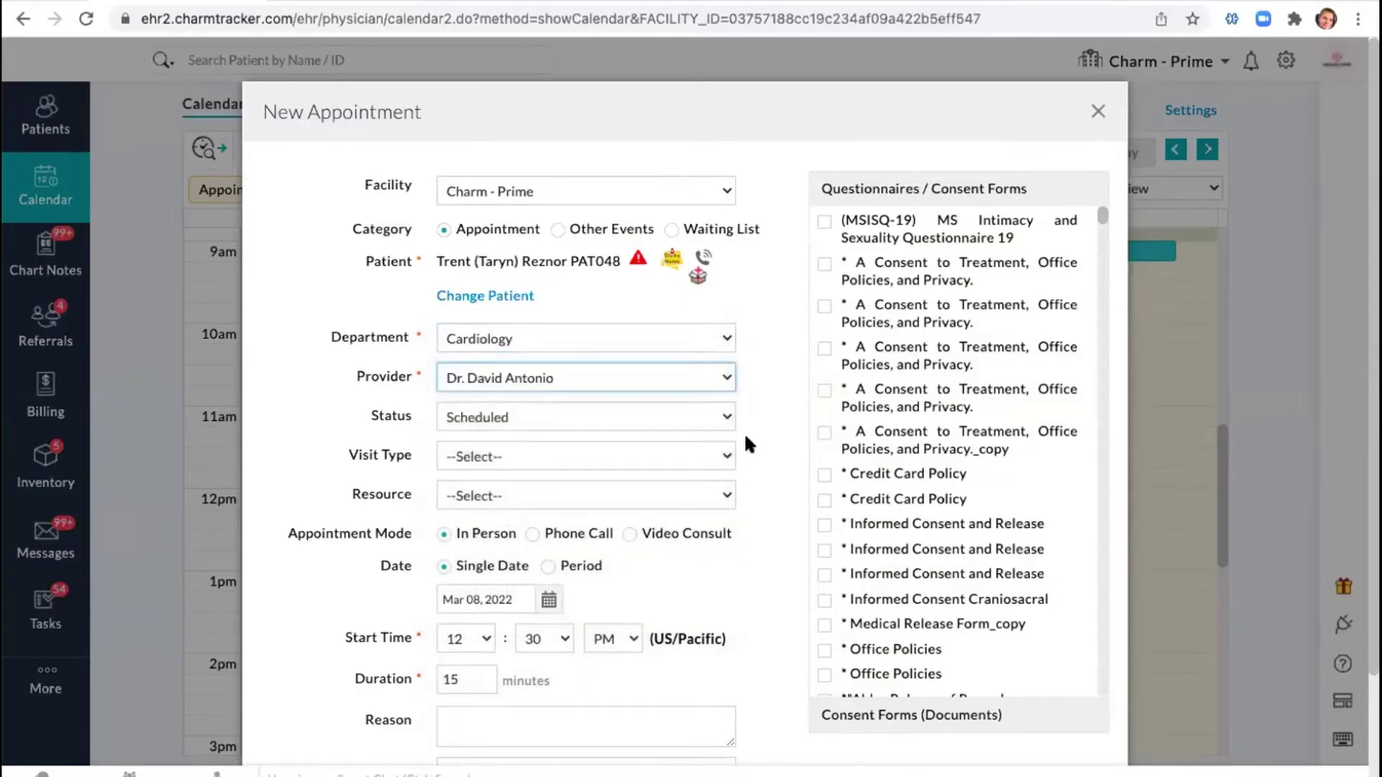
Set the appointment's visit type to 60 minute follow up appointment.
{"action": "scroll", "coordinate": [744, 435], "scroll_direction": "down", "scroll_amount": 1}
{"action": "left_click", "coordinate": [464, 376]}
{"action": "left_click", "coordinate": [547, 400]}
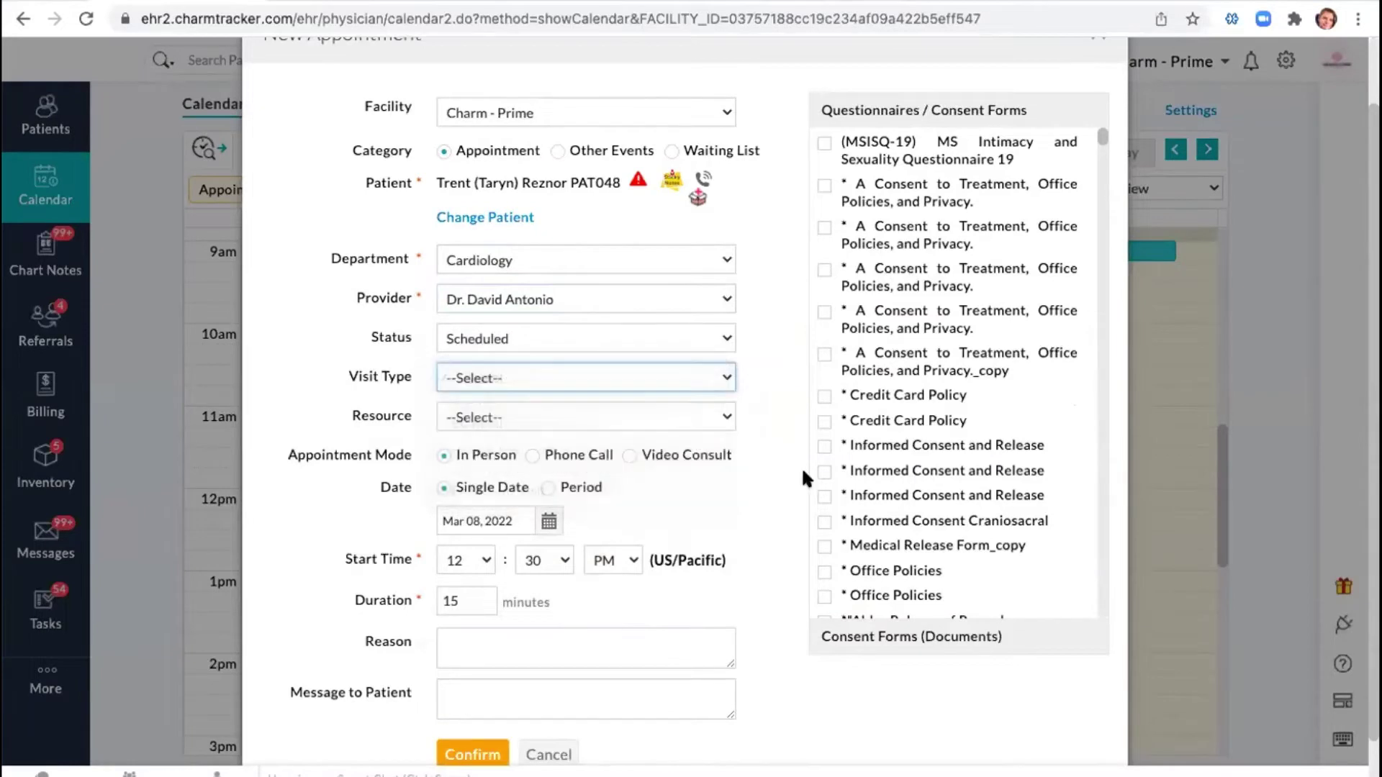
Find the ChARM Questionnaire among the questionnaires and consent forms by searching the page for "charm", and attach it to the appointment.
{"action": "scroll", "coordinate": [725, 504], "scroll_direction": "down", "scroll_amount": 1}
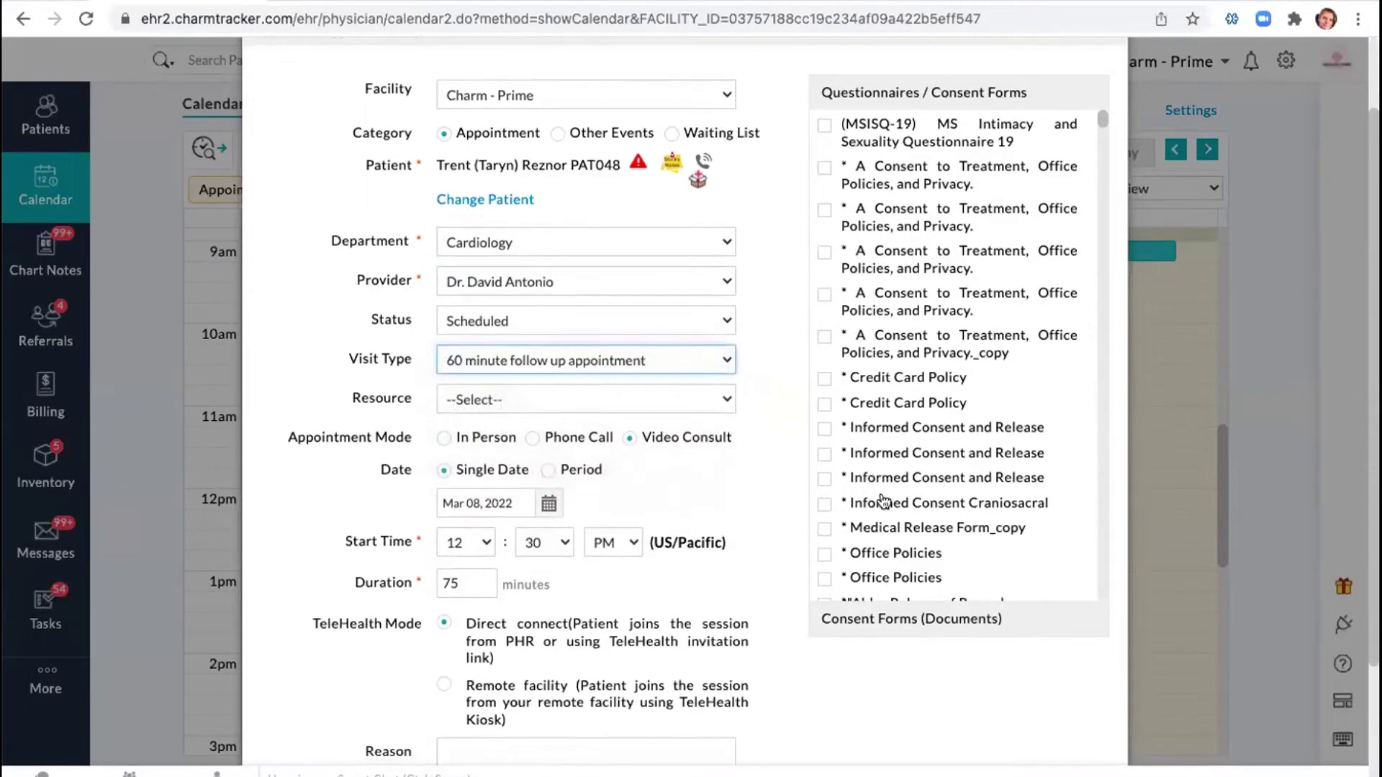
{"action": "scroll", "coordinate": [876, 416], "scroll_direction": "down", "scroll_amount": 15}
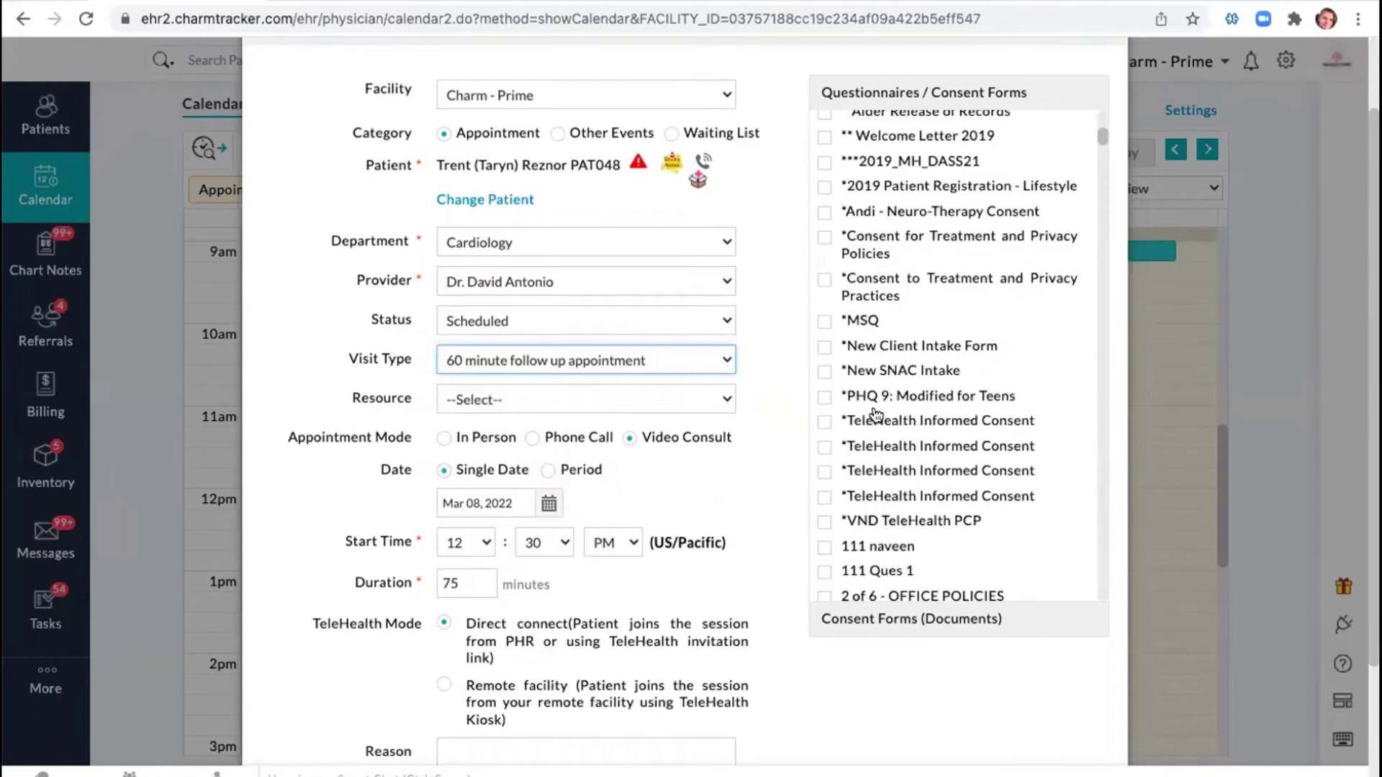
{"action": "scroll", "coordinate": [876, 416], "scroll_direction": "down", "scroll_amount": 5}
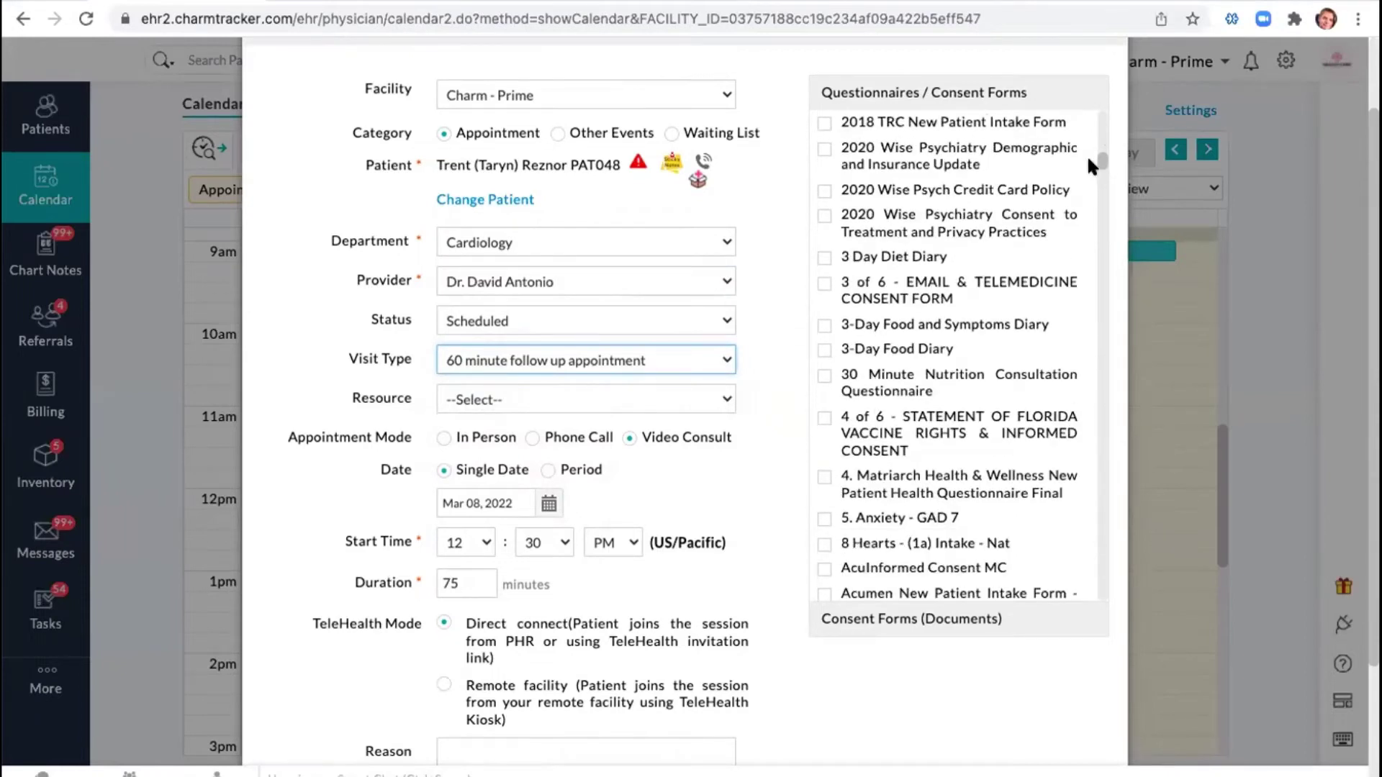
{"action": "left_click_drag", "start_coordinate": [1102, 158], "coordinate": [1102, 576]}
{"action": "left_click_drag", "start_coordinate": [1104, 195], "coordinate": [1105, 130]}
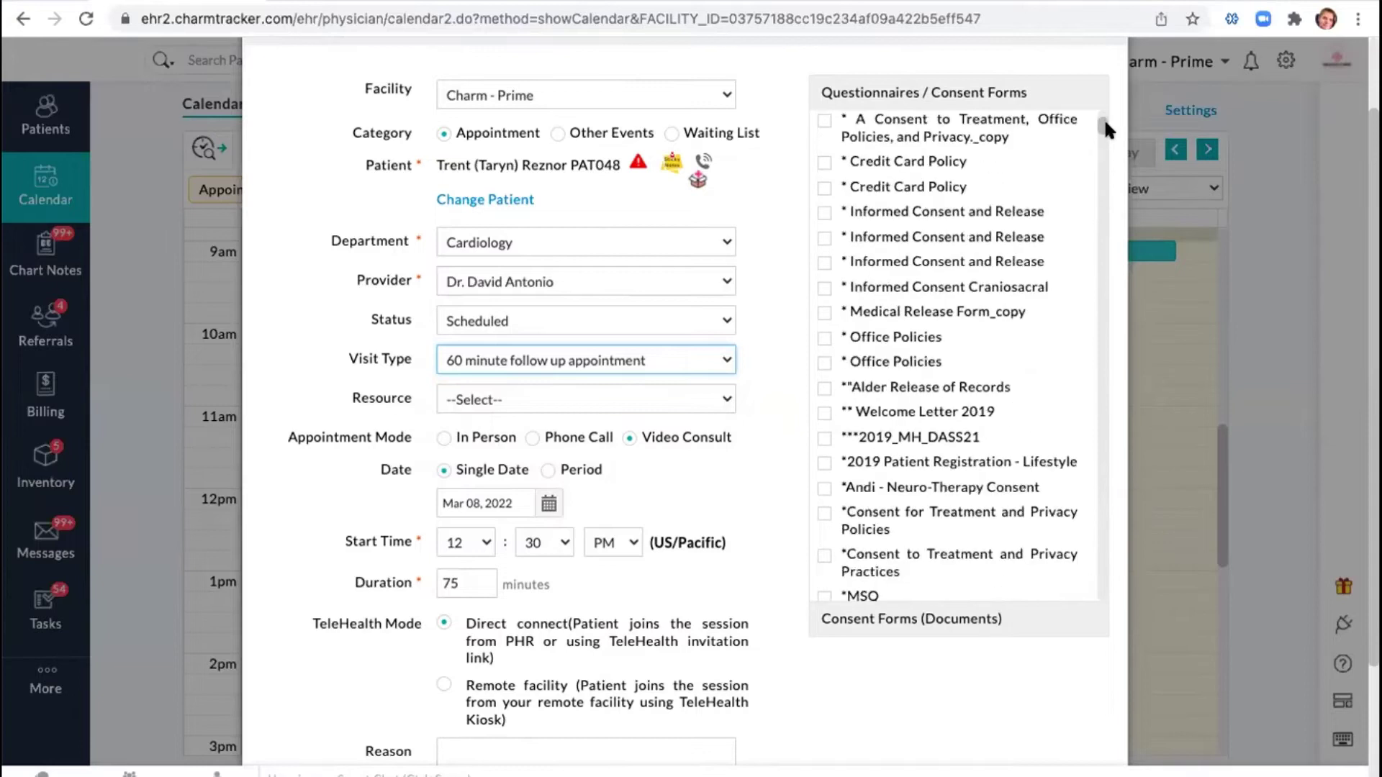
{"action": "key", "text": "ctrl+f"}
{"action": "type", "text": "charm"}
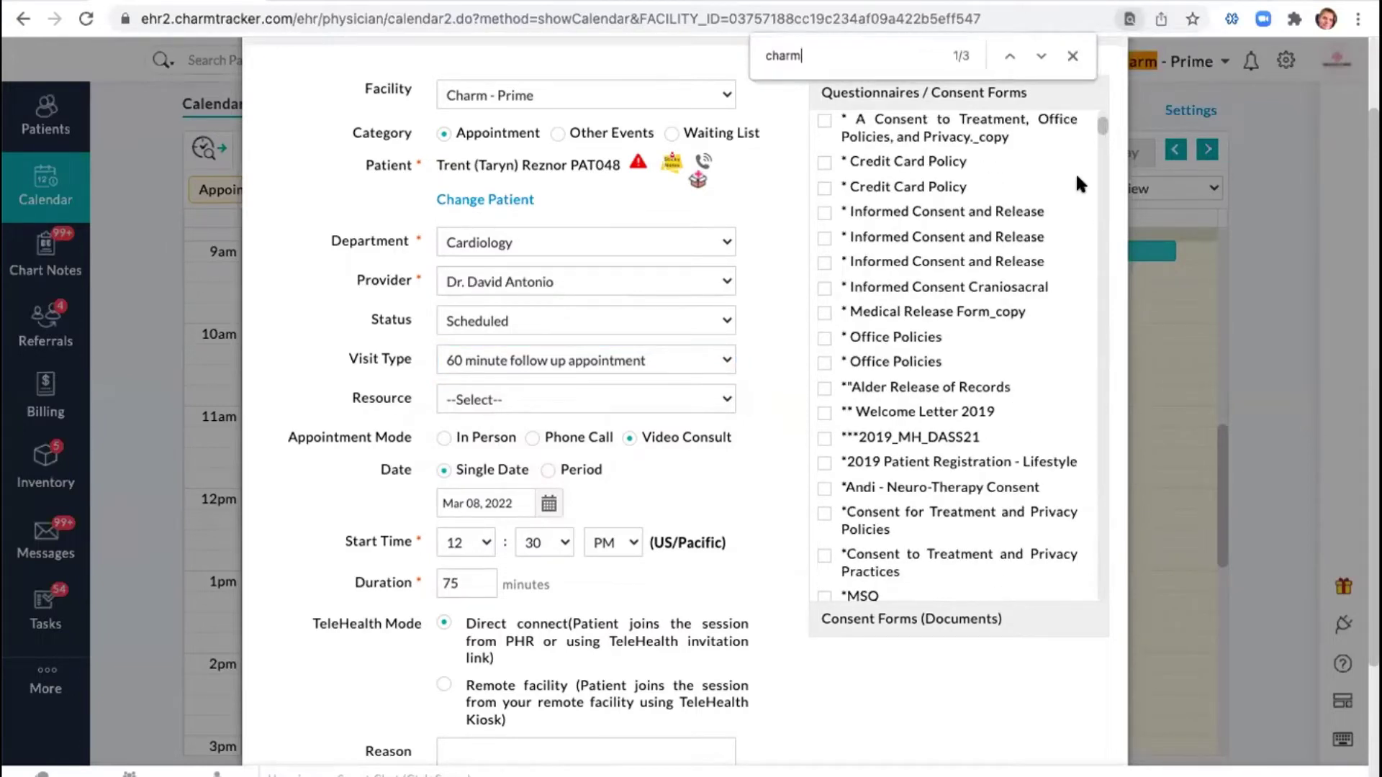
{"action": "scroll", "coordinate": [864, 335], "scroll_direction": "up", "scroll_amount": 3}
{"action": "scroll", "coordinate": [910, 328], "scroll_direction": "down", "scroll_amount": 2}
{"action": "scroll", "coordinate": [909, 328], "scroll_direction": "down", "scroll_amount": 10}
{"action": "scroll", "coordinate": [910, 329], "scroll_direction": "down", "scroll_amount": 10}
{"action": "scroll", "coordinate": [910, 328], "scroll_direction": "down", "scroll_amount": 10}
{"action": "scroll", "coordinate": [910, 328], "scroll_direction": "down", "scroll_amount": 5}
{"action": "left_click", "coordinate": [825, 465]}
{"action": "left_click", "coordinate": [1073, 57]}
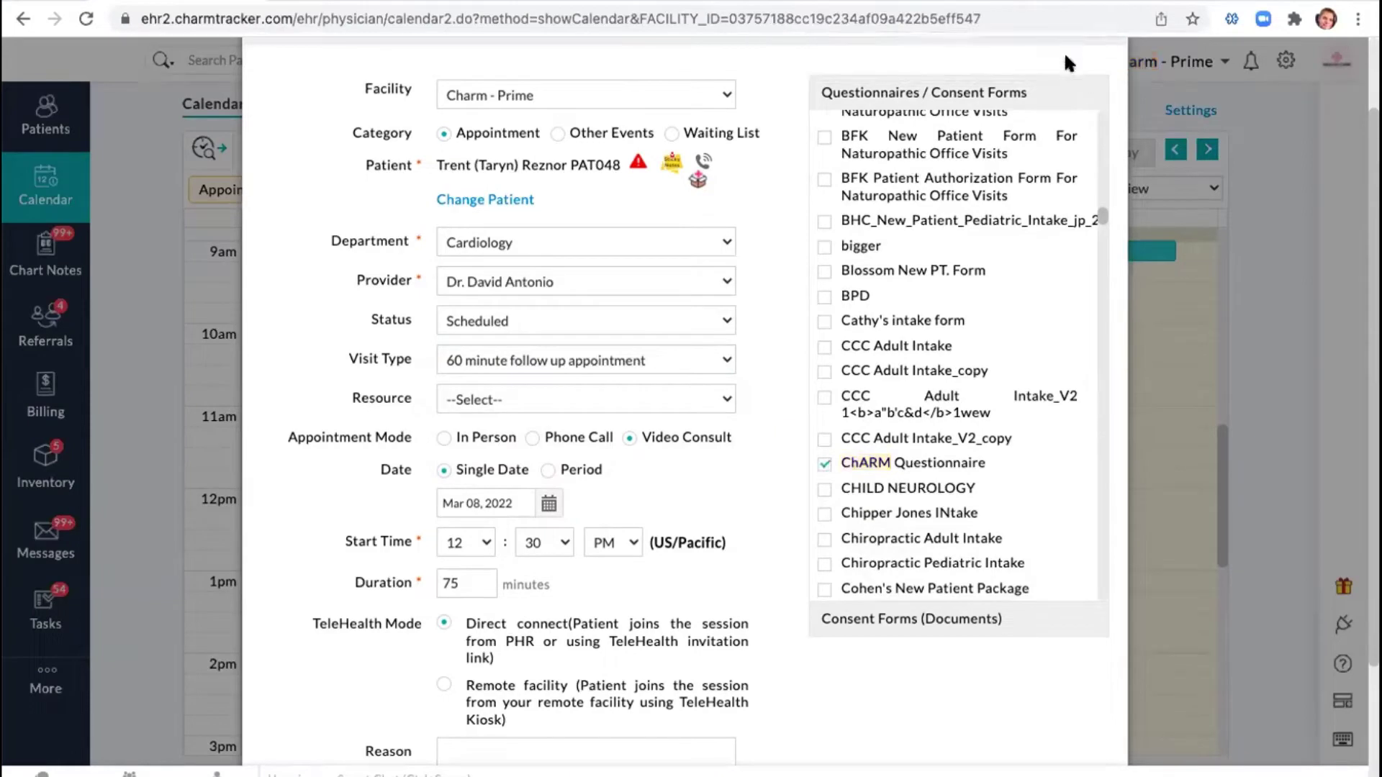
Confirm the new video consult appointment and show the day's appointments in List View.
{"action": "scroll", "coordinate": [783, 404], "scroll_direction": "down", "scroll_amount": 2}
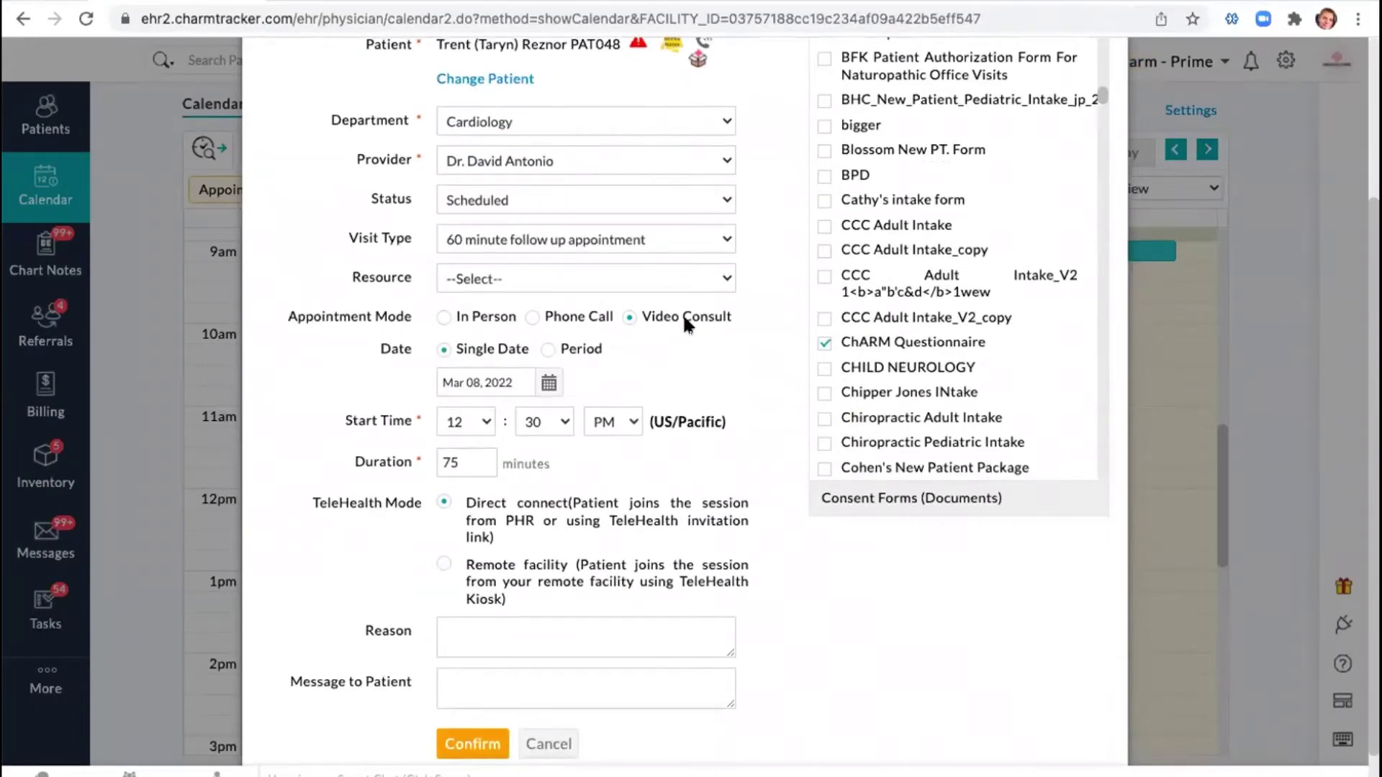
{"action": "scroll", "coordinate": [504, 576], "scroll_direction": "down", "scroll_amount": 1}
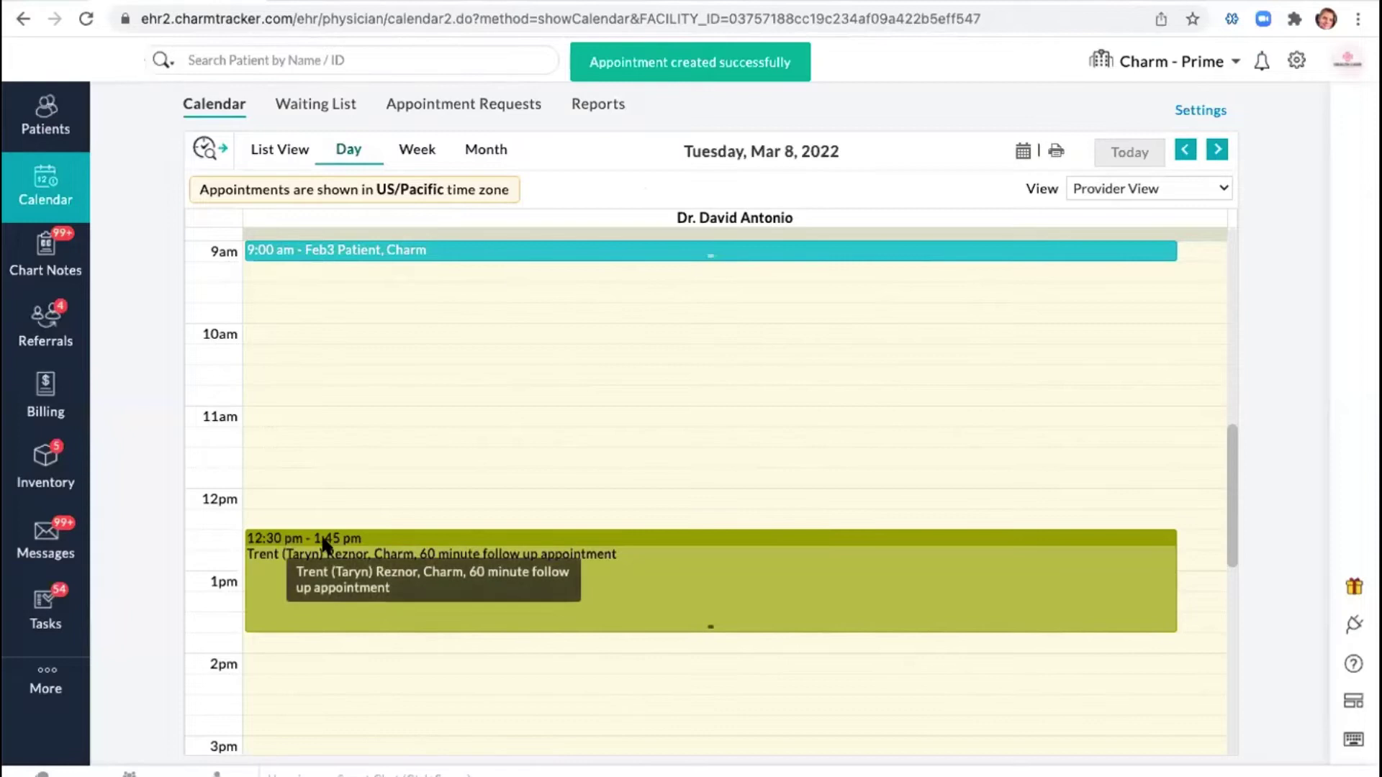
{"action": "left_click", "coordinate": [281, 150]}
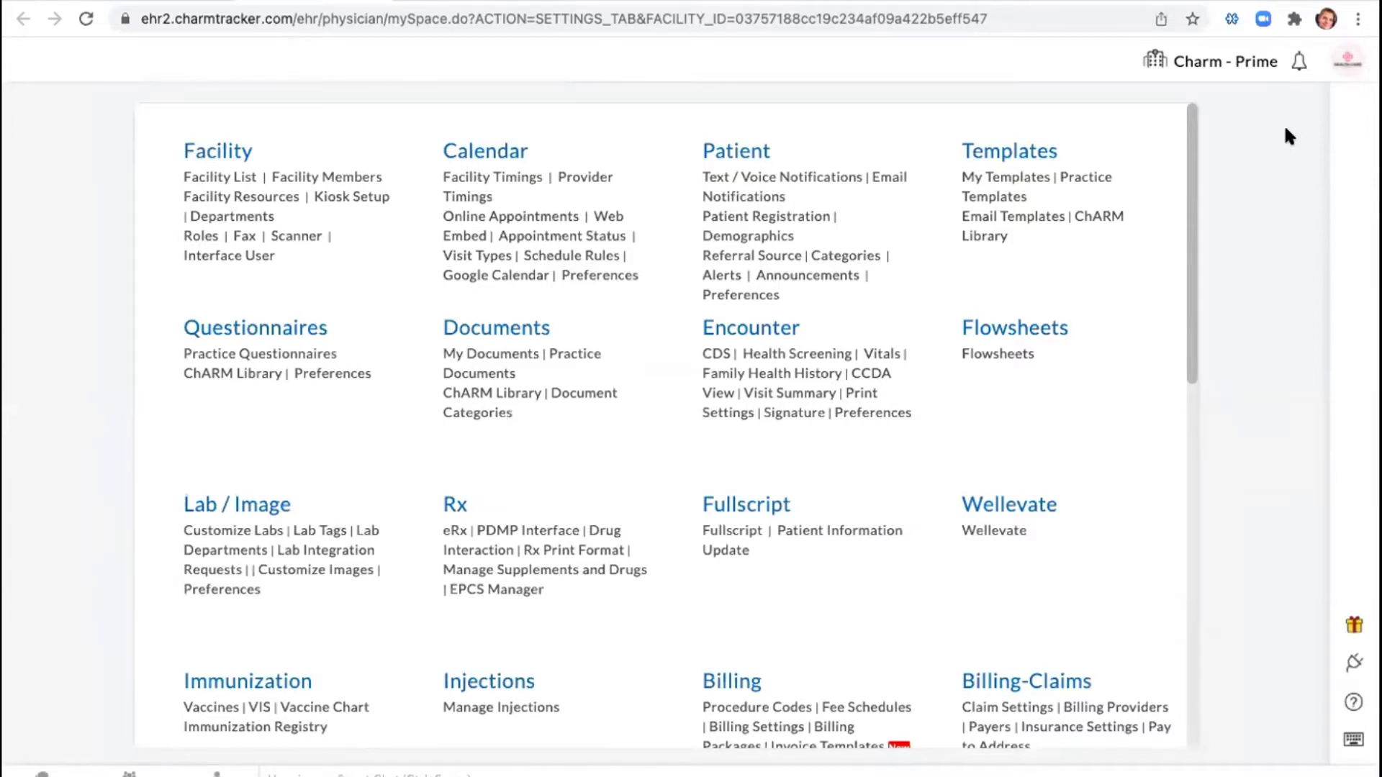
Open the Templates settings and search the personal SOAP templates for "charm".
{"action": "left_click", "coordinate": [984, 153]}
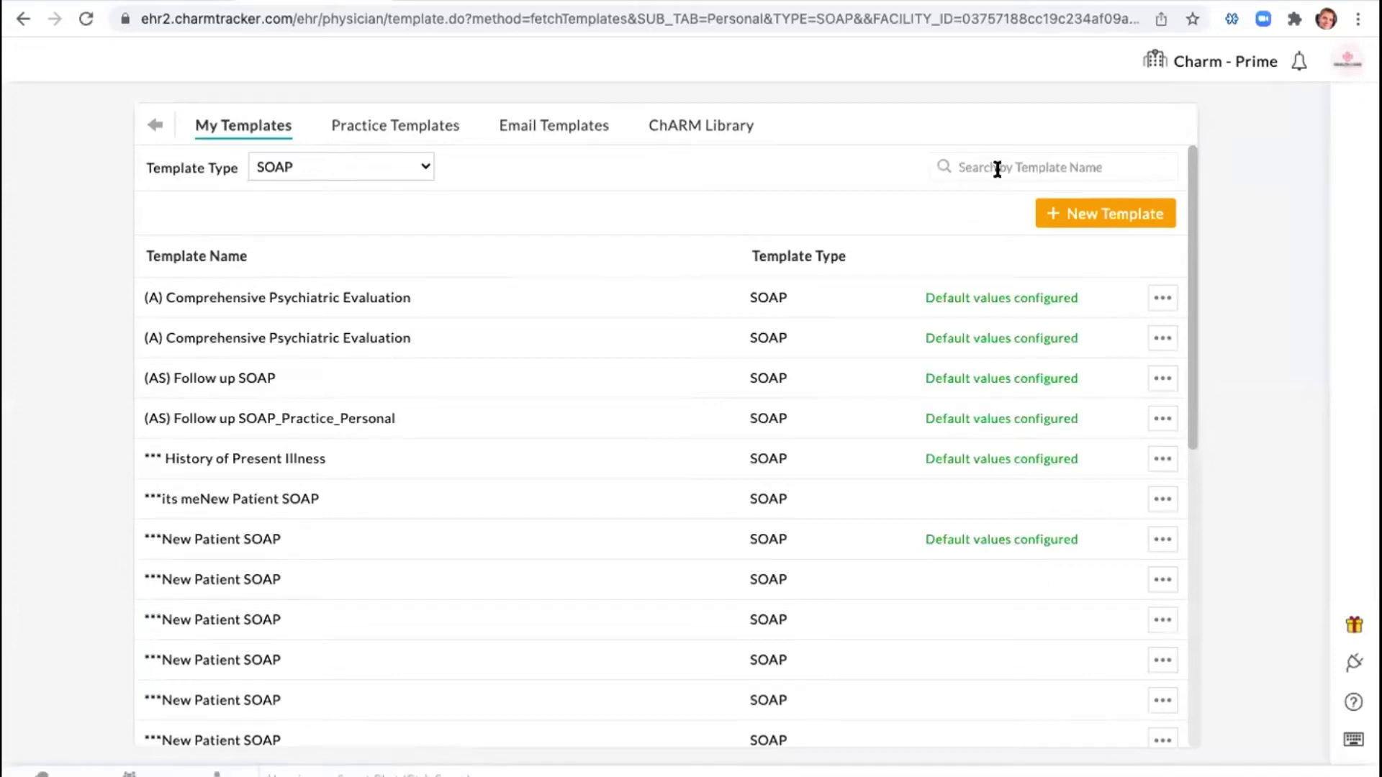
{"action": "left_click", "coordinate": [997, 169]}
{"action": "type", "text": "charm"}
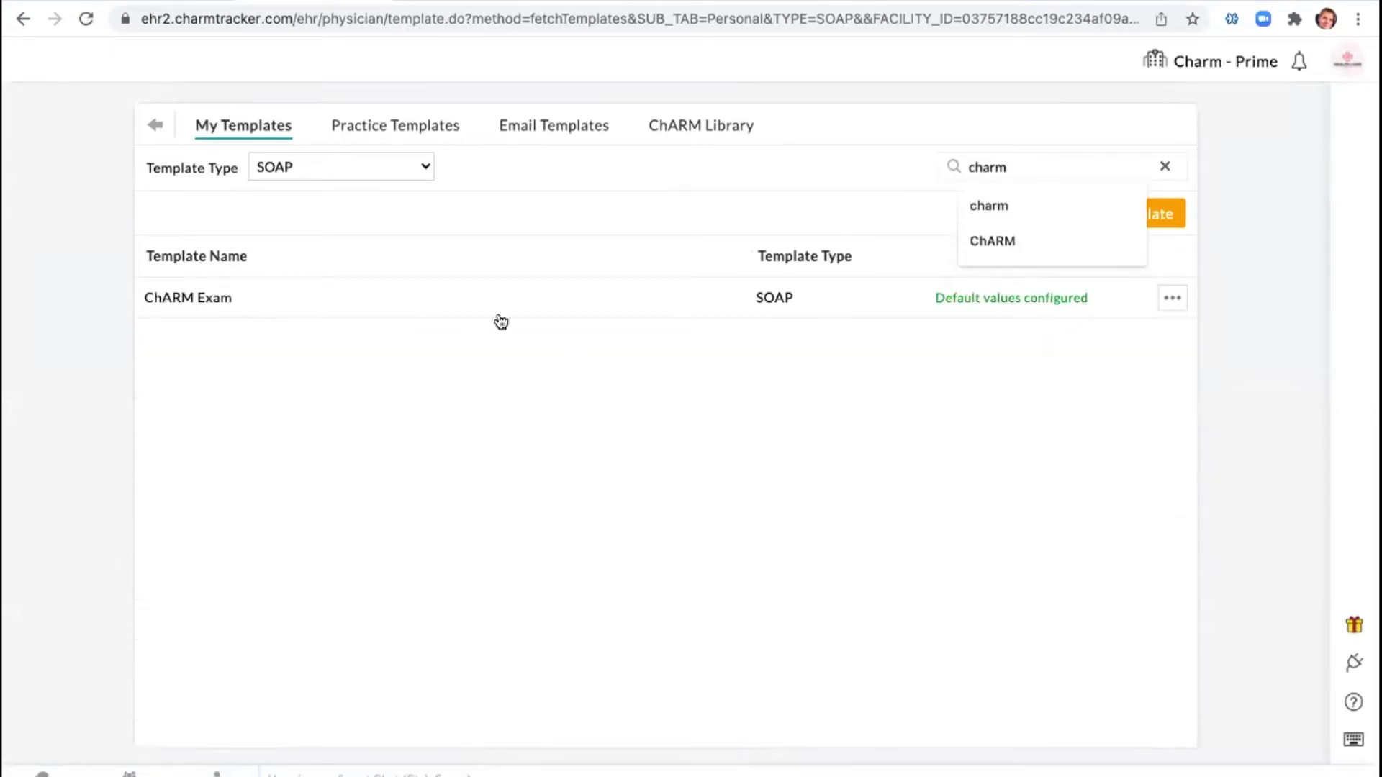
{"action": "left_click", "coordinate": [1300, 415]}
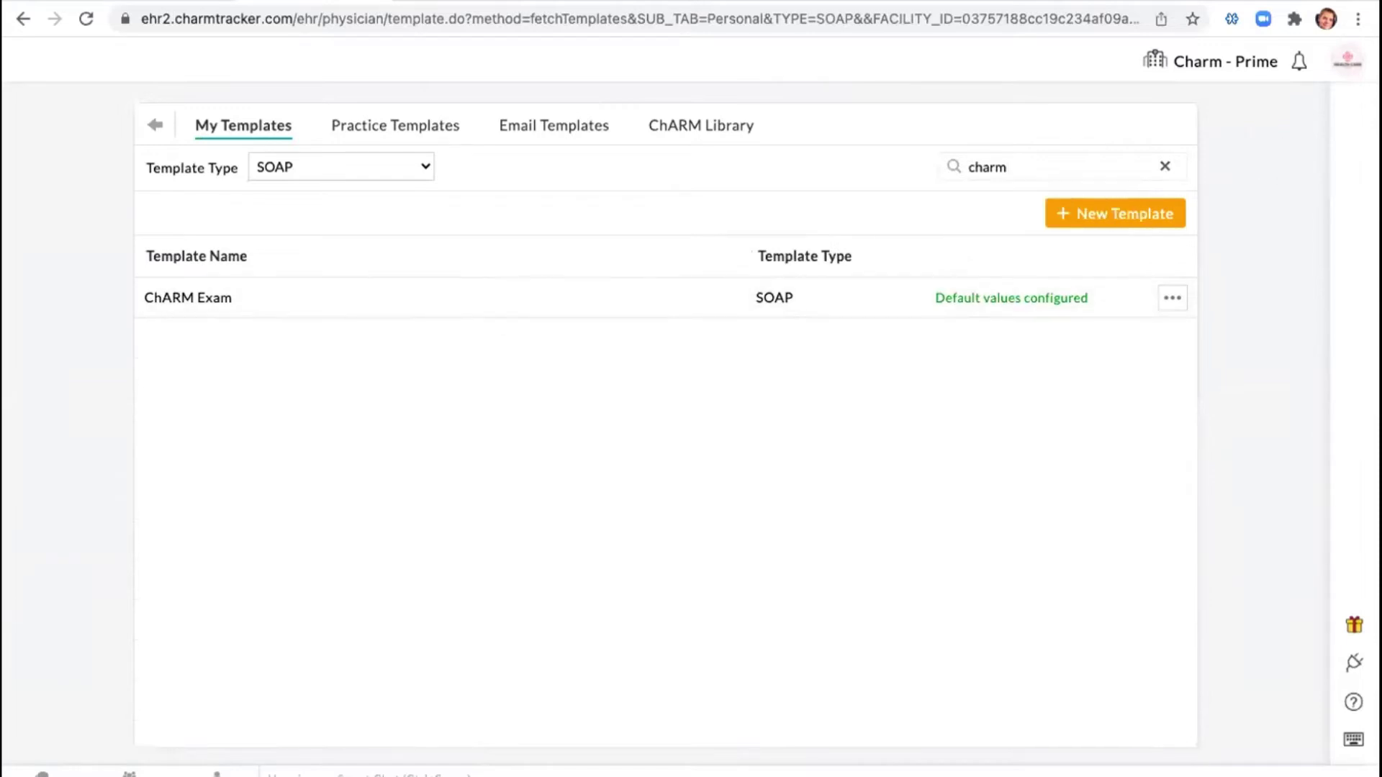
Open the ChARM Exam template for editing and view its History of Present Illness section.
{"action": "left_click", "coordinate": [1177, 302]}
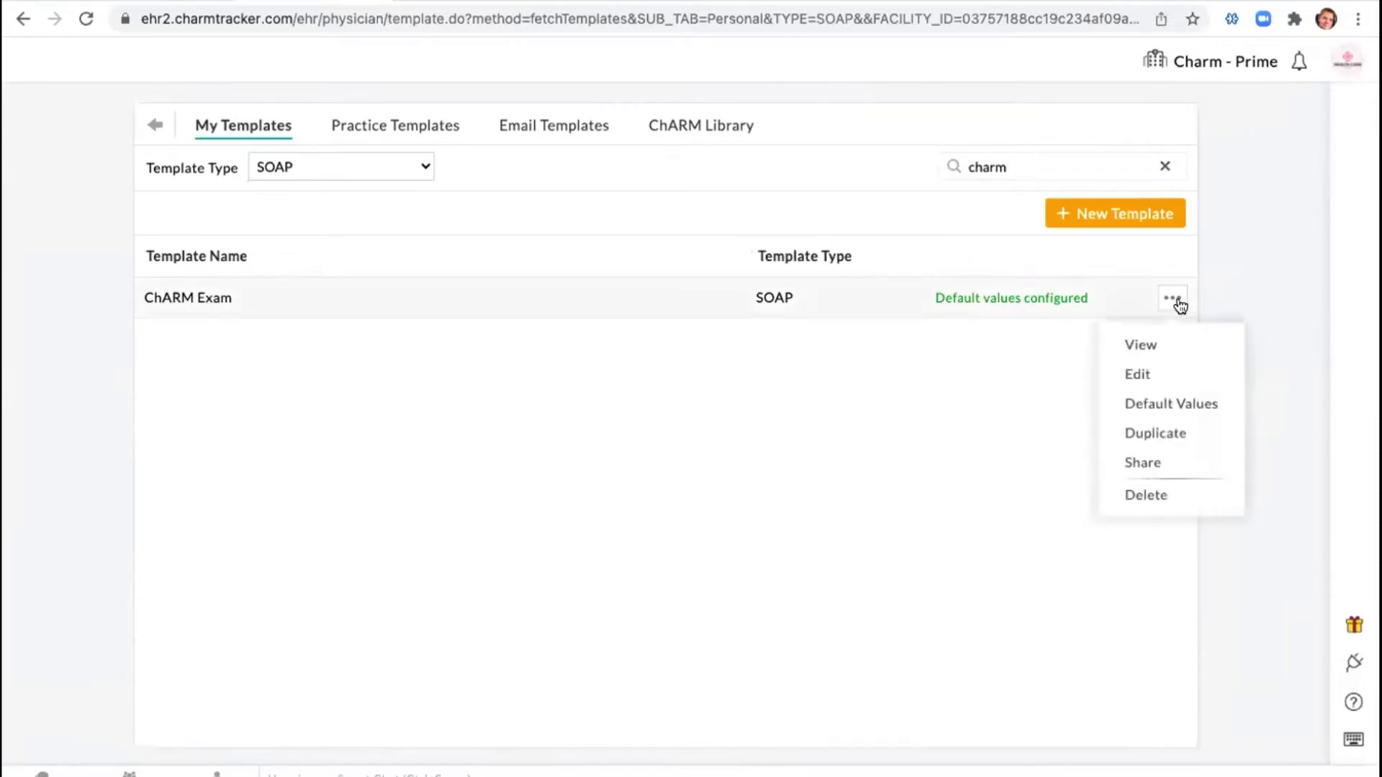
{"action": "left_click", "coordinate": [1171, 387]}
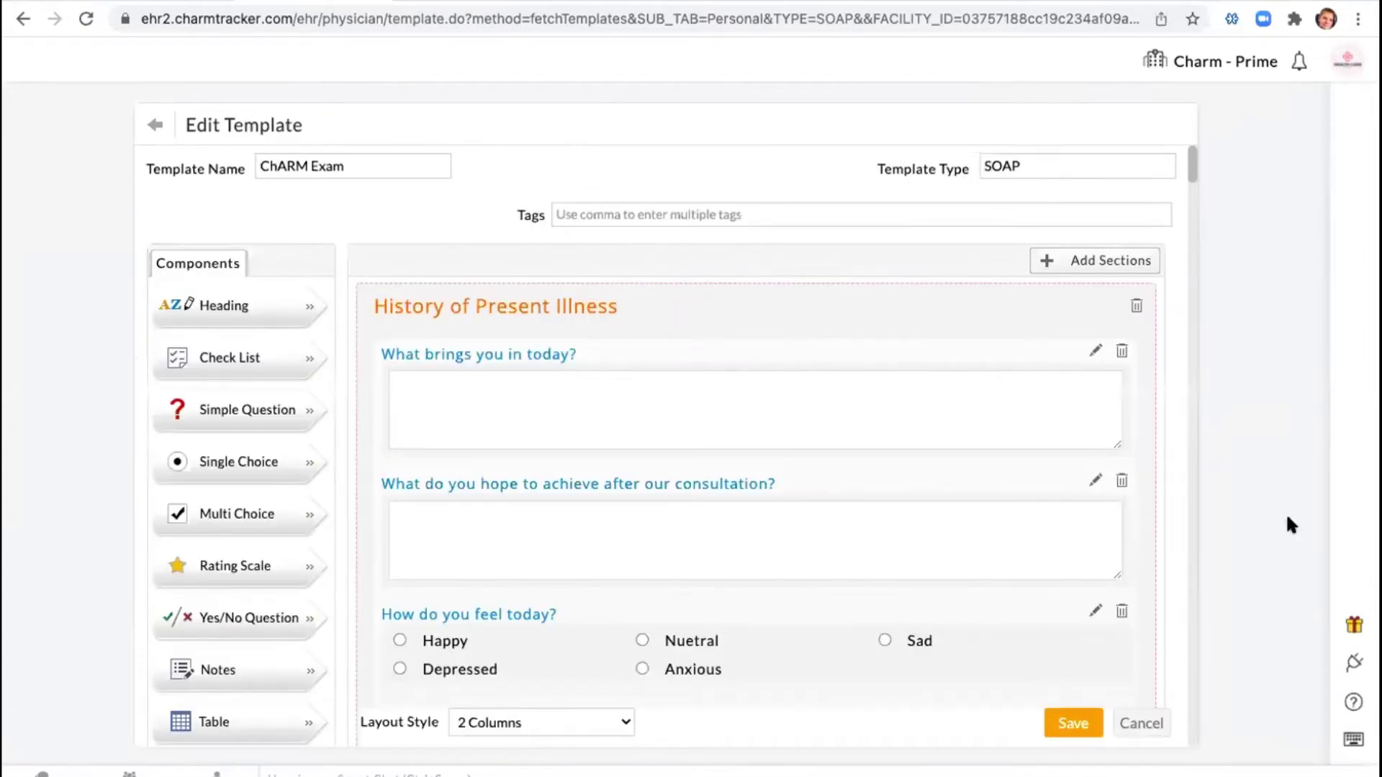
{"action": "scroll", "coordinate": [802, 367], "scroll_direction": "down", "scroll_amount": 2}
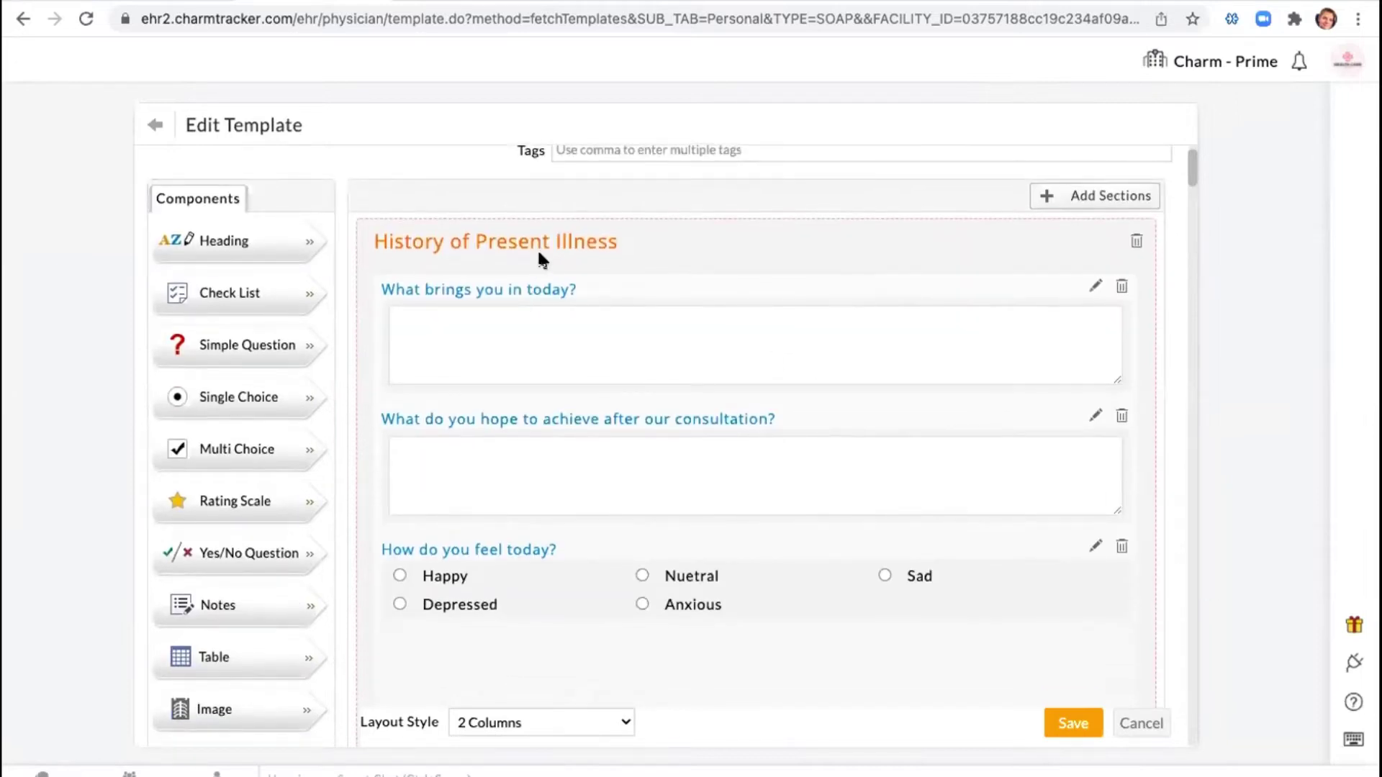
Review the ChARM Exam template's sections from History of Present Illness through the review of systems, and leave the editor without saving.
{"action": "scroll", "coordinate": [961, 462], "scroll_direction": "down", "scroll_amount": 10}
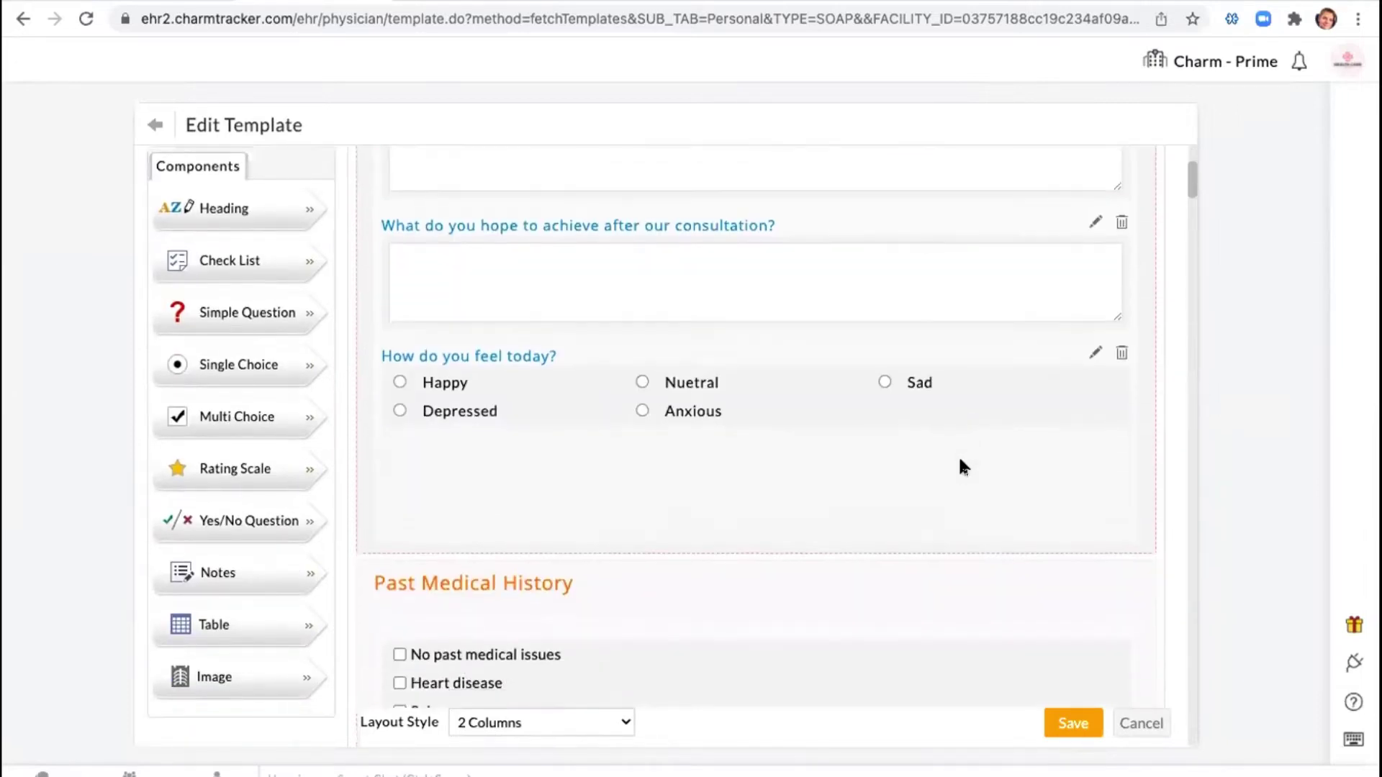
{"action": "scroll", "coordinate": [960, 464], "scroll_direction": "down", "scroll_amount": 15}
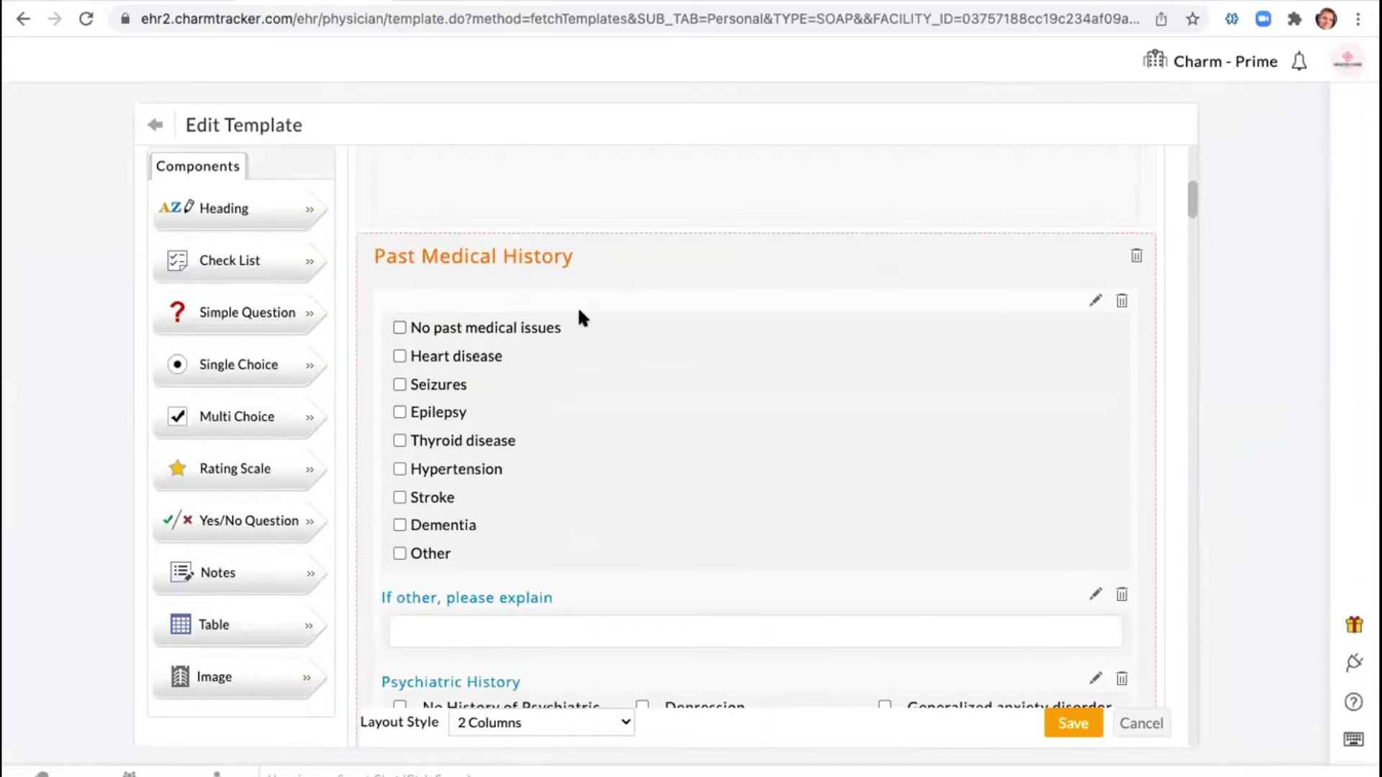
{"action": "scroll", "coordinate": [461, 361], "scroll_direction": "down", "scroll_amount": 7}
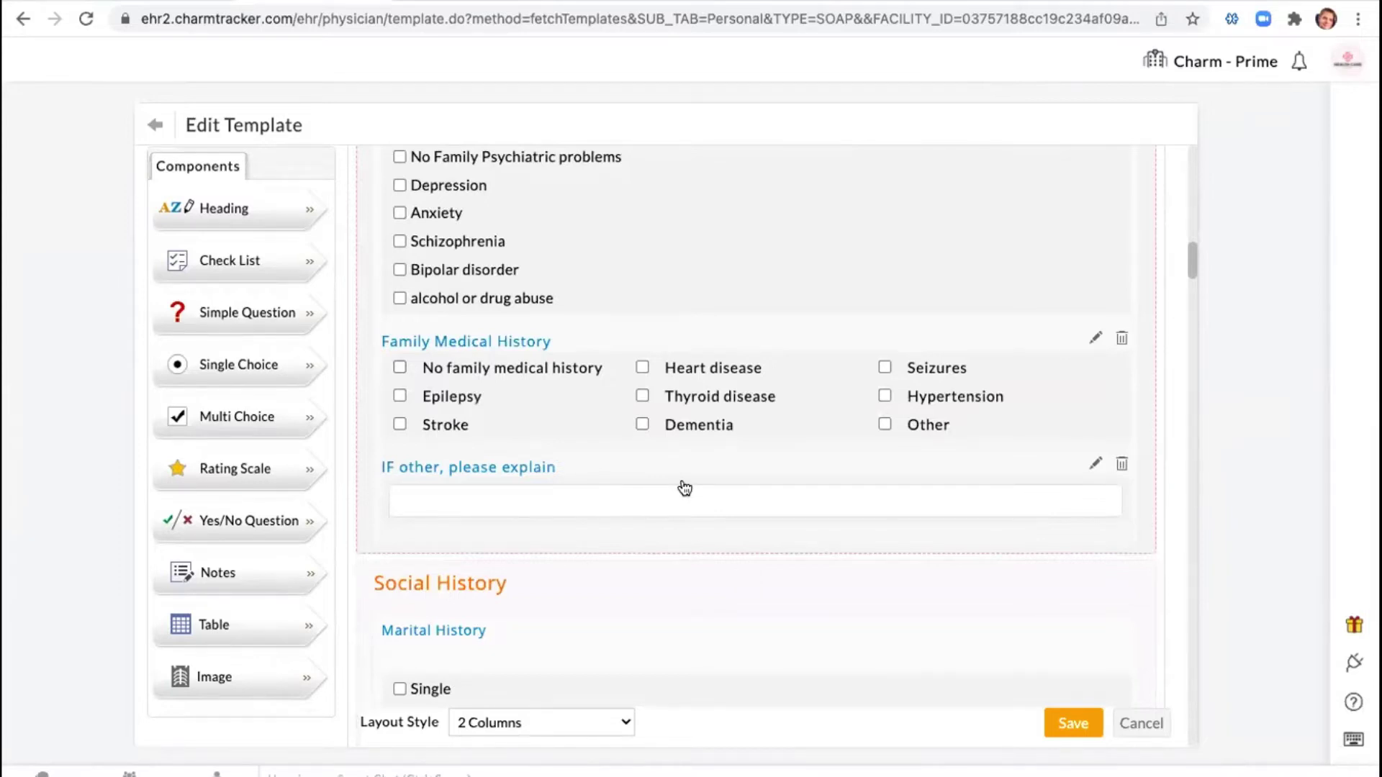
{"action": "scroll", "coordinate": [680, 473], "scroll_direction": "down", "scroll_amount": 10}
{"action": "scroll", "coordinate": [680, 474], "scroll_direction": "down", "scroll_amount": 3}
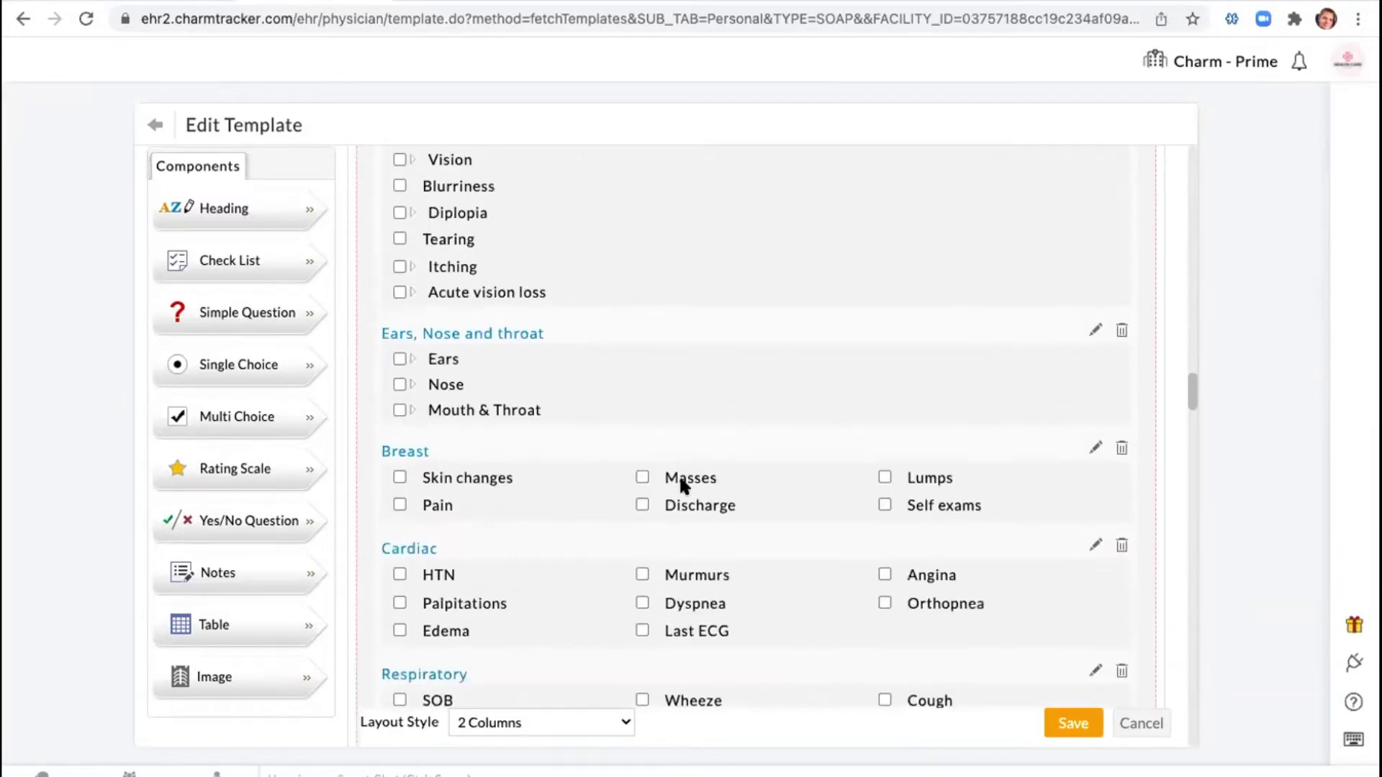
{"action": "scroll", "coordinate": [680, 474], "scroll_direction": "down", "scroll_amount": 10}
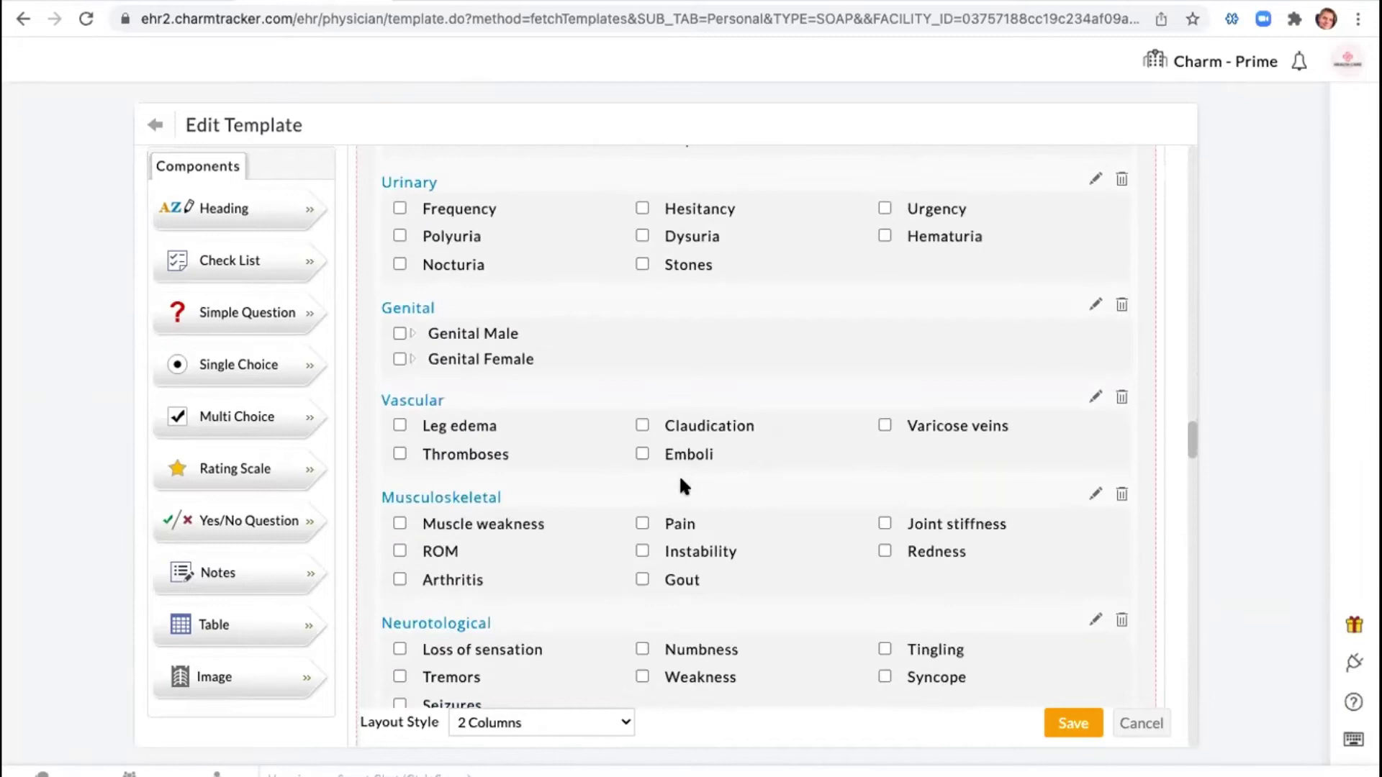
{"action": "left_click", "coordinate": [1138, 723]}
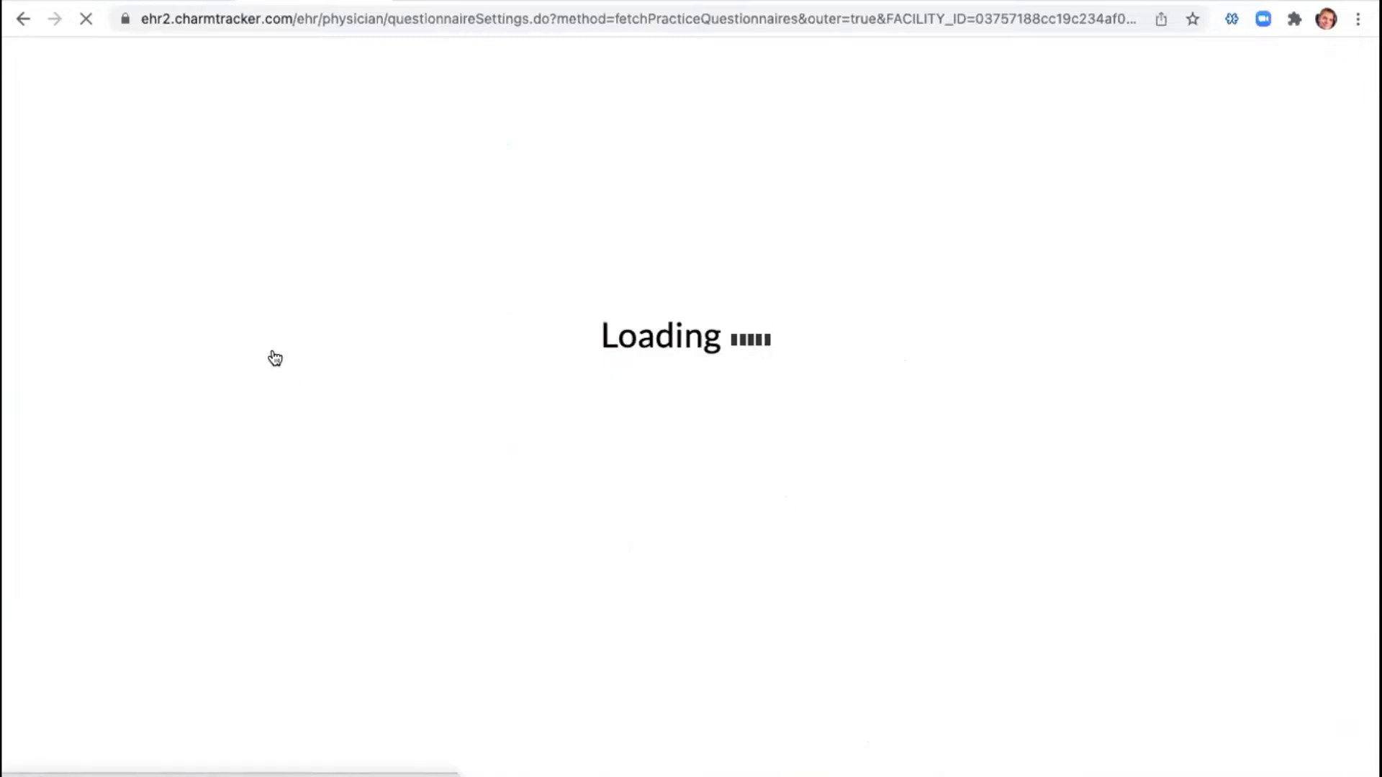
Search the practice questionnaires for "charm" and open the ChARM Questionnaire for editing.
{"action": "left_click", "coordinate": [1055, 160]}
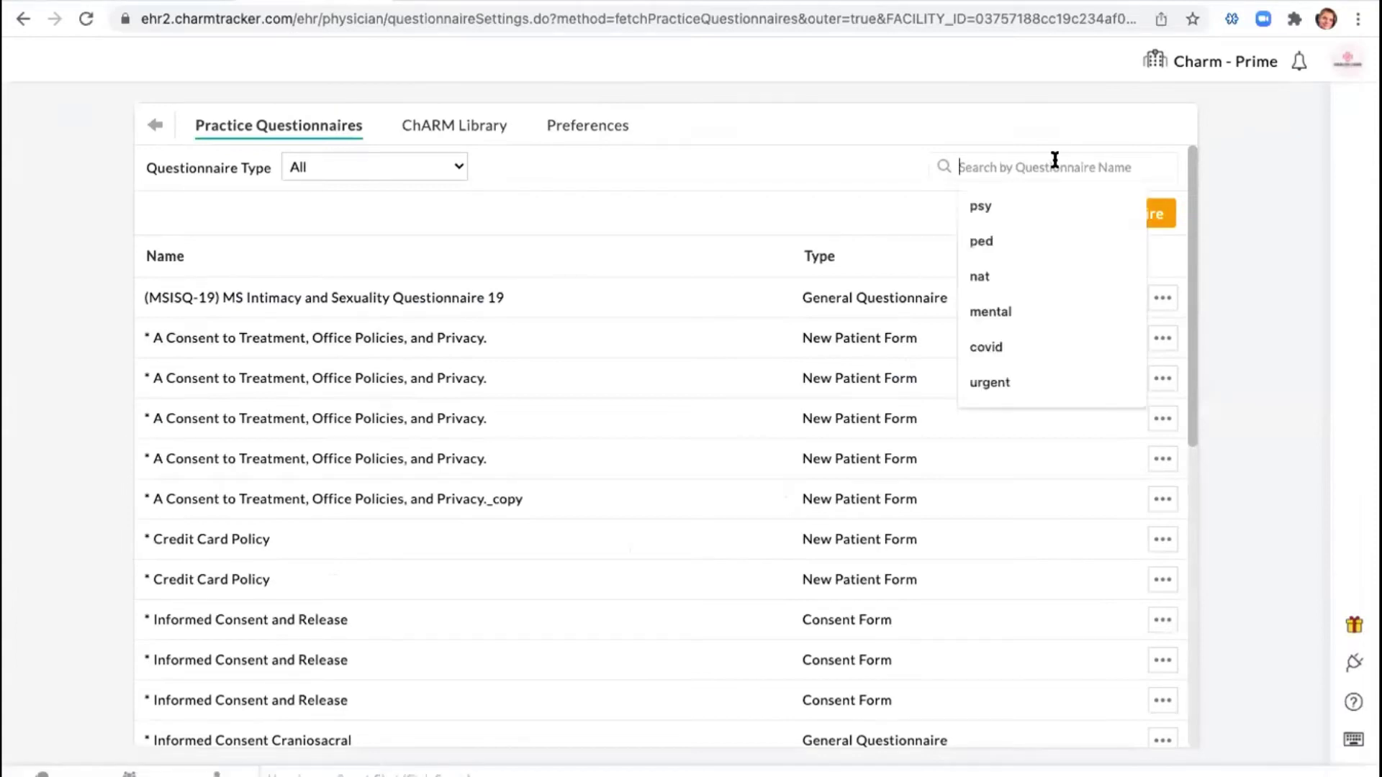
{"action": "type", "text": "charm"}
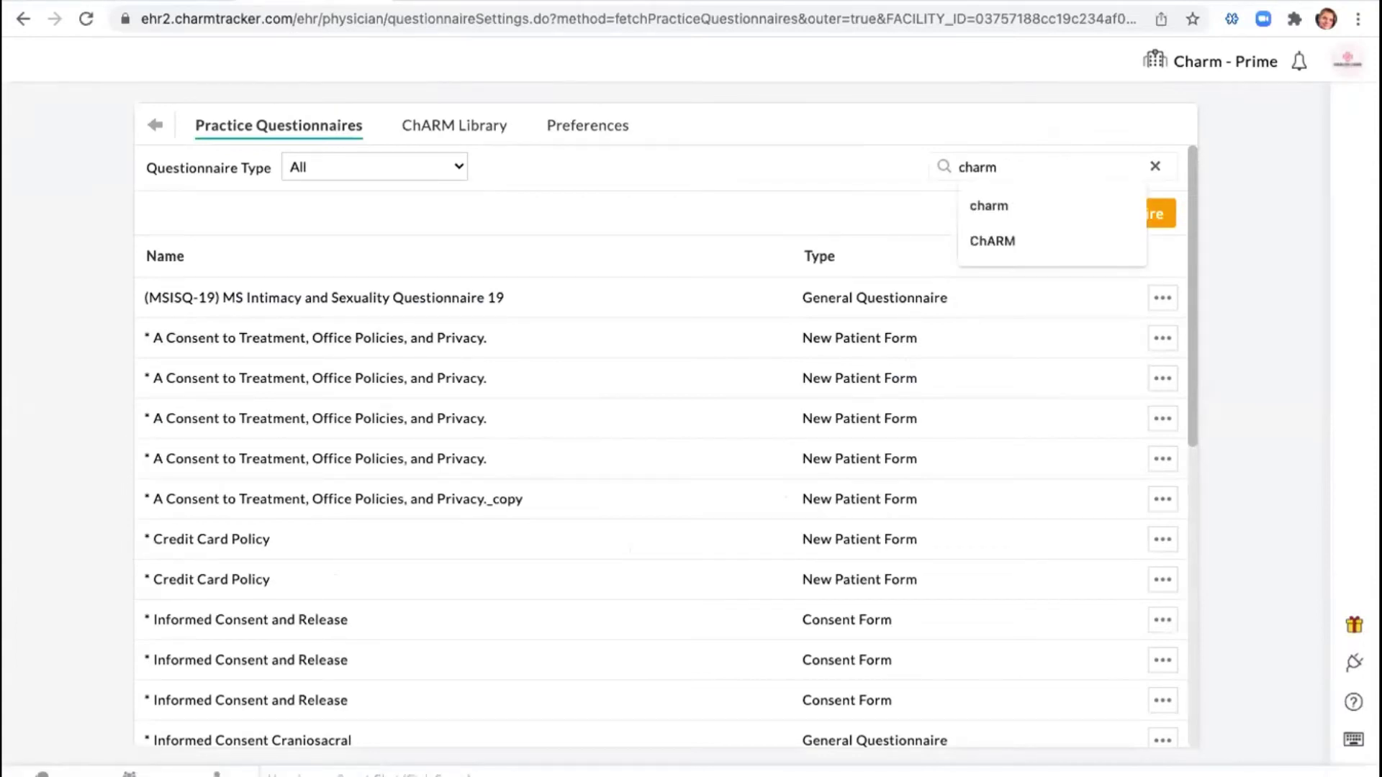
{"action": "left_click", "coordinate": [1263, 166]}
{"action": "left_click", "coordinate": [1173, 301]}
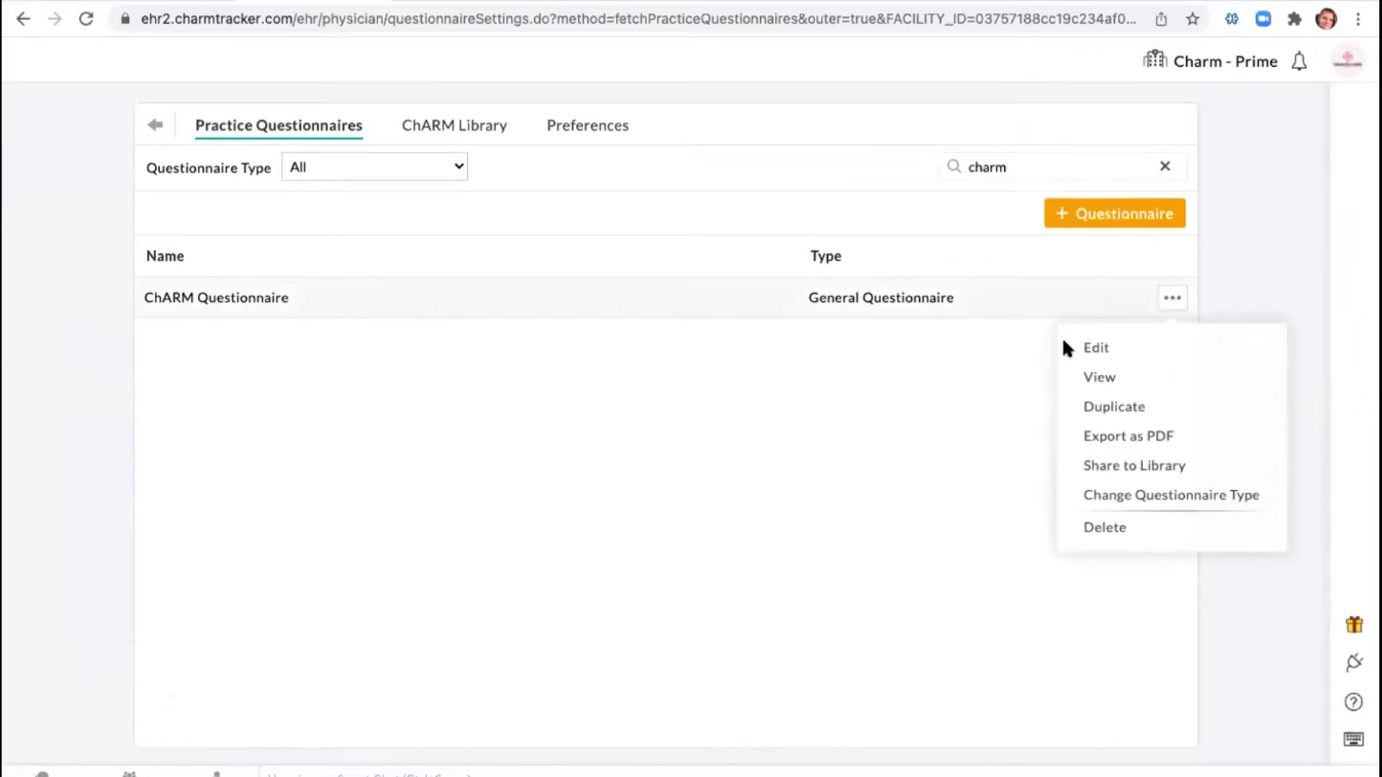
{"action": "left_click", "coordinate": [1098, 345]}
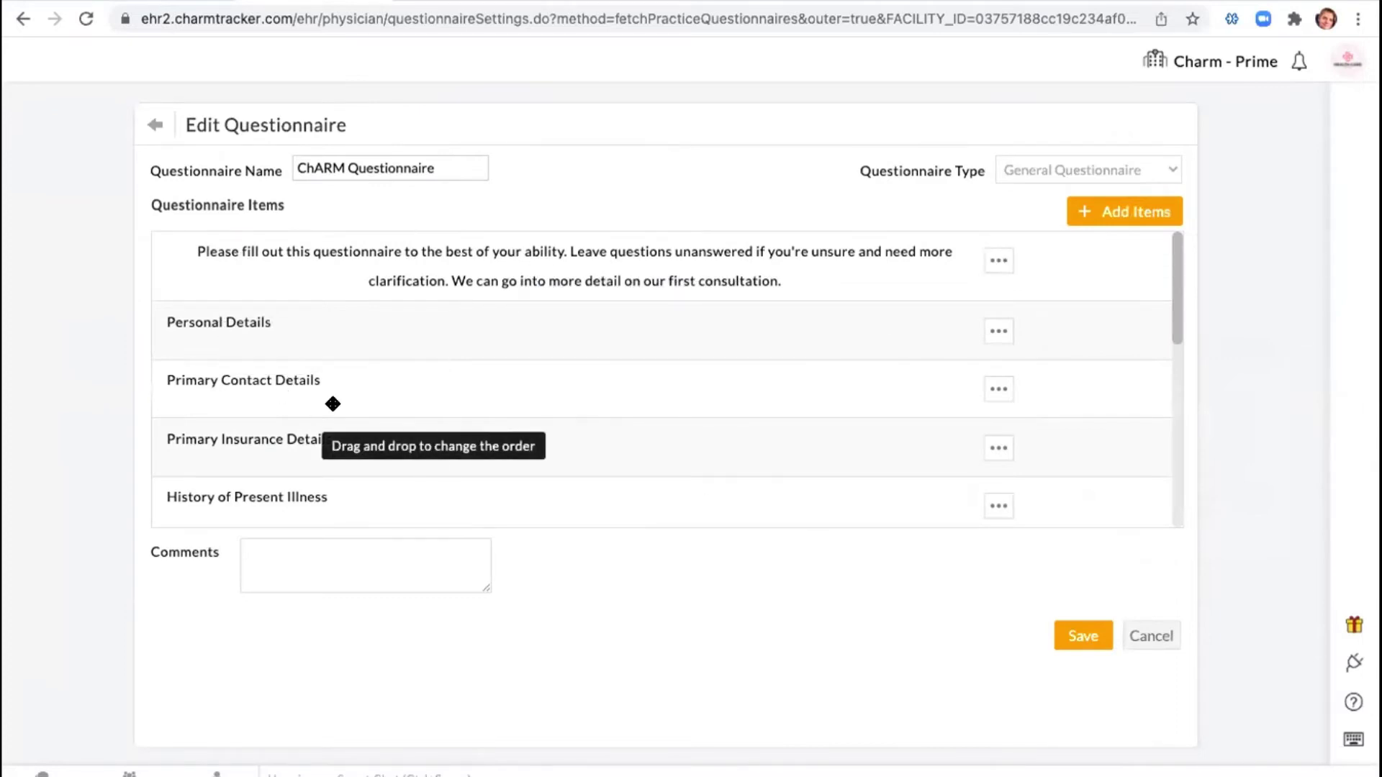
Examine the ChARM Questionnaire's item list, from the personal, contact and insurance details through the history sections, allergies and medications.
{"action": "scroll", "coordinate": [289, 453], "scroll_direction": "down", "scroll_amount": 1}
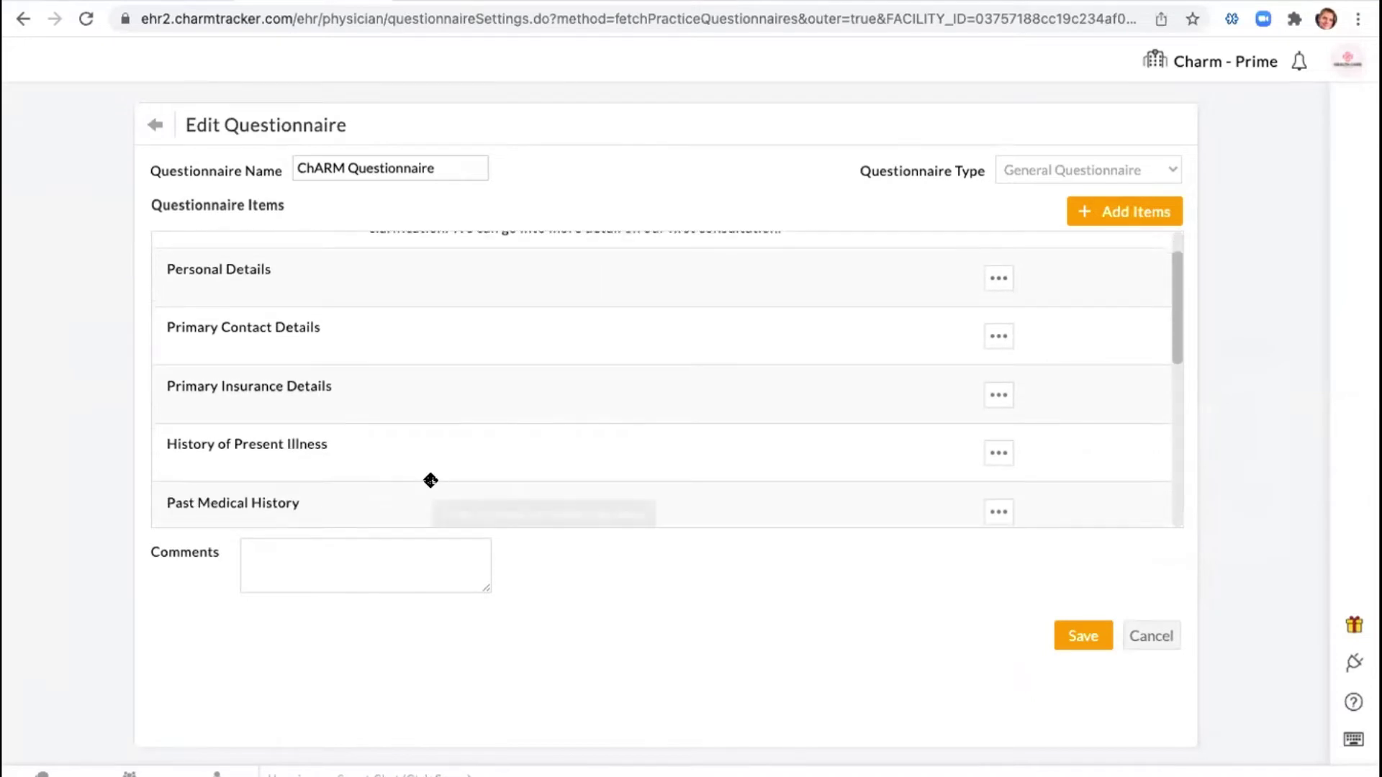
{"action": "scroll", "coordinate": [274, 421], "scroll_direction": "down", "scroll_amount": 3}
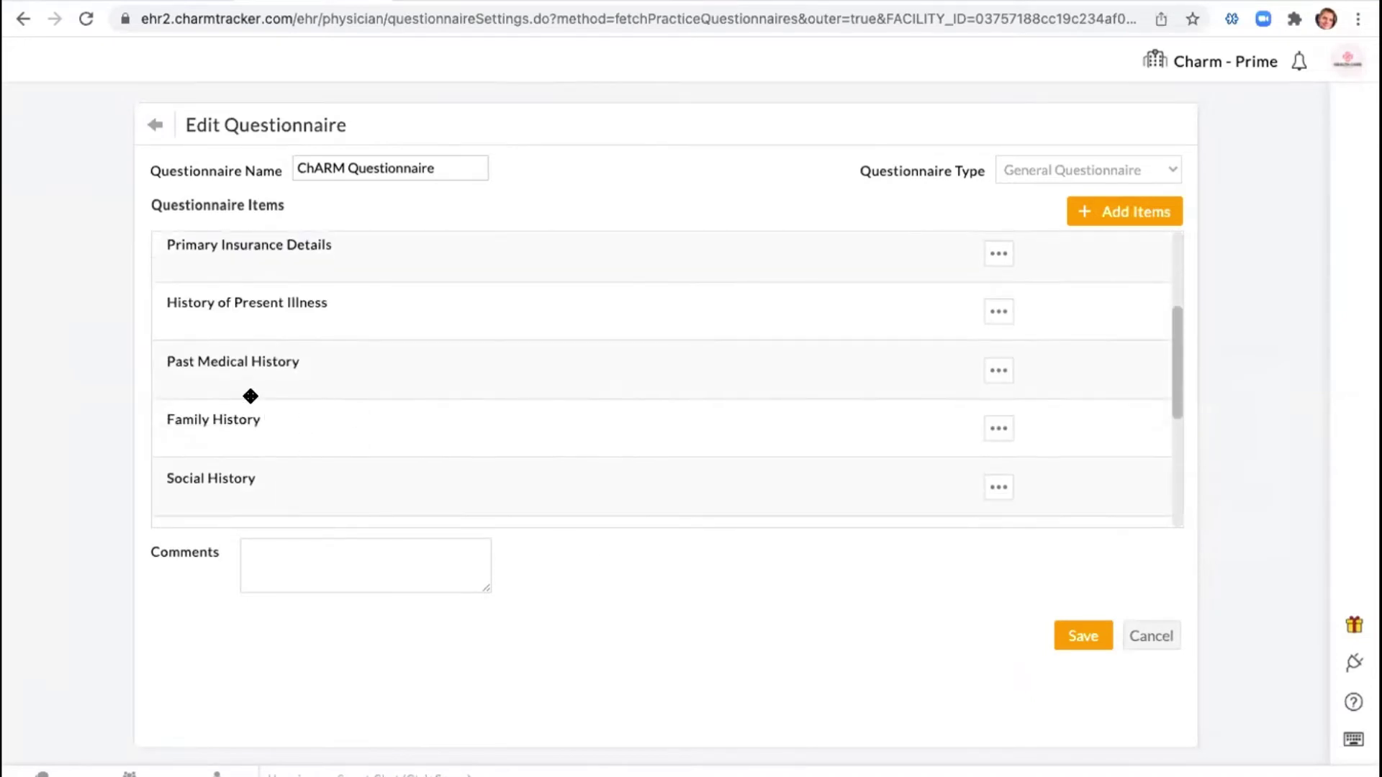
{"action": "scroll", "coordinate": [209, 403], "scroll_direction": "down", "scroll_amount": 2}
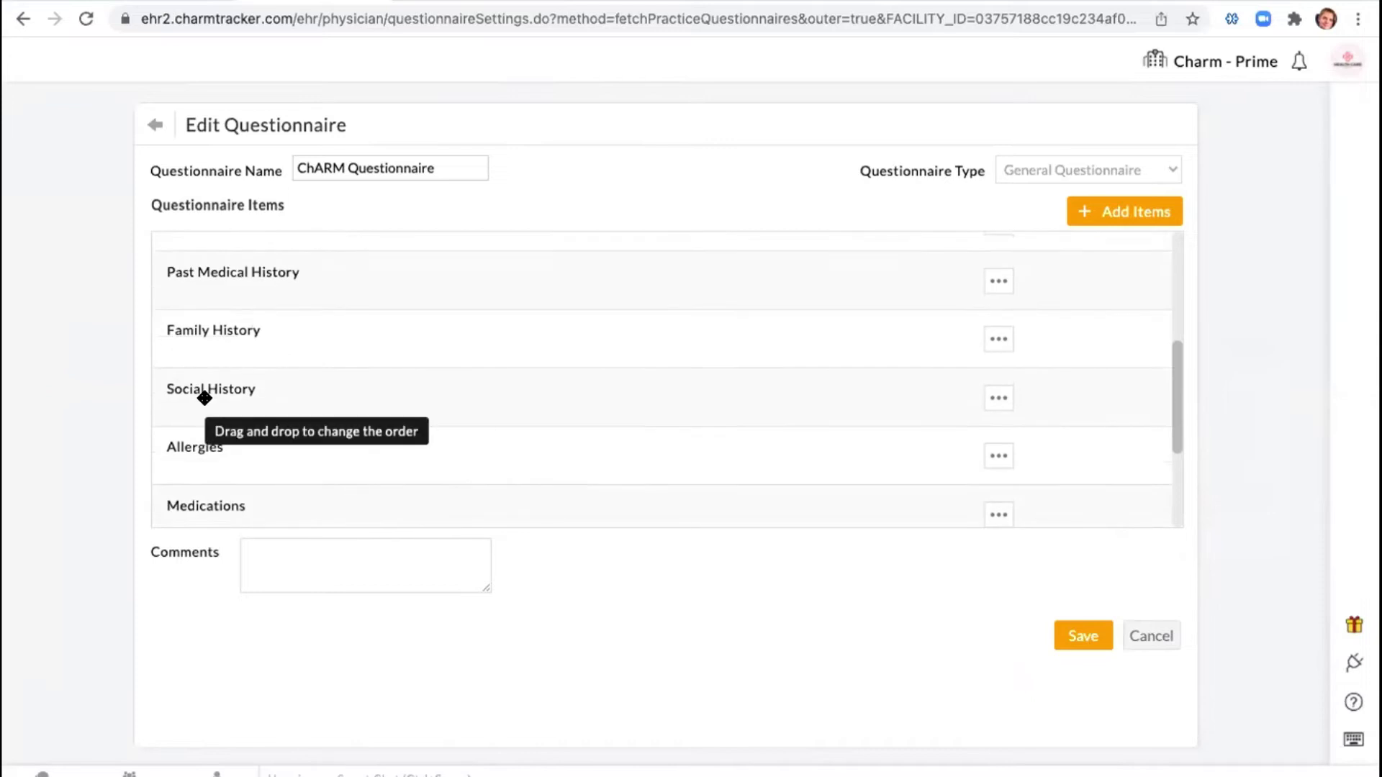
{"action": "scroll", "coordinate": [204, 398], "scroll_direction": "up", "scroll_amount": 1}
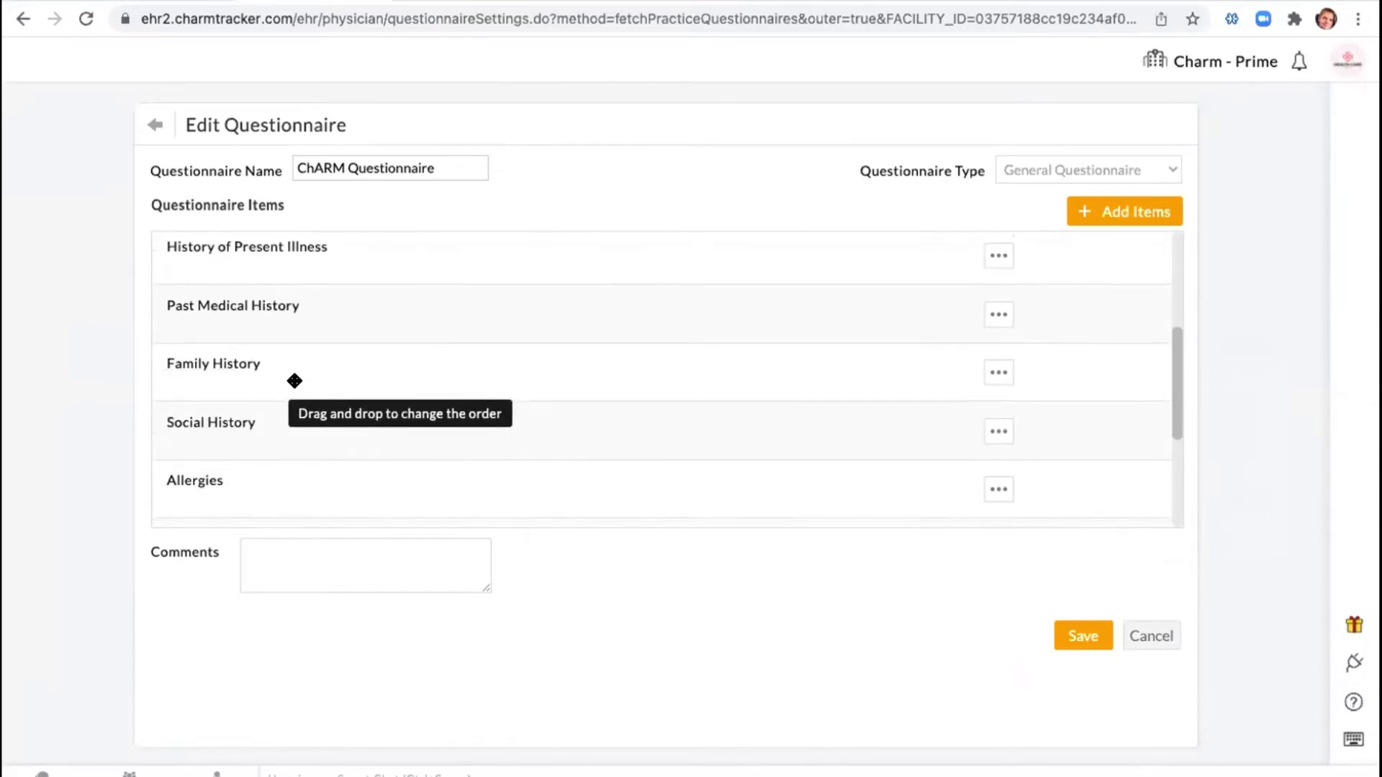
{"action": "scroll", "coordinate": [292, 380], "scroll_direction": "up", "scroll_amount": 3}
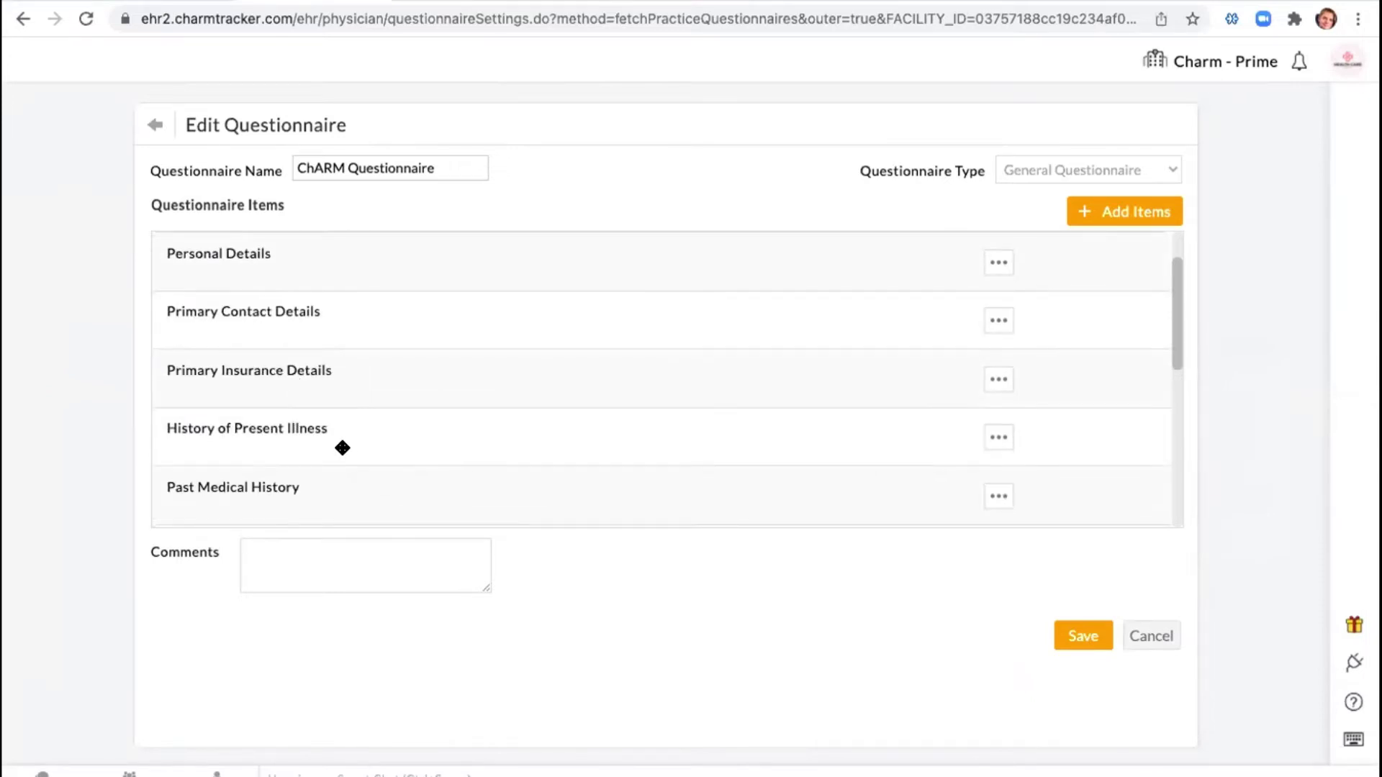
{"action": "scroll", "coordinate": [342, 447], "scroll_direction": "down", "scroll_amount": 1}
{"action": "scroll", "coordinate": [343, 447], "scroll_direction": "down", "scroll_amount": 4}
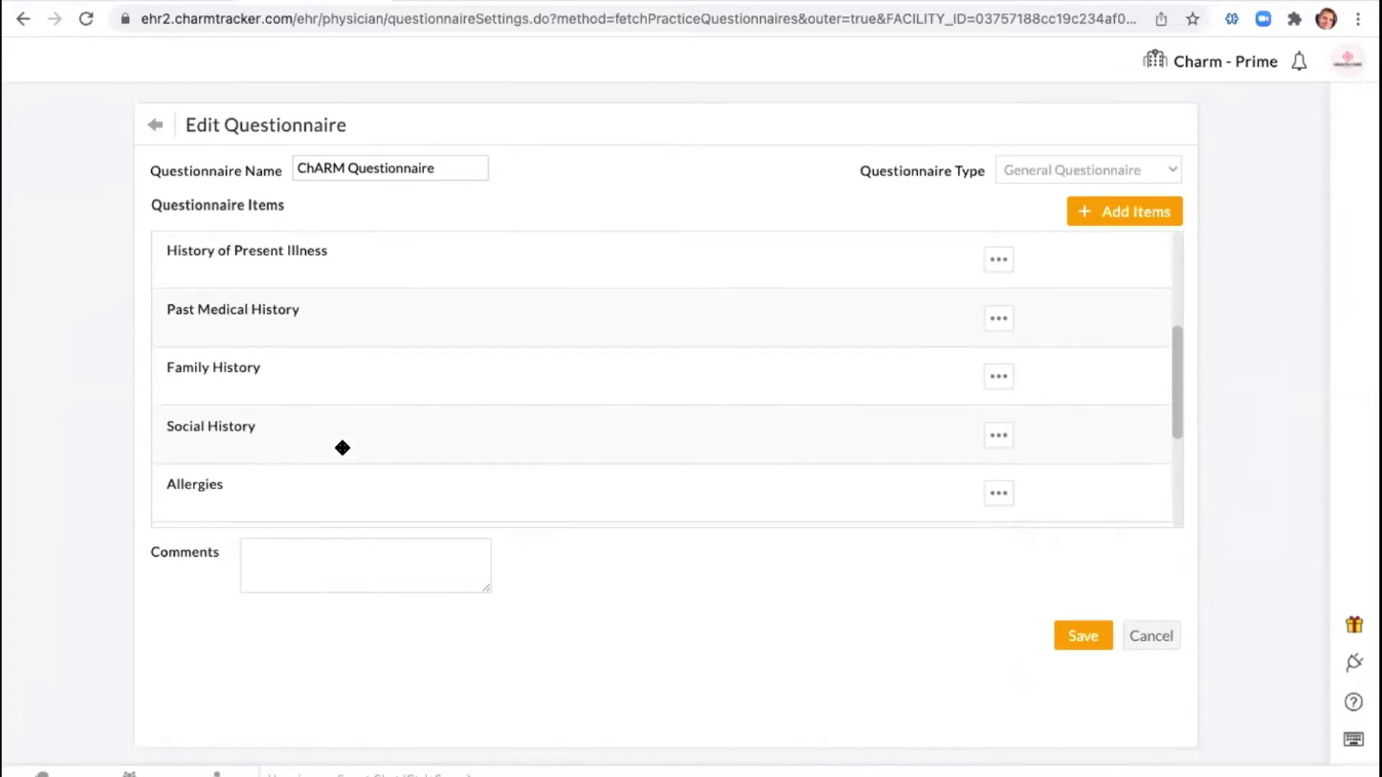
{"action": "scroll", "coordinate": [342, 448], "scroll_direction": "up", "scroll_amount": 4}
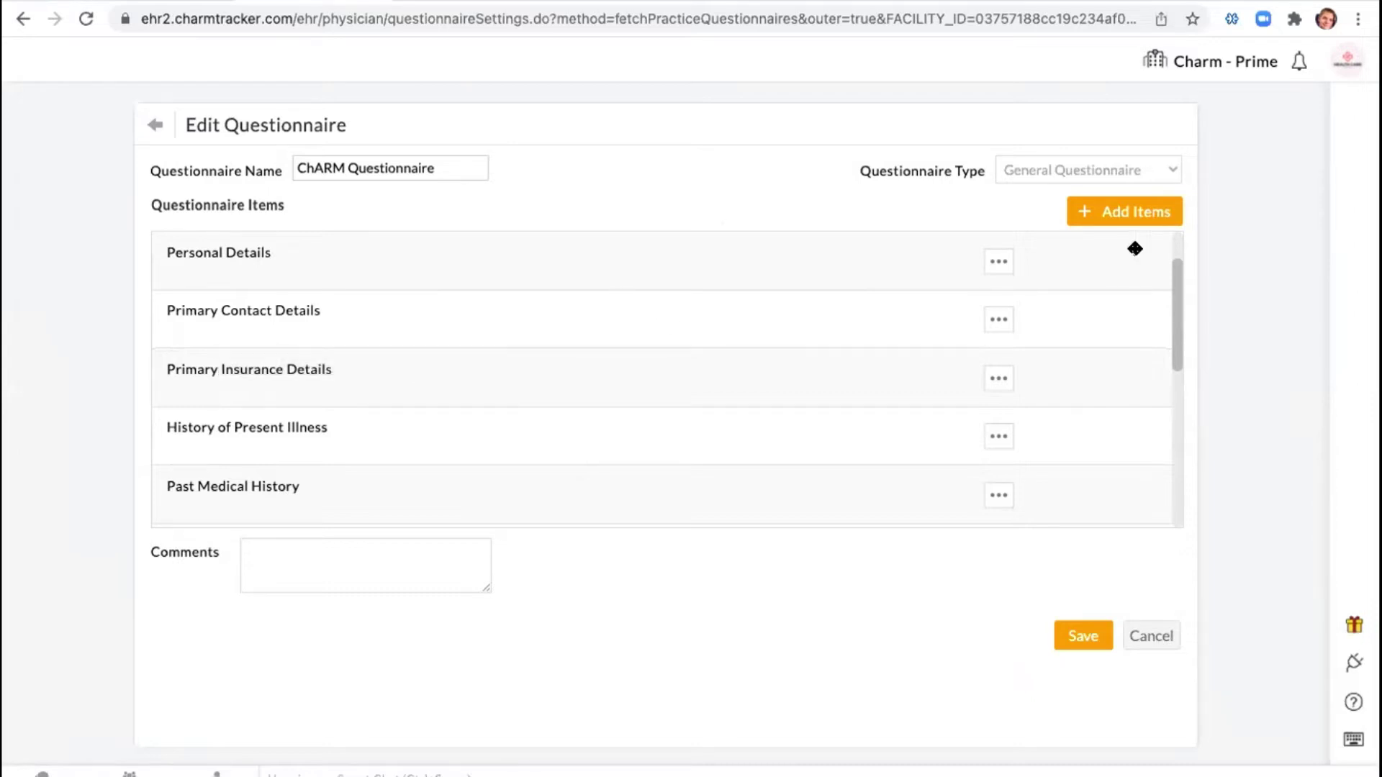
Start adding questionnaire items, setting the first one to the Family History widget with the ChARM Exam_Practice template.
{"action": "left_click", "coordinate": [1122, 216]}
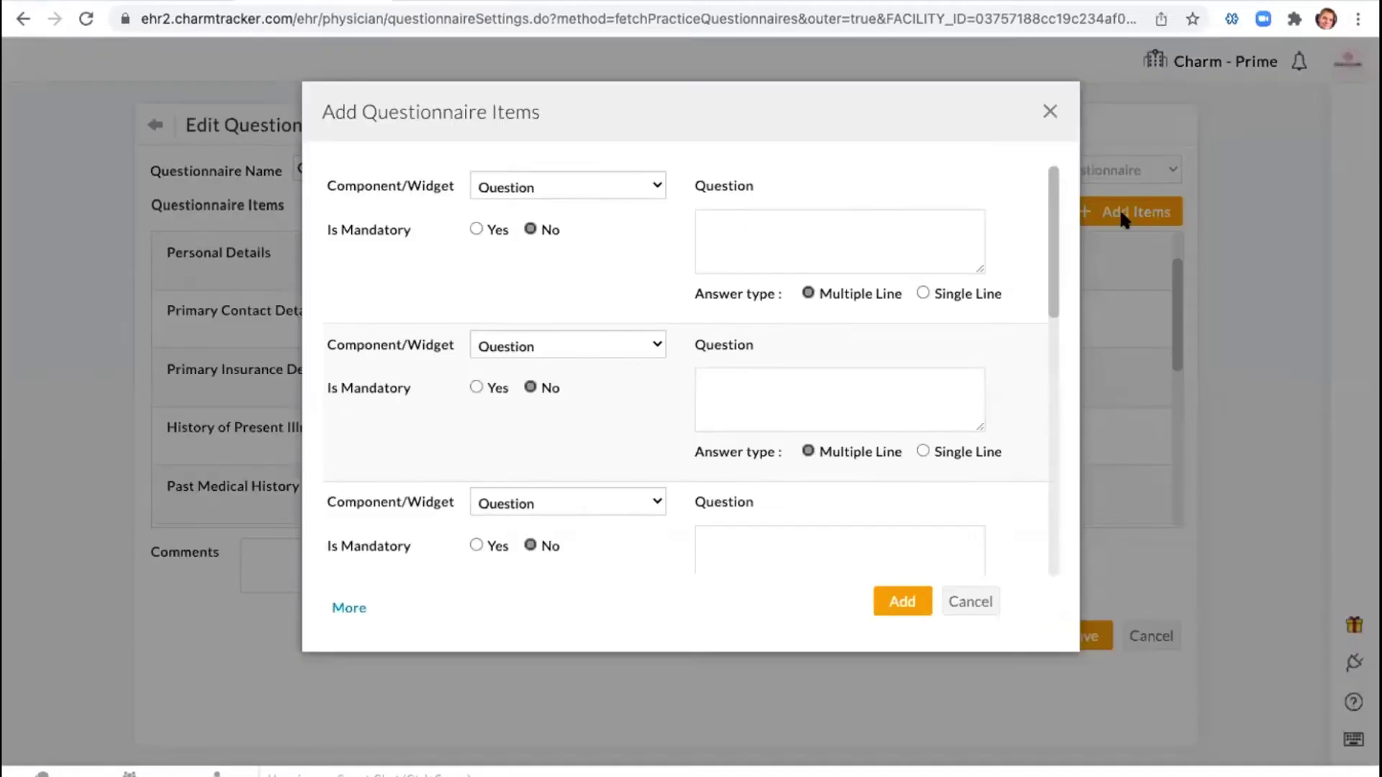
{"action": "left_click", "coordinate": [518, 187]}
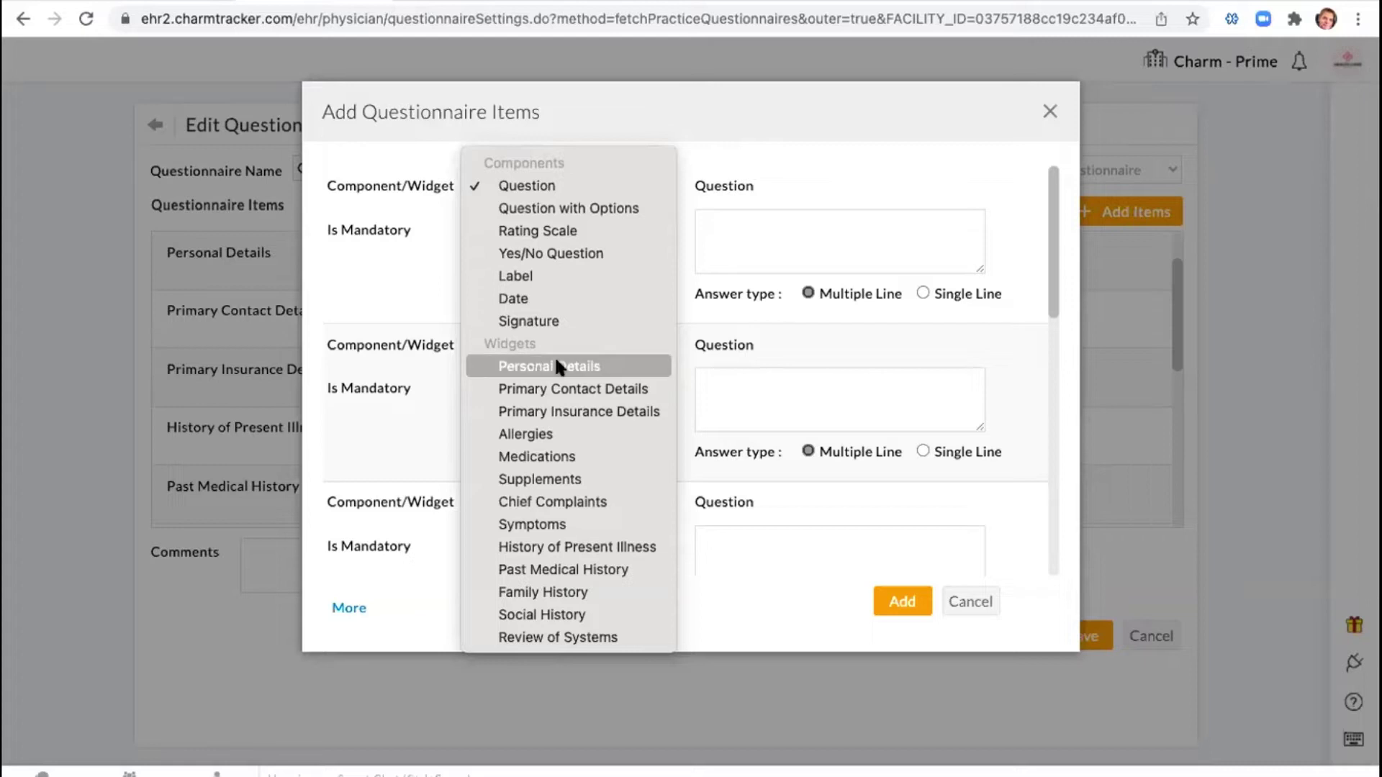
{"action": "left_click", "coordinate": [545, 594]}
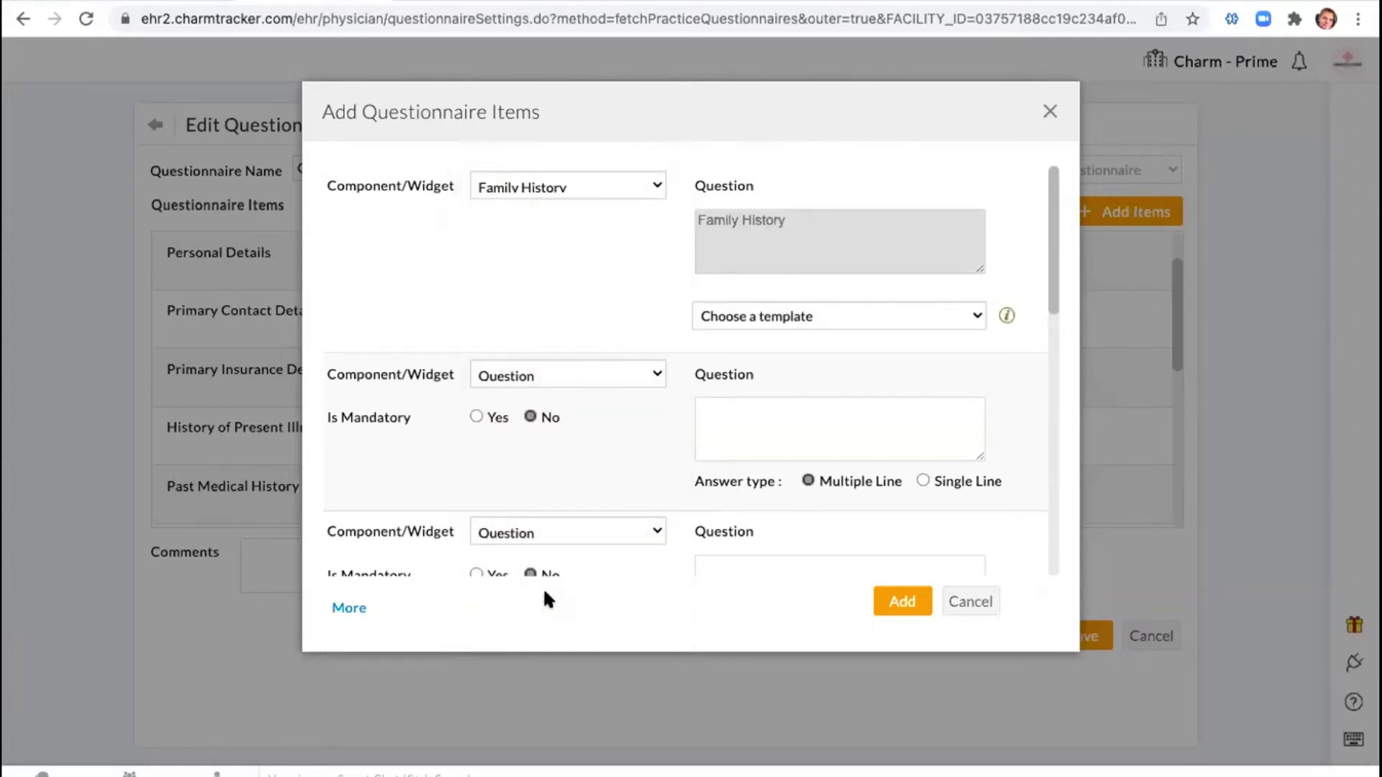
{"action": "left_click", "coordinate": [745, 317]}
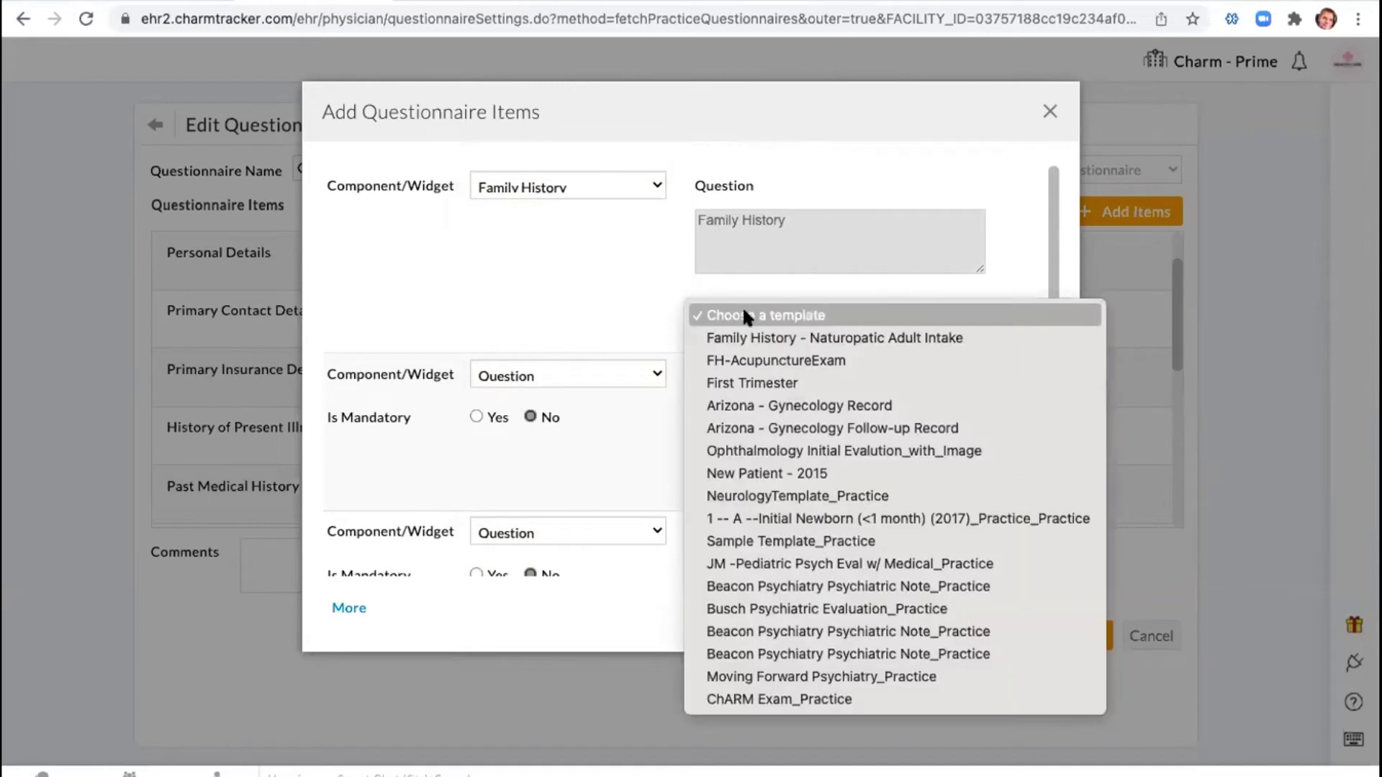
{"action": "left_click", "coordinate": [762, 699]}
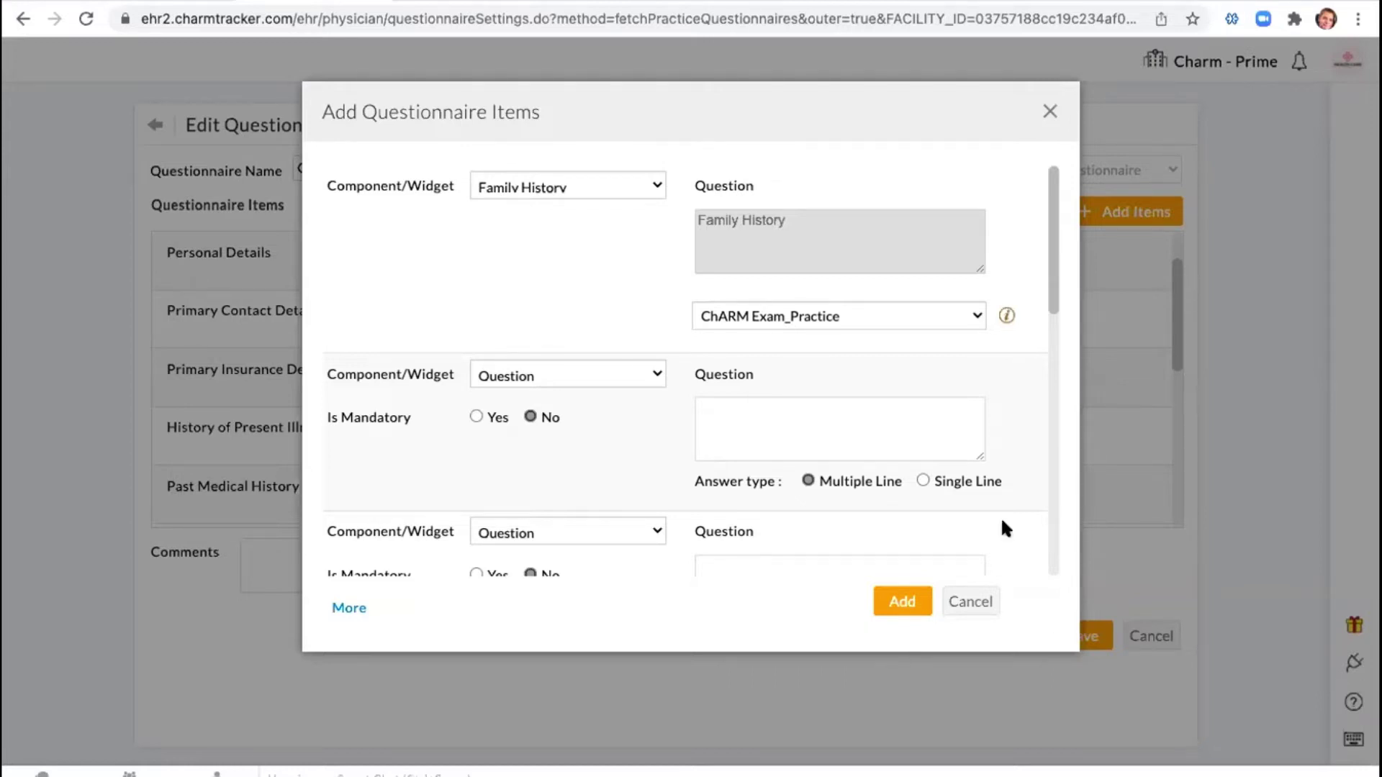
Set the second new item to the Social History widget with the ChARM Exam_Practice template, and discard the additions and leave the questionnaire unsaved.
{"action": "left_click", "coordinate": [555, 377]}
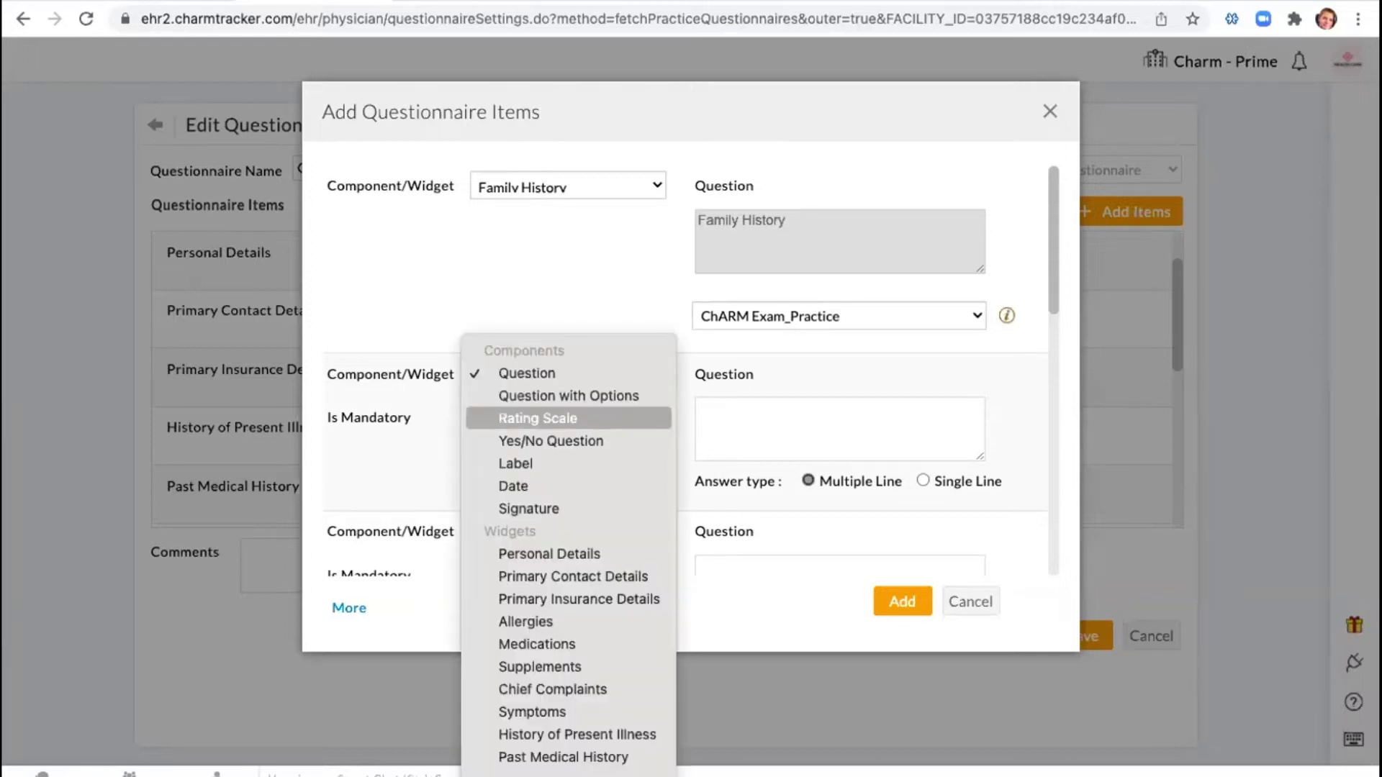
{"action": "left_click", "coordinate": [586, 757]}
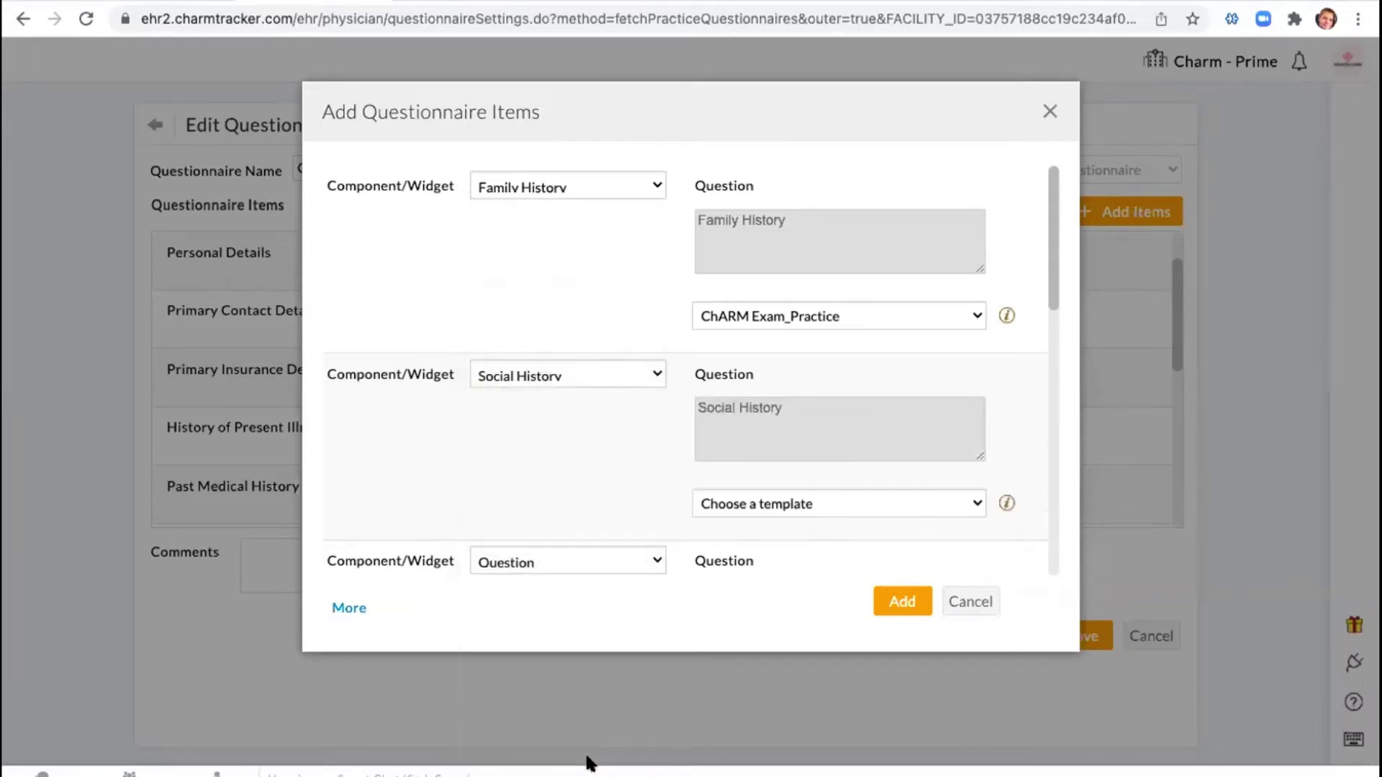
{"action": "left_click", "coordinate": [750, 503]}
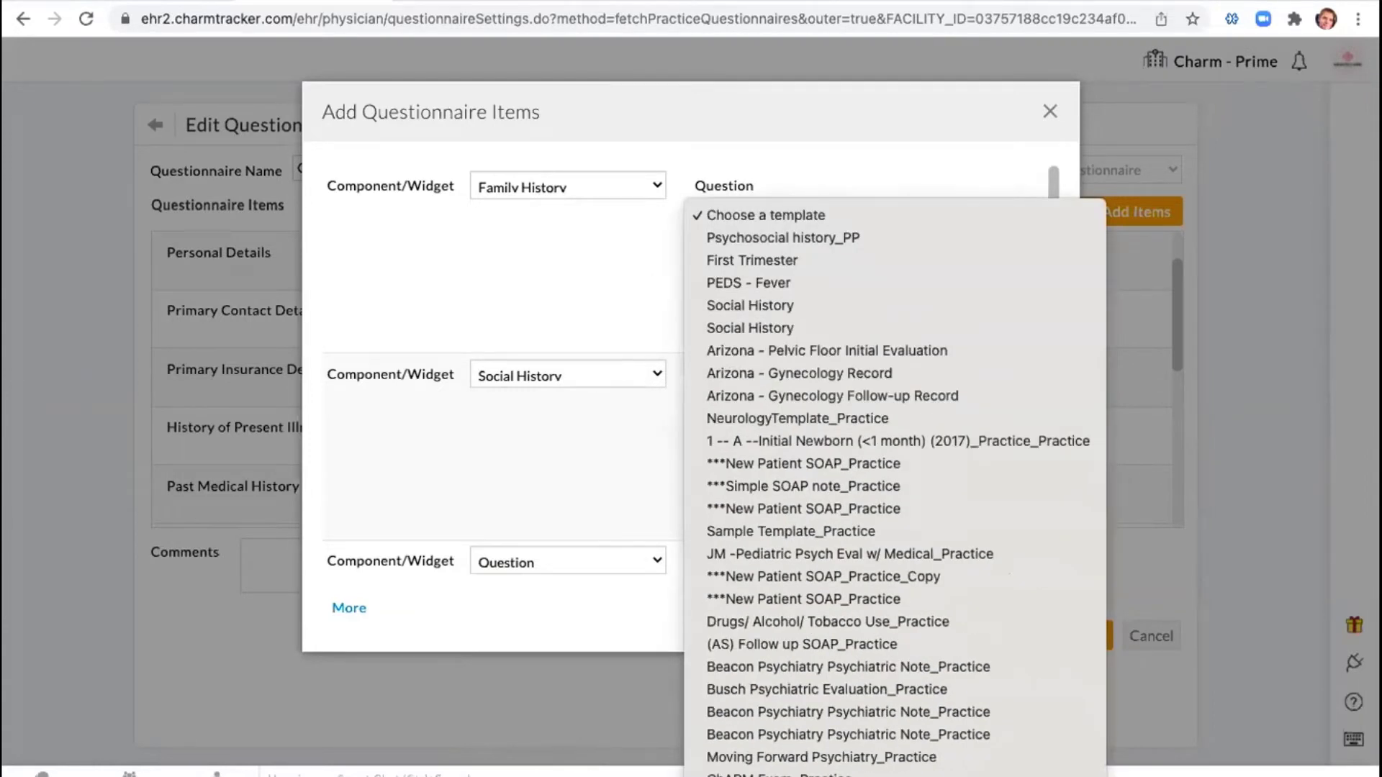
{"action": "left_click", "coordinate": [777, 773]}
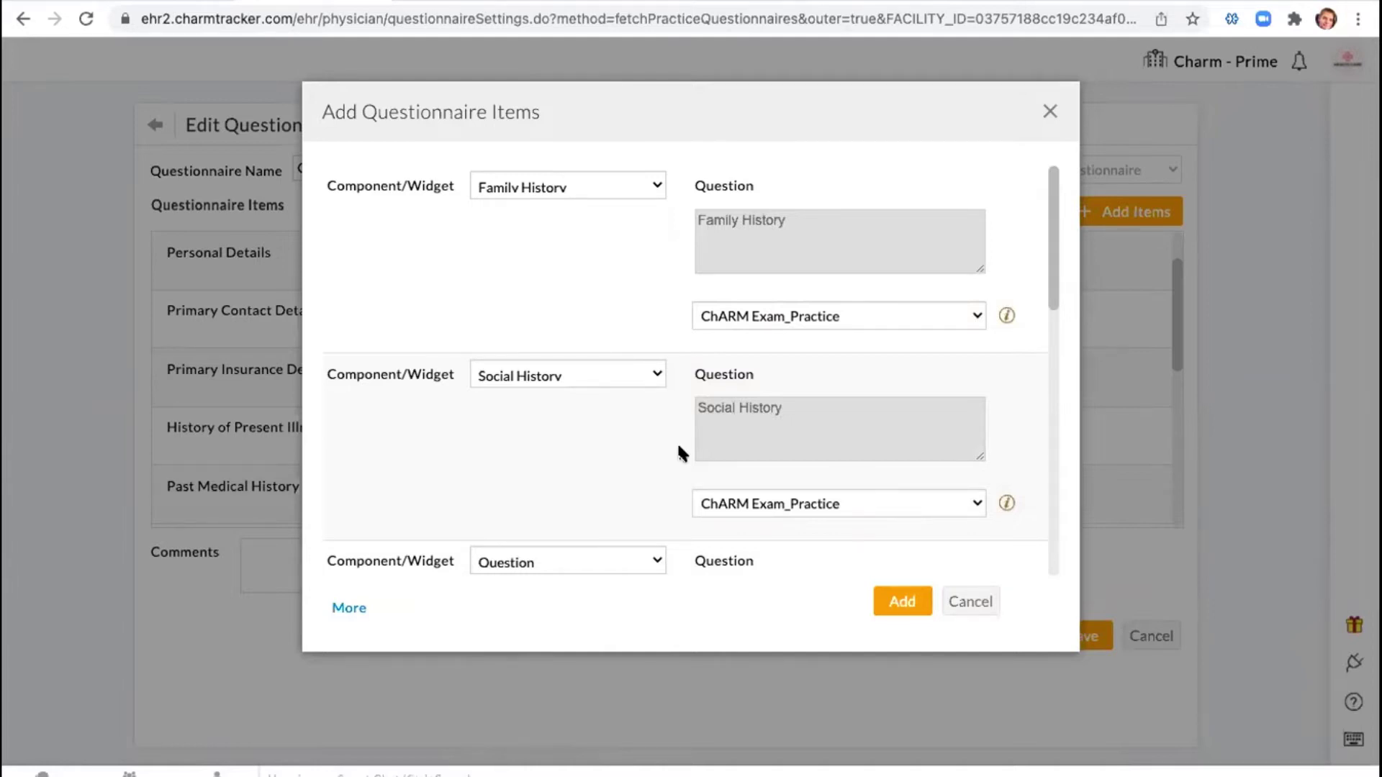
{"action": "left_click", "coordinate": [965, 601]}
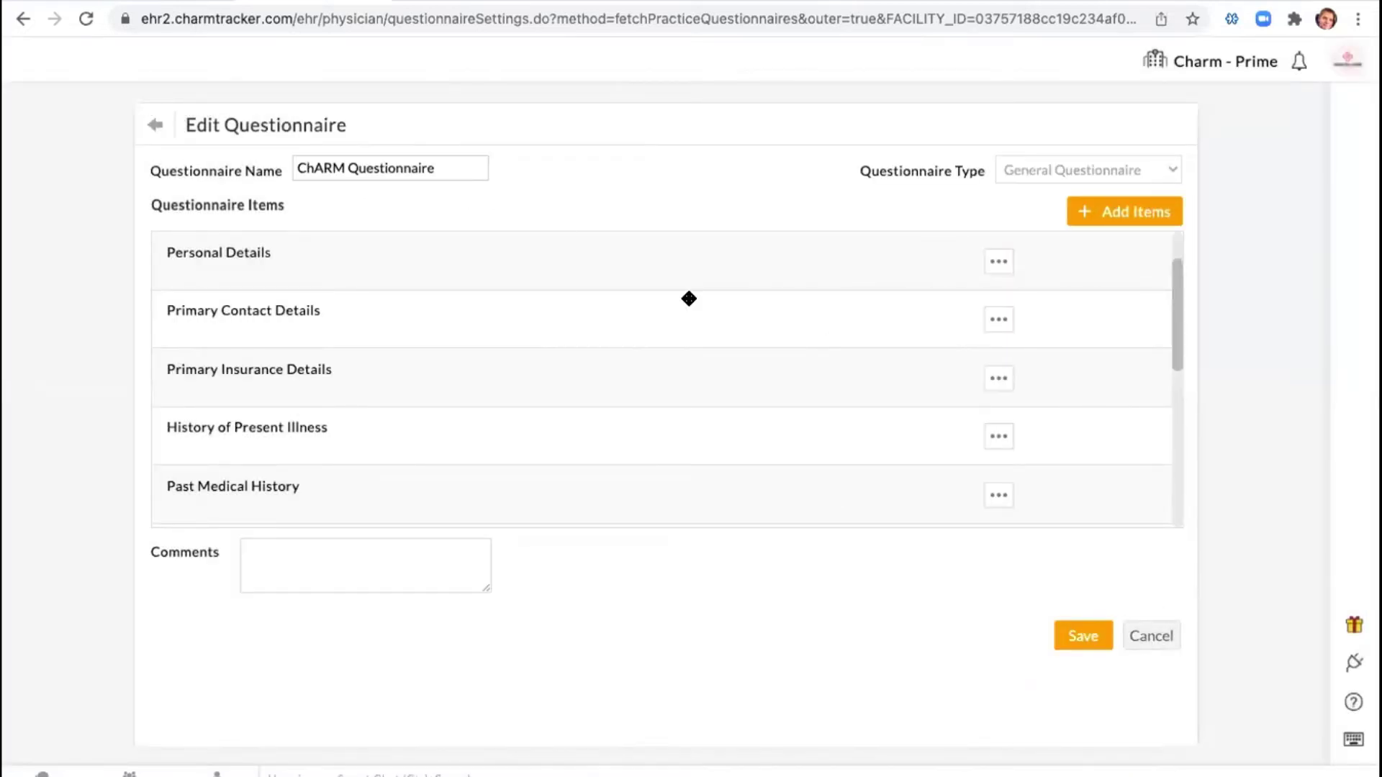
{"action": "left_click", "coordinate": [1152, 639]}
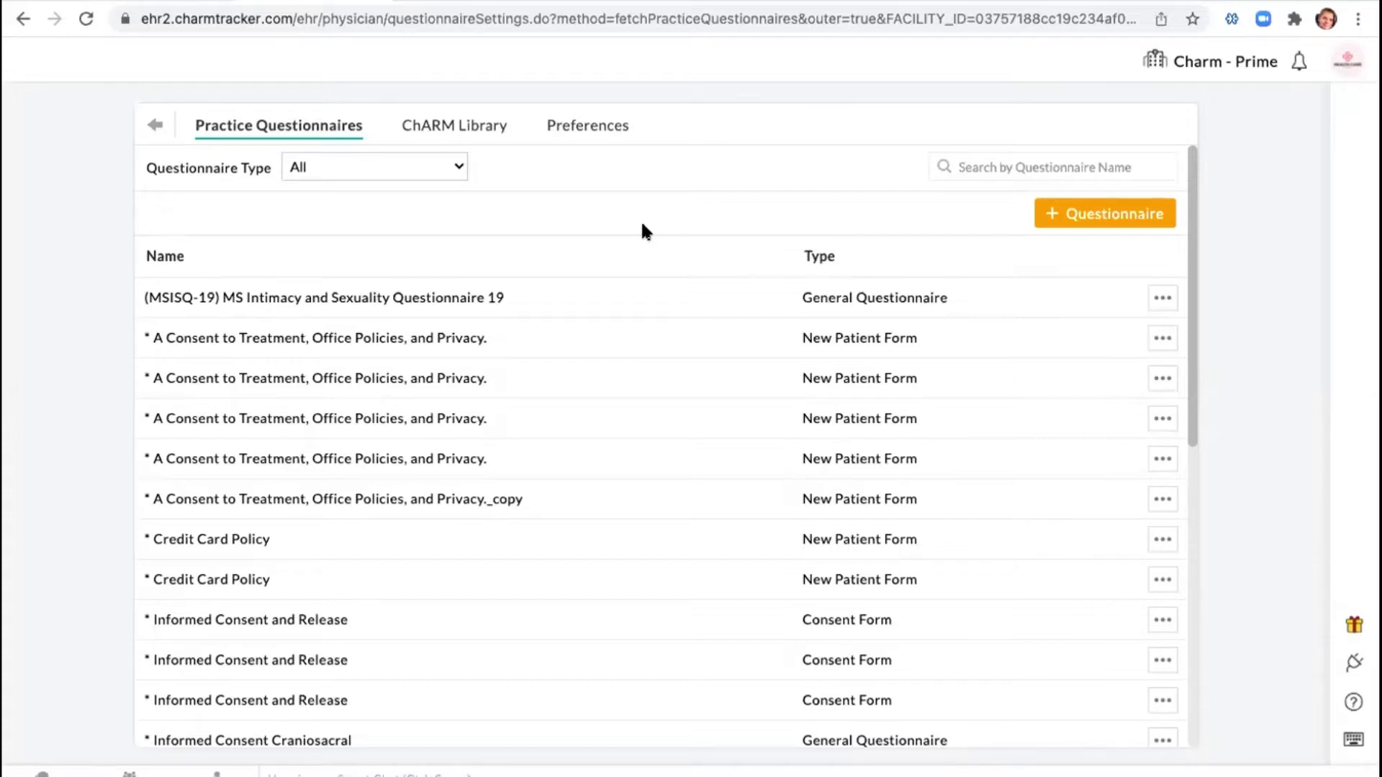
Return to the settings overview, open the Templates settings and search the personal SOAP templates for "charm".
{"action": "left_click", "coordinate": [153, 128]}
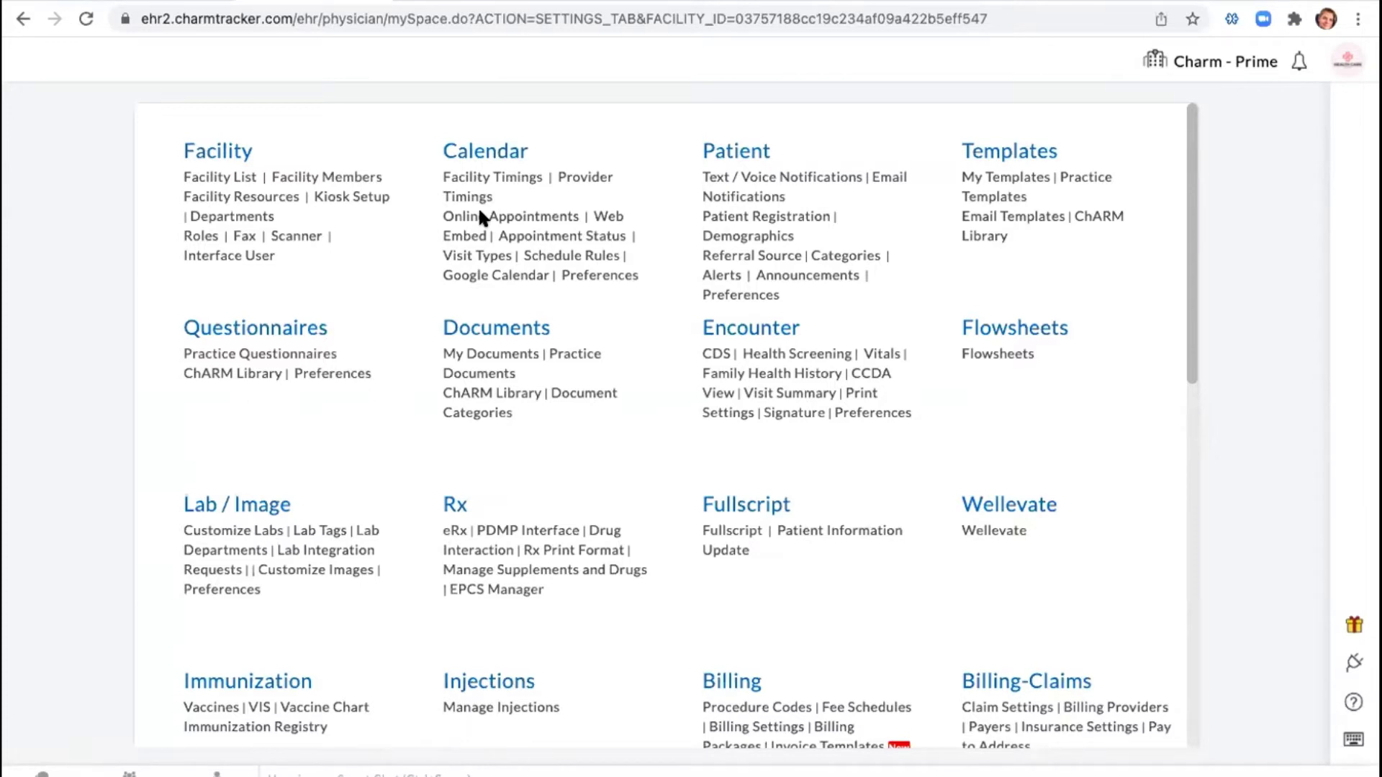
{"action": "left_click", "coordinate": [1010, 158]}
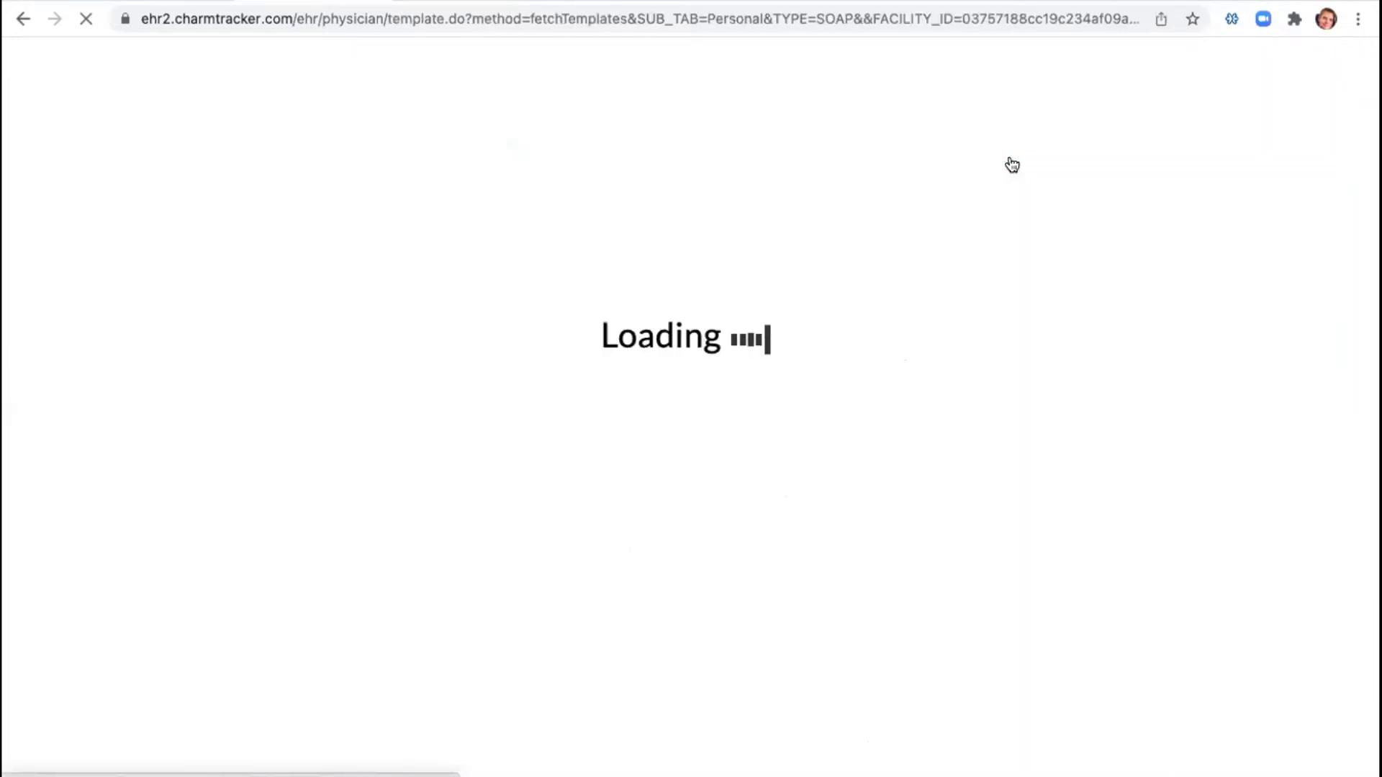
{"action": "left_click", "coordinate": [1035, 166]}
{"action": "type", "text": "charm"}
{"action": "key", "text": "BackSpace"}
{"action": "type", "text": "m"}
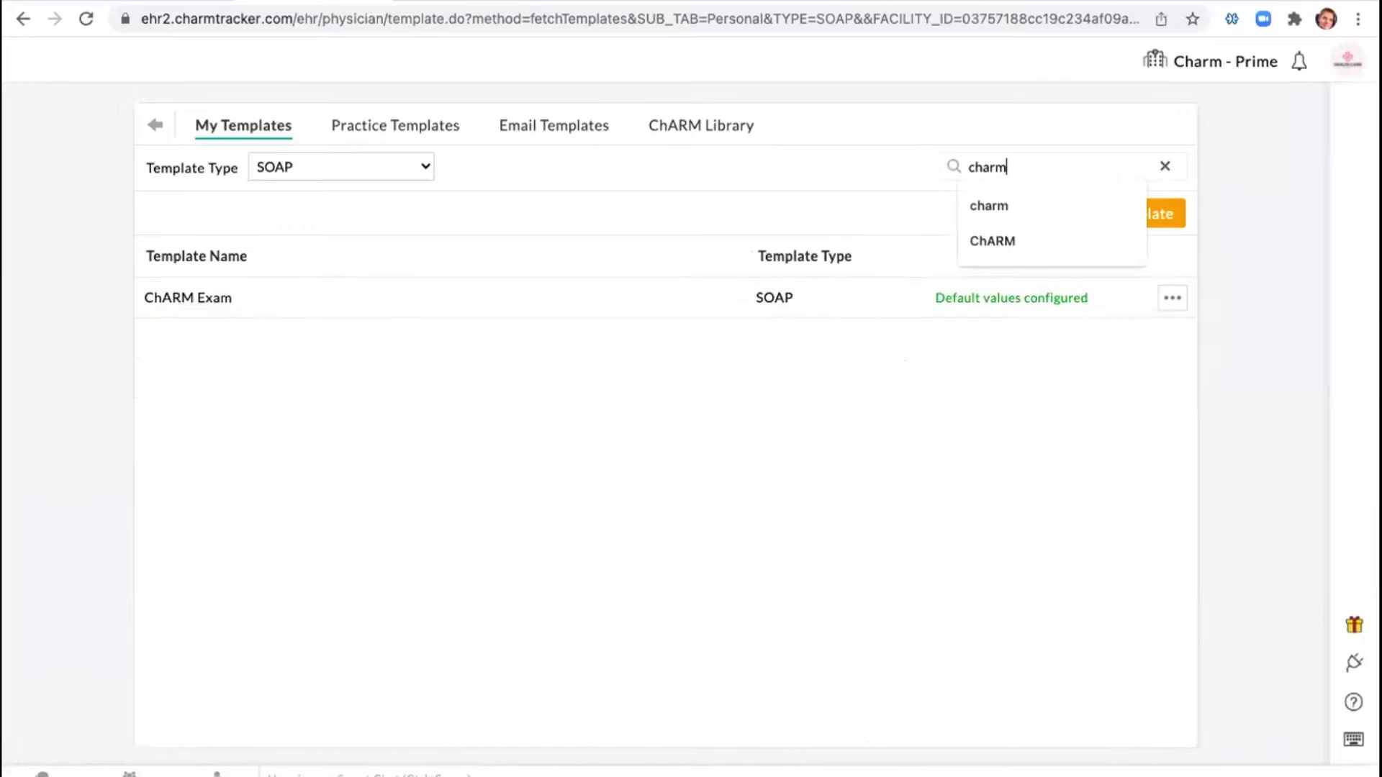
View the sharing options of the ChARM Exam template and close them without sharing it.
{"action": "left_click", "coordinate": [1164, 299]}
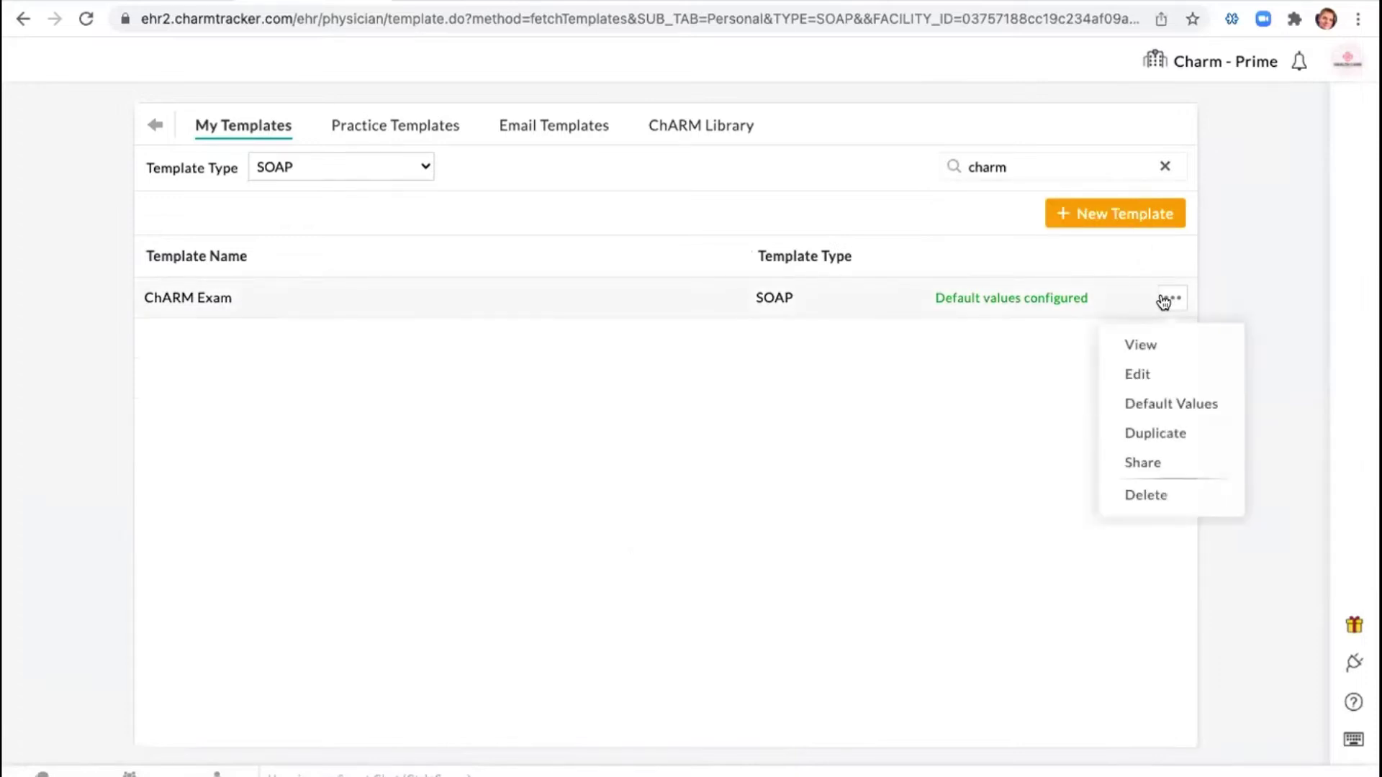
{"action": "left_click", "coordinate": [1140, 467]}
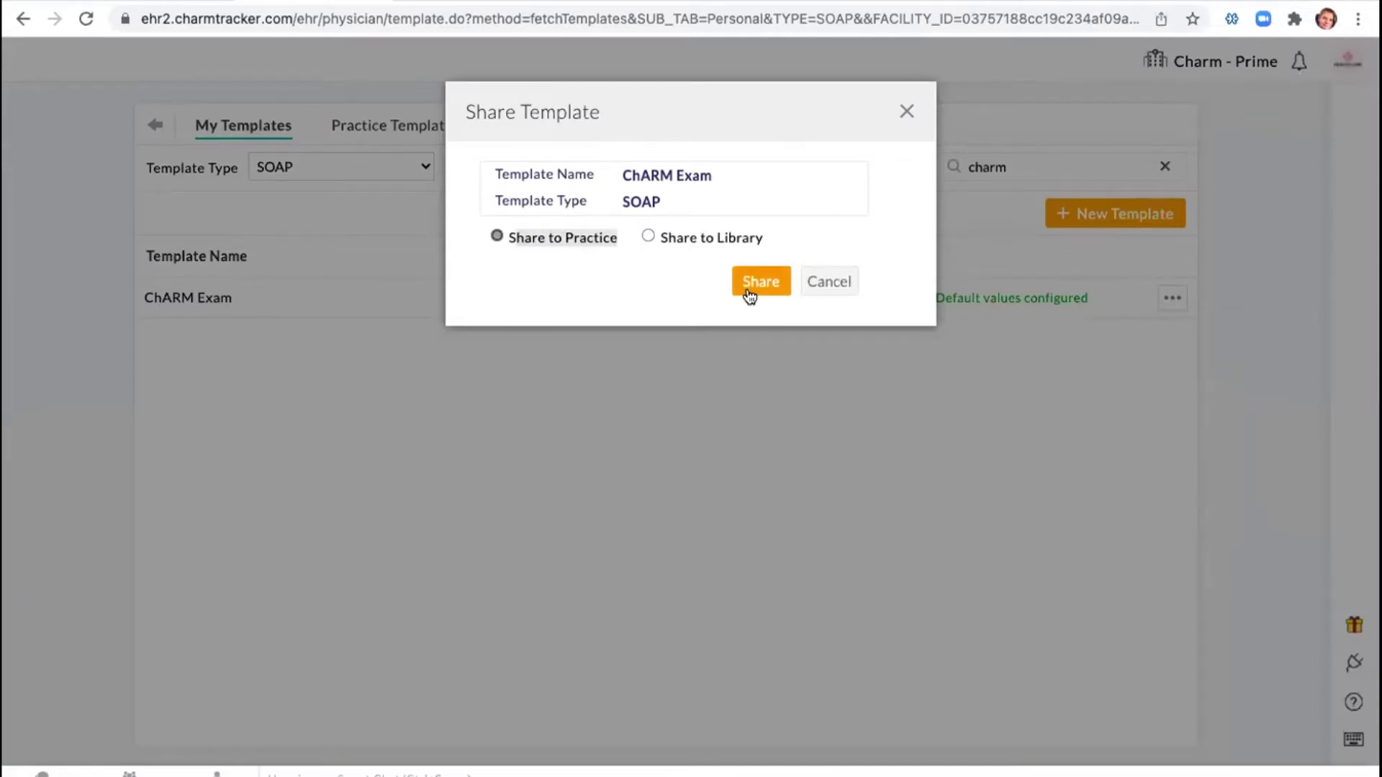
{"action": "left_click", "coordinate": [943, 430]}
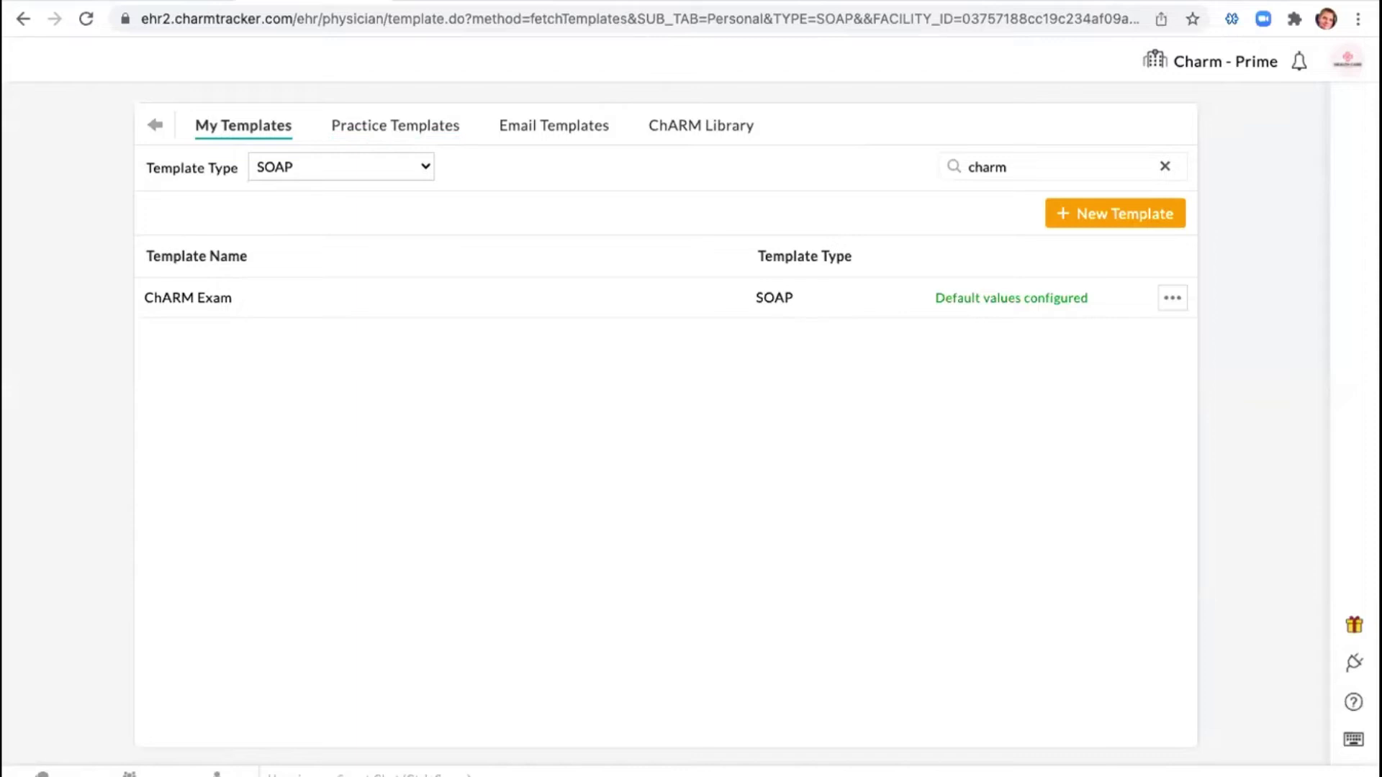
Switch back to the calendar's List View of appointments for Tuesday, Mar 08, 2022.
{"action": "left_click", "coordinate": [198, 3]}
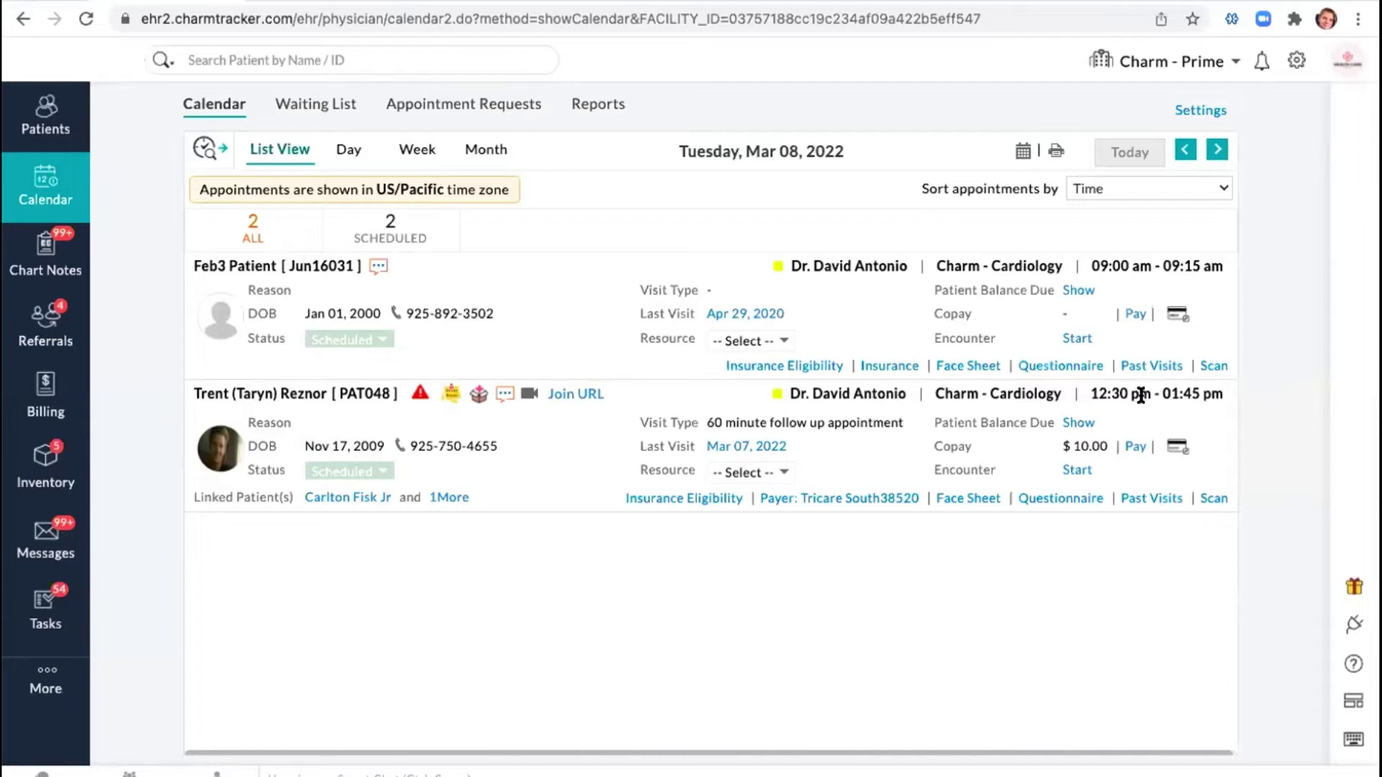
View the questionnaires of the 12:30 pm appointment on Mar 08, 2022 and close the list.
{"action": "left_click", "coordinate": [1062, 499]}
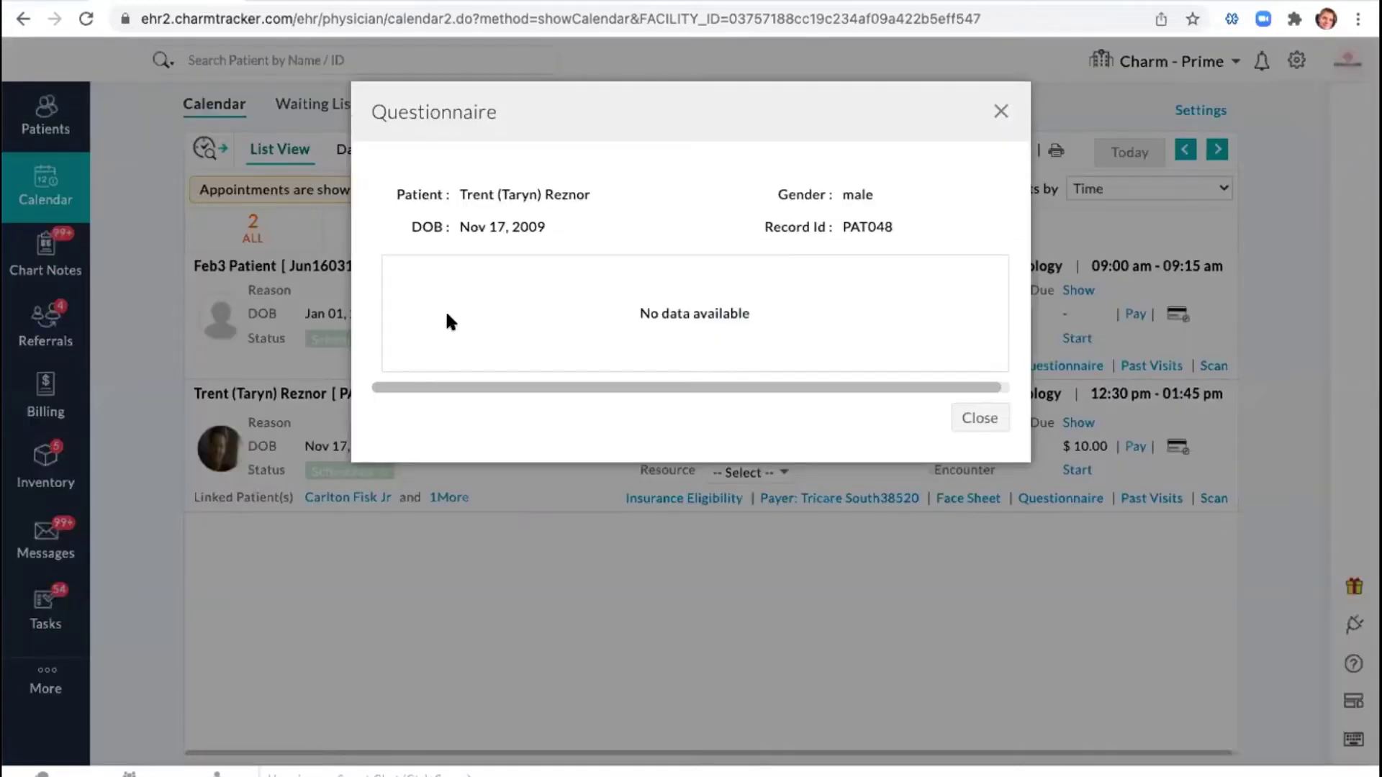
{"action": "left_click", "coordinate": [958, 418]}
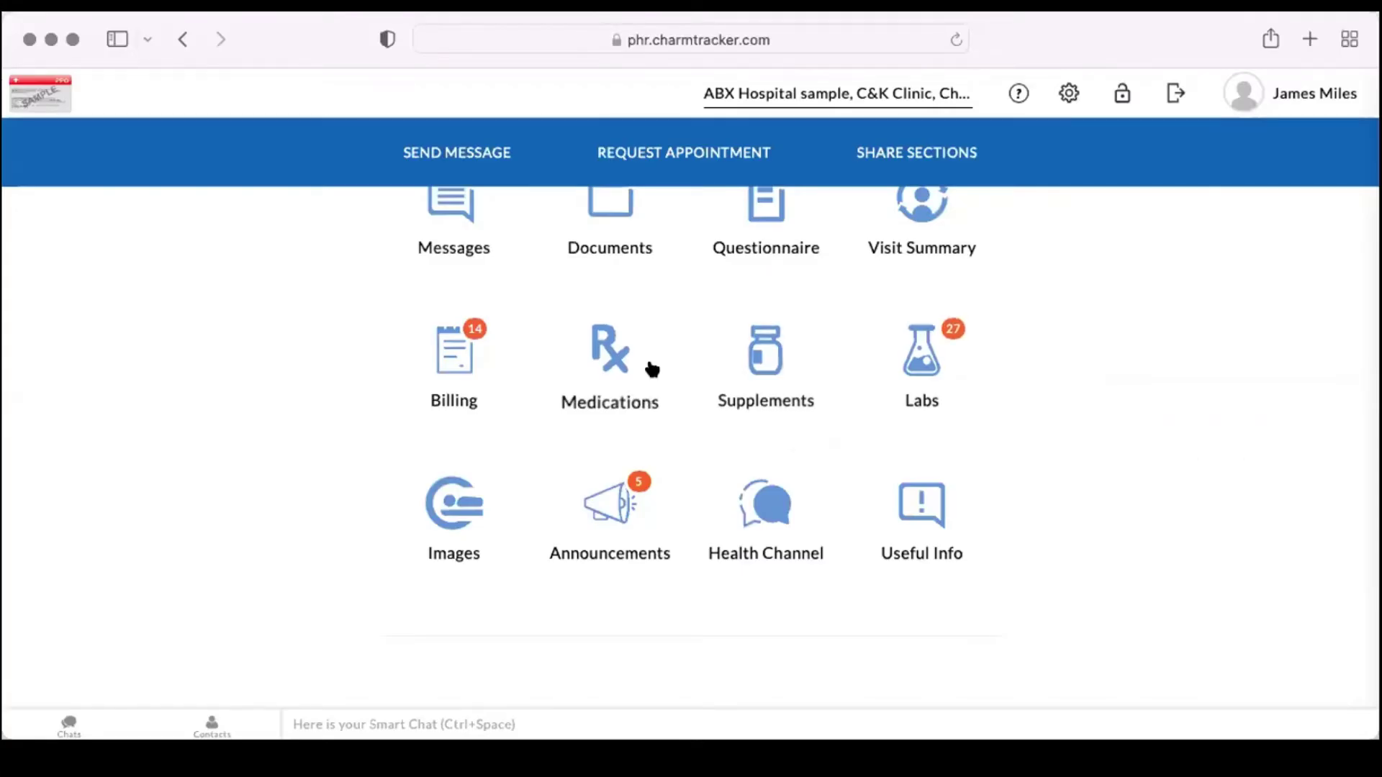
Switch to the patient portal and open the ChARM Questionnaire attached to the upcoming 12:30 PM appointment on Mar 08, 2022.
{"action": "scroll", "coordinate": [662, 367], "scroll_direction": "up", "scroll_amount": 5}
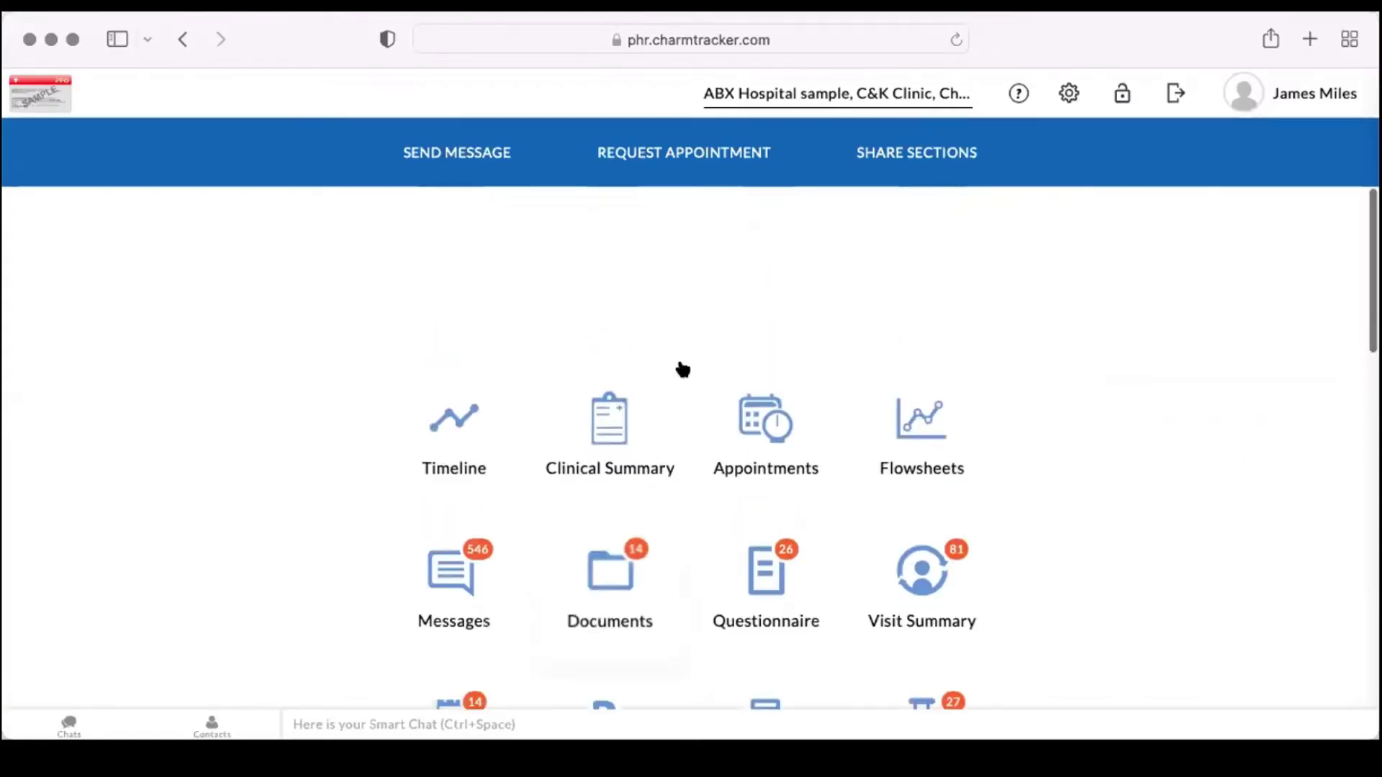
{"action": "scroll", "coordinate": [828, 371], "scroll_direction": "down", "scroll_amount": 2}
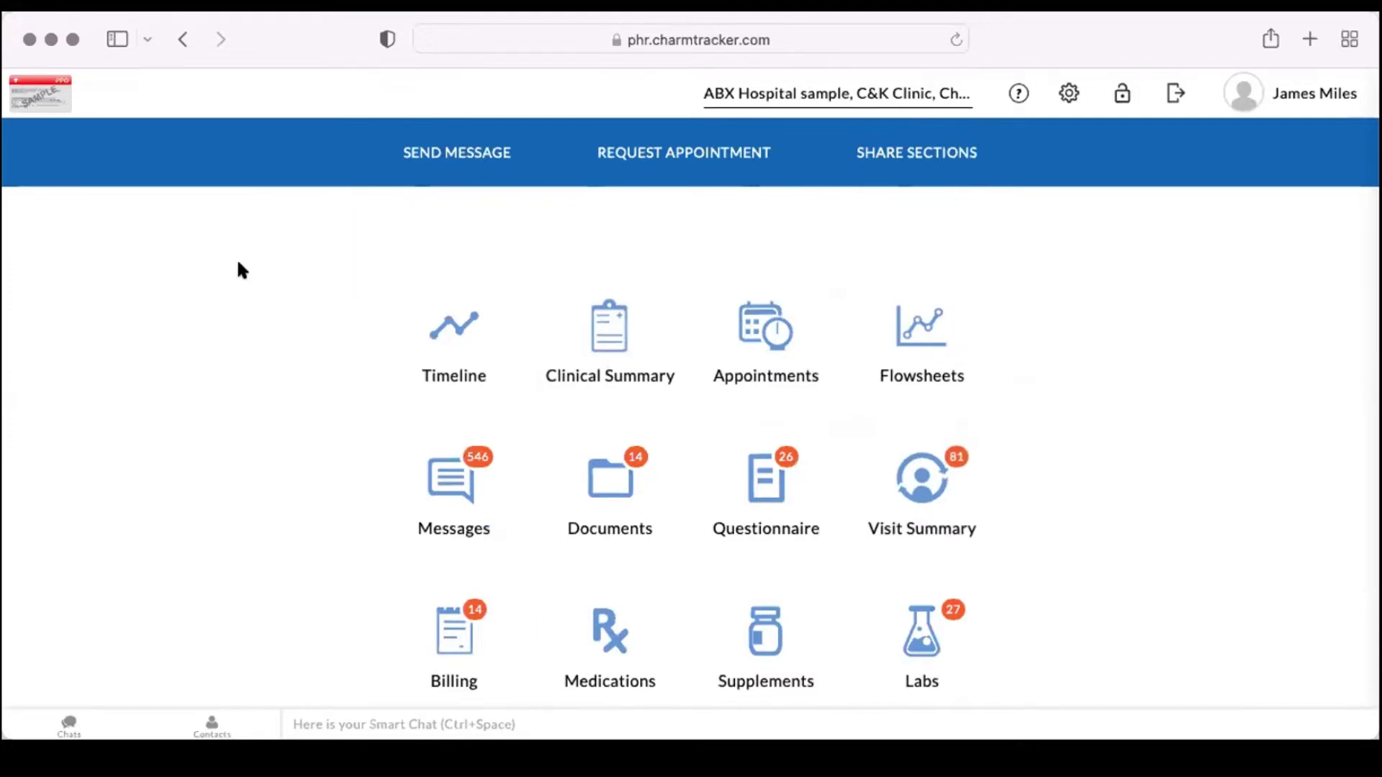
{"action": "left_click", "coordinate": [759, 347]}
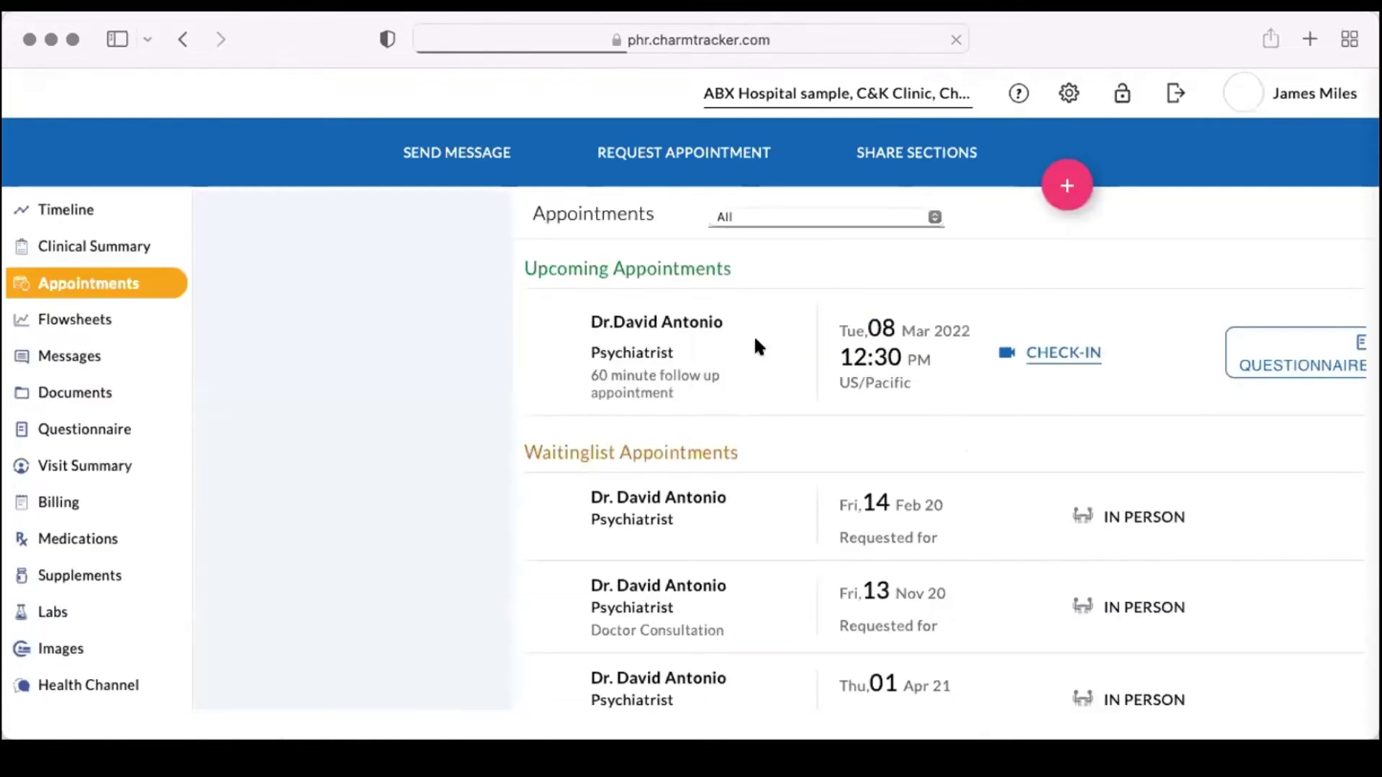
{"action": "left_click_drag", "start_coordinate": [961, 370], "coordinate": [871, 362]}
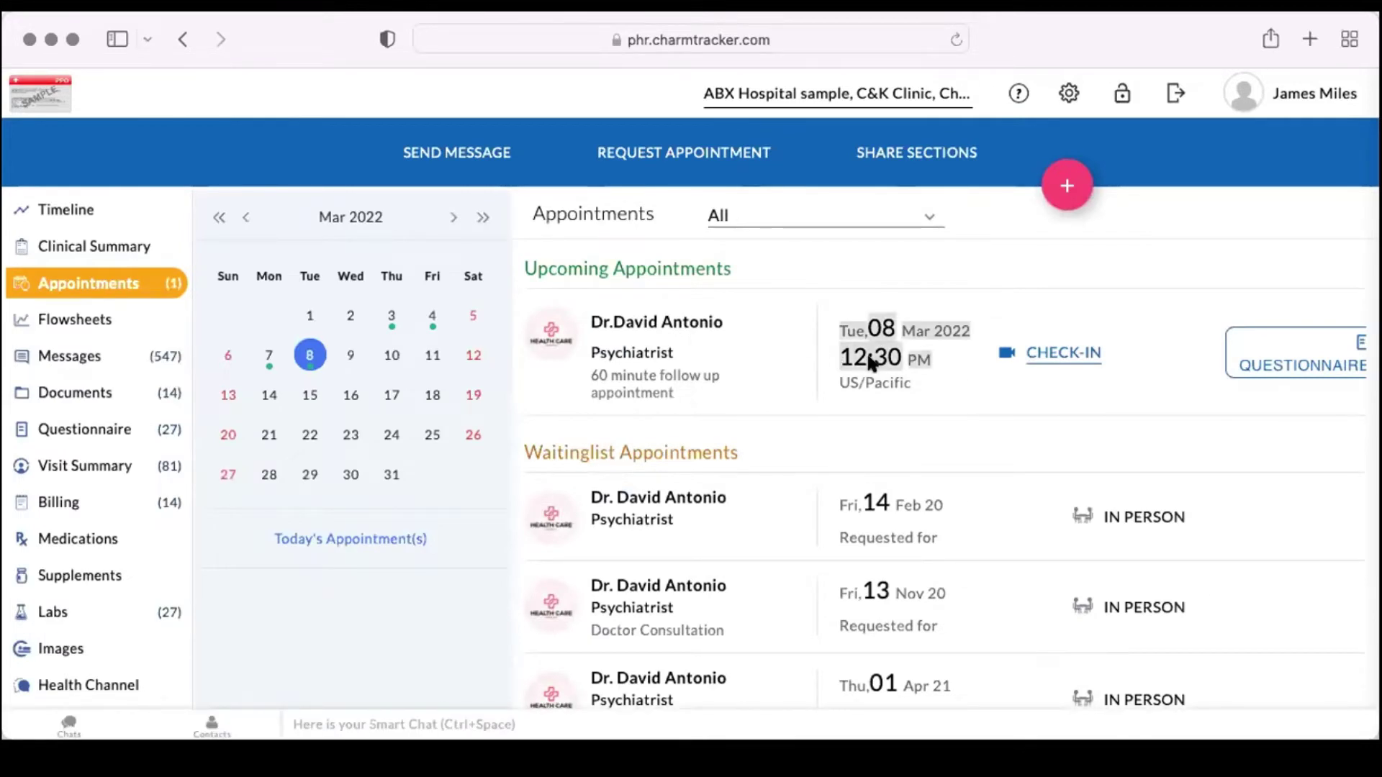
{"action": "left_click", "coordinate": [1304, 360]}
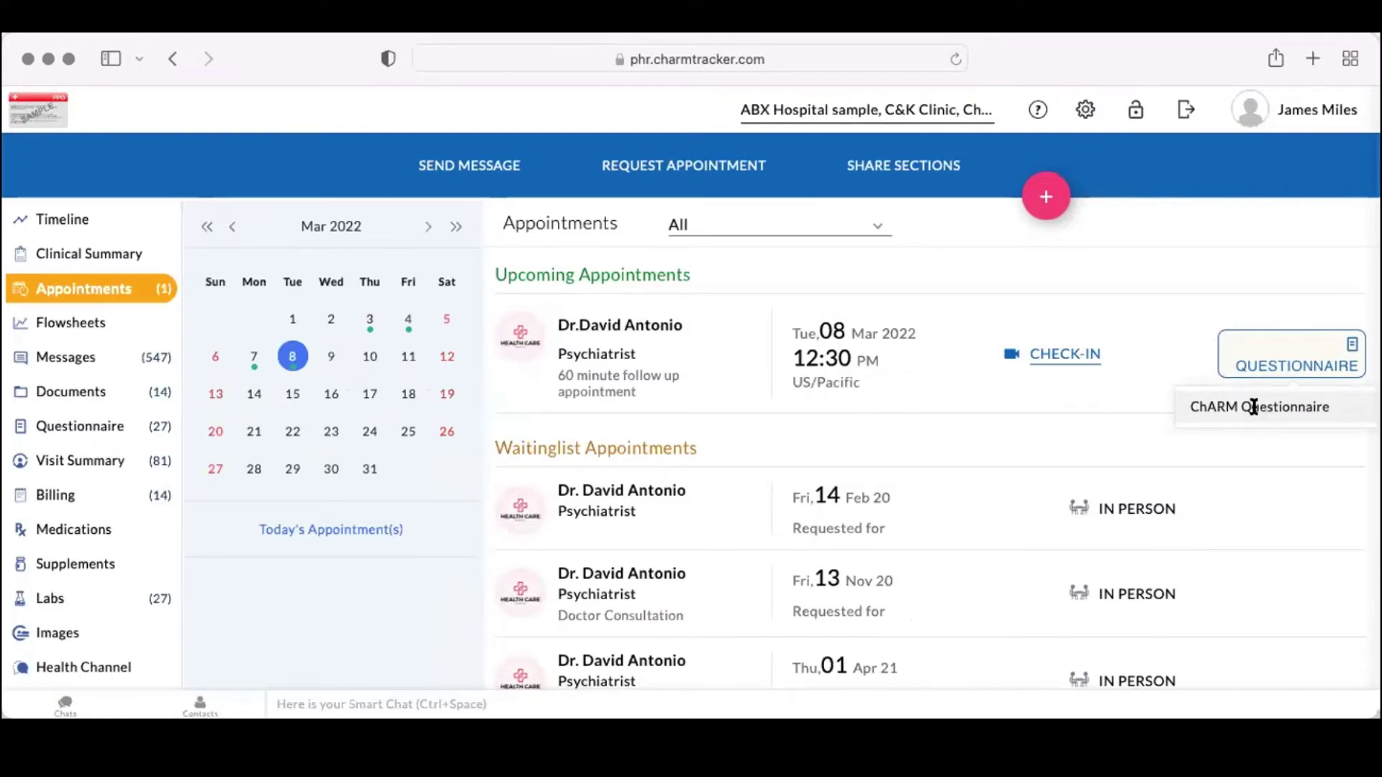
{"action": "left_click", "coordinate": [1253, 405]}
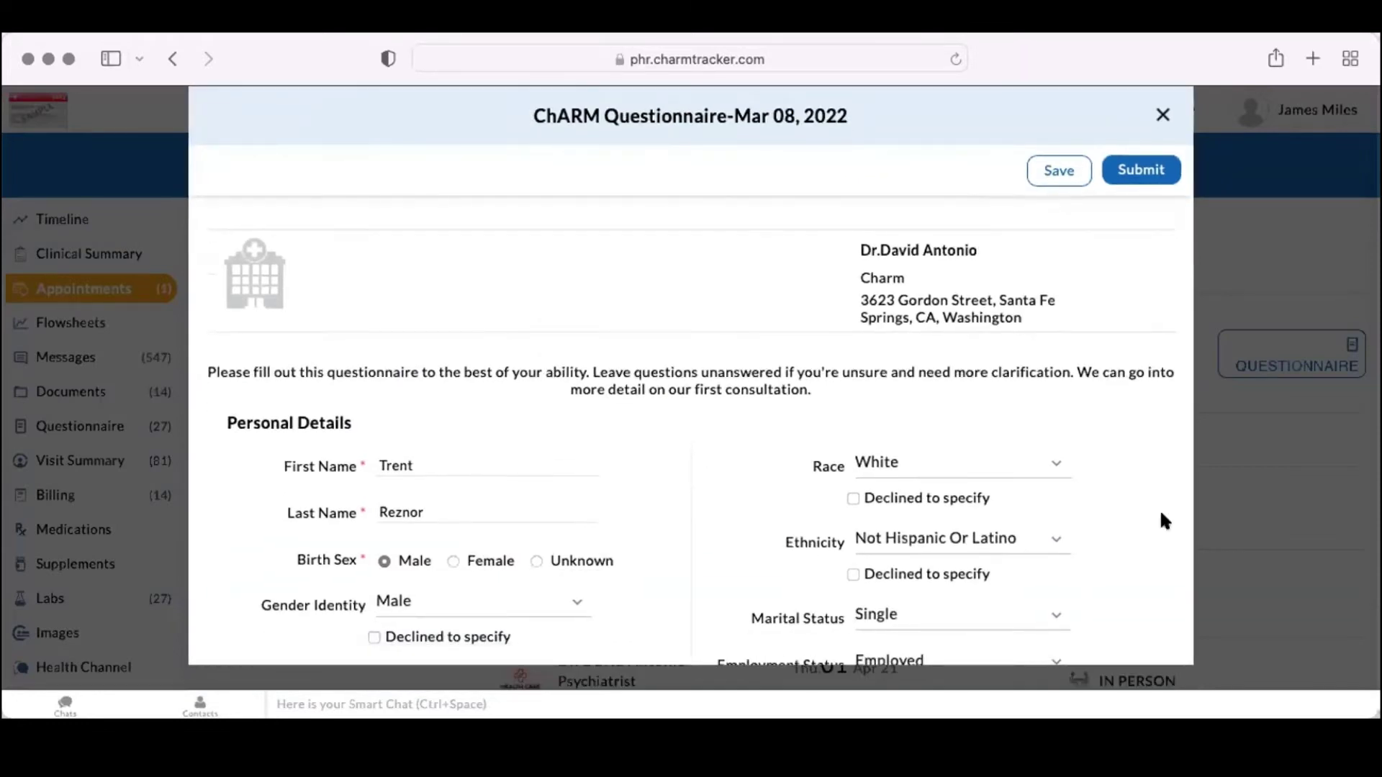
Review the questionnaire's personal, primary contact and insurance details.
{"action": "scroll", "coordinate": [545, 417], "scroll_direction": "down", "scroll_amount": 3}
{"action": "scroll", "coordinate": [541, 413], "scroll_direction": "down", "scroll_amount": 3}
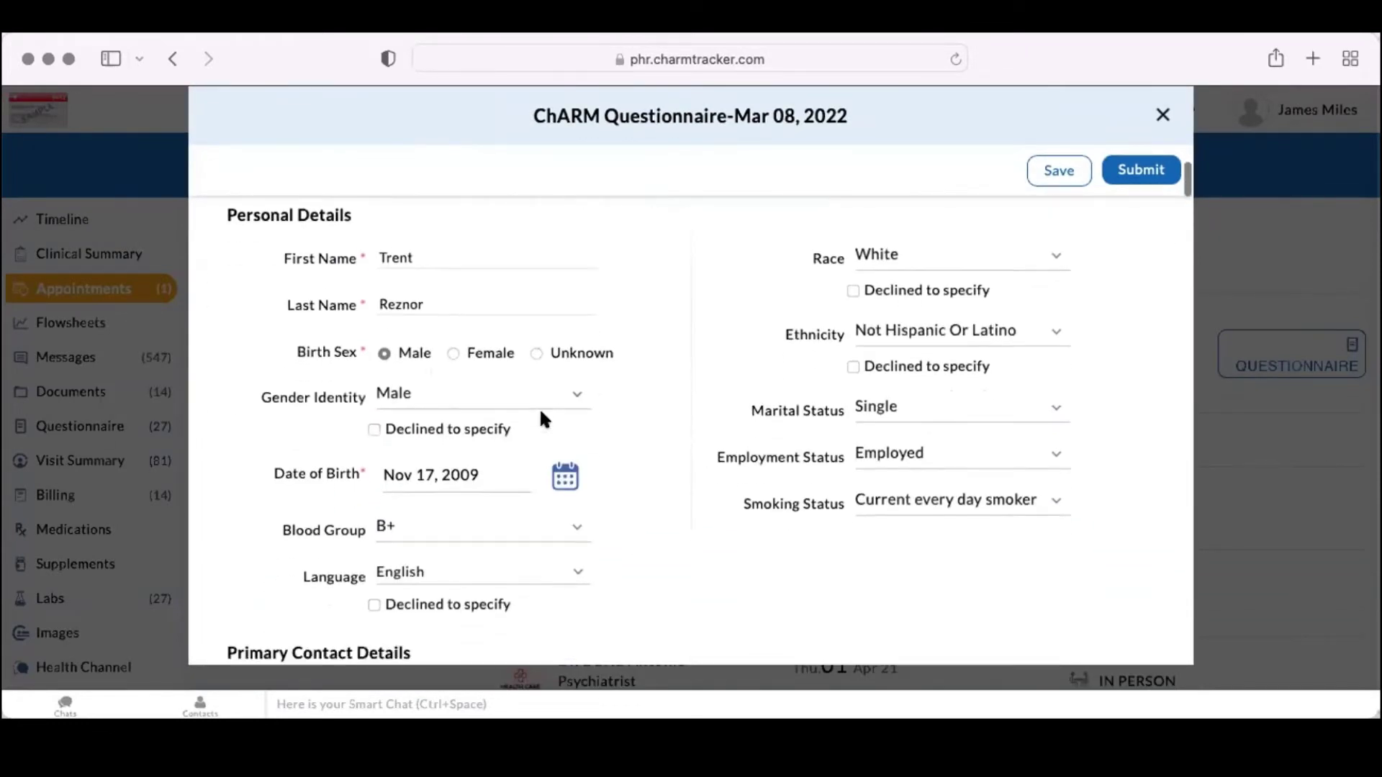
{"action": "scroll", "coordinate": [541, 414], "scroll_direction": "up", "scroll_amount": 4}
{"action": "scroll", "coordinate": [538, 417], "scroll_direction": "up", "scroll_amount": 1}
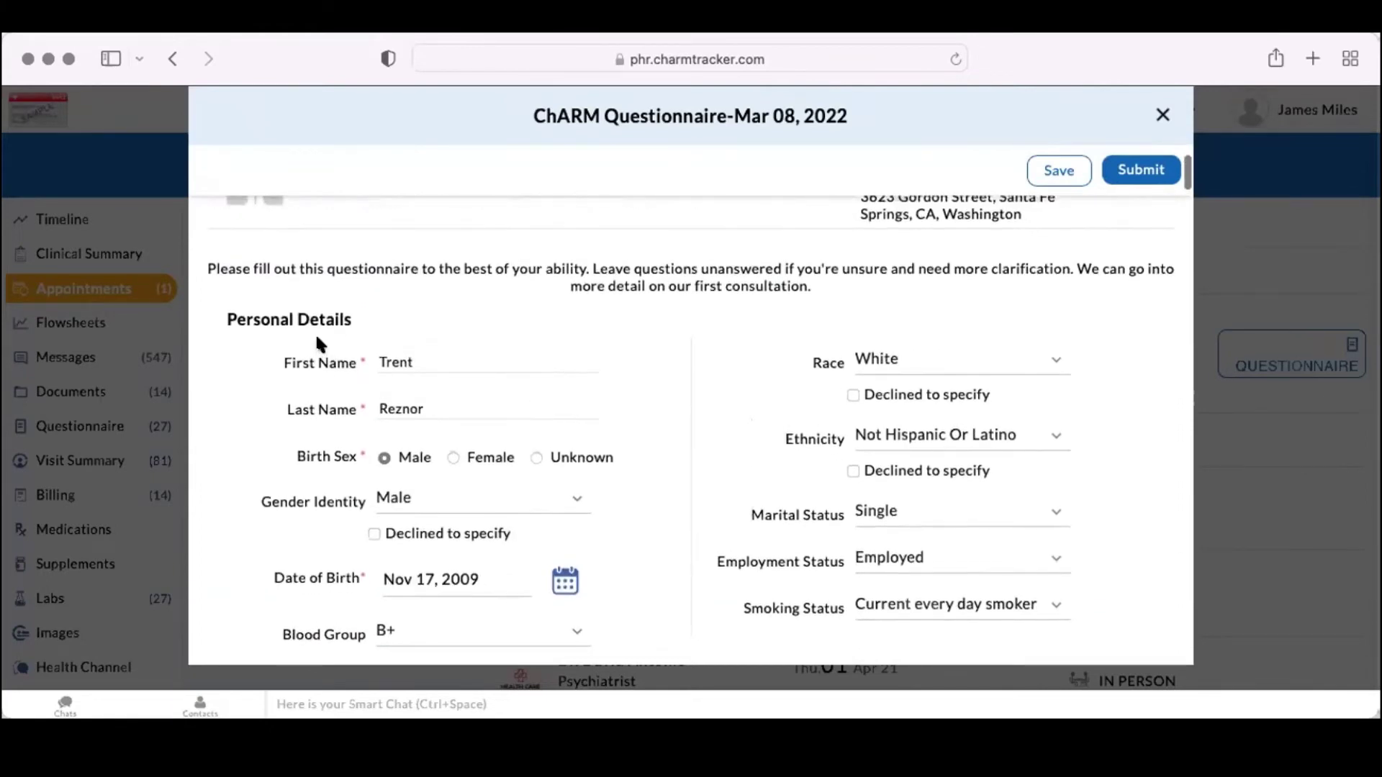
{"action": "scroll", "coordinate": [322, 334], "scroll_direction": "down", "scroll_amount": 1}
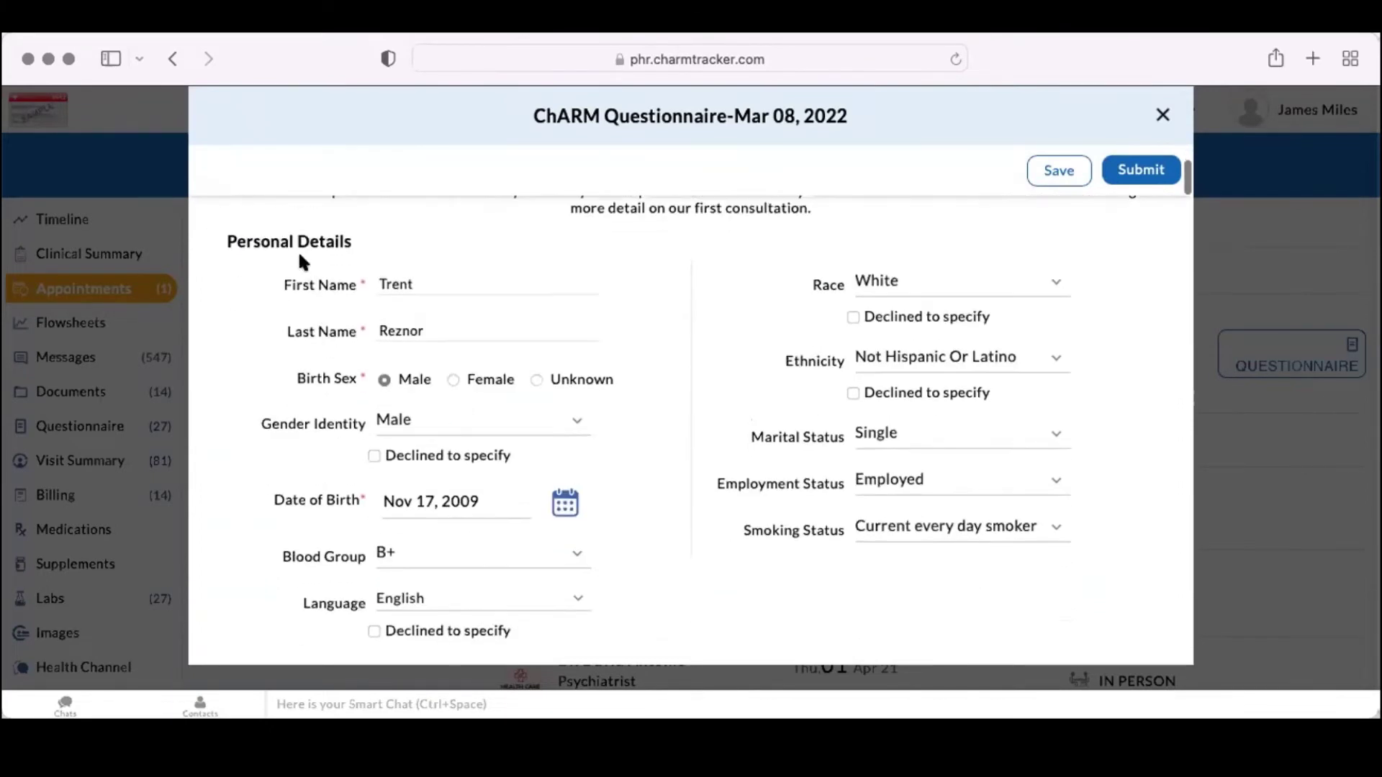
{"action": "scroll", "coordinate": [374, 386], "scroll_direction": "down", "scroll_amount": 3}
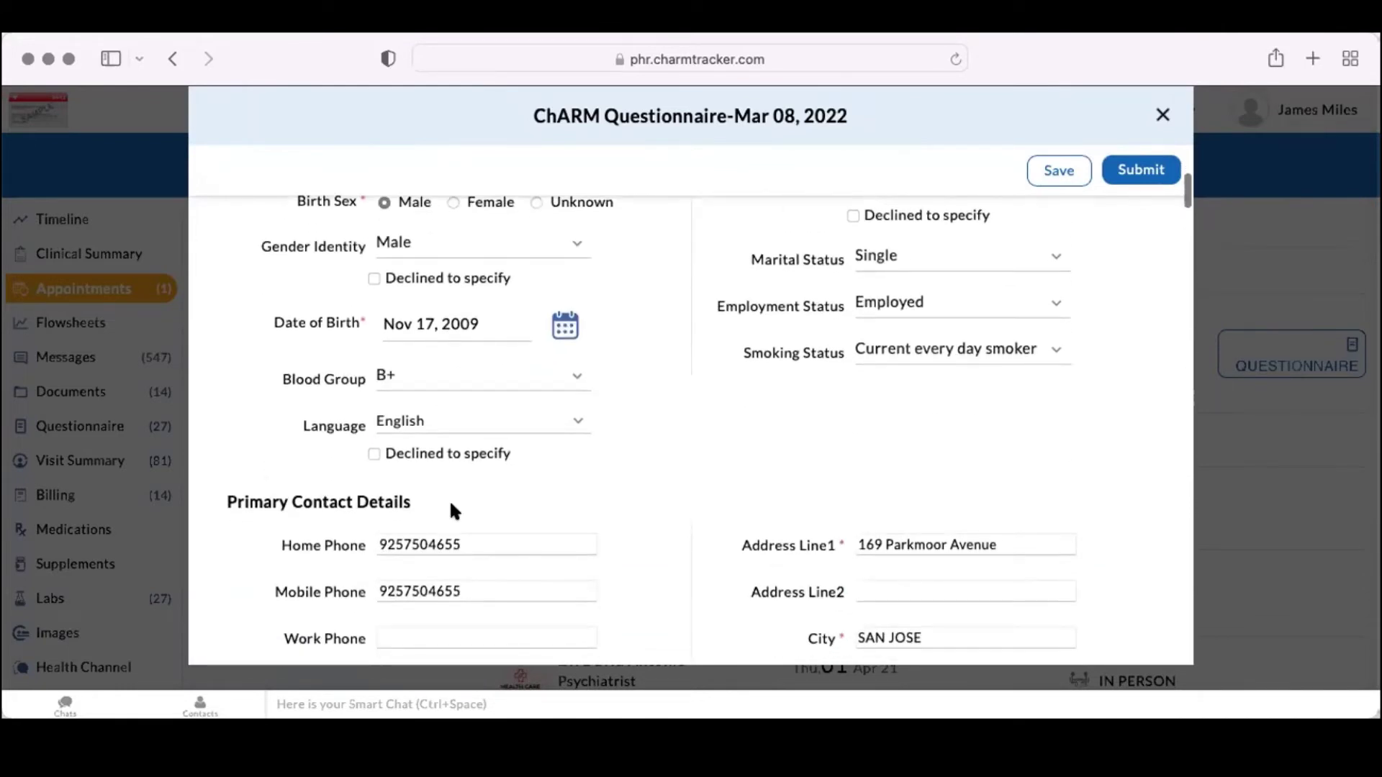
{"action": "scroll", "coordinate": [452, 507], "scroll_direction": "down", "scroll_amount": 6}
{"action": "scroll", "coordinate": [452, 508], "scroll_direction": "down", "scroll_amount": 6}
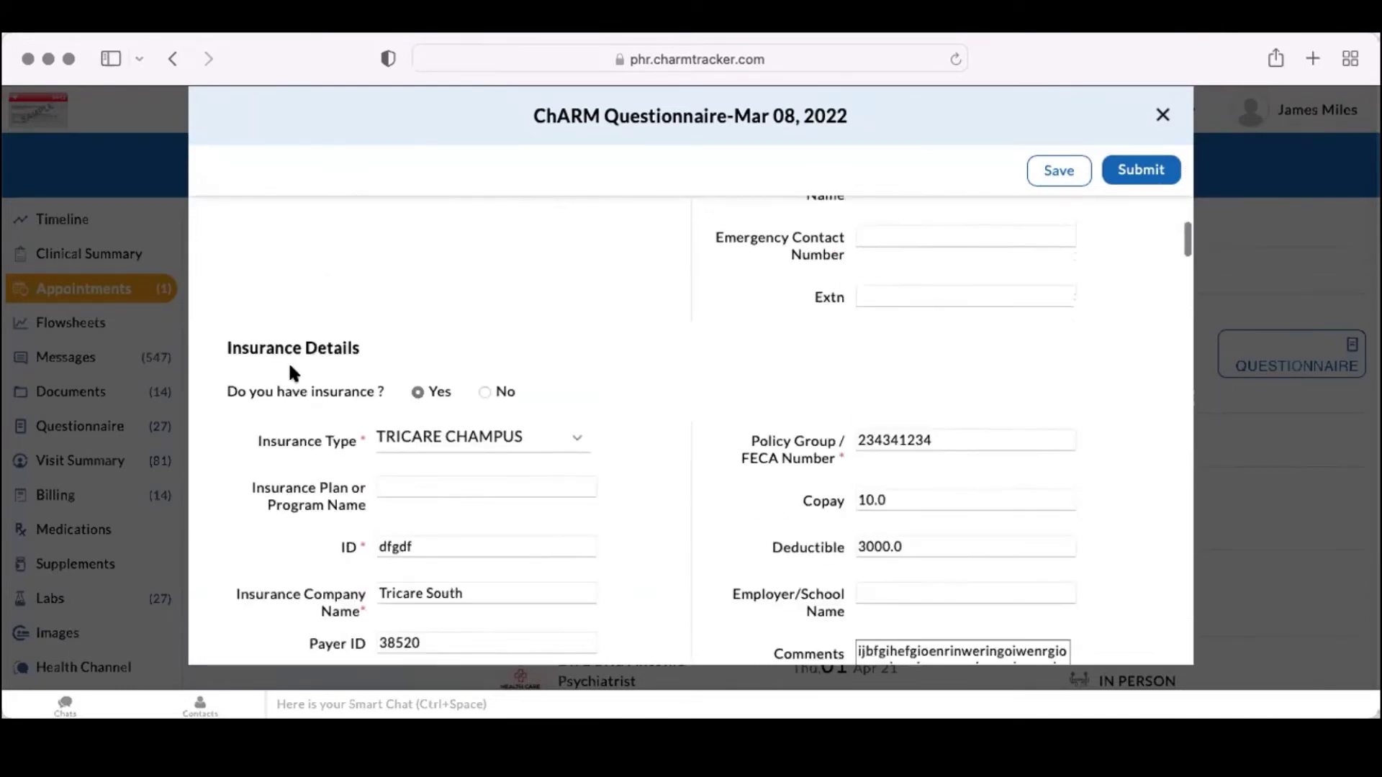
Answer No to having insurance and enter "mood" as the reason for today's visit.
{"action": "left_click", "coordinate": [483, 392]}
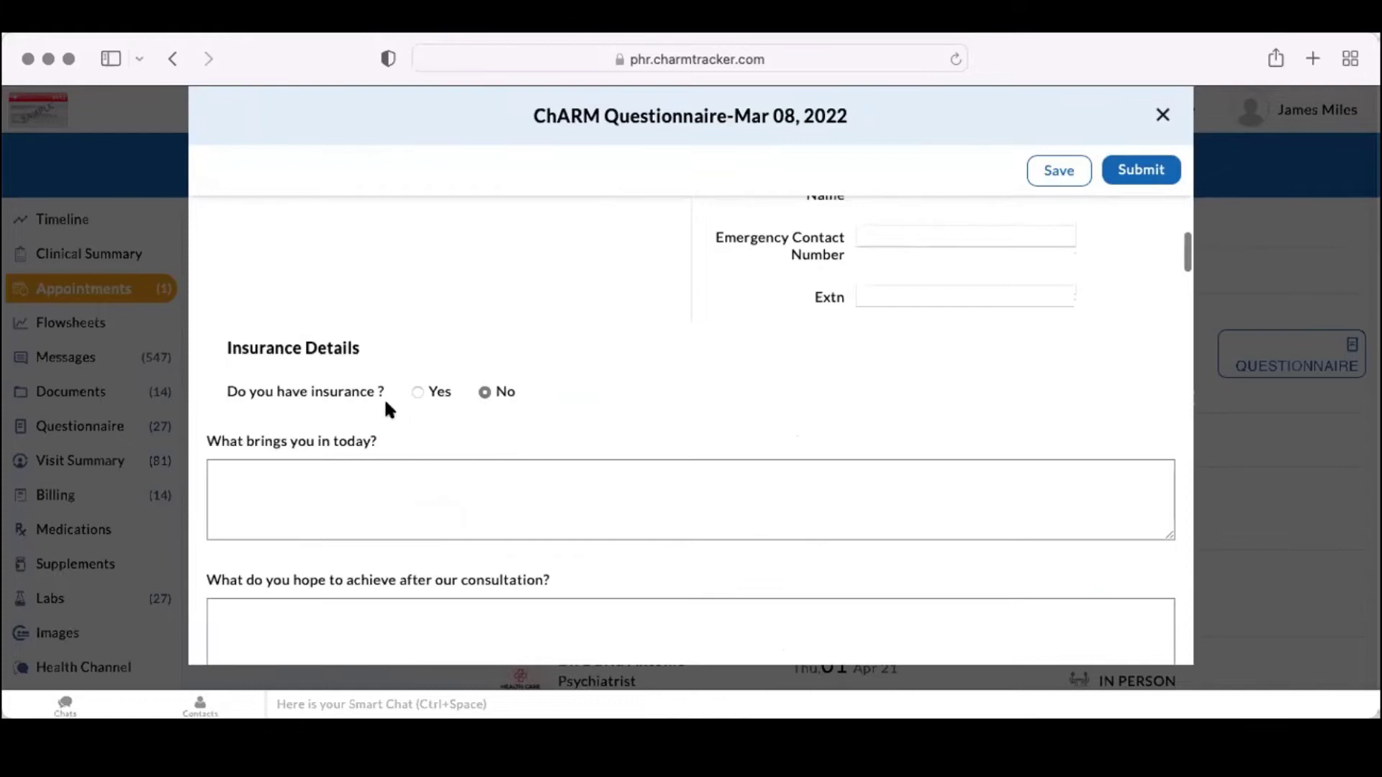
{"action": "scroll", "coordinate": [439, 403], "scroll_direction": "down", "scroll_amount": 1}
{"action": "scroll", "coordinate": [439, 403], "scroll_direction": "down", "scroll_amount": 2}
{"action": "left_click", "coordinate": [314, 379]}
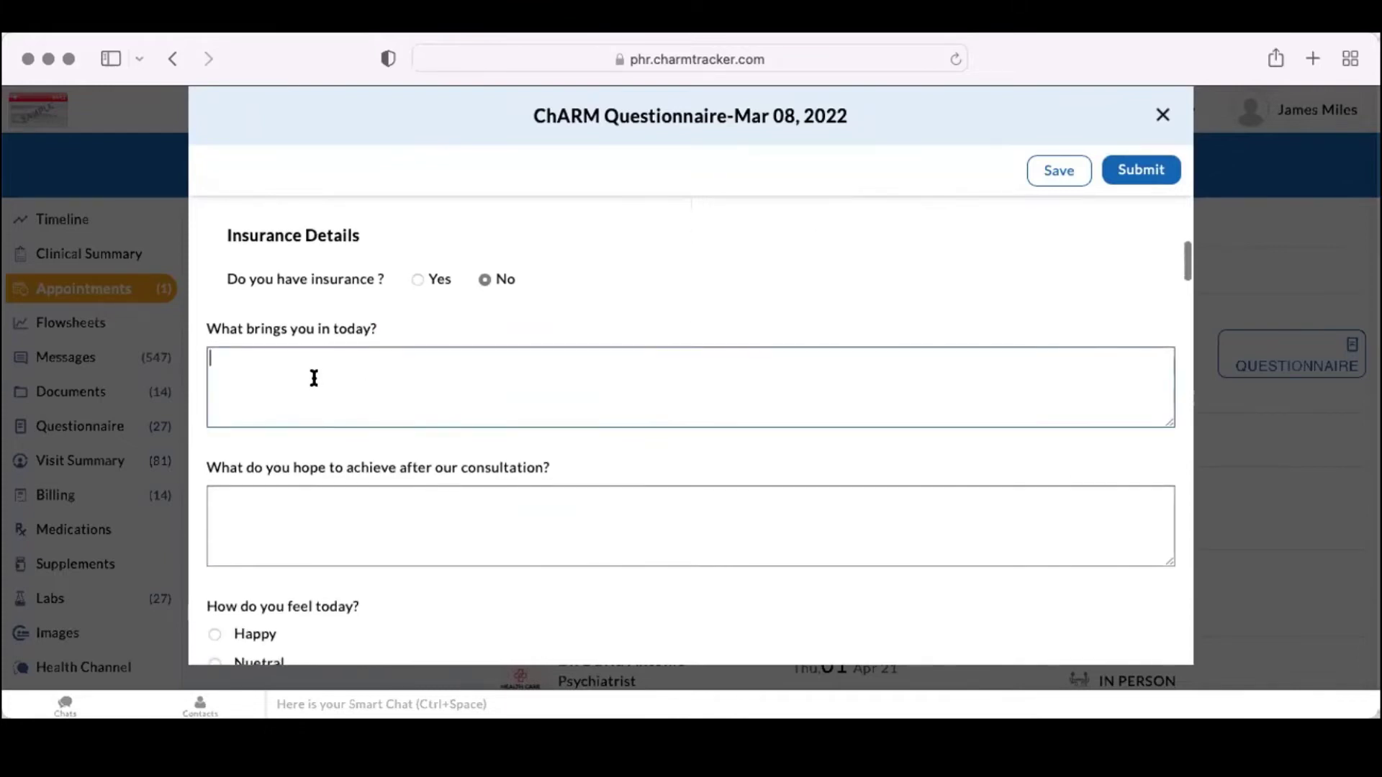
{"action": "type", "text": "mood"}
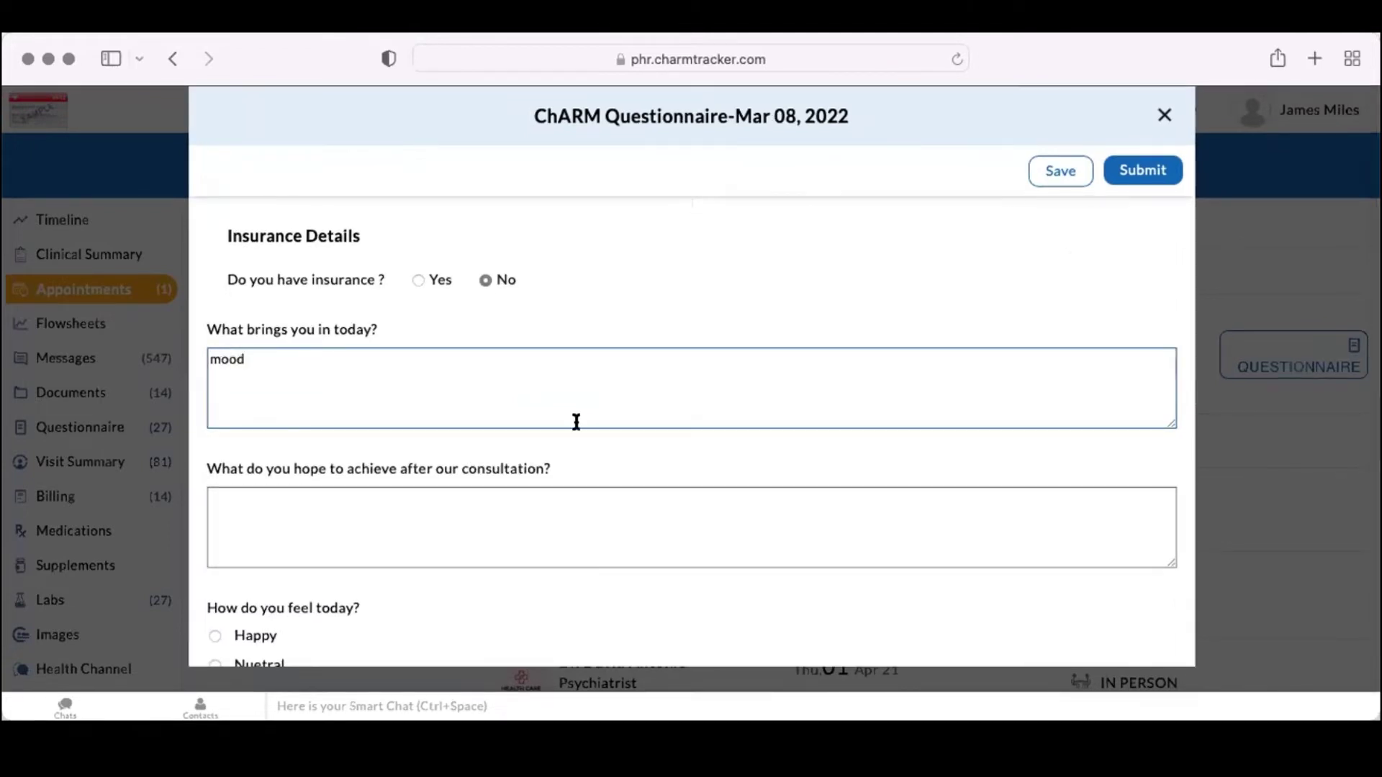
Answer Nuetral to how the patient feels today and mark Depression under Psychiatric History.
{"action": "scroll", "coordinate": [575, 421], "scroll_direction": "down", "scroll_amount": 2}
{"action": "scroll", "coordinate": [401, 466], "scroll_direction": "down", "scroll_amount": 2}
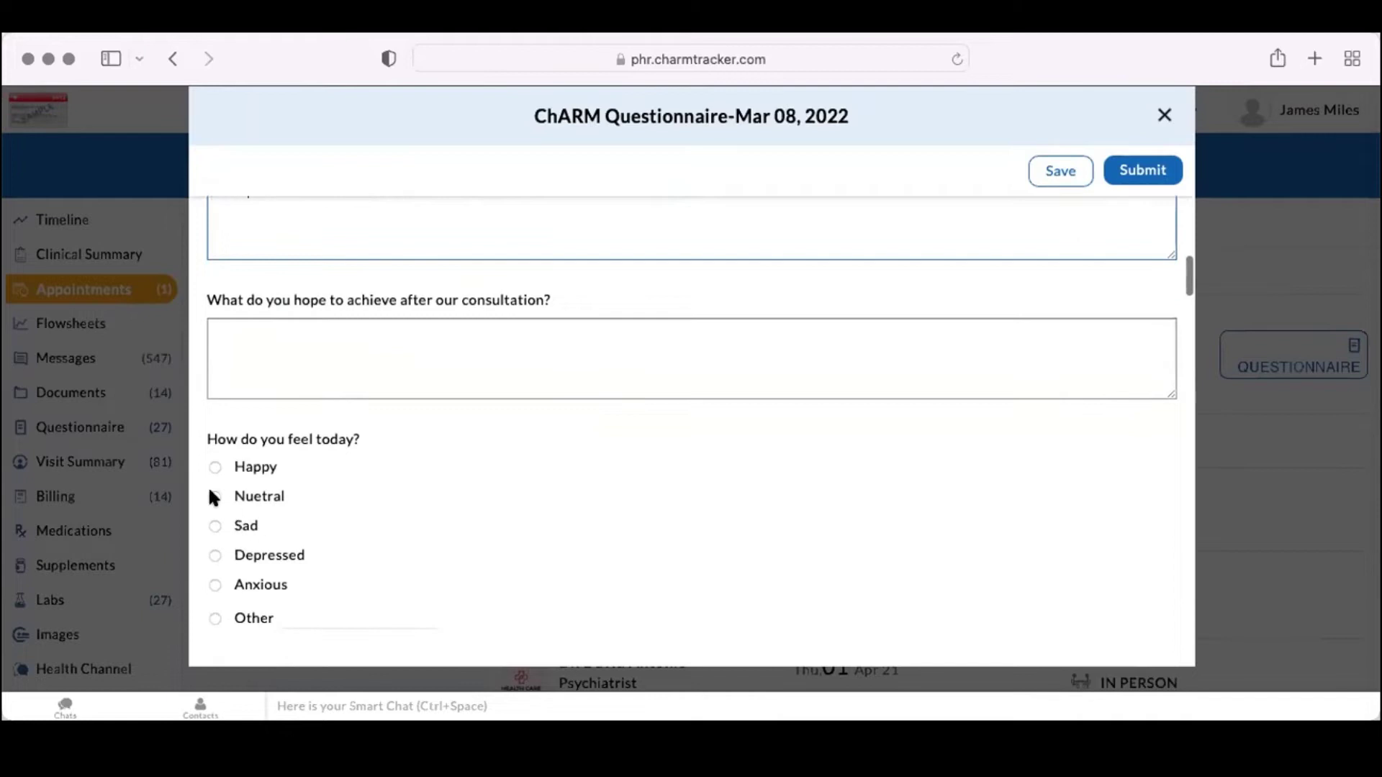
{"action": "left_click", "coordinate": [215, 497]}
{"action": "scroll", "coordinate": [499, 549], "scroll_direction": "down", "scroll_amount": 4}
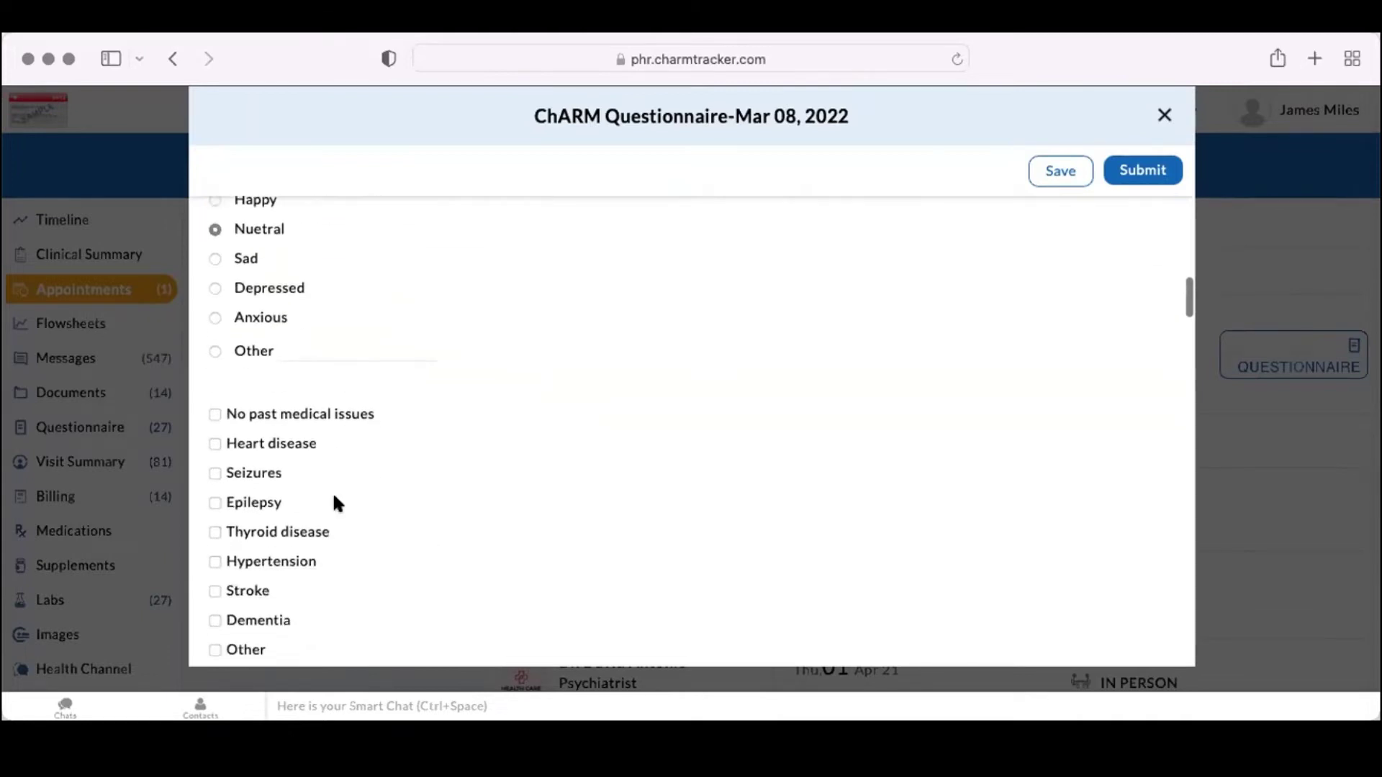
{"action": "scroll", "coordinate": [473, 509], "scroll_direction": "down", "scroll_amount": 2}
{"action": "scroll", "coordinate": [401, 472], "scroll_direction": "down", "scroll_amount": 4}
{"action": "scroll", "coordinate": [458, 507], "scroll_direction": "down", "scroll_amount": 10}
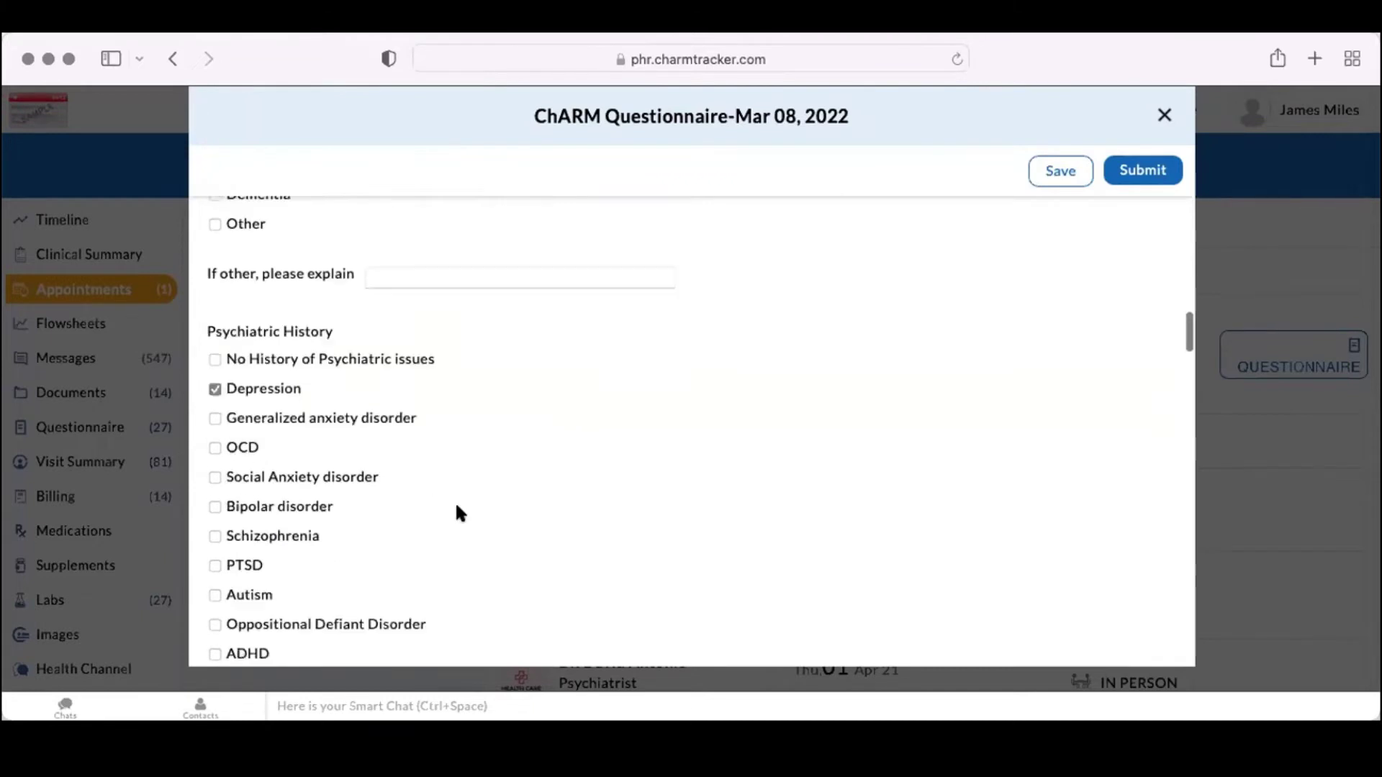
Mark No Family Psychiatric problems under Family psychiatric history and Seizures under Family Medical History.
{"action": "scroll", "coordinate": [458, 513], "scroll_direction": "down", "scroll_amount": 4}
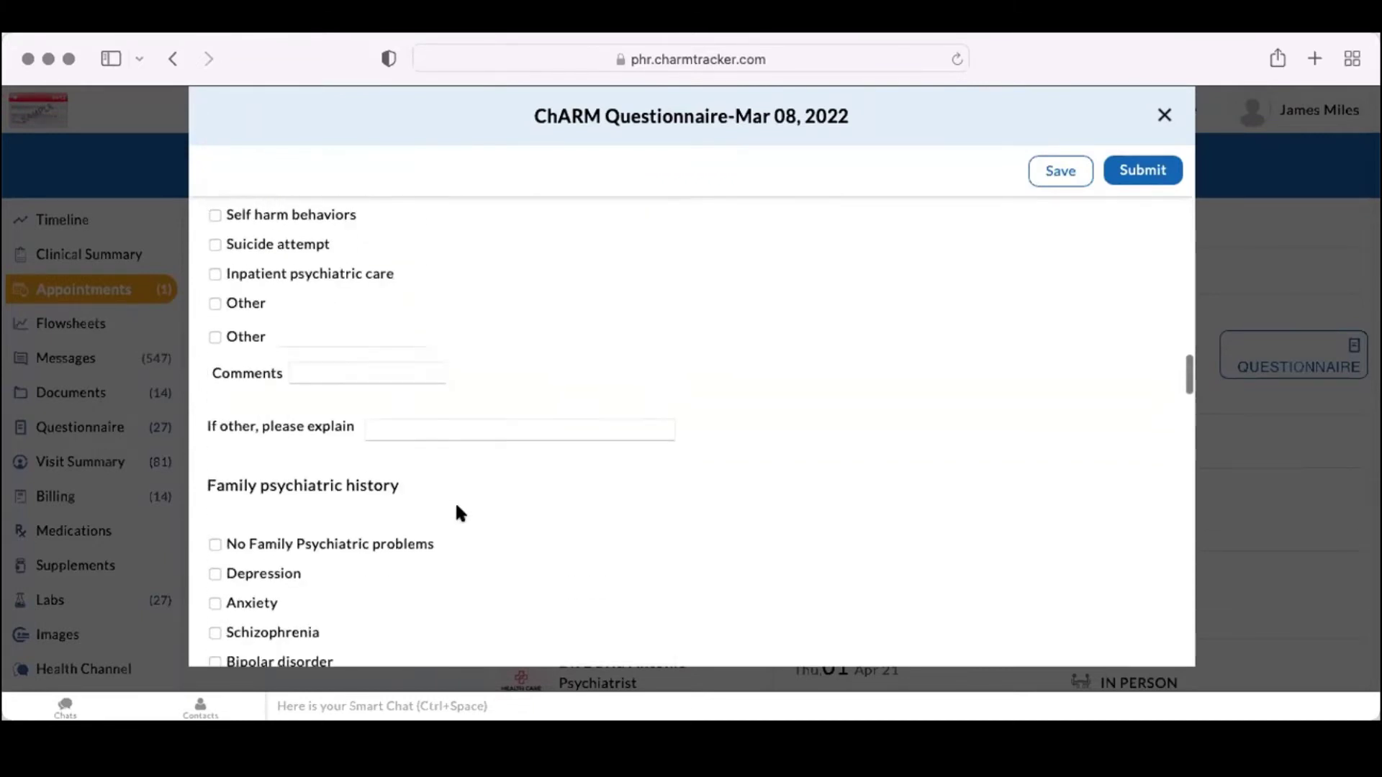
{"action": "left_click", "coordinate": [214, 456]}
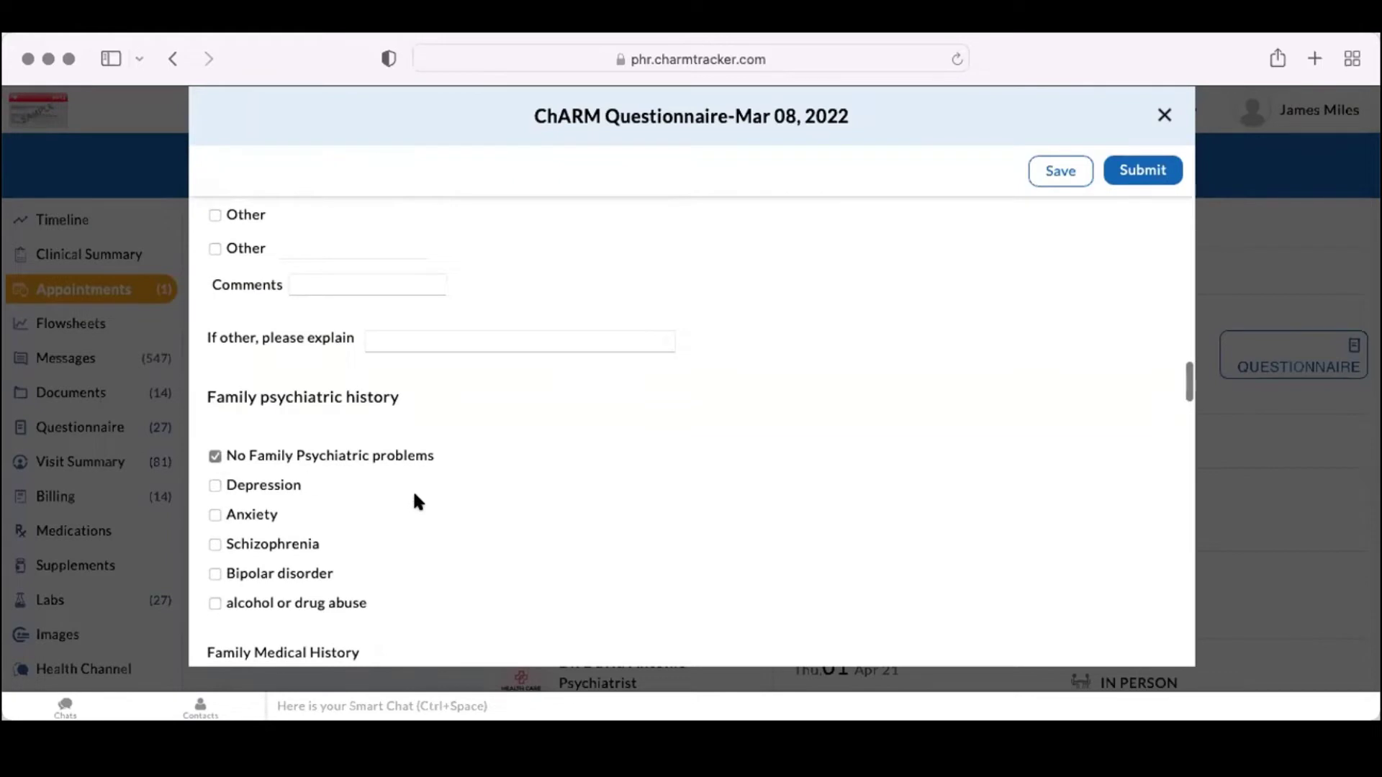
{"action": "scroll", "coordinate": [414, 500], "scroll_direction": "down", "scroll_amount": 6}
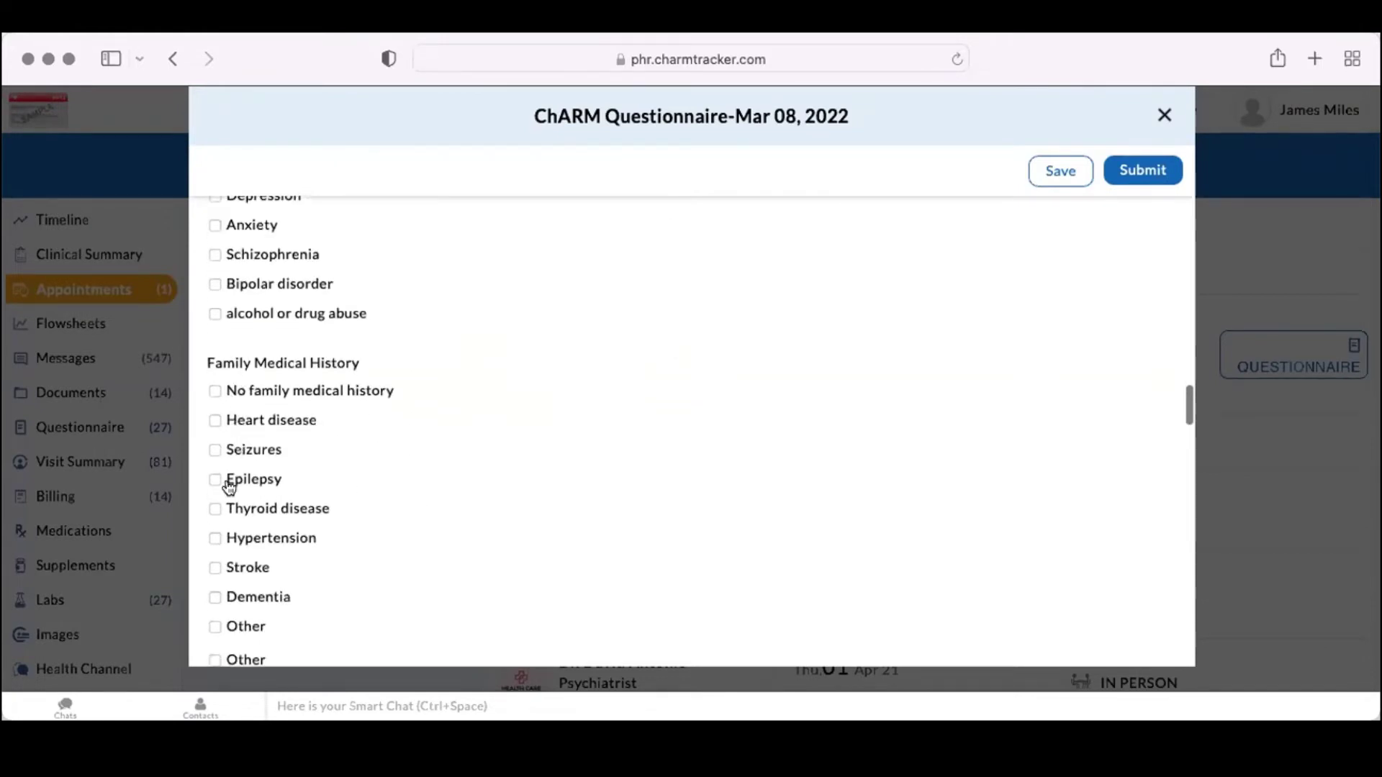
{"action": "scroll", "coordinate": [460, 520], "scroll_direction": "down", "scroll_amount": 8}
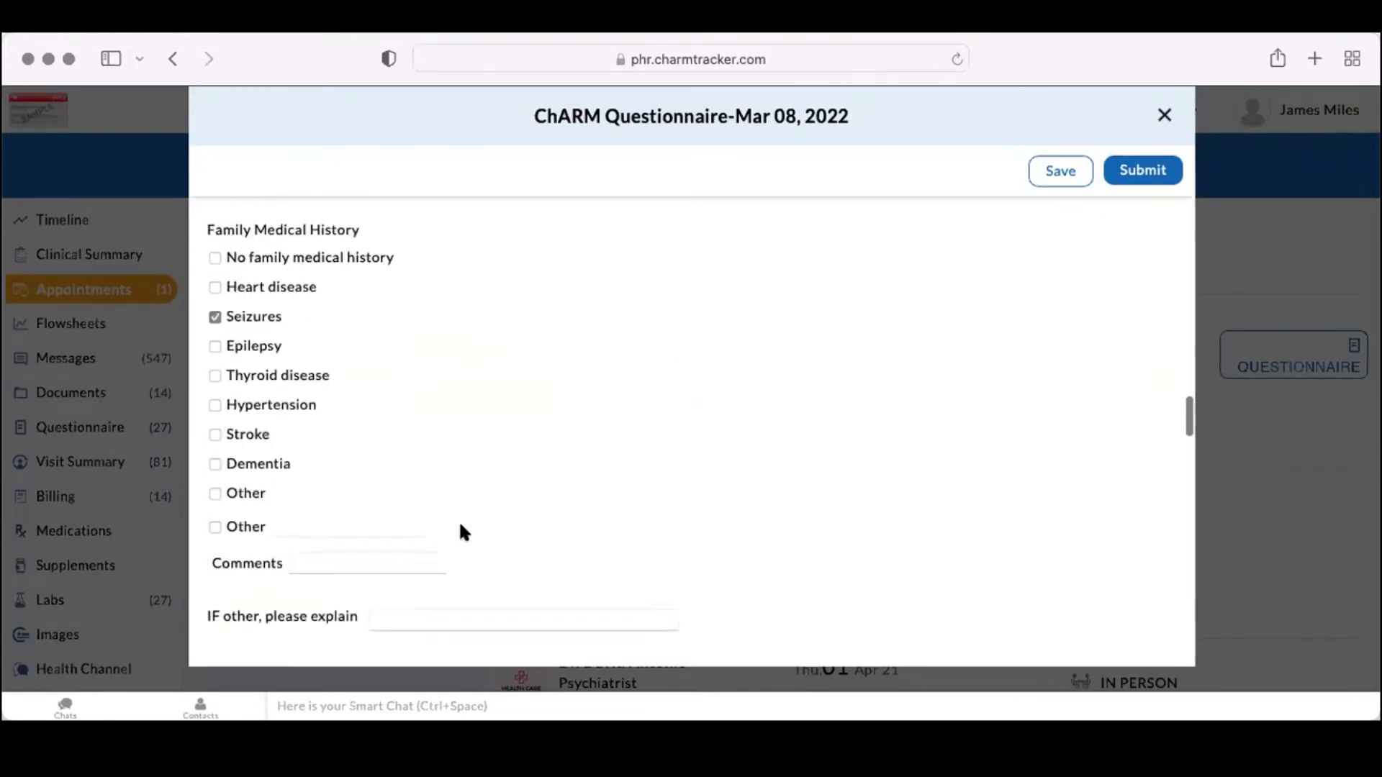
Mark Sexual under History of abuse, Heterosexual as Sexual Orientation and Not sexually active under Sexual History.
{"action": "left_click", "coordinate": [213, 438]}
{"action": "scroll", "coordinate": [406, 481], "scroll_direction": "down", "scroll_amount": 5}
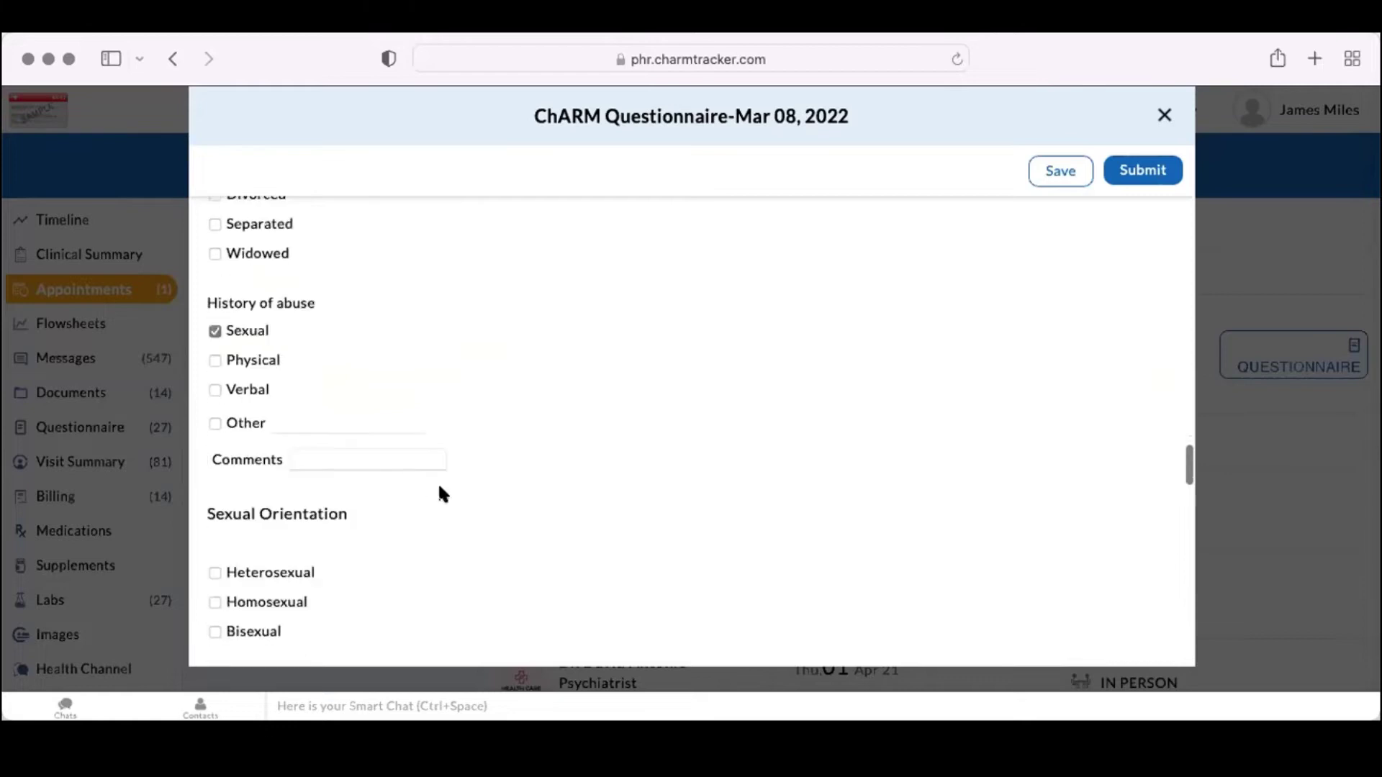
{"action": "scroll", "coordinate": [508, 500], "scroll_direction": "down", "scroll_amount": 3}
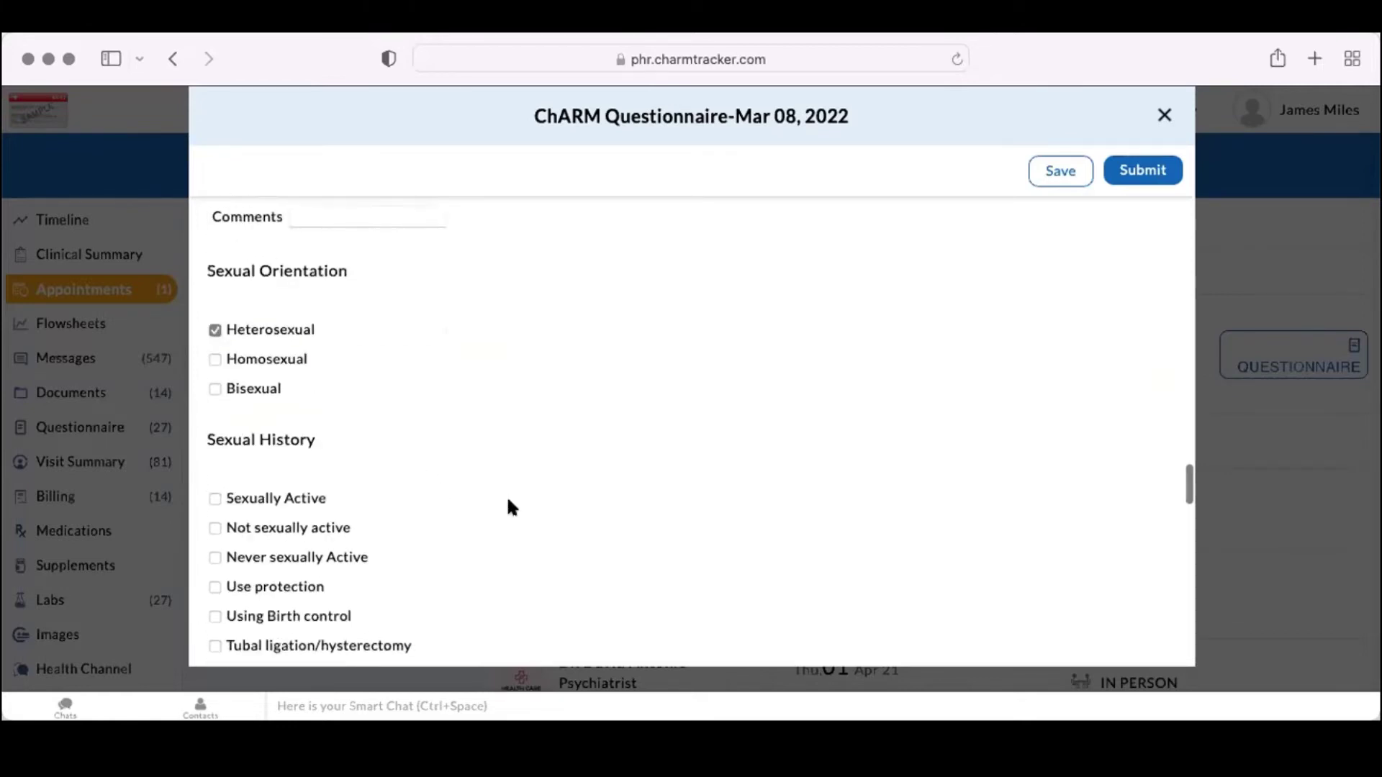
{"action": "left_click", "coordinate": [215, 512]}
{"action": "scroll", "coordinate": [447, 513], "scroll_direction": "down", "scroll_amount": 10}
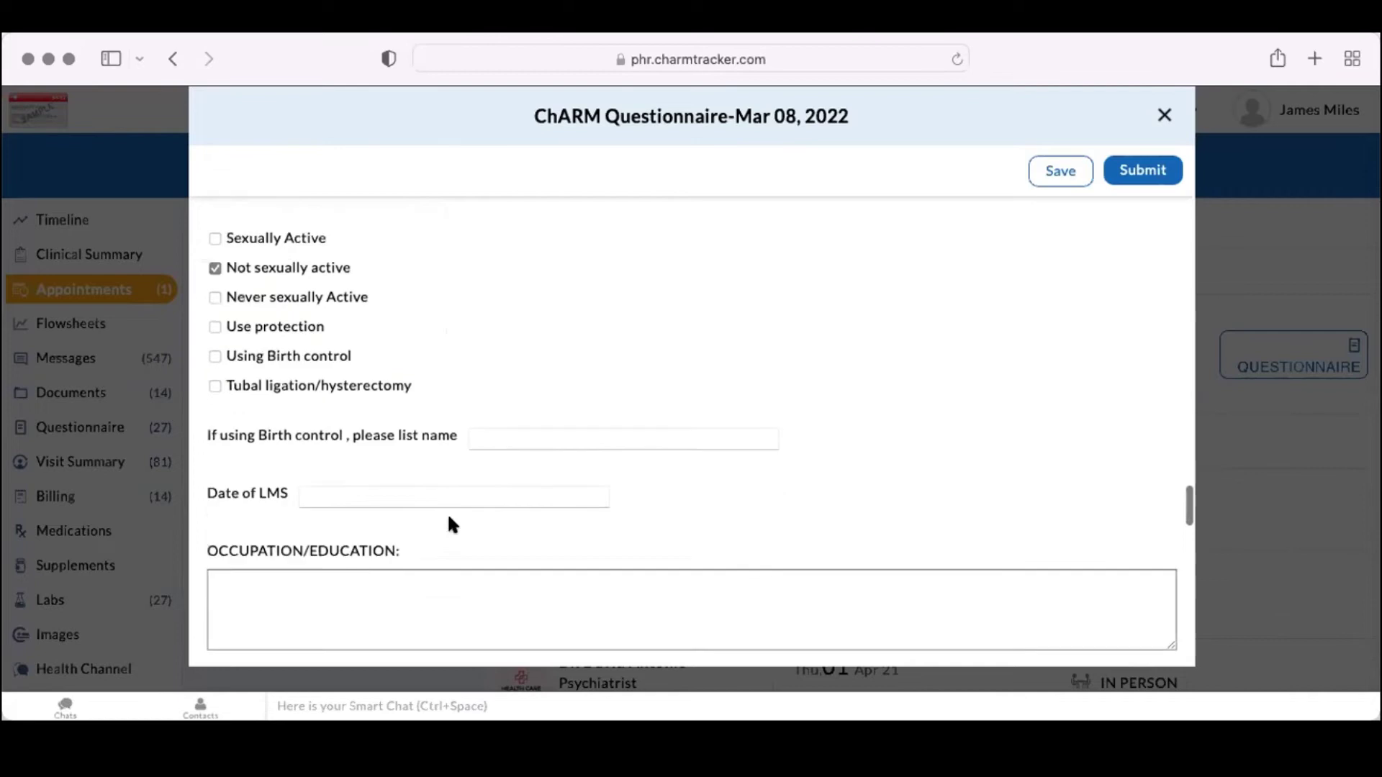
Leave the occupation, military, legal, allergy, medication and supplement sections blank and date the questionnaire Mar 08, 2022.
{"action": "scroll", "coordinate": [452, 514], "scroll_direction": "down", "scroll_amount": 2}
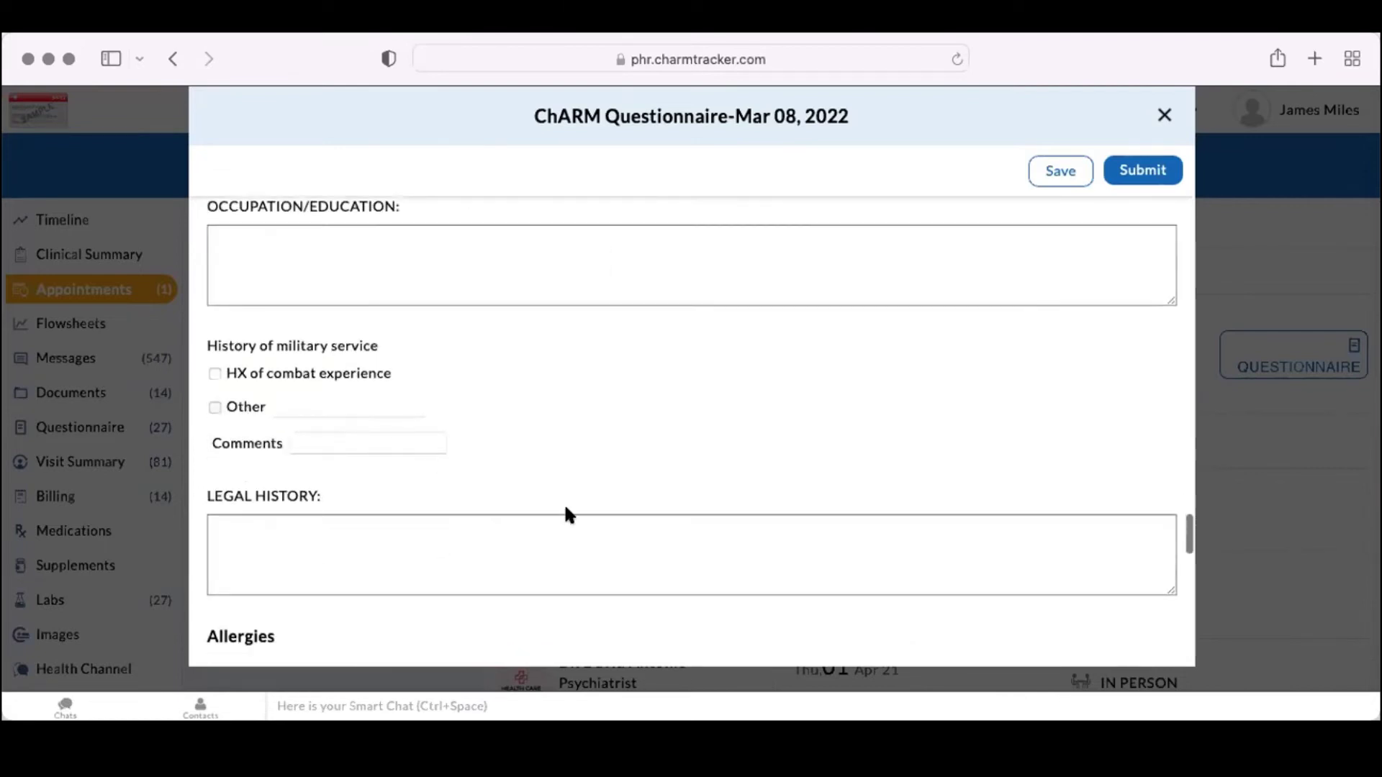
{"action": "scroll", "coordinate": [565, 515], "scroll_direction": "down", "scroll_amount": 5}
{"action": "scroll", "coordinate": [566, 514], "scroll_direction": "down", "scroll_amount": 8}
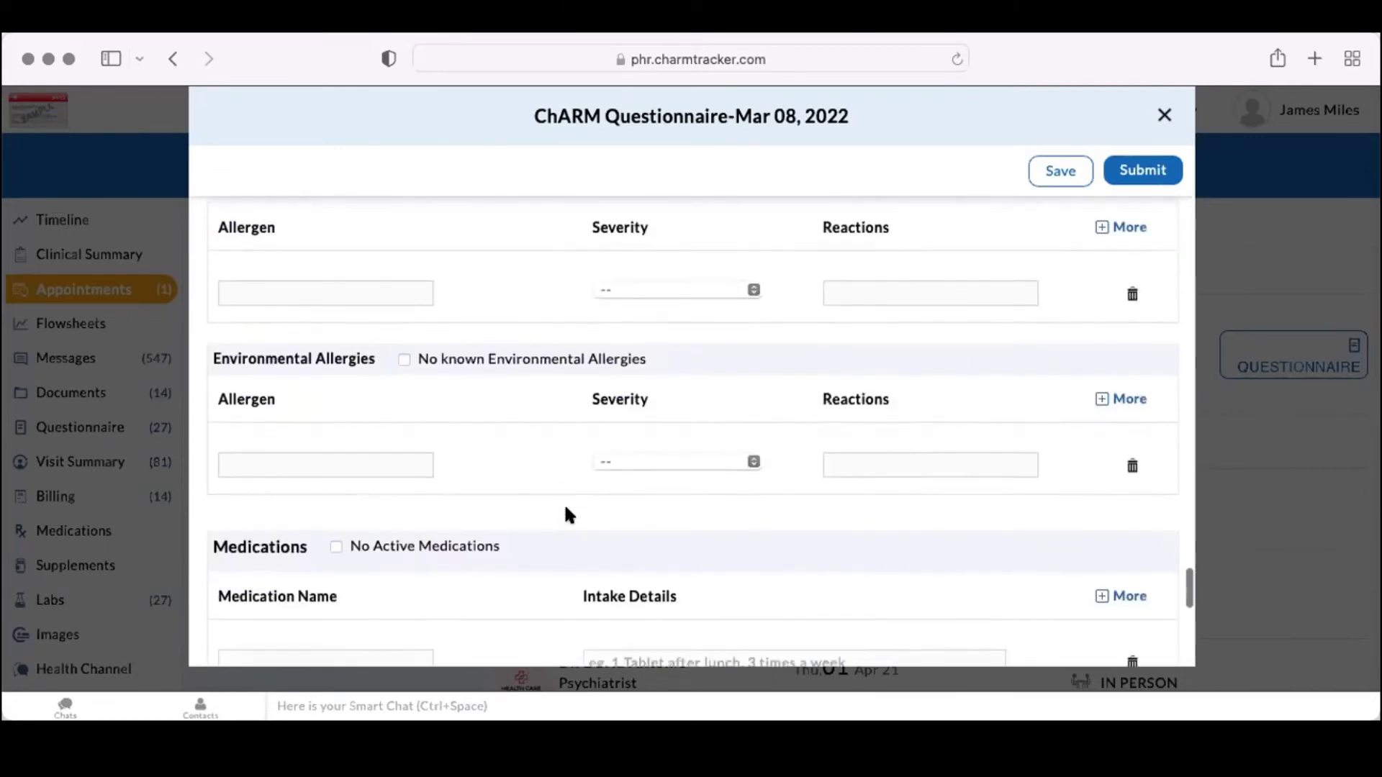
{"action": "scroll", "coordinate": [565, 512], "scroll_direction": "down", "scroll_amount": 4}
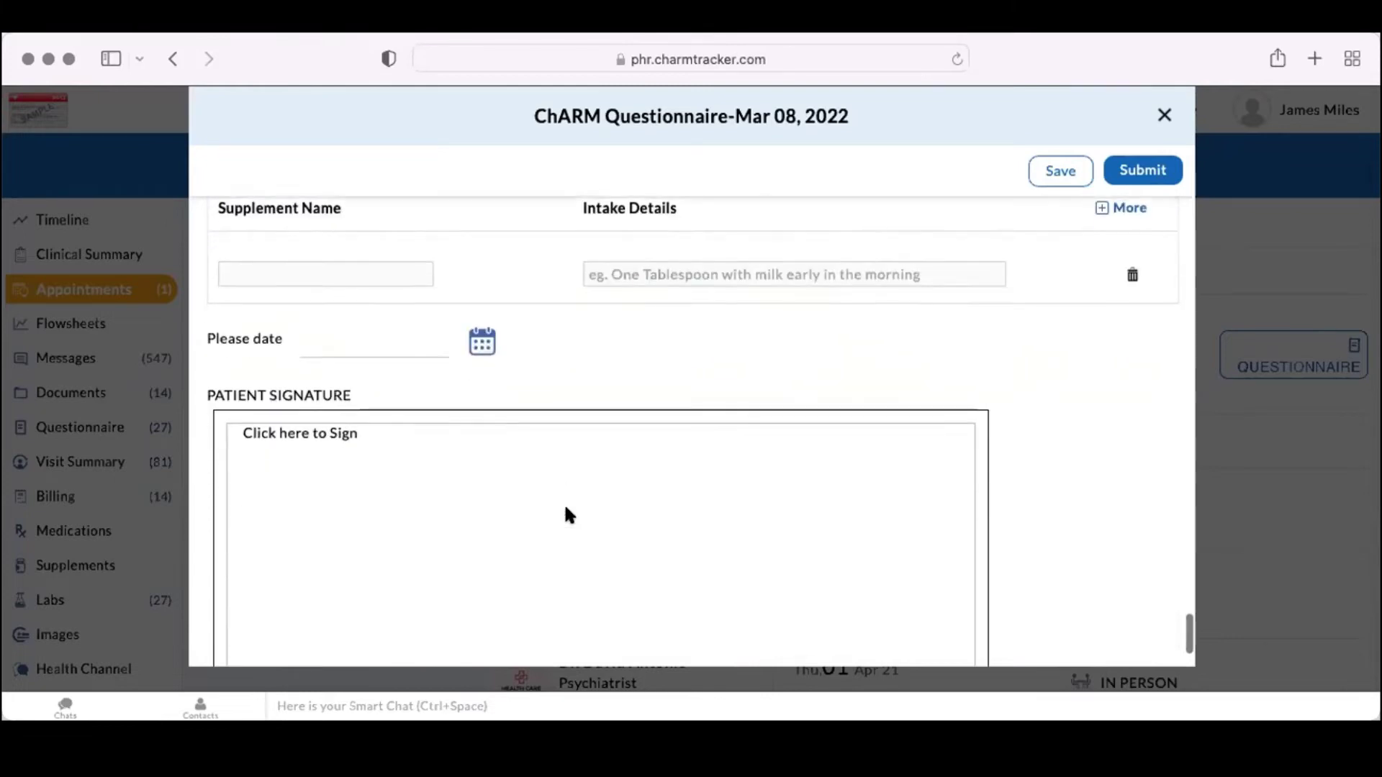
{"action": "left_click", "coordinate": [467, 341]}
{"action": "left_click", "coordinate": [336, 507]}
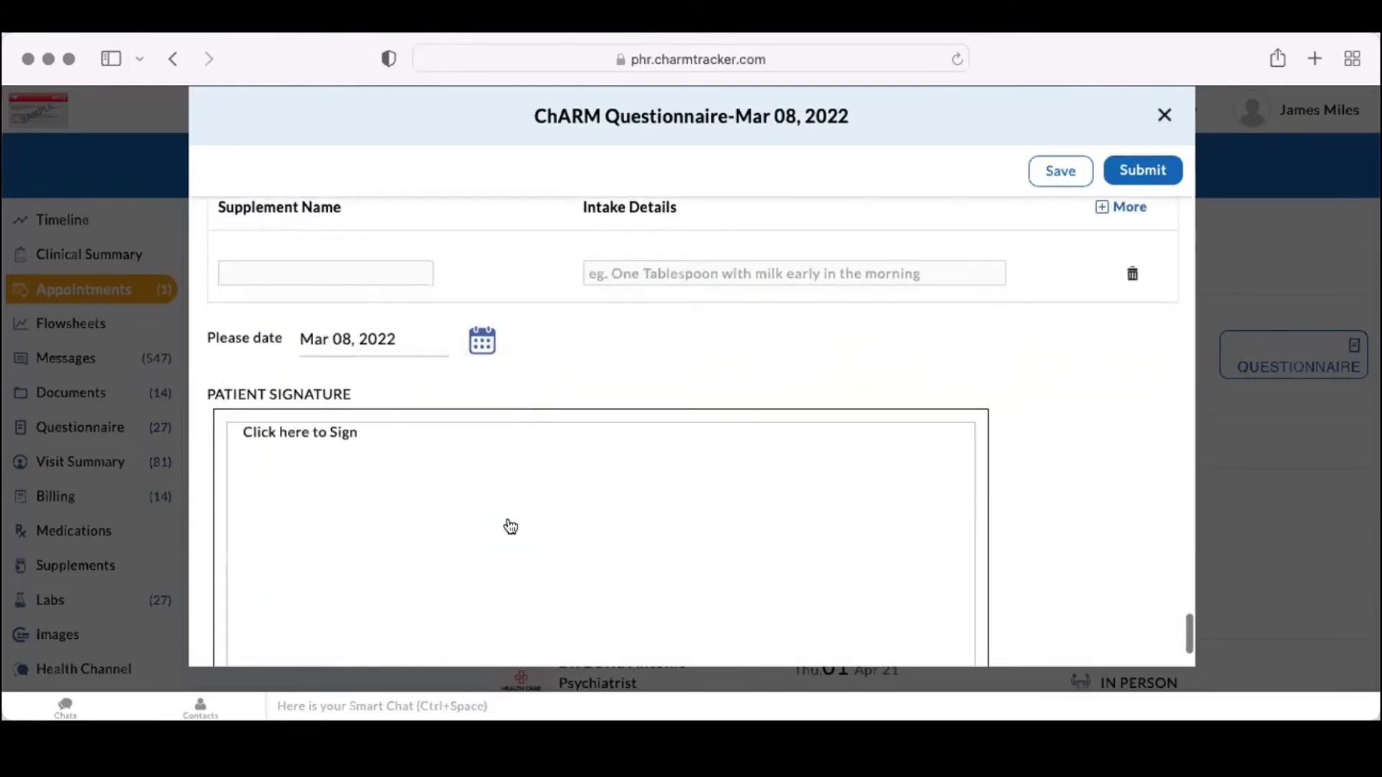
Draw the patient signature, accept it and submit the completed questionnaire.
{"action": "scroll", "coordinate": [661, 452], "scroll_direction": "down", "scroll_amount": 1}
{"action": "scroll", "coordinate": [660, 451], "scroll_direction": "down", "scroll_amount": 2}
{"action": "left_click_drag", "start_coordinate": [496, 367], "coordinate": [729, 349]}
{"action": "left_click", "coordinate": [922, 580]}
{"action": "scroll", "coordinate": [573, 370], "scroll_direction": "up", "scroll_amount": 15}
{"action": "scroll", "coordinate": [579, 383], "scroll_direction": "up", "scroll_amount": 10}
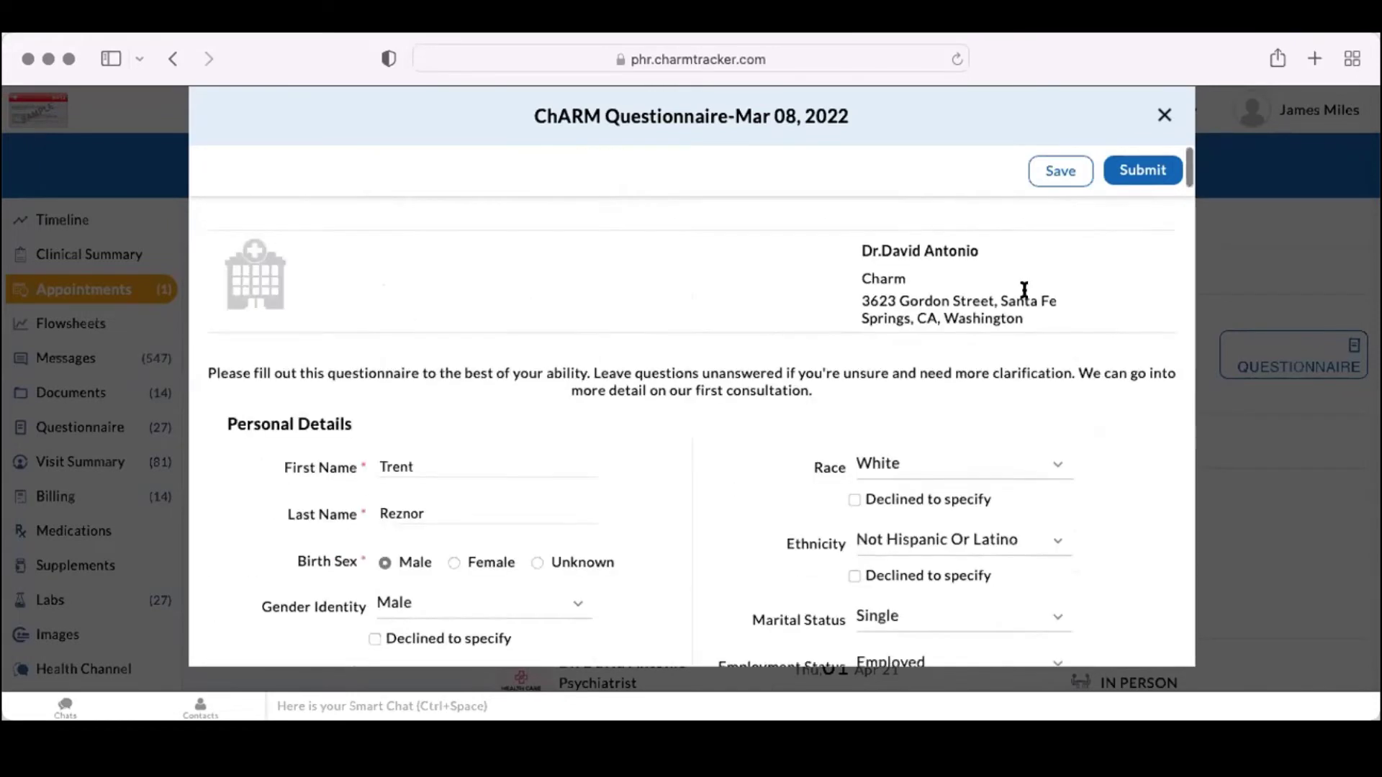
{"action": "left_click", "coordinate": [1143, 170]}
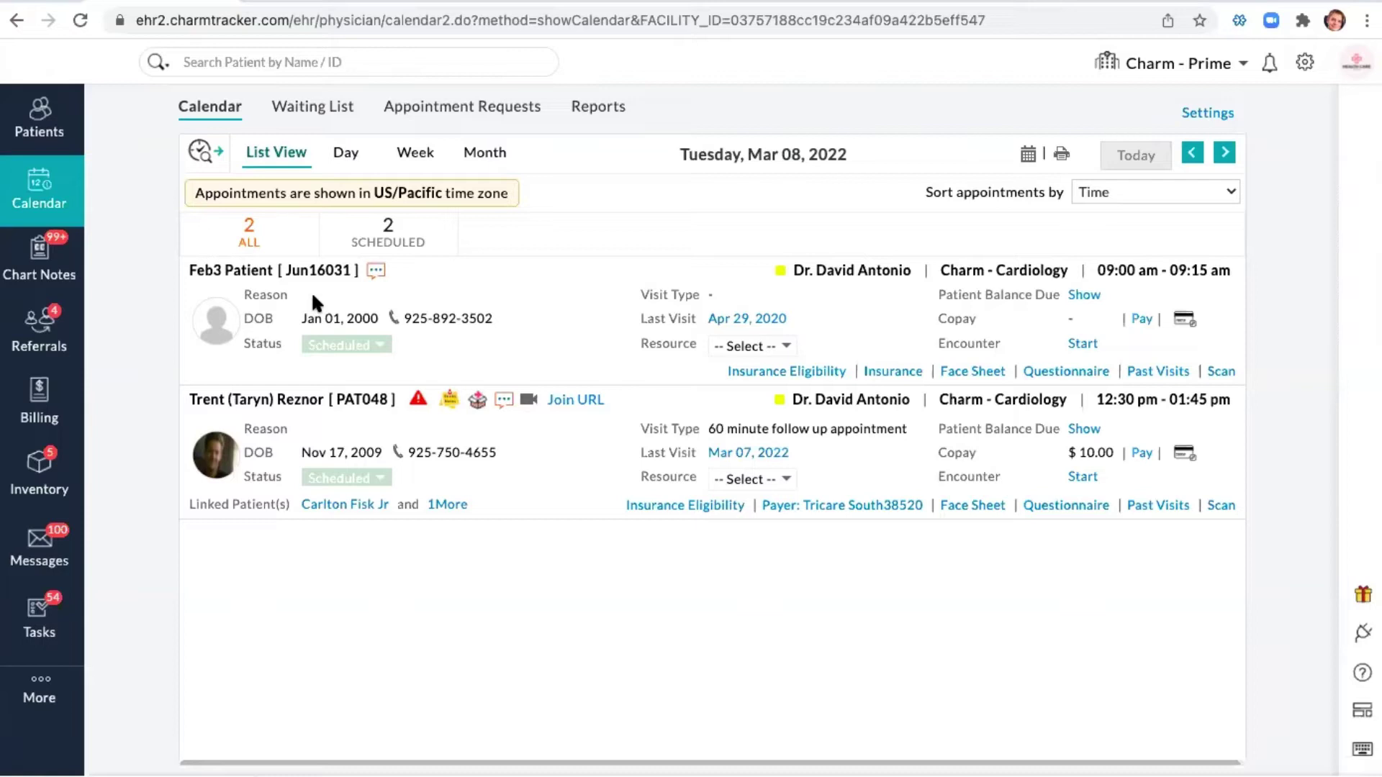
{"action": "left_click", "coordinate": [23, 68]}
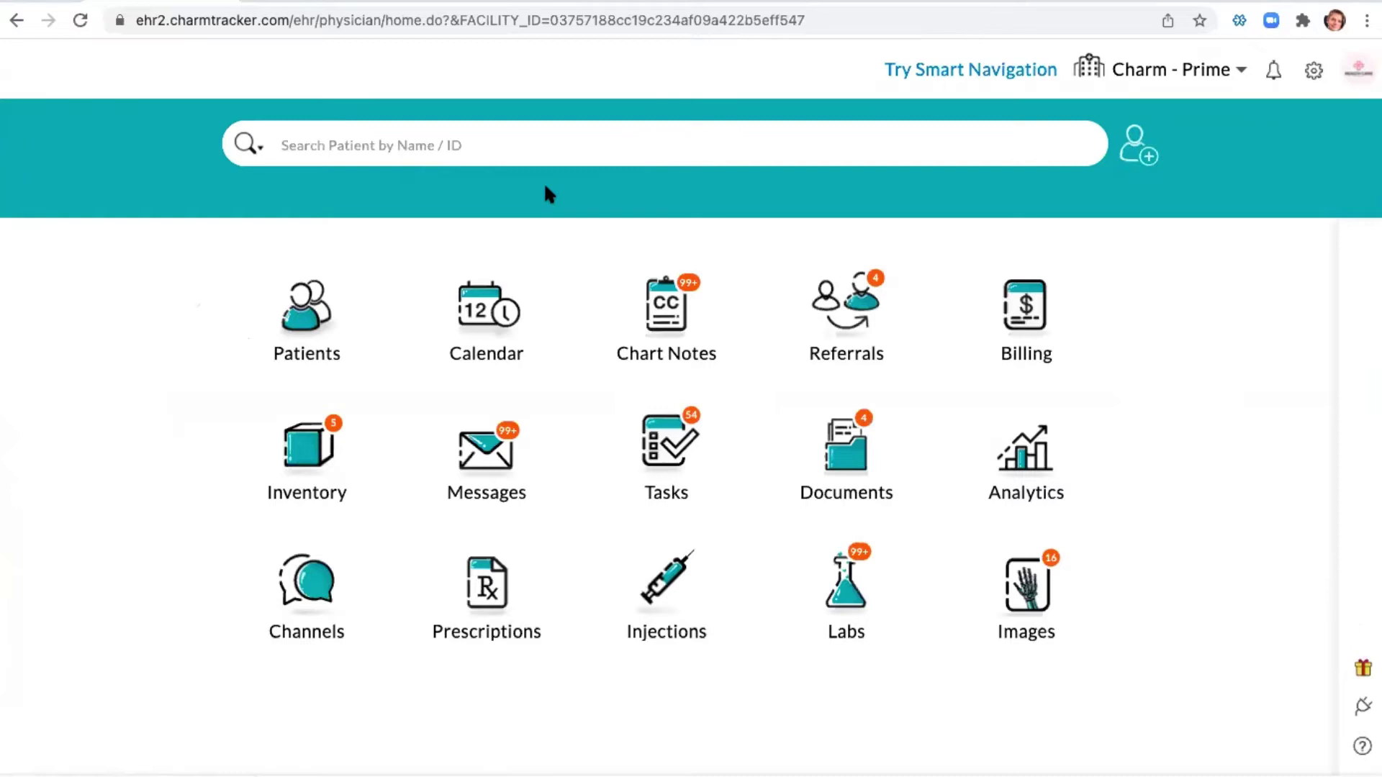
{"action": "key", "text": "alt+e"}
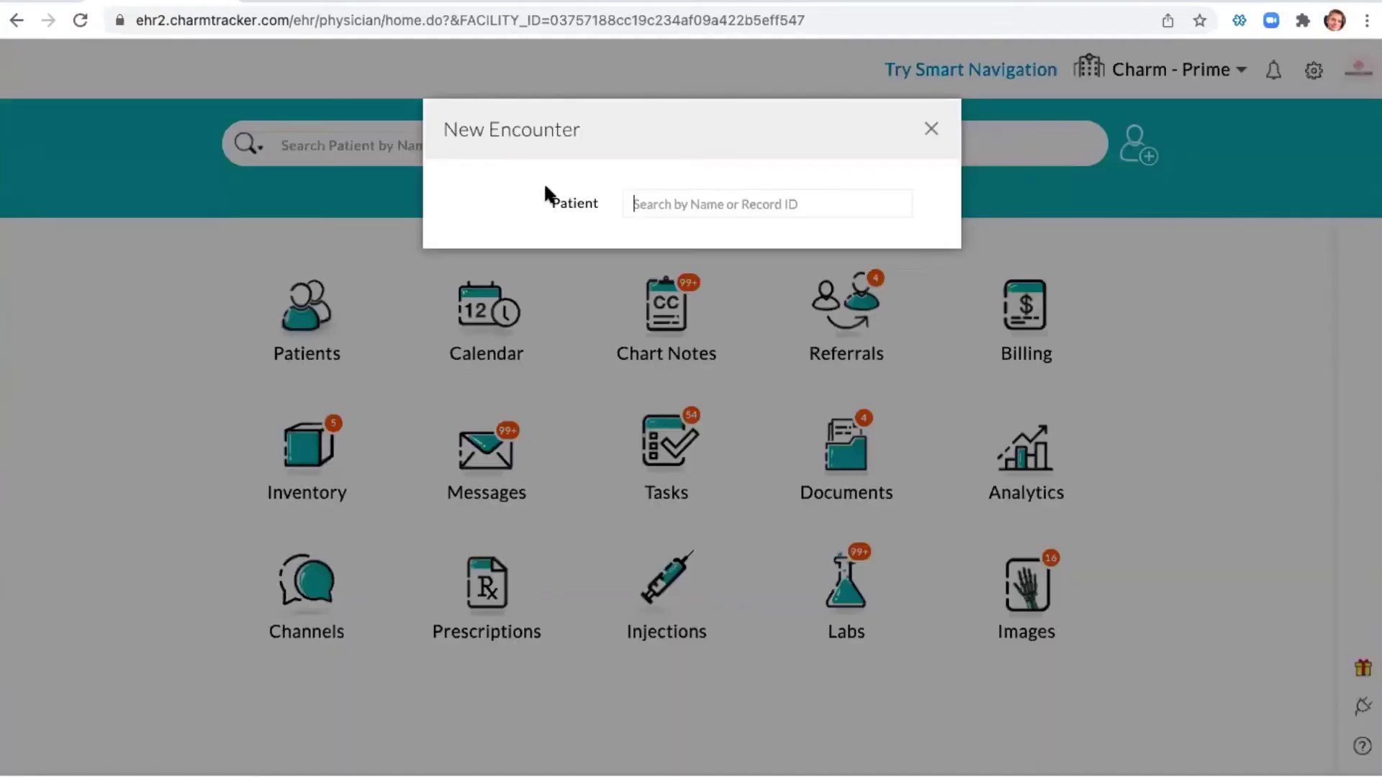
{"action": "type", "text": "tren"}
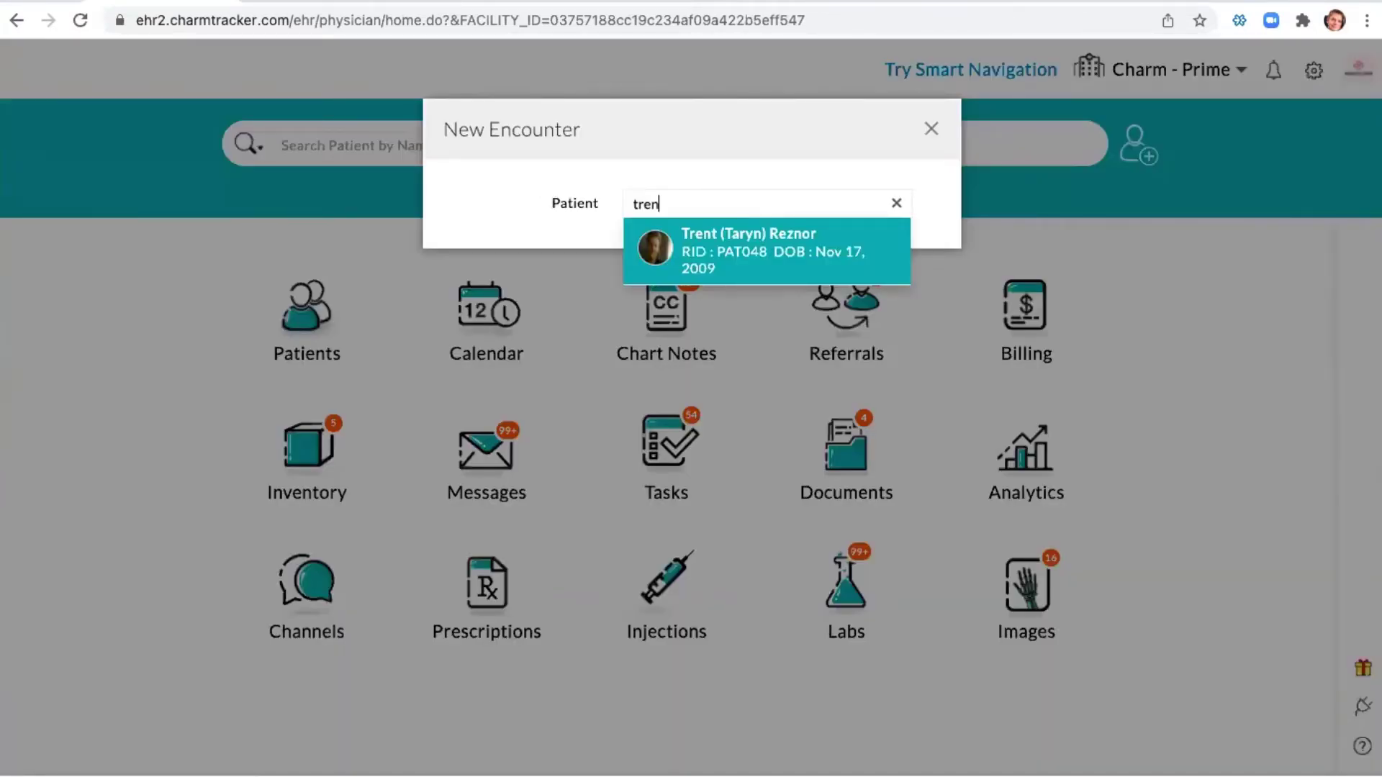
{"action": "key", "text": "Return"}
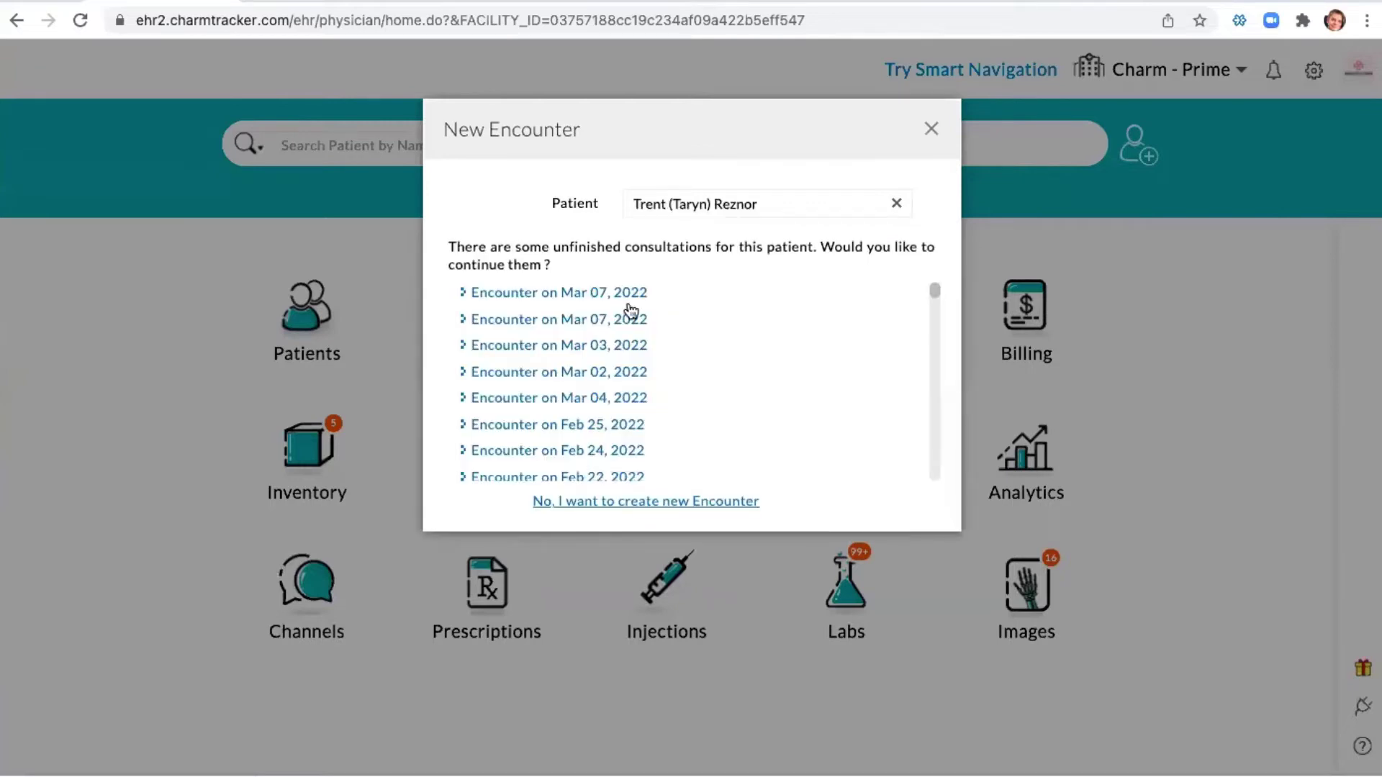
{"action": "left_click", "coordinate": [666, 504]}
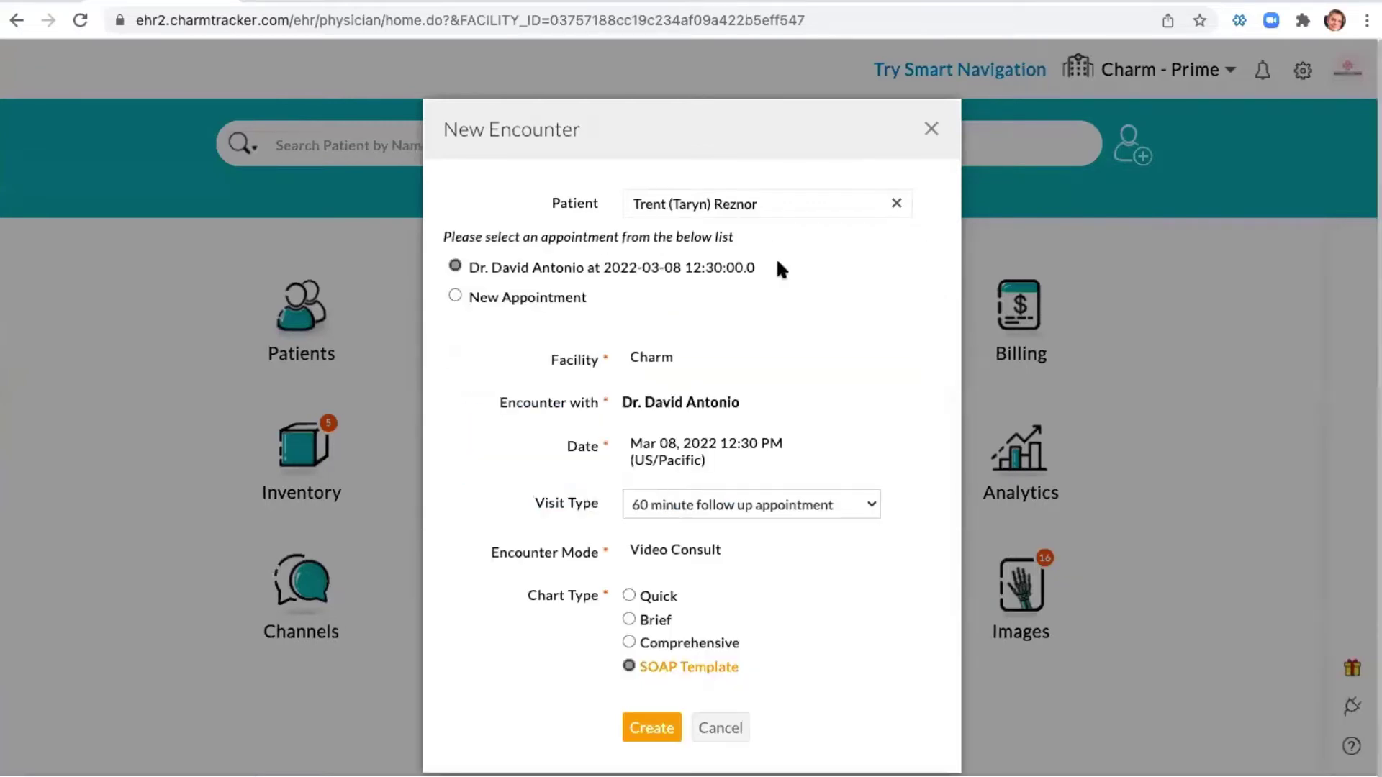
{"action": "left_click_drag", "start_coordinate": [772, 255], "coordinate": [742, 289]}
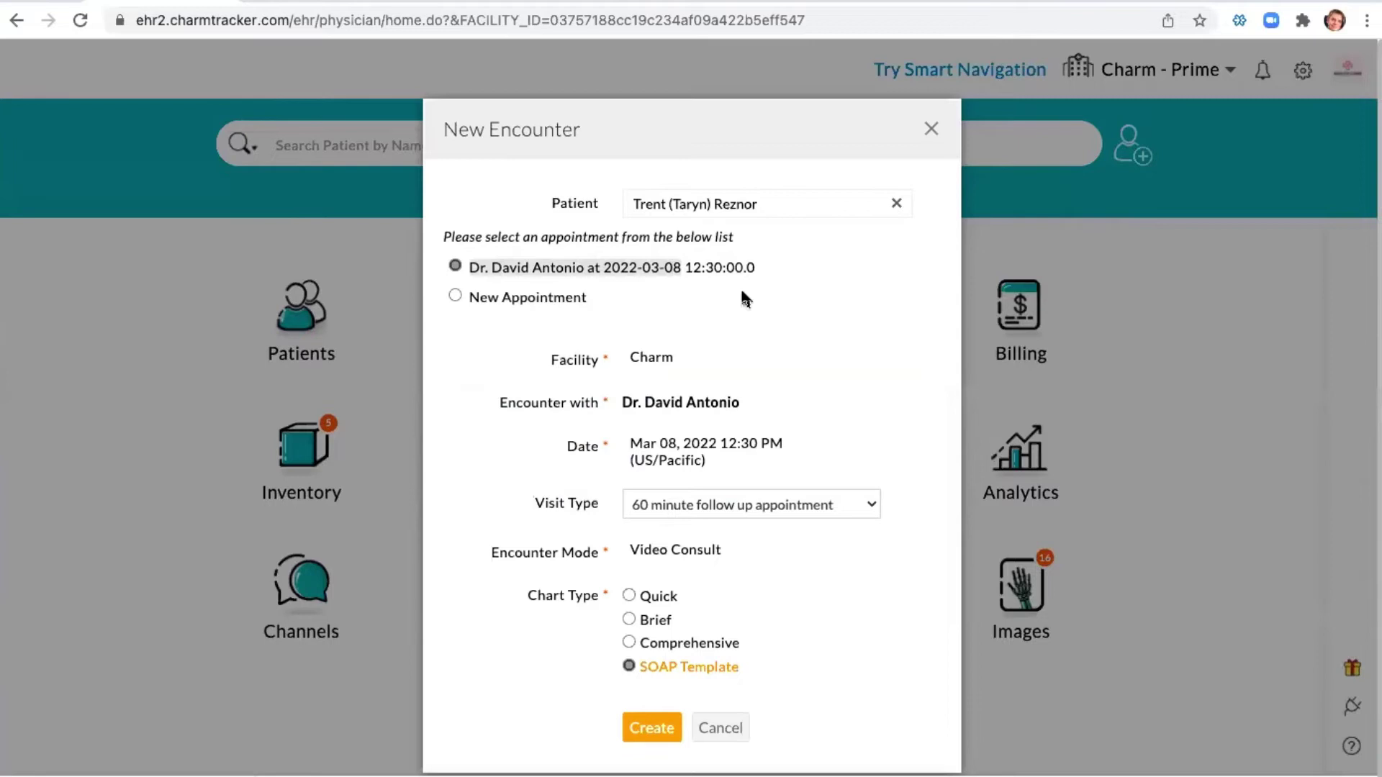
{"action": "left_click", "coordinate": [719, 728]}
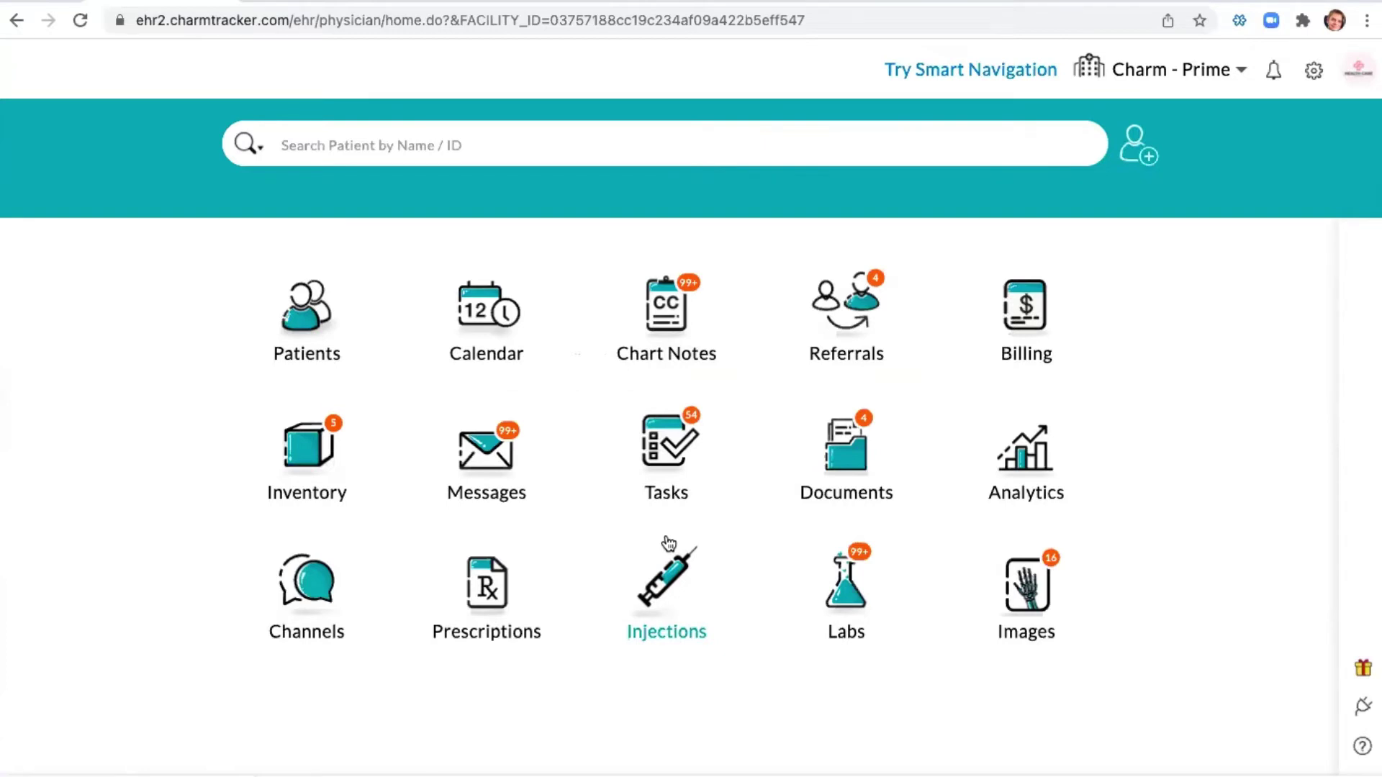
Review the questionnaire attached to the 12:30 pm calendar appointment through to the patient signature and close it.
{"action": "left_click", "coordinate": [508, 331]}
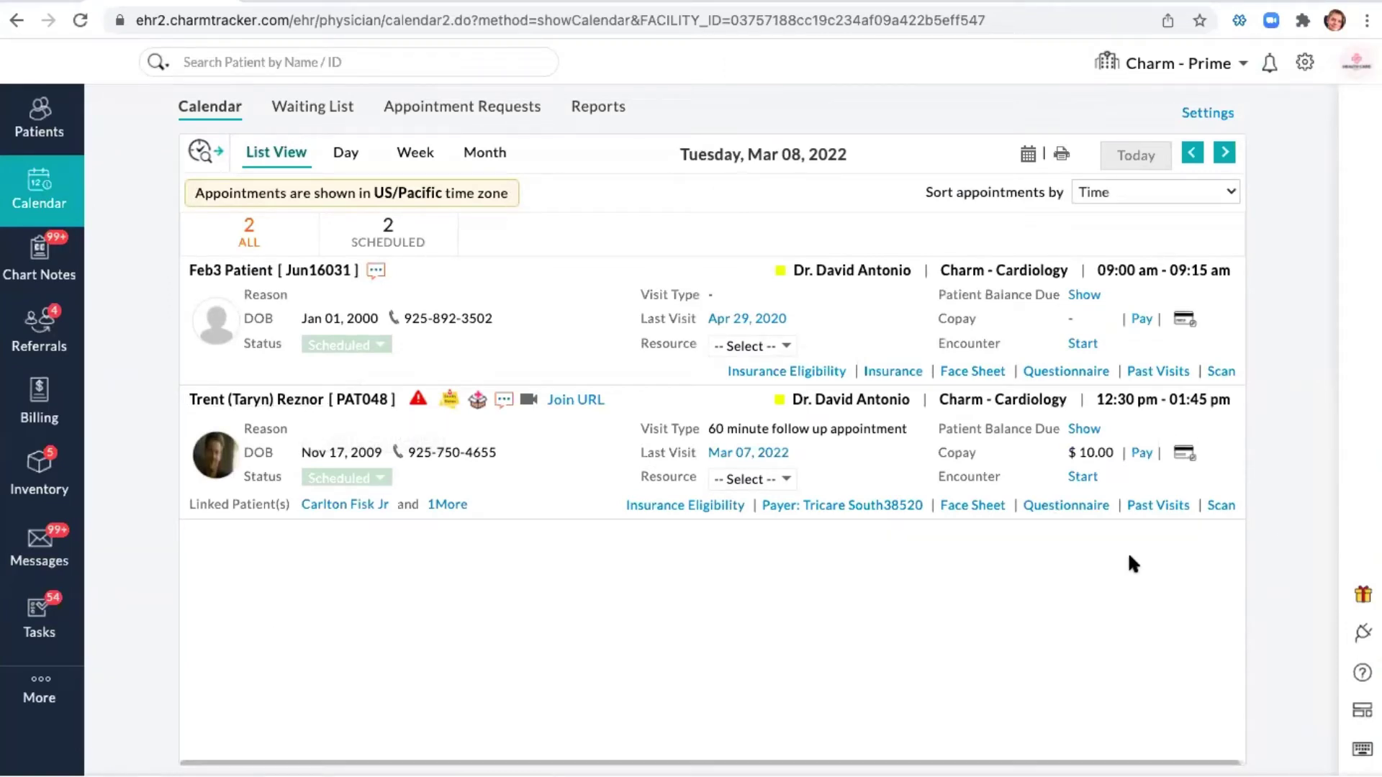
{"action": "left_click", "coordinate": [1080, 503]}
{"action": "scroll", "coordinate": [799, 511], "scroll_direction": "down", "scroll_amount": 10}
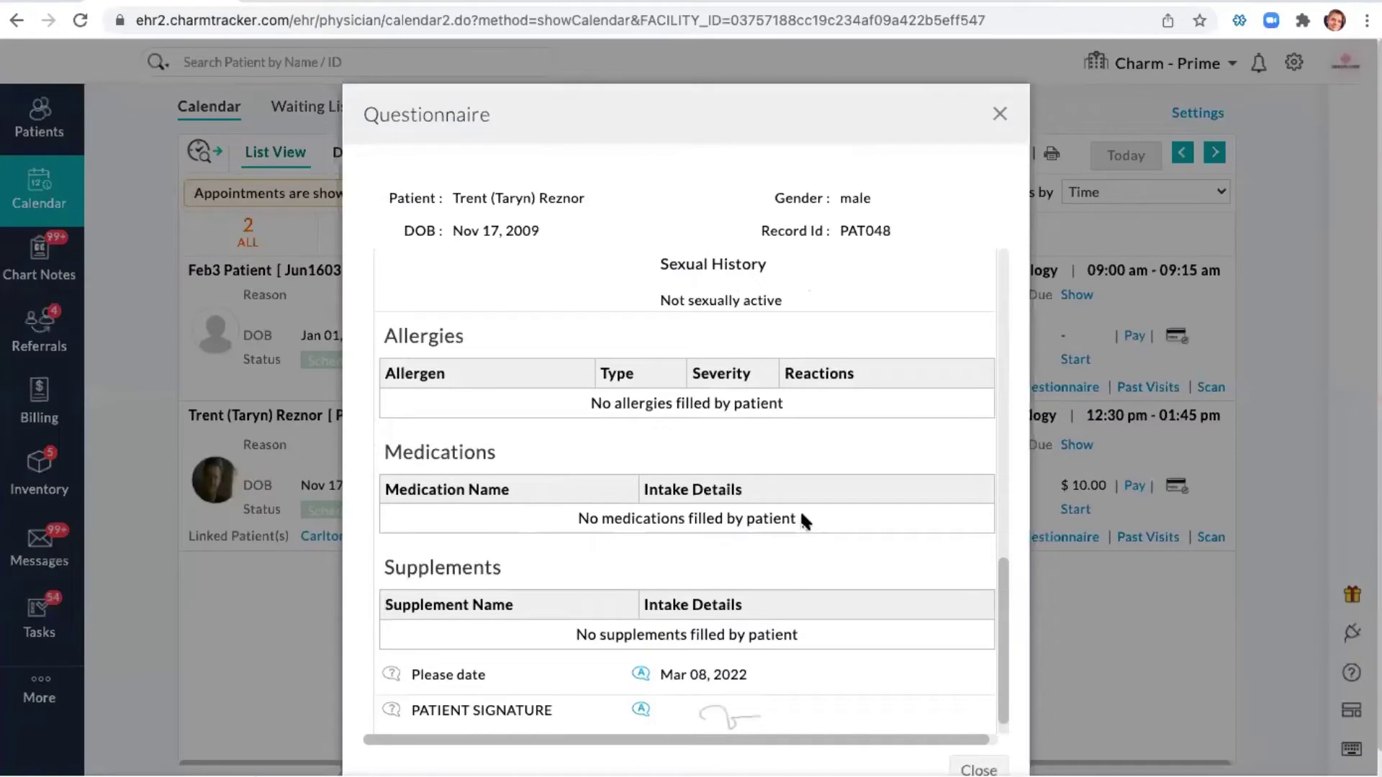
{"action": "scroll", "coordinate": [801, 508], "scroll_direction": "down", "scroll_amount": 1}
{"action": "left_click", "coordinate": [977, 769]}
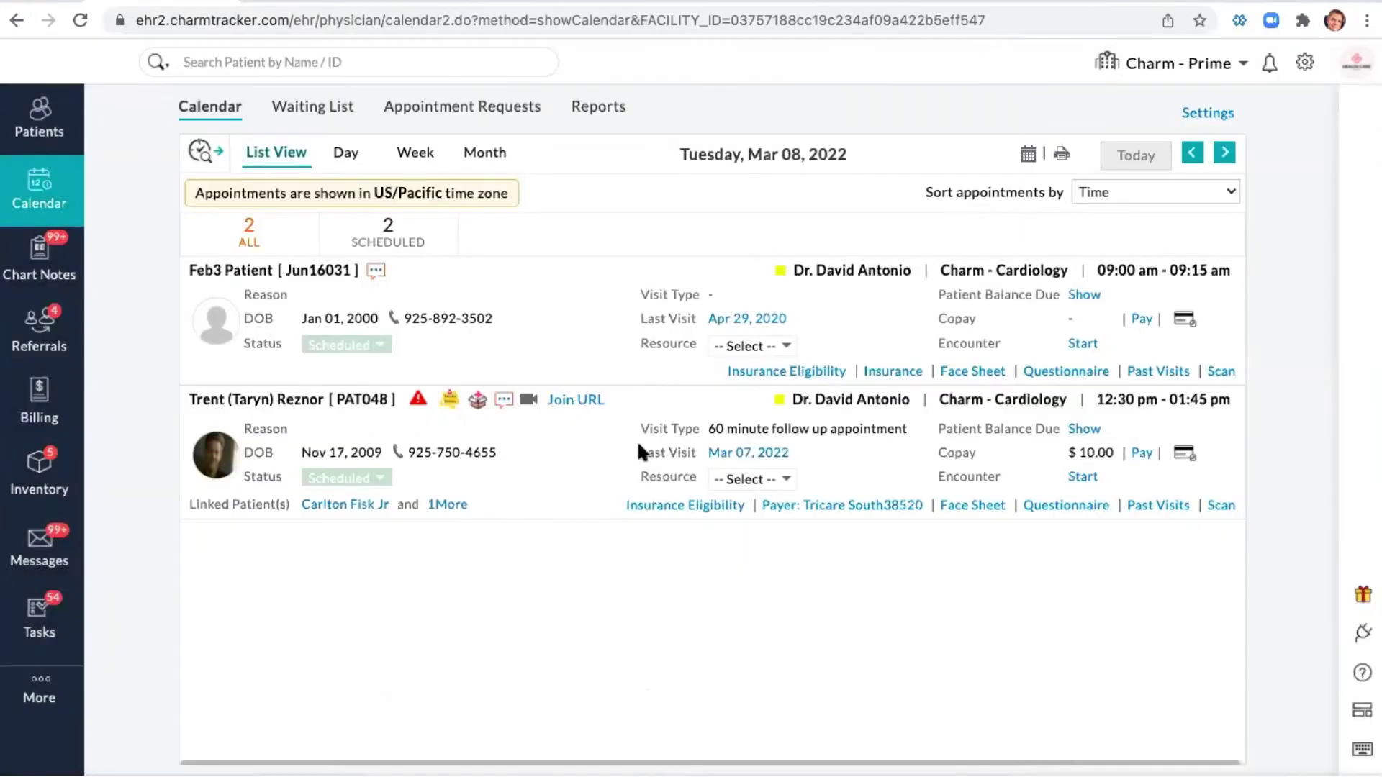
Open the chart of the 12:30 pm patient, acknowledge the alert and view the record types that can be added.
{"action": "left_click", "coordinate": [291, 402]}
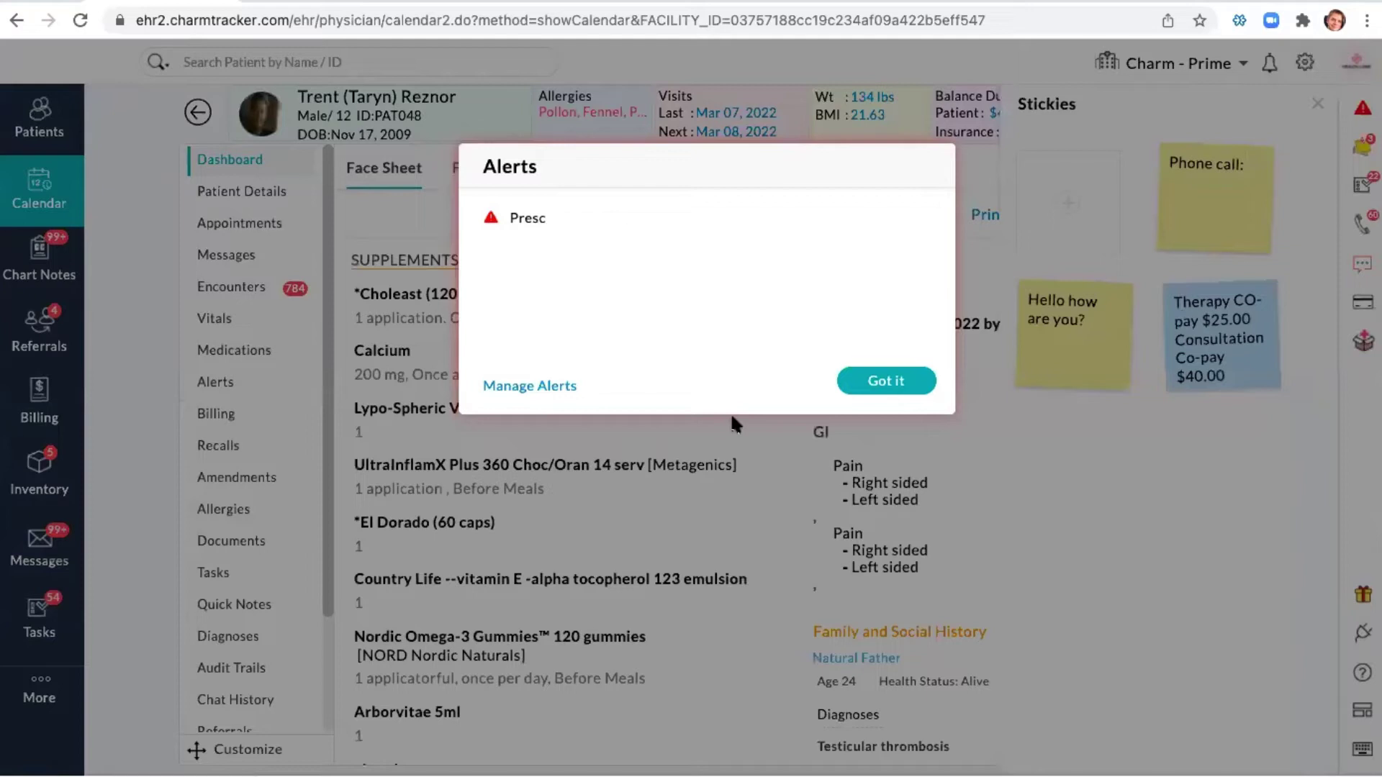
{"action": "left_click", "coordinate": [892, 395]}
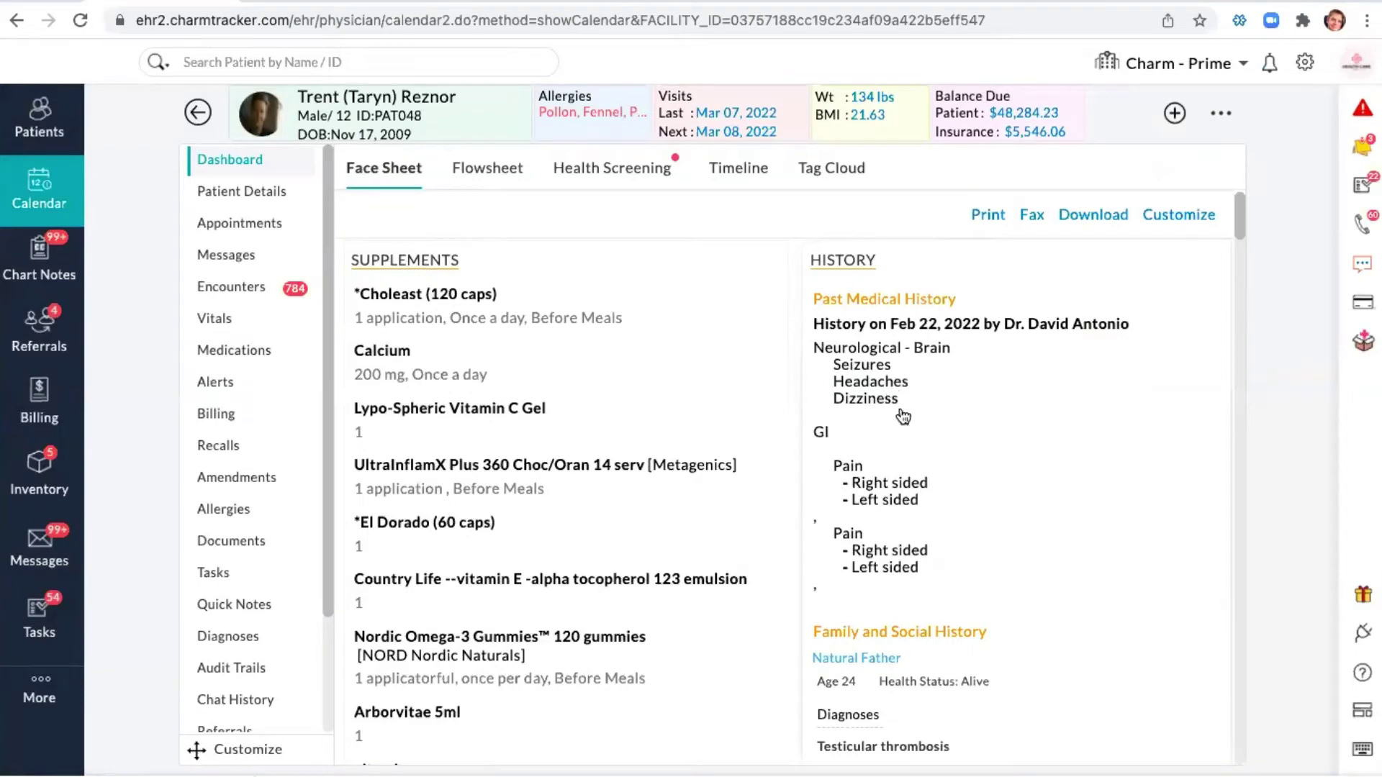
{"action": "left_click", "coordinate": [1168, 122]}
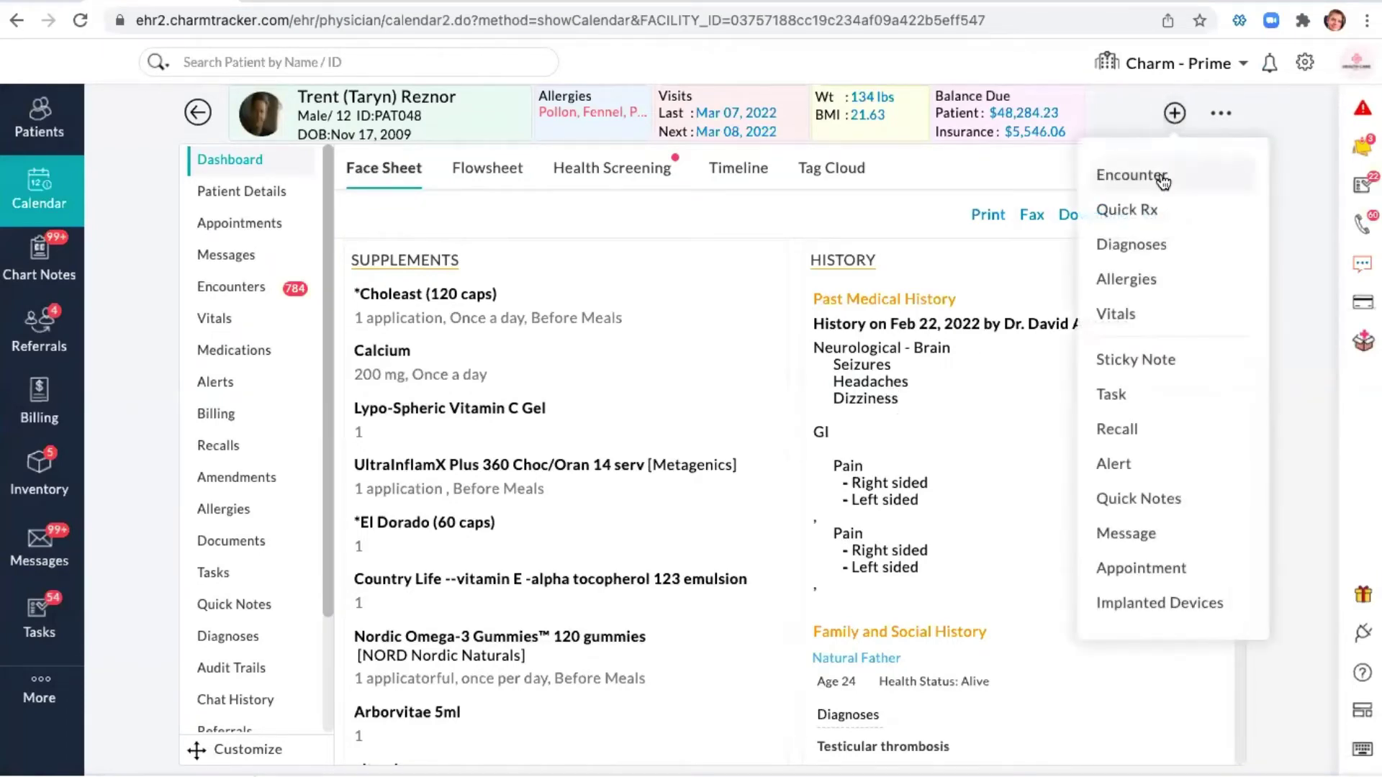
{"action": "left_click", "coordinate": [1285, 118]}
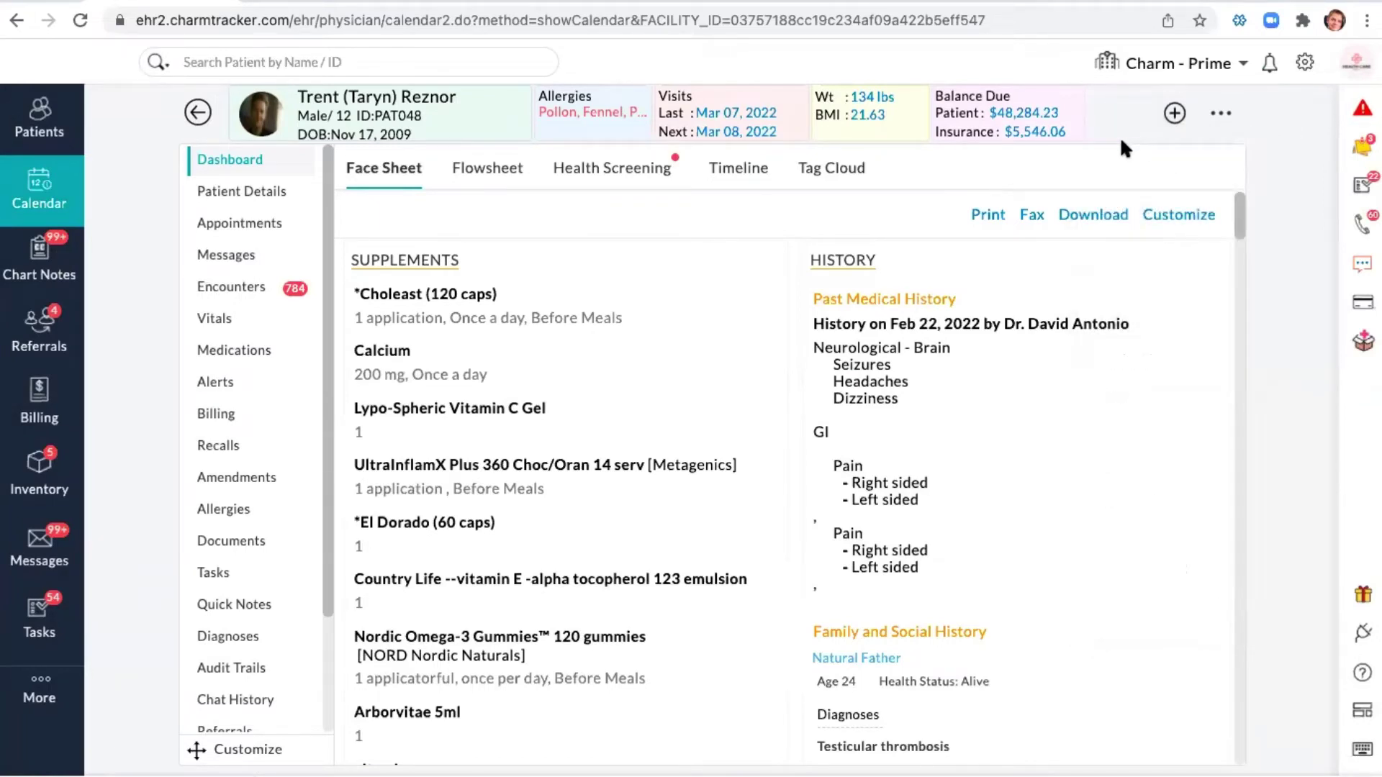
Browse the patient's unsigned encounters and open the Mar 03, 2022 encounter note.
{"action": "left_click", "coordinate": [247, 298]}
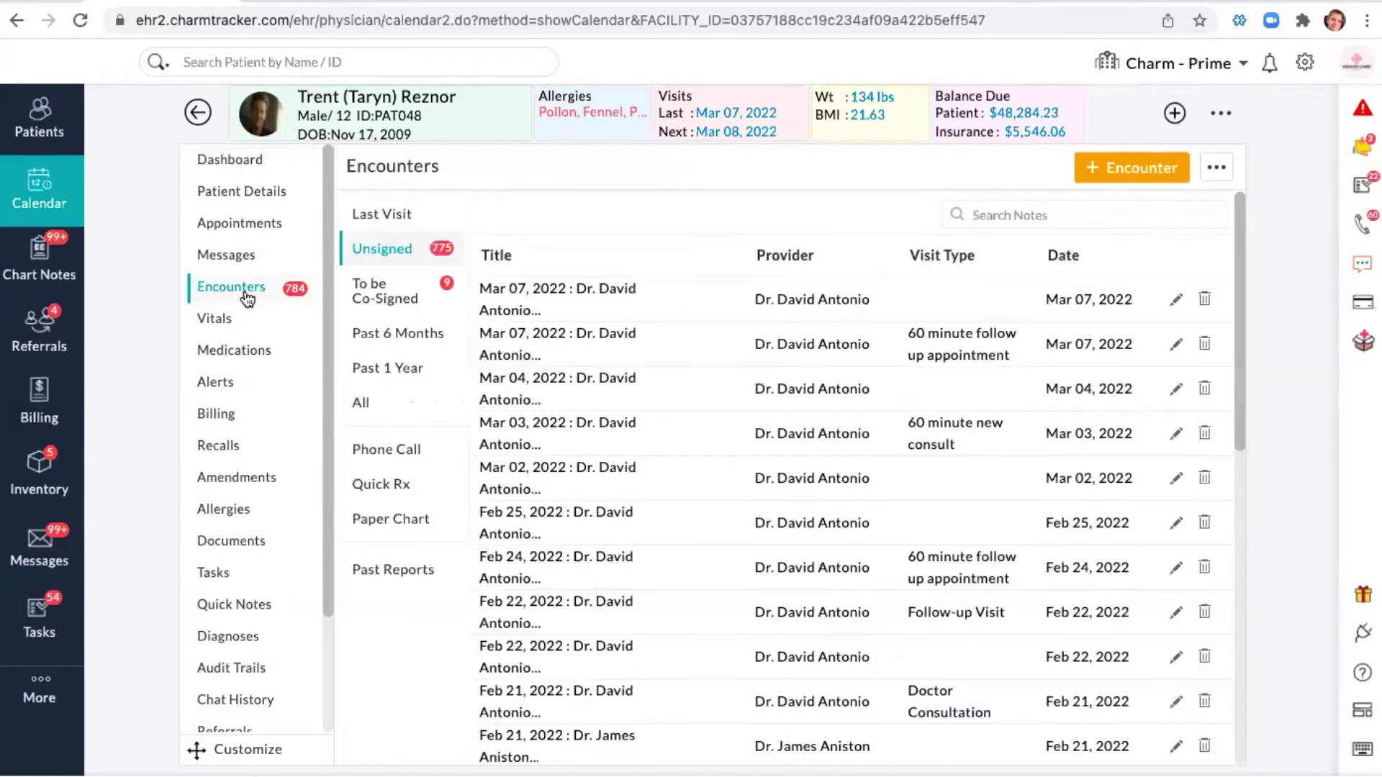
{"action": "scroll", "coordinate": [672, 447], "scroll_direction": "down", "scroll_amount": 3}
{"action": "scroll", "coordinate": [672, 447], "scroll_direction": "up", "scroll_amount": 2}
{"action": "scroll", "coordinate": [610, 403], "scroll_direction": "up", "scroll_amount": 1}
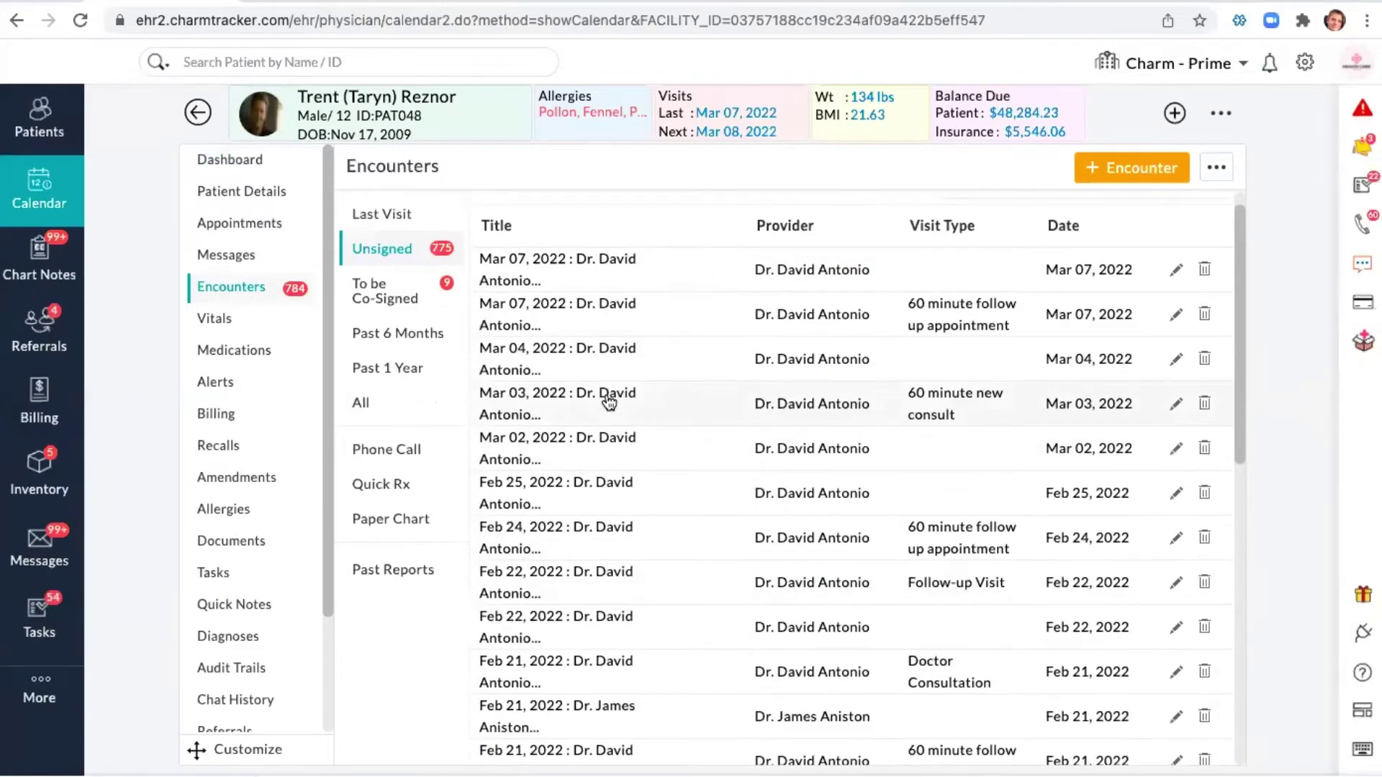
{"action": "left_click", "coordinate": [606, 396]}
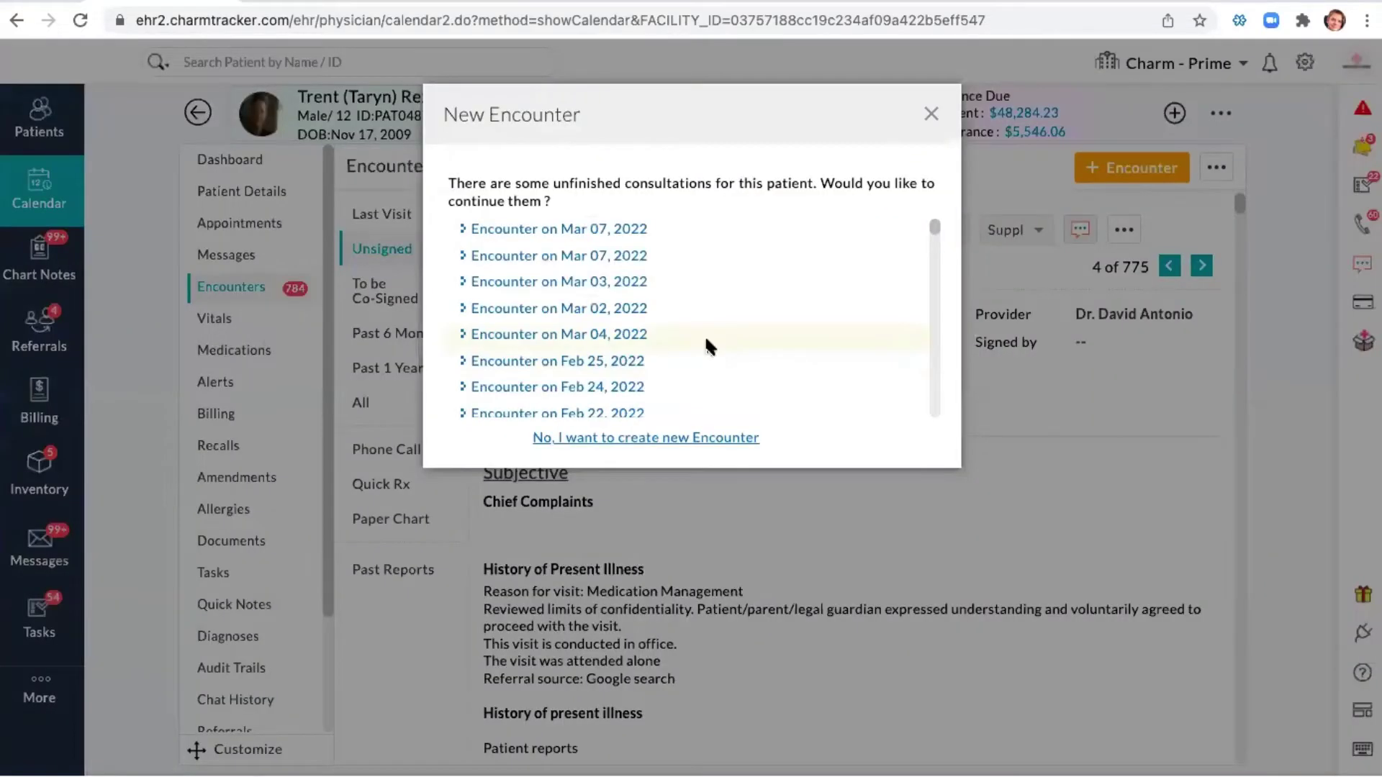
{"action": "left_click", "coordinate": [741, 439]}
{"action": "left_click_drag", "start_coordinate": [758, 204], "coordinate": [685, 203]}
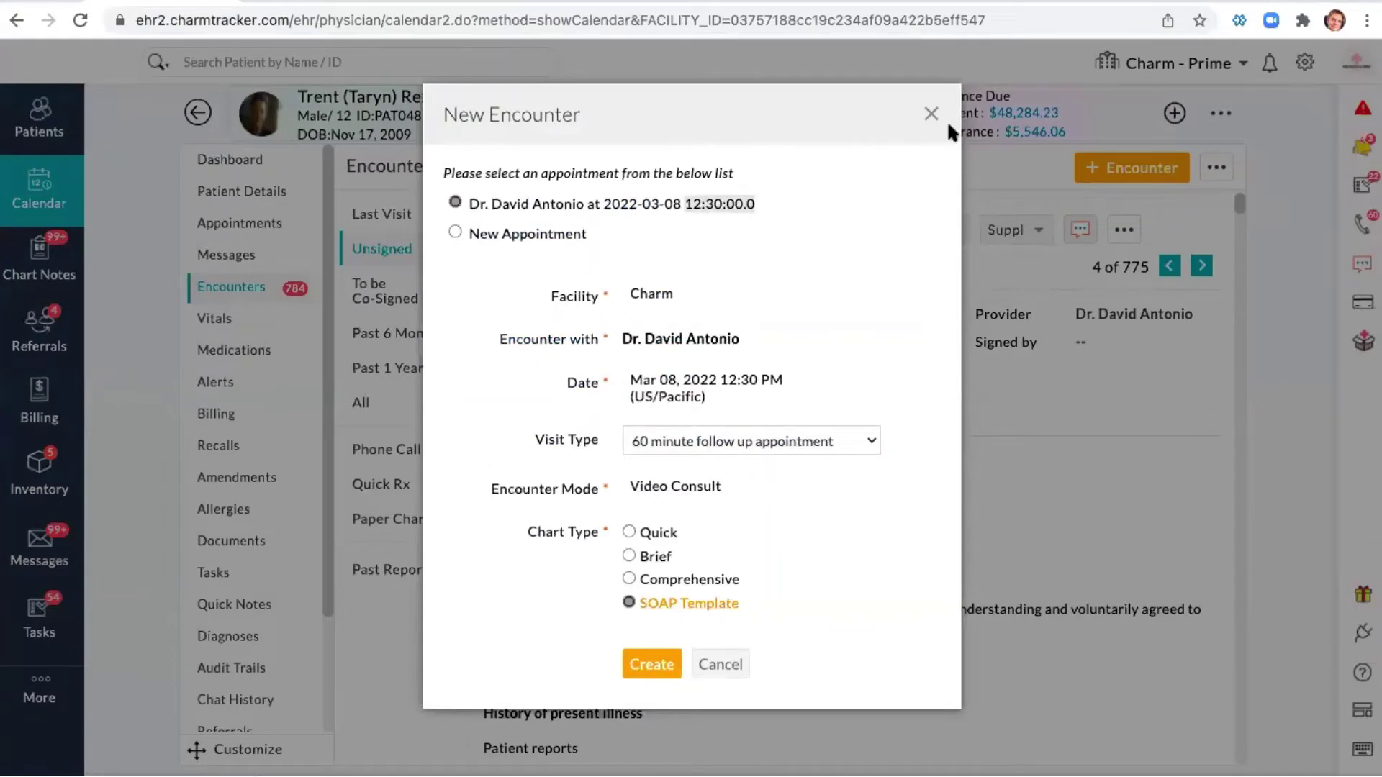
{"action": "key", "text": "Escape"}
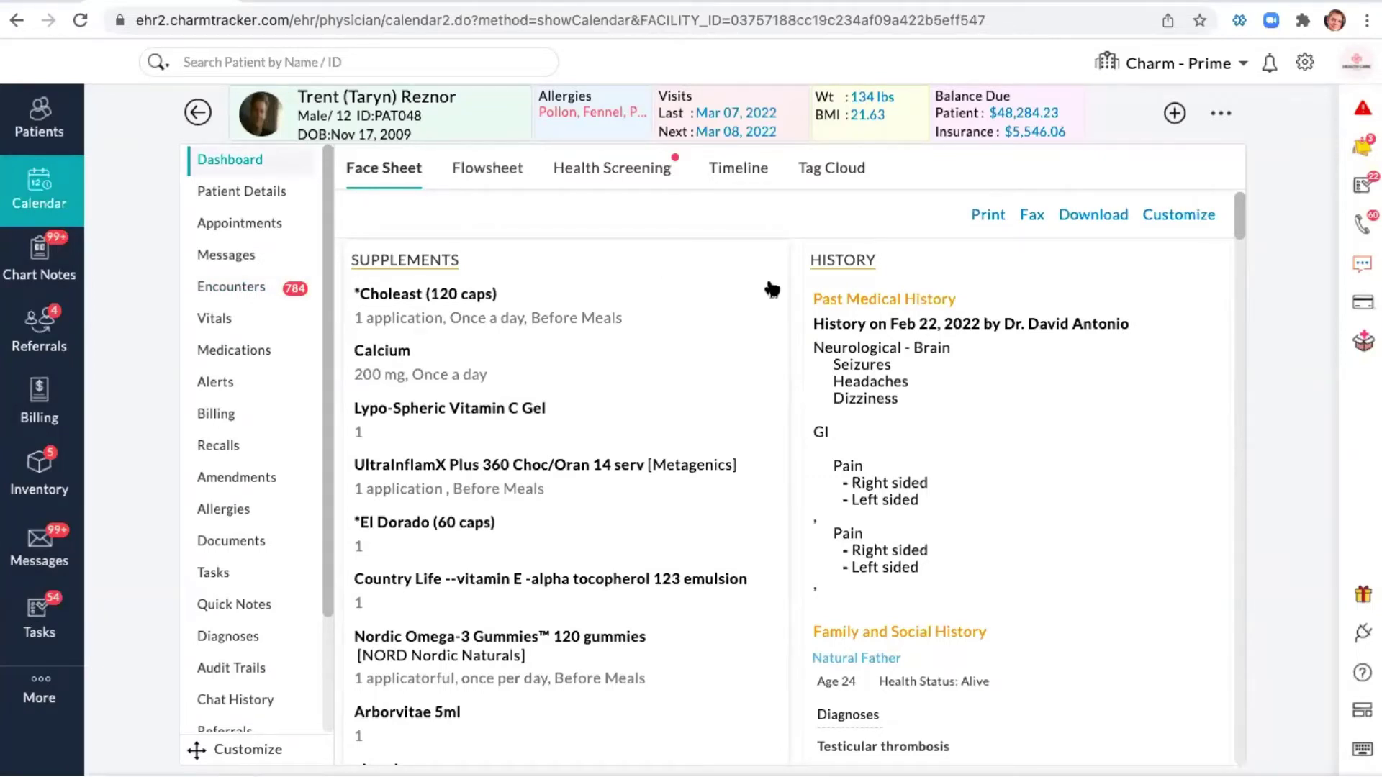
Review the filled ChARM Questionnaire listed under Mar 8 in the patient's timeline and close it.
{"action": "left_click", "coordinate": [738, 170]}
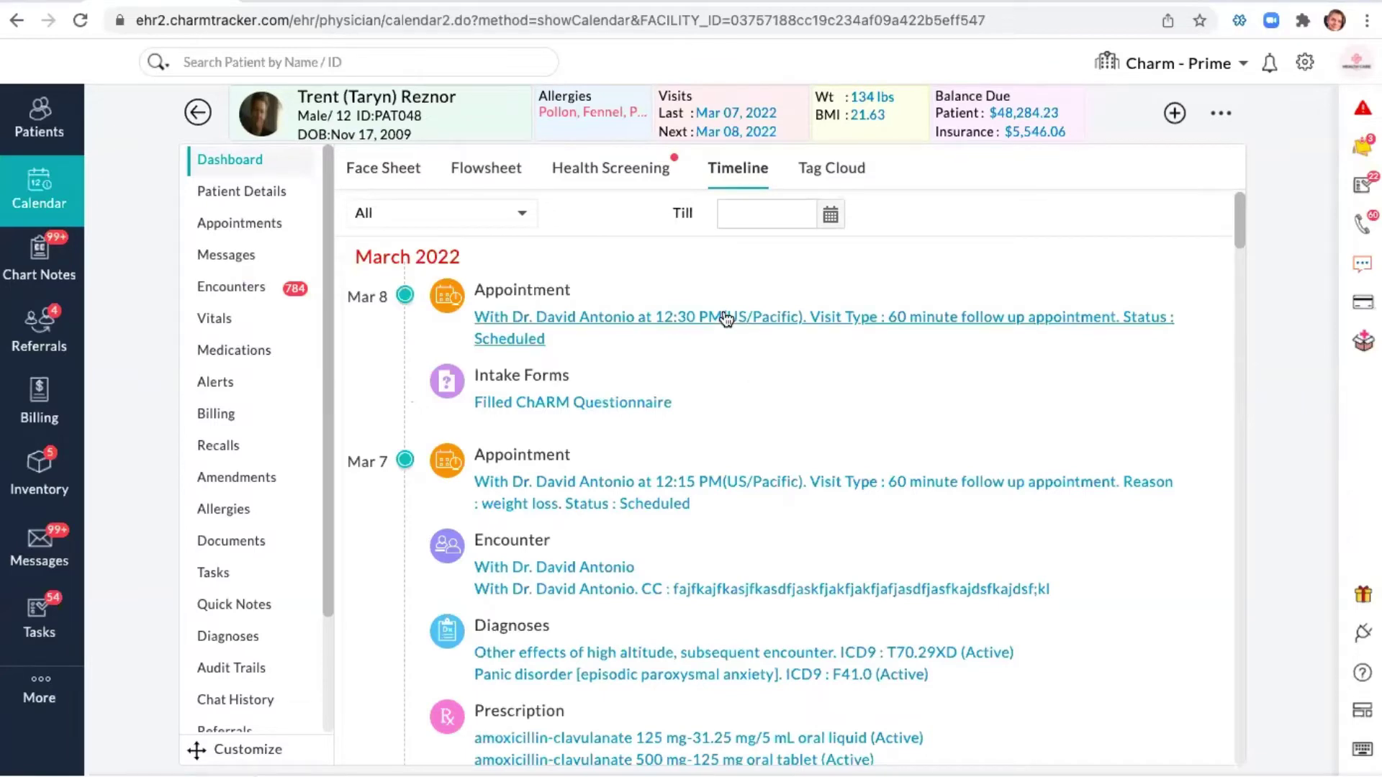
{"action": "left_click", "coordinate": [586, 406]}
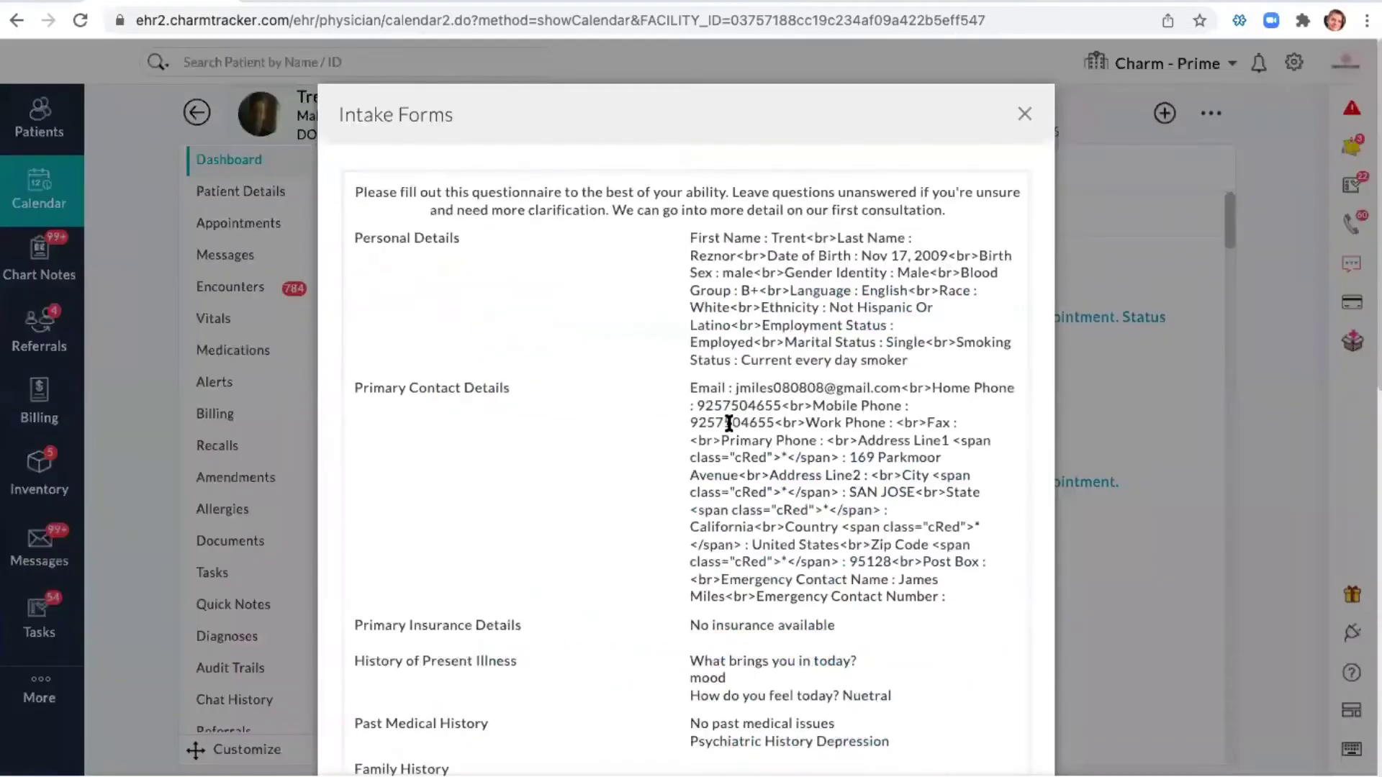
{"action": "scroll", "coordinate": [696, 472], "scroll_direction": "down", "scroll_amount": 10}
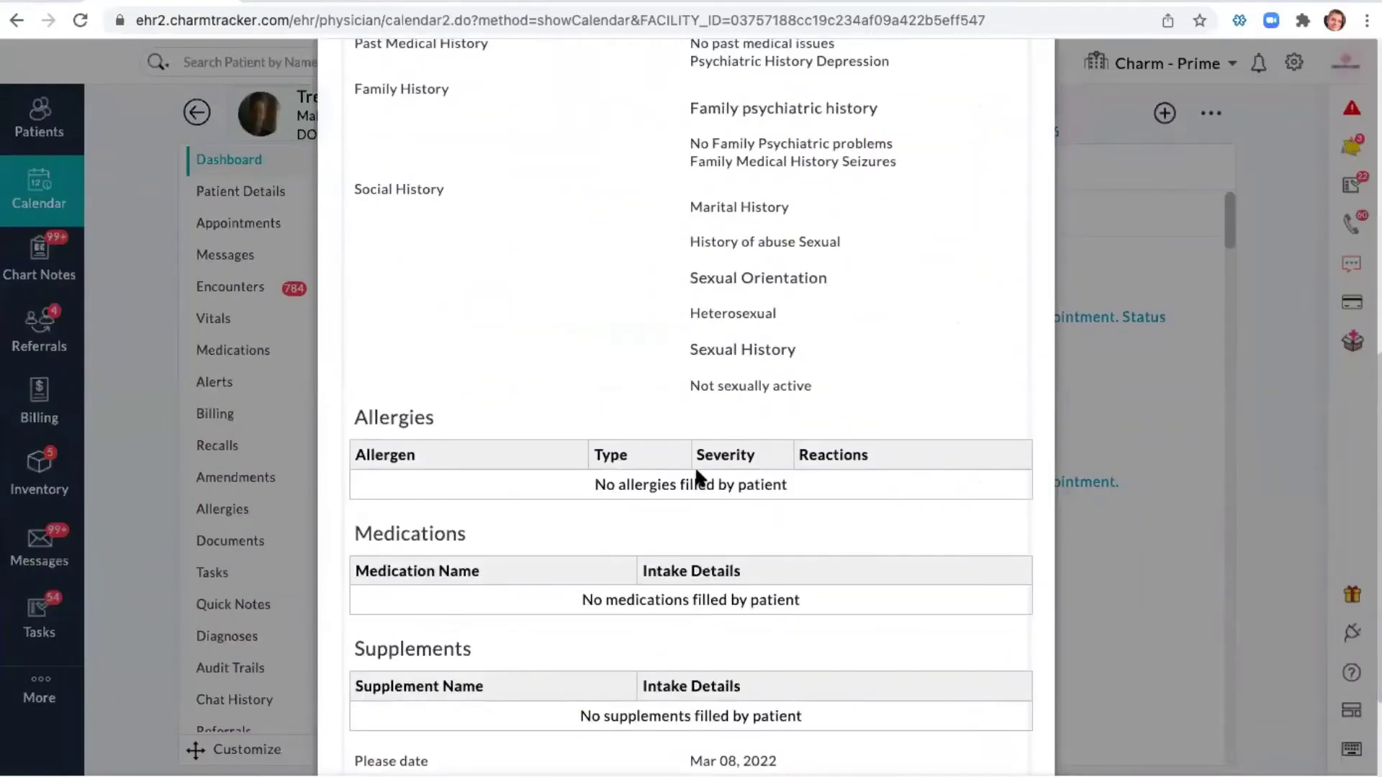
{"action": "scroll", "coordinate": [694, 465], "scroll_direction": "up", "scroll_amount": 10}
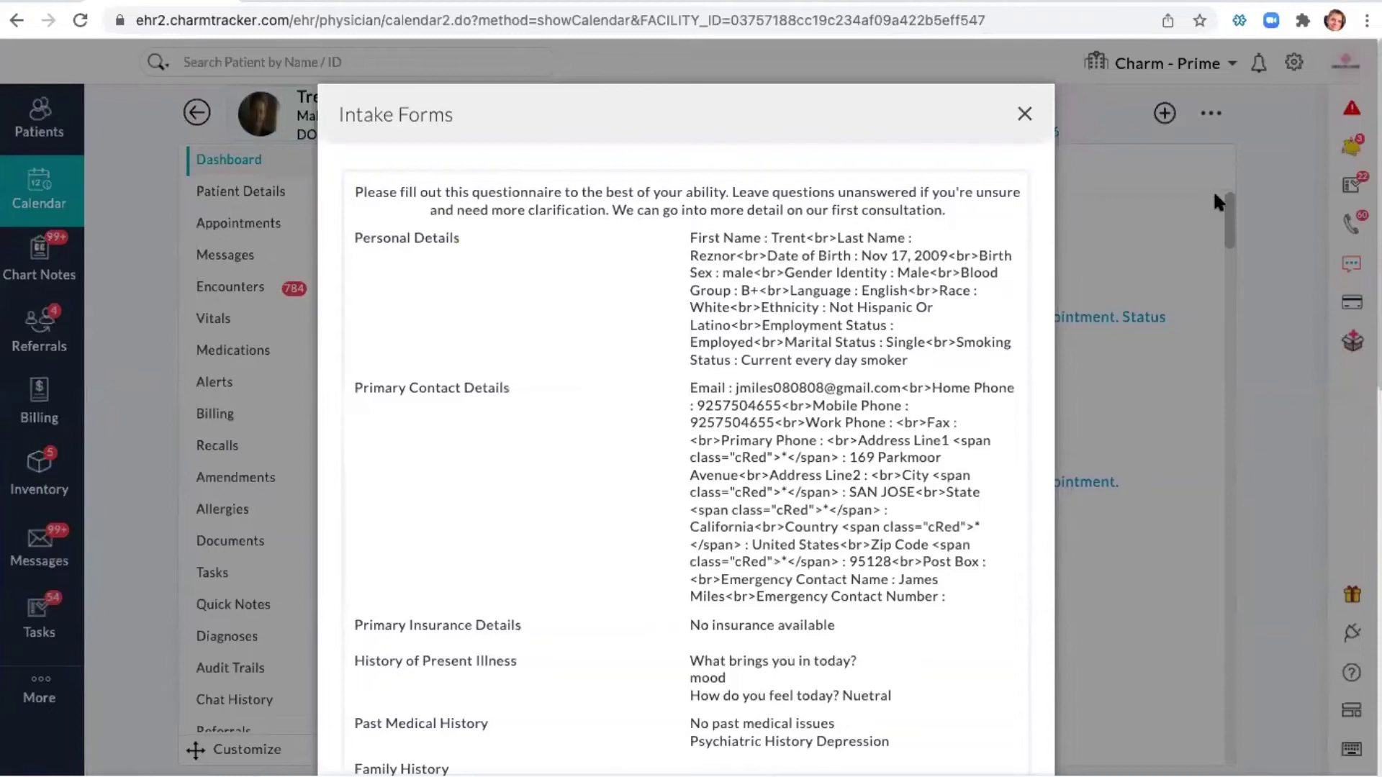
{"action": "left_click", "coordinate": [1215, 202]}
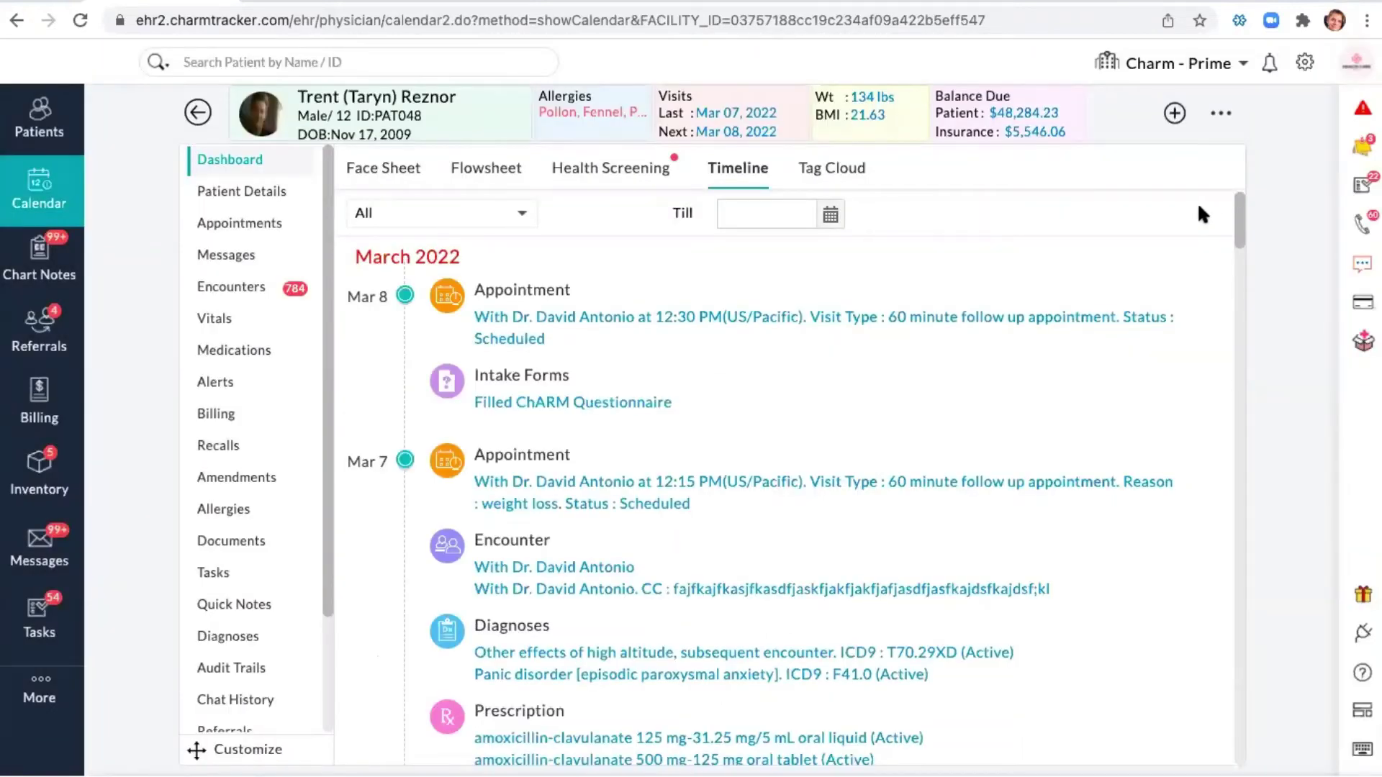
{"action": "left_click", "coordinate": [1175, 113]}
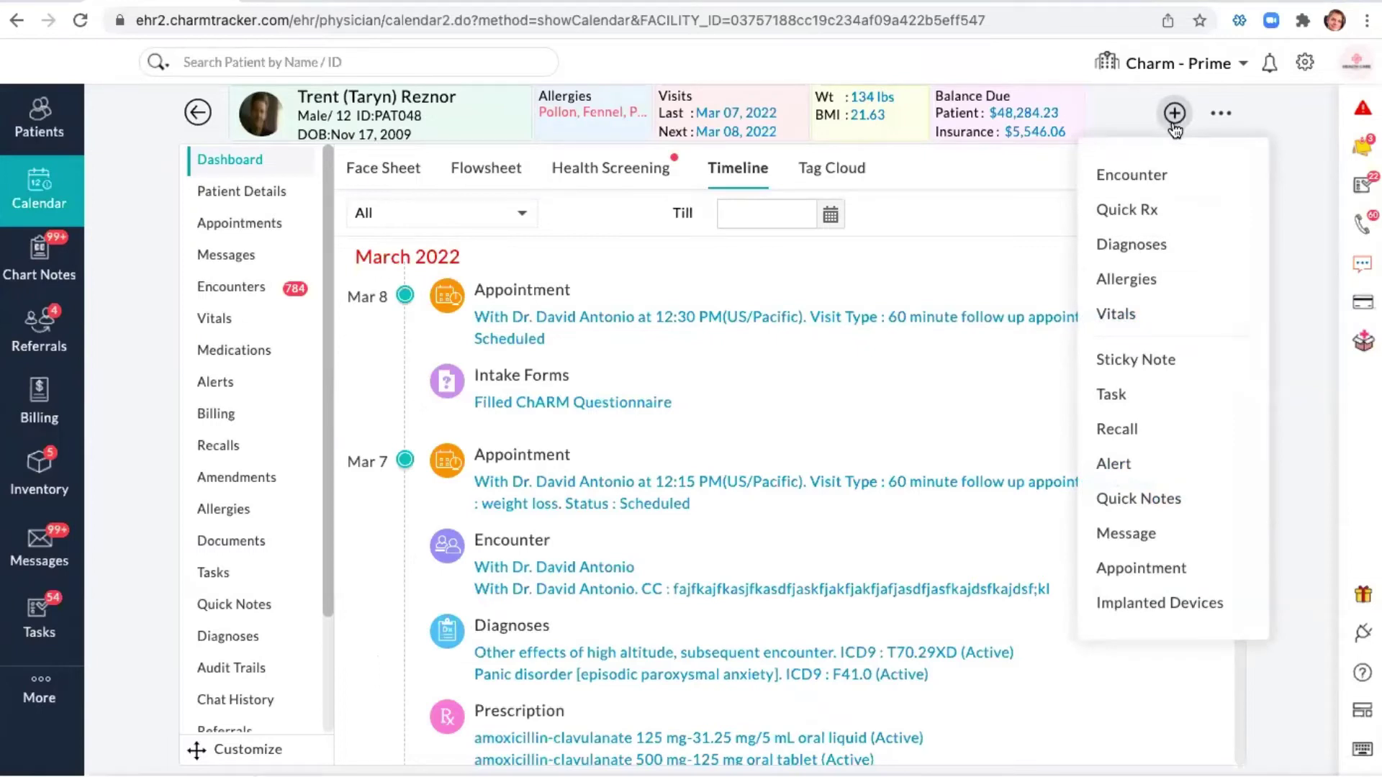
{"action": "left_click", "coordinate": [1317, 222]}
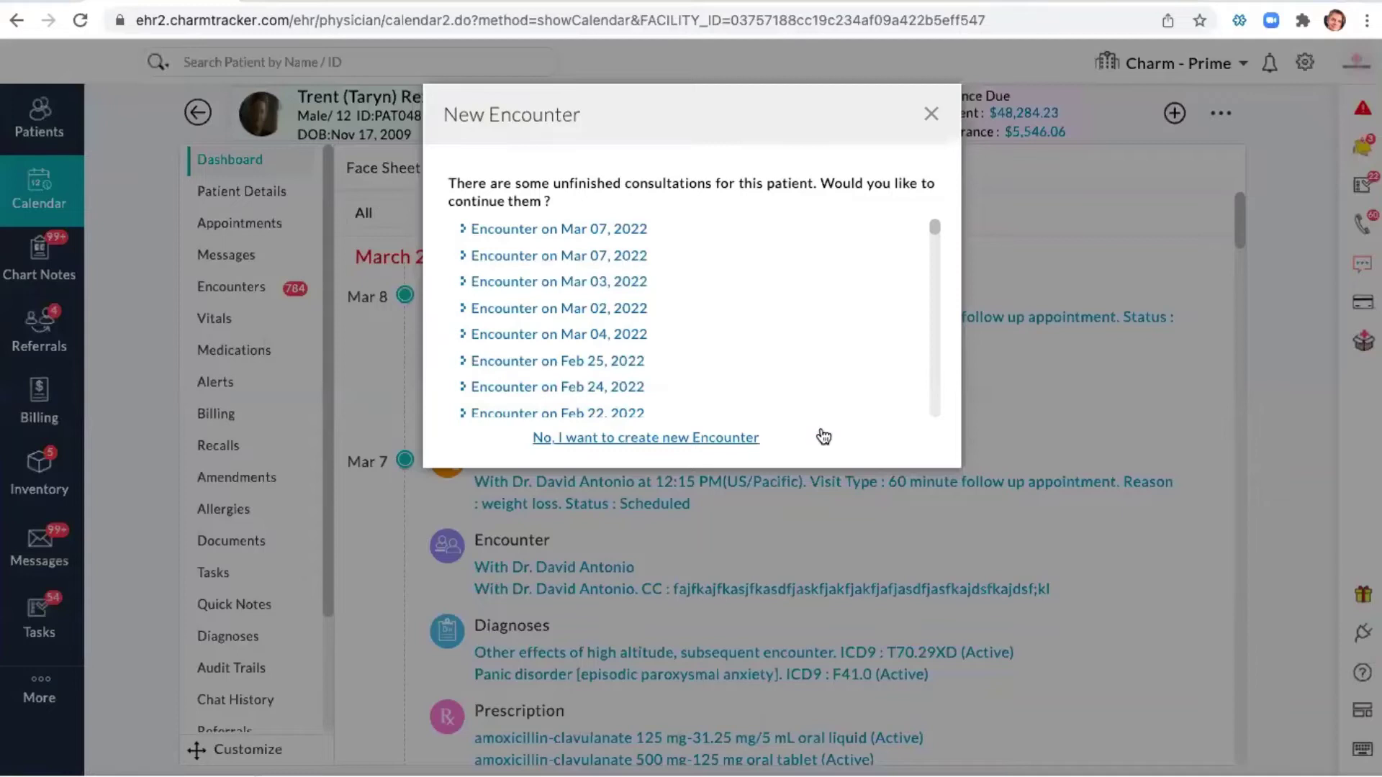
{"action": "left_click", "coordinate": [817, 435]}
{"action": "left_click_drag", "start_coordinate": [741, 211], "coordinate": [629, 203]}
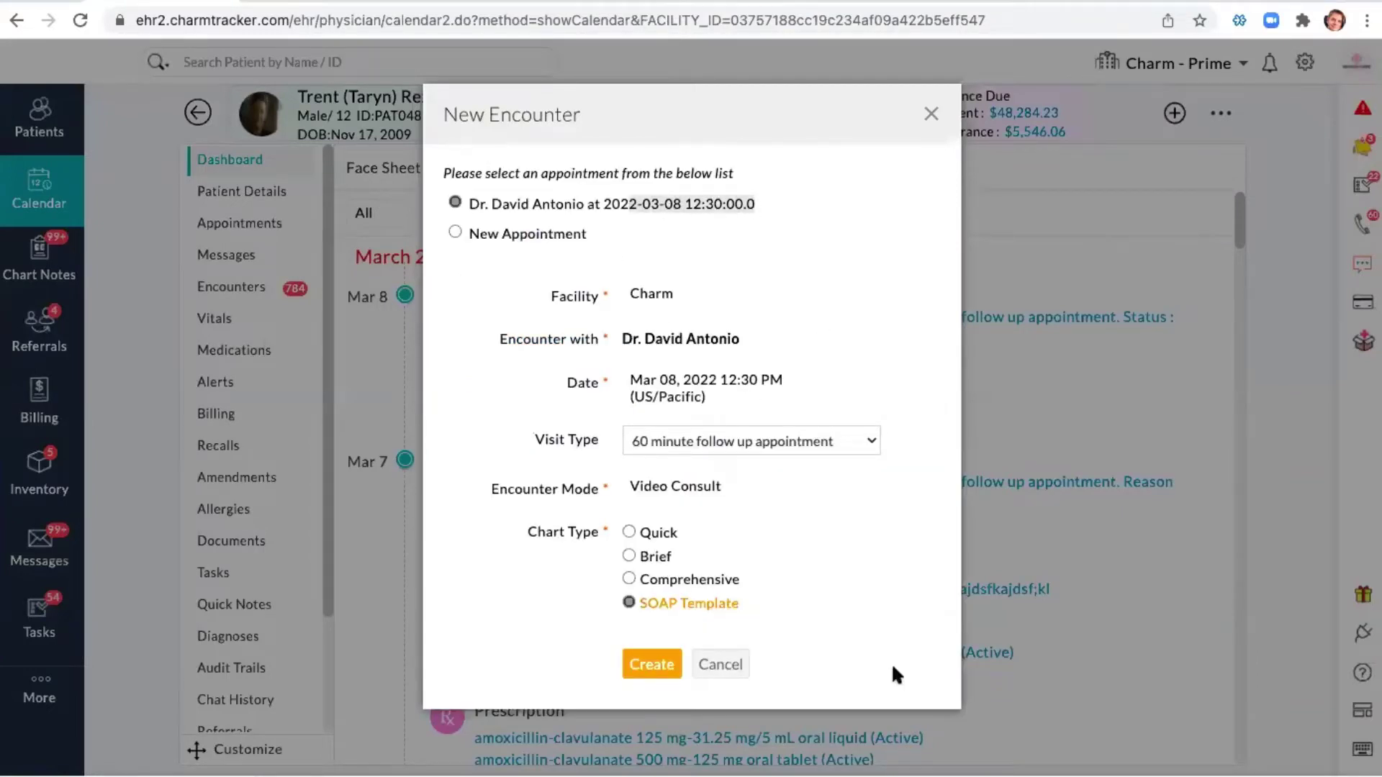
{"action": "left_click_drag", "start_coordinate": [743, 608], "coordinate": [646, 612]}
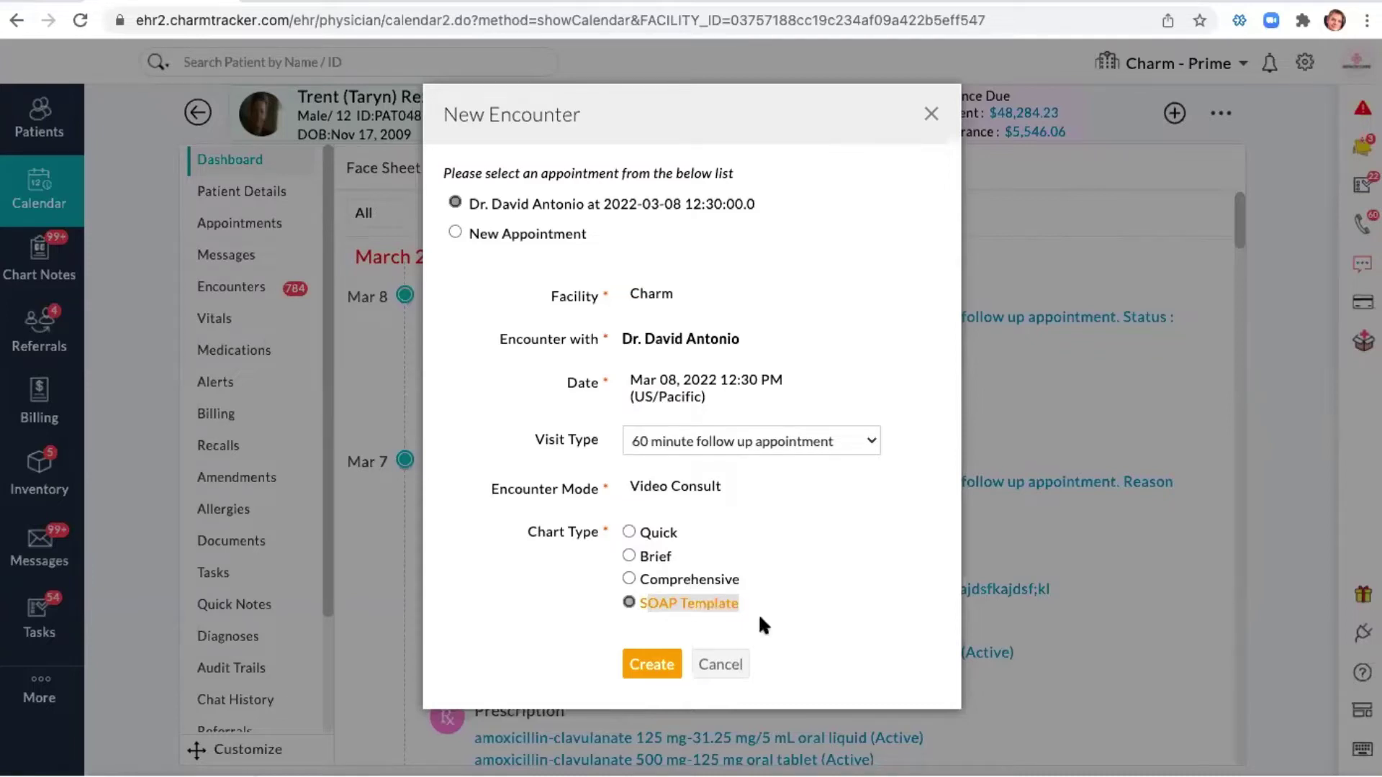
{"action": "left_click", "coordinate": [733, 663]}
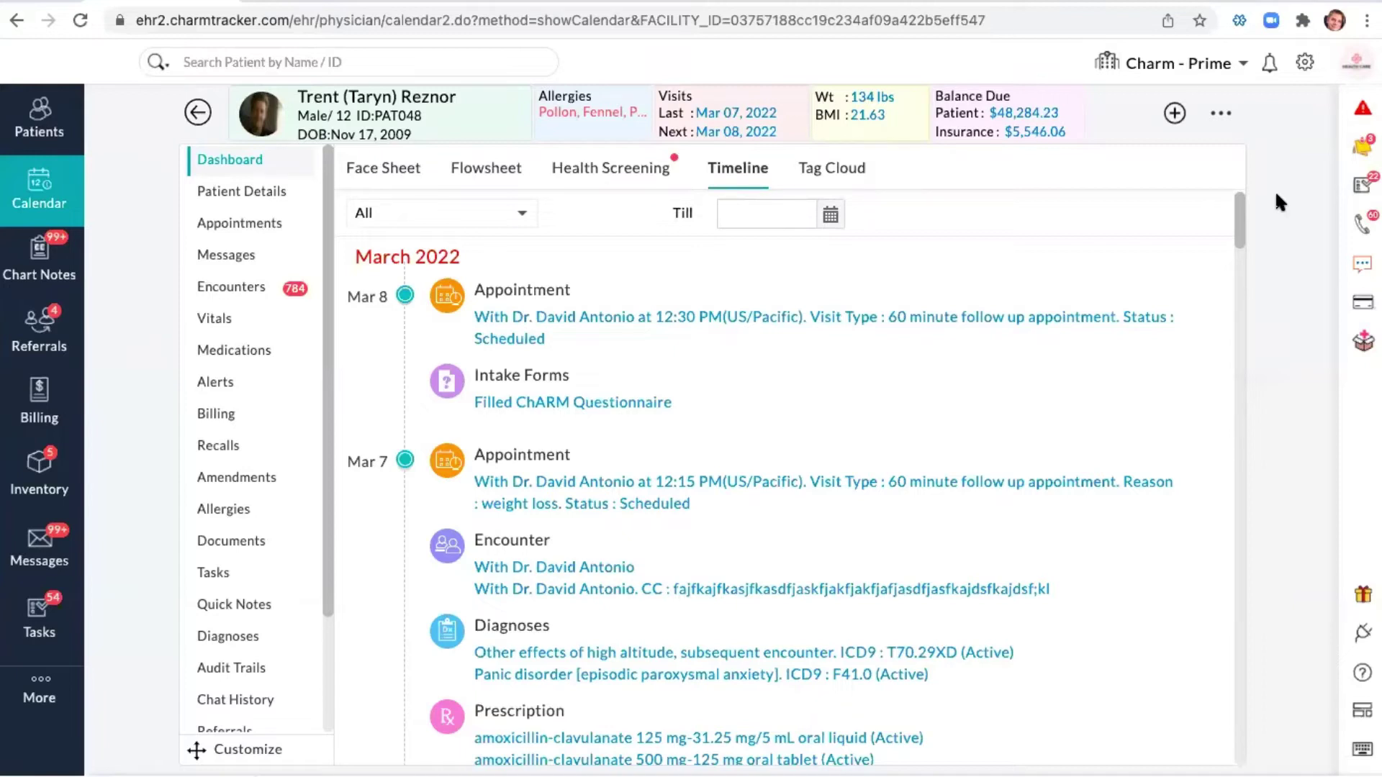
In the encounter preferences, remove Quick, Brief and Comprehensive from the provider's required chart types, leaving only SOAP.
{"action": "left_click", "coordinate": [1306, 63]}
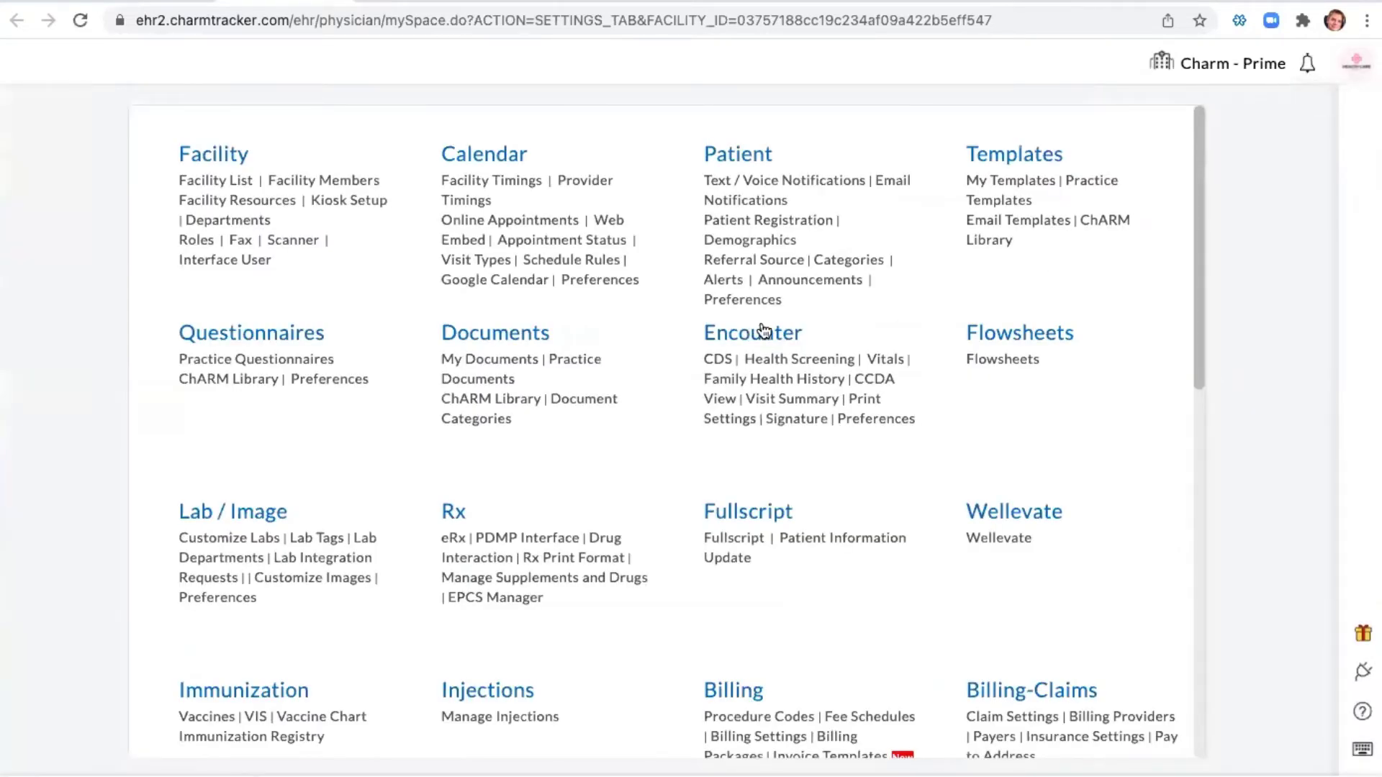
{"action": "left_click", "coordinate": [900, 429]}
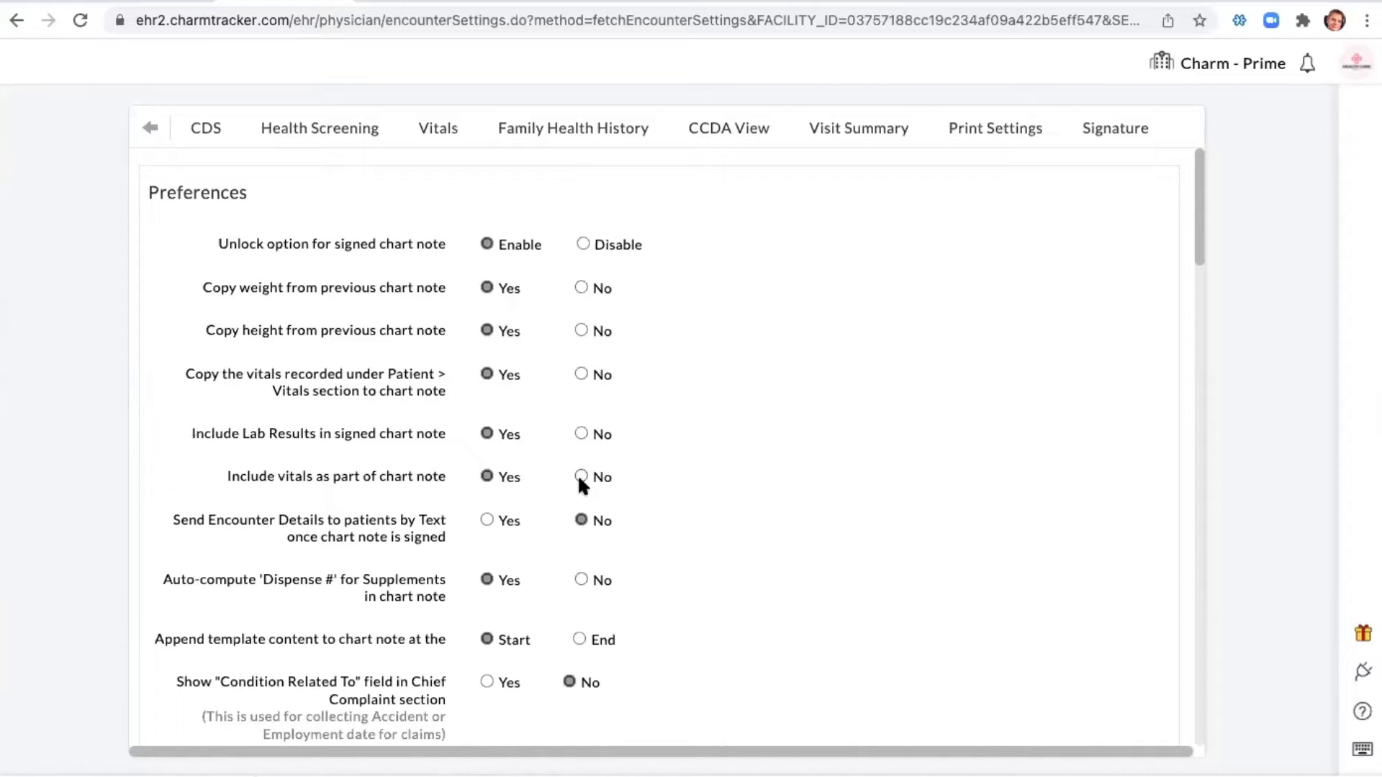
{"action": "scroll", "coordinate": [746, 524], "scroll_direction": "down", "scroll_amount": 4}
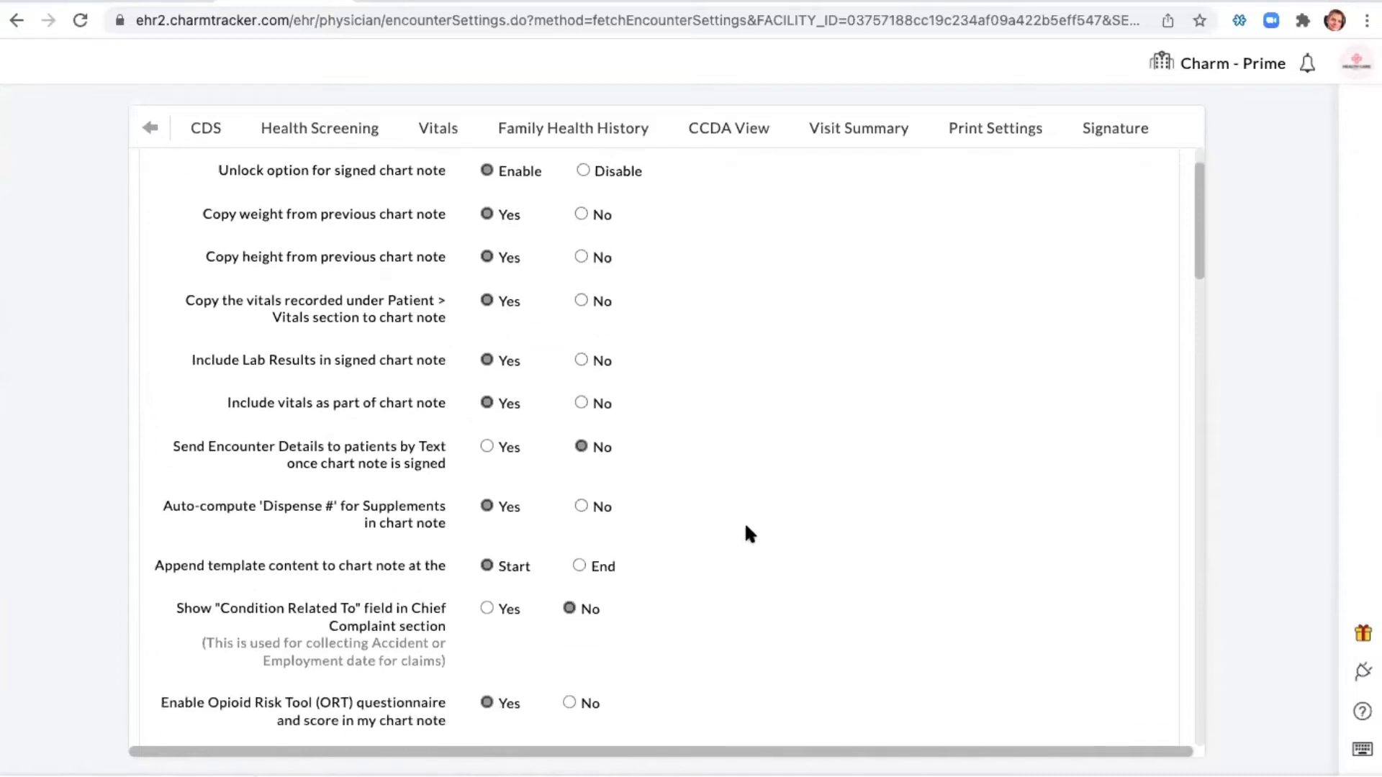
{"action": "scroll", "coordinate": [746, 526], "scroll_direction": "down", "scroll_amount": 6}
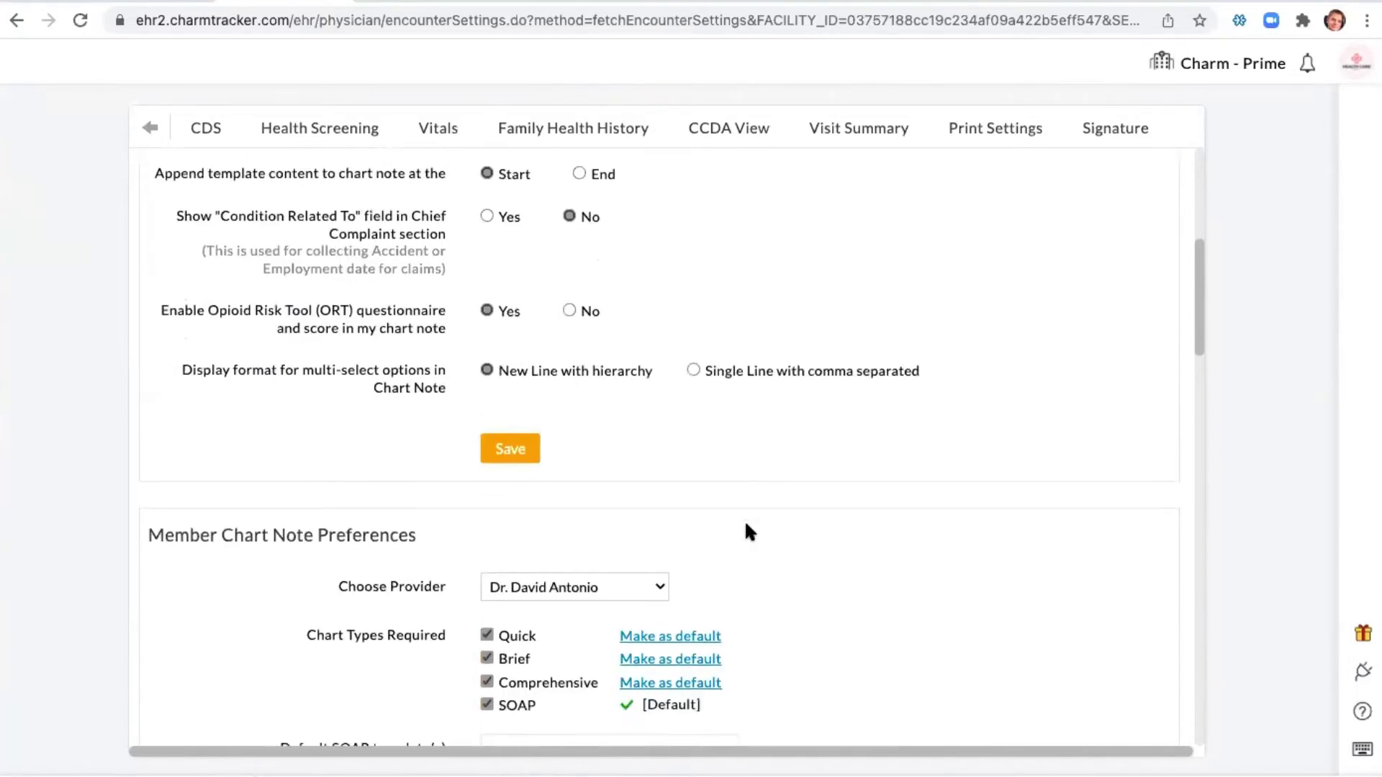
{"action": "scroll", "coordinate": [744, 525], "scroll_direction": "down", "scroll_amount": 2}
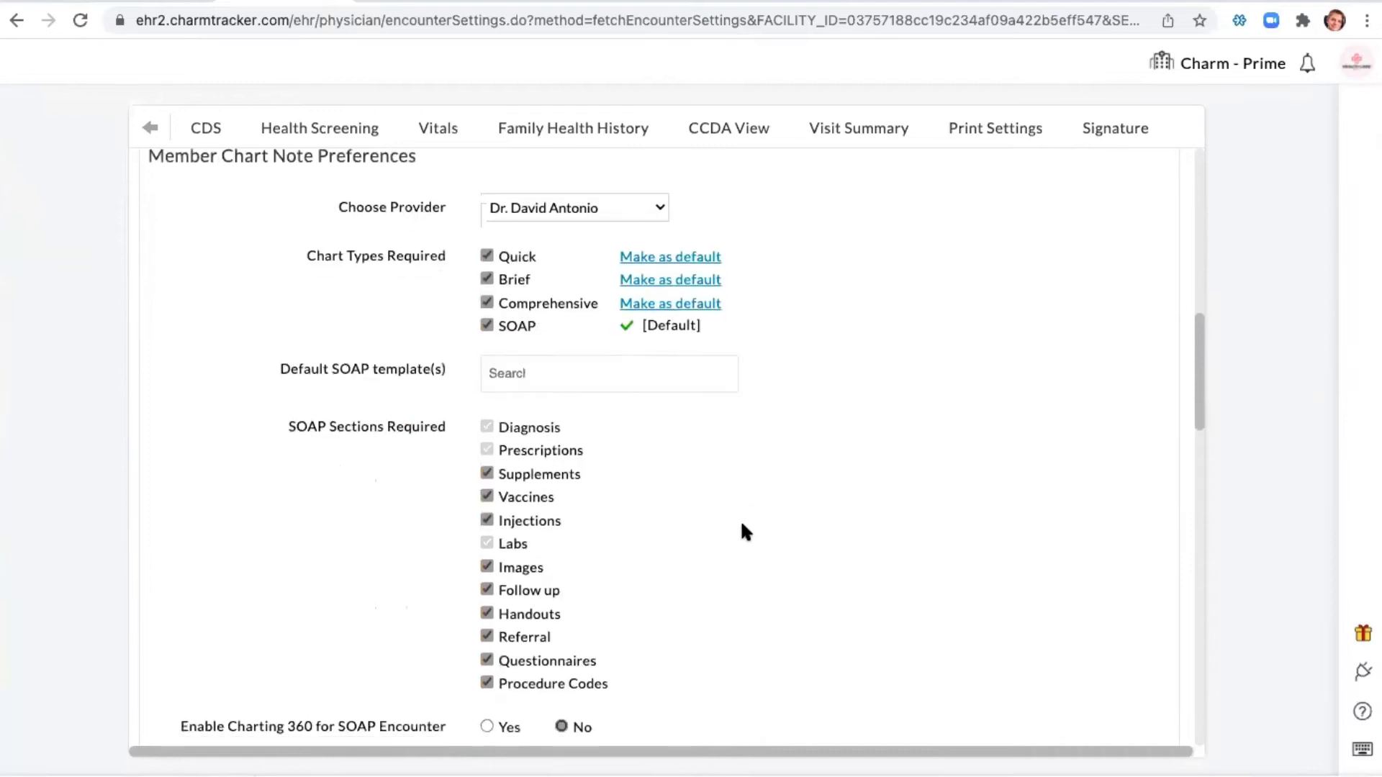
{"action": "left_click", "coordinate": [486, 255]}
{"action": "left_click", "coordinate": [487, 279]}
{"action": "left_click", "coordinate": [488, 302]}
Set ChARM Exam_Practice as the provider's default SOAP template.
{"action": "left_click", "coordinate": [546, 372]}
{"action": "type", "text": "chamrm"}
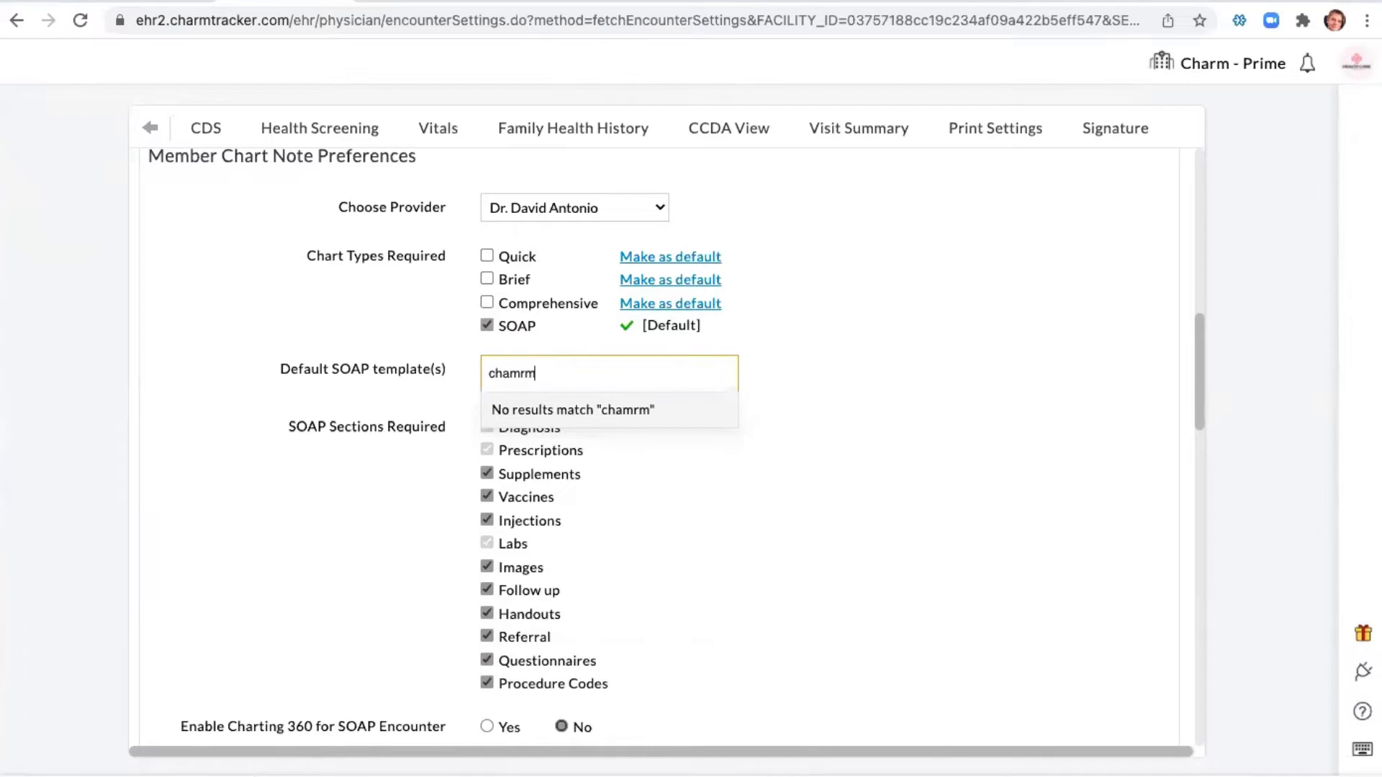
{"action": "key", "text": "BackSpace"}
{"action": "key", "text": "BackSpace"}
{"action": "key", "text": "BackSpace"}
{"action": "type", "text": "rm"}
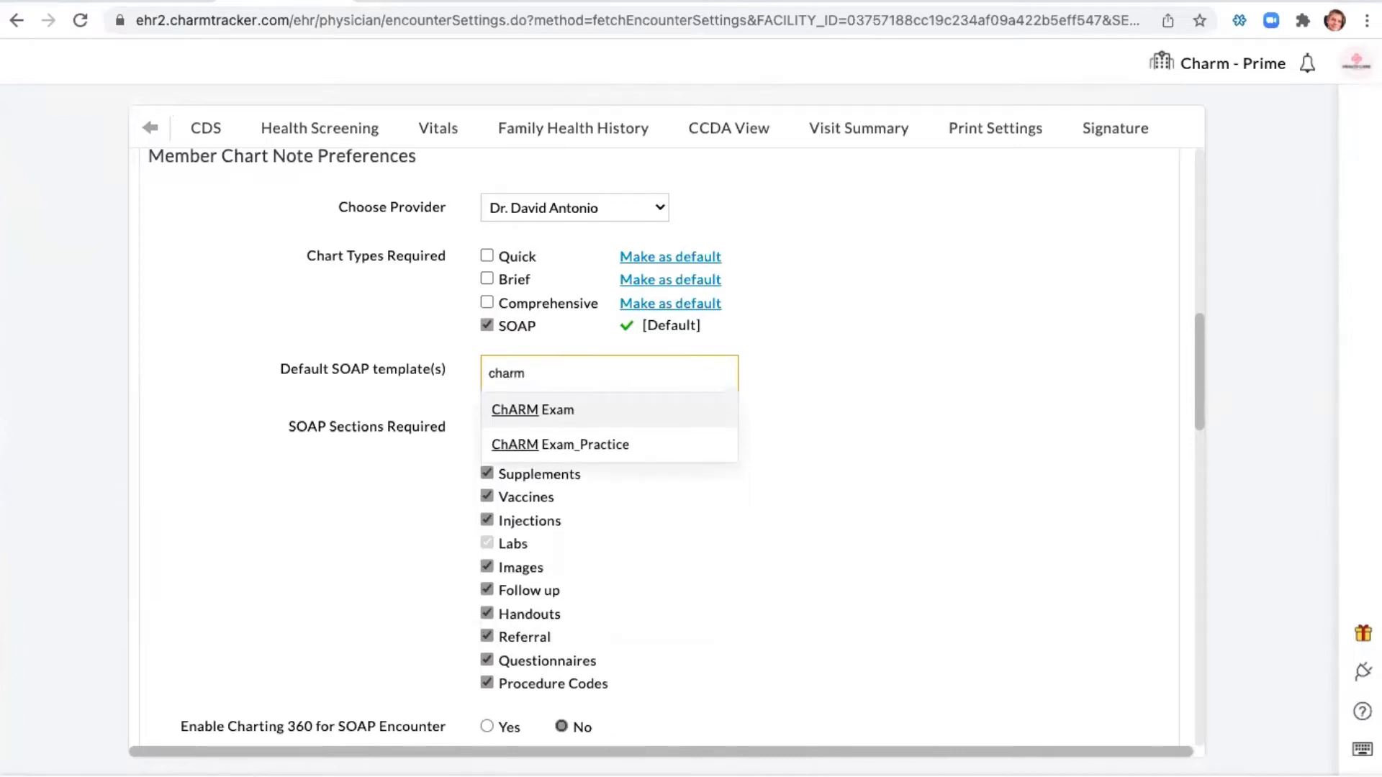
{"action": "key", "text": "Down"}
{"action": "key", "text": "Return"}
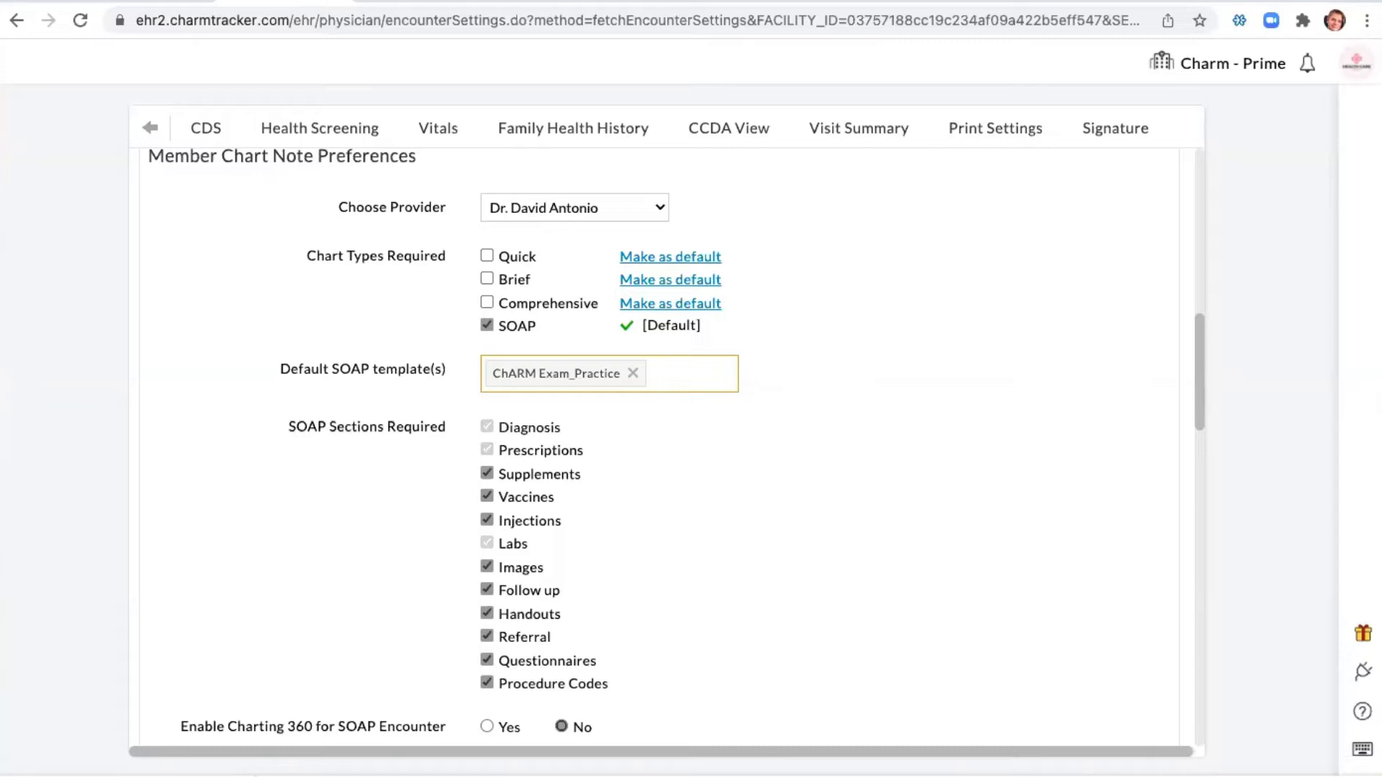
Remove Vaccines from the provider's required SOAP sections, keeping Injections included.
{"action": "scroll", "coordinate": [496, 465], "scroll_direction": "down", "scroll_amount": 1}
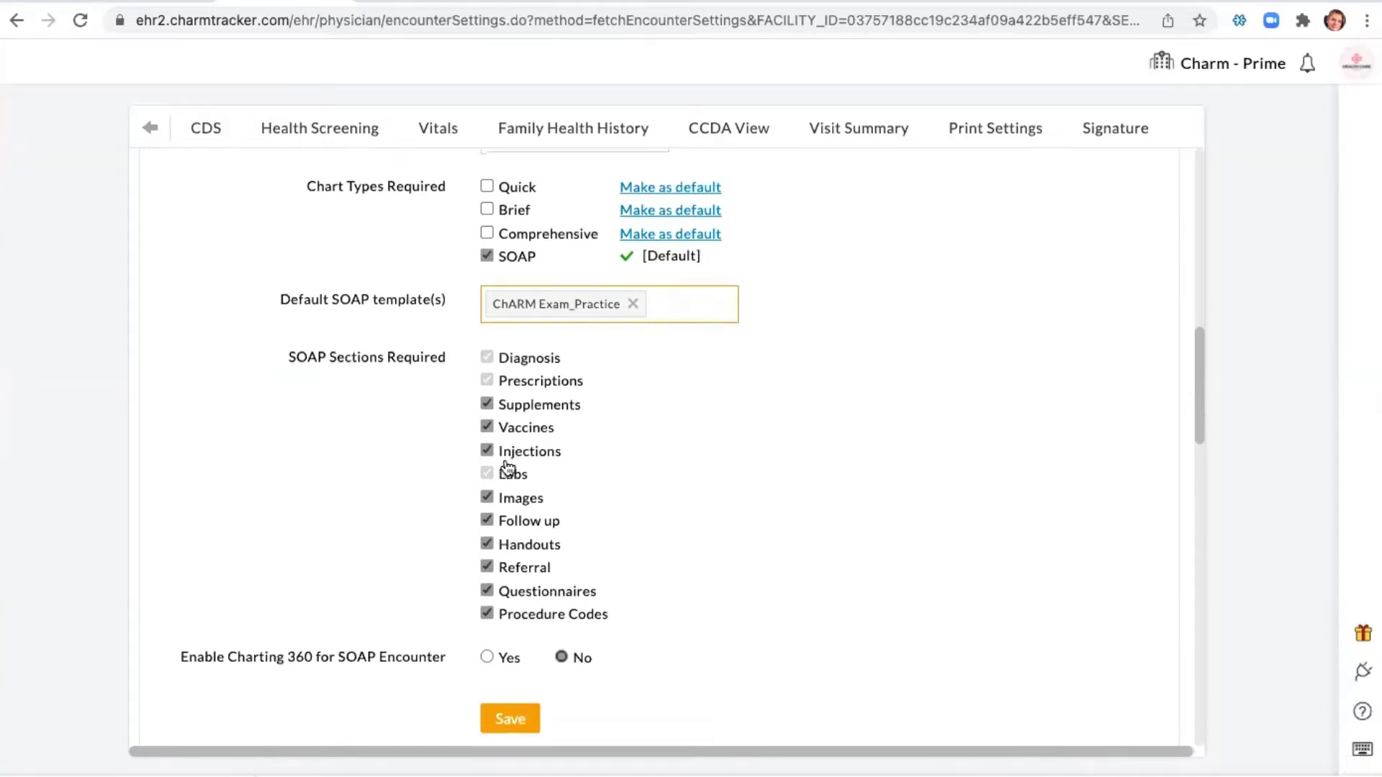
{"action": "left_click", "coordinate": [515, 457]}
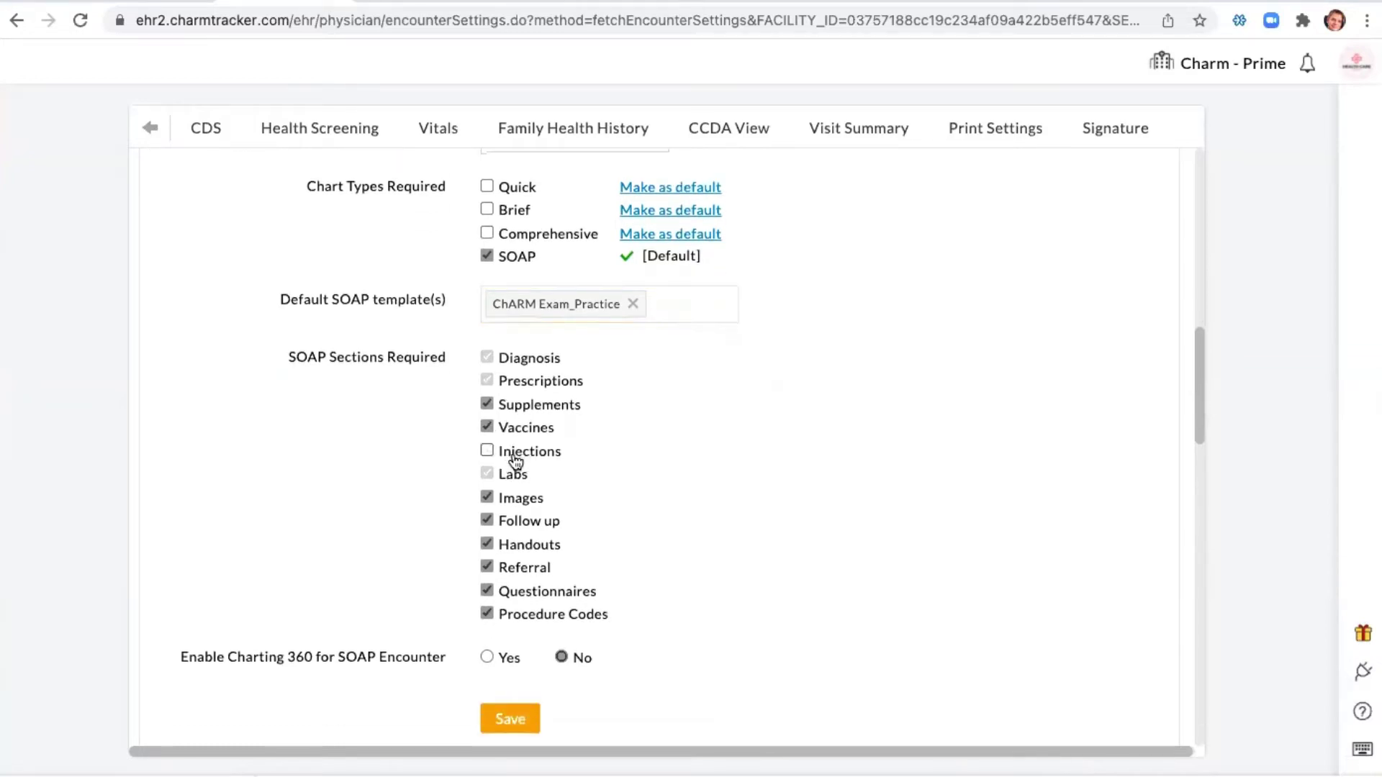
{"action": "left_click", "coordinate": [514, 459]}
{"action": "left_click", "coordinate": [516, 432]}
Enable Charting 360 for SOAP encounters and save the provider's chart note preferences.
{"action": "scroll", "coordinate": [689, 525], "scroll_direction": "down", "scroll_amount": 3}
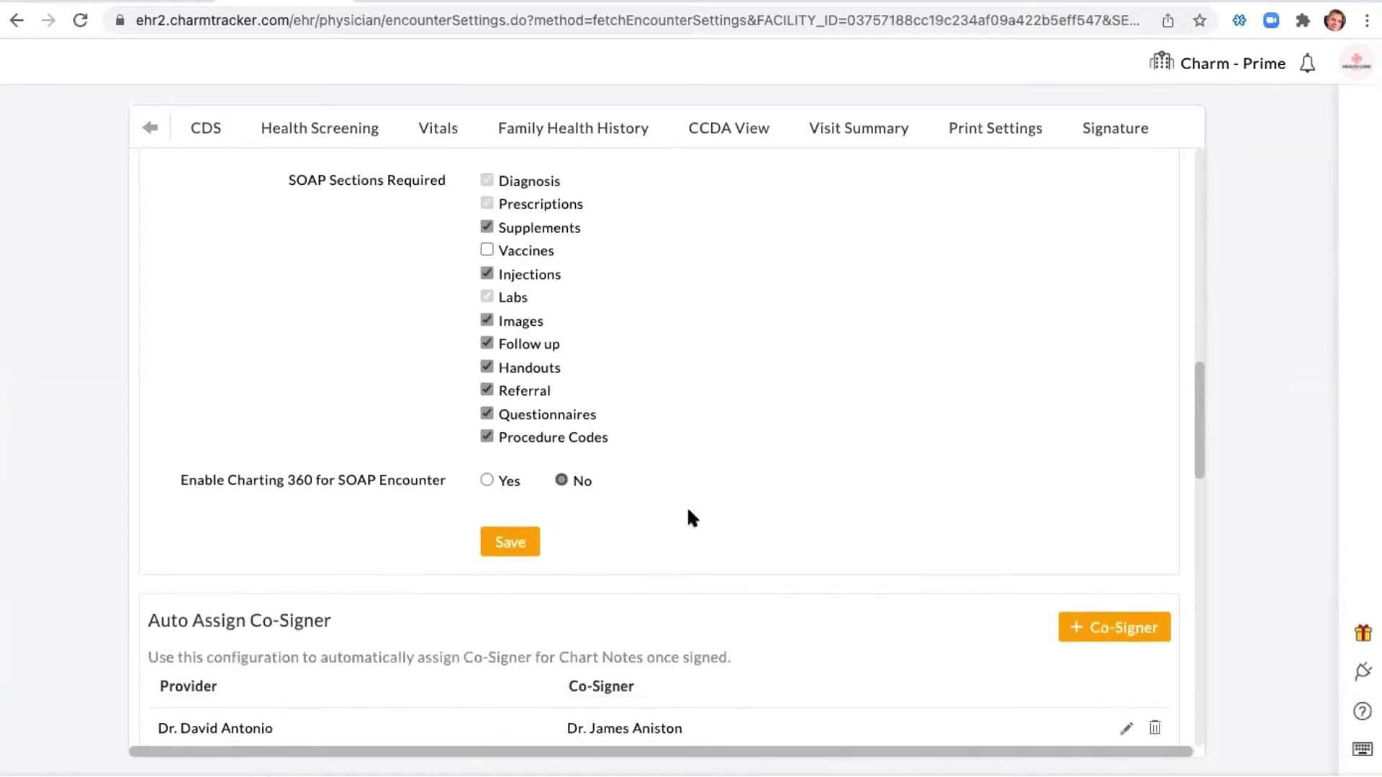
{"action": "left_click_drag", "start_coordinate": [452, 481], "coordinate": [195, 482]}
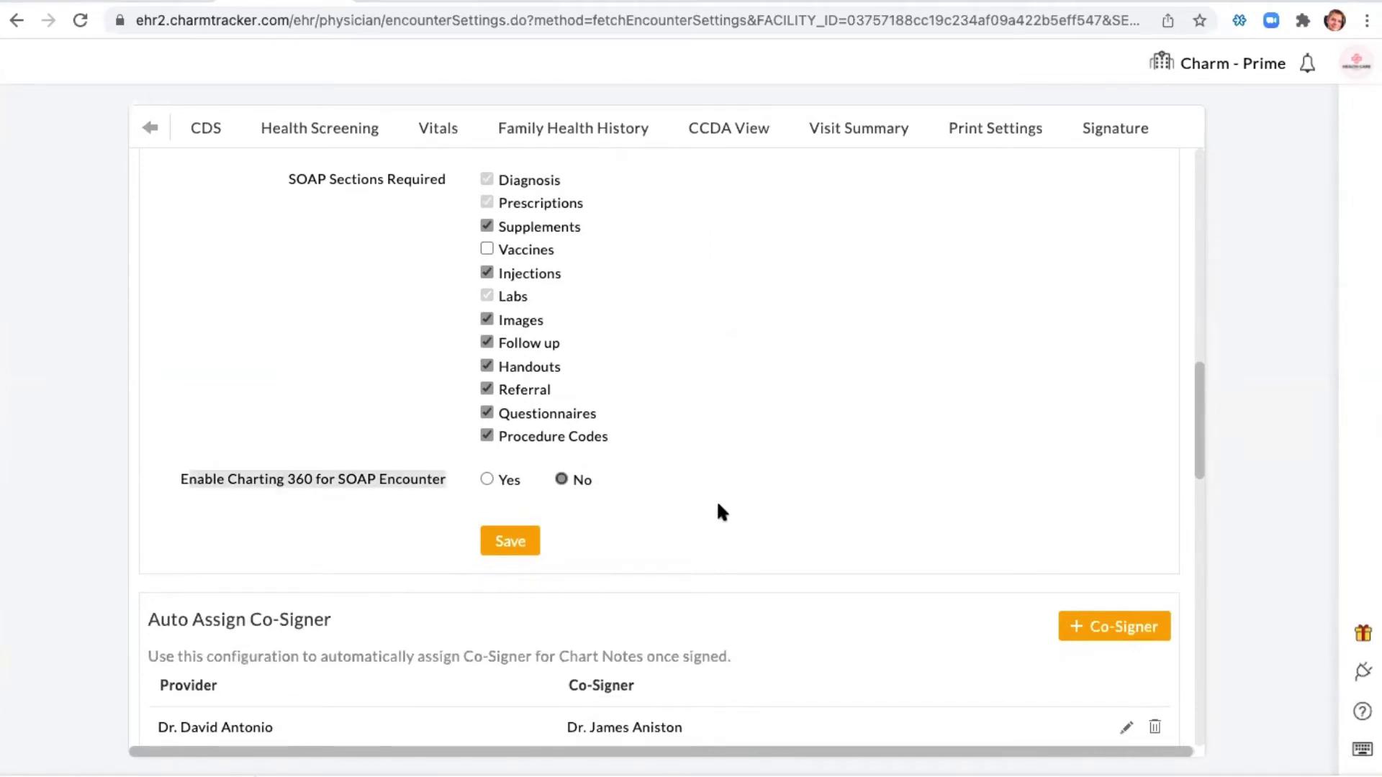
{"action": "left_click", "coordinate": [485, 478]}
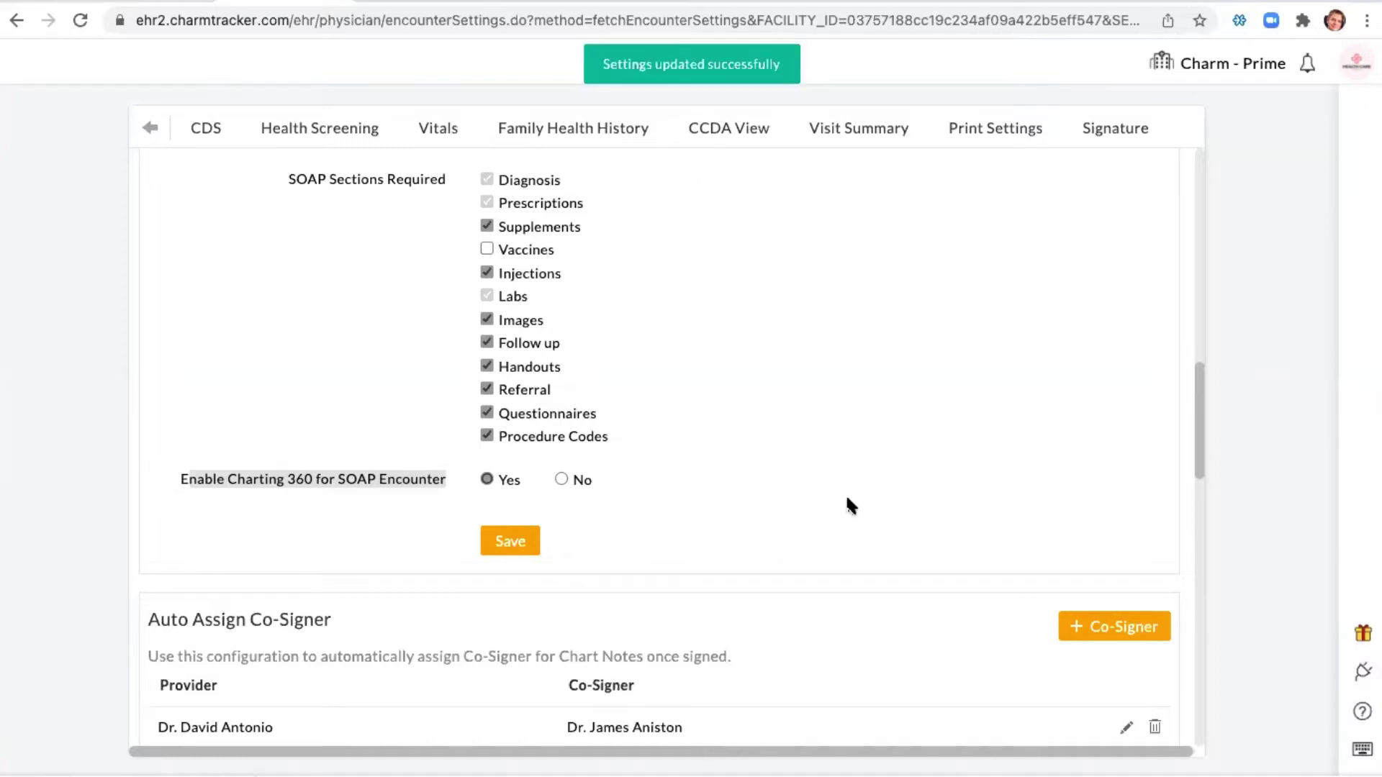
Save ICD10 as the diagnosis display name preference and save the member chart note preferences again.
{"action": "scroll", "coordinate": [846, 504], "scroll_direction": "down", "scroll_amount": 3}
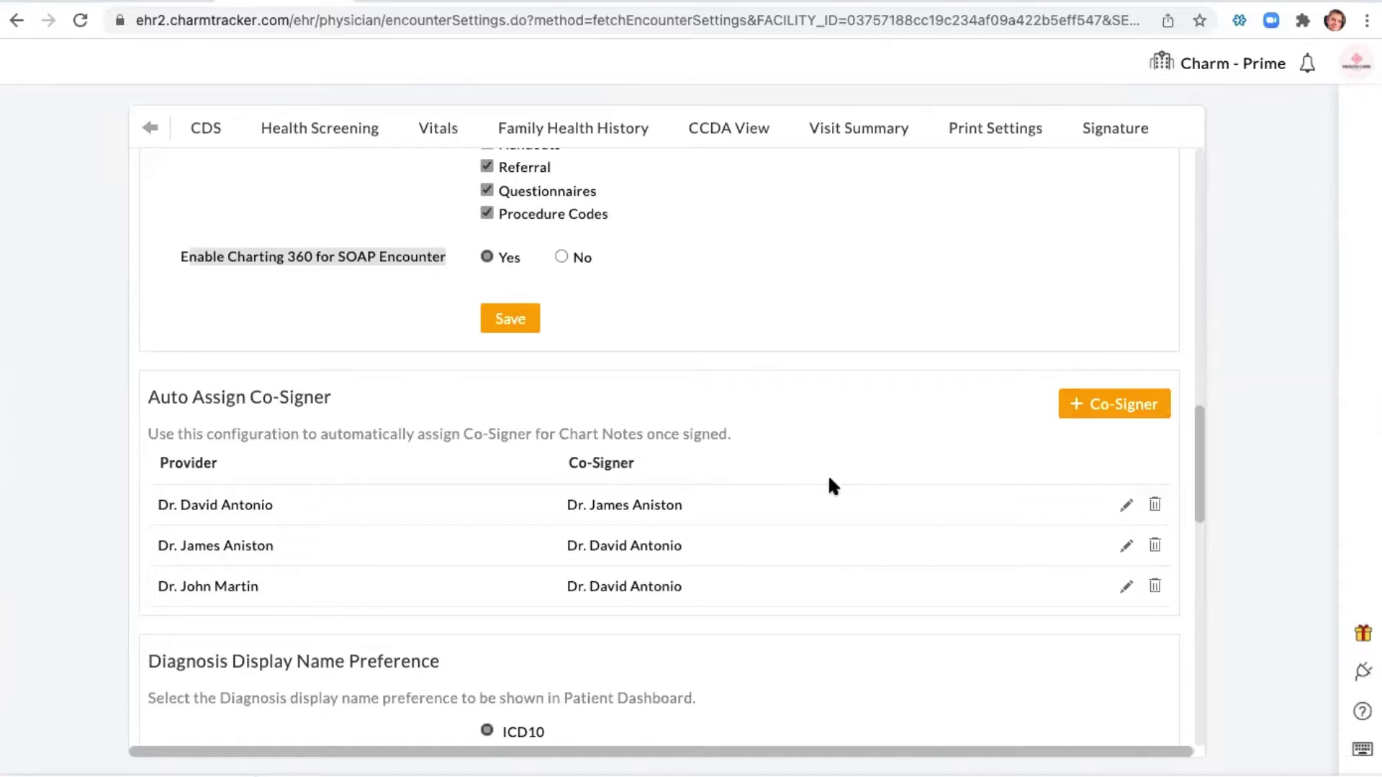
{"action": "scroll", "coordinate": [829, 480], "scroll_direction": "down", "scroll_amount": 3}
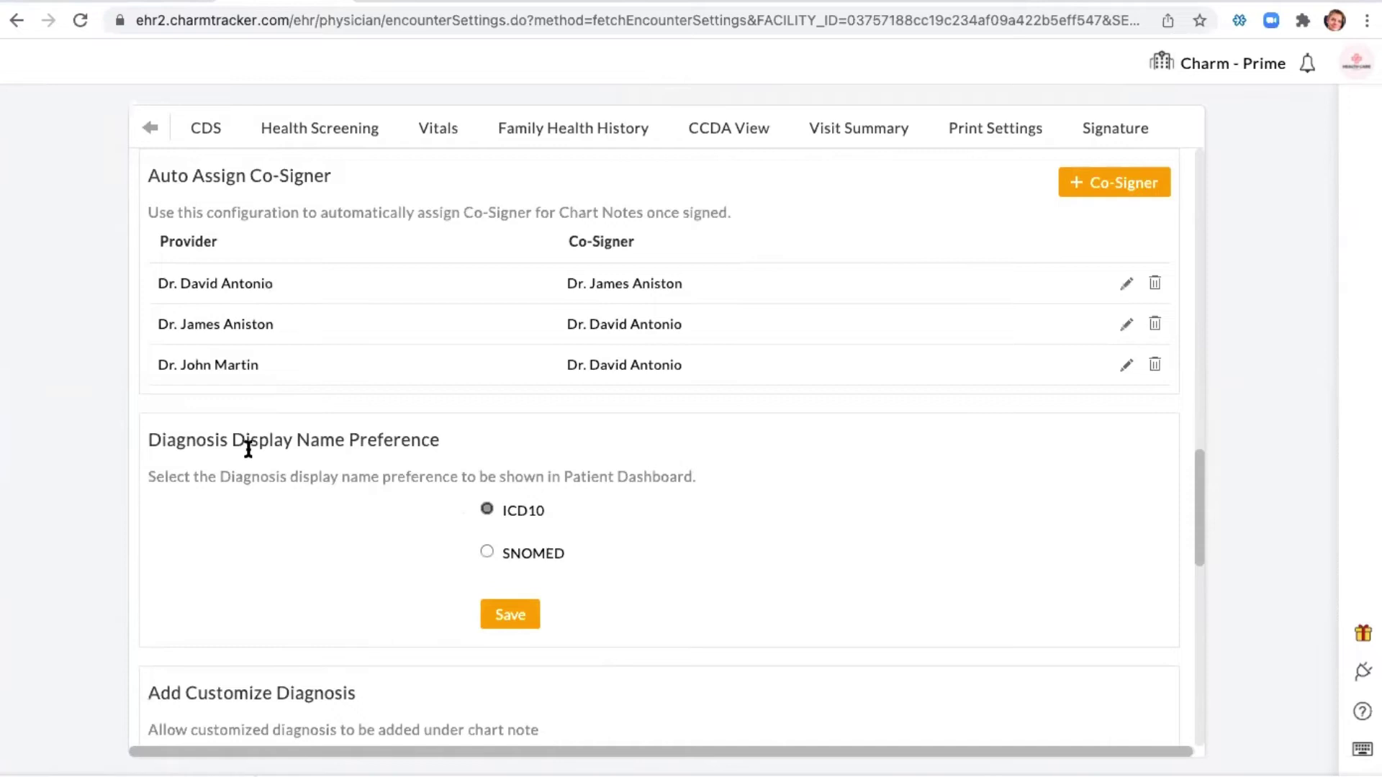
{"action": "left_click", "coordinate": [487, 552]}
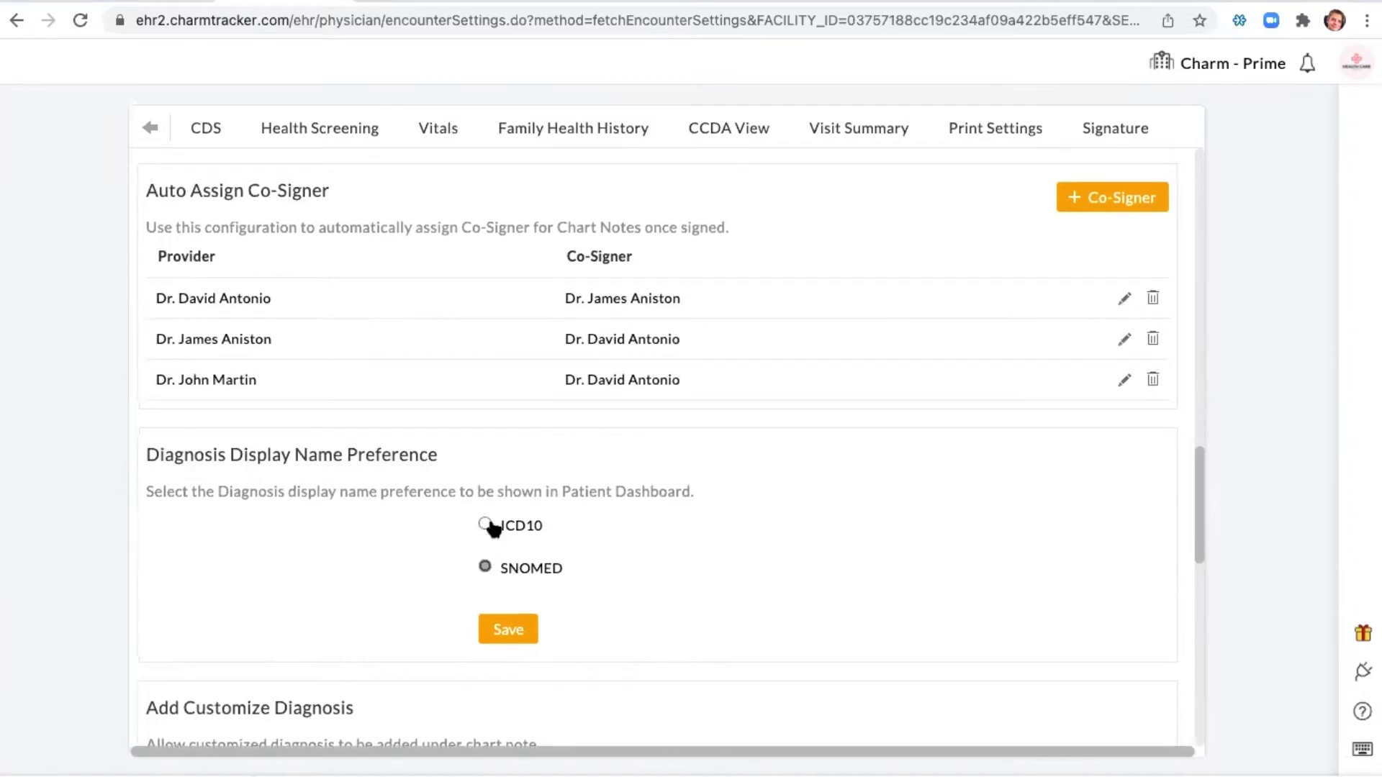
{"action": "left_click", "coordinate": [487, 523]}
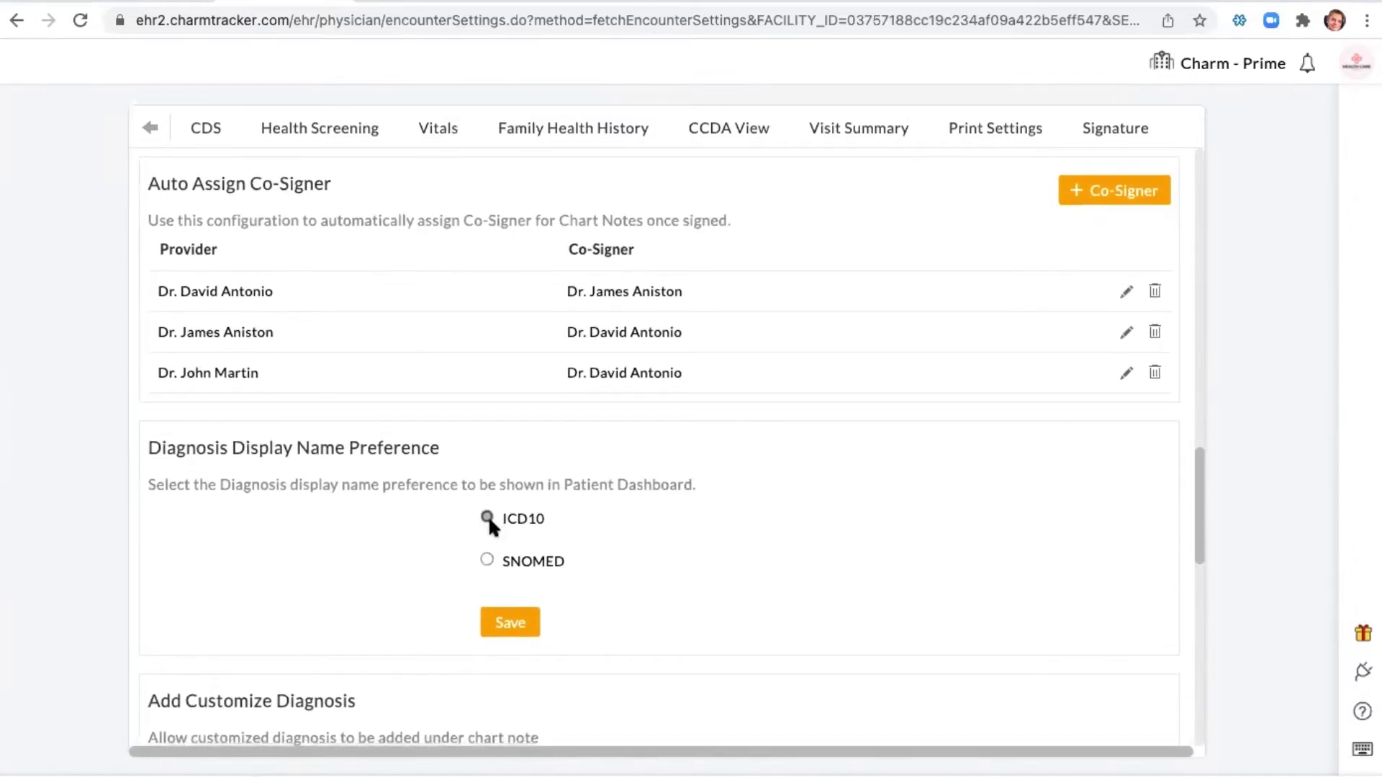
{"action": "left_click", "coordinate": [510, 620]}
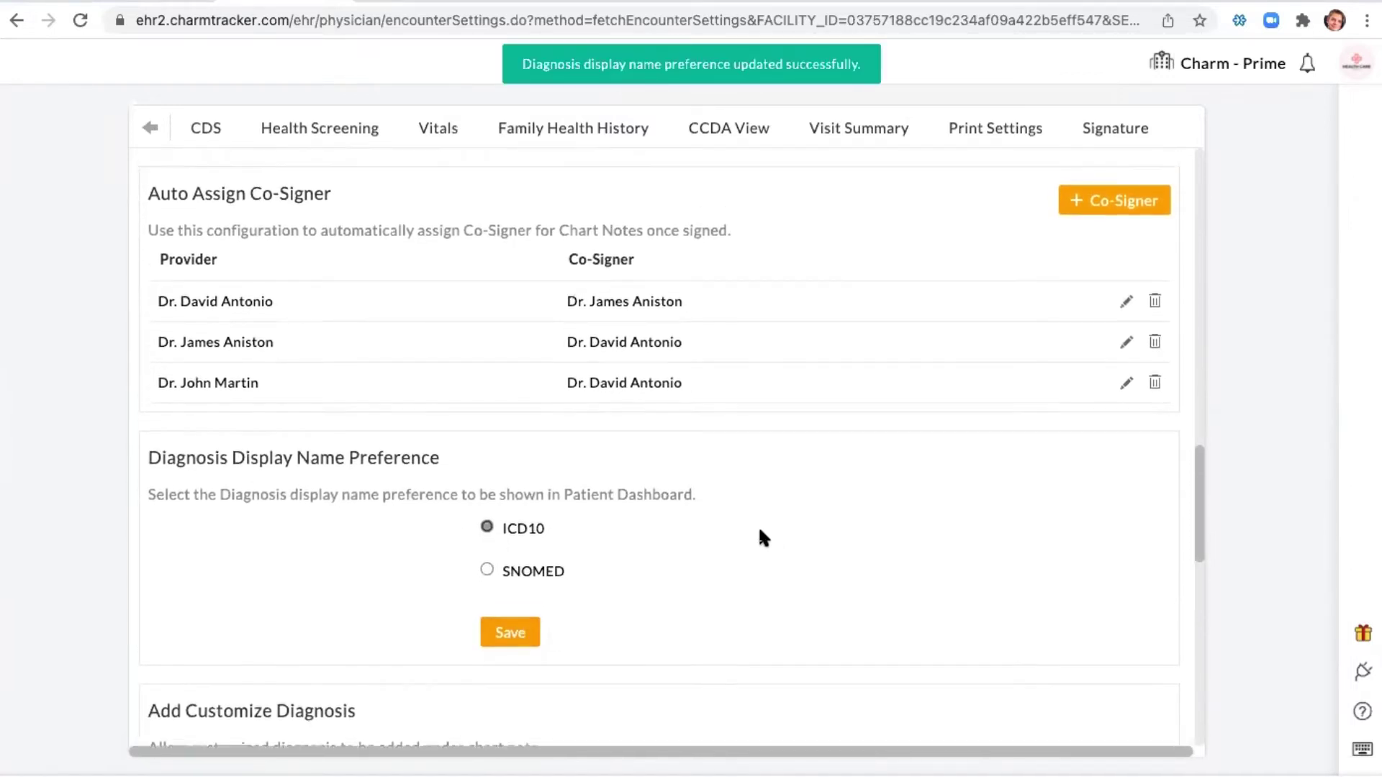
{"action": "scroll", "coordinate": [648, 561], "scroll_direction": "up", "scroll_amount": 6}
{"action": "left_click", "coordinate": [511, 536]}
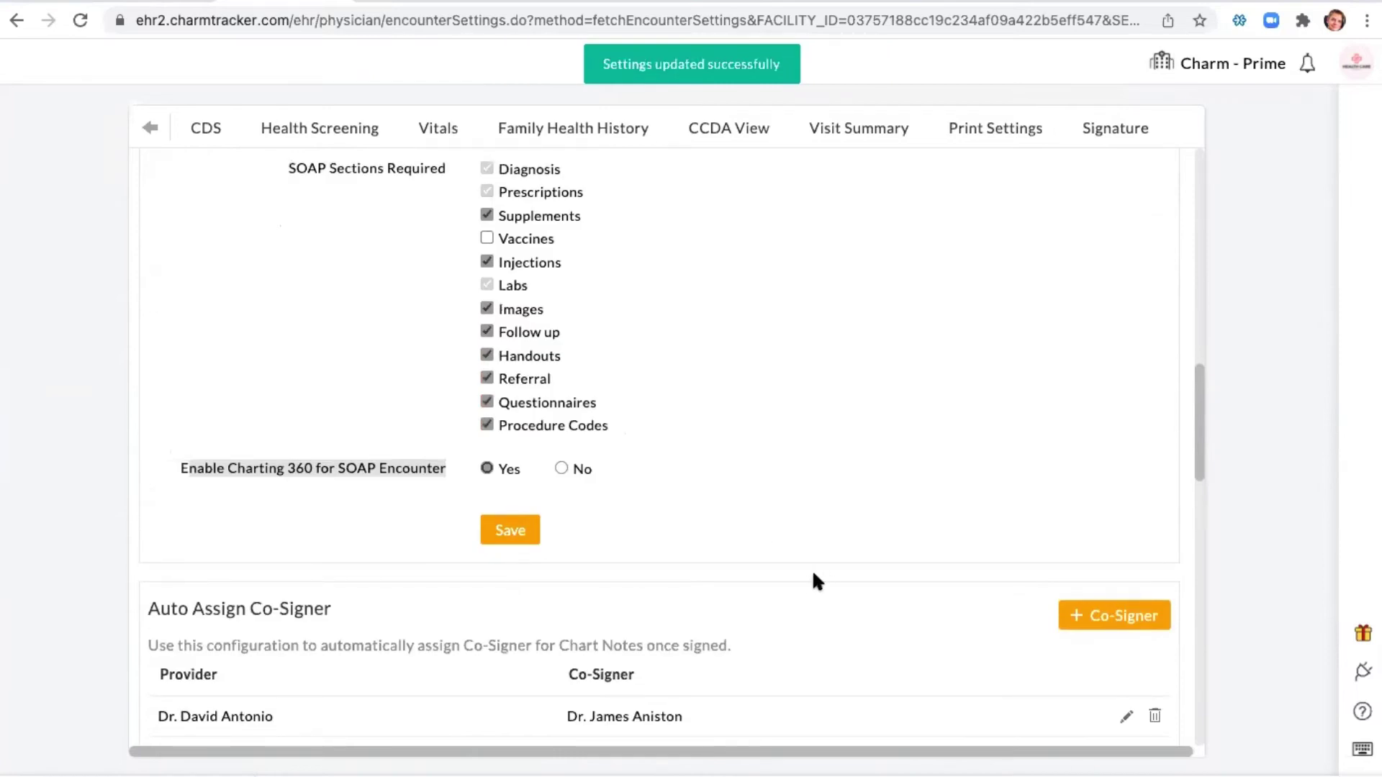
Review the signature settings and the chart note sections included in the Visit Summary shared with patients.
{"action": "scroll", "coordinate": [812, 569], "scroll_direction": "up", "scroll_amount": 8}
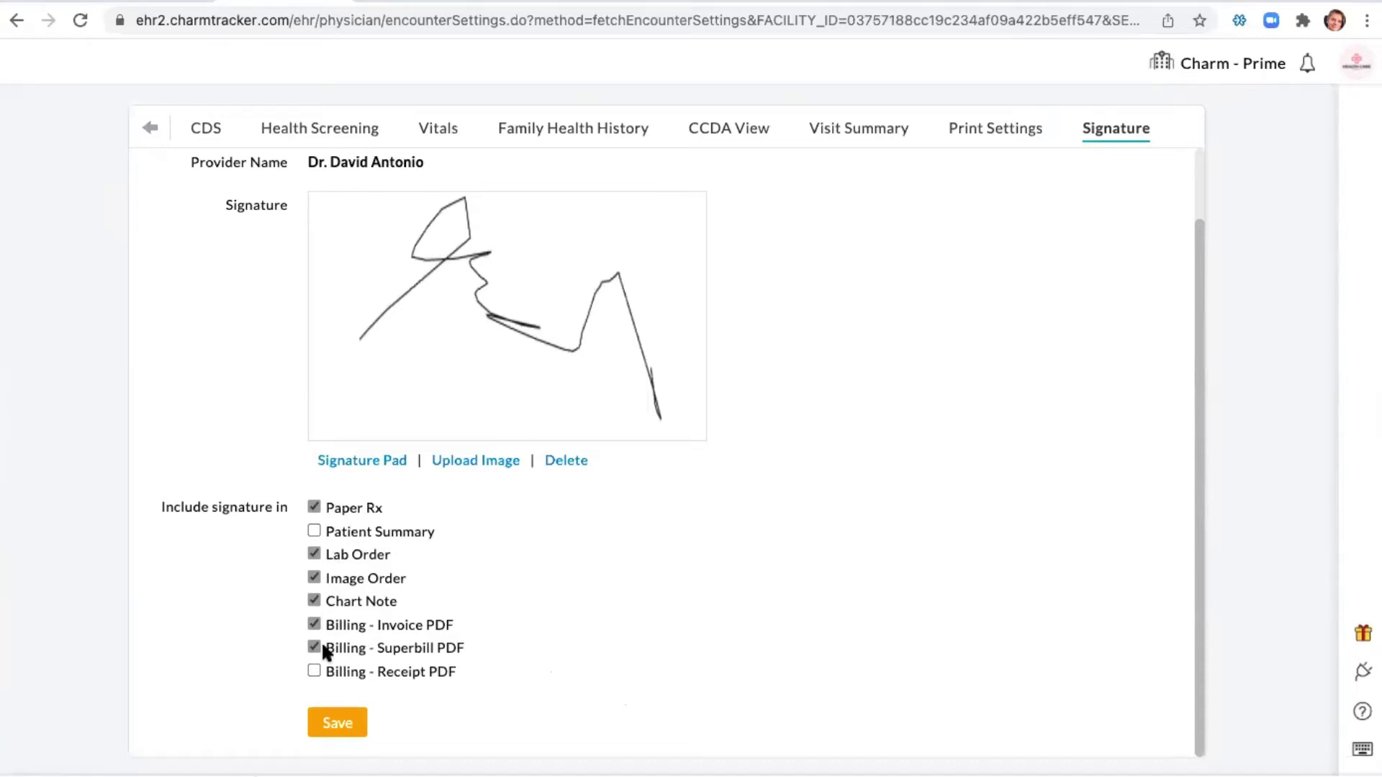
{"action": "left_click", "coordinate": [835, 131]}
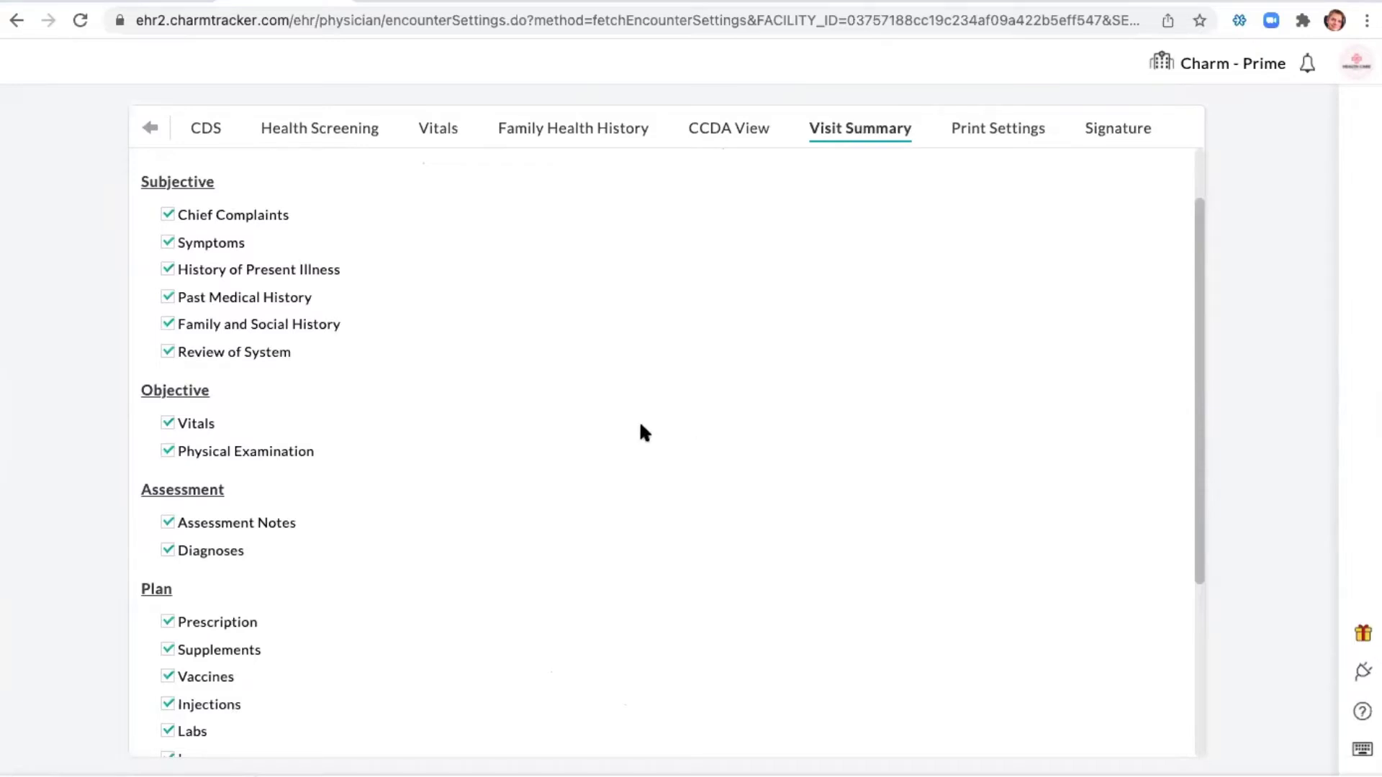
{"action": "scroll", "coordinate": [410, 403], "scroll_direction": "down", "scroll_amount": 3}
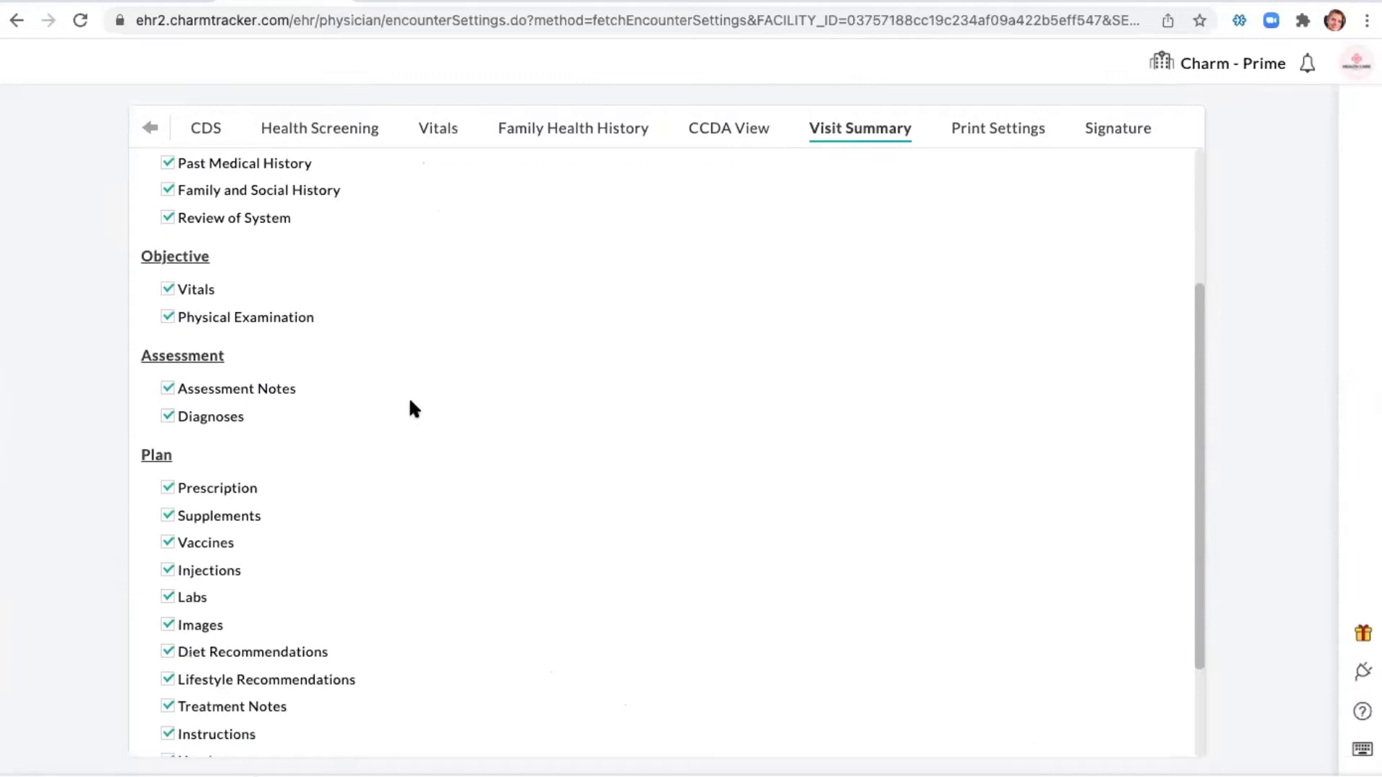
{"action": "scroll", "coordinate": [413, 409], "scroll_direction": "down", "scroll_amount": 2}
{"action": "scroll", "coordinate": [413, 409], "scroll_direction": "down", "scroll_amount": 2}
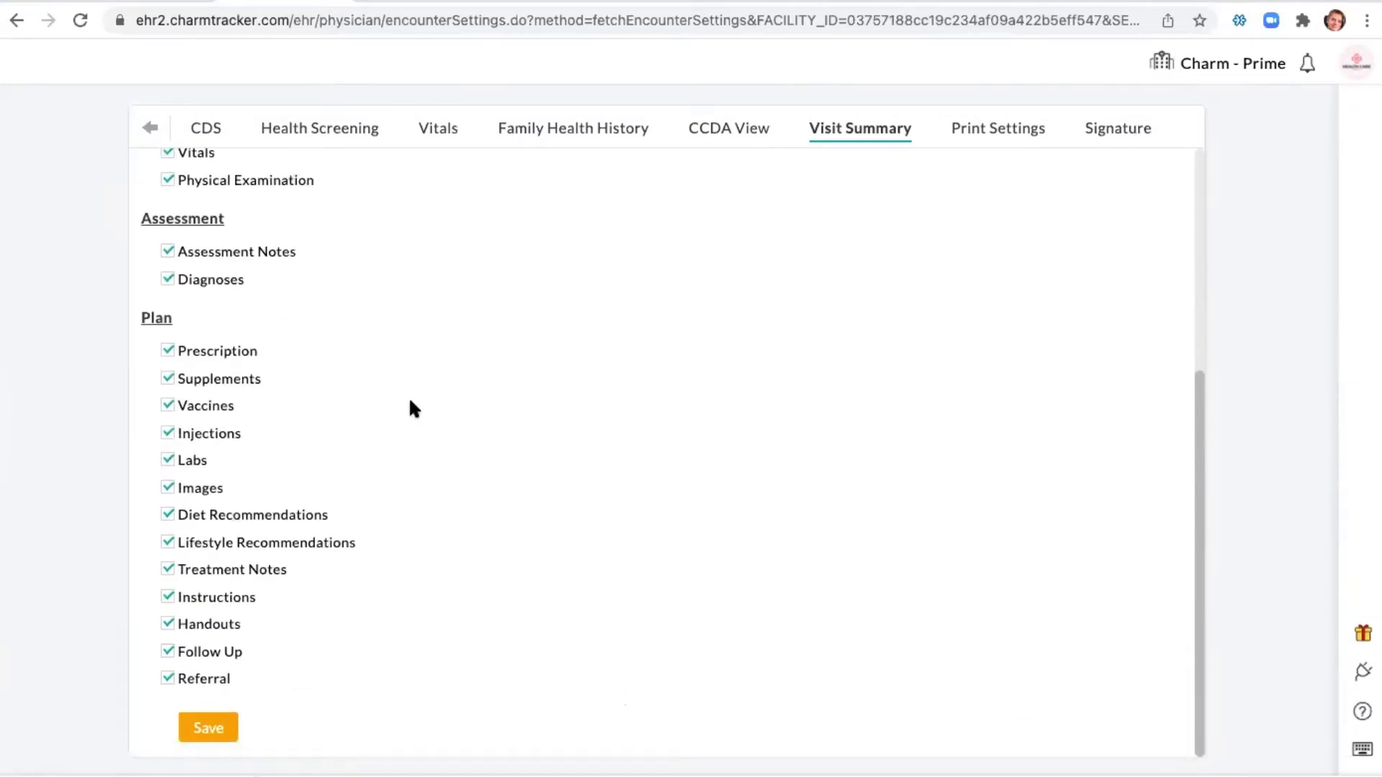
{"action": "scroll", "coordinate": [410, 404], "scroll_direction": "up", "scroll_amount": 5}
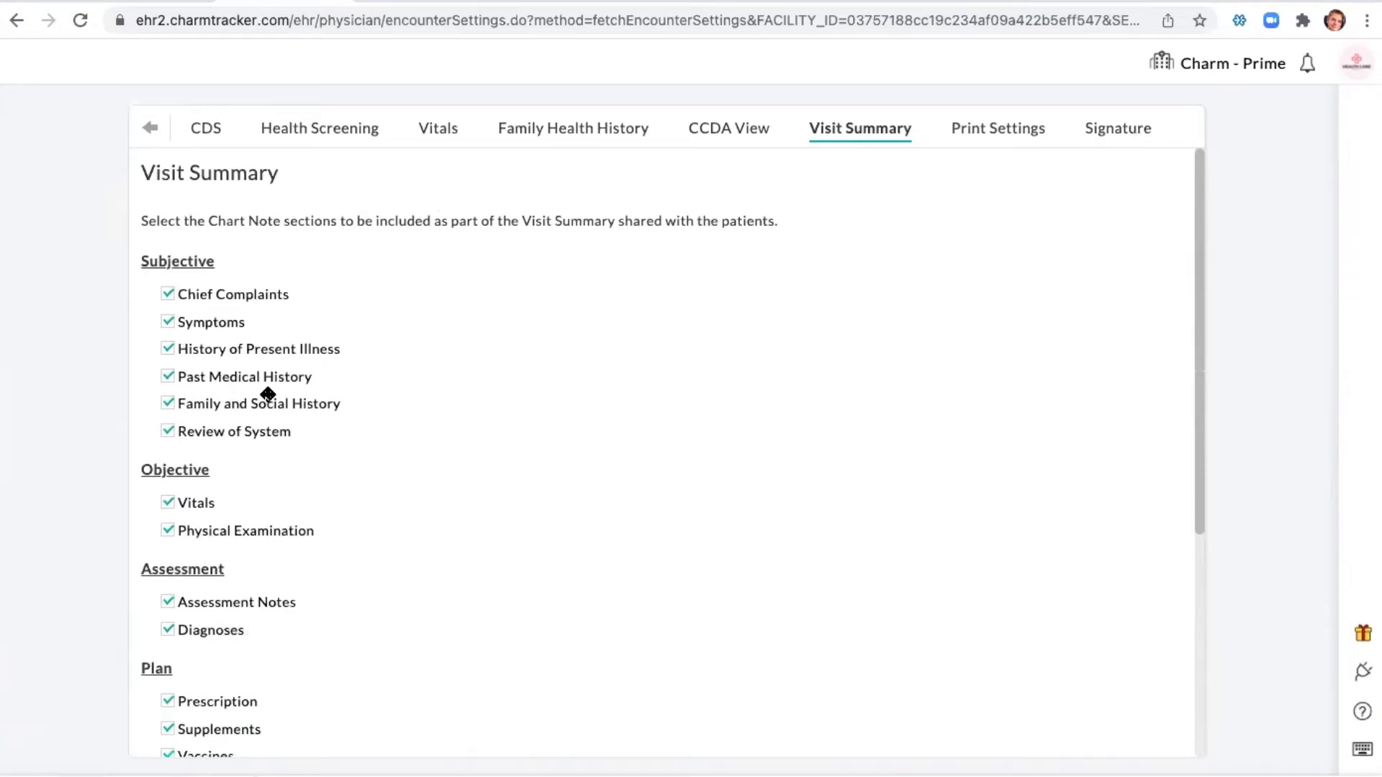
{"action": "scroll", "coordinate": [266, 392], "scroll_direction": "down", "scroll_amount": 2}
{"action": "scroll", "coordinate": [266, 400], "scroll_direction": "up", "scroll_amount": 2}
View the Vitals settings and the custom vitals list.
{"action": "left_click", "coordinate": [446, 131]}
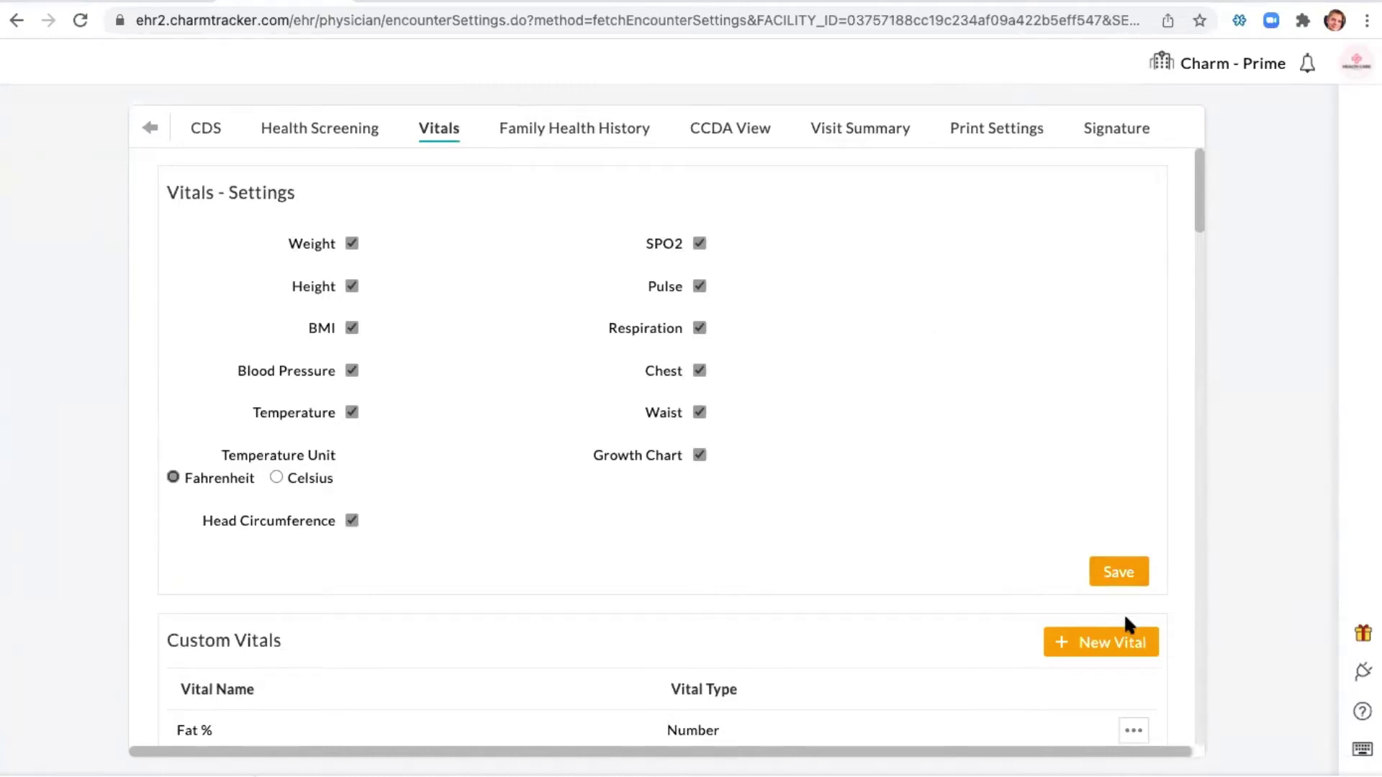
{"action": "scroll", "coordinate": [937, 525], "scroll_direction": "down", "scroll_amount": 5}
{"action": "scroll", "coordinate": [938, 525], "scroll_direction": "up", "scroll_amount": 5}
Return to the calendar and create a video consult encounter for the 12:30 pm patient's 60 minute follow up appointment.
{"action": "mouse_move", "coordinate": [1308, 24]}
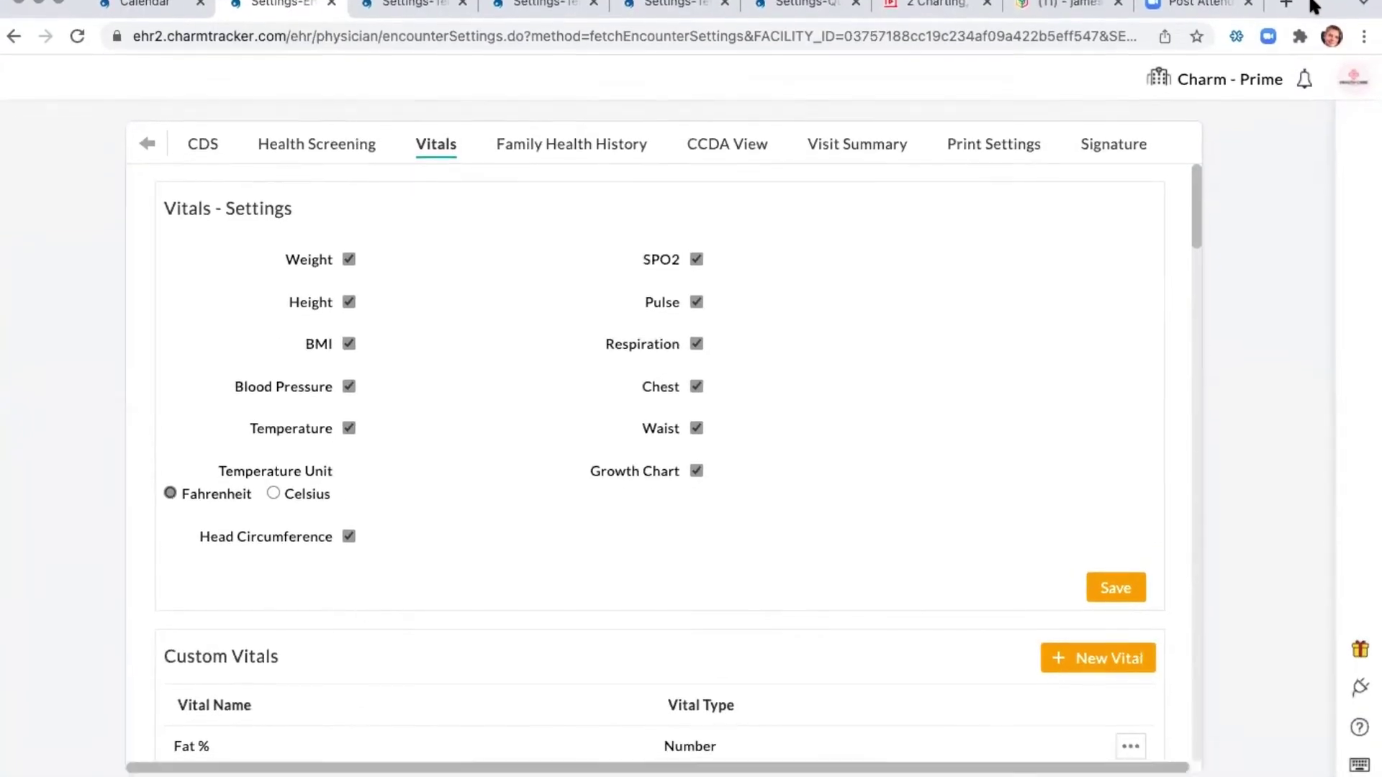
{"action": "left_click", "coordinate": [121, 5]}
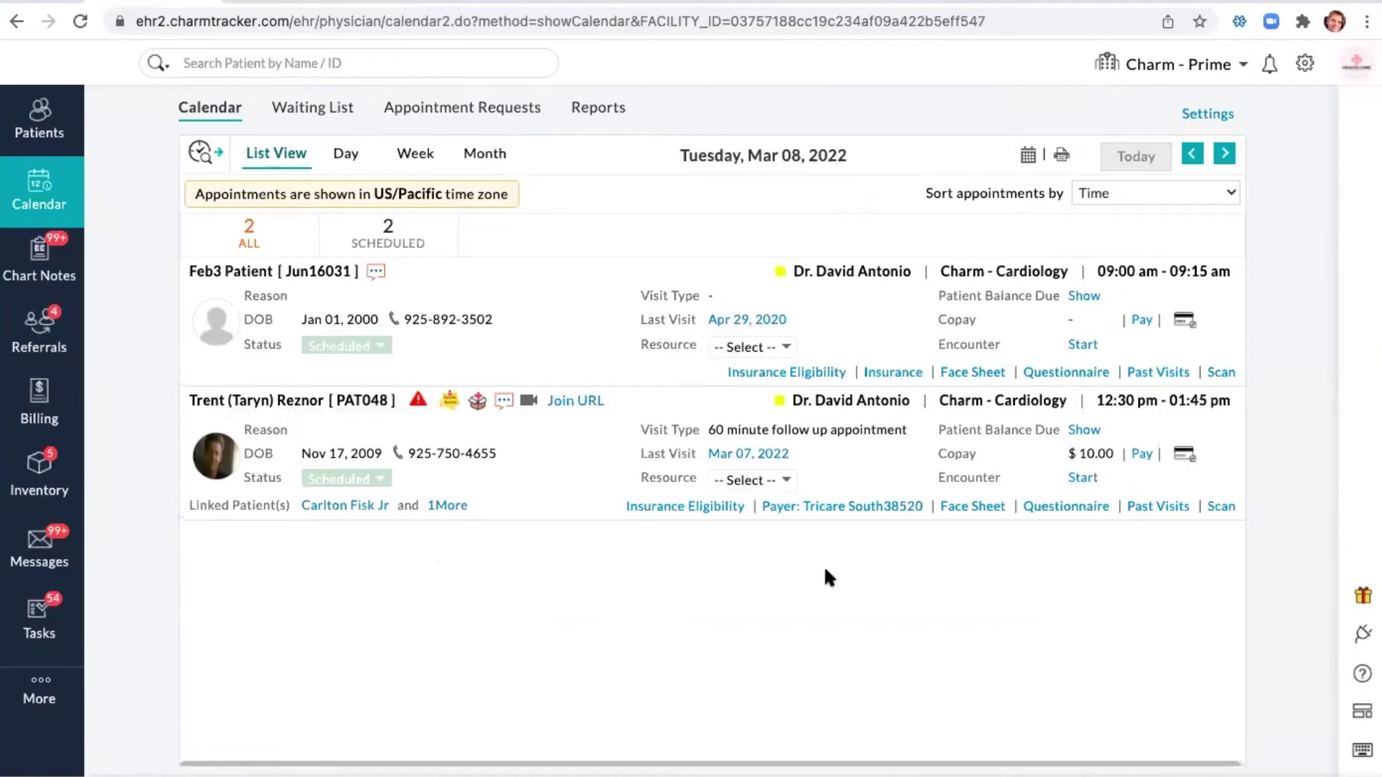
{"action": "left_click", "coordinate": [1083, 478]}
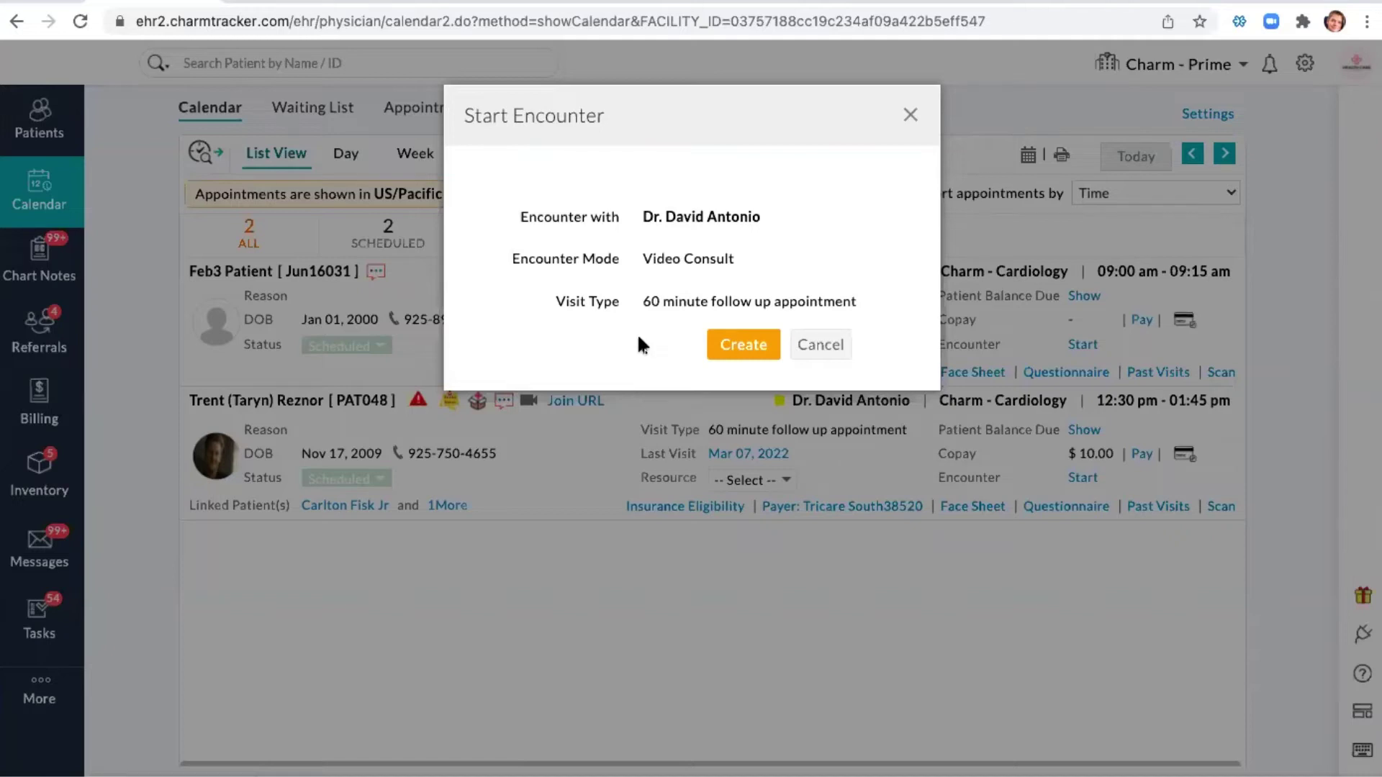
{"action": "left_click", "coordinate": [722, 344]}
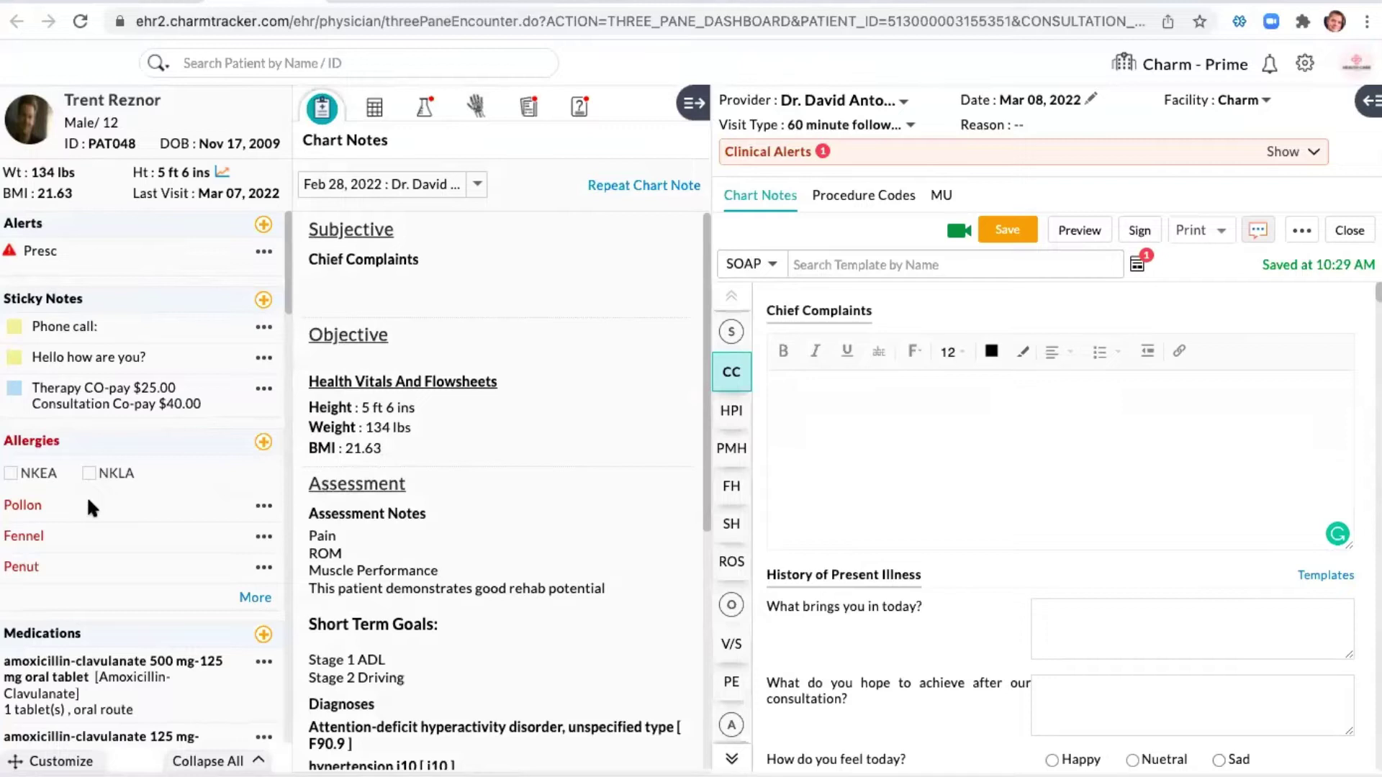
Look through the patient's allergies, medications, diagnoses and supplements in the encounter summary.
{"action": "scroll", "coordinate": [88, 504], "scroll_direction": "down", "scroll_amount": 2}
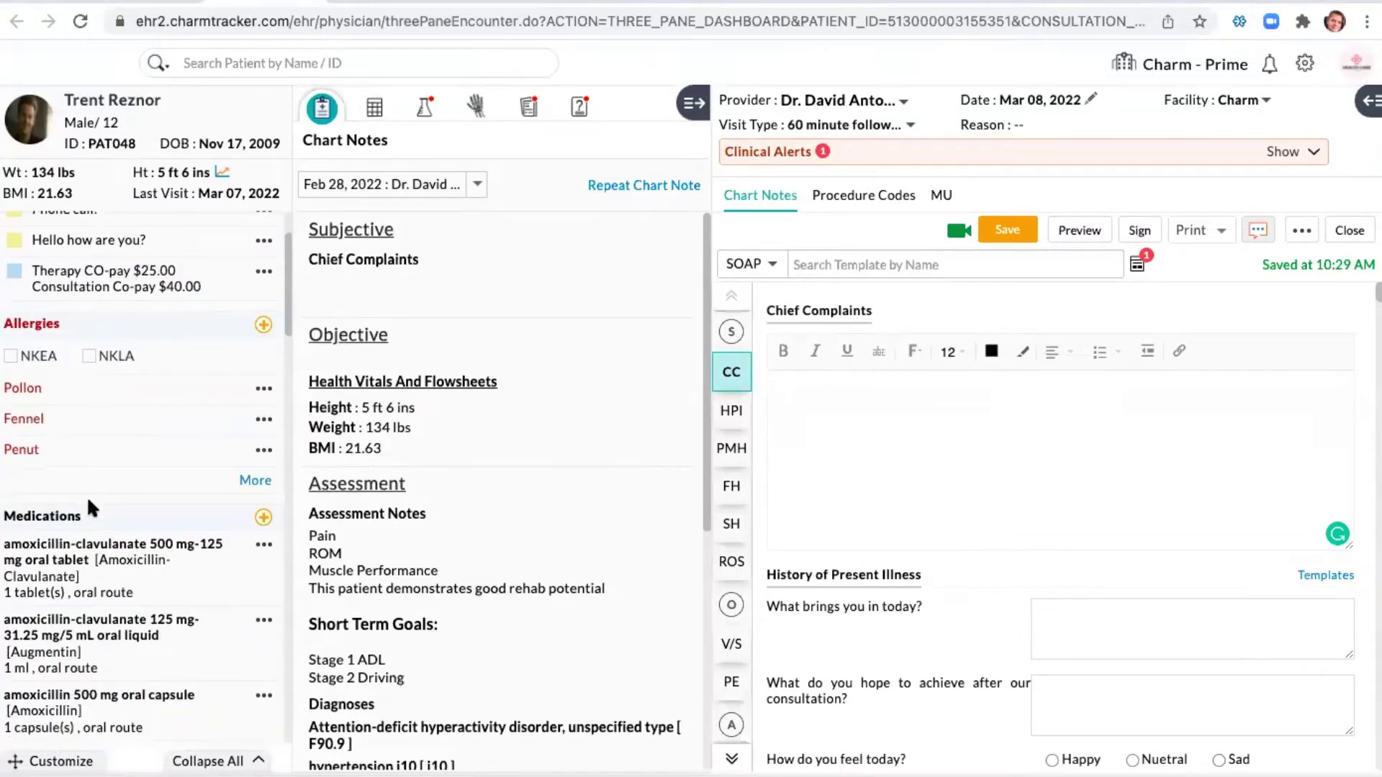
{"action": "scroll", "coordinate": [88, 502], "scroll_direction": "down", "scroll_amount": 1}
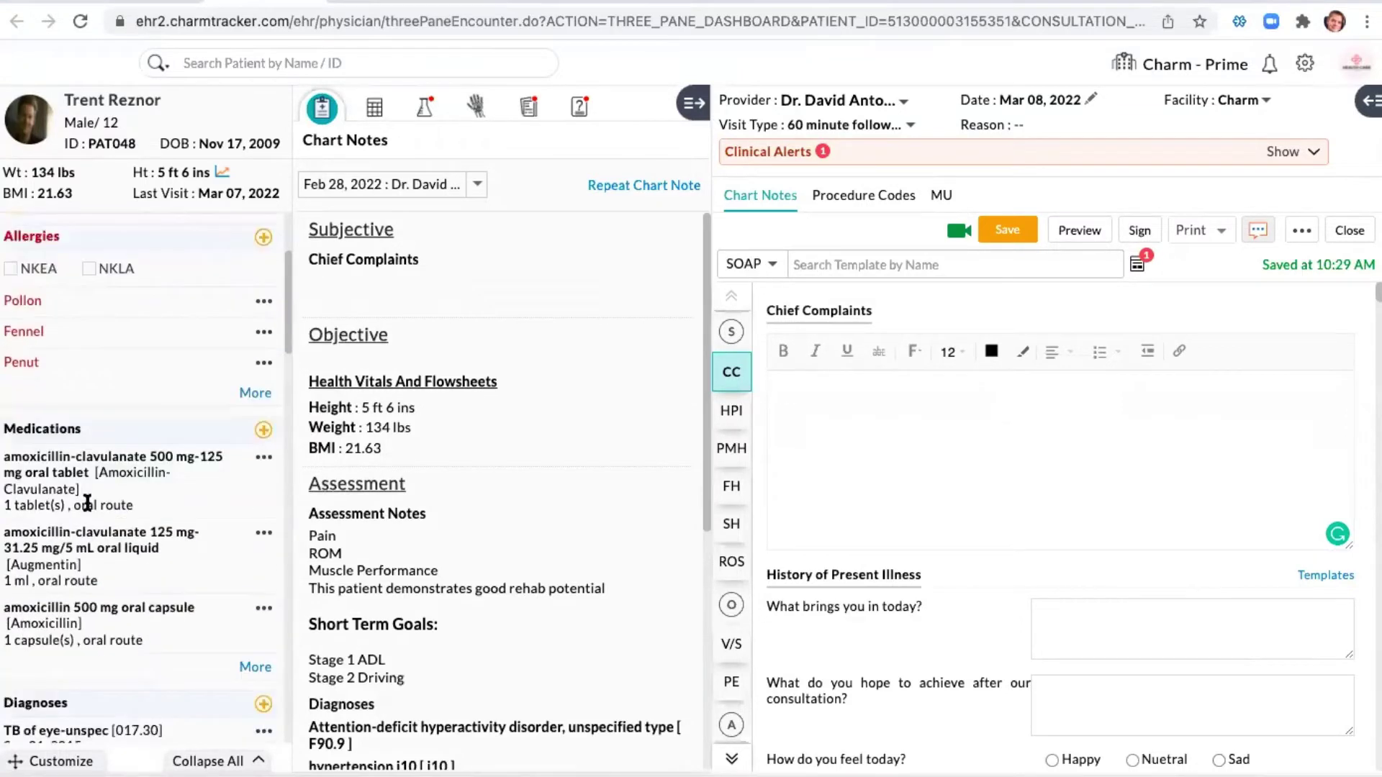
{"action": "scroll", "coordinate": [87, 503], "scroll_direction": "down", "scroll_amount": 1}
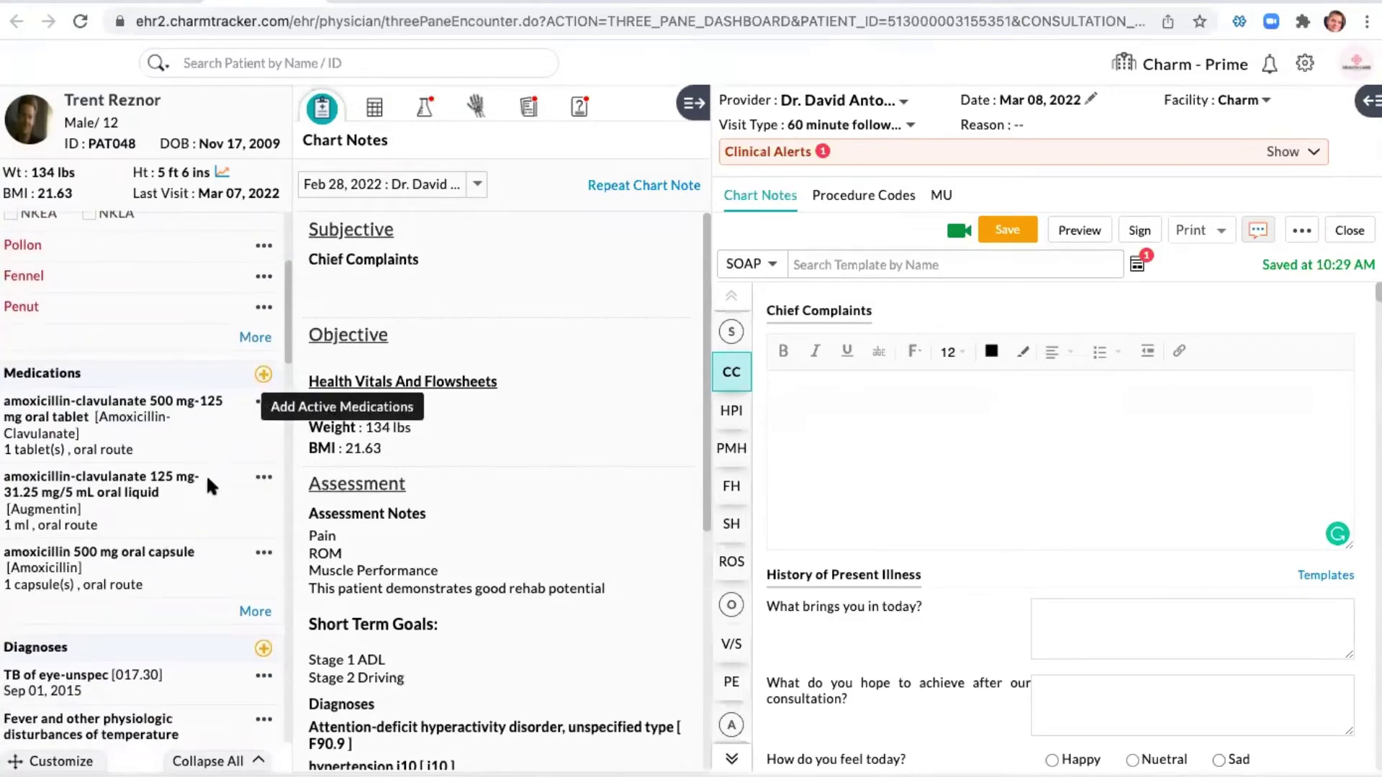
{"action": "scroll", "coordinate": [205, 478], "scroll_direction": "down", "scroll_amount": 2}
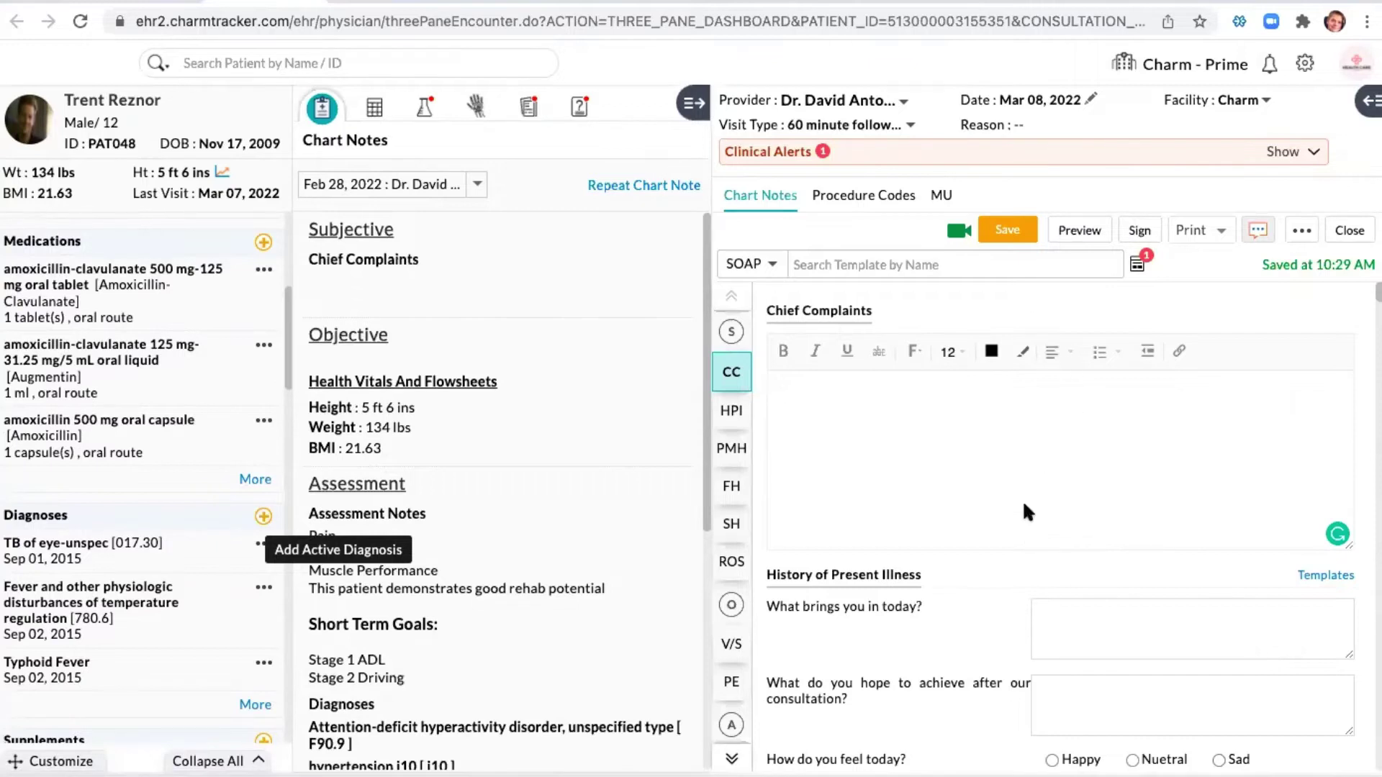
{"action": "scroll", "coordinate": [178, 374], "scroll_direction": "down", "scroll_amount": 3}
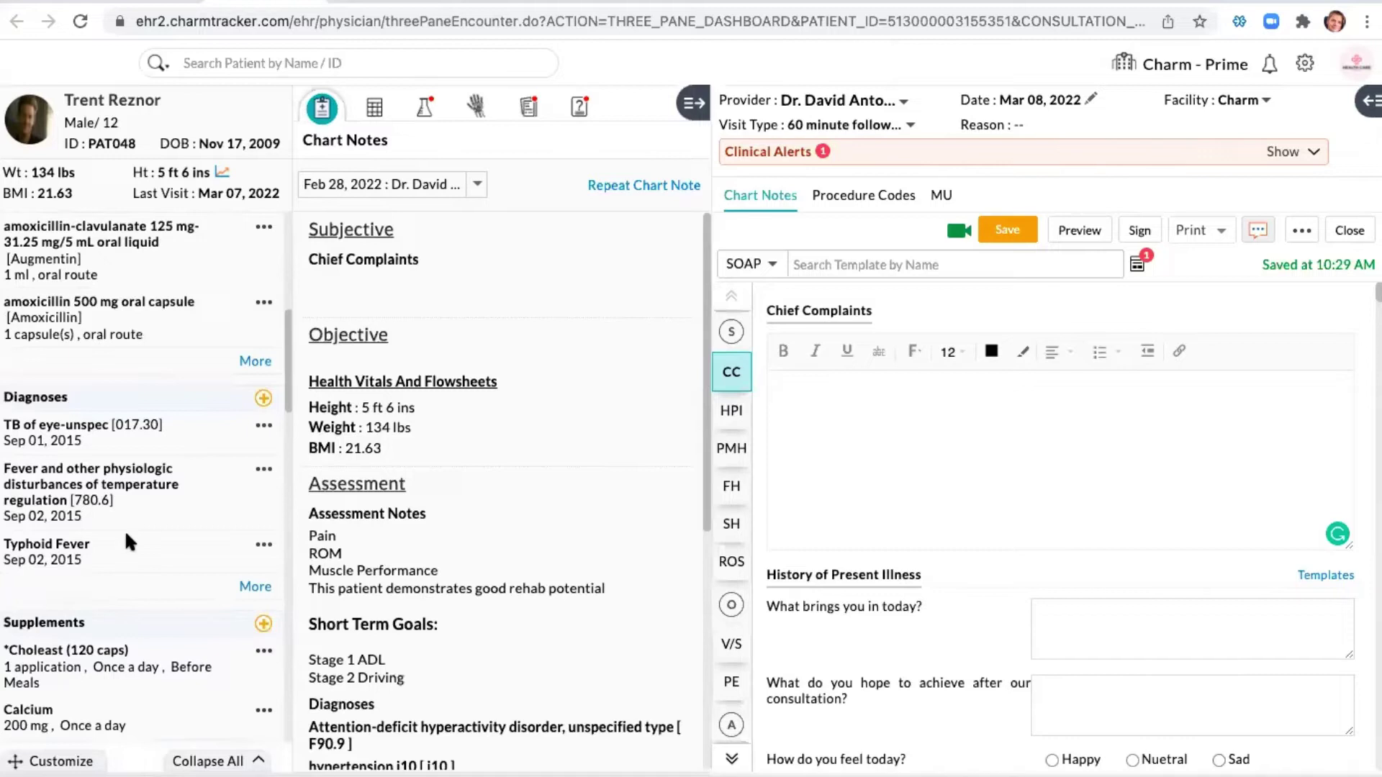
Expand the past chart notes, read the Feb 28, 2022 note and view the list of earlier notes.
{"action": "left_click", "coordinate": [694, 107]}
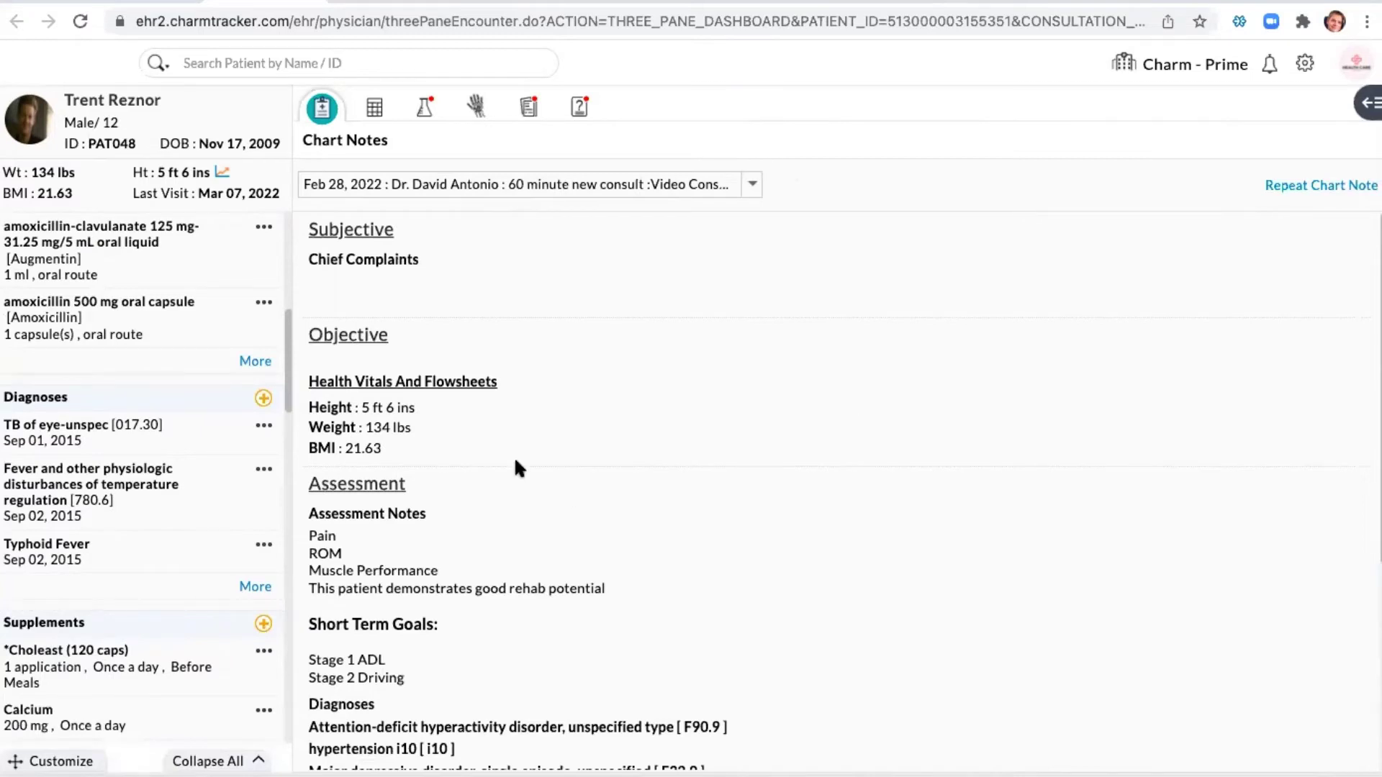
{"action": "scroll", "coordinate": [561, 467], "scroll_direction": "down", "scroll_amount": 5}
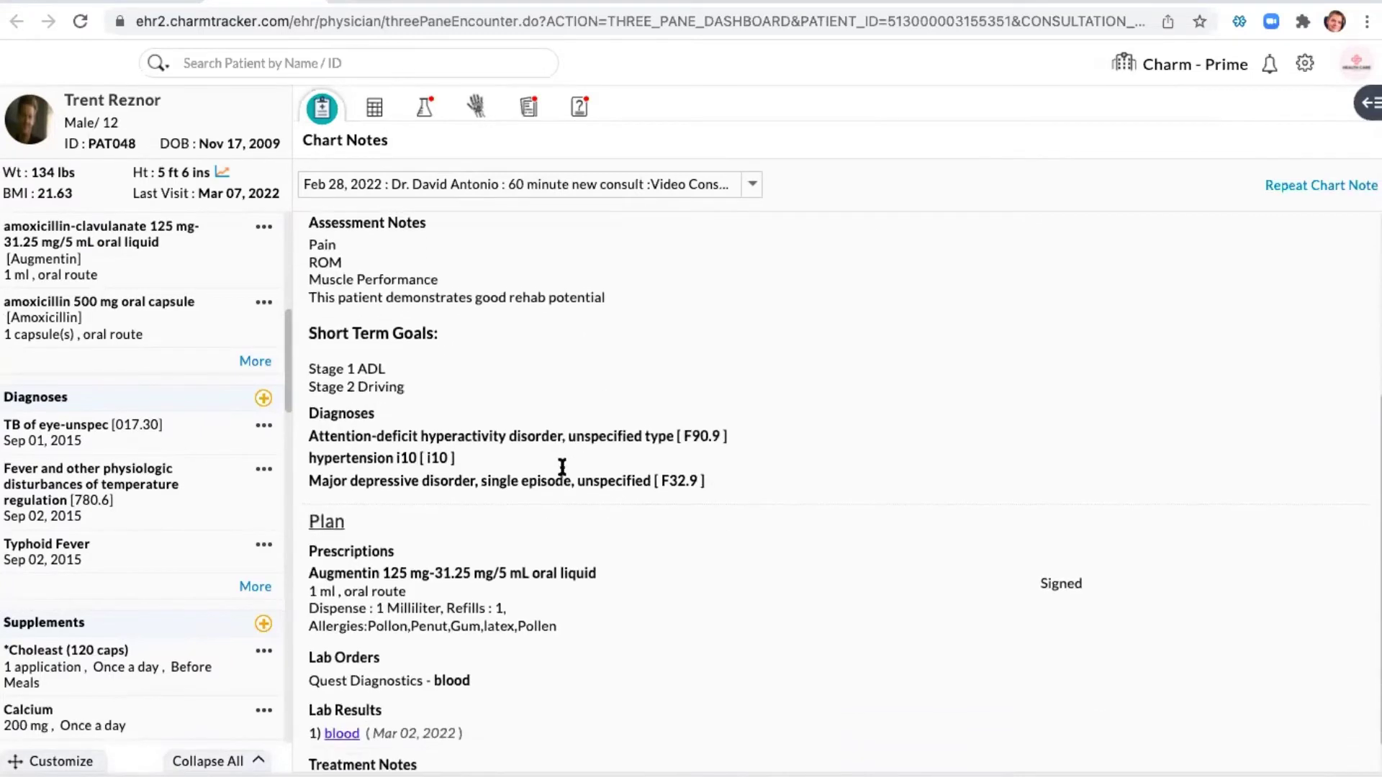
{"action": "scroll", "coordinate": [561, 464], "scroll_direction": "up", "scroll_amount": 5}
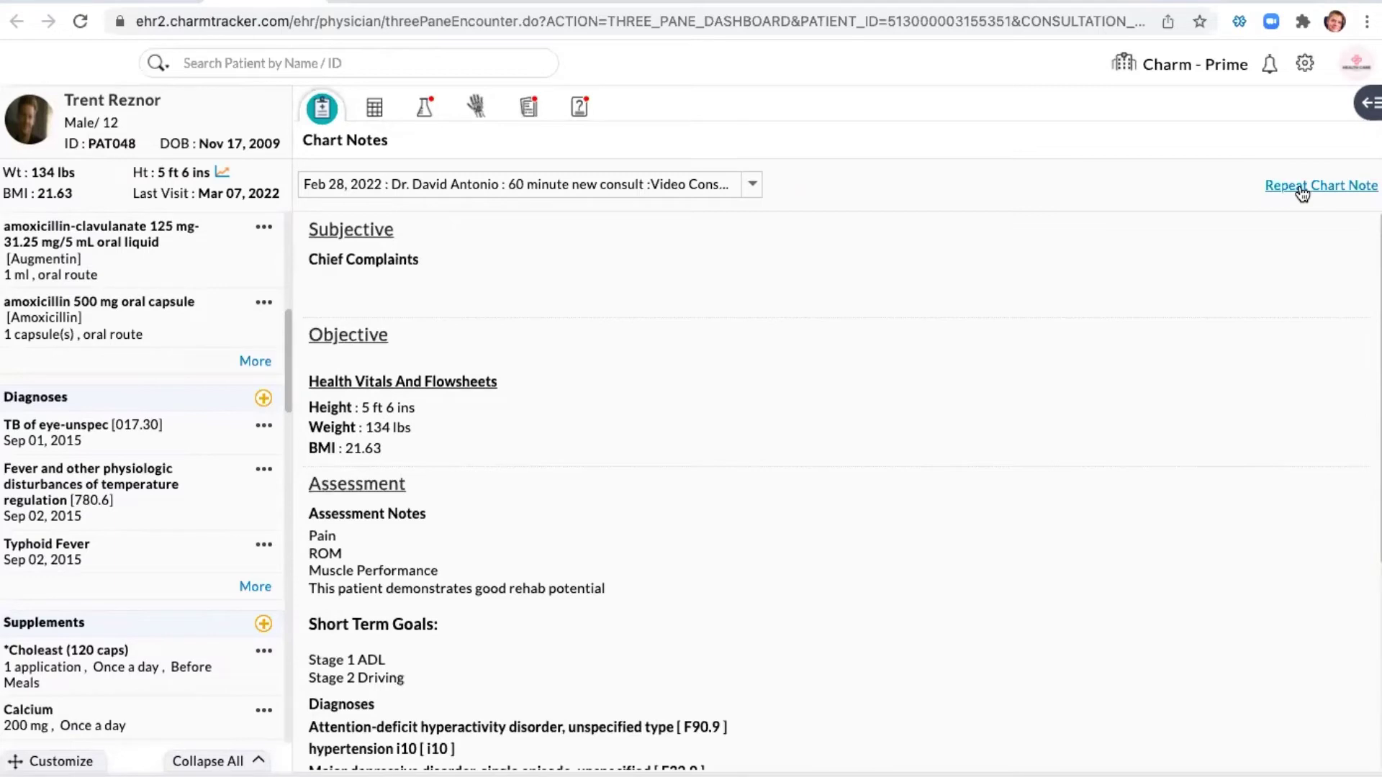
{"action": "left_click", "coordinate": [752, 186]}
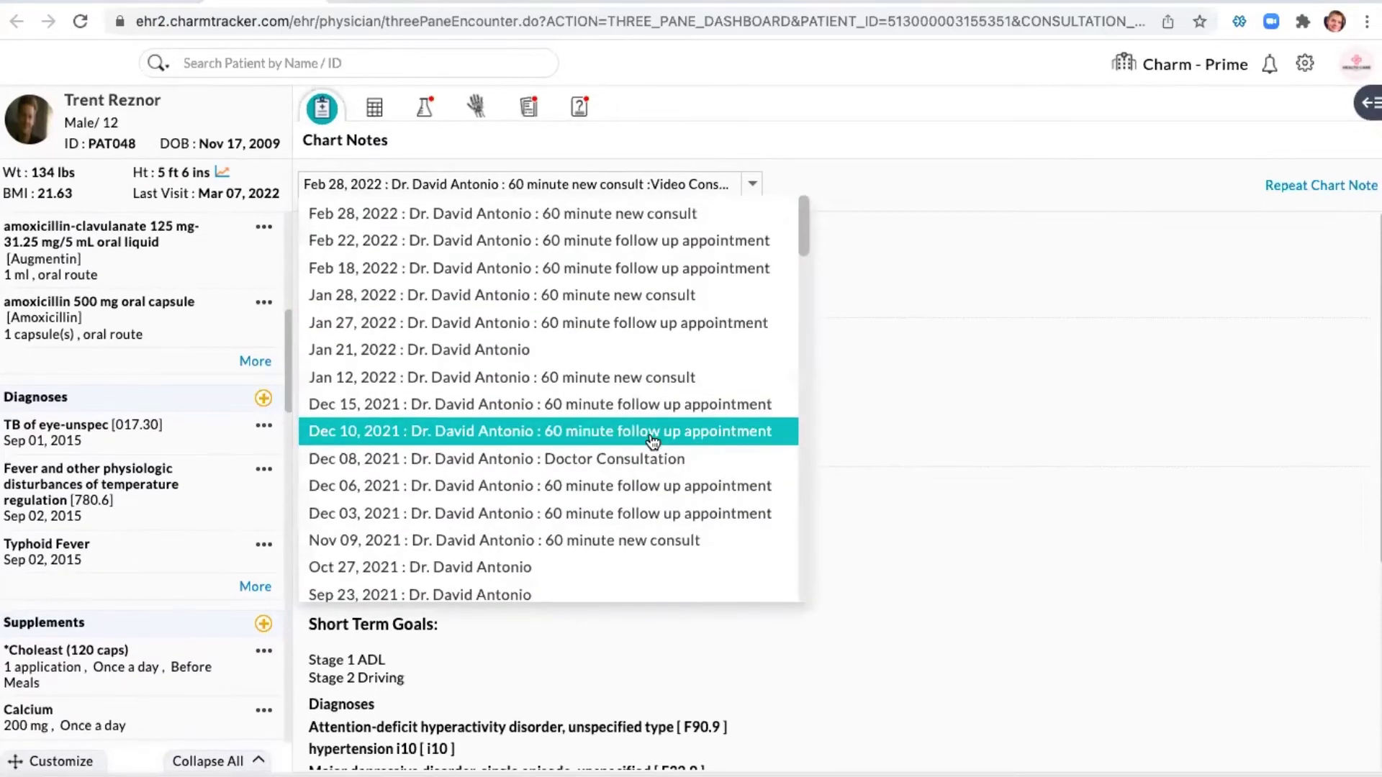
{"action": "left_click", "coordinate": [938, 188]}
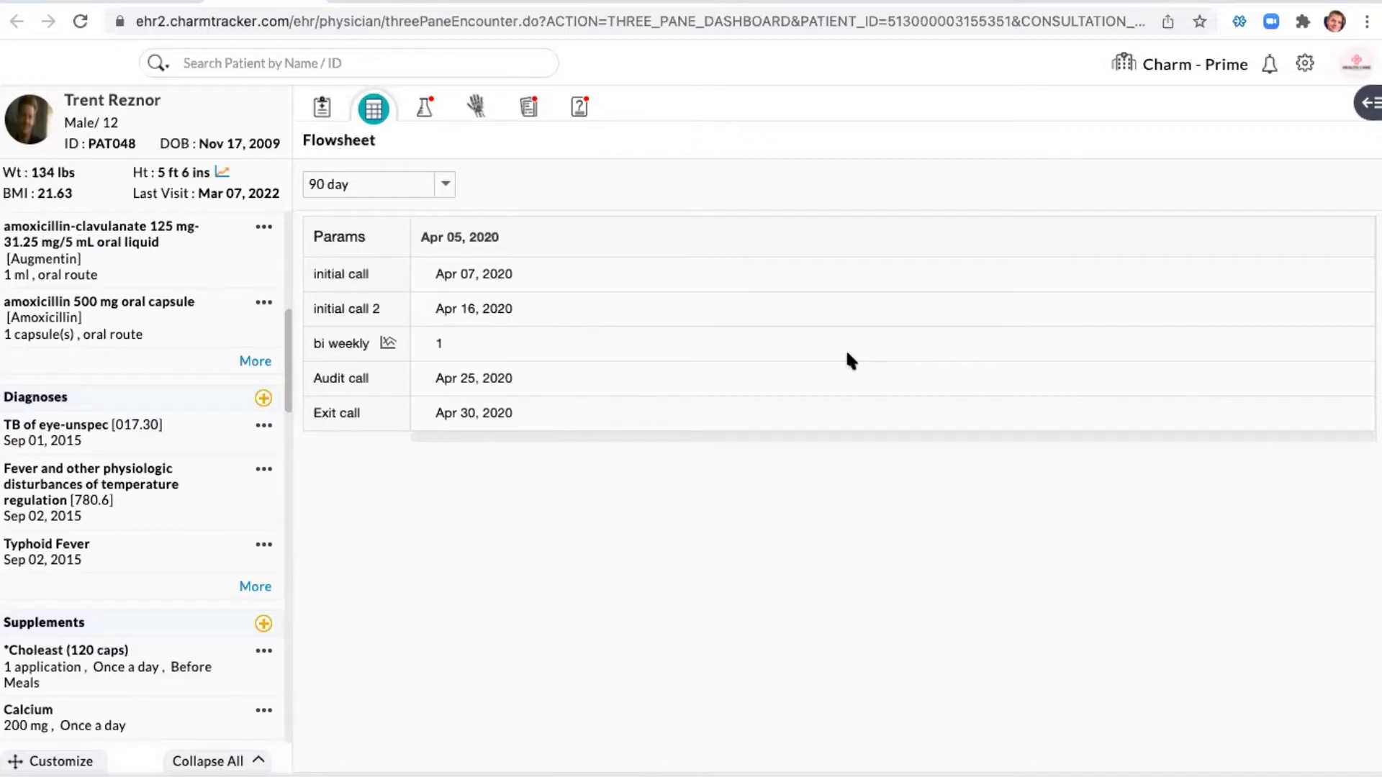
Display the Qs Score flowsheet and look along its dated Gad 7 and PHQ - 9 scores.
{"action": "left_click", "coordinate": [446, 185]}
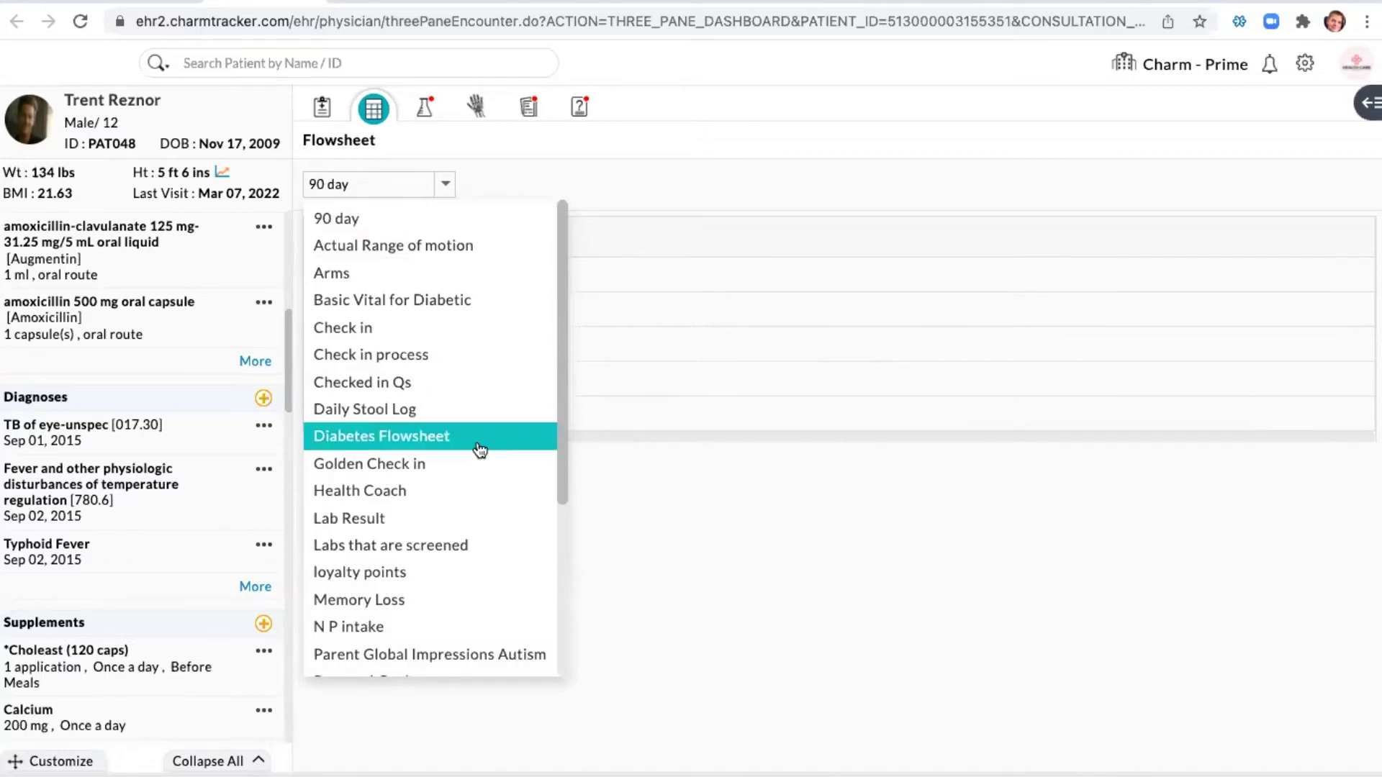
{"action": "scroll", "coordinate": [478, 446], "scroll_direction": "down", "scroll_amount": 2}
{"action": "scroll", "coordinate": [478, 446], "scroll_direction": "down", "scroll_amount": 3}
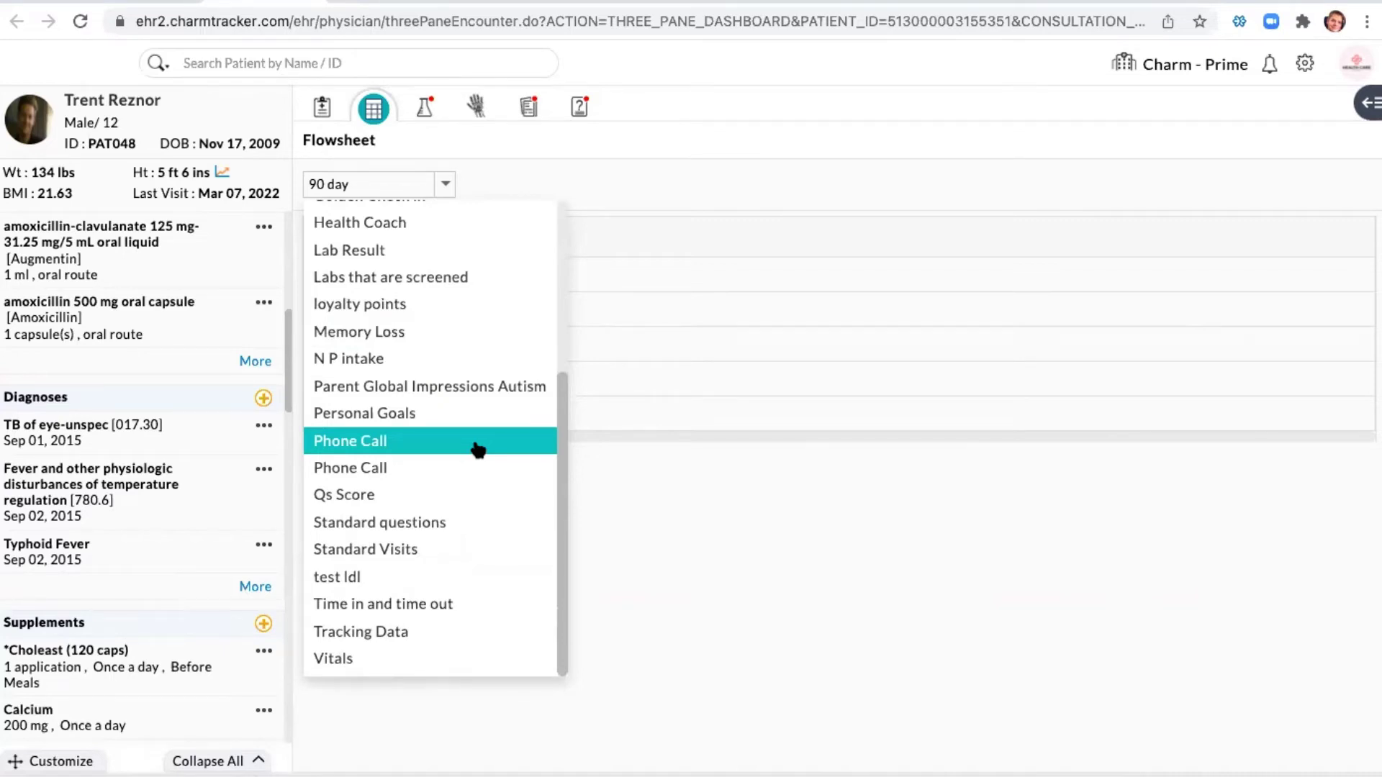
{"action": "left_click", "coordinate": [447, 500]}
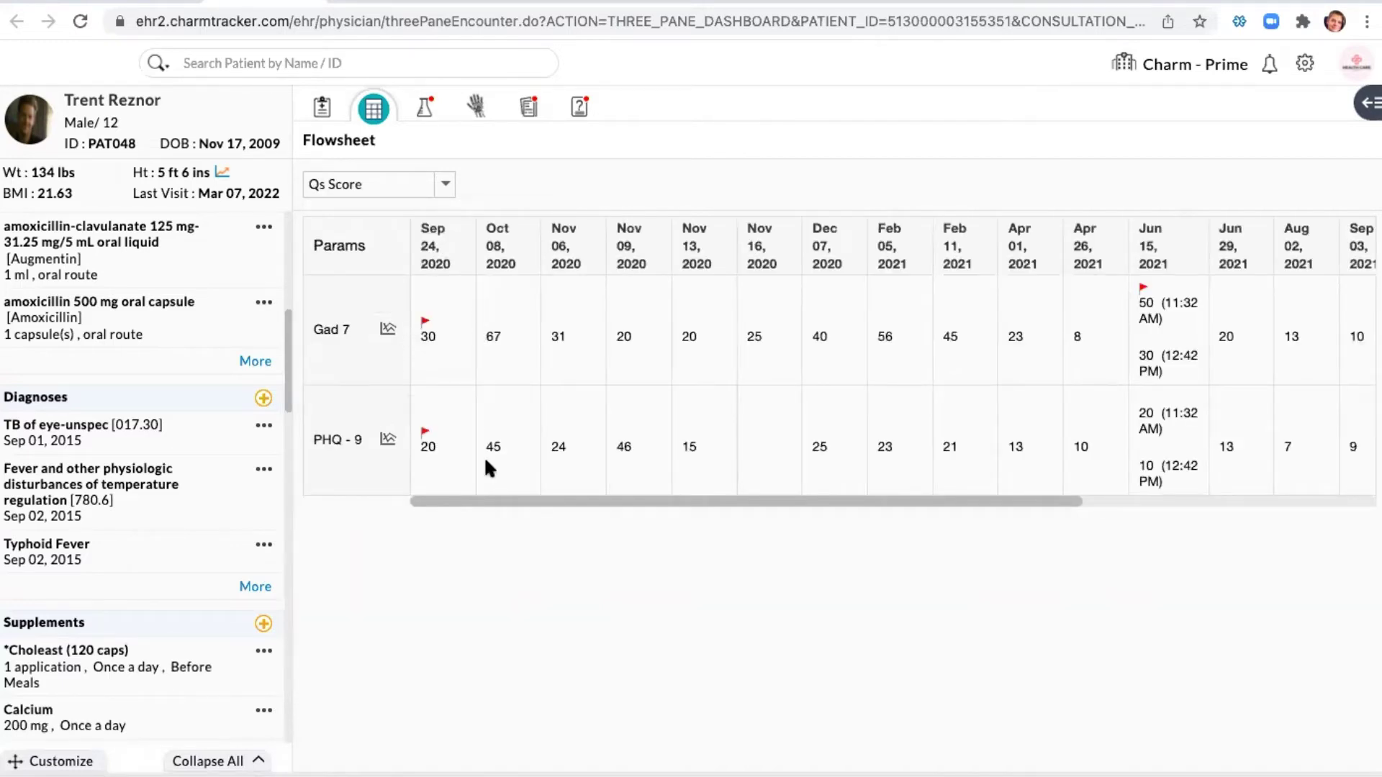
{"action": "left_click_drag", "start_coordinate": [531, 503], "coordinate": [483, 498]}
View the patient's labs and documents, and read the completed ChARM questionnaire from personal details through supplements.
{"action": "left_click", "coordinate": [425, 107]}
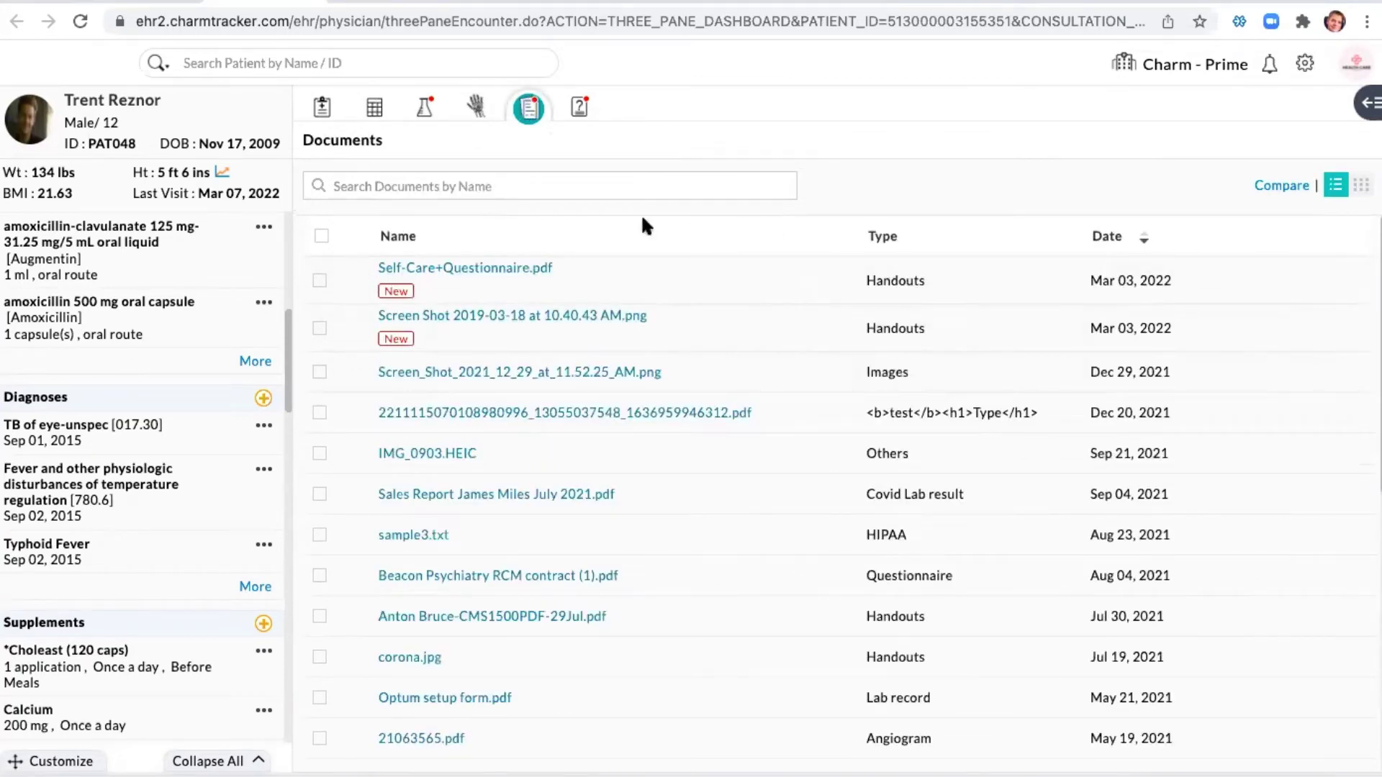
{"action": "left_click", "coordinate": [580, 111]}
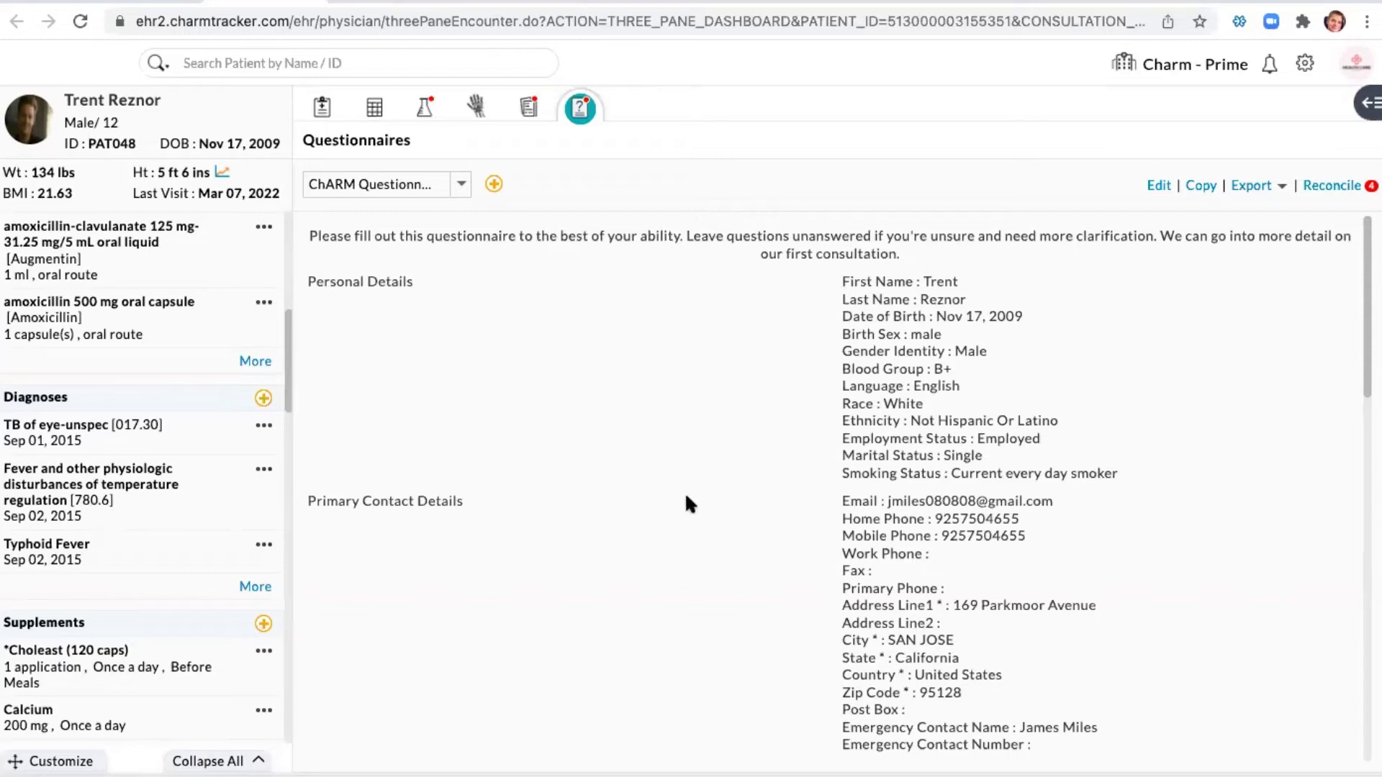
{"action": "scroll", "coordinate": [685, 497], "scroll_direction": "down", "scroll_amount": 6}
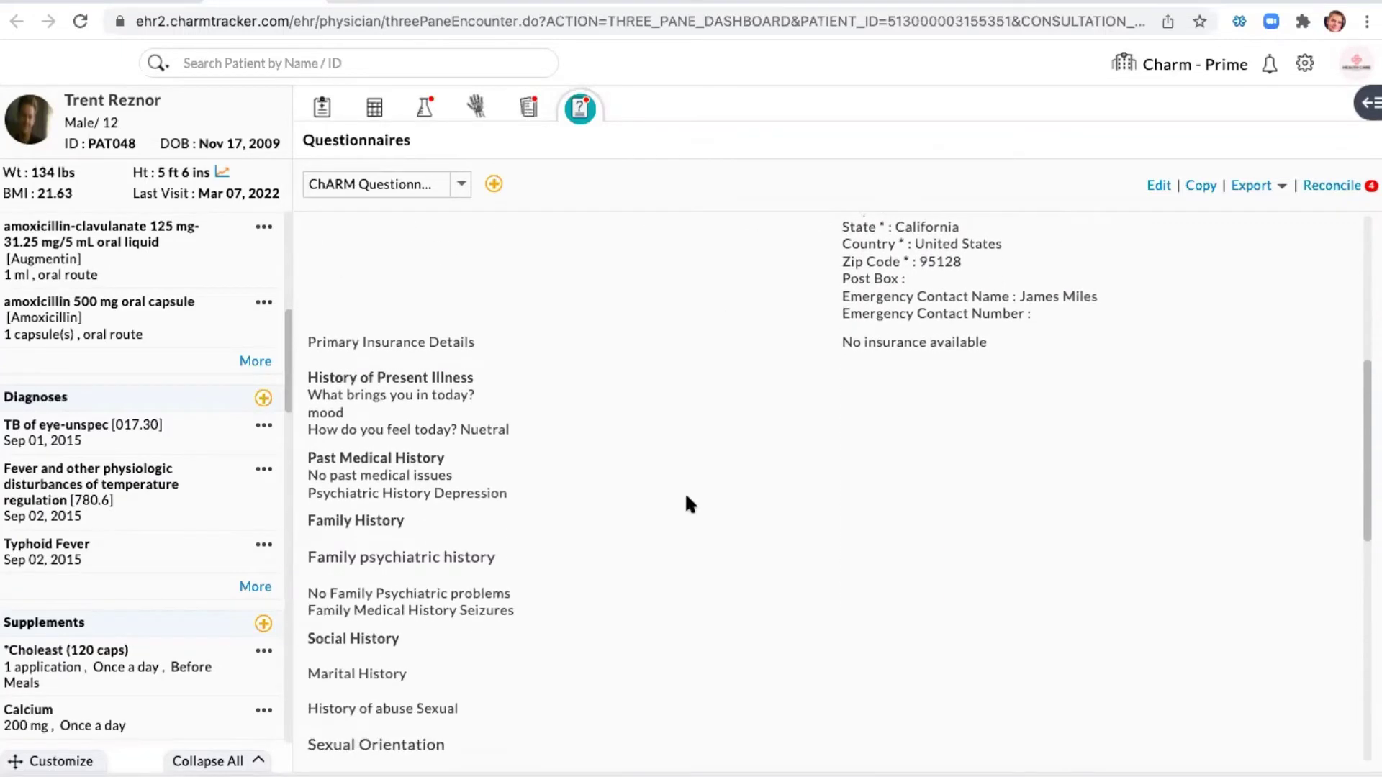
{"action": "scroll", "coordinate": [686, 496], "scroll_direction": "down", "scroll_amount": 3}
{"action": "scroll", "coordinate": [686, 497], "scroll_direction": "down", "scroll_amount": 3}
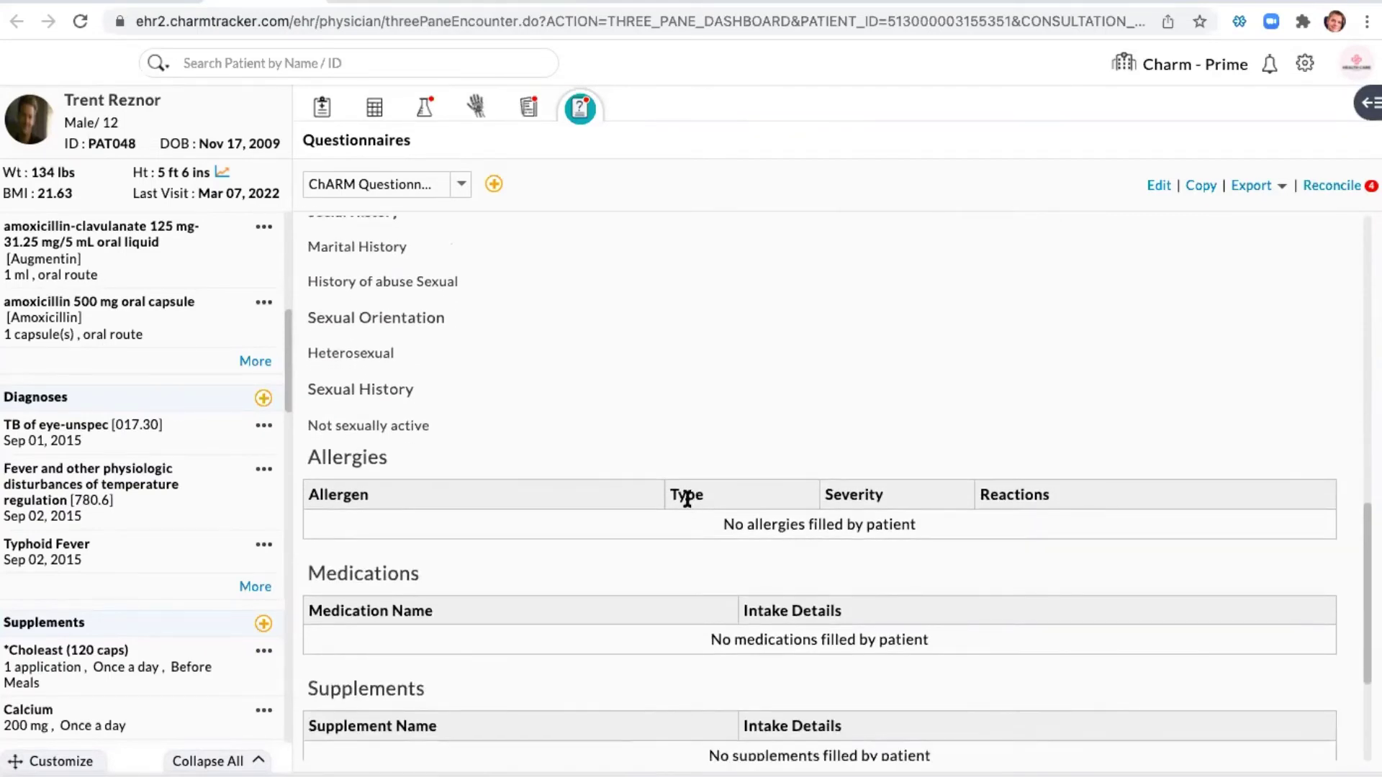
{"action": "scroll", "coordinate": [687, 498], "scroll_direction": "up", "scroll_amount": 13}
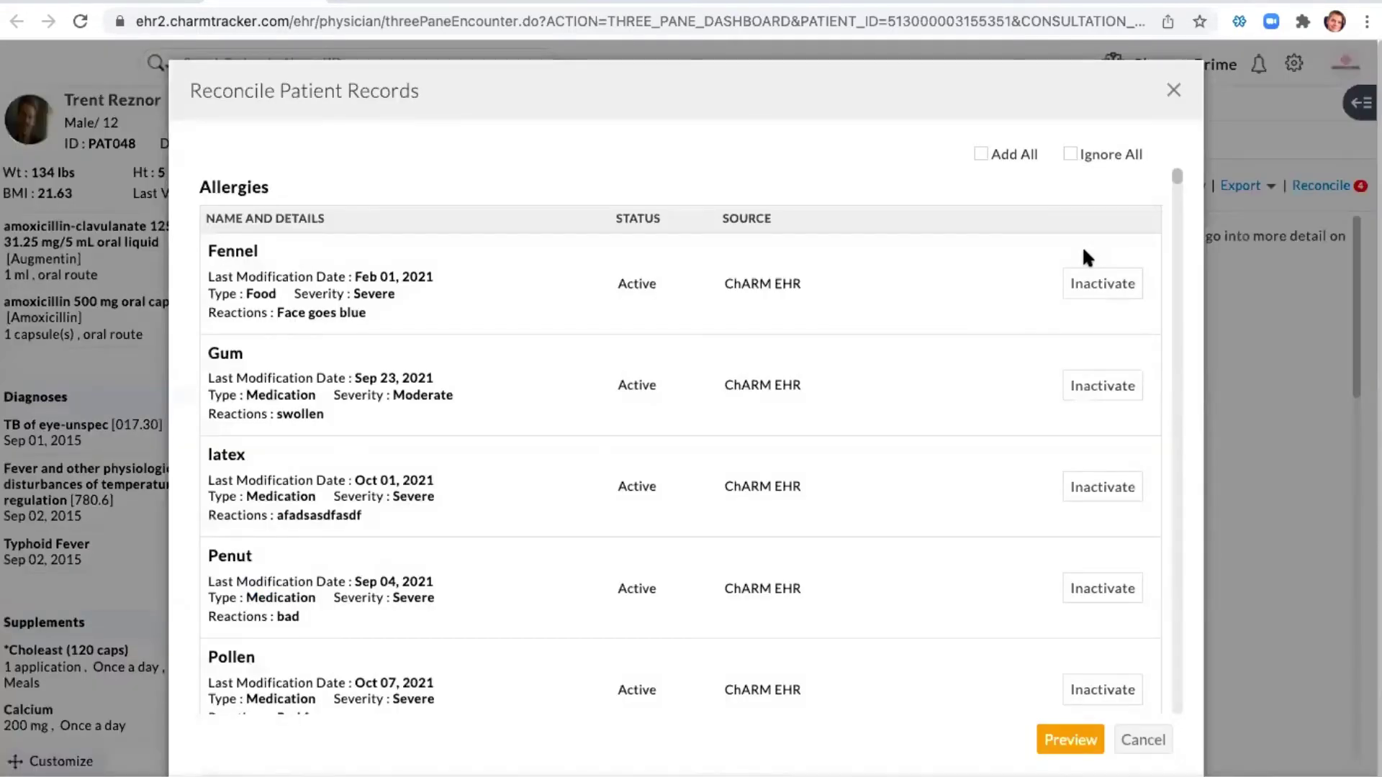
Reconcile the questionnaire with the patient's records by reviewing all sections, adding all entries, previewing the result and saving it.
{"action": "scroll", "coordinate": [793, 446], "scroll_direction": "down", "scroll_amount": 4}
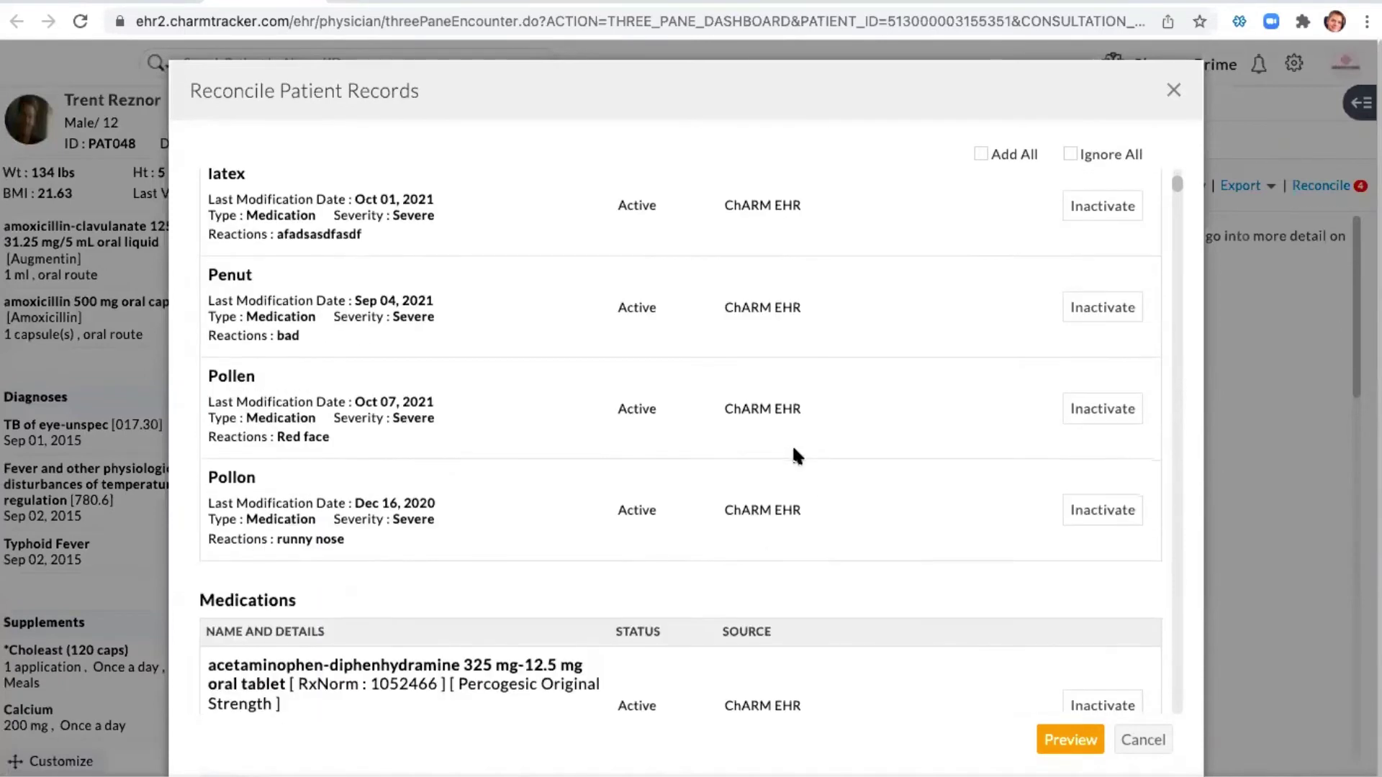
{"action": "scroll", "coordinate": [793, 449], "scroll_direction": "down", "scroll_amount": 10}
{"action": "scroll", "coordinate": [792, 443], "scroll_direction": "down", "scroll_amount": 10}
{"action": "left_click_drag", "start_coordinate": [1173, 243], "coordinate": [1169, 695]}
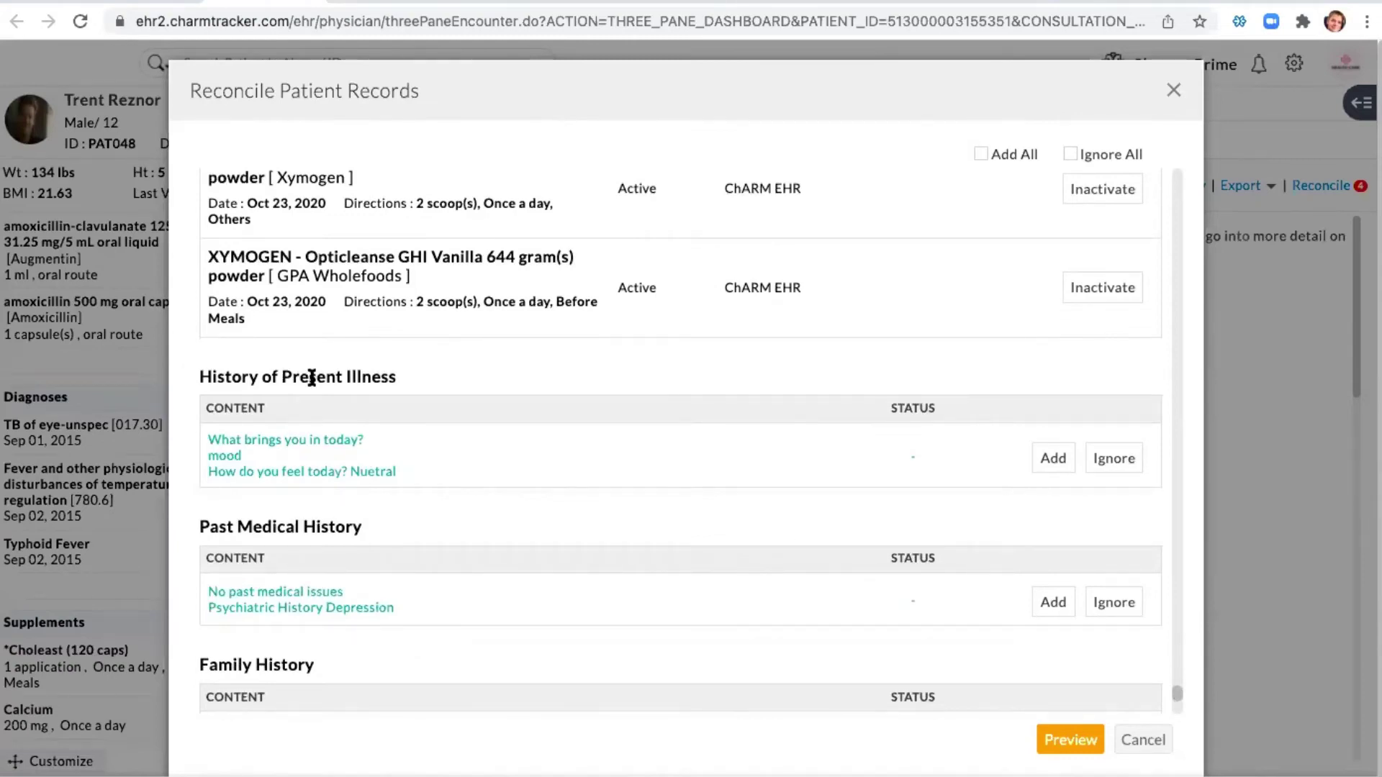
{"action": "scroll", "coordinate": [1174, 700], "scroll_direction": "up", "scroll_amount": 1}
{"action": "scroll", "coordinate": [1172, 703], "scroll_direction": "down", "scroll_amount": 1}
{"action": "scroll", "coordinate": [1170, 709], "scroll_direction": "down", "scroll_amount": 6}
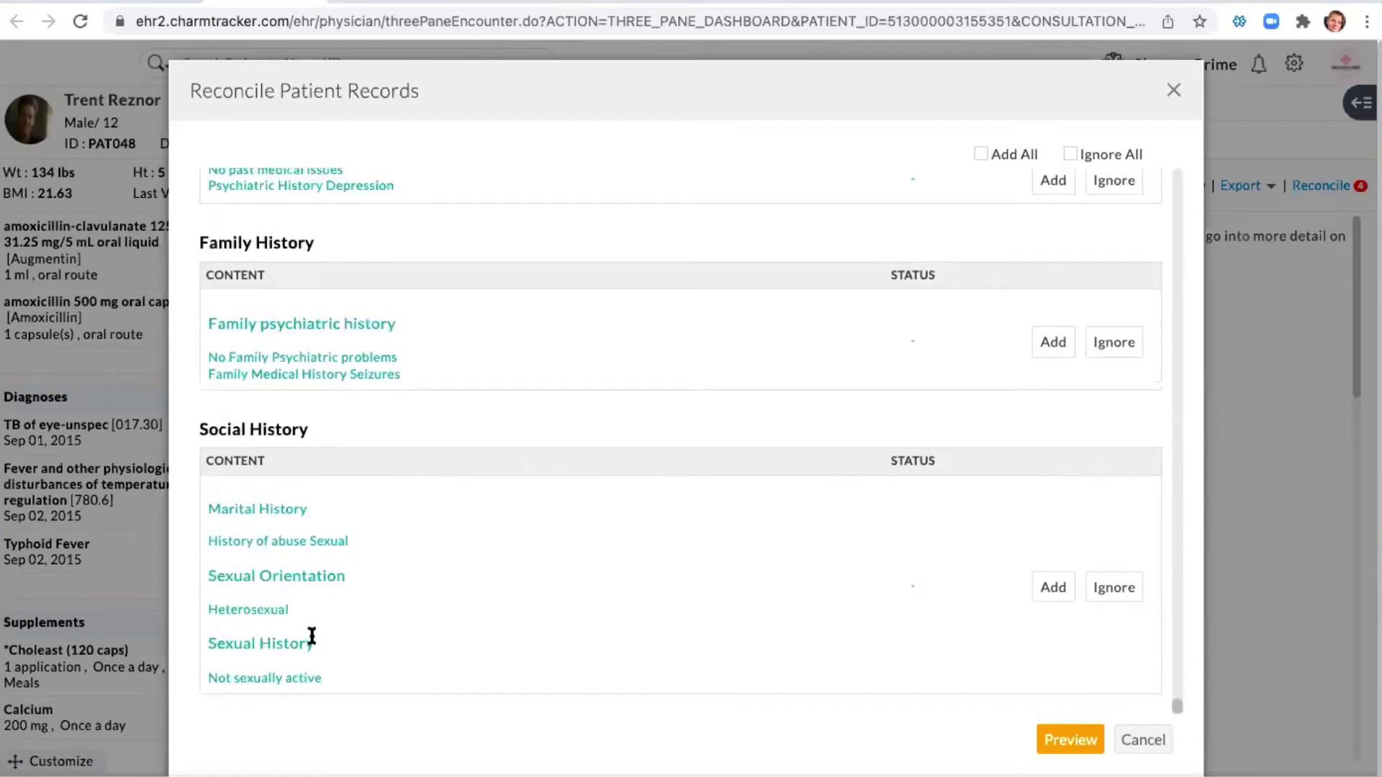
{"action": "left_click", "coordinate": [982, 154]}
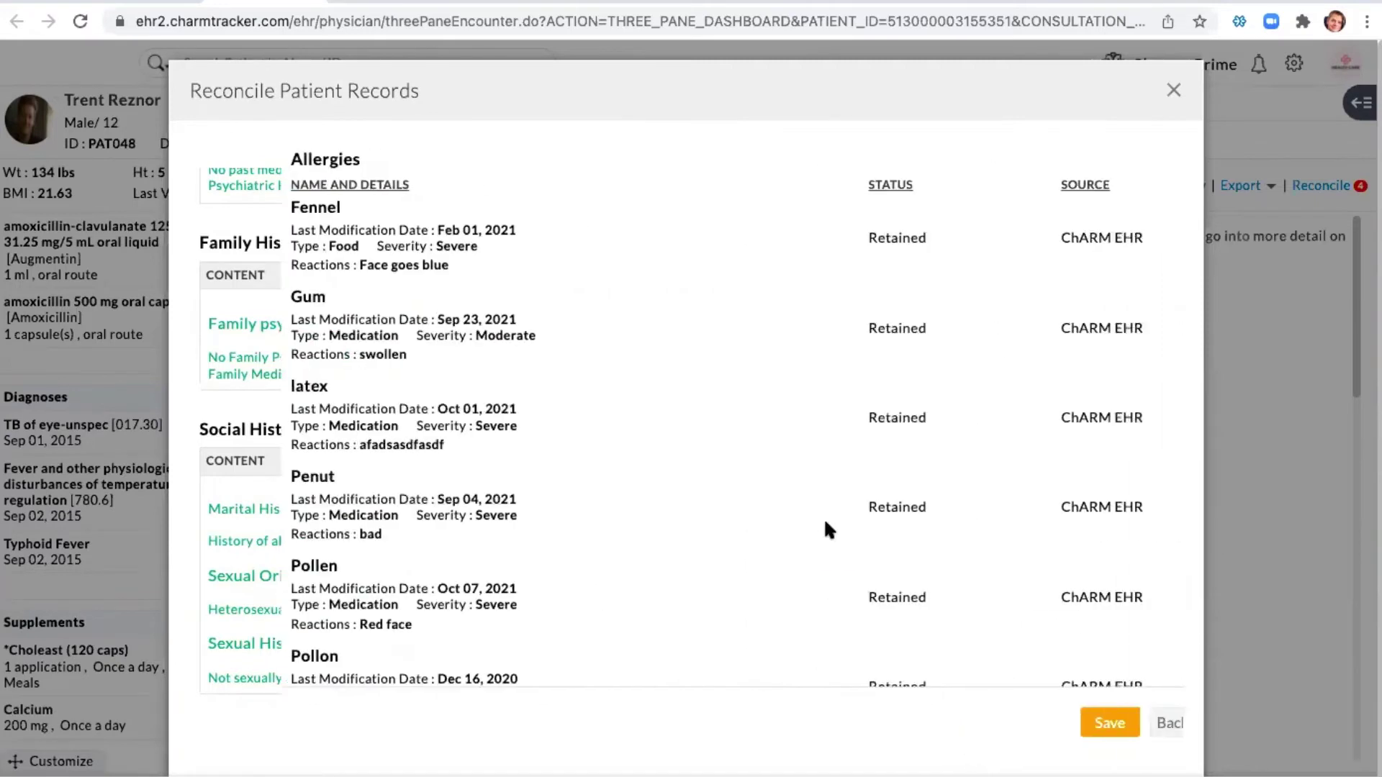
{"action": "scroll", "coordinate": [821, 555], "scroll_direction": "down", "scroll_amount": 10}
{"action": "scroll", "coordinate": [821, 556], "scroll_direction": "down", "scroll_amount": 10}
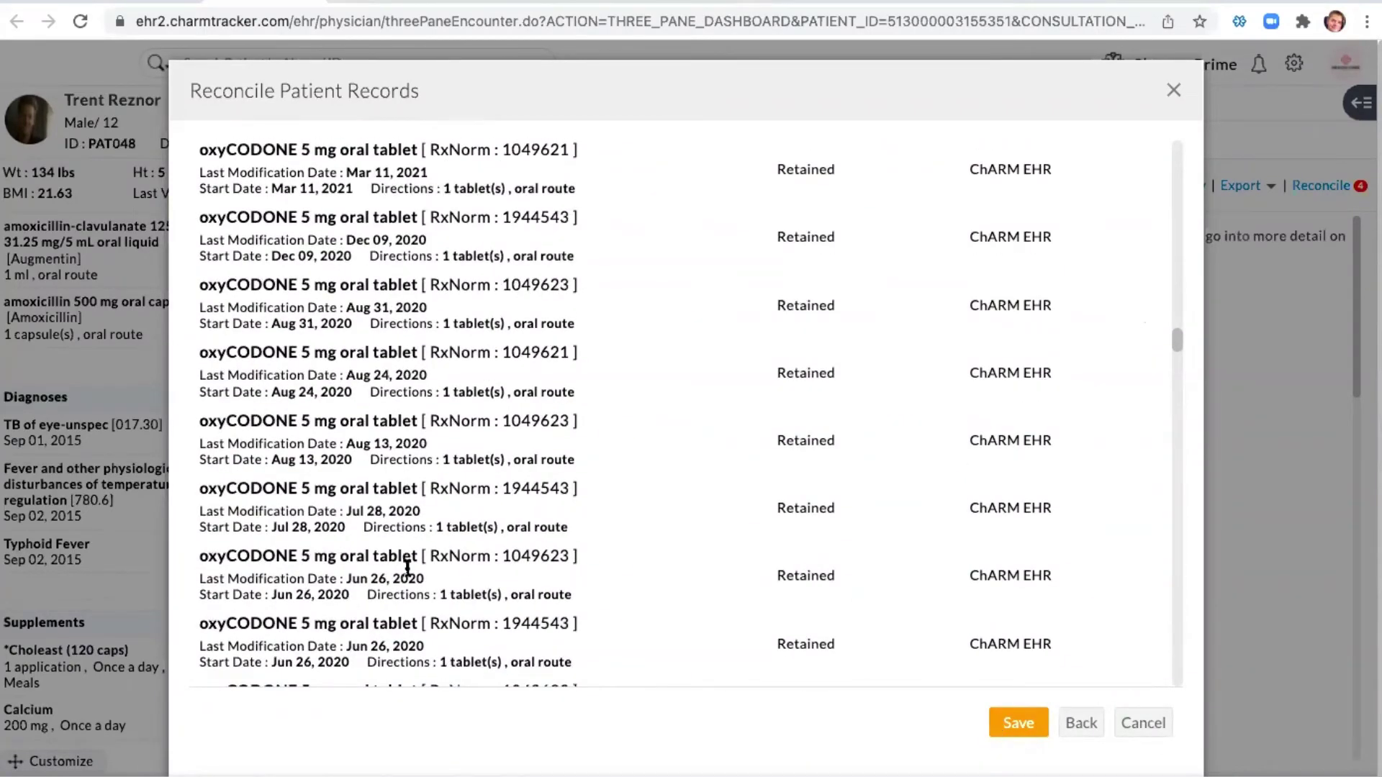
{"action": "left_click", "coordinate": [1012, 733]}
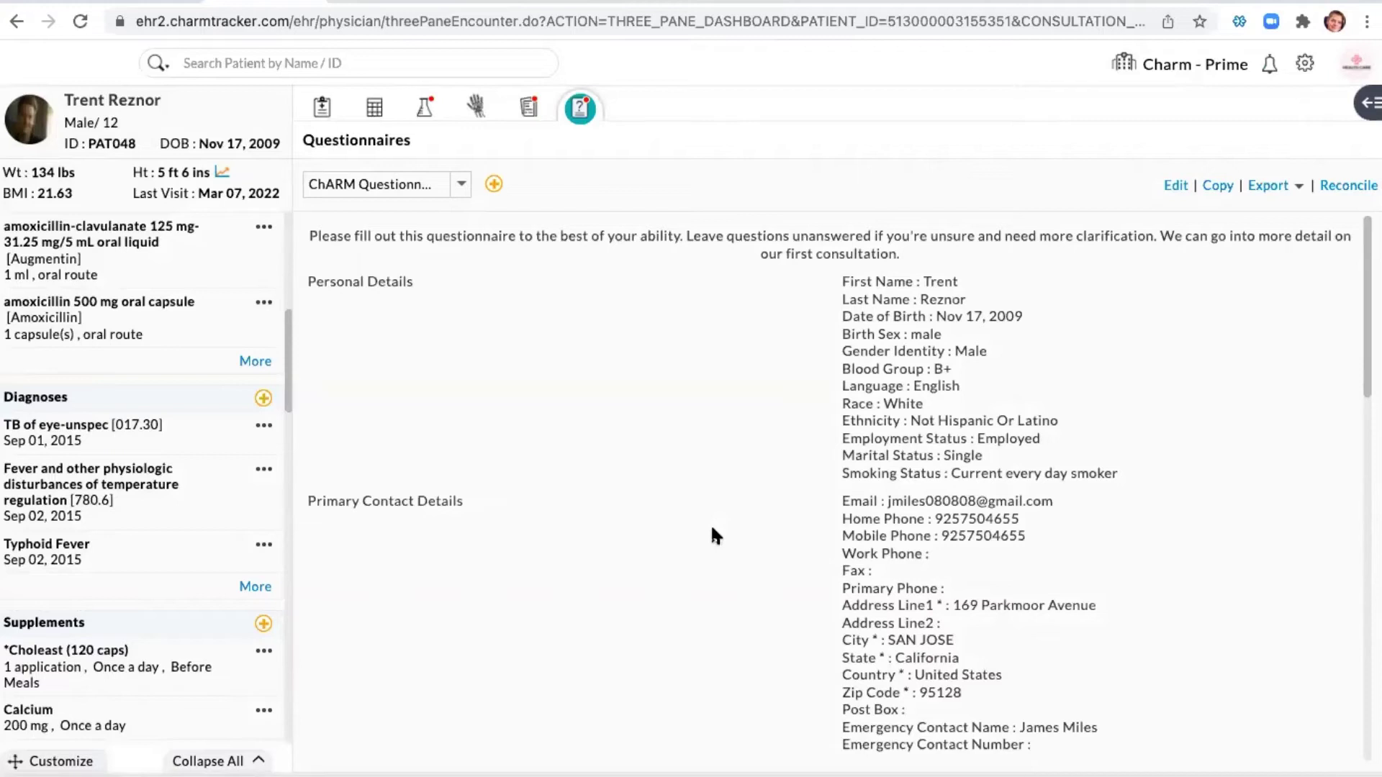
Expand the SOAP chart note to full width and review the History of Present Illness and Past Medical History answers.
{"action": "left_click", "coordinate": [1370, 104]}
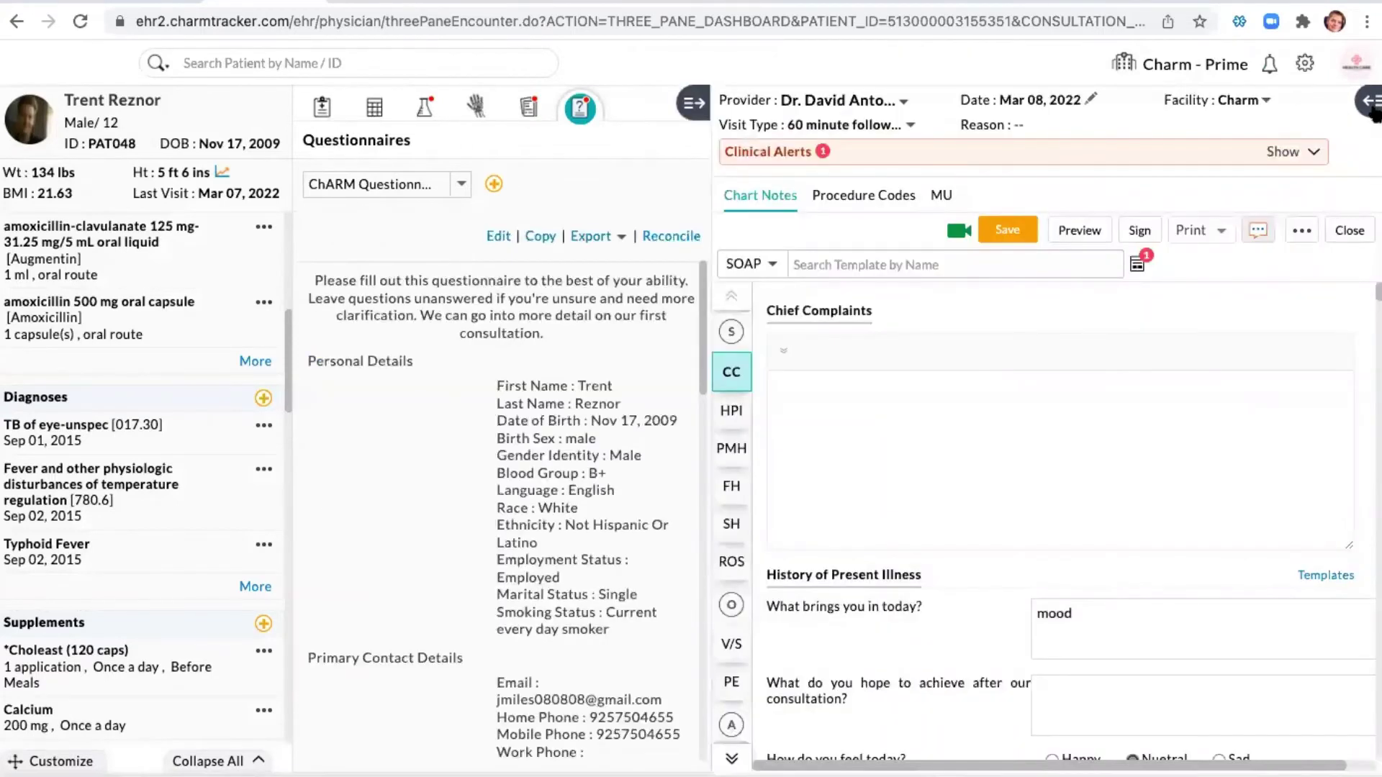
{"action": "left_click", "coordinate": [1370, 104]}
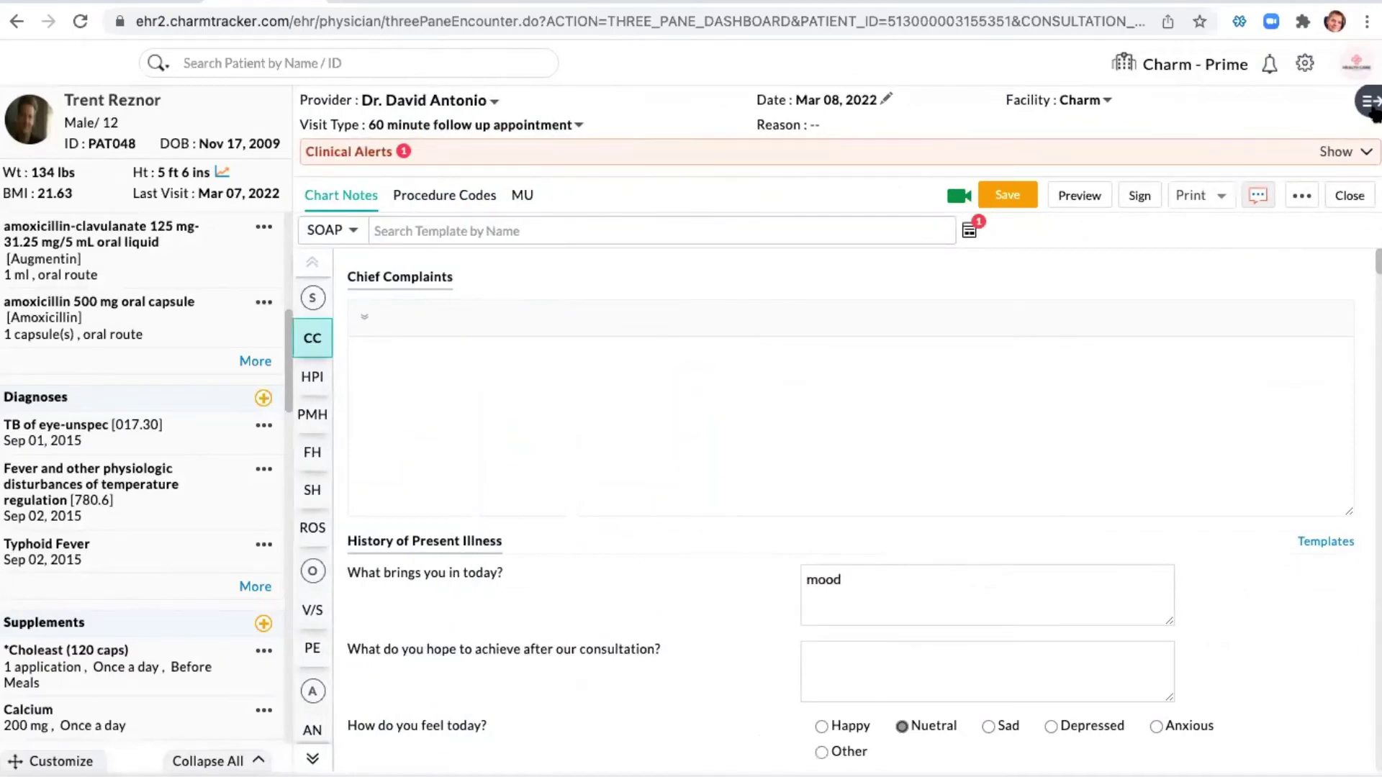
{"action": "scroll", "coordinate": [689, 503], "scroll_direction": "down", "scroll_amount": 2}
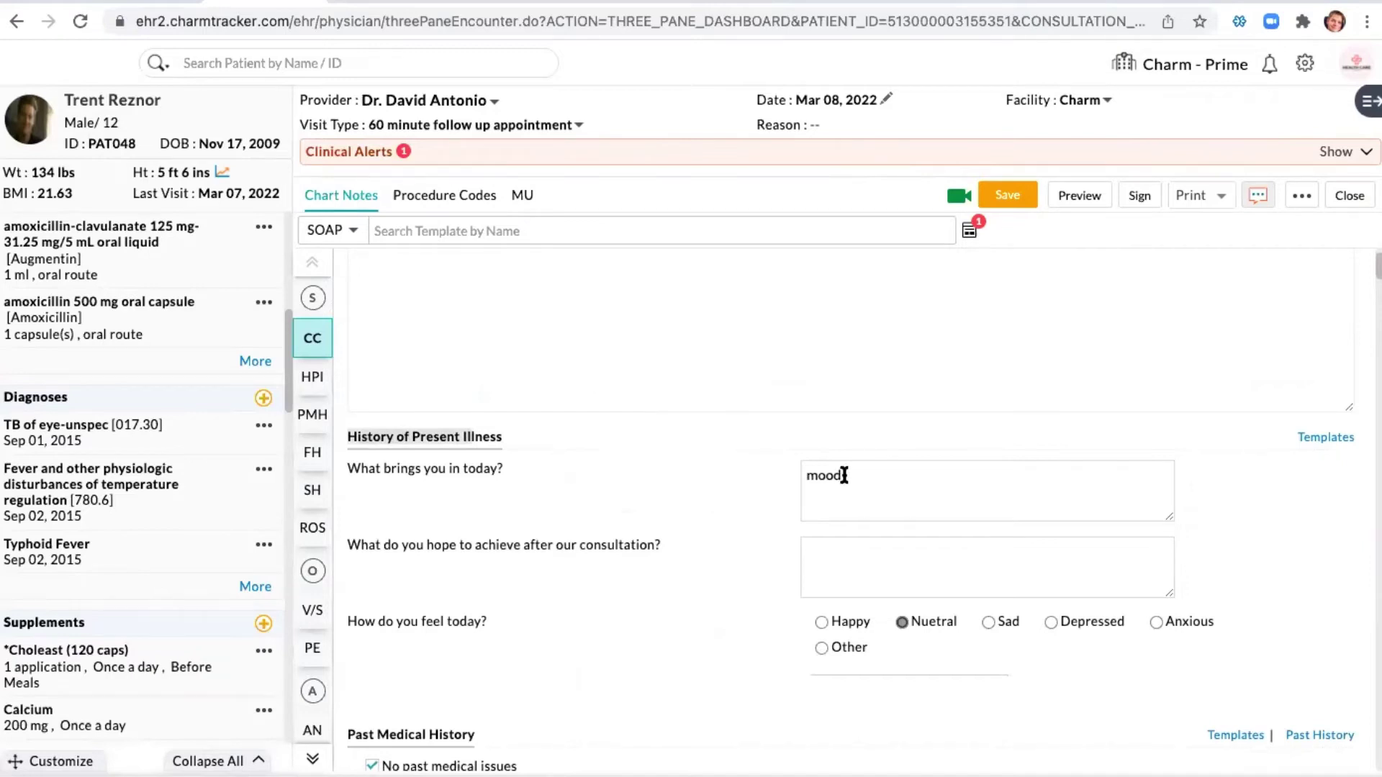
{"action": "scroll", "coordinate": [738, 604], "scroll_direction": "down", "scroll_amount": 2}
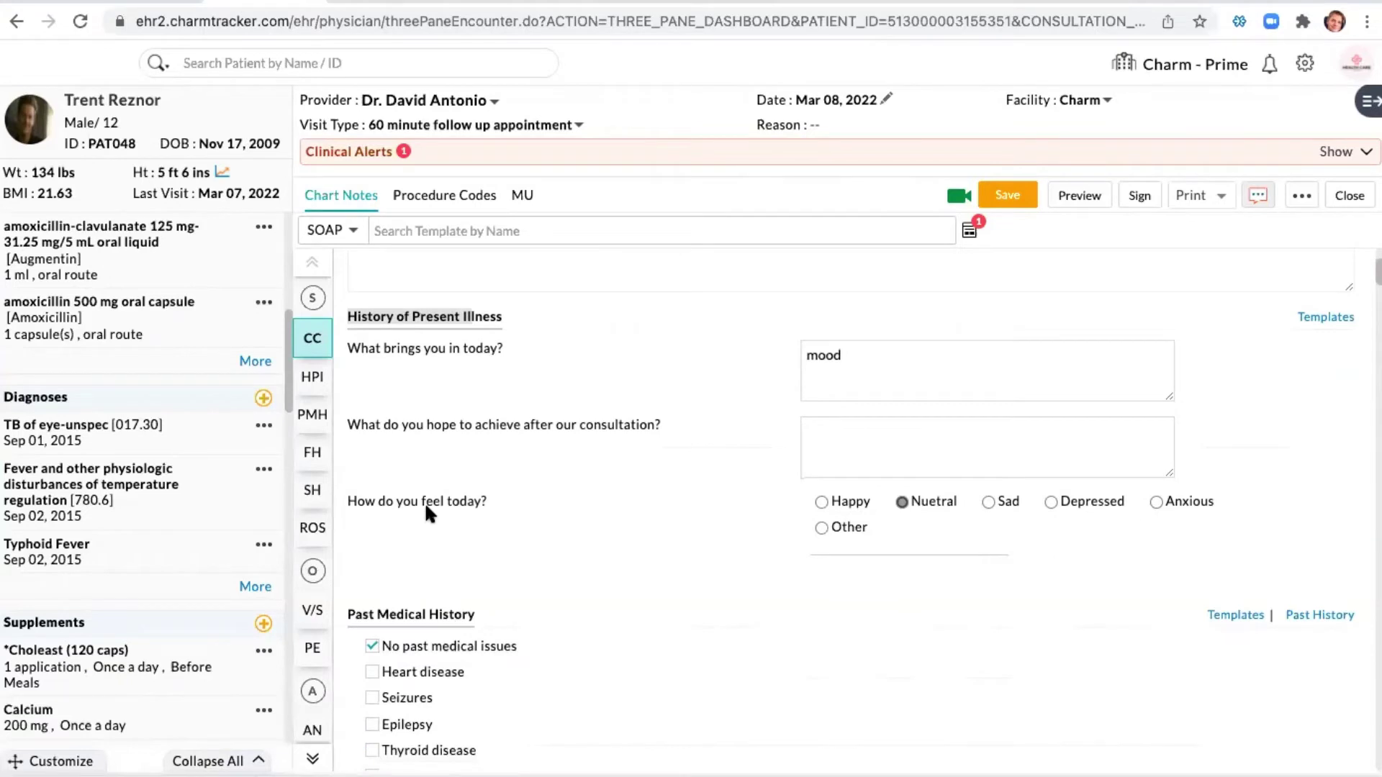
{"action": "scroll", "coordinate": [619, 569], "scroll_direction": "down", "scroll_amount": 2}
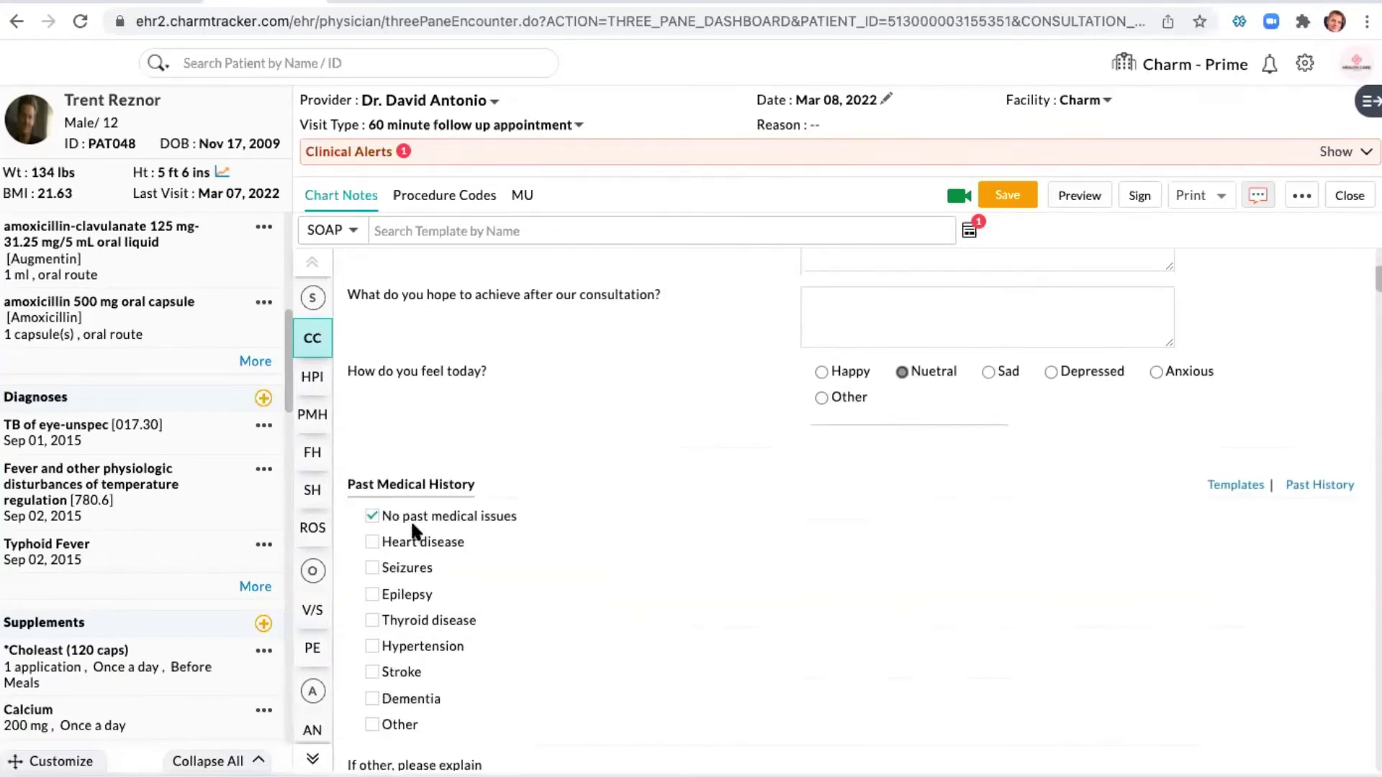
{"action": "scroll", "coordinate": [642, 542], "scroll_direction": "down", "scroll_amount": 2}
{"action": "scroll", "coordinate": [644, 549], "scroll_direction": "down", "scroll_amount": 5}
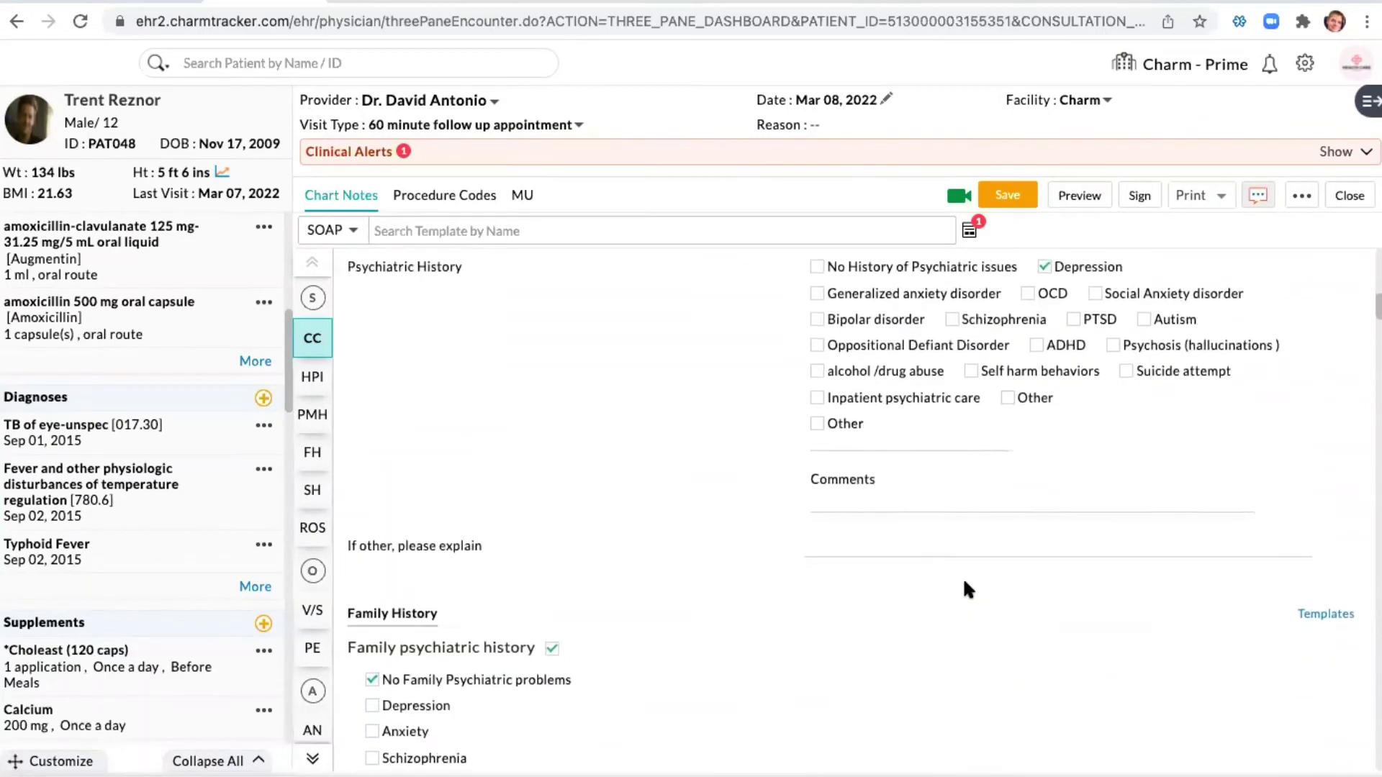
Review the chart note's Family History, Social History and Review of Systems sections, ending back at Chief Complaints.
{"action": "scroll", "coordinate": [964, 581], "scroll_direction": "down", "scroll_amount": 3}
{"action": "scroll", "coordinate": [964, 582], "scroll_direction": "down", "scroll_amount": 5}
{"action": "scroll", "coordinate": [965, 582], "scroll_direction": "down", "scroll_amount": 5}
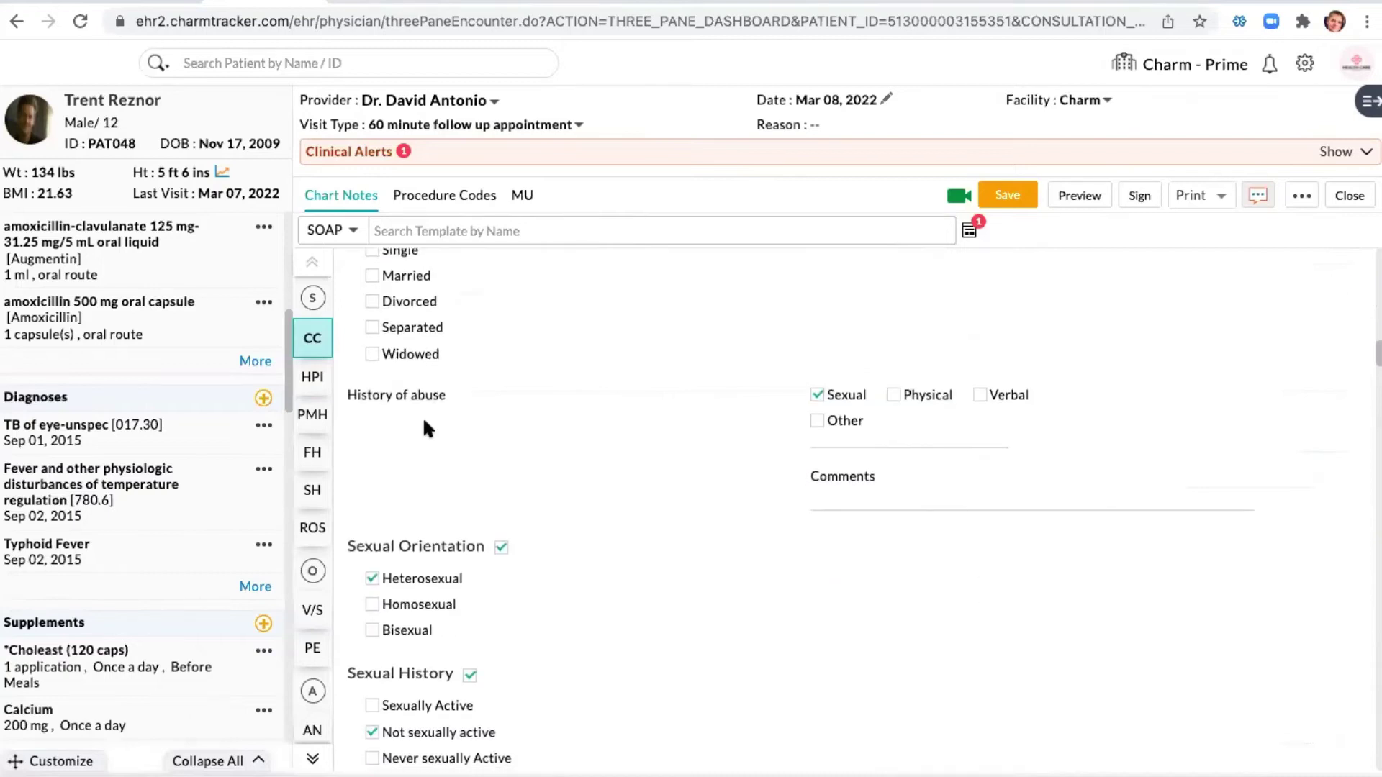
{"action": "scroll", "coordinate": [878, 504], "scroll_direction": "down", "scroll_amount": 2}
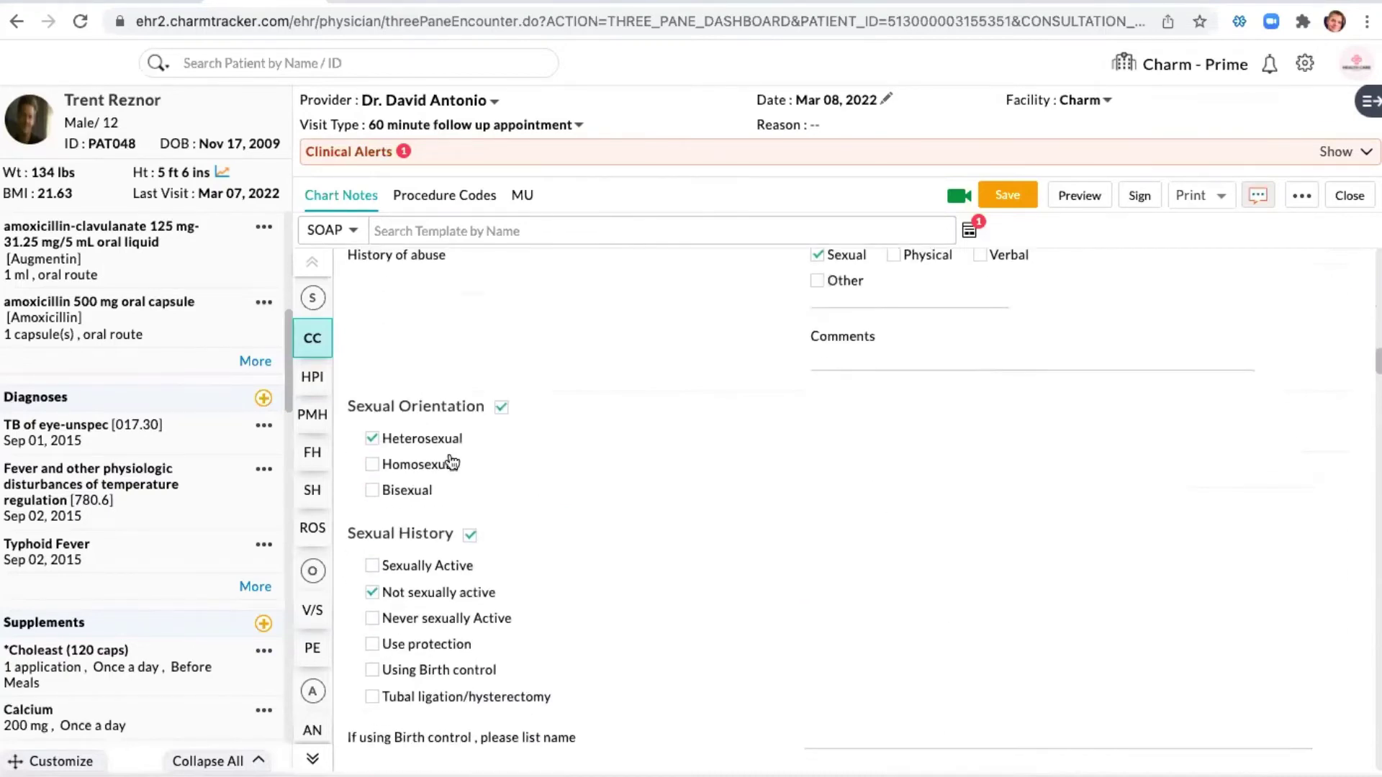
{"action": "scroll", "coordinate": [502, 469], "scroll_direction": "down", "scroll_amount": 1}
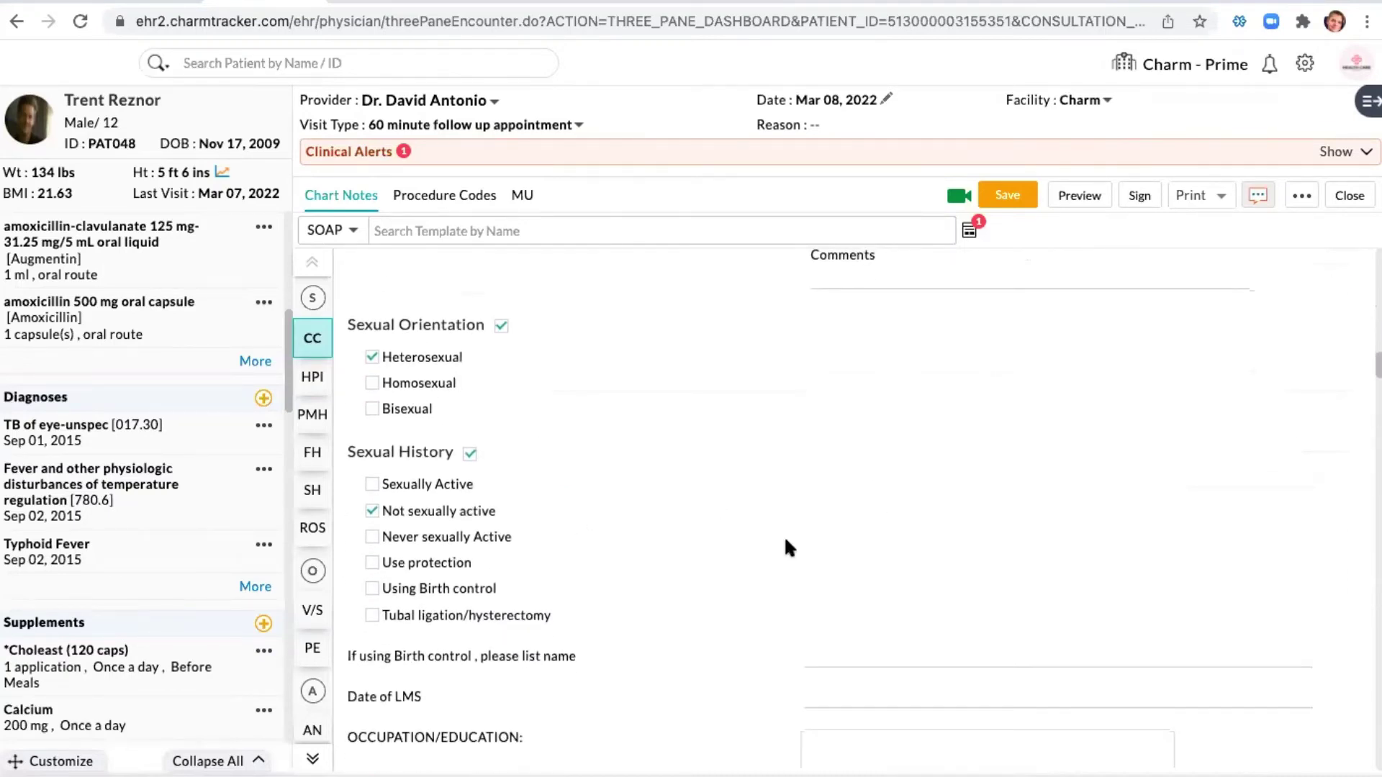
{"action": "scroll", "coordinate": [786, 541], "scroll_direction": "down", "scroll_amount": 5}
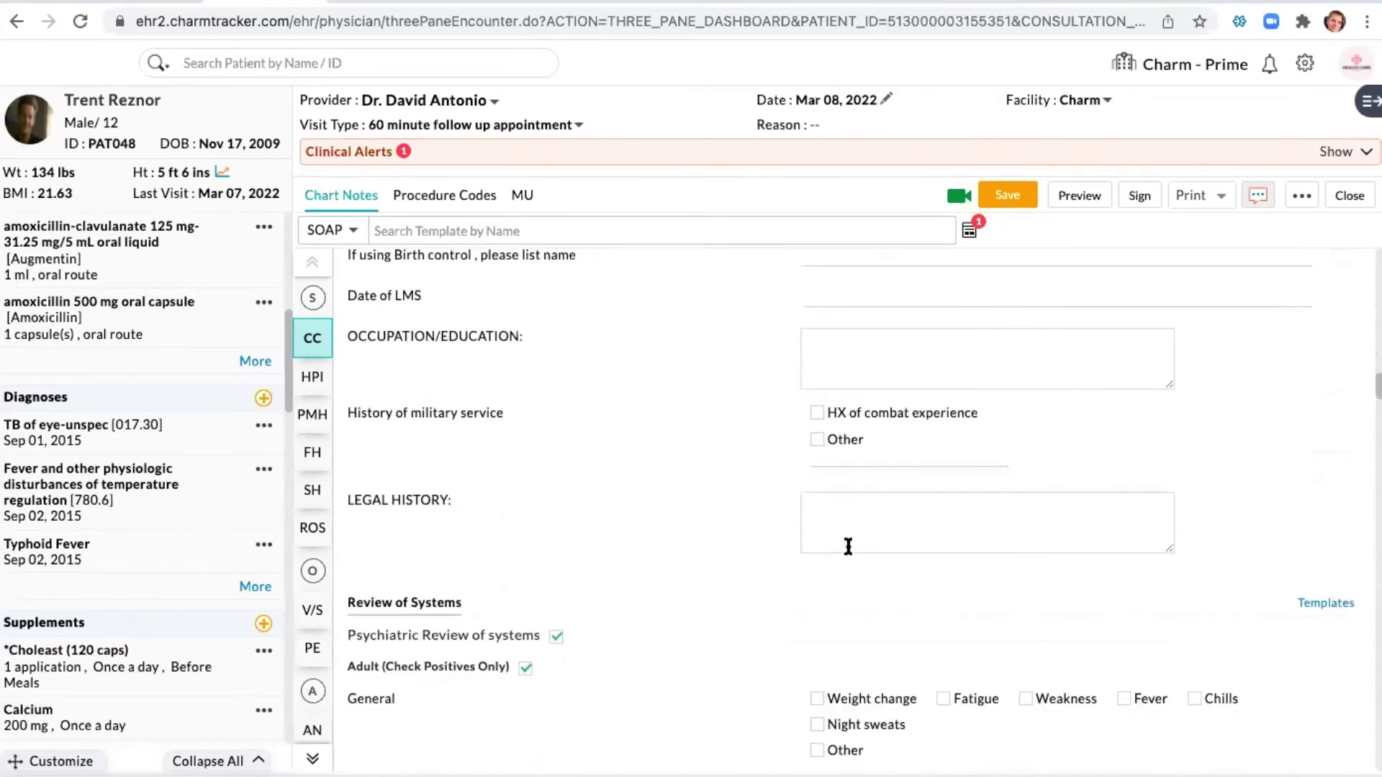
{"action": "scroll", "coordinate": [848, 546], "scroll_direction": "down", "scroll_amount": 2}
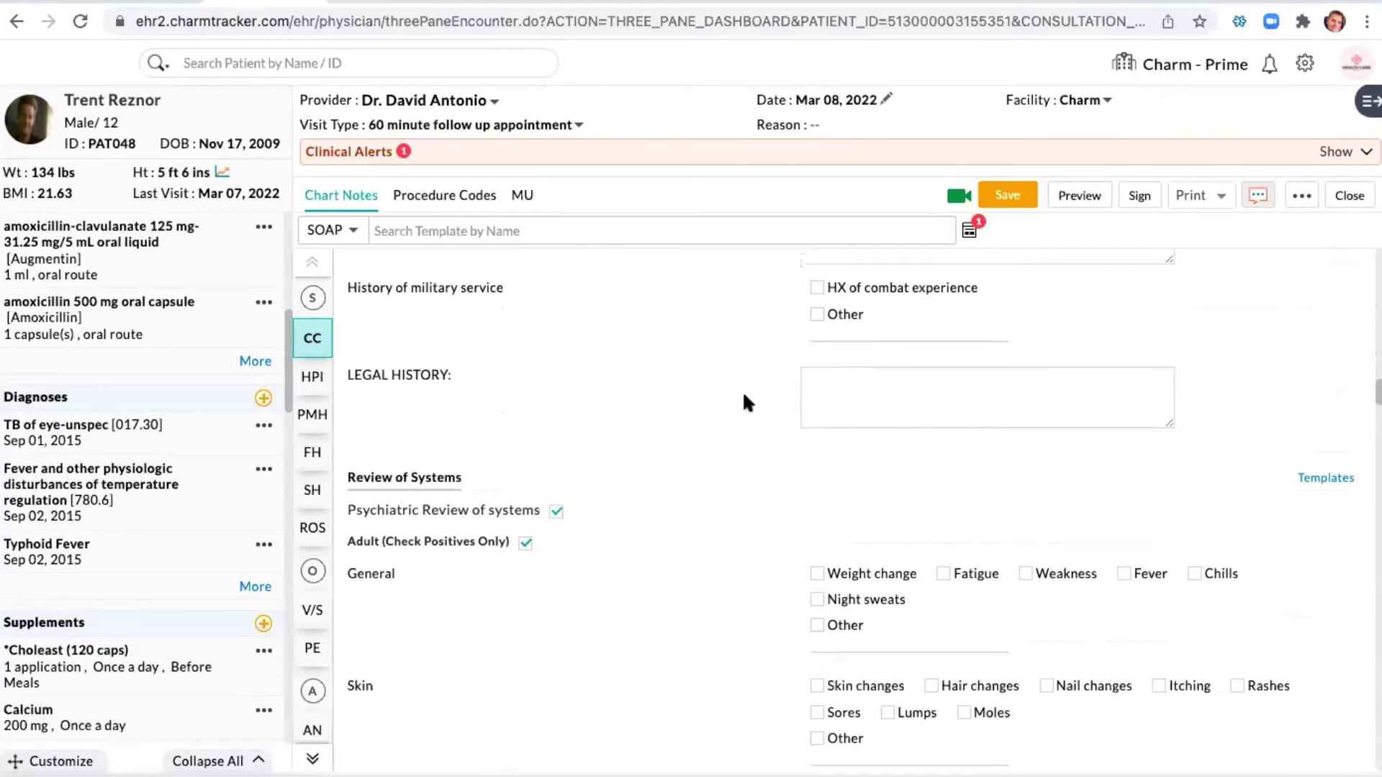
{"action": "scroll", "coordinate": [708, 370], "scroll_direction": "up", "scroll_amount": 20}
{"action": "scroll", "coordinate": [709, 377], "scroll_direction": "up", "scroll_amount": 3}
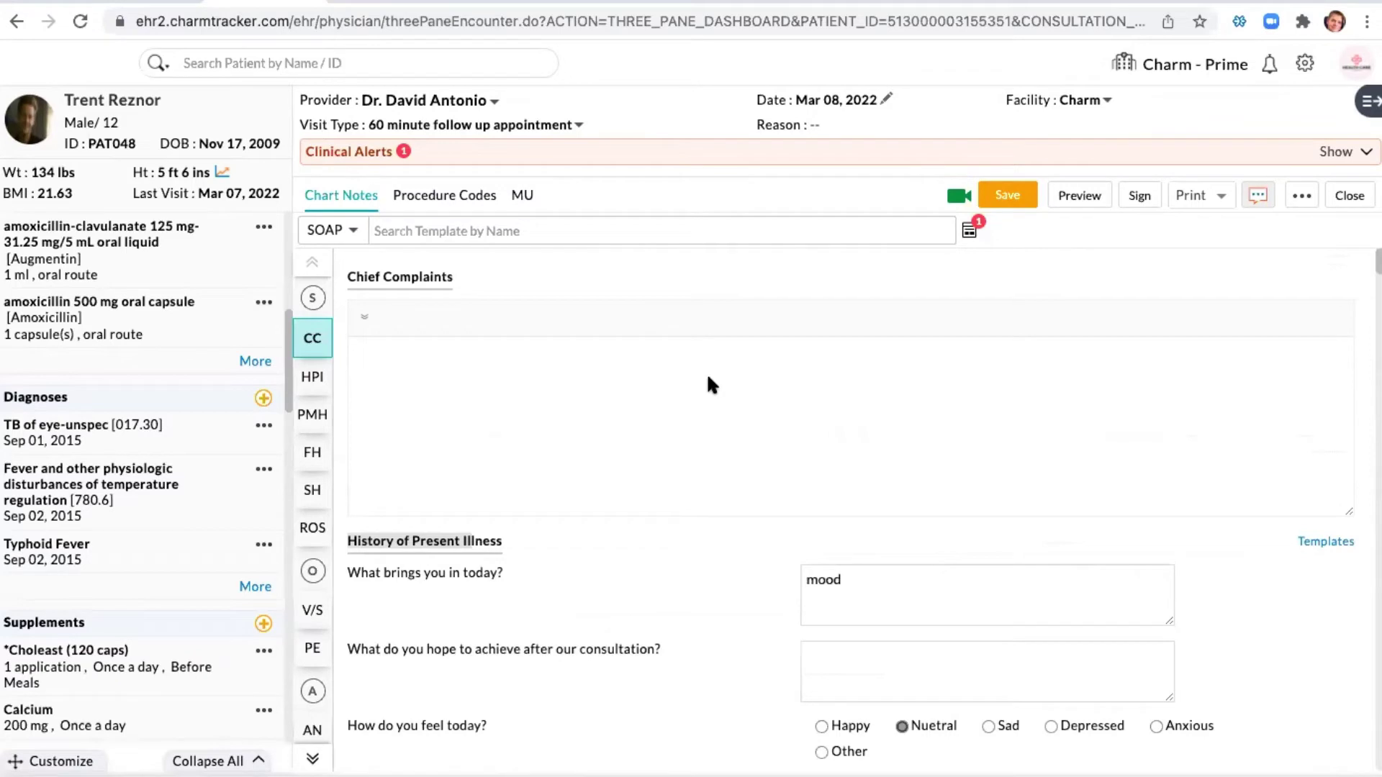
Collapse the chart note and view the patient's Memory Loss and Personal Goals flowsheets.
{"action": "left_click", "coordinate": [1368, 102]}
{"action": "left_click", "coordinate": [693, 108]}
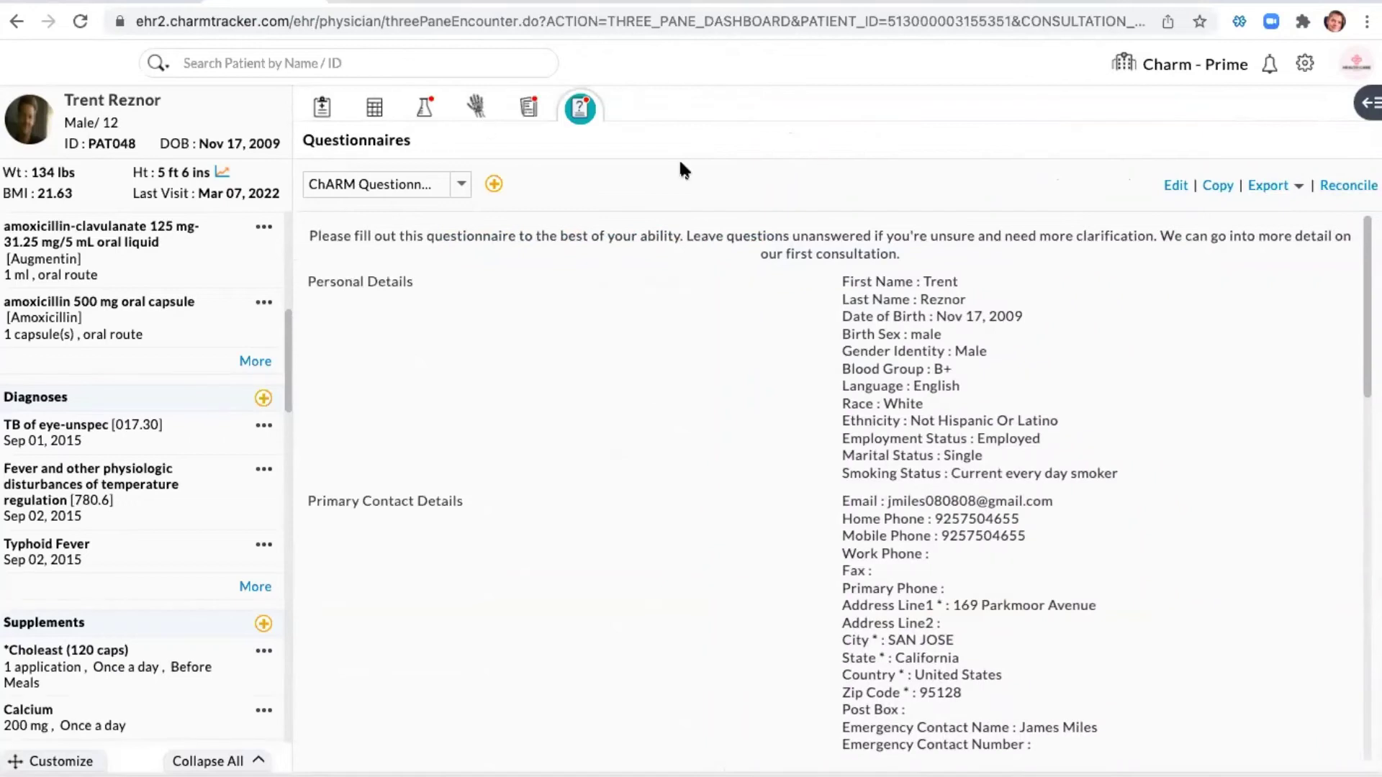
{"action": "left_click", "coordinate": [375, 110]}
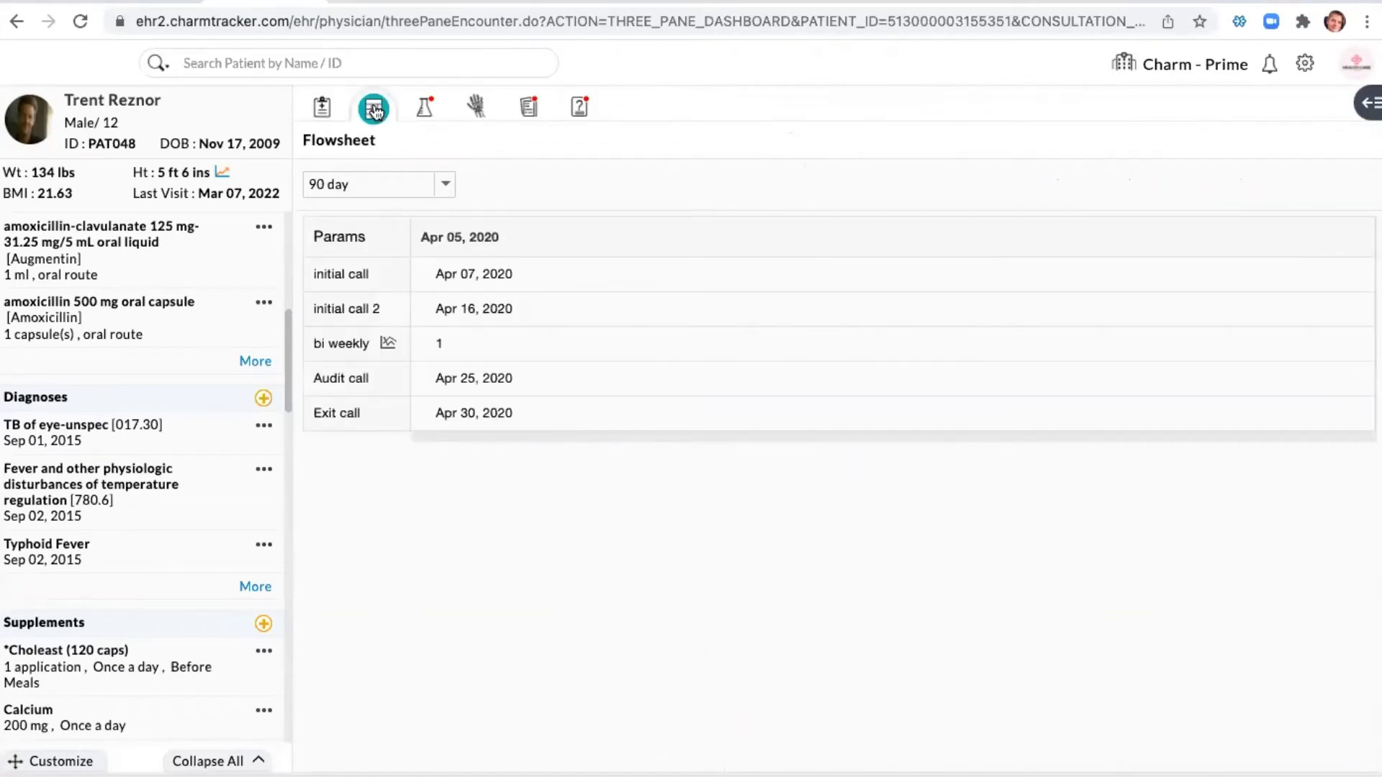
{"action": "left_click", "coordinate": [448, 189]}
{"action": "scroll", "coordinate": [463, 504], "scroll_direction": "down", "scroll_amount": 3}
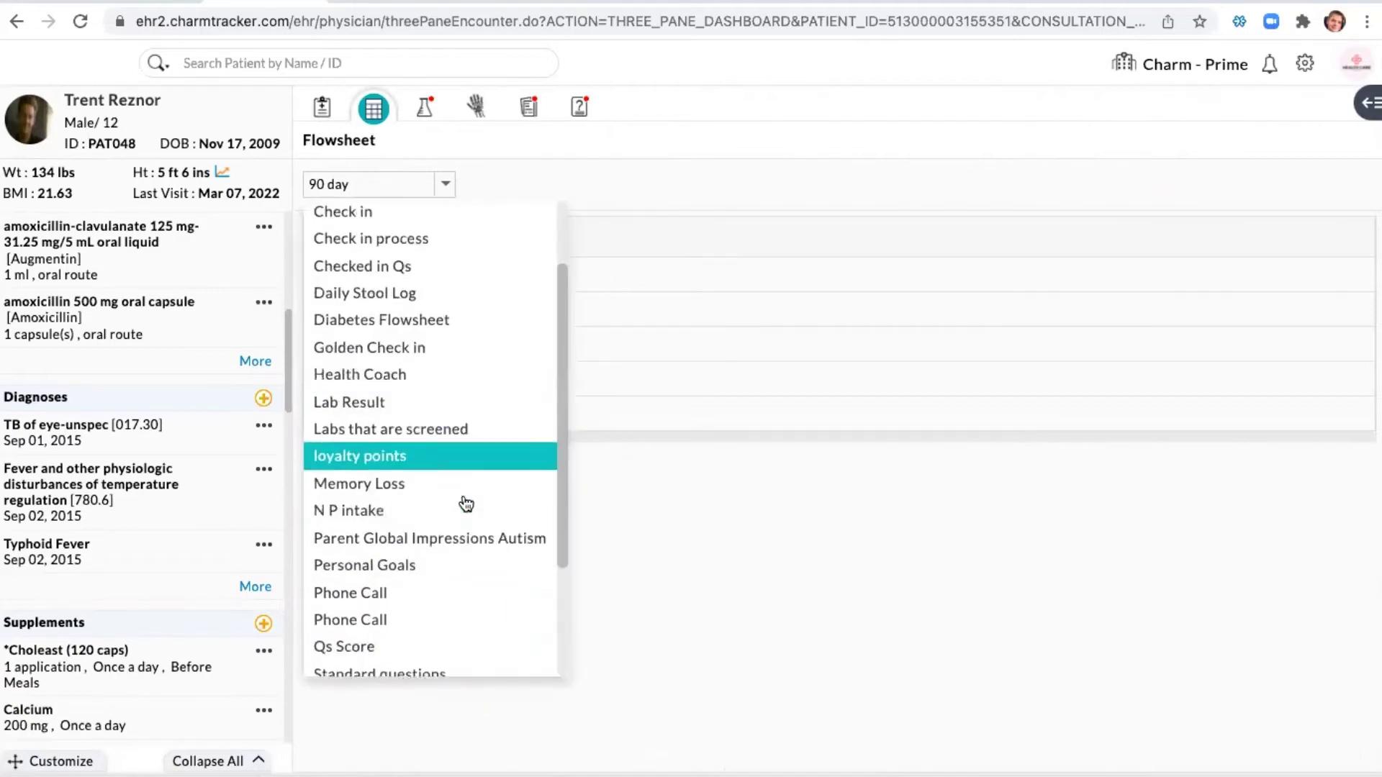
{"action": "left_click", "coordinate": [379, 417]}
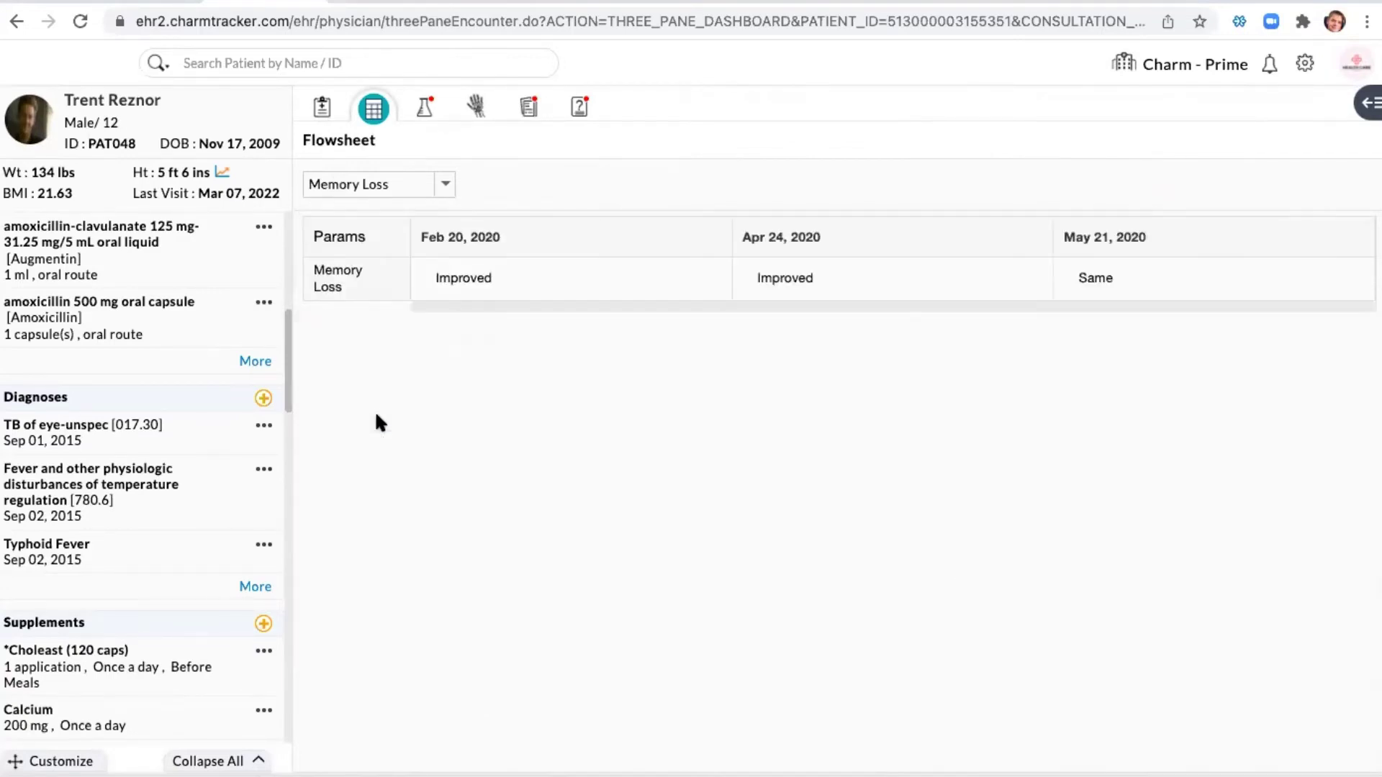
{"action": "left_click", "coordinate": [448, 189]}
{"action": "left_click", "coordinate": [403, 490]}
{"action": "scroll", "coordinate": [753, 541], "scroll_direction": "down", "scroll_amount": 3}
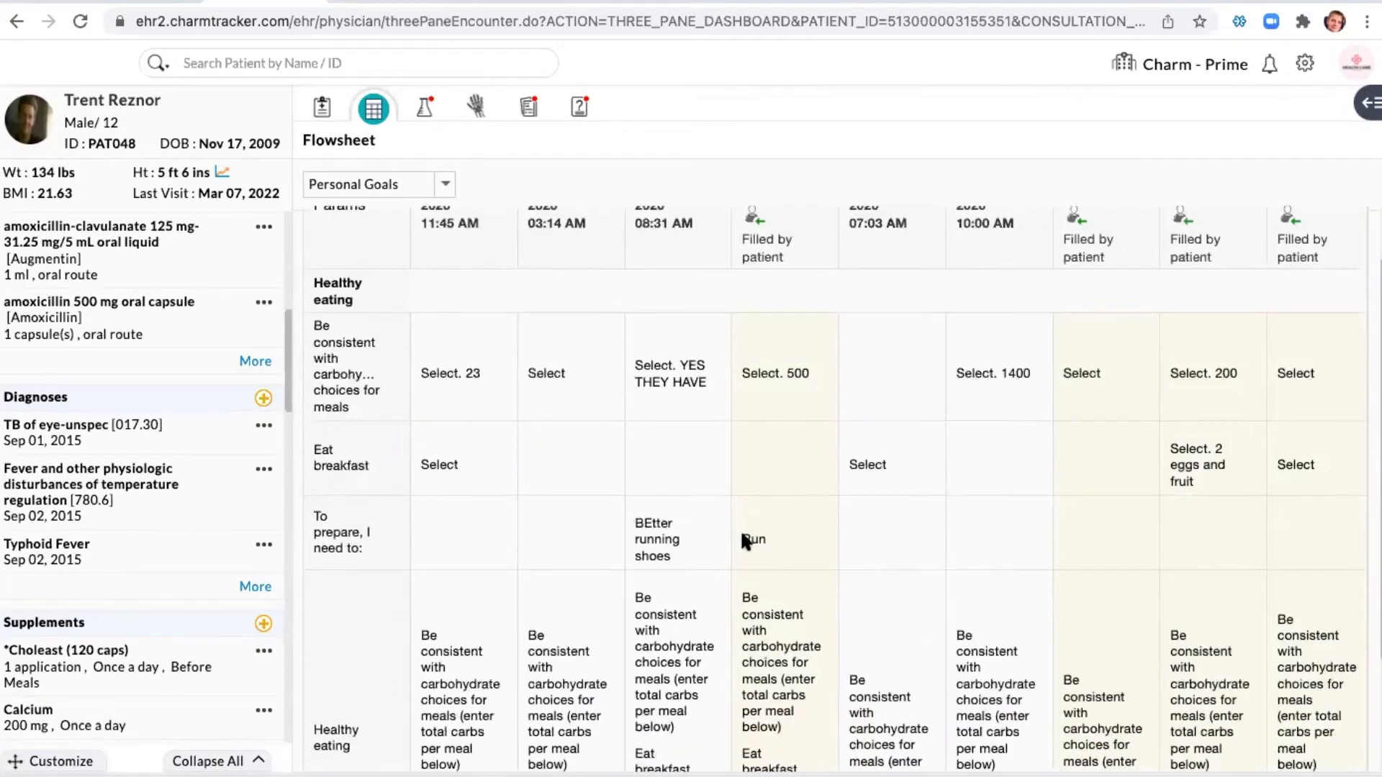
View the Qs Score flowsheet again, followed by the Standard questions flowsheet.
{"action": "left_click", "coordinate": [445, 184]}
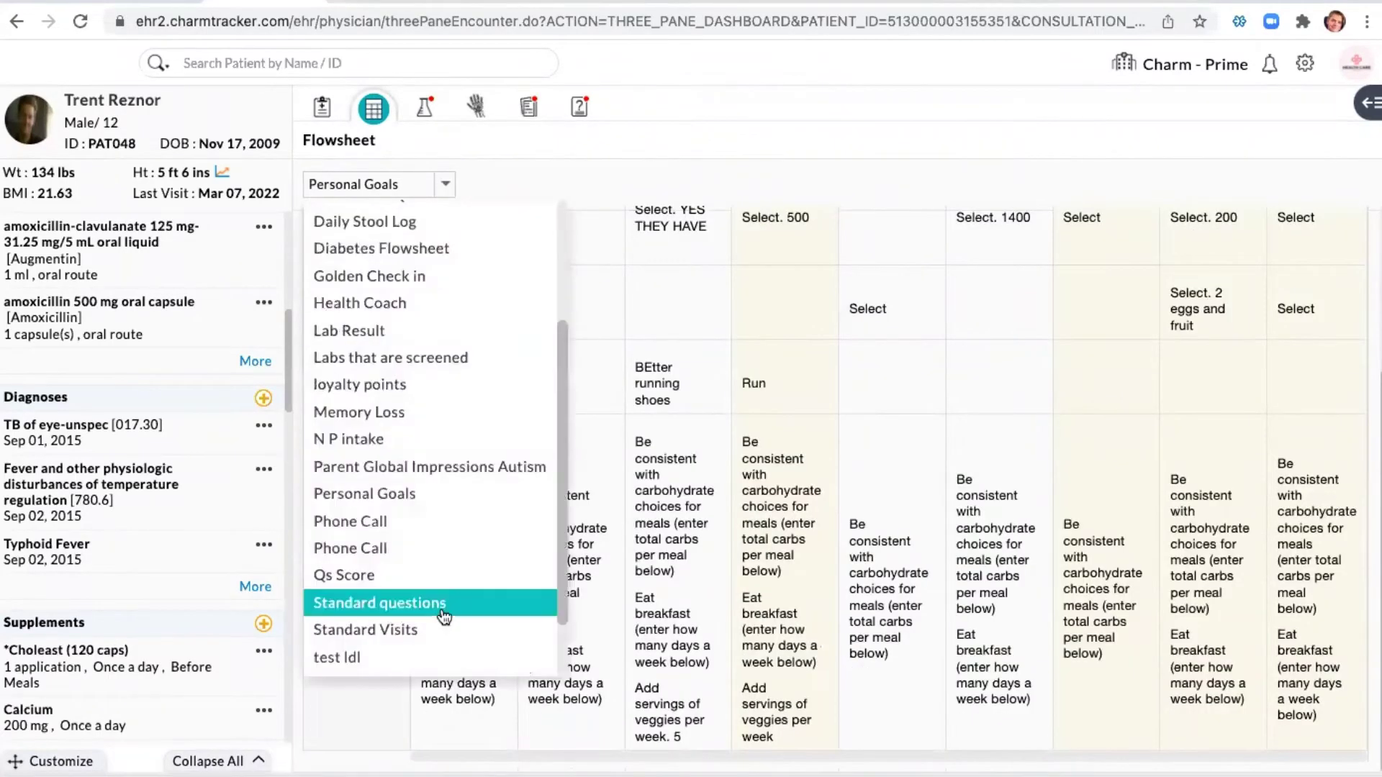
{"action": "left_click", "coordinate": [451, 576]}
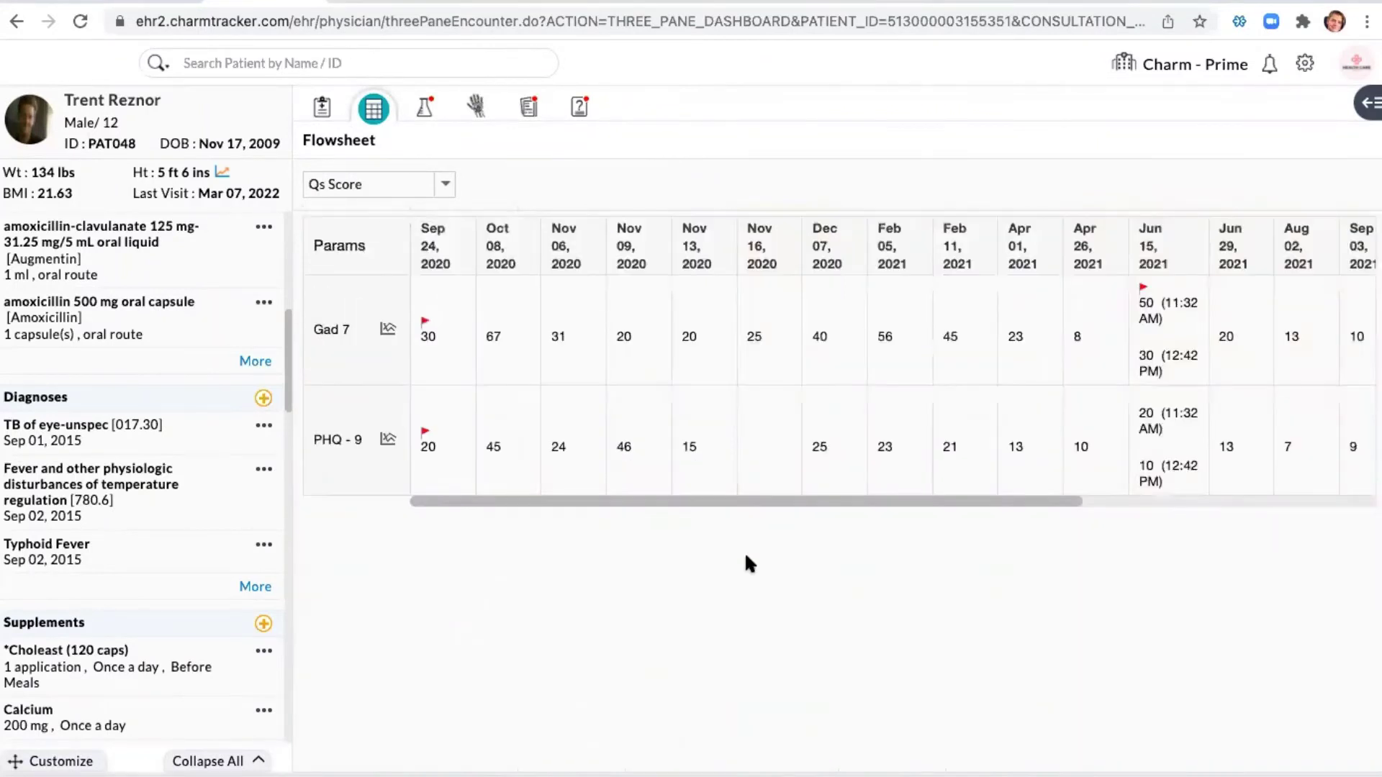
{"action": "left_click", "coordinate": [445, 185]}
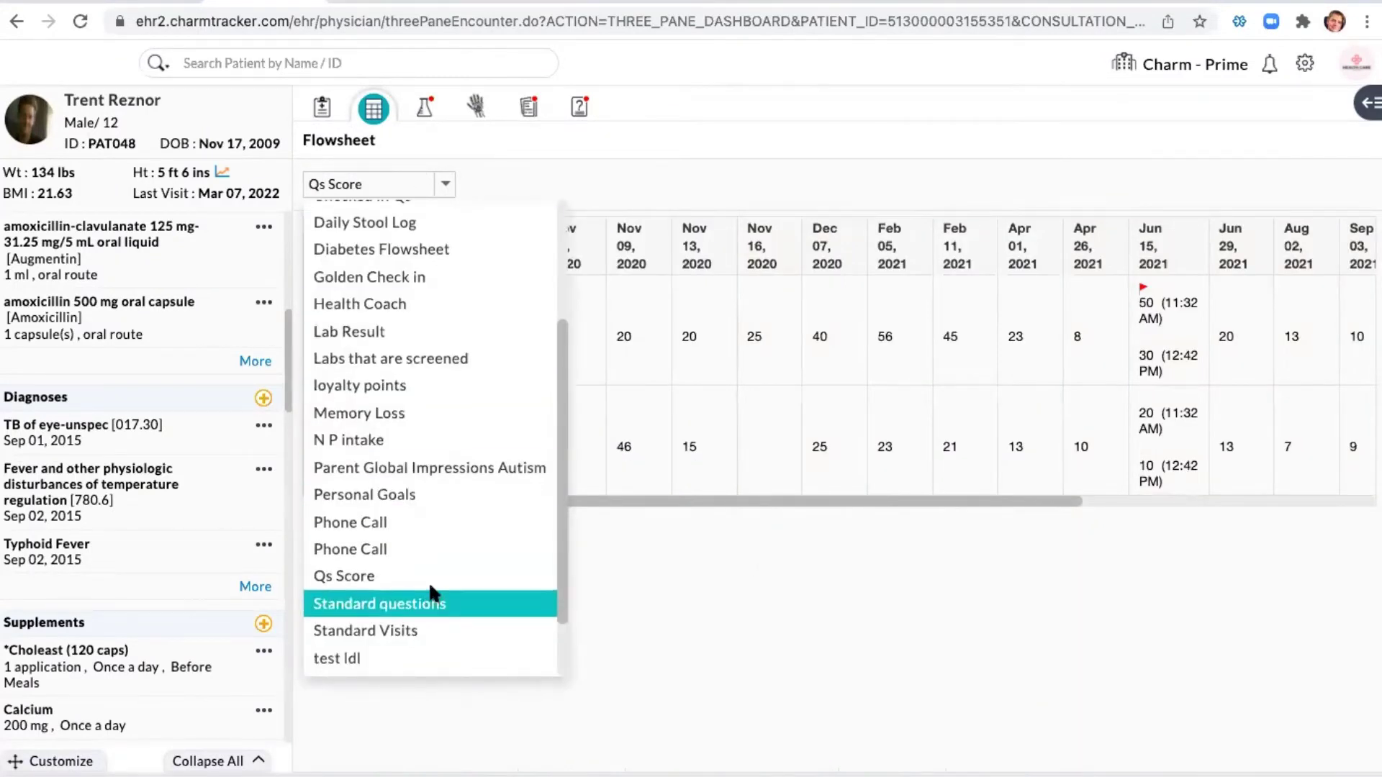
{"action": "left_click", "coordinate": [432, 603]}
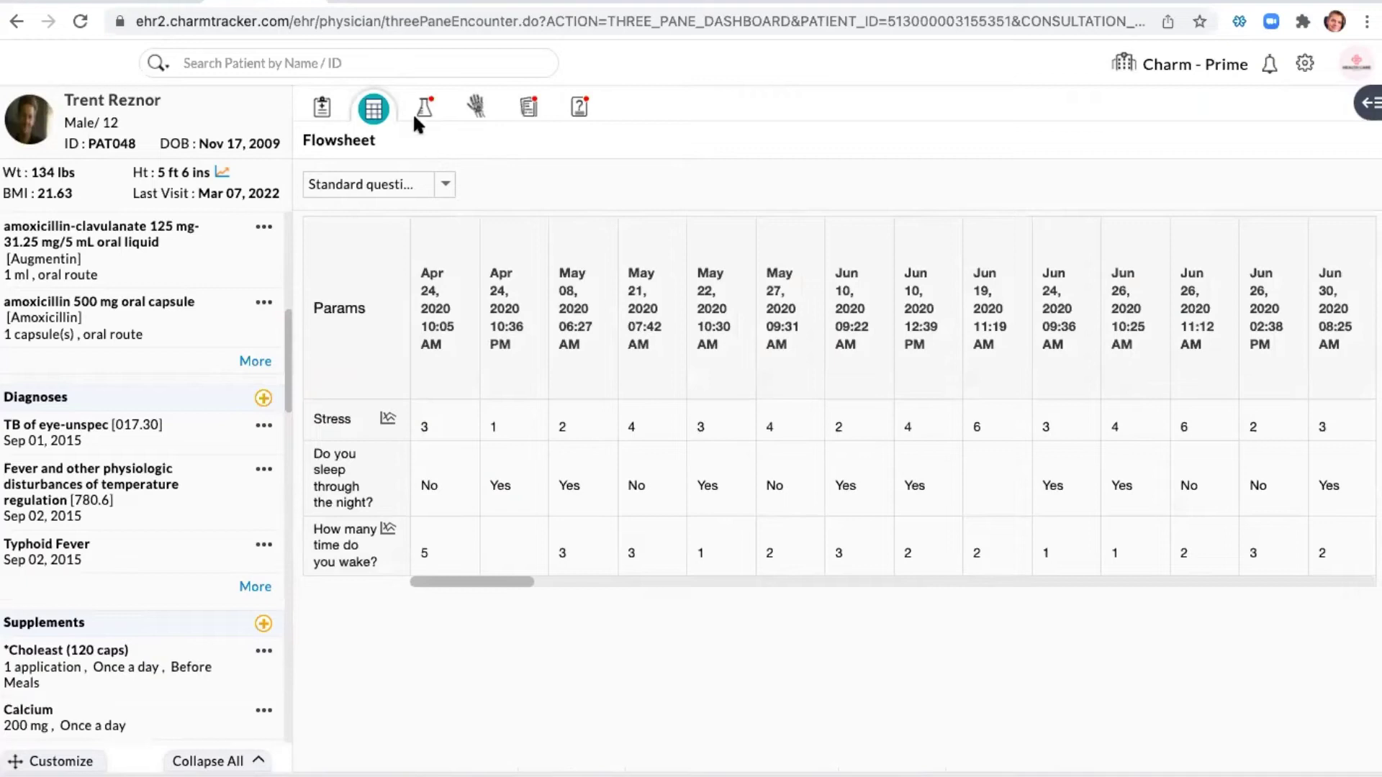
Bring back the chart note and insert the ".3mon" quick text into the Chief Complaints field.
{"action": "left_click", "coordinate": [1371, 107]}
{"action": "left_click", "coordinate": [1371, 106]}
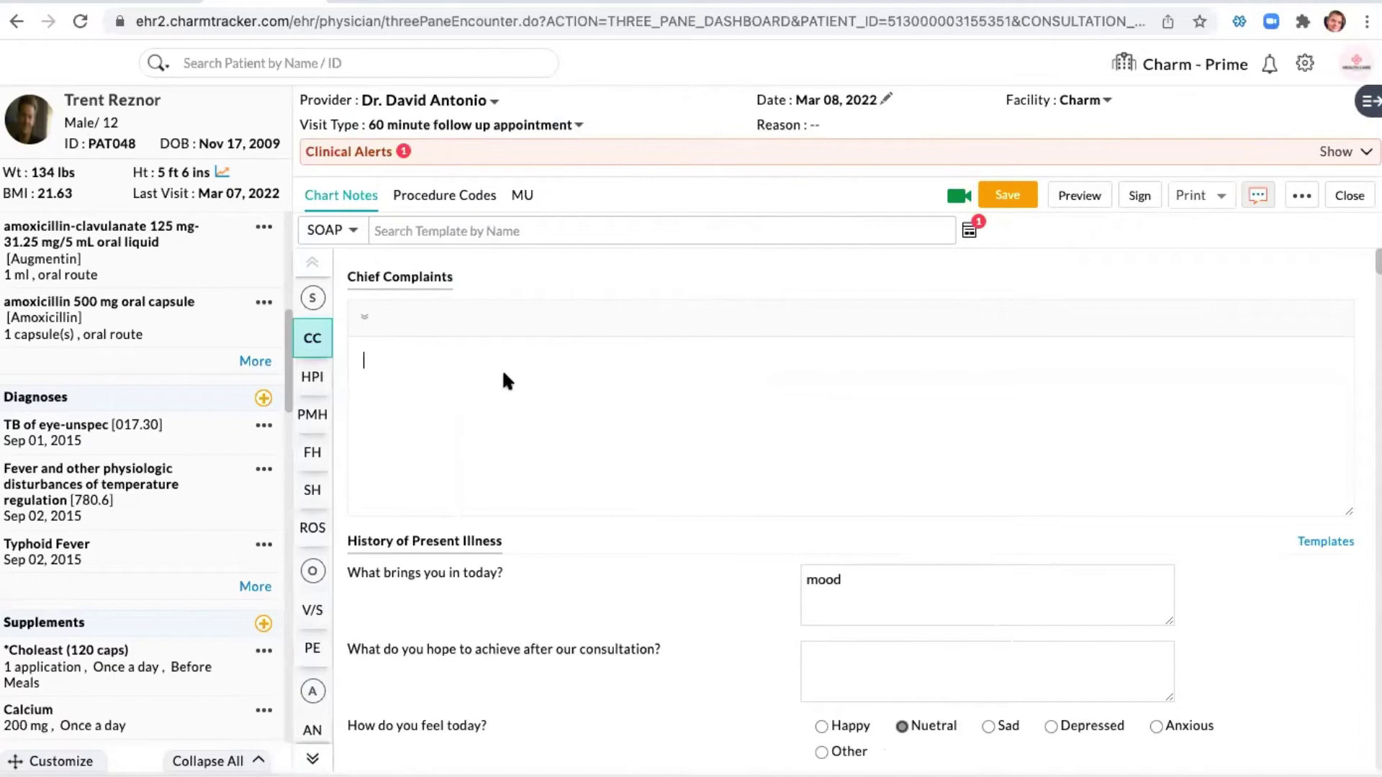
{"action": "type", "text": "."}
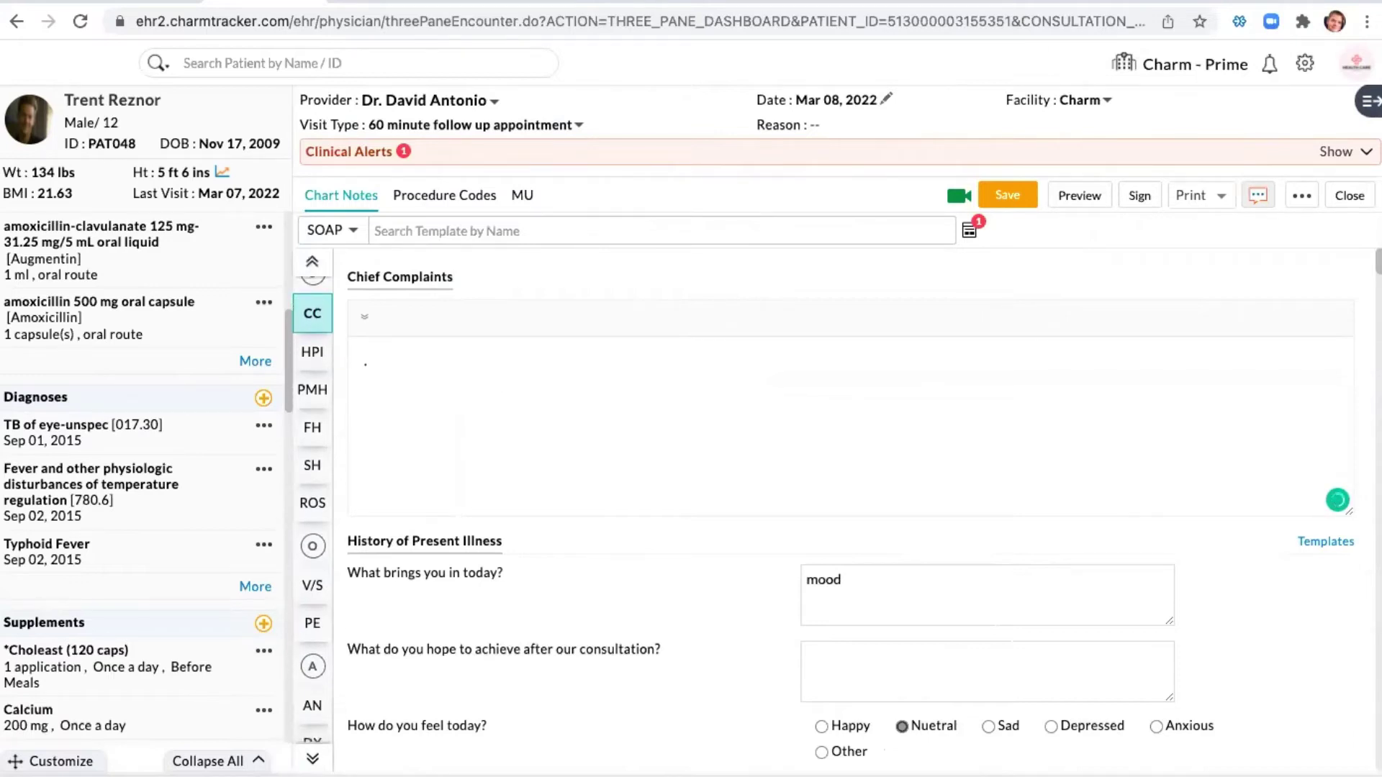
{"action": "type", "text": "3mon"}
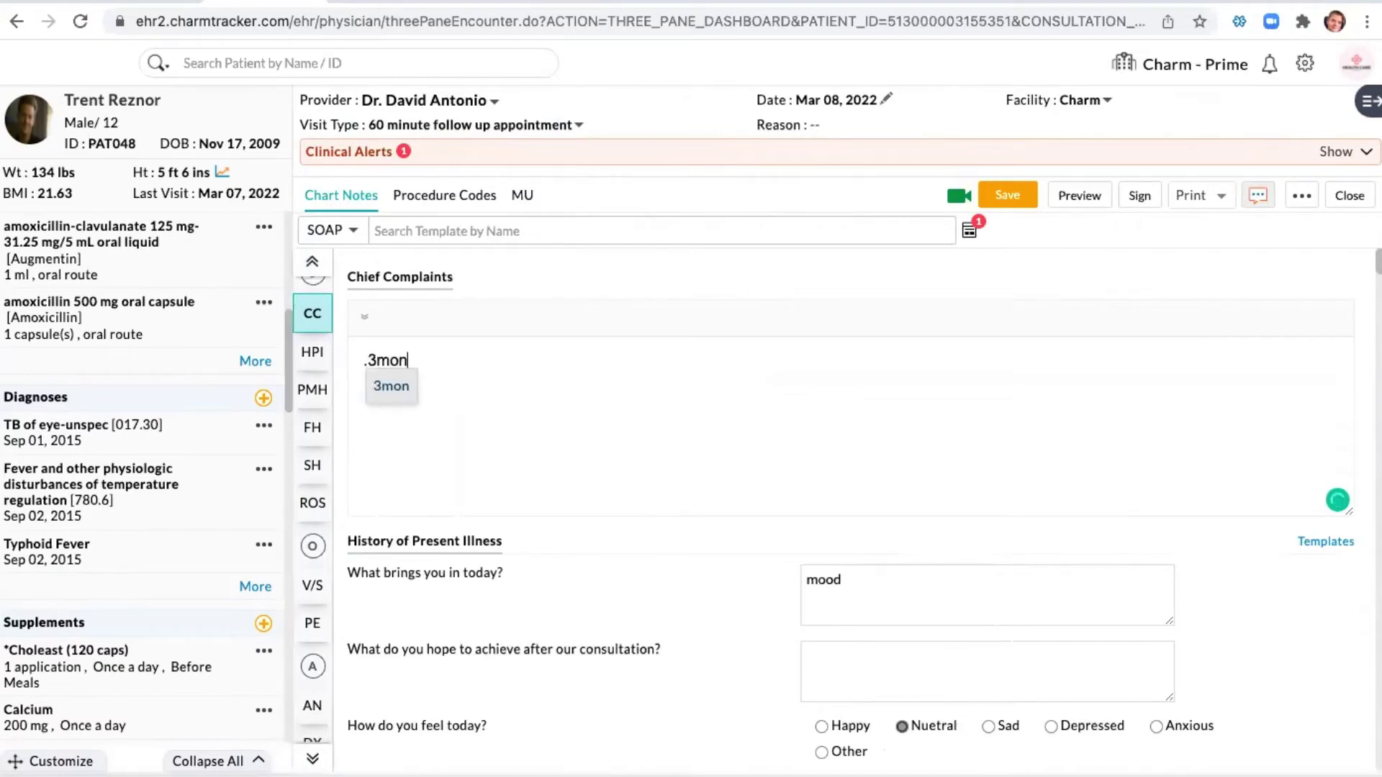
{"action": "key", "text": "Return"}
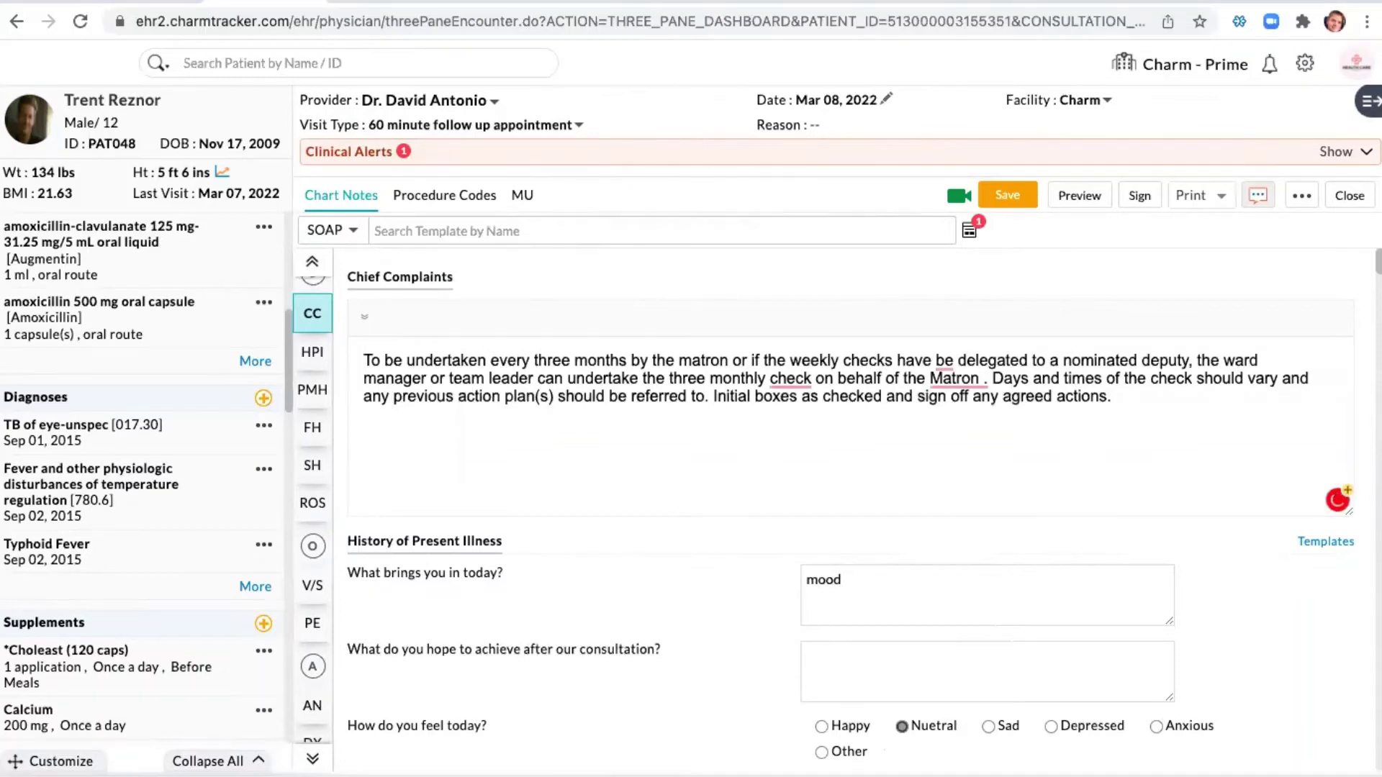
{"action": "scroll", "coordinate": [743, 497], "scroll_direction": "down", "scroll_amount": 1}
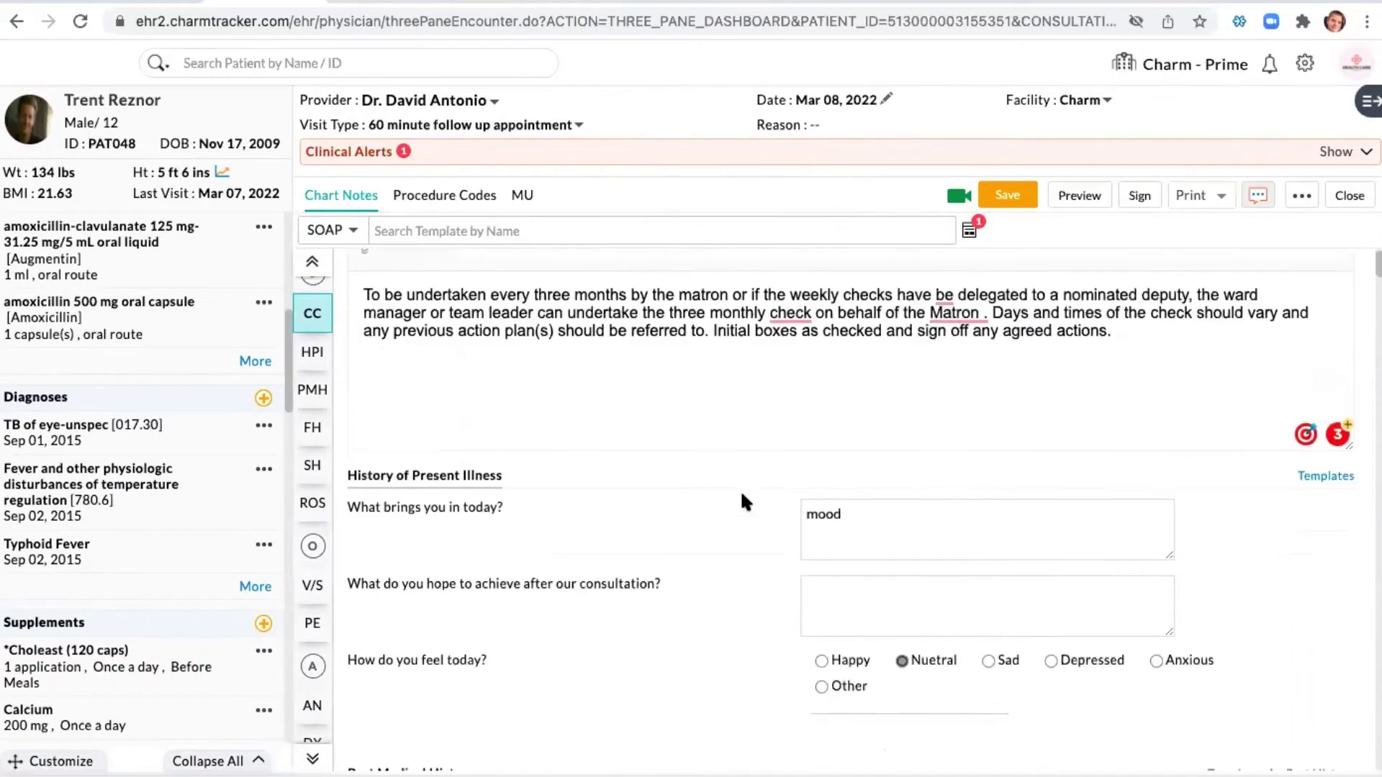
{"action": "scroll", "coordinate": [744, 502], "scroll_direction": "down", "scroll_amount": 1}
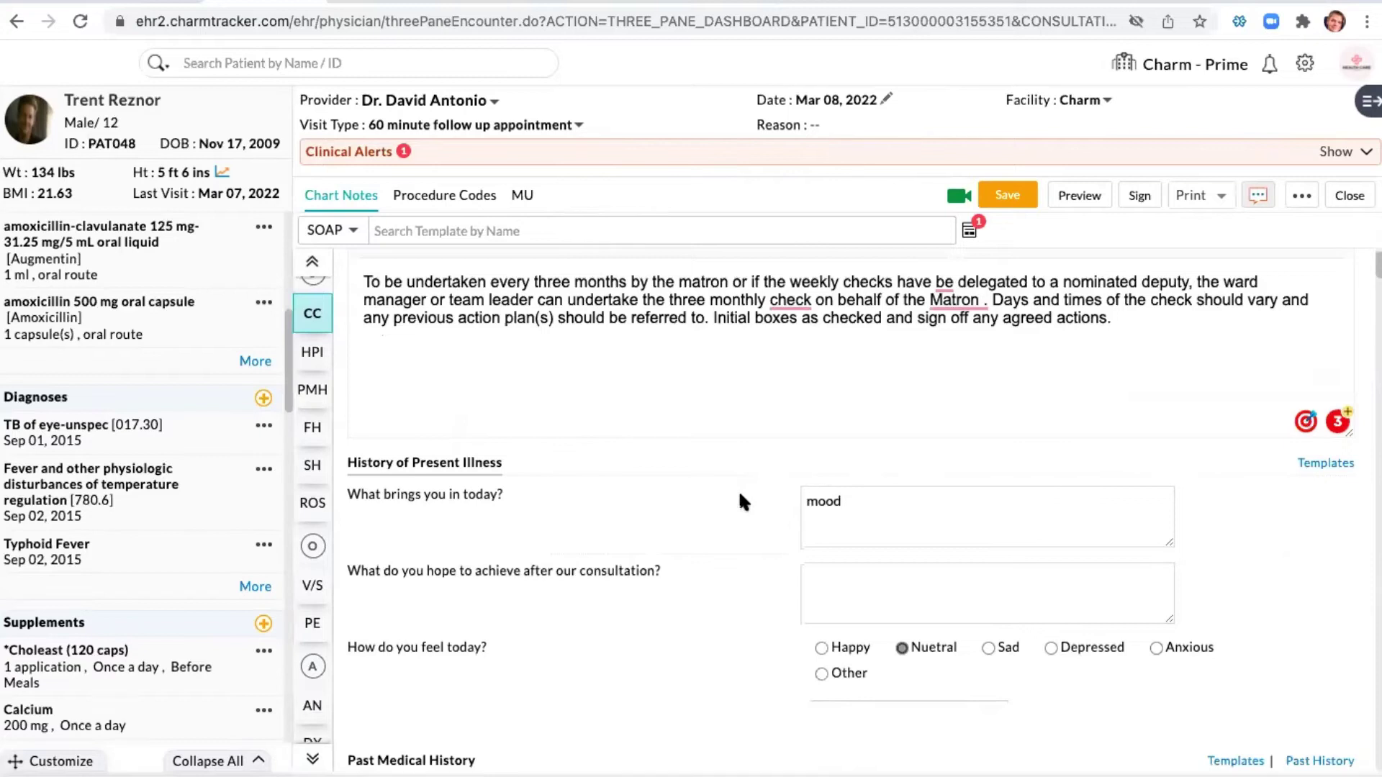
{"action": "scroll", "coordinate": [743, 501], "scroll_direction": "down", "scroll_amount": 2}
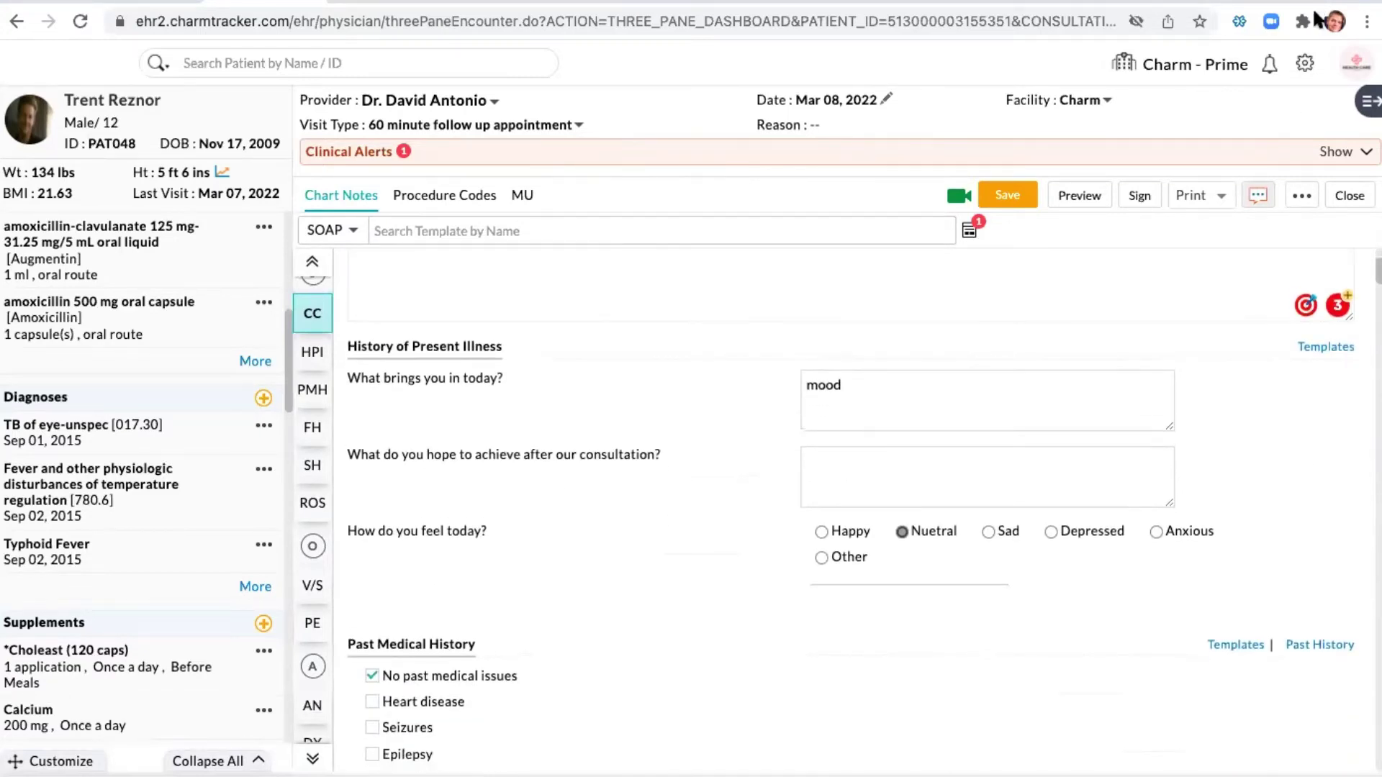
Open the Quick Text page in the practice settings to view the keywords and their descriptions.
{"action": "left_click", "coordinate": [1302, 70]}
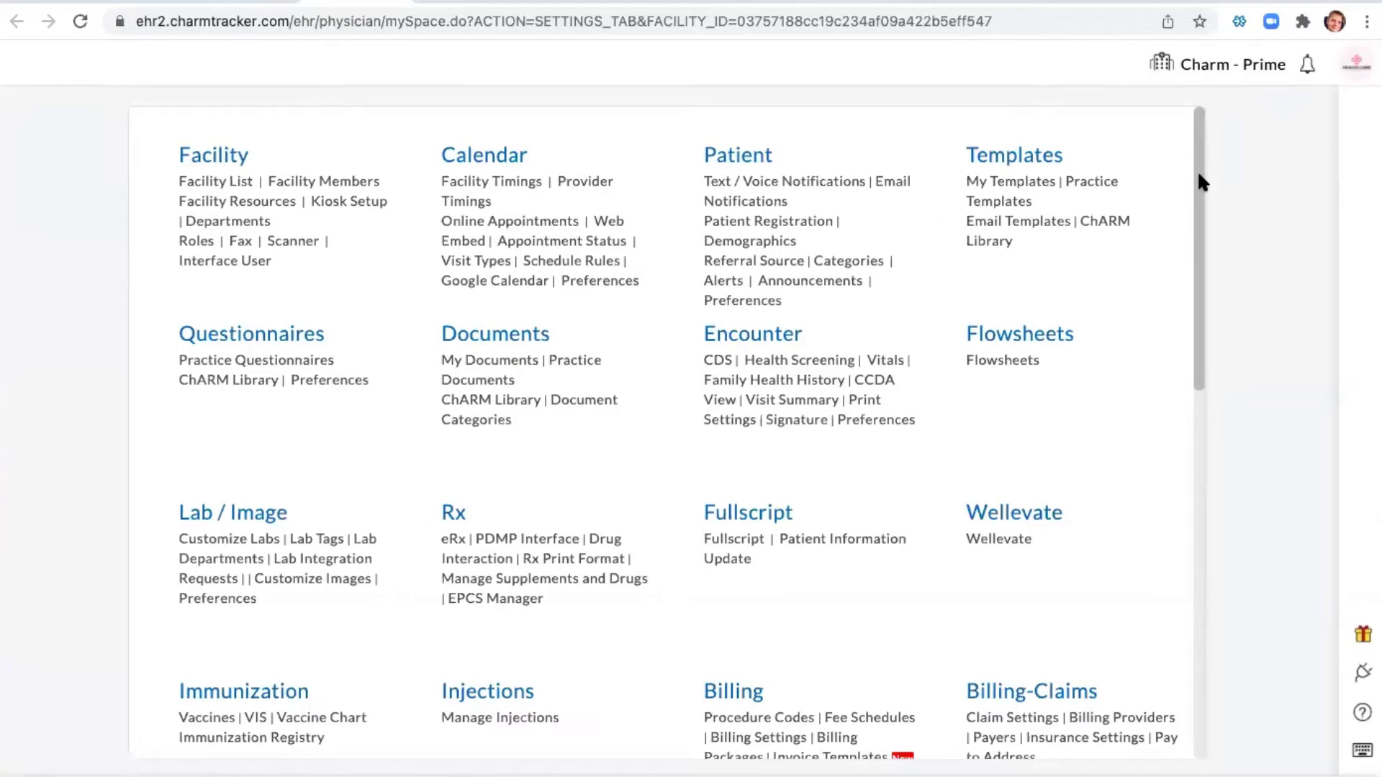
{"action": "scroll", "coordinate": [682, 377], "scroll_direction": "down", "scroll_amount": 5}
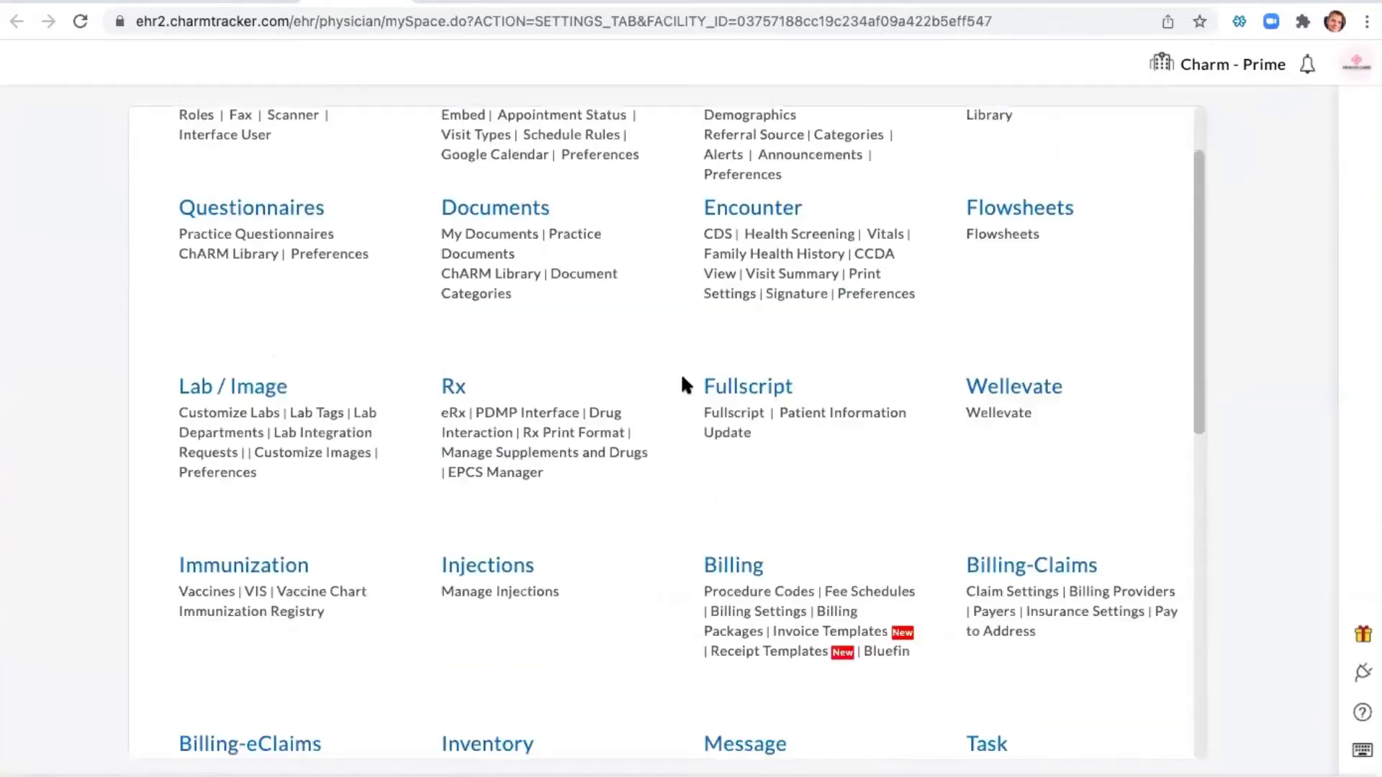
{"action": "scroll", "coordinate": [682, 378], "scroll_direction": "down", "scroll_amount": 2}
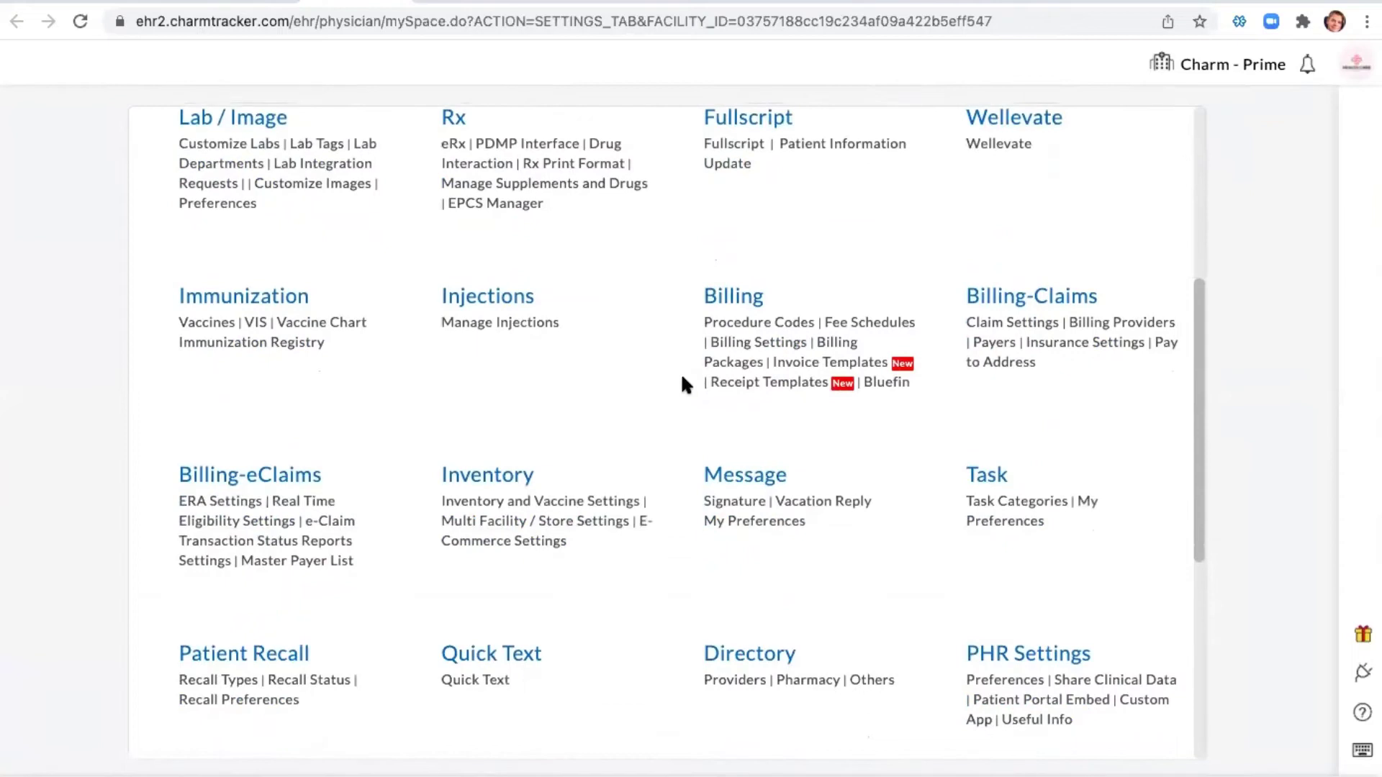
{"action": "scroll", "coordinate": [682, 378], "scroll_direction": "down", "scroll_amount": 2}
{"action": "left_click", "coordinate": [517, 570]}
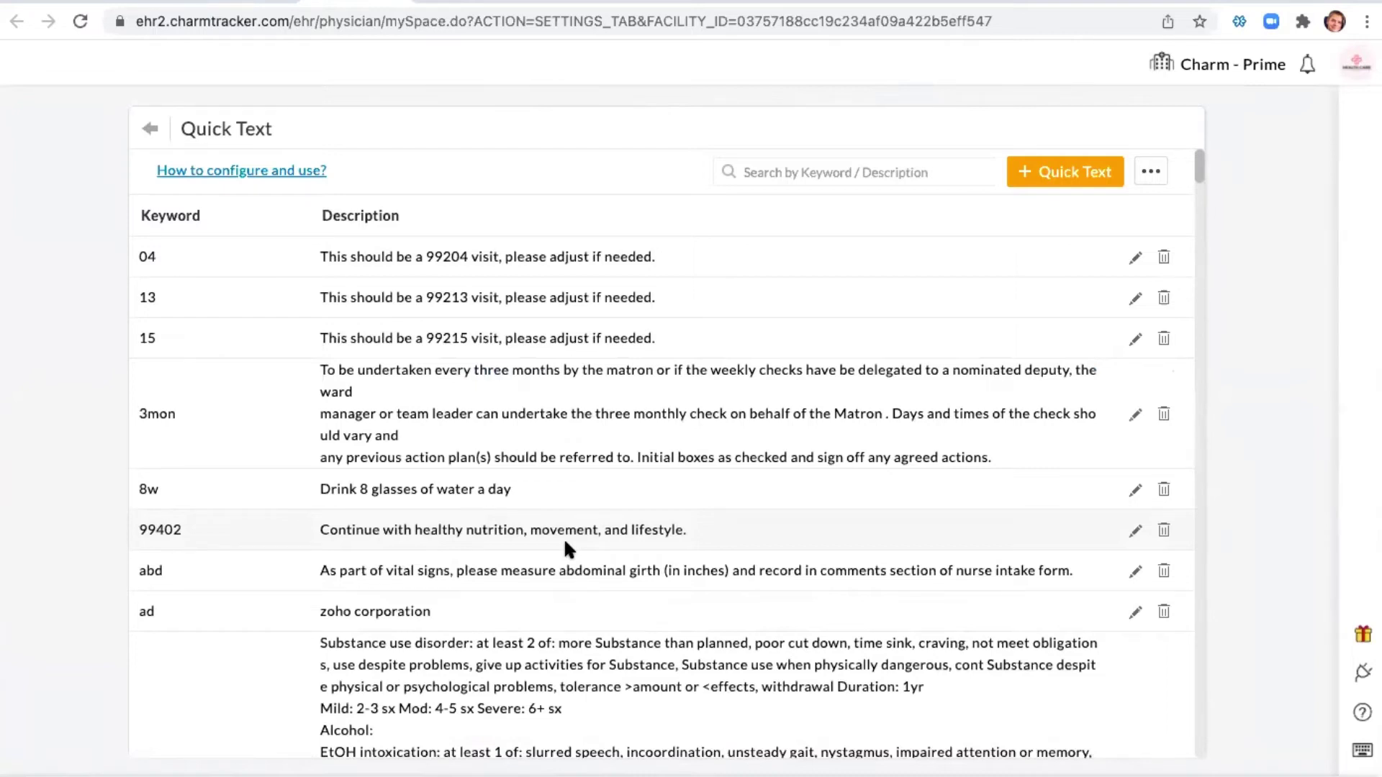
{"action": "left_click", "coordinate": [1048, 180]}
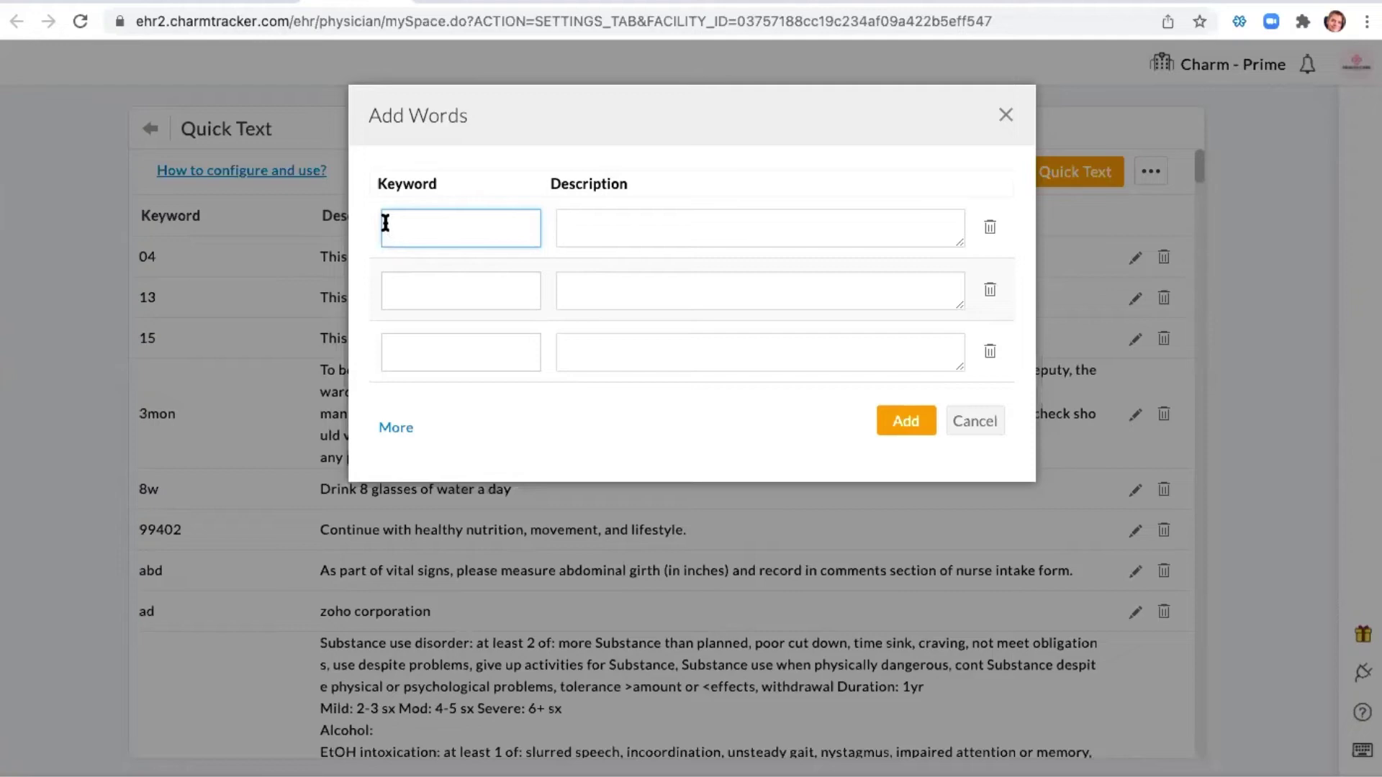
{"action": "type", "text": "cp"}
{"action": "left_click", "coordinate": [610, 216]}
{"action": "type", "text": "call patient"}
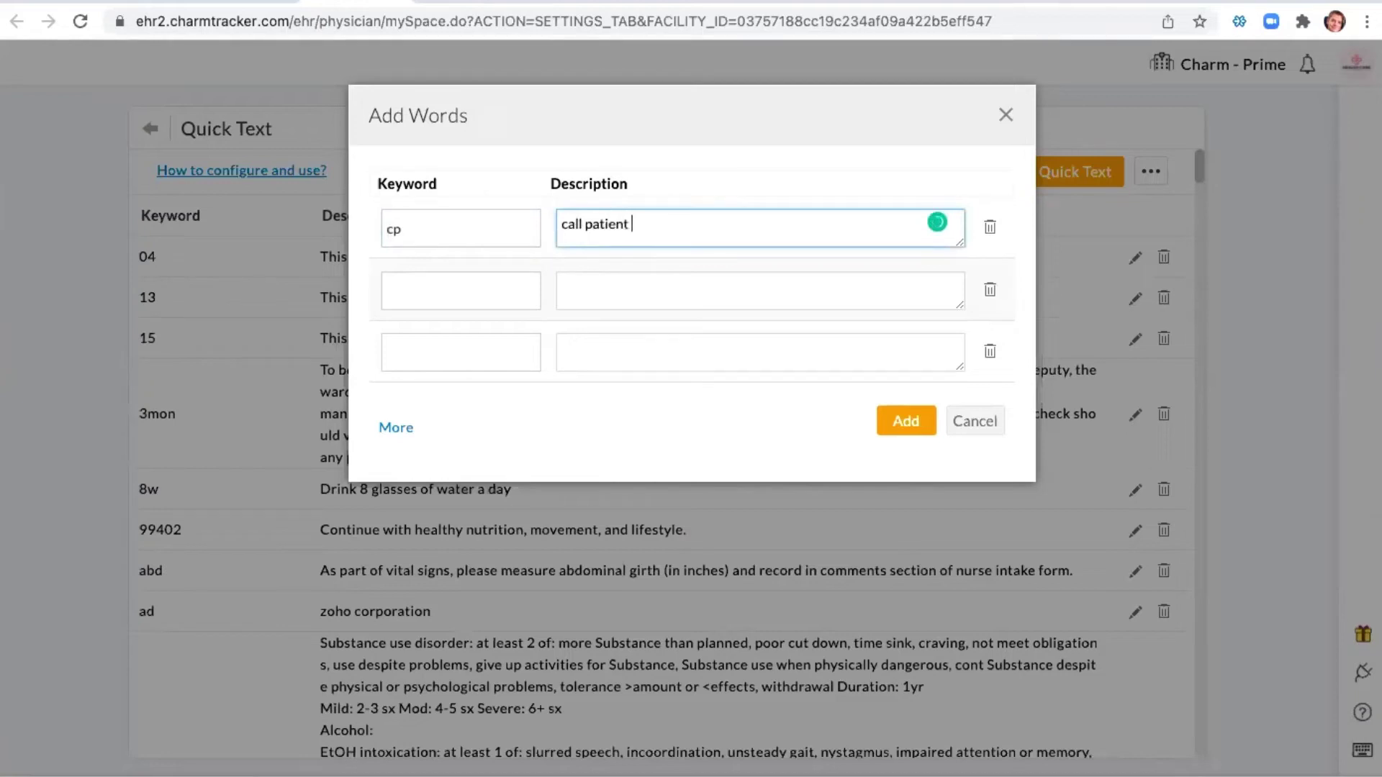
{"action": "left_click", "coordinate": [431, 285]}
{"action": "type", "text": "cpm"}
{"action": "left_click", "coordinate": [633, 299]}
{"action": "type", "text": "cal"}
{"action": "key", "text": "BackSpace"}
{"action": "key", "text": "BackSpace"}
{"action": "type", "text": "all"}
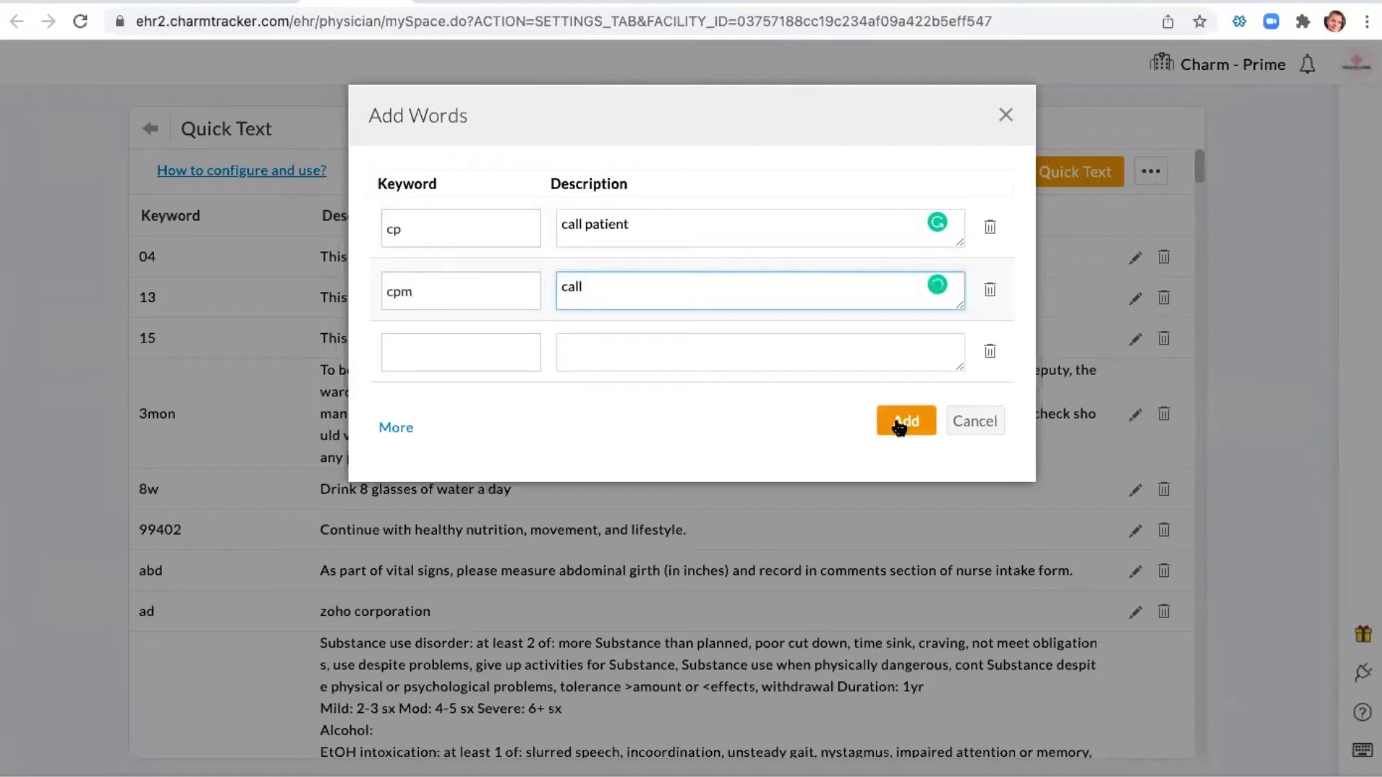
{"action": "left_click", "coordinate": [978, 423]}
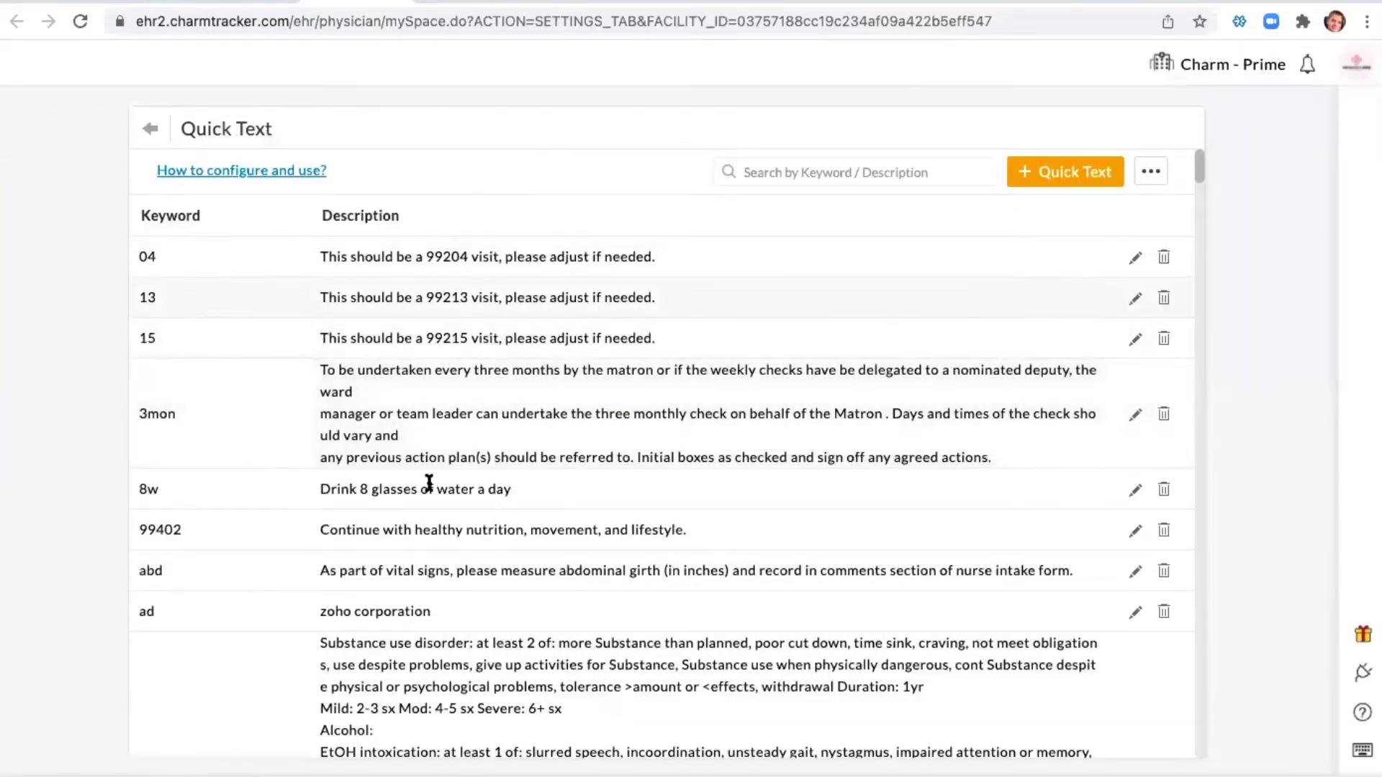
Look through the saved quick text keywords and their descriptions, from the visit-code entries down to the amiodarone checklist.
{"action": "scroll", "coordinate": [425, 486], "scroll_direction": "down", "scroll_amount": 3}
{"action": "scroll", "coordinate": [425, 490], "scroll_direction": "down", "scroll_amount": 2}
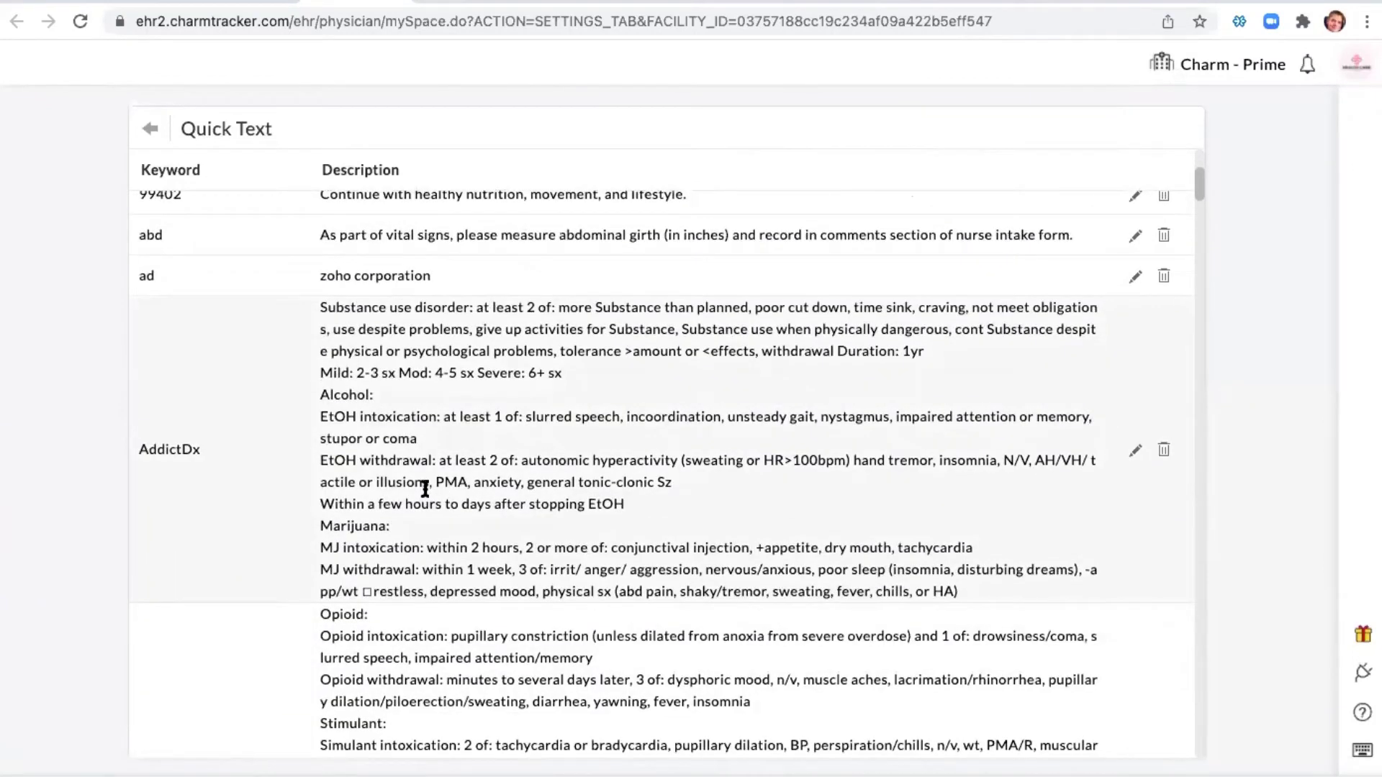
{"action": "scroll", "coordinate": [426, 490], "scroll_direction": "down", "scroll_amount": 4}
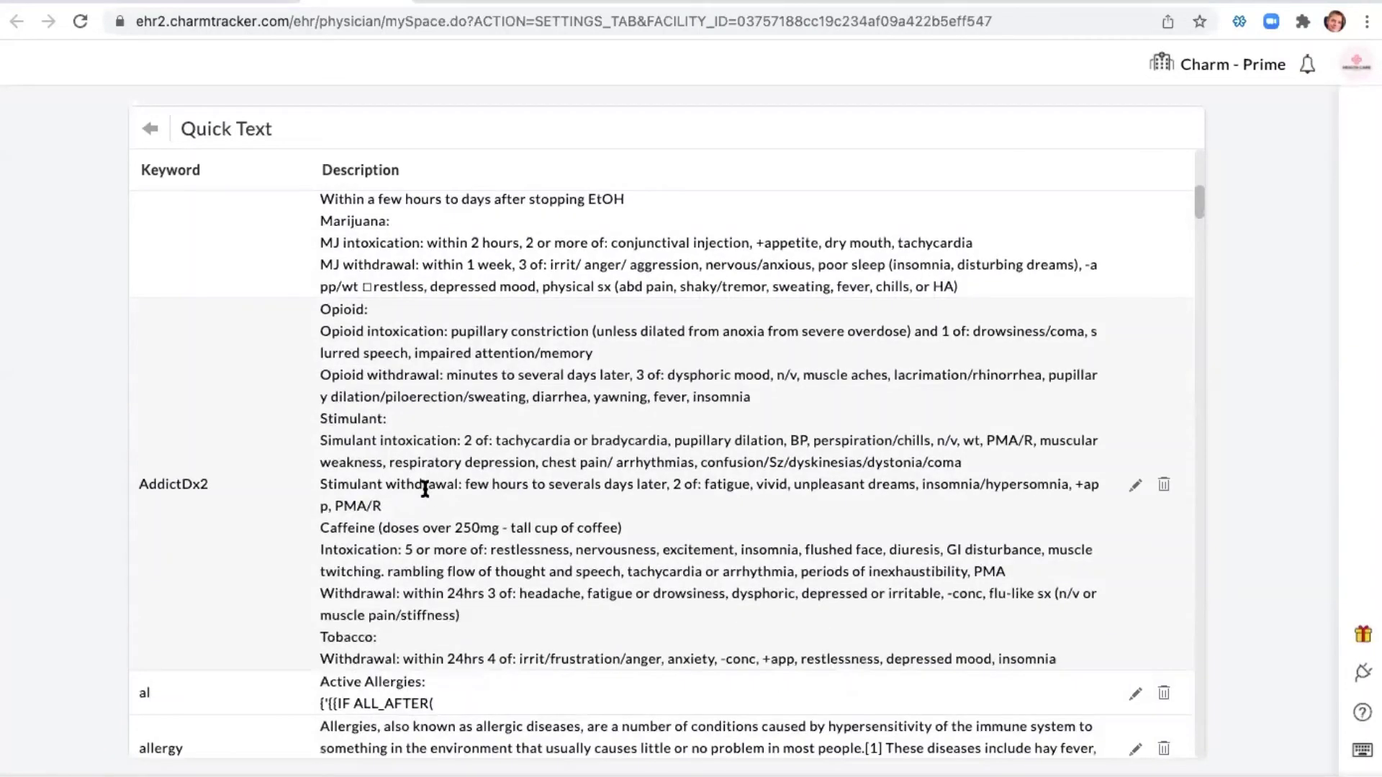
{"action": "scroll", "coordinate": [425, 489], "scroll_direction": "down", "scroll_amount": 1}
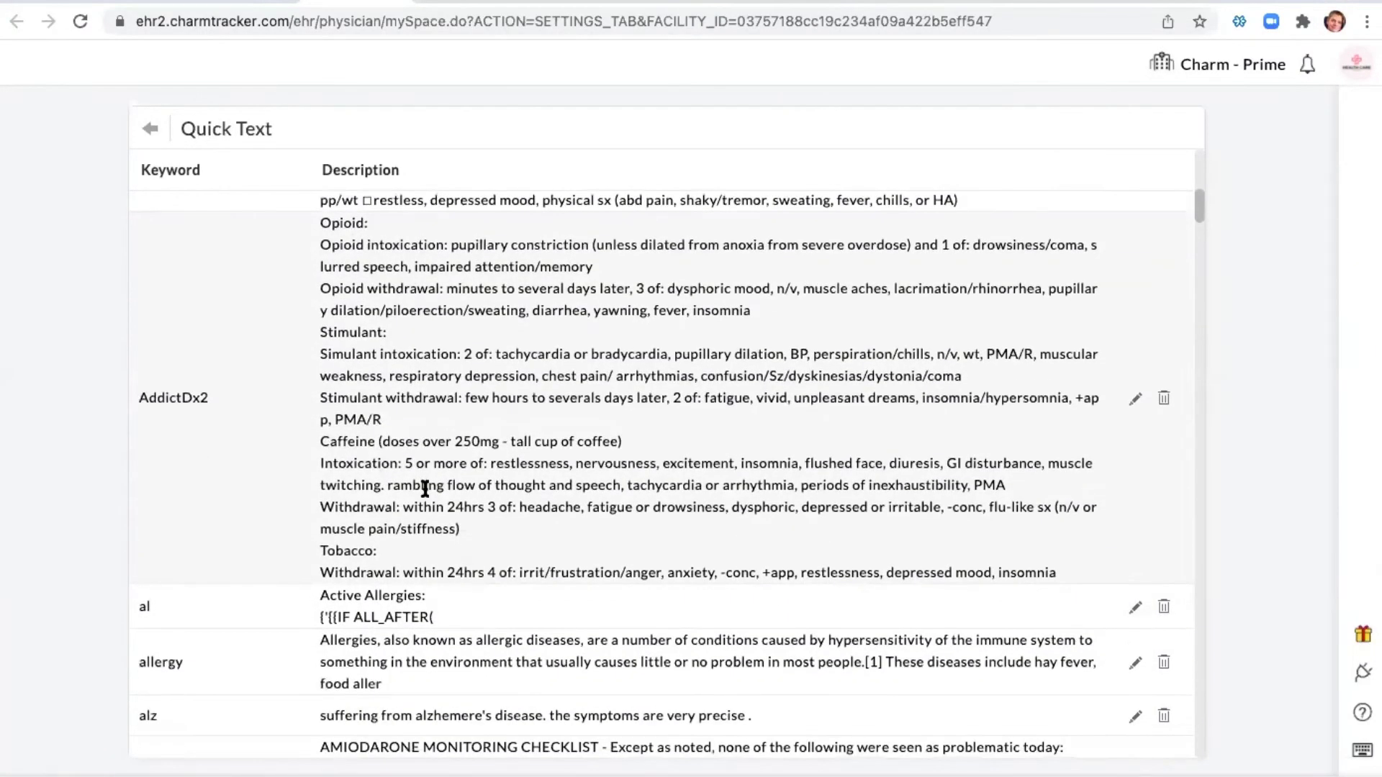
{"action": "scroll", "coordinate": [426, 489], "scroll_direction": "up", "scroll_amount": 1}
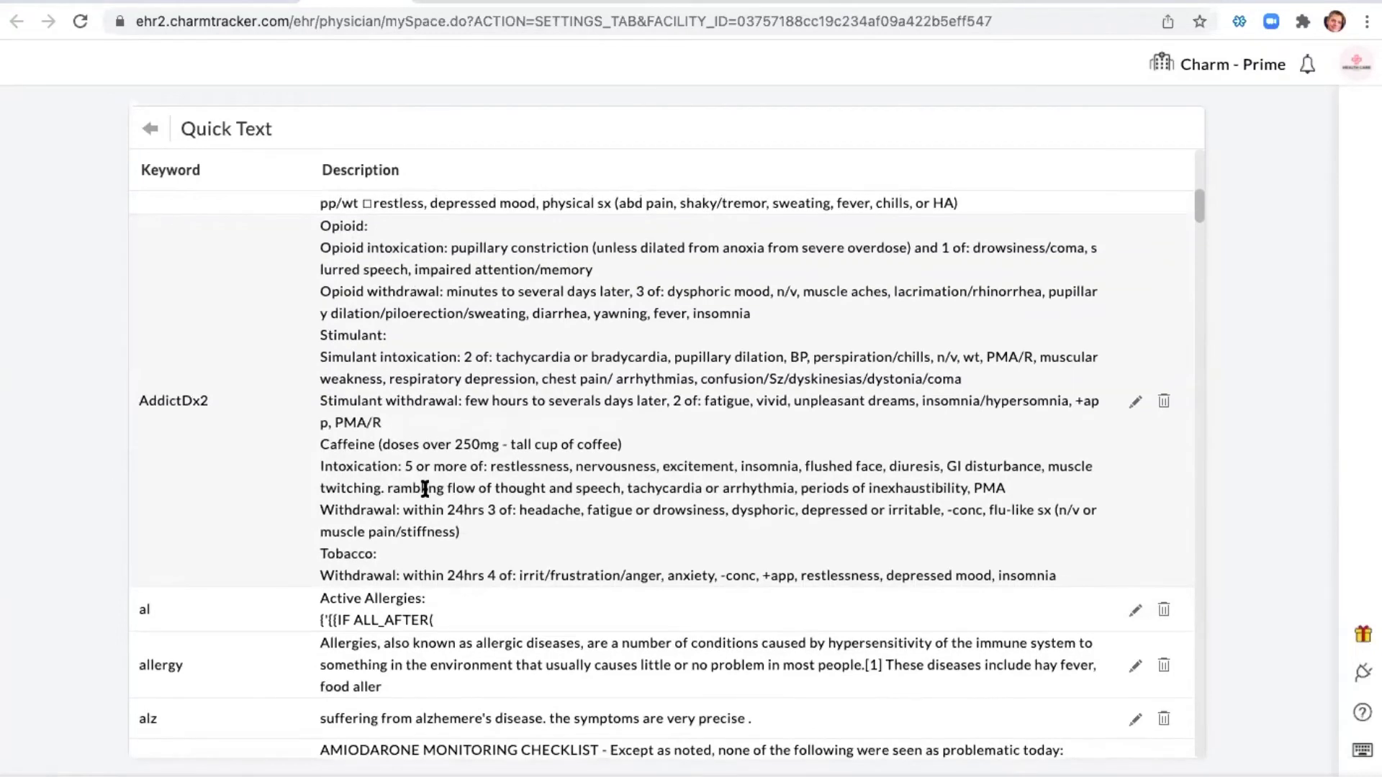
{"action": "scroll", "coordinate": [572, 531], "scroll_direction": "down", "scroll_amount": 3}
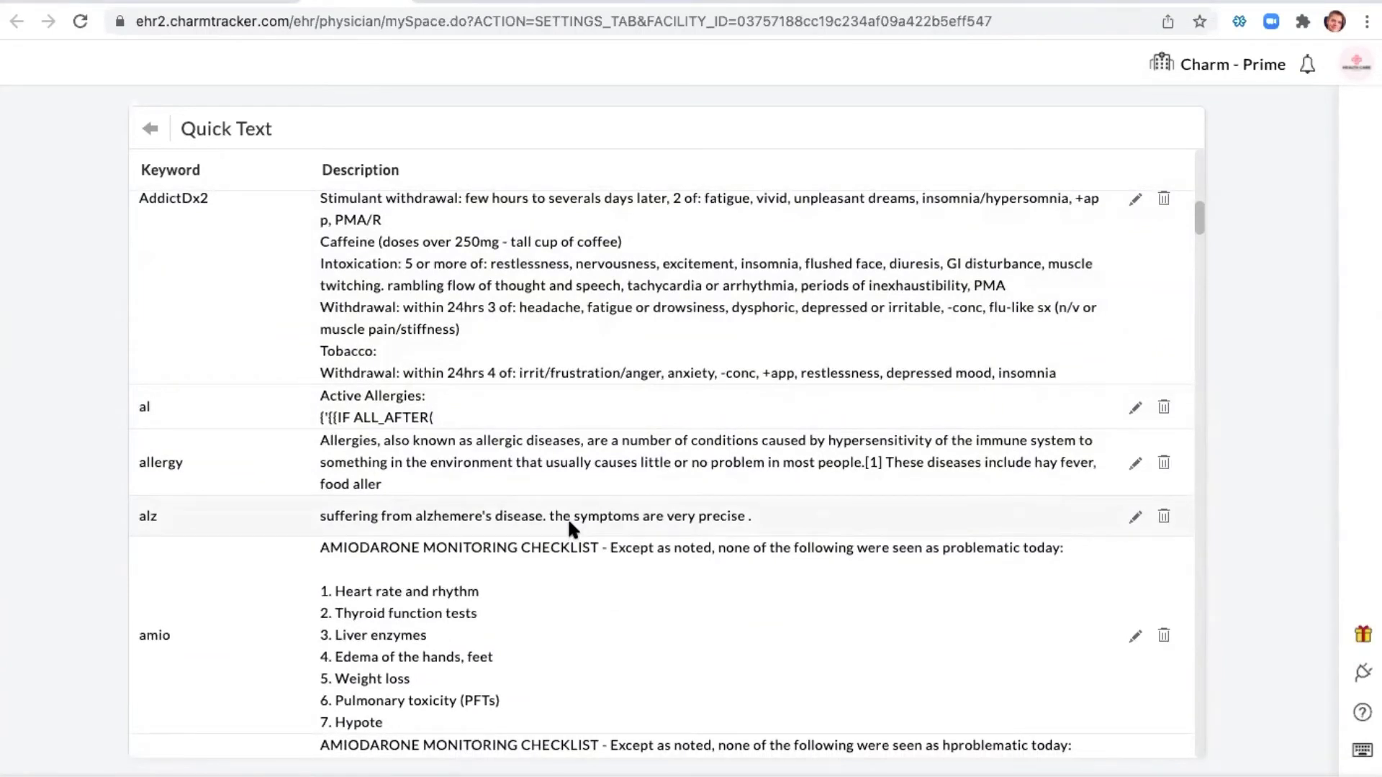
{"action": "scroll", "coordinate": [567, 517], "scroll_direction": "down", "scroll_amount": 1}
{"action": "scroll", "coordinate": [567, 522], "scroll_direction": "up", "scroll_amount": 5}
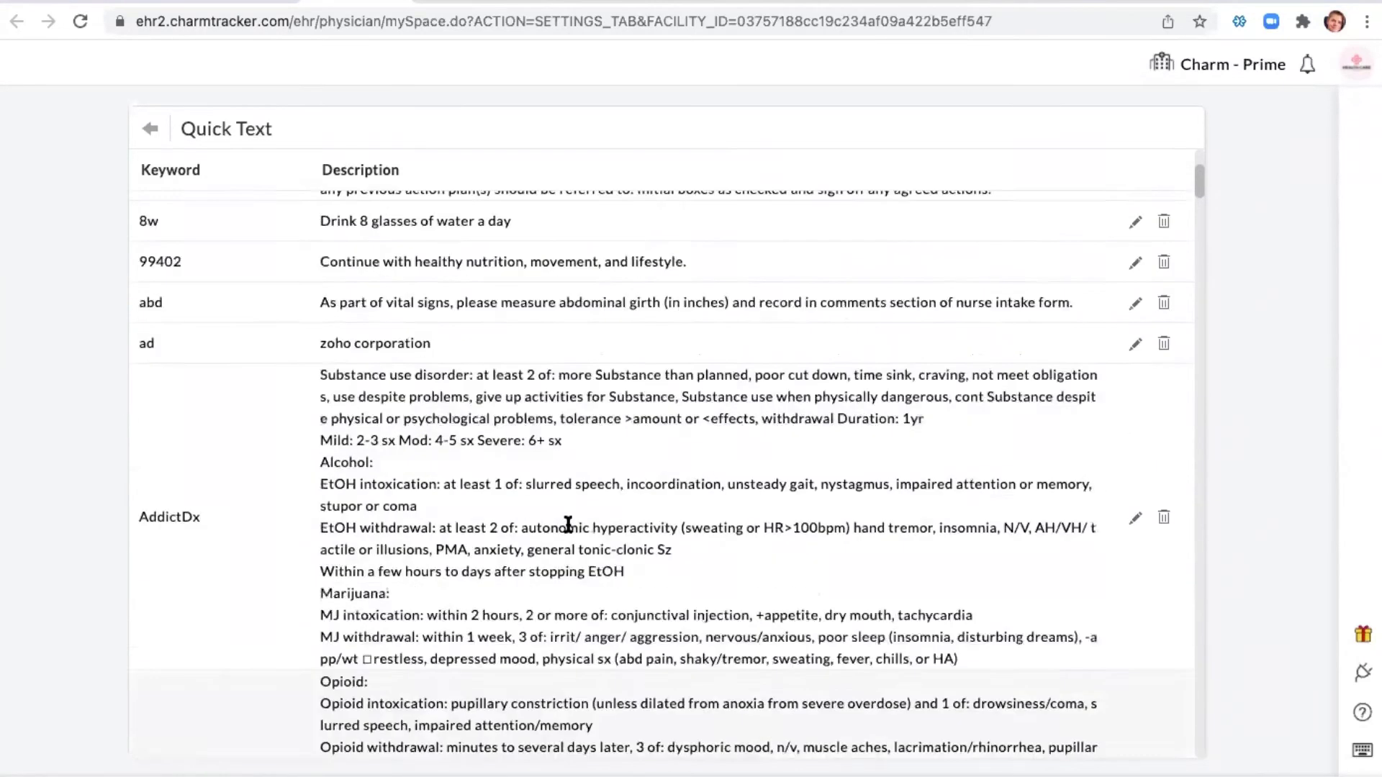
{"action": "scroll", "coordinate": [568, 524], "scroll_direction": "up", "scroll_amount": 3}
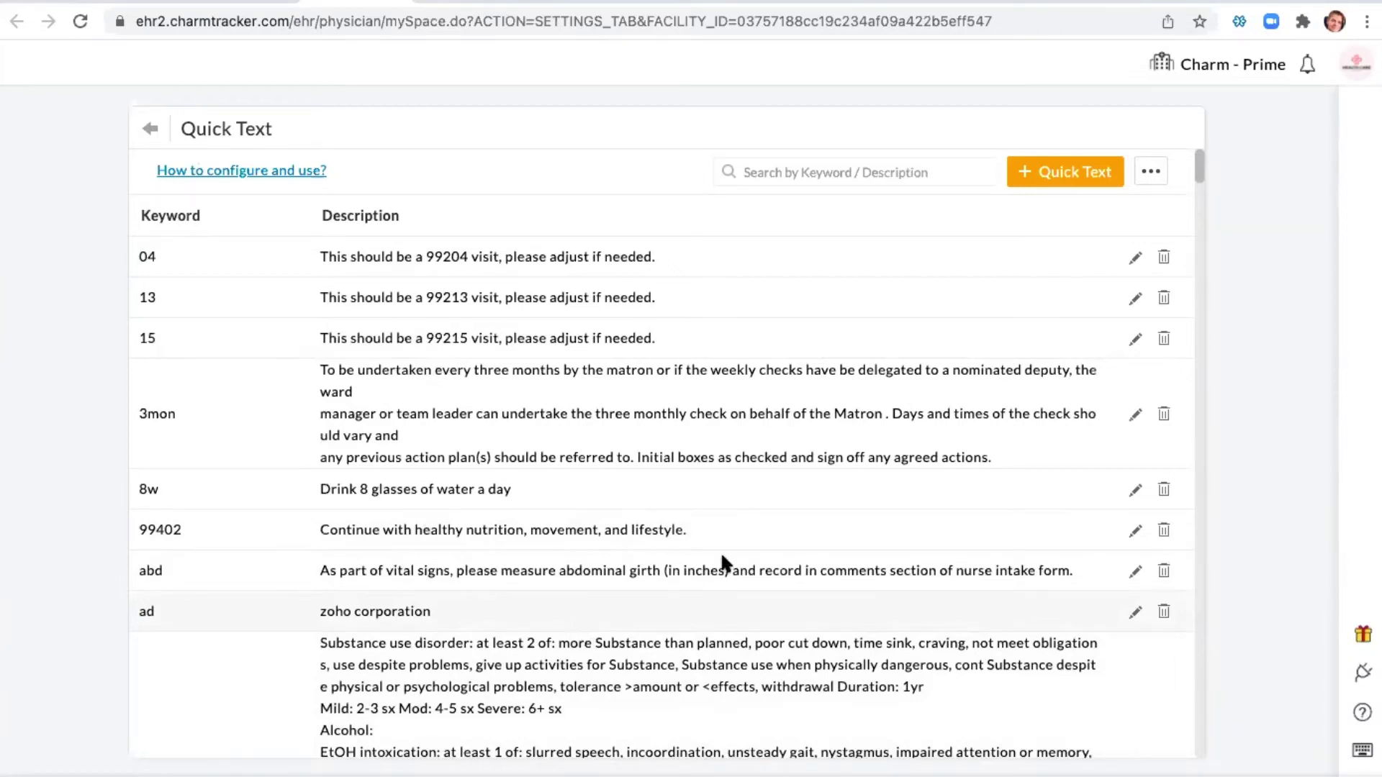
Leave the quick text list and start a new personal template of the type History of Present Illness.
{"action": "left_click", "coordinate": [151, 129]}
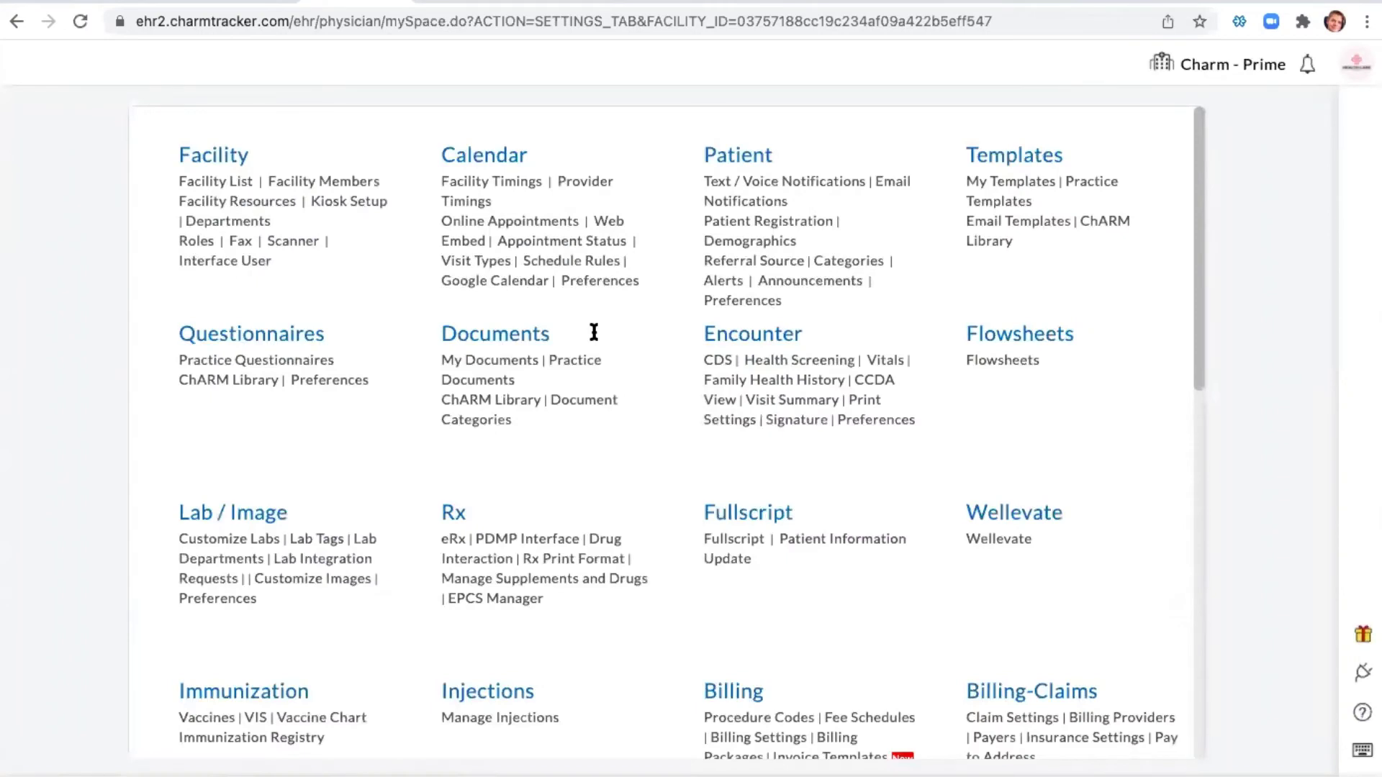
{"action": "left_click", "coordinate": [1045, 166]}
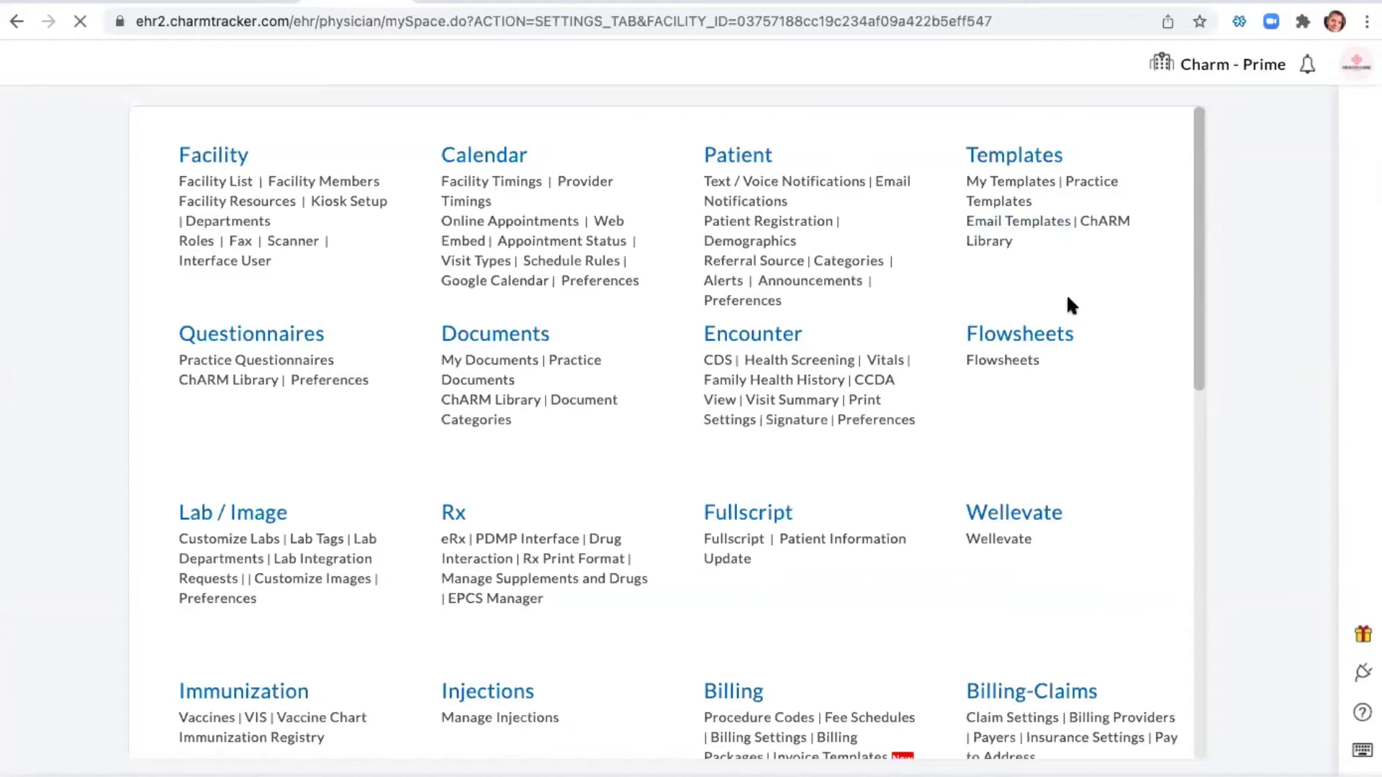
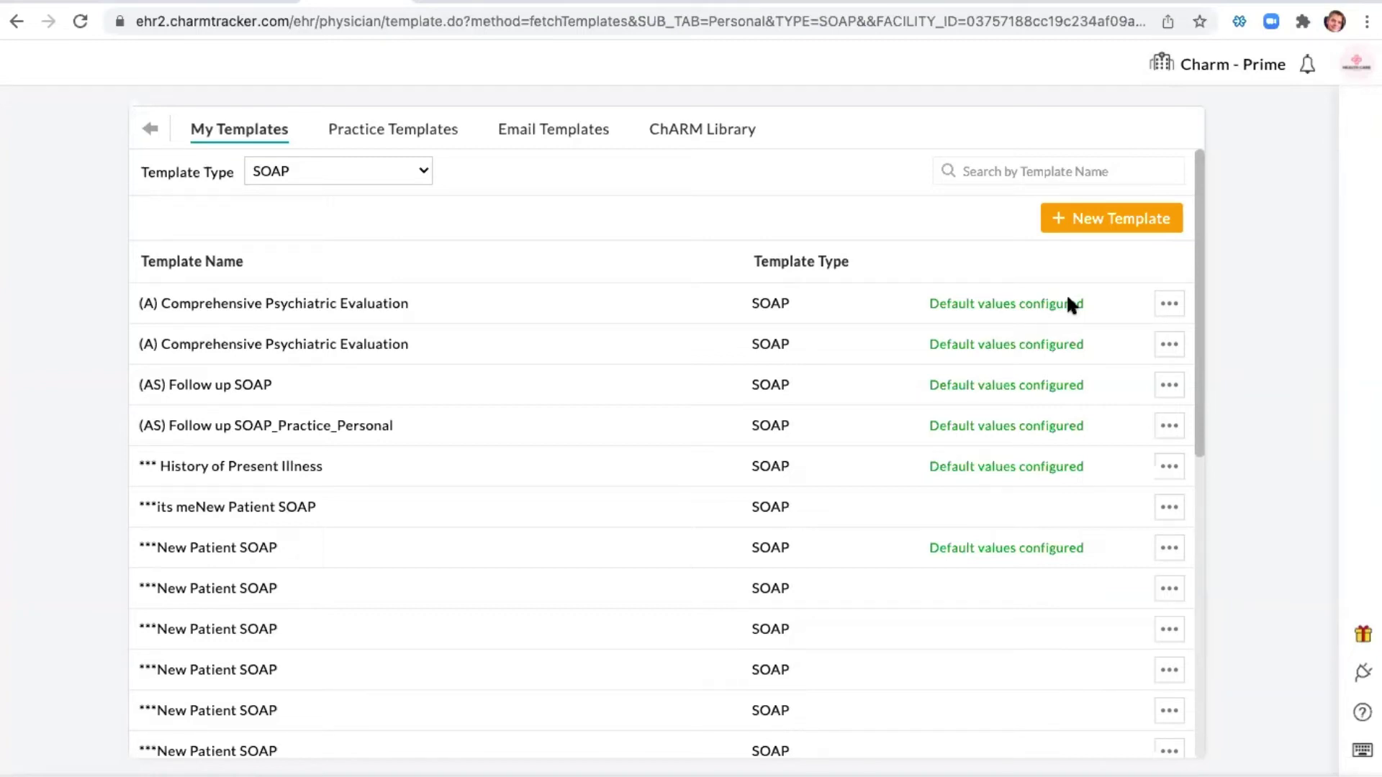
{"action": "left_click", "coordinate": [1127, 221]}
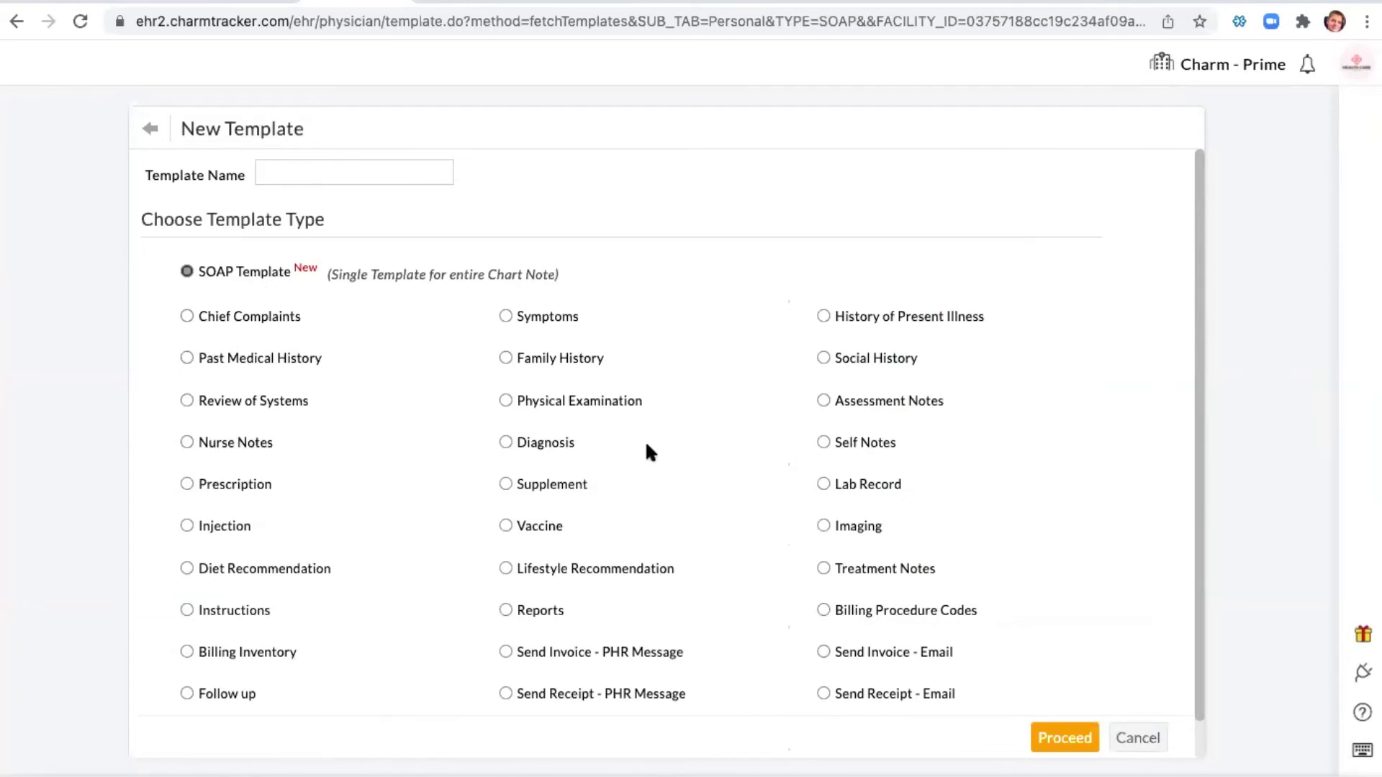
{"action": "left_click", "coordinate": [824, 317]}
{"action": "left_click", "coordinate": [1068, 747]}
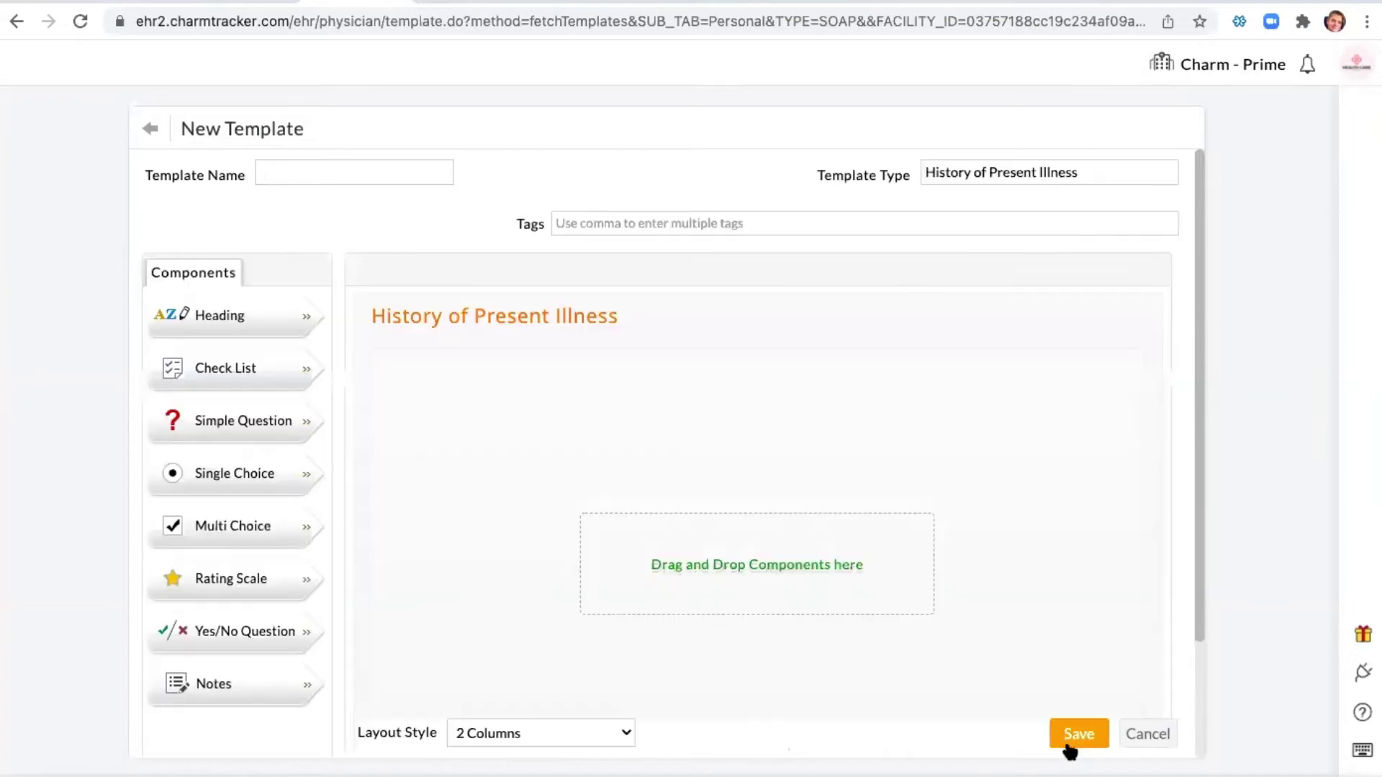
Add a multi choice component to the History of Present Illness template with HA as its question.
{"action": "scroll", "coordinate": [815, 595], "scroll_direction": "down", "scroll_amount": 2}
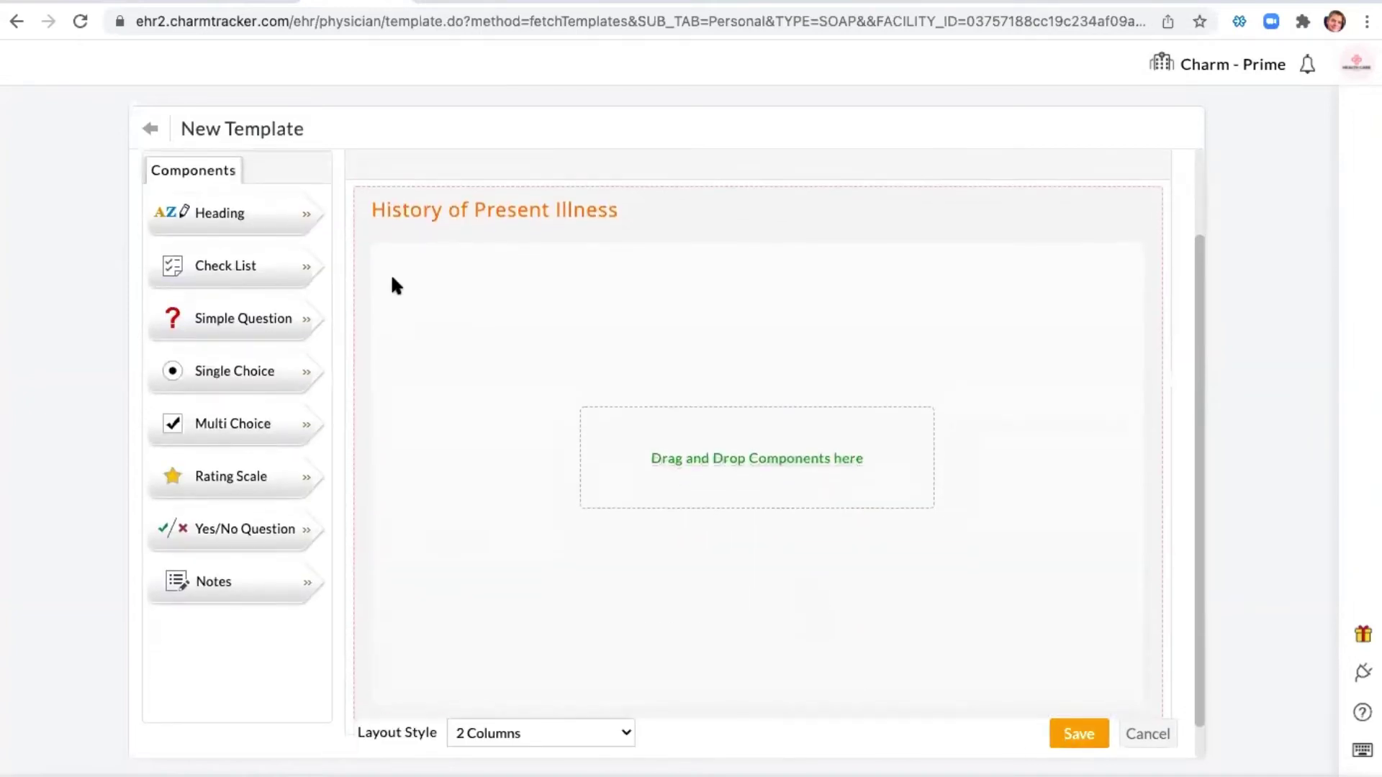
{"action": "scroll", "coordinate": [396, 281], "scroll_direction": "up", "scroll_amount": 1}
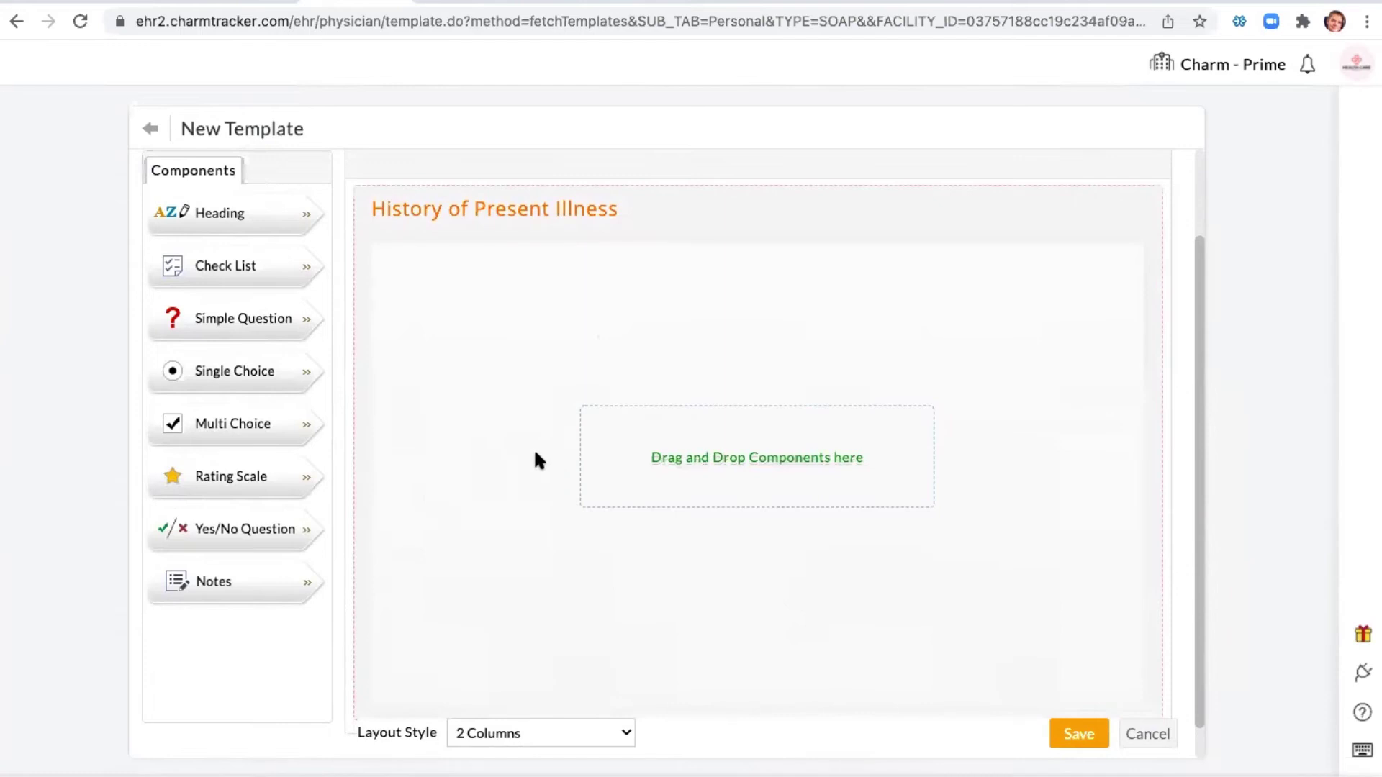
{"action": "scroll", "coordinate": [373, 328], "scroll_direction": "up", "scroll_amount": 3}
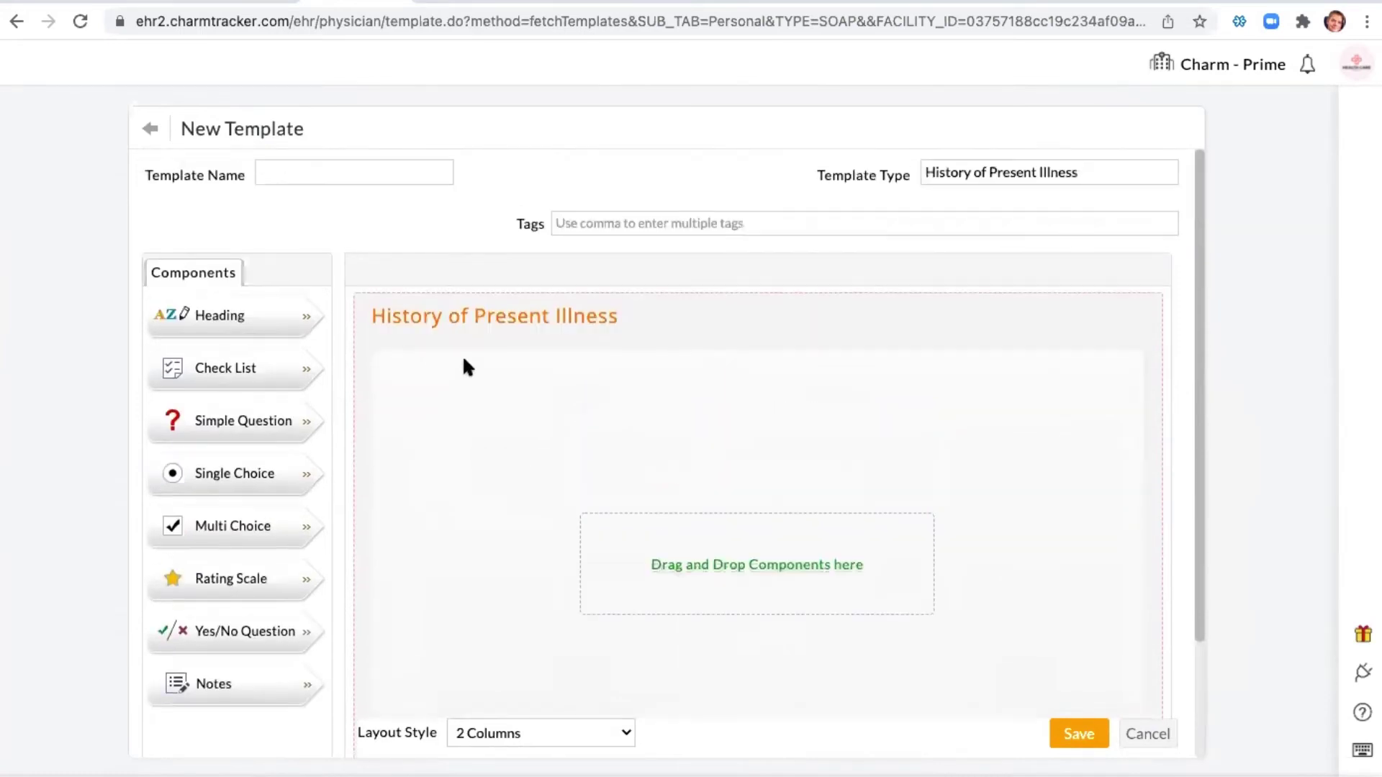
{"action": "left_click_drag", "start_coordinate": [244, 526], "coordinate": [519, 509]}
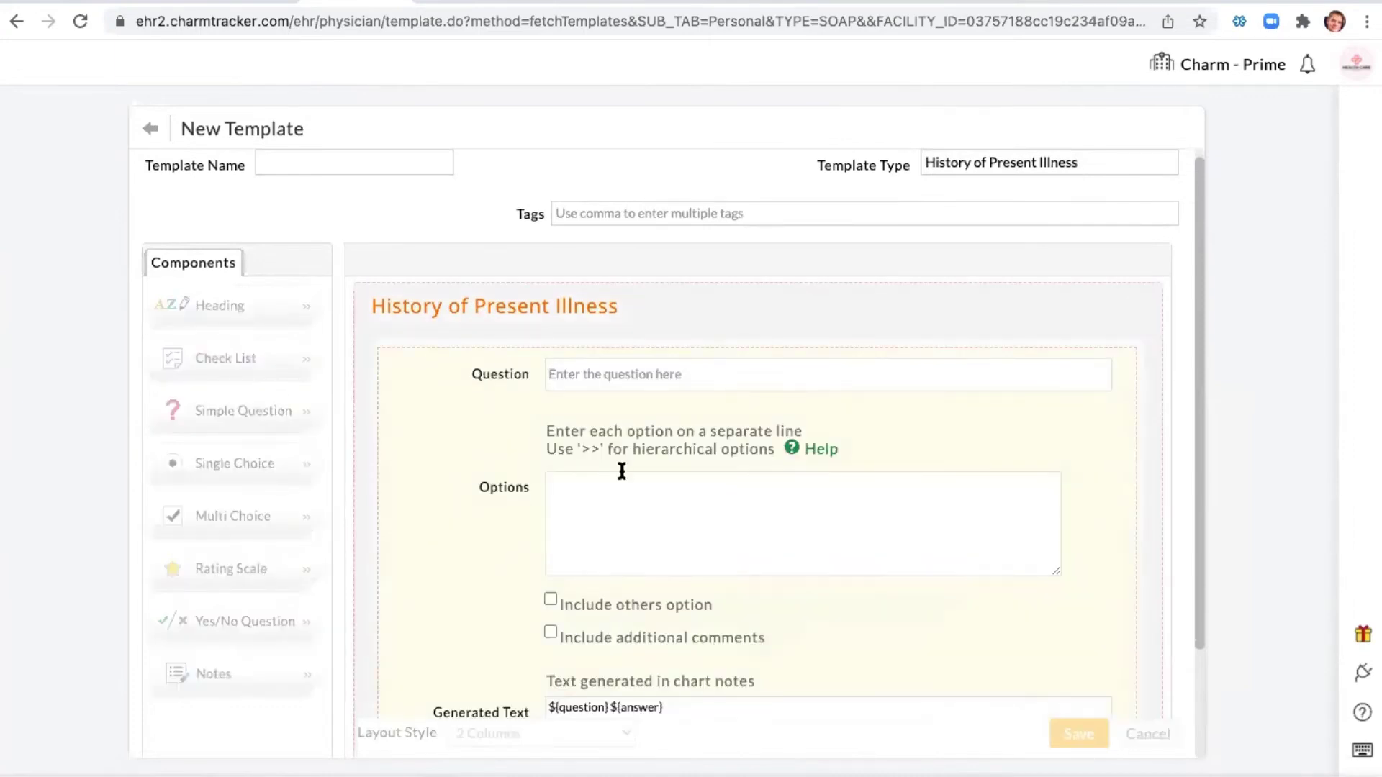
{"action": "type", "text": "HA"}
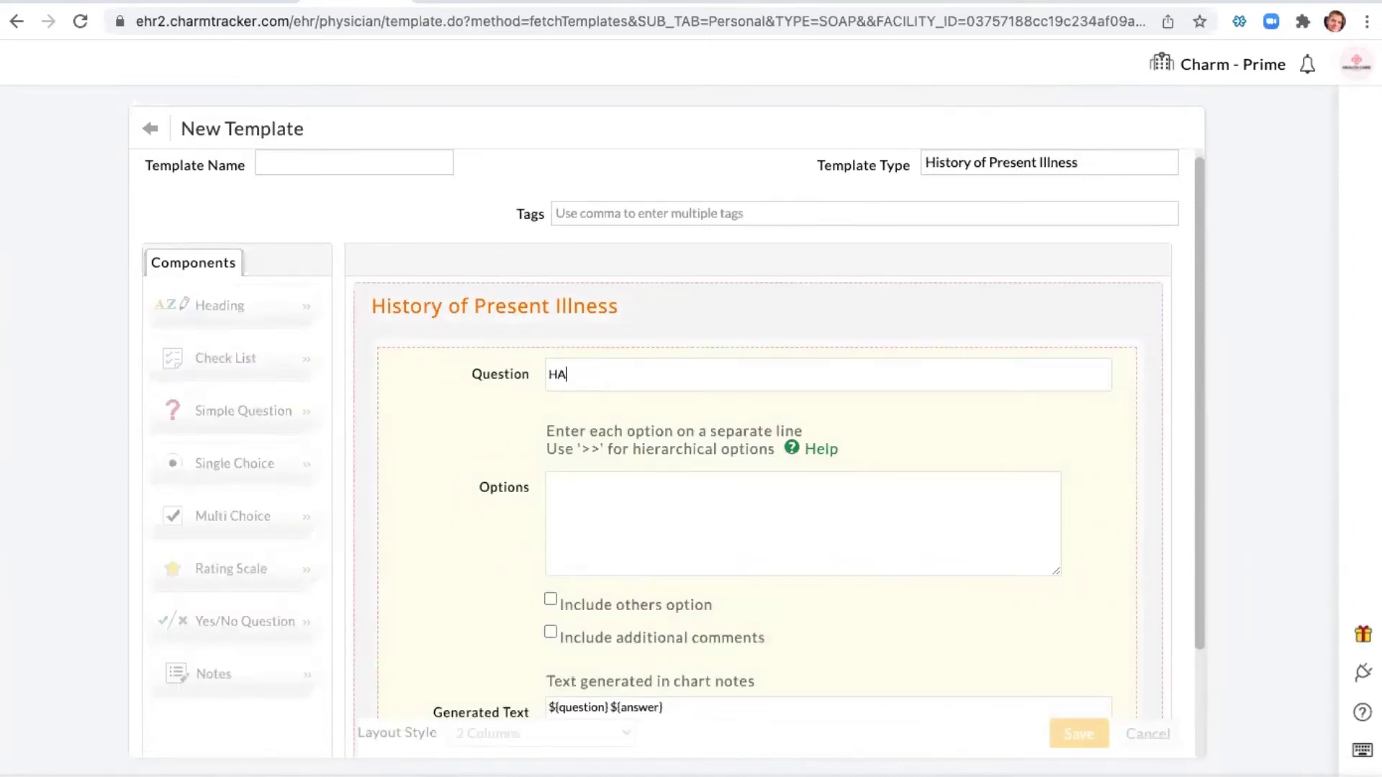
Enter Yes and No as the two answer options of the HA question.
{"action": "left_click", "coordinate": [591, 499]}
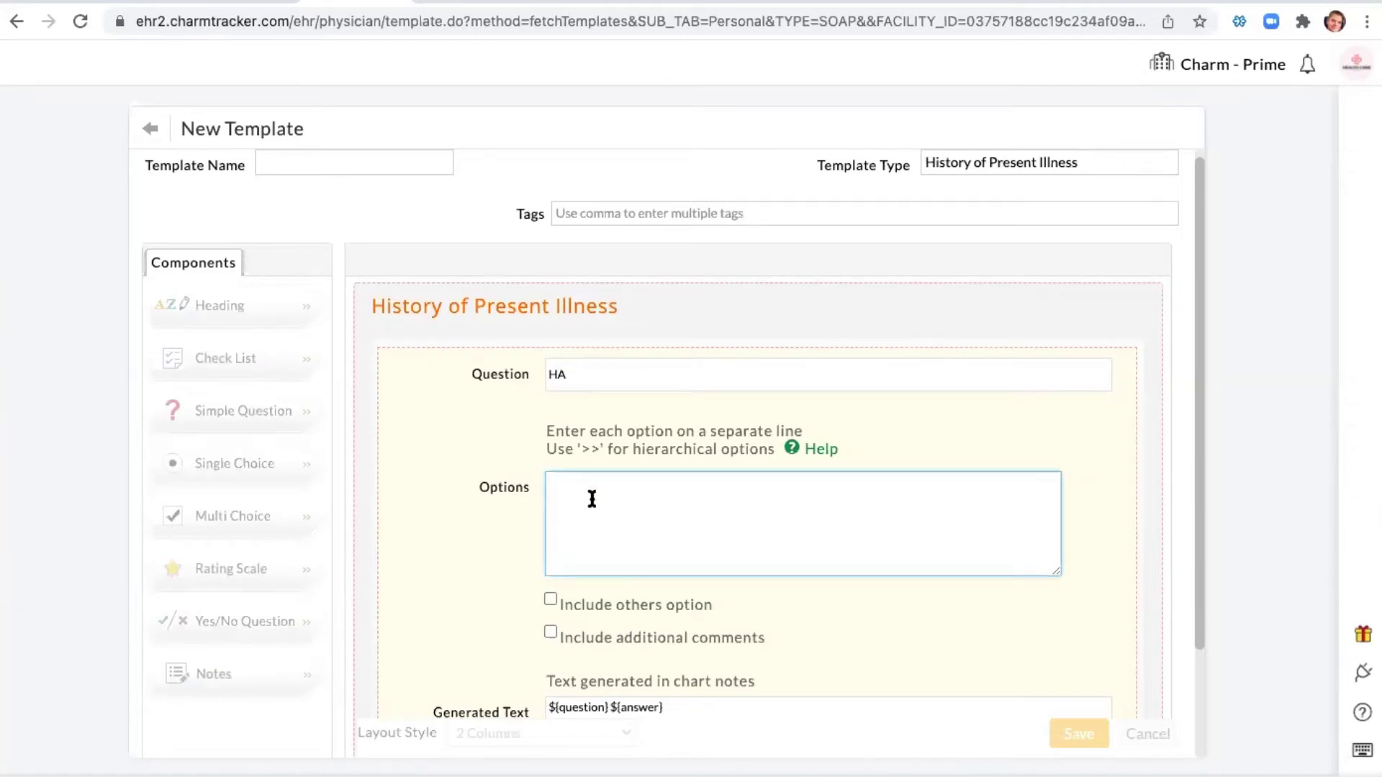
{"action": "type", "text": "Yes"}
{"action": "key", "text": "Return"}
{"action": "type", "text": "Mo"}
{"action": "key", "text": "BackSpace"}
{"action": "key", "text": "BackSpace"}
{"action": "type", "text": "No"}
Nest L, R and B as first-level sub-options under Yes, using the >> prefix.
{"action": "left_click", "coordinate": [572, 483]}
{"action": "key", "text": "Return"}
{"action": "type", "text": ">>"}
{"action": "key", "text": "Return"}
{"action": "type", "text": ">>"}
{"action": "key", "text": "Return"}
{"action": "type", "text": ">>"}
{"action": "left_click", "coordinate": [563, 497]}
{"action": "type", "text": "L >>"}
{"action": "type", "text": "R"}
{"action": "key", "text": "Down"}
{"action": "type", "text": "B"}
Nest Blurry, Tunnel and Blinding as second-level sub-options under L, using the >>>> prefix.
{"action": "left_click", "coordinate": [574, 497]}
{"action": "key", "text": "Return"}
{"action": "type", "text": ">>>>"}
{"action": "key", "text": "Return"}
{"action": "type", "text": ">>>>"}
{"action": "key", "text": "Return"}
{"action": "type", "text": ">>>>"}
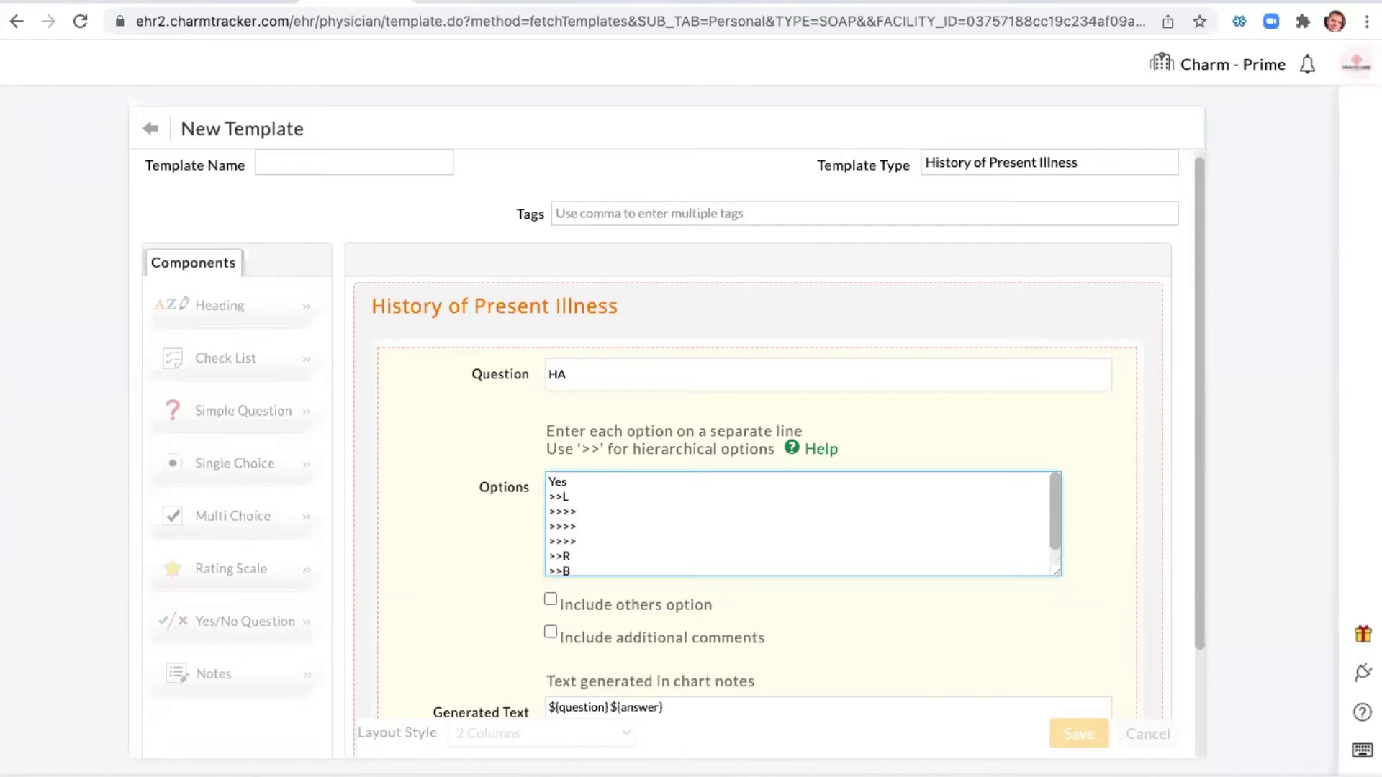
{"action": "left_click", "coordinate": [578, 512]}
{"action": "type", "text": "Blurry"}
{"action": "left_click", "coordinate": [578, 526]}
{"action": "type", "text": "Tunnel"}
{"action": "left_click", "coordinate": [576, 541]}
{"action": "type", "text": "Blinding"}
Include the others option and additional comments in the HA question, and add it to the template.
{"action": "scroll", "coordinate": [438, 495], "scroll_direction": "down", "scroll_amount": 3}
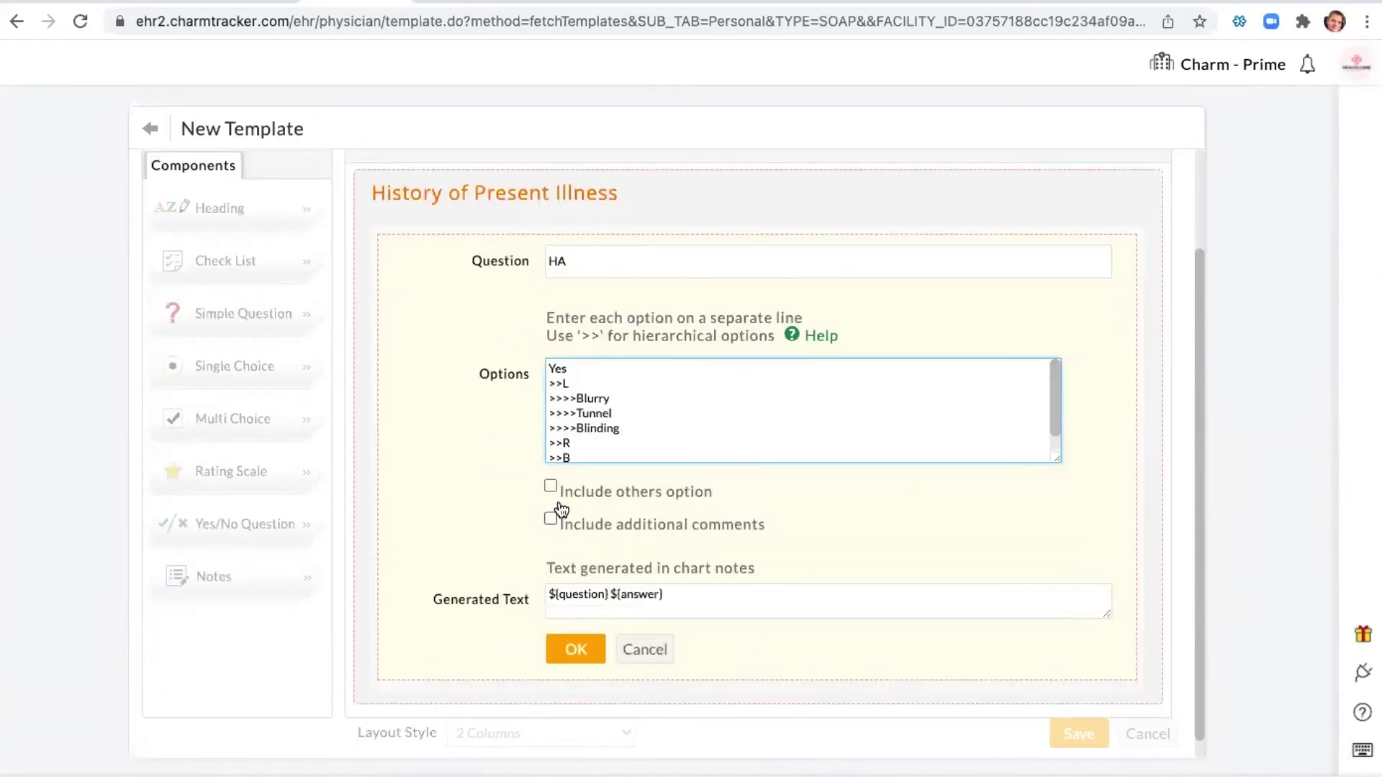
{"action": "left_click", "coordinate": [551, 486]}
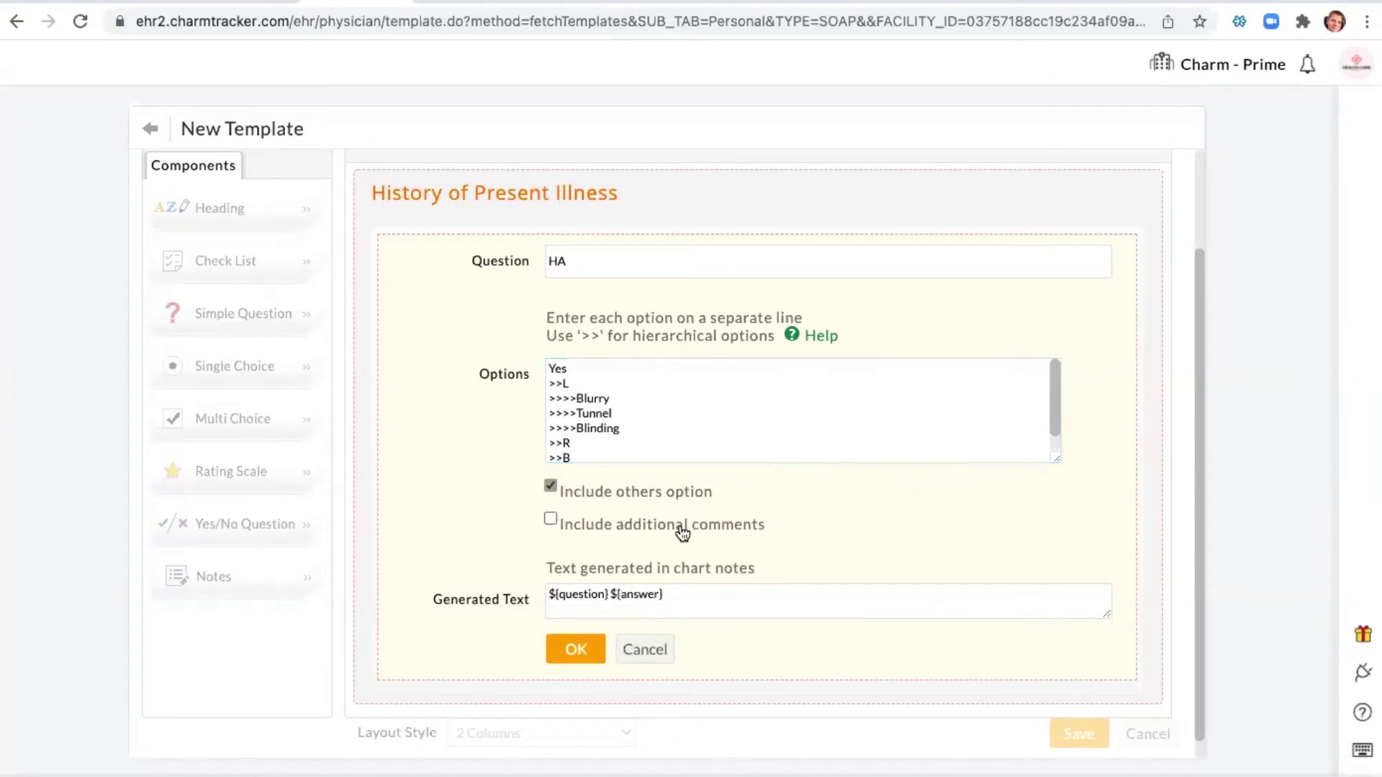
{"action": "left_click", "coordinate": [551, 520]}
{"action": "left_click", "coordinate": [576, 663]}
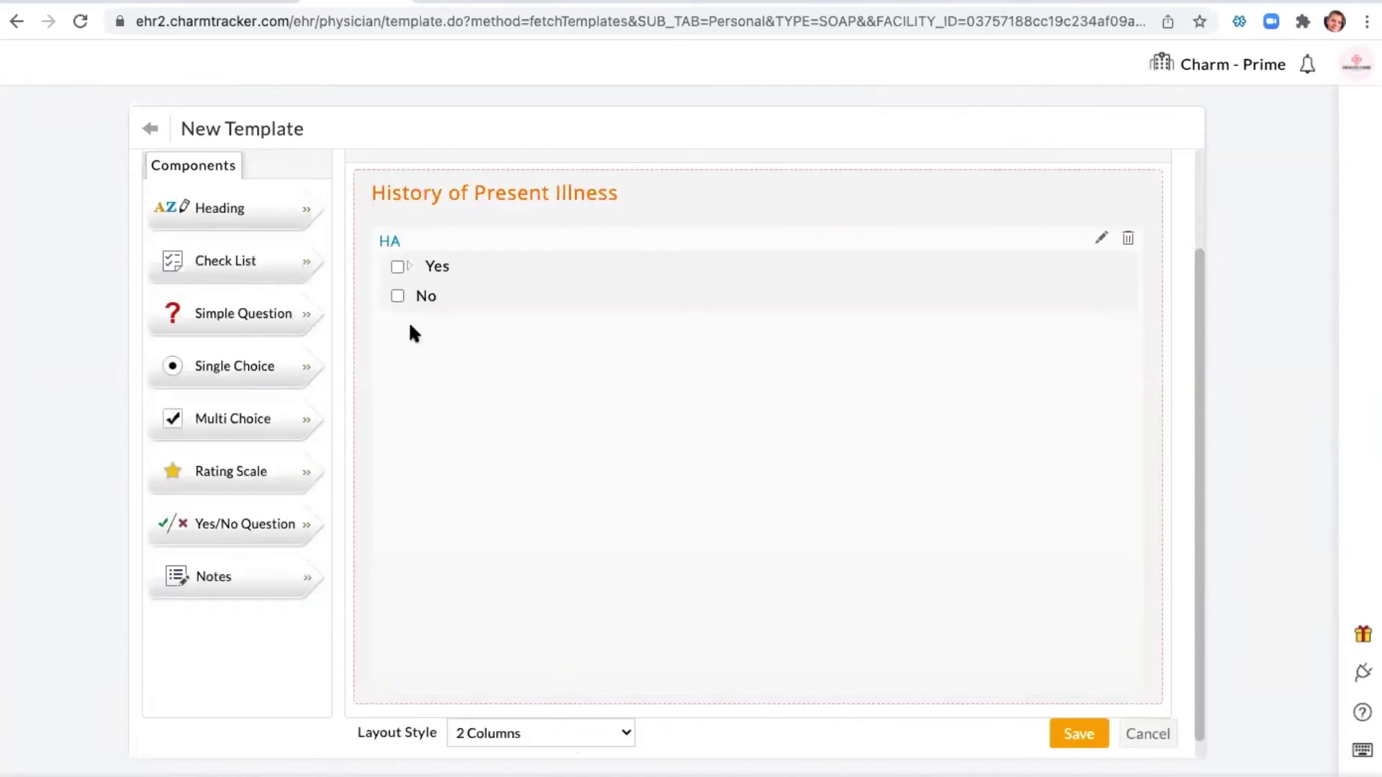
Check off Yes, its sub-option L and the nested Blurry option in the HA question.
{"action": "left_click", "coordinate": [395, 266]}
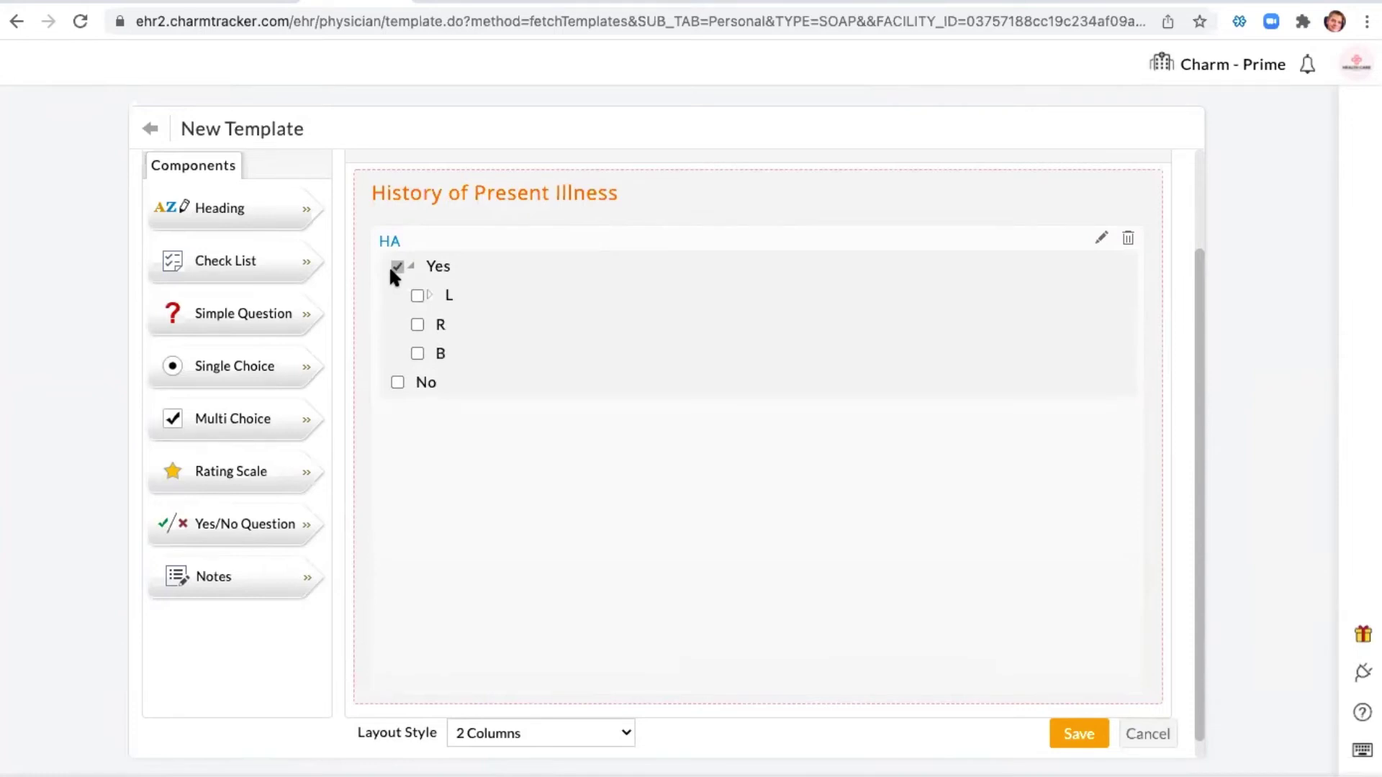
{"action": "left_click", "coordinate": [417, 296]}
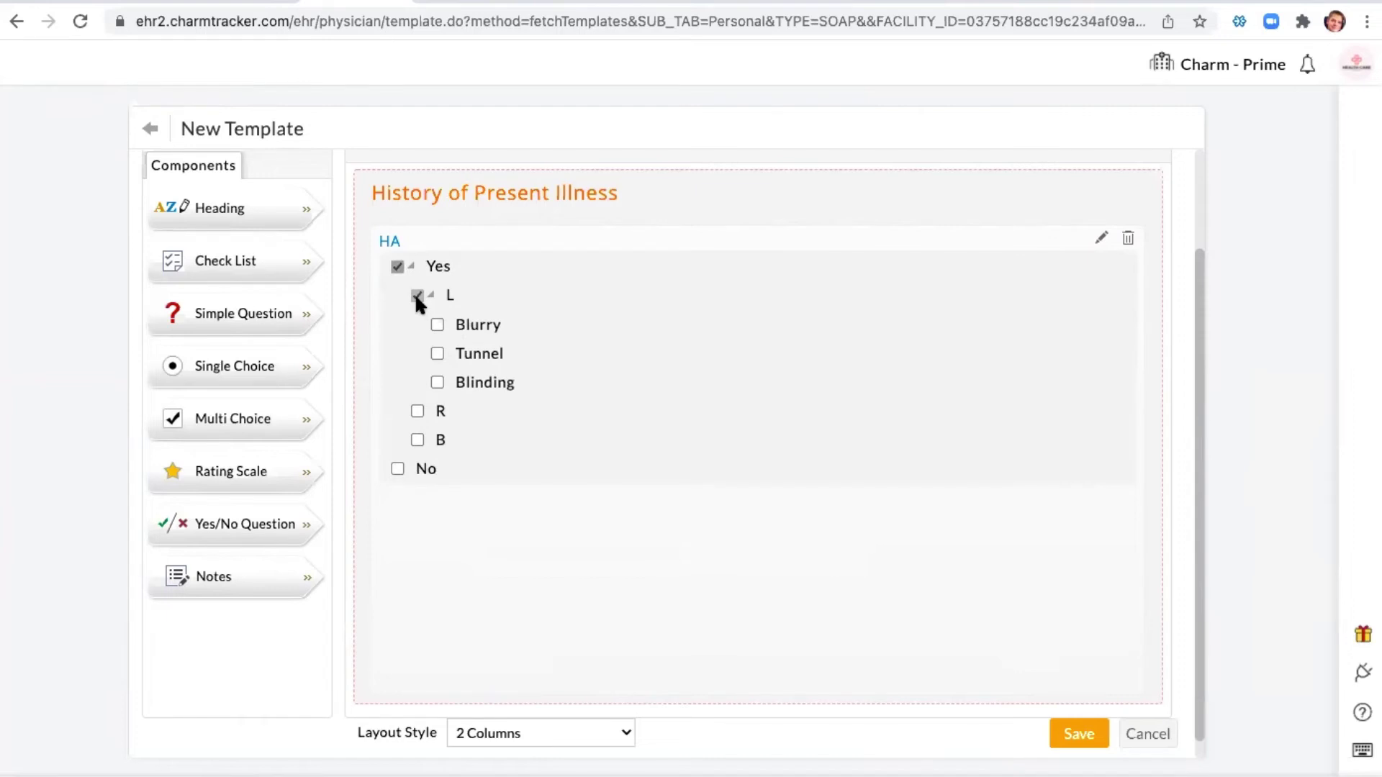
{"action": "left_click", "coordinate": [437, 324]}
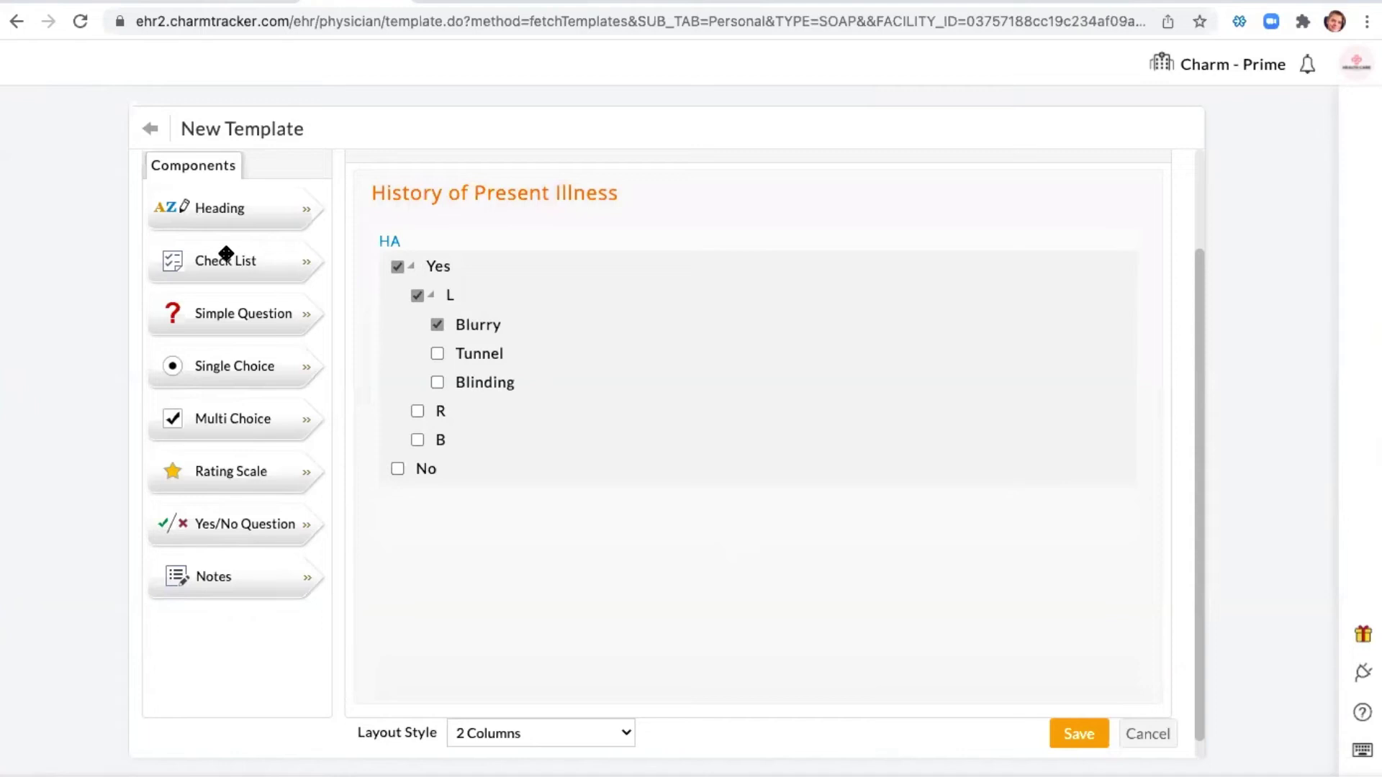
{"action": "left_click_drag", "start_coordinate": [225, 259], "coordinate": [848, 620]}
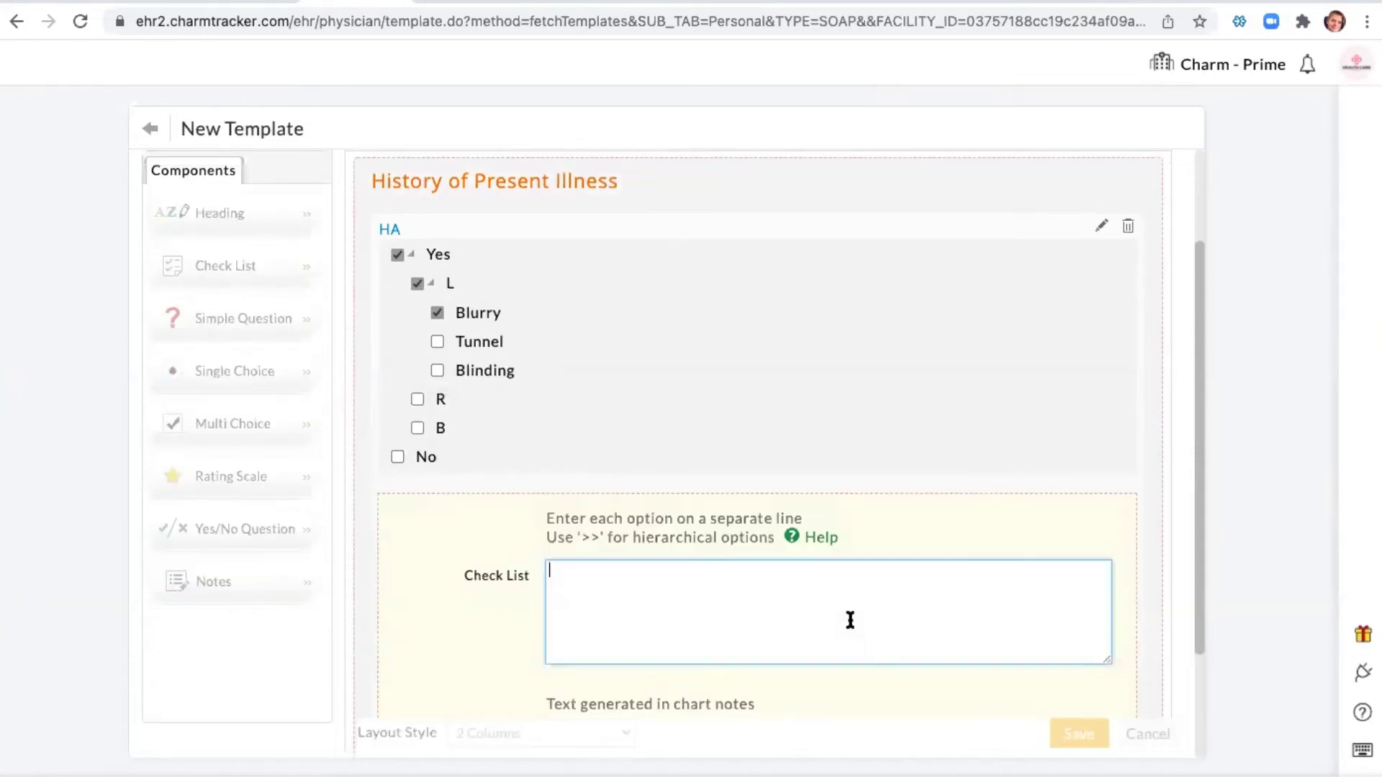
{"action": "left_click", "coordinate": [827, 545]}
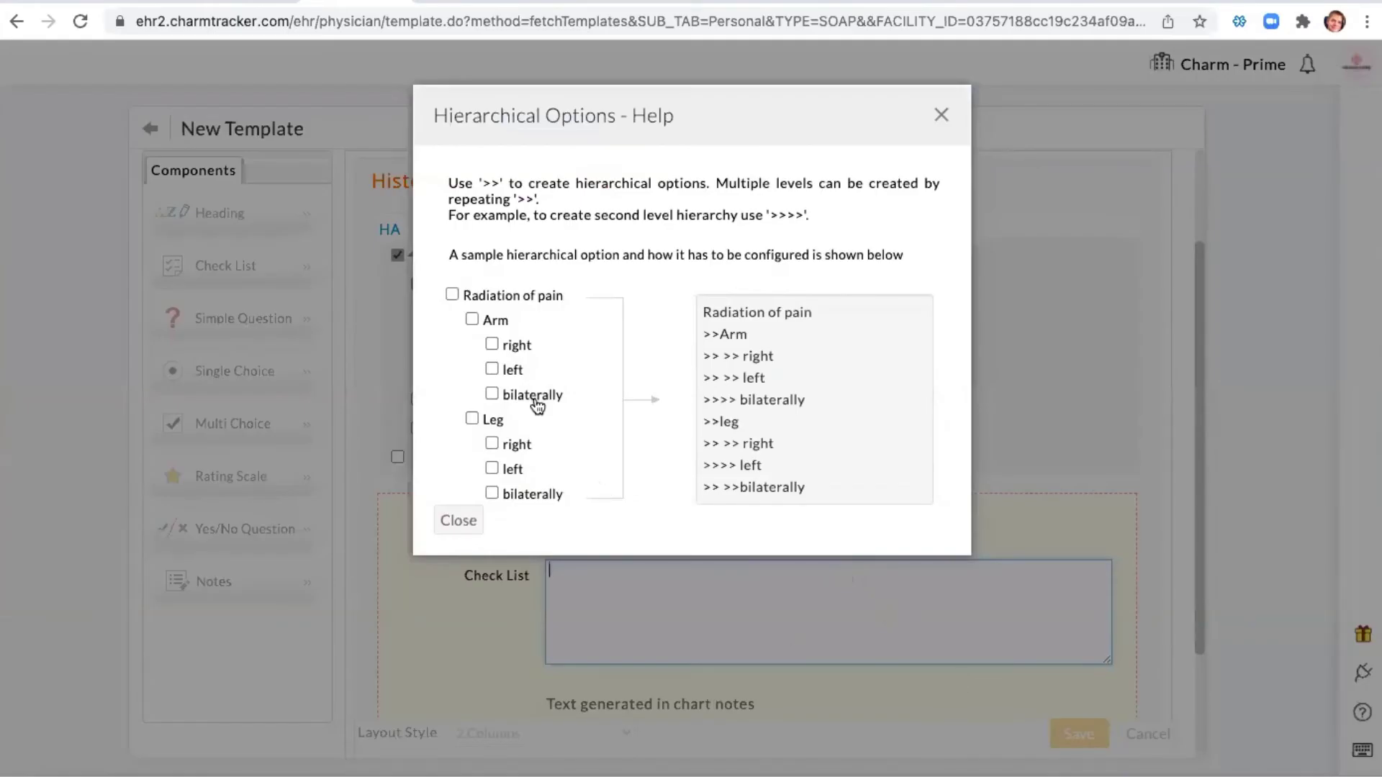
{"action": "left_click", "coordinate": [452, 295]}
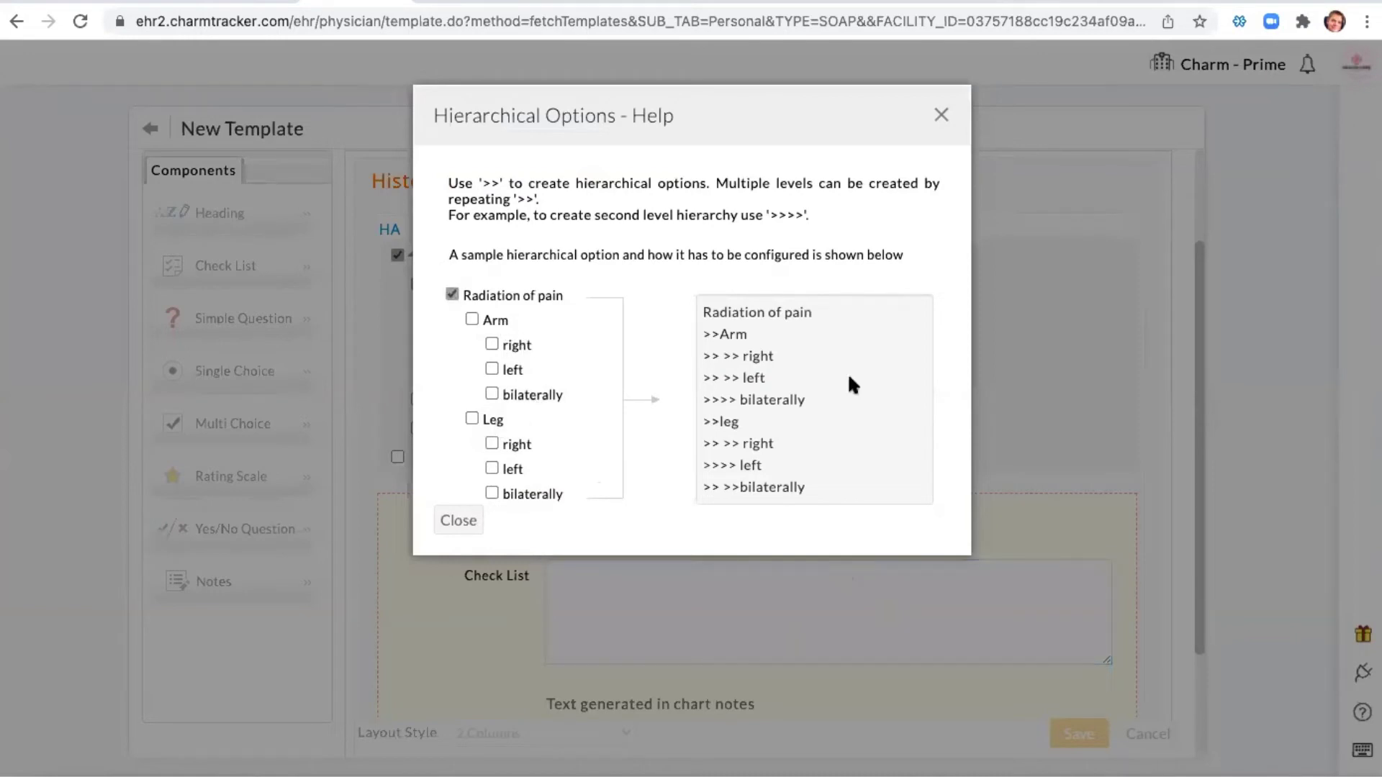
{"action": "left_click", "coordinate": [473, 321]}
{"action": "left_click", "coordinate": [933, 112]}
{"action": "scroll", "coordinate": [880, 344], "scroll_direction": "down", "scroll_amount": 2}
{"action": "left_click", "coordinate": [638, 637]}
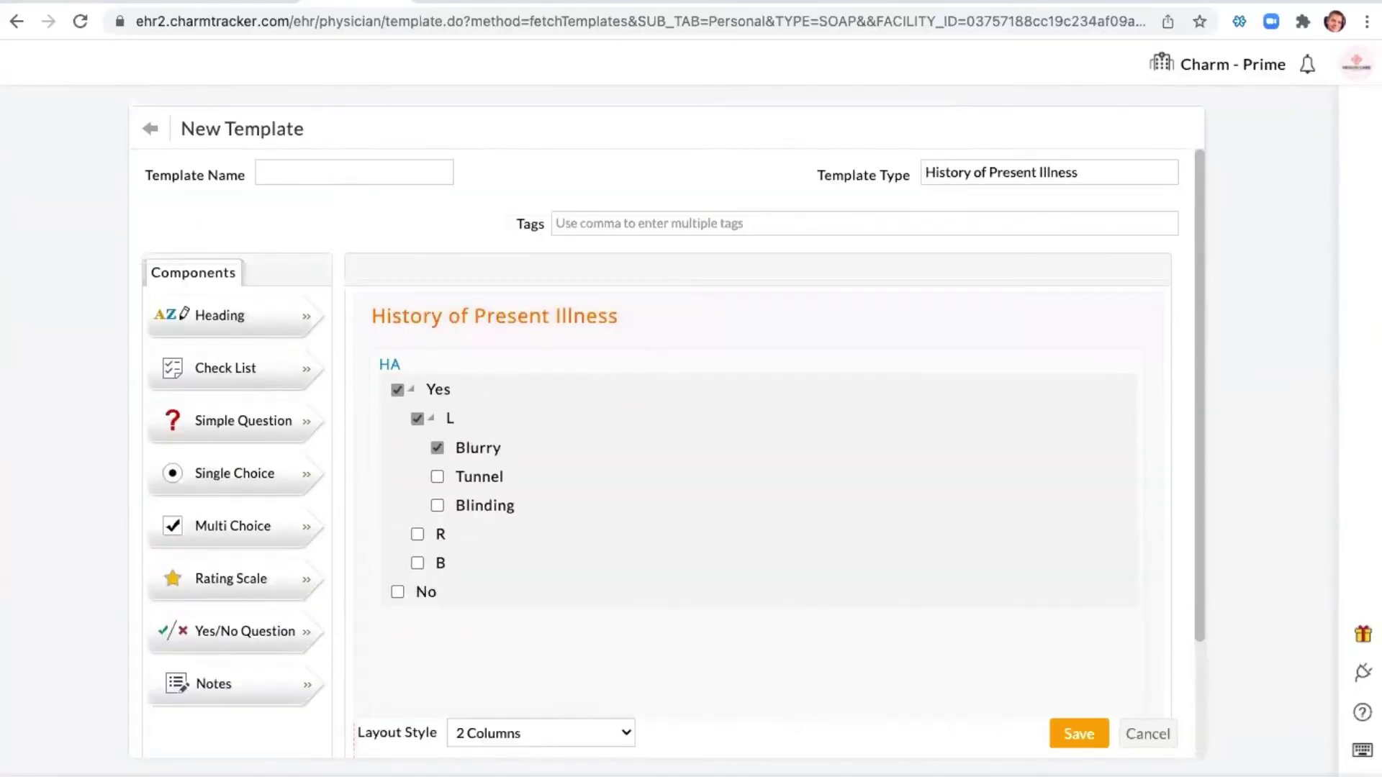
Name the template asdfasdf and save it.
{"action": "left_click", "coordinate": [1083, 736]}
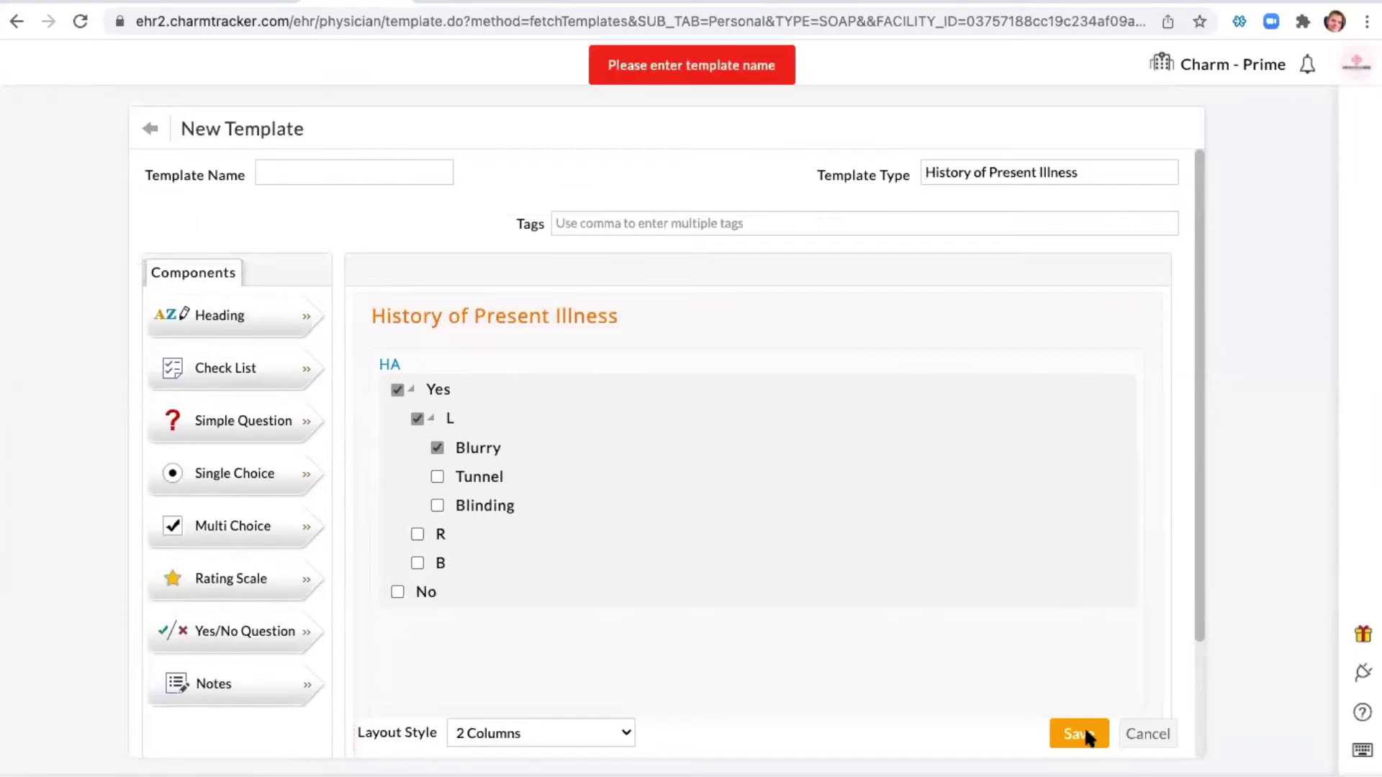
{"action": "type", "text": "asdfasdf"}
{"action": "left_click", "coordinate": [1080, 734]}
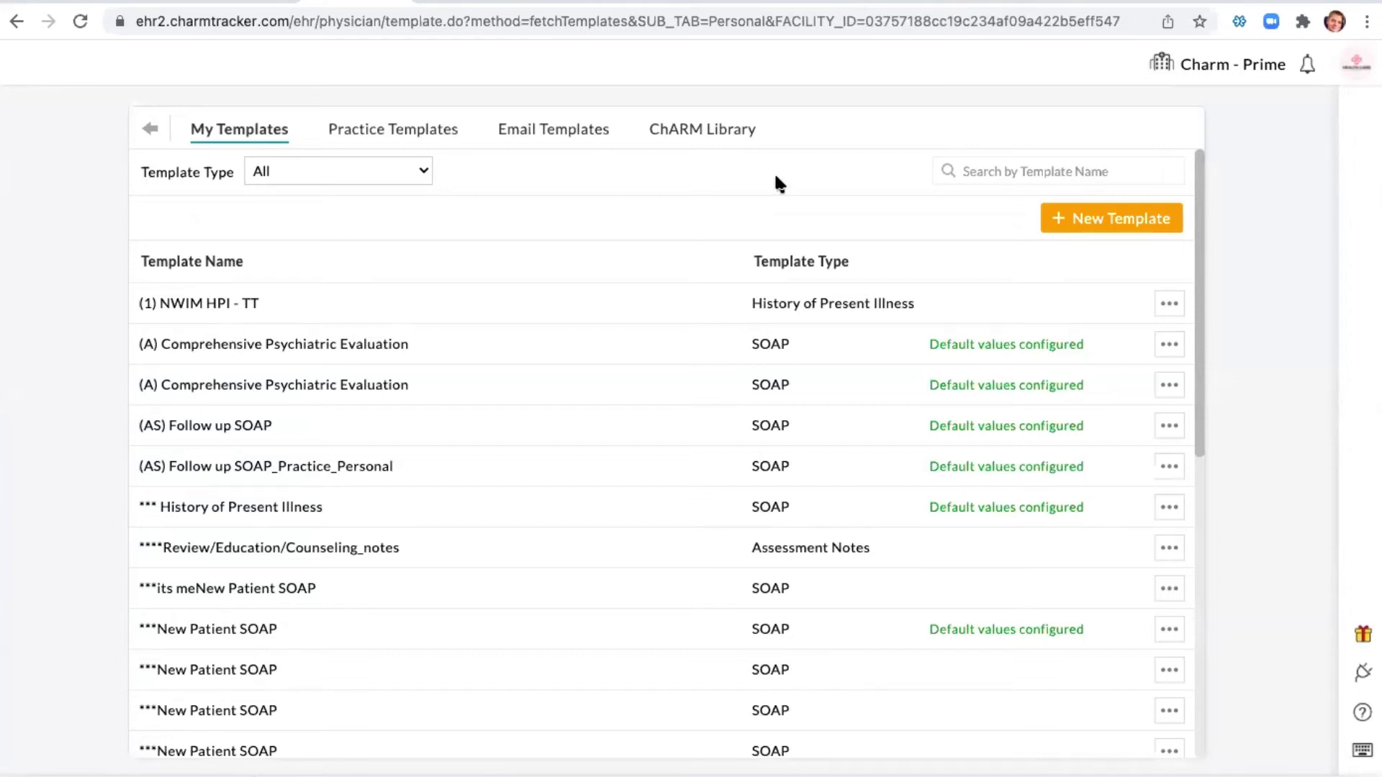
Search the templates for wellness and open the default values of the Wellness Exam template.
{"action": "left_click", "coordinate": [1101, 170]}
{"action": "type", "text": "wel"}
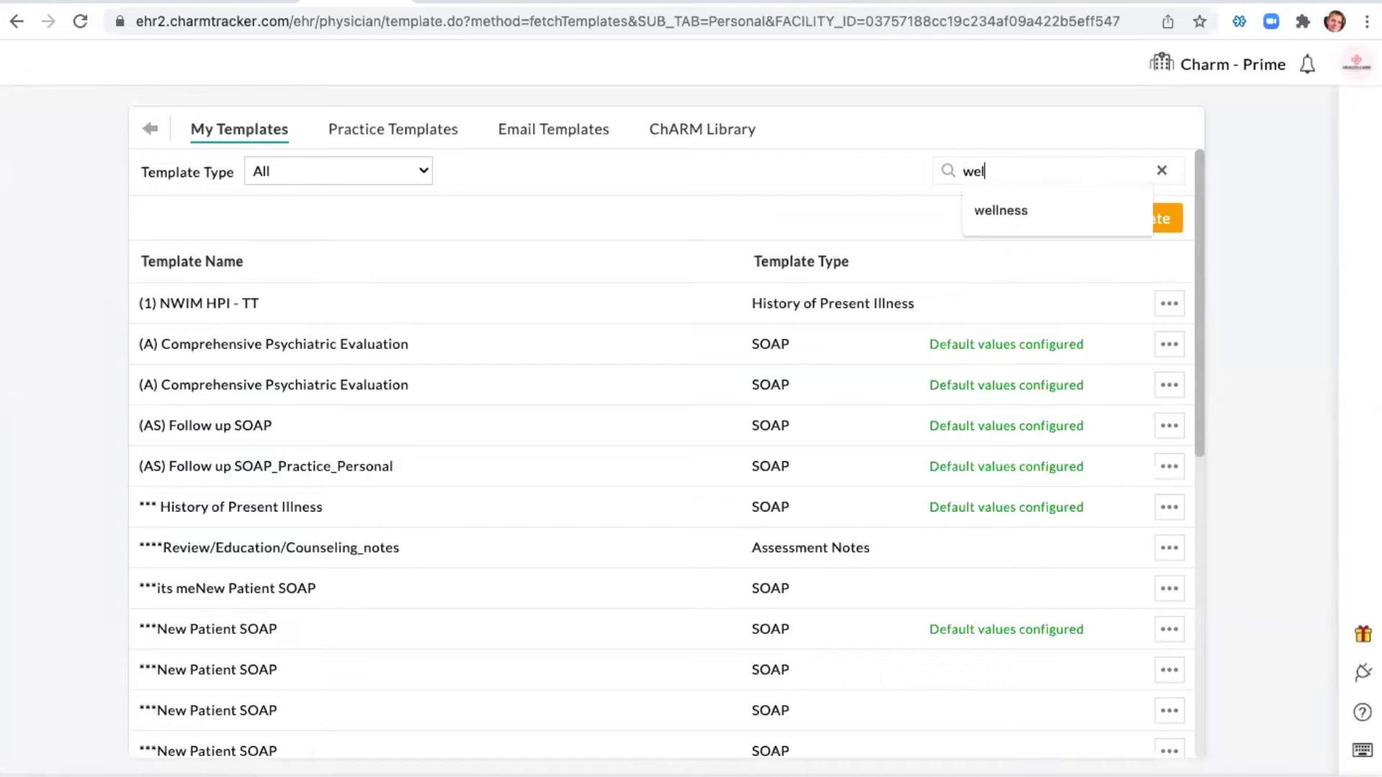
{"action": "type", "text": "lness"}
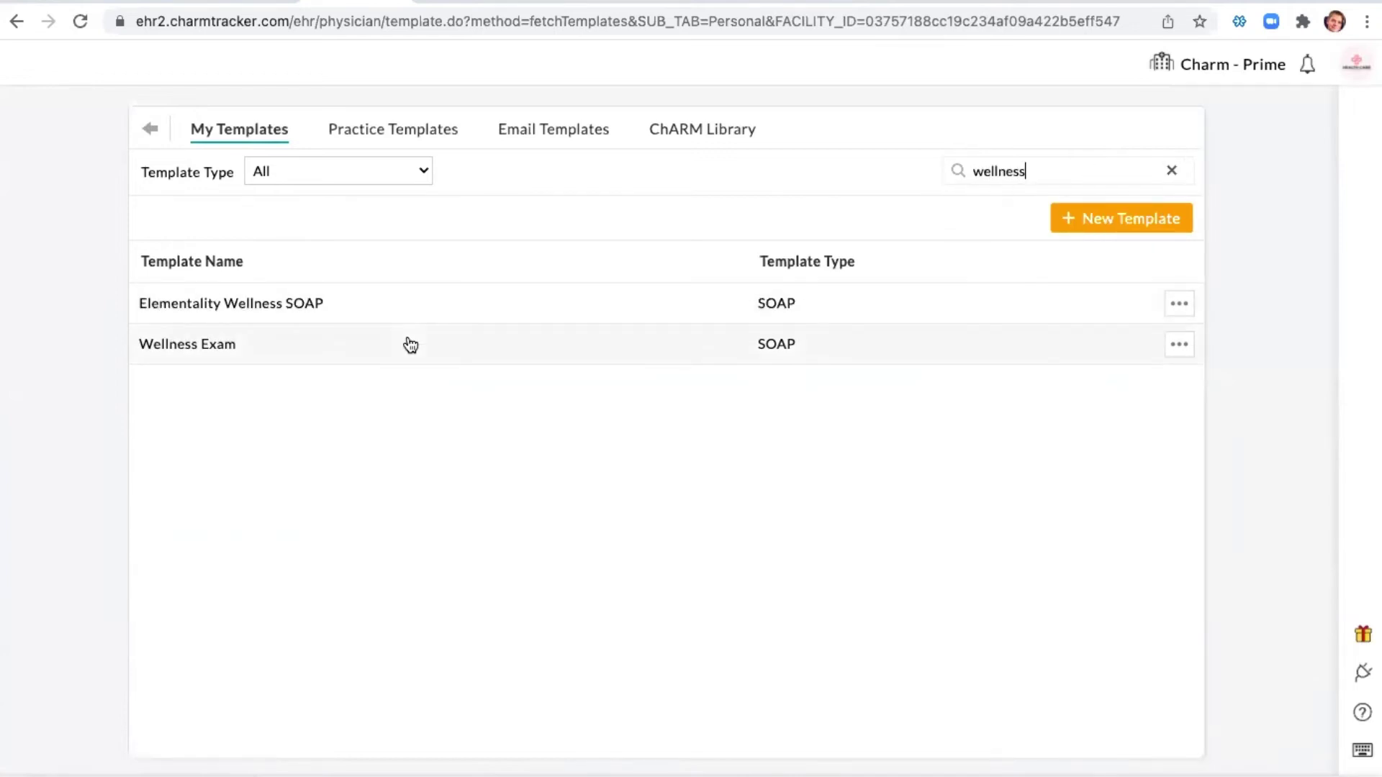
{"action": "left_click", "coordinate": [1177, 349]}
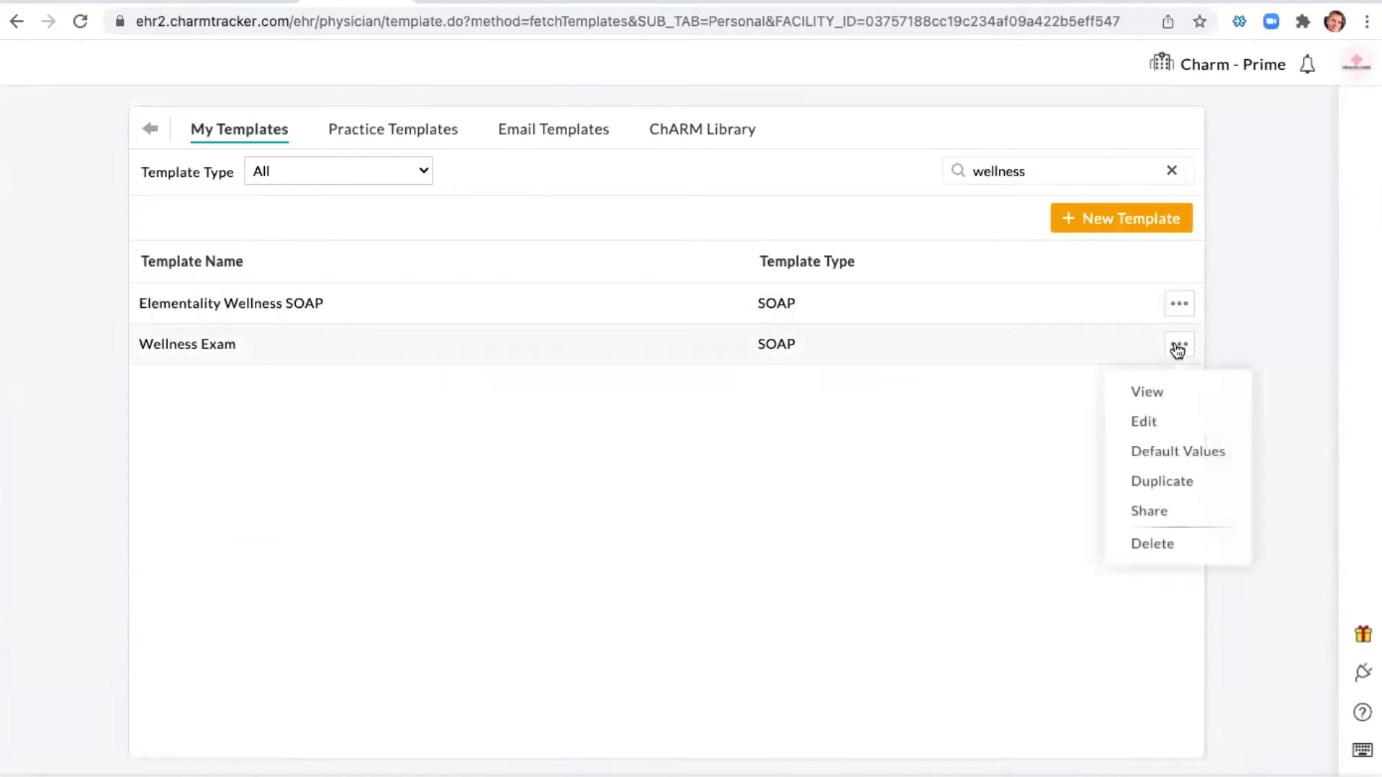
{"action": "left_click", "coordinate": [1182, 453]}
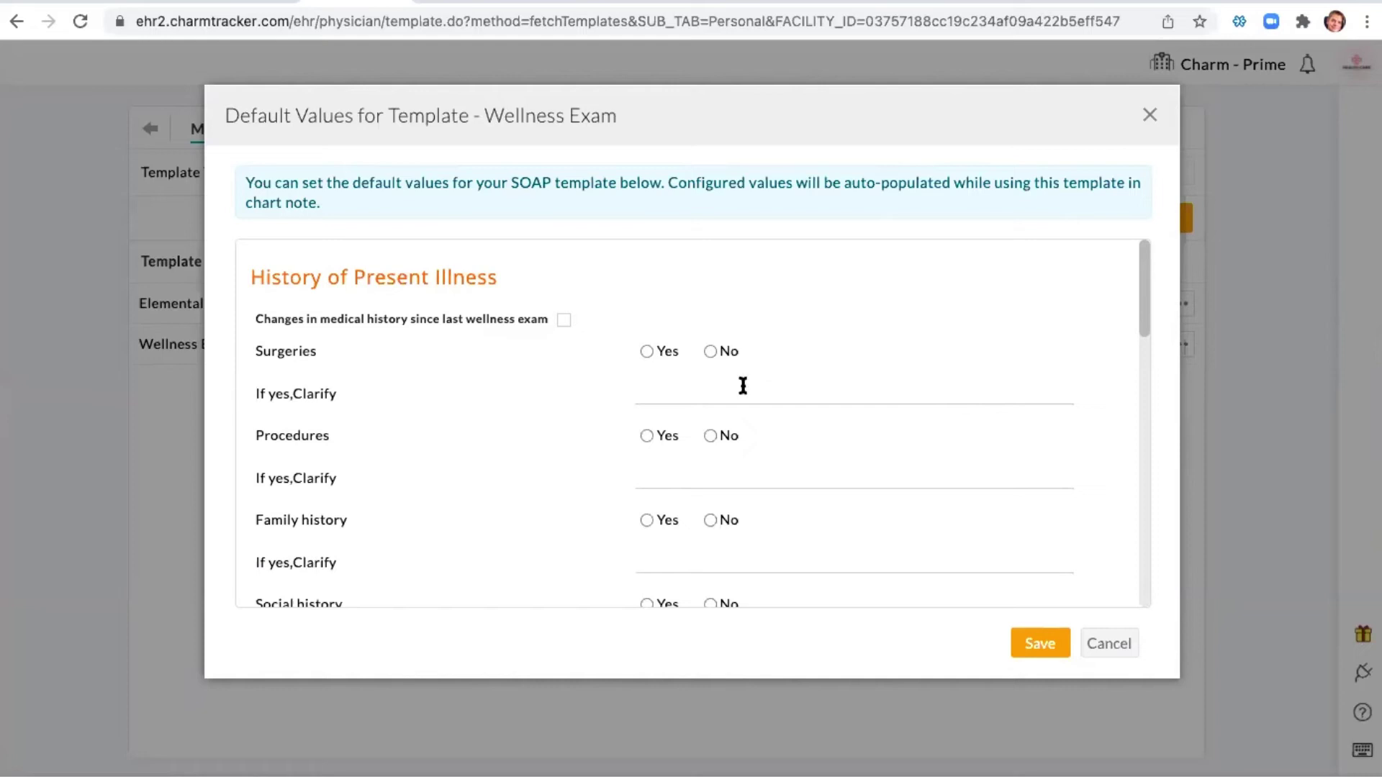
Set default answers to No in the Wellness Exam's History of Present Illness section, including Social history.
{"action": "left_click", "coordinate": [708, 351]}
{"action": "scroll", "coordinate": [834, 472], "scroll_direction": "down", "scroll_amount": 5}
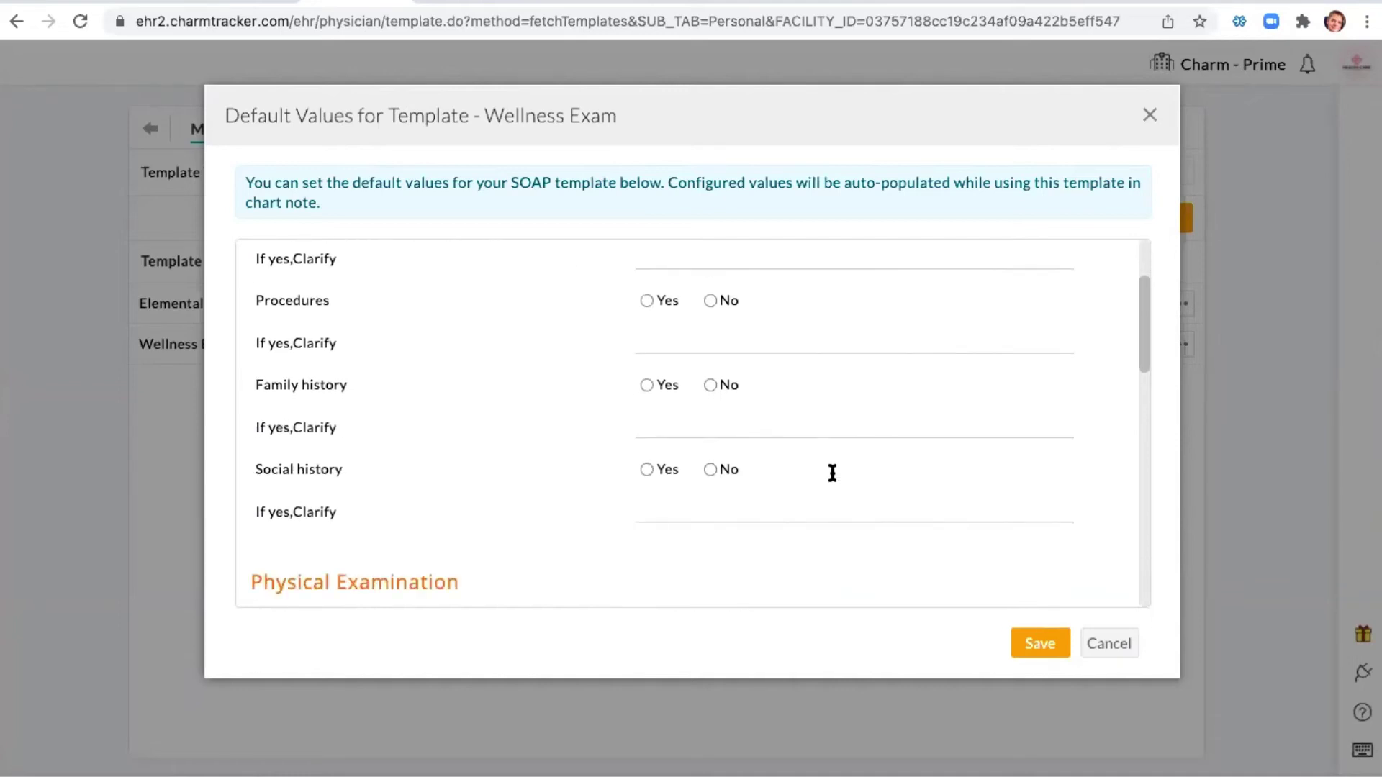
{"action": "left_click", "coordinate": [710, 407]}
{"action": "scroll", "coordinate": [899, 507], "scroll_direction": "down", "scroll_amount": 3}
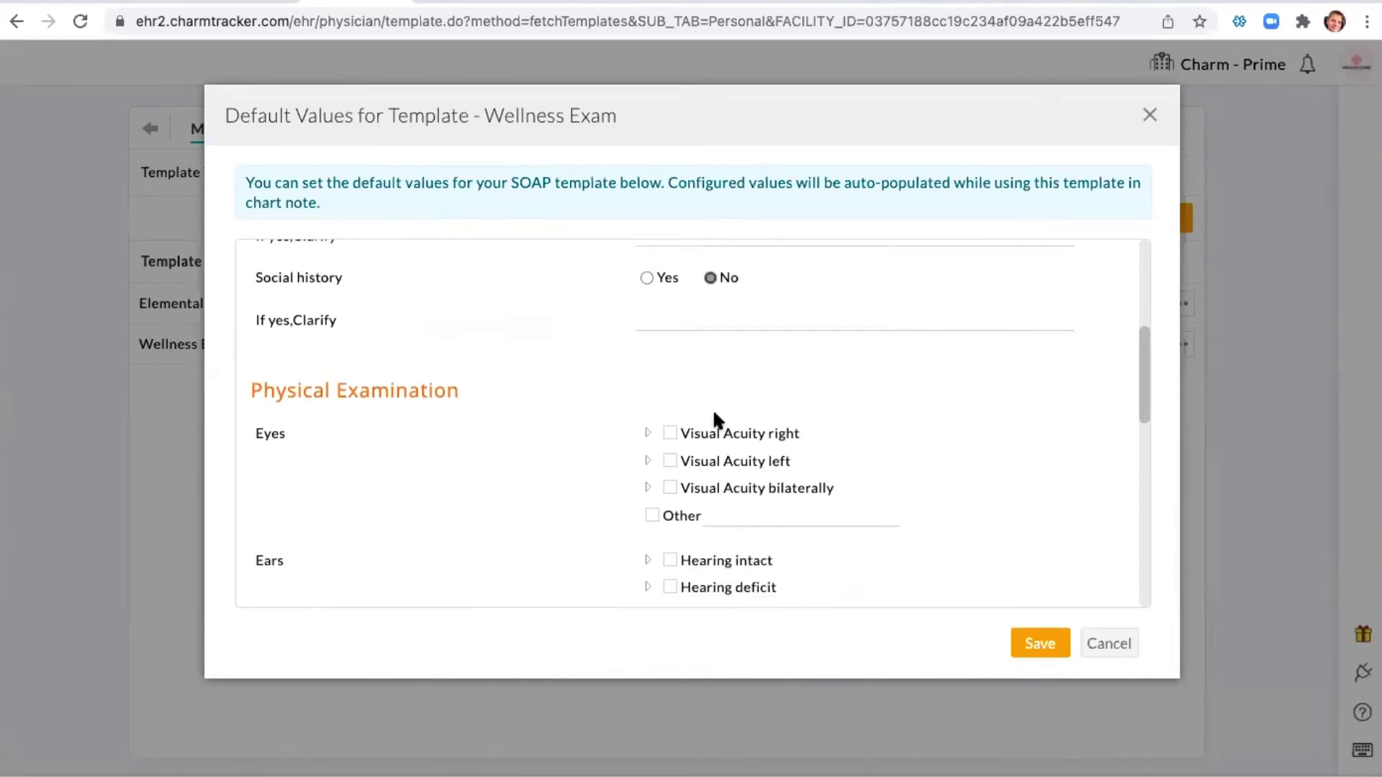
Set the Eyes default to Visual Acuity right with 20/10, and save the Wellness Exam default values.
{"action": "left_click", "coordinate": [670, 433]}
{"action": "left_click", "coordinate": [672, 461]}
{"action": "scroll", "coordinate": [903, 510], "scroll_direction": "down", "scroll_amount": 7}
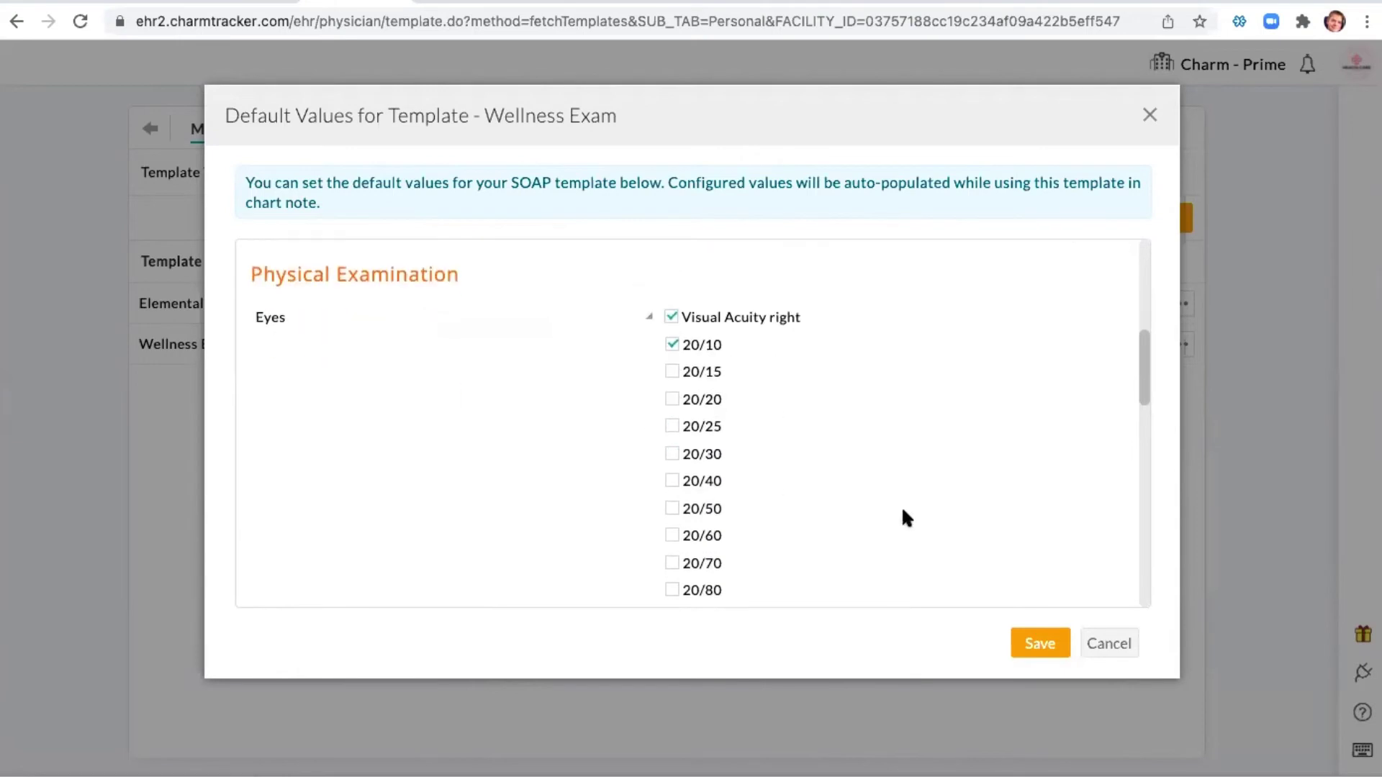
{"action": "scroll", "coordinate": [903, 510], "scroll_direction": "down", "scroll_amount": 2}
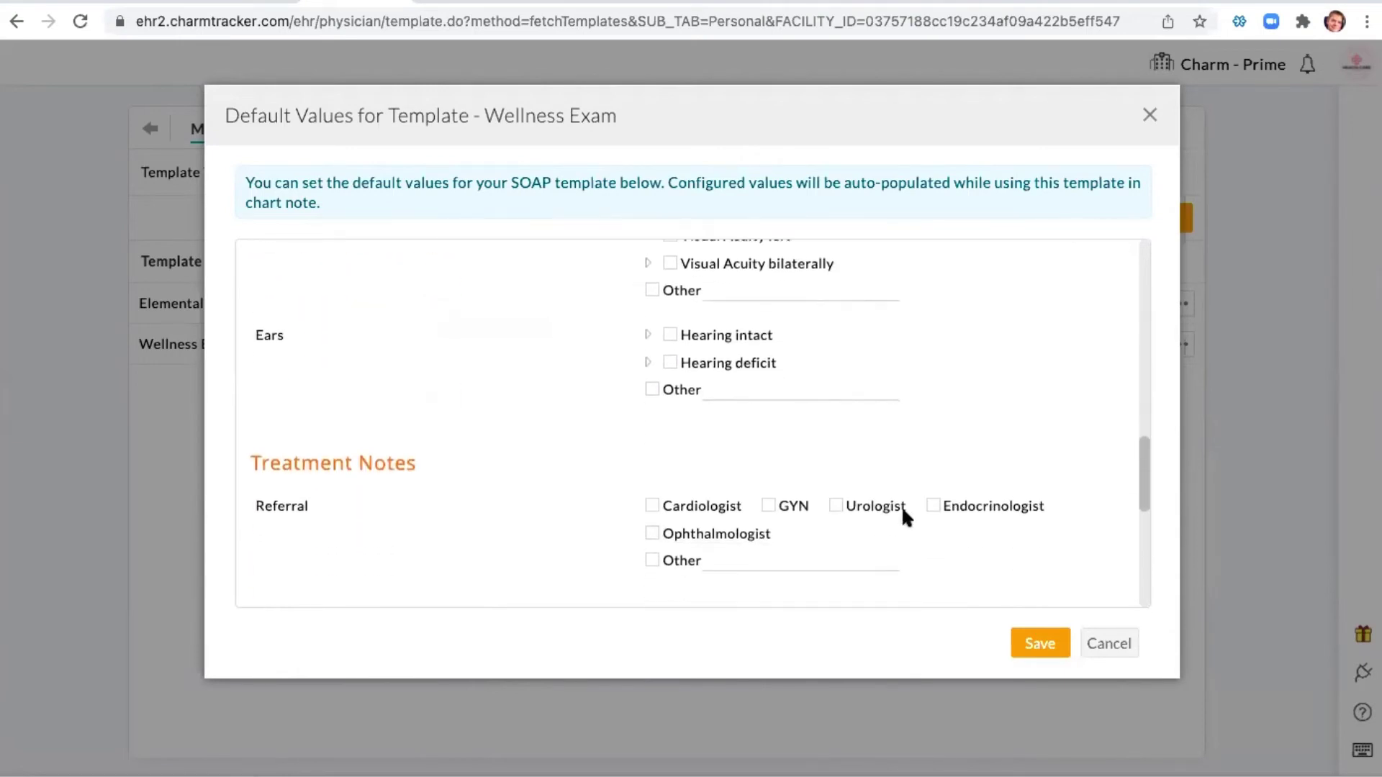
{"action": "scroll", "coordinate": [903, 510], "scroll_direction": "down", "scroll_amount": 1}
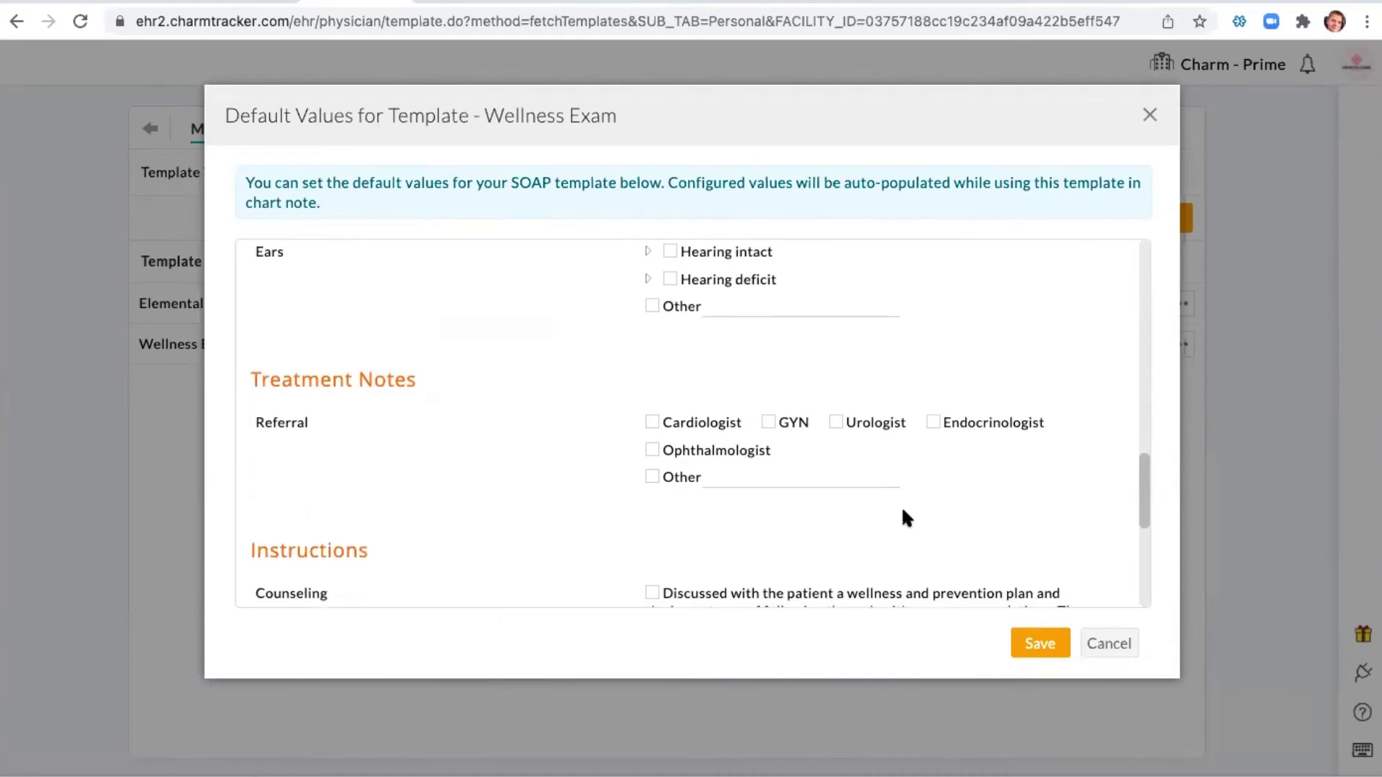
{"action": "left_click", "coordinate": [1045, 650]}
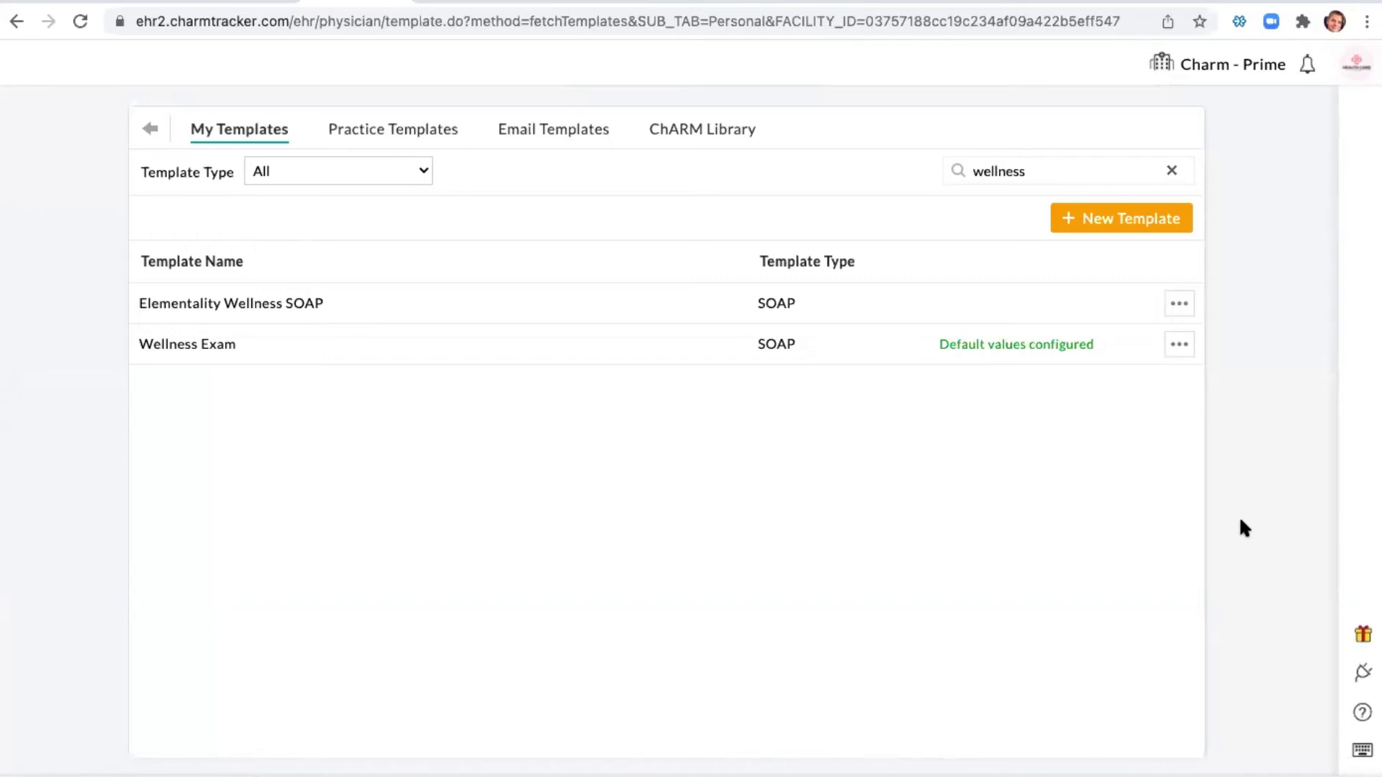
Start a new template of the SOAP Template type.
{"action": "left_click", "coordinate": [1127, 229]}
{"action": "left_click", "coordinate": [261, 280]}
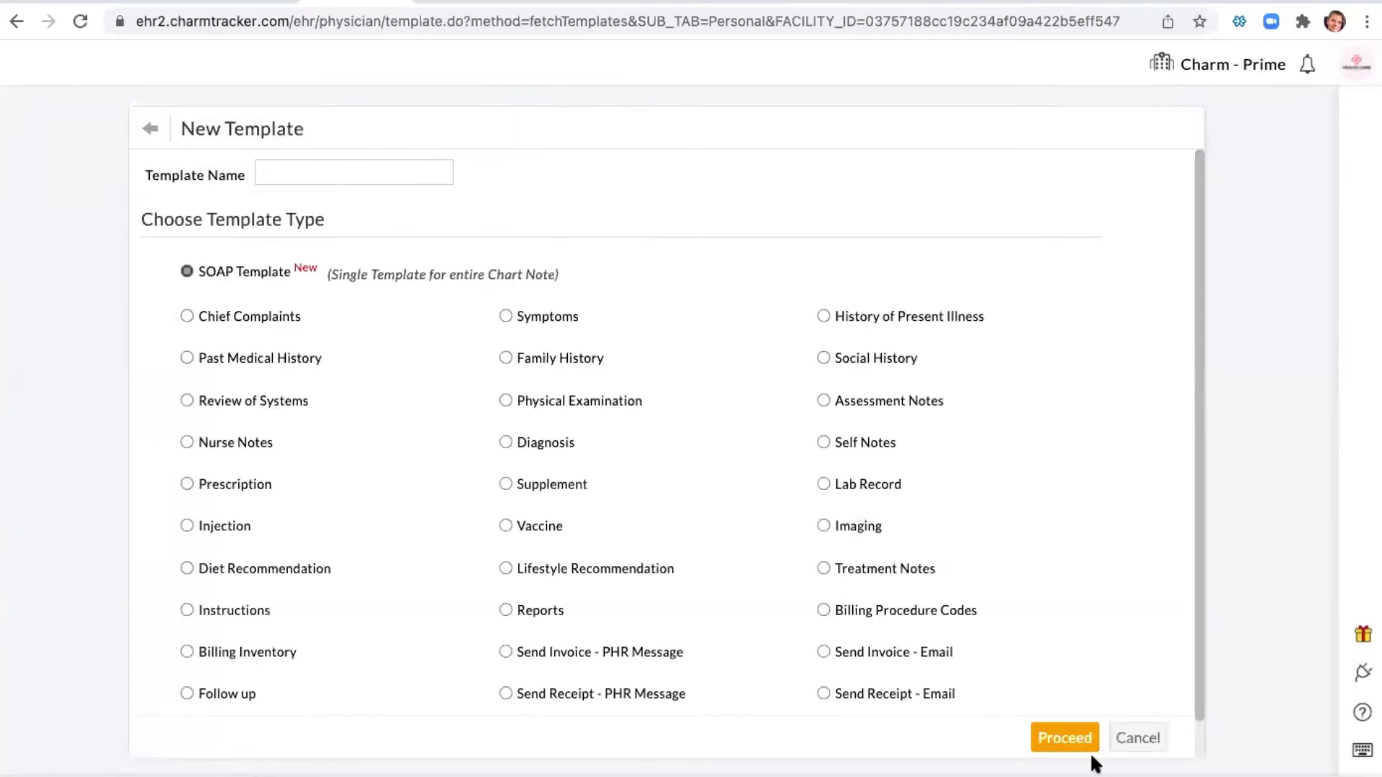
{"action": "left_click", "coordinate": [1080, 742]}
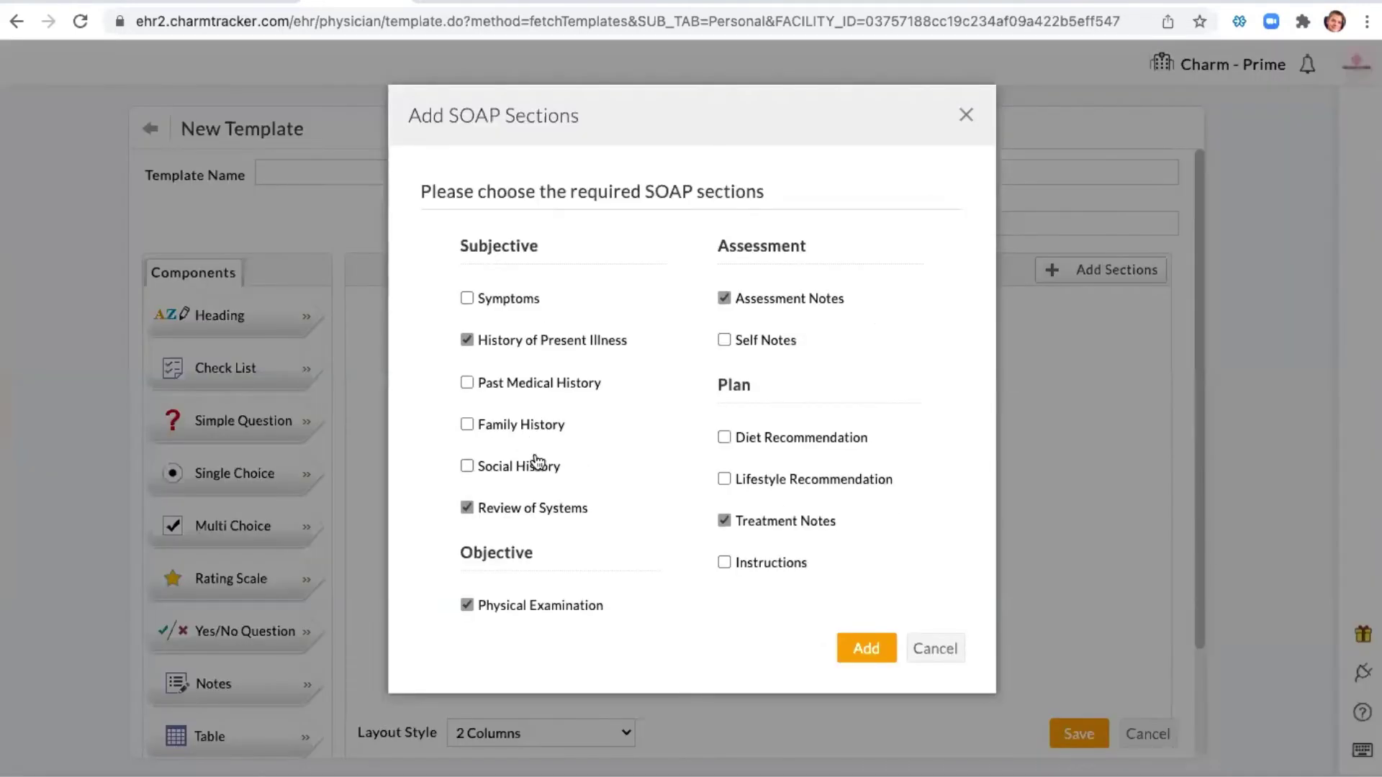
Add the SOAP sections, including Past Medical History, Family History and Social History along with the preselected ones.
{"action": "left_click", "coordinate": [468, 424]}
{"action": "left_click", "coordinate": [466, 383]}
{"action": "left_click", "coordinate": [467, 466]}
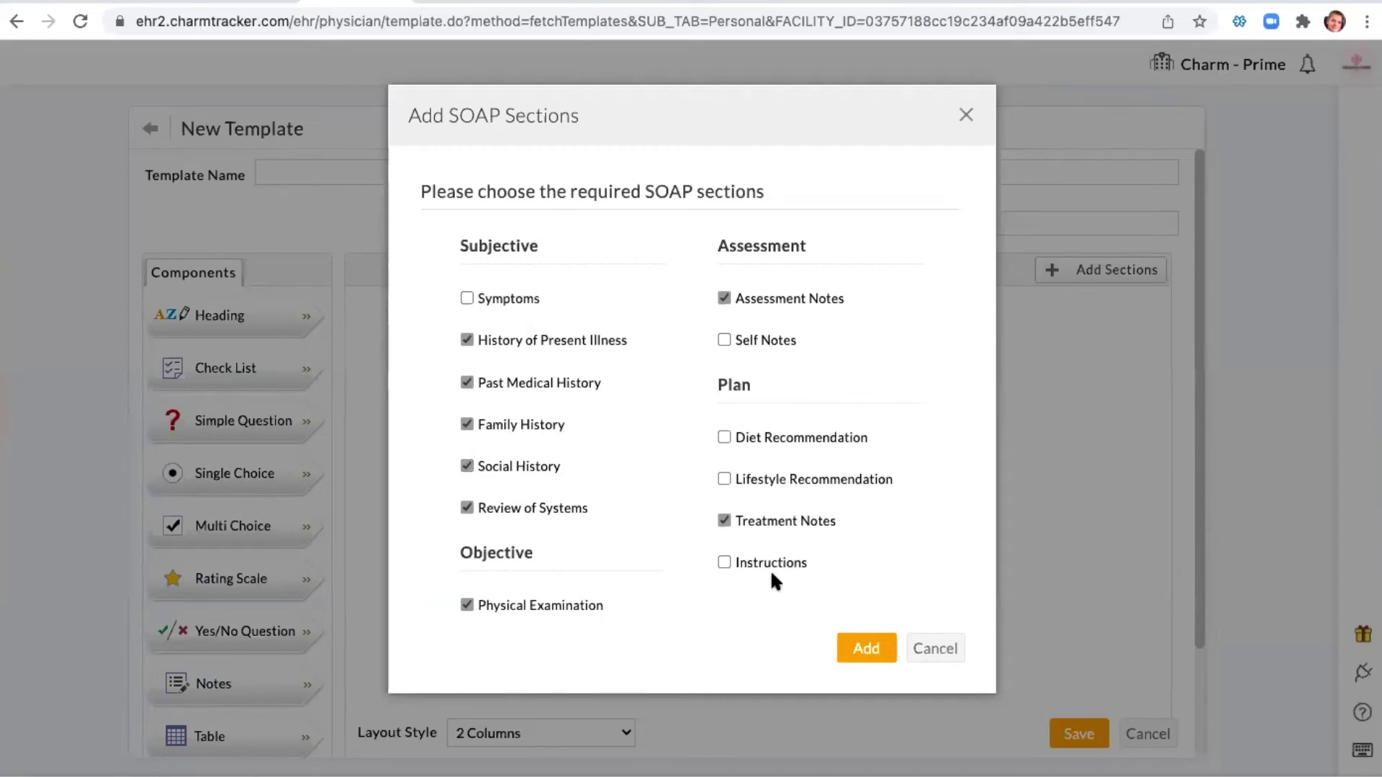
{"action": "left_click", "coordinate": [871, 651]}
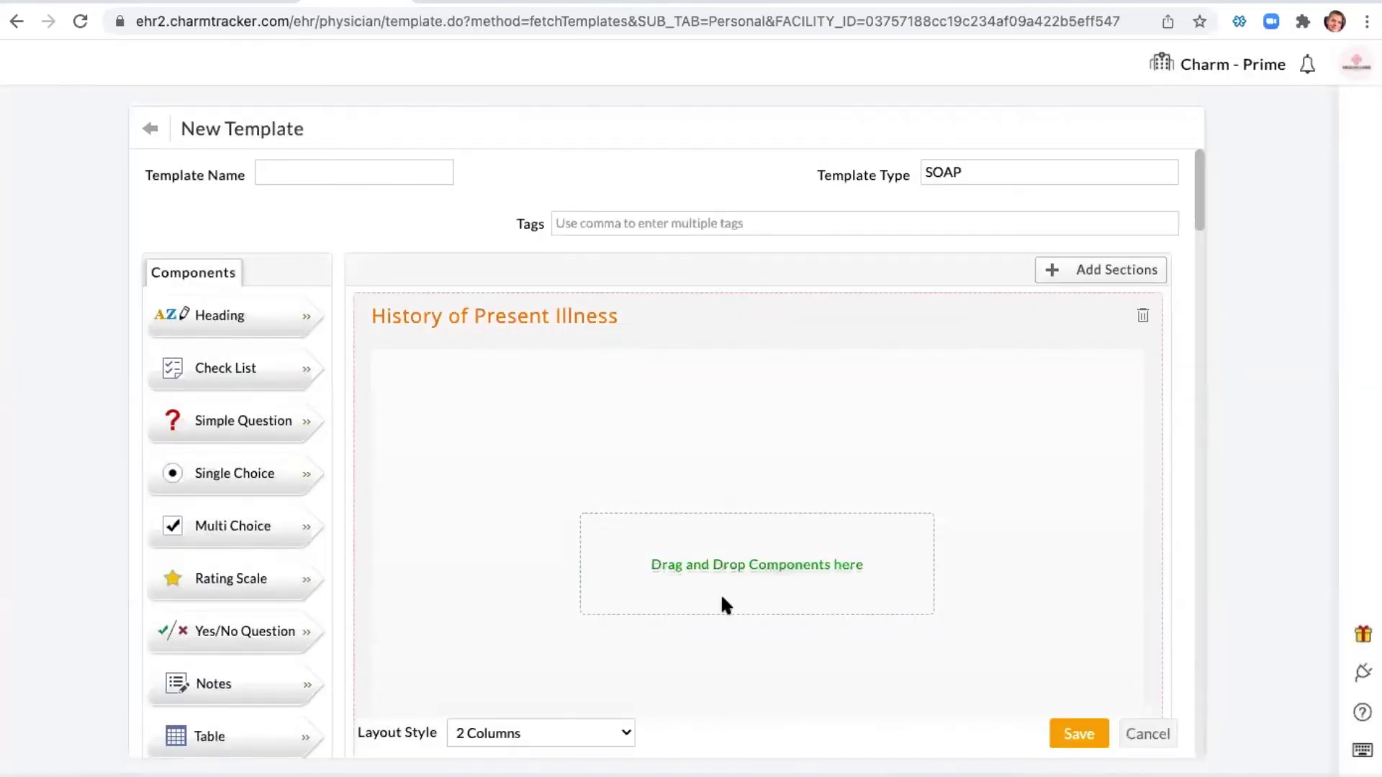
{"action": "scroll", "coordinate": [719, 593], "scroll_direction": "down", "scroll_amount": 10}
{"action": "scroll", "coordinate": [722, 599], "scroll_direction": "up", "scroll_amount": 5}
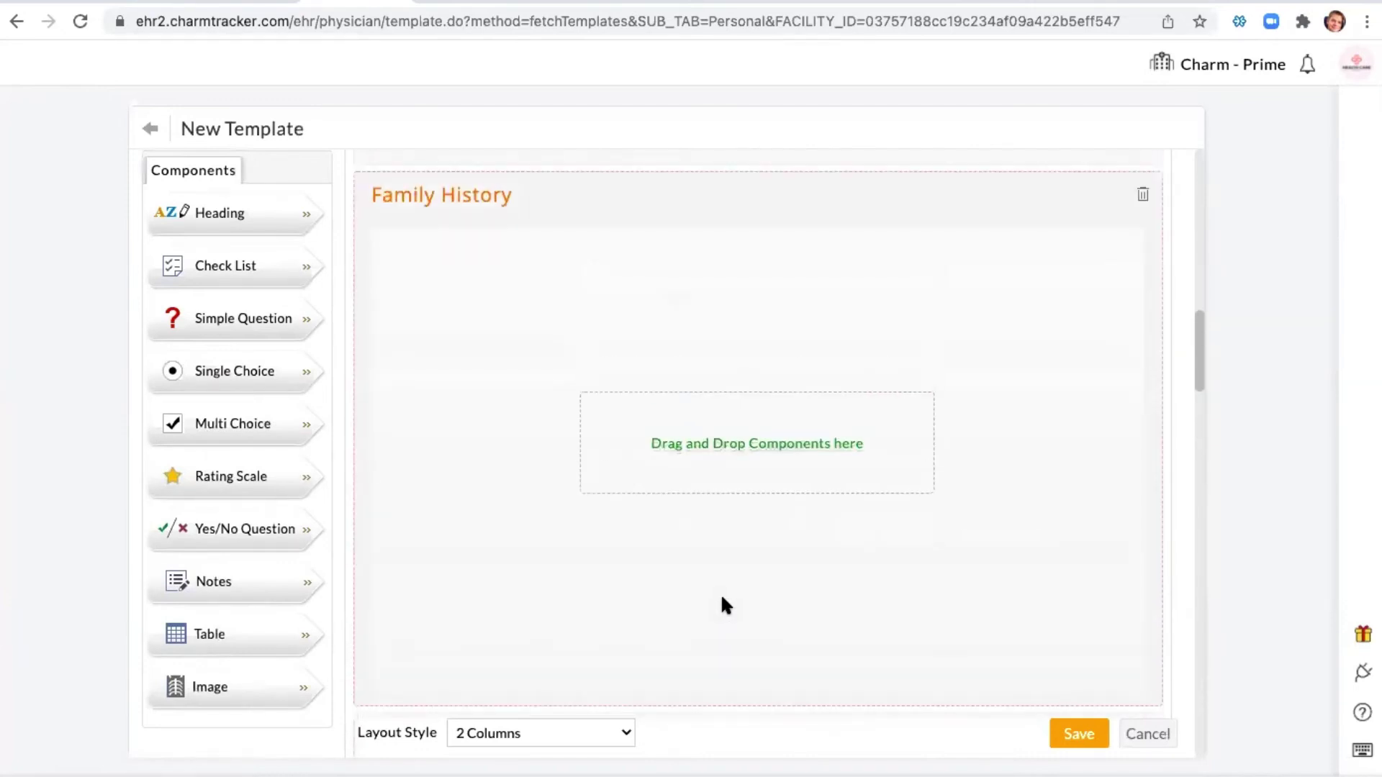
{"action": "left_click_drag", "start_coordinate": [219, 573], "coordinate": [799, 496]}
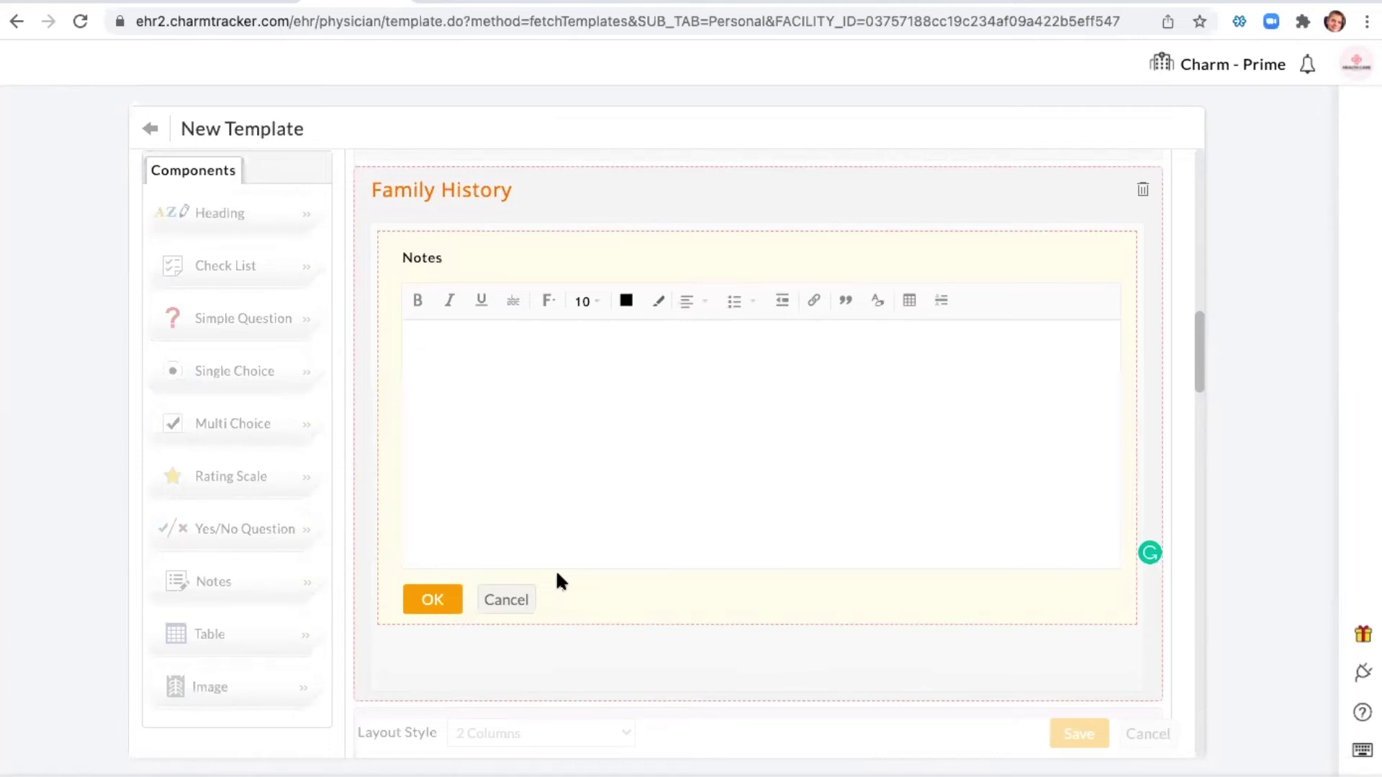
{"action": "left_click", "coordinate": [504, 600]}
{"action": "scroll", "coordinate": [552, 575], "scroll_direction": "down", "scroll_amount": 3}
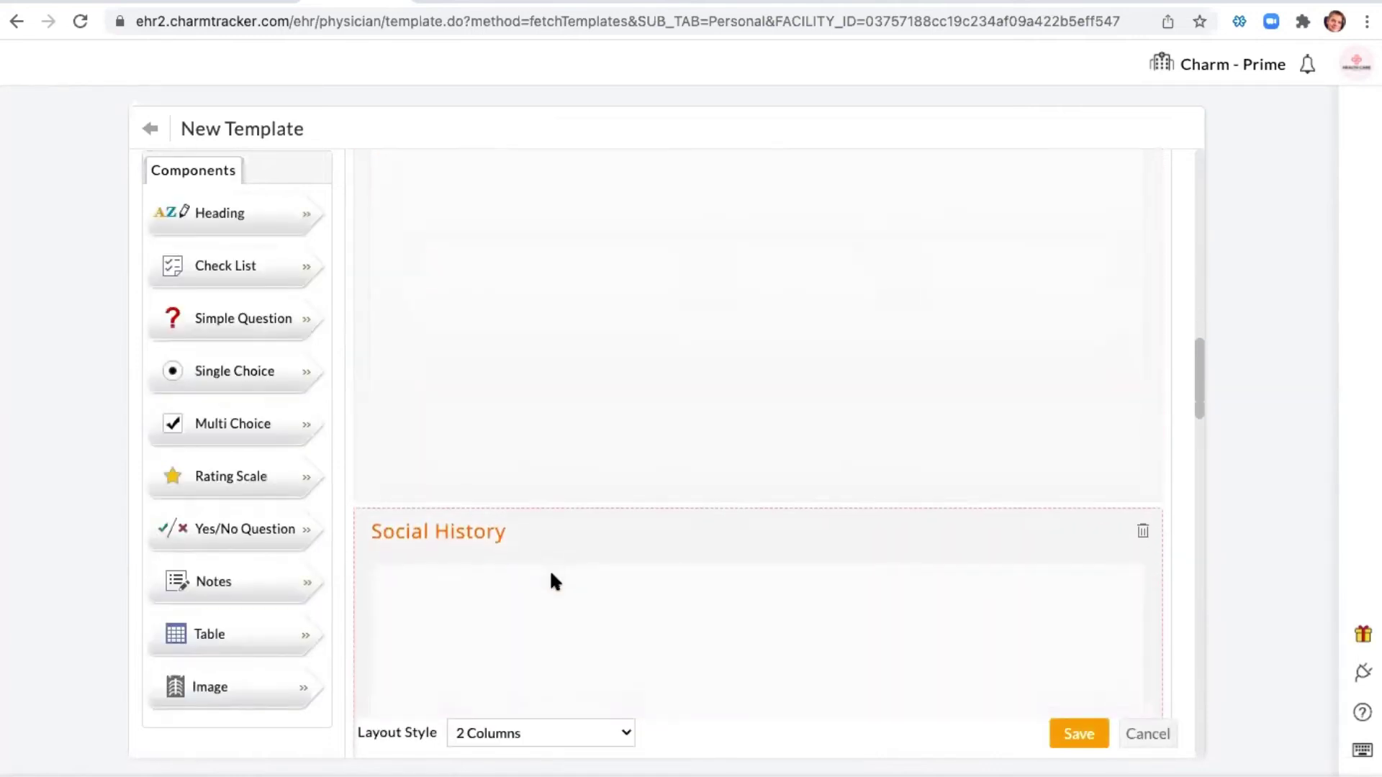
{"action": "scroll", "coordinate": [551, 574], "scroll_direction": "down", "scroll_amount": 2}
{"action": "left_click_drag", "start_coordinate": [225, 580], "coordinate": [748, 673]}
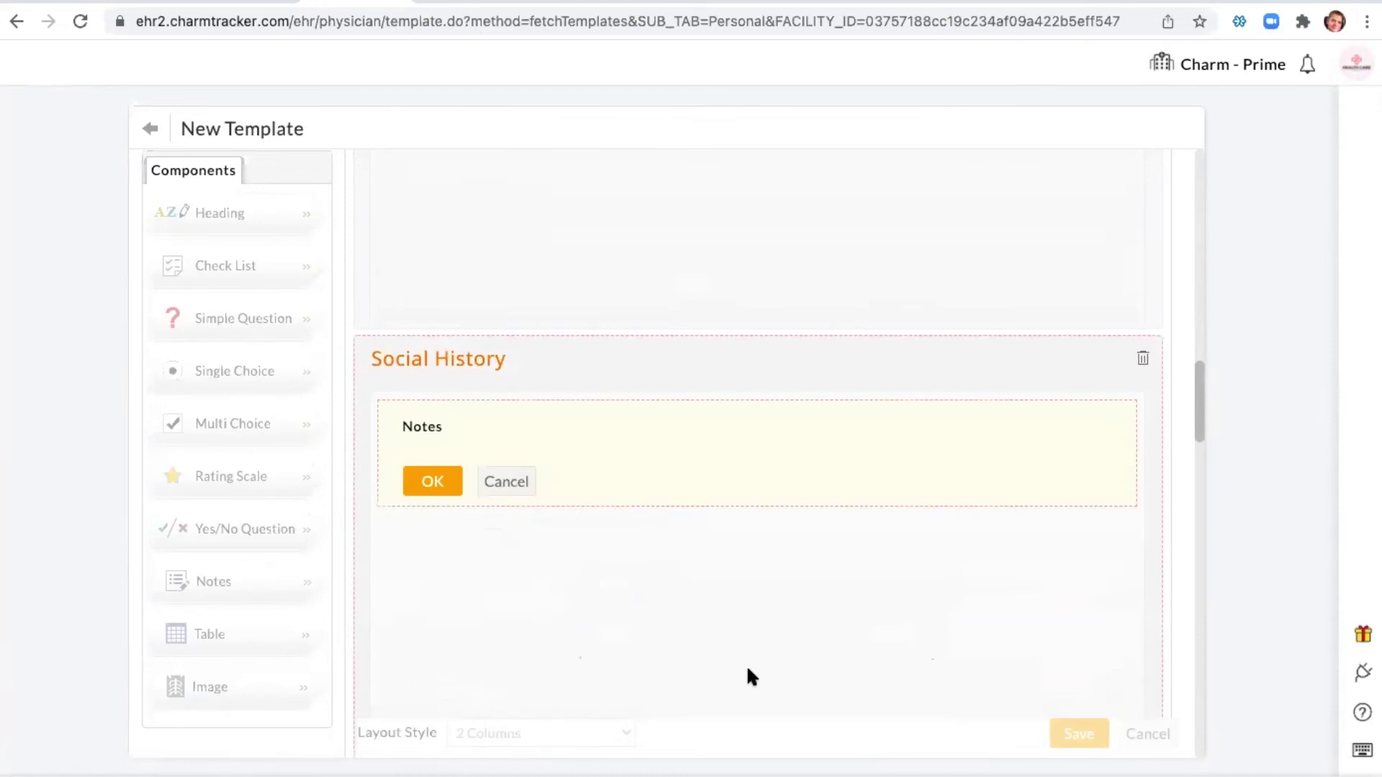
{"action": "scroll", "coordinate": [619, 569], "scroll_direction": "down", "scroll_amount": 3}
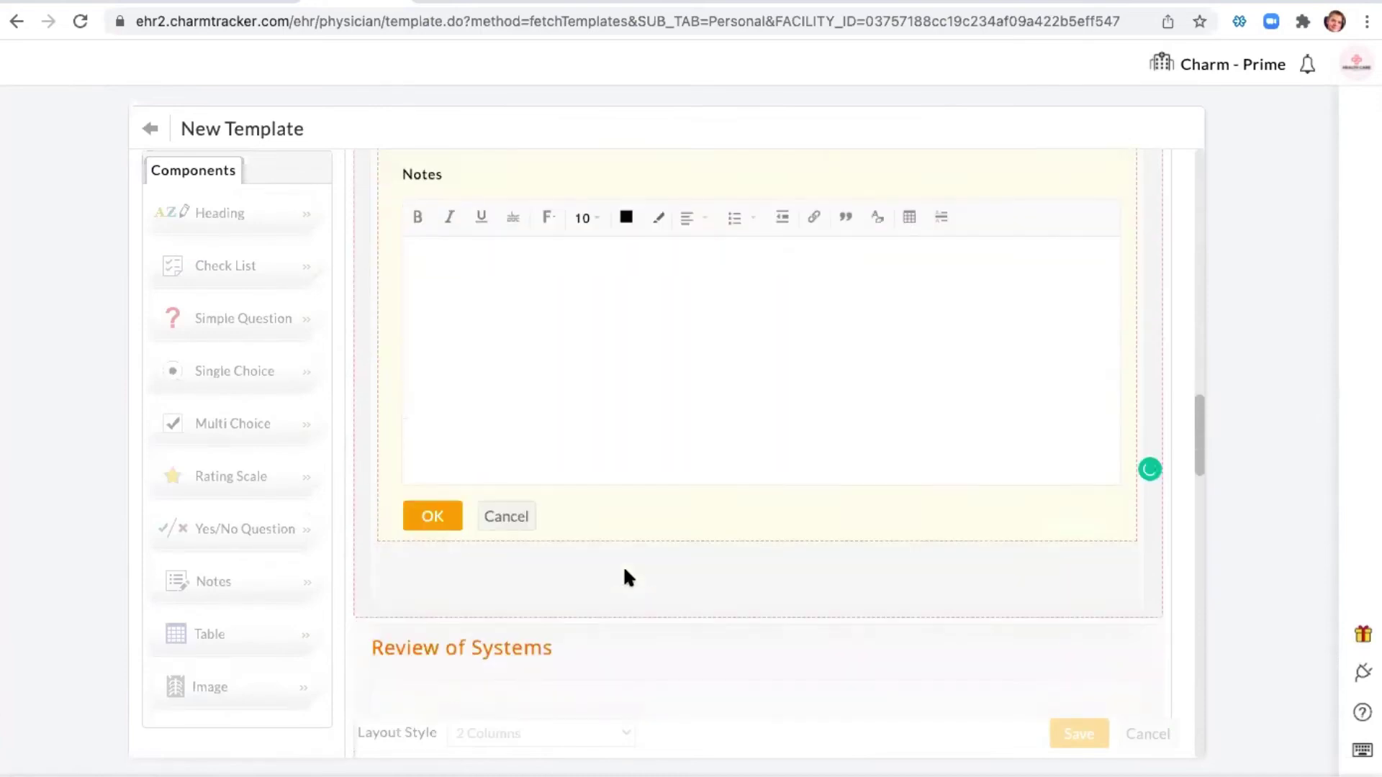
{"action": "left_click", "coordinate": [522, 516]}
Insert a Notes component in the Past Medical History section and look over its patient placeholder fields.
{"action": "scroll", "coordinate": [610, 520], "scroll_direction": "up", "scroll_amount": 10}
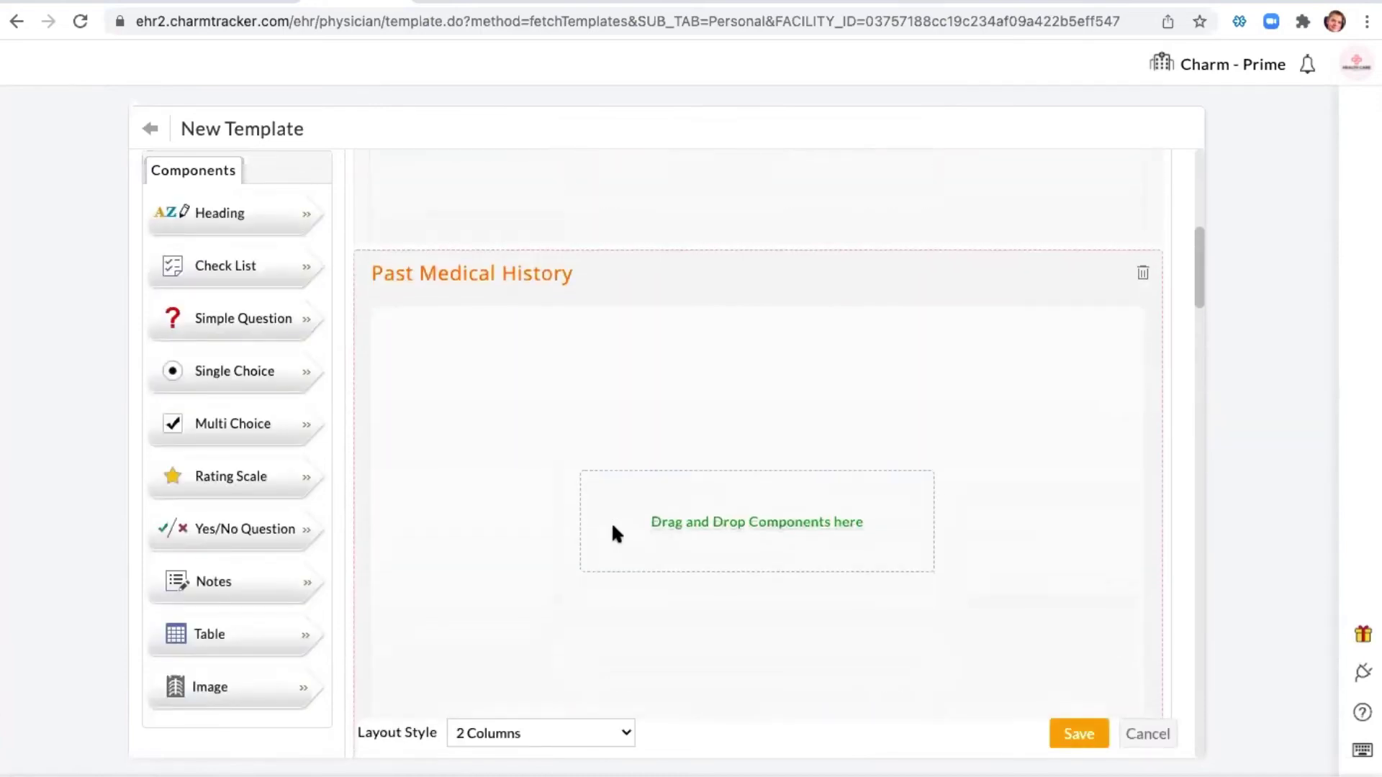
{"action": "left_click_drag", "start_coordinate": [216, 579], "coordinate": [619, 529]}
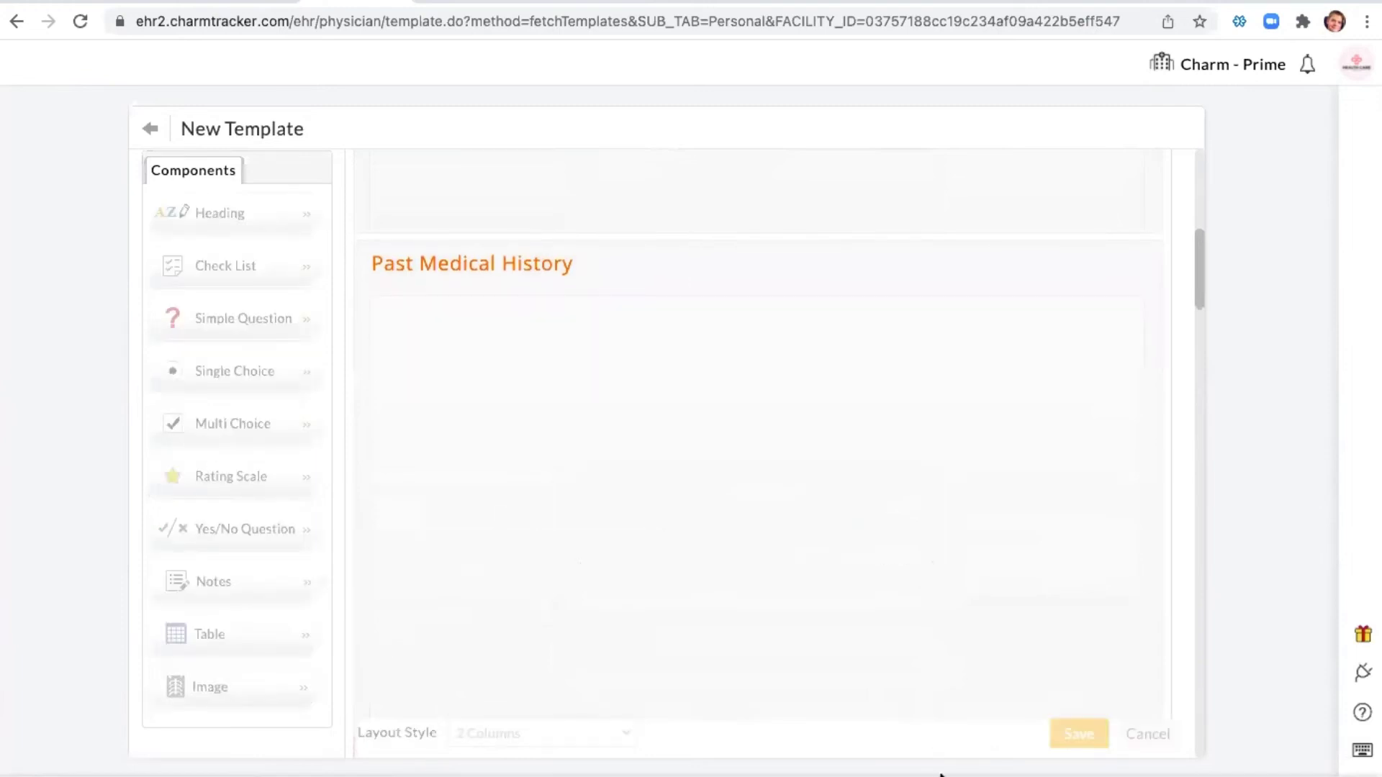
{"action": "scroll", "coordinate": [746, 608], "scroll_direction": "down", "scroll_amount": 3}
{"action": "scroll", "coordinate": [746, 603], "scroll_direction": "down", "scroll_amount": 3}
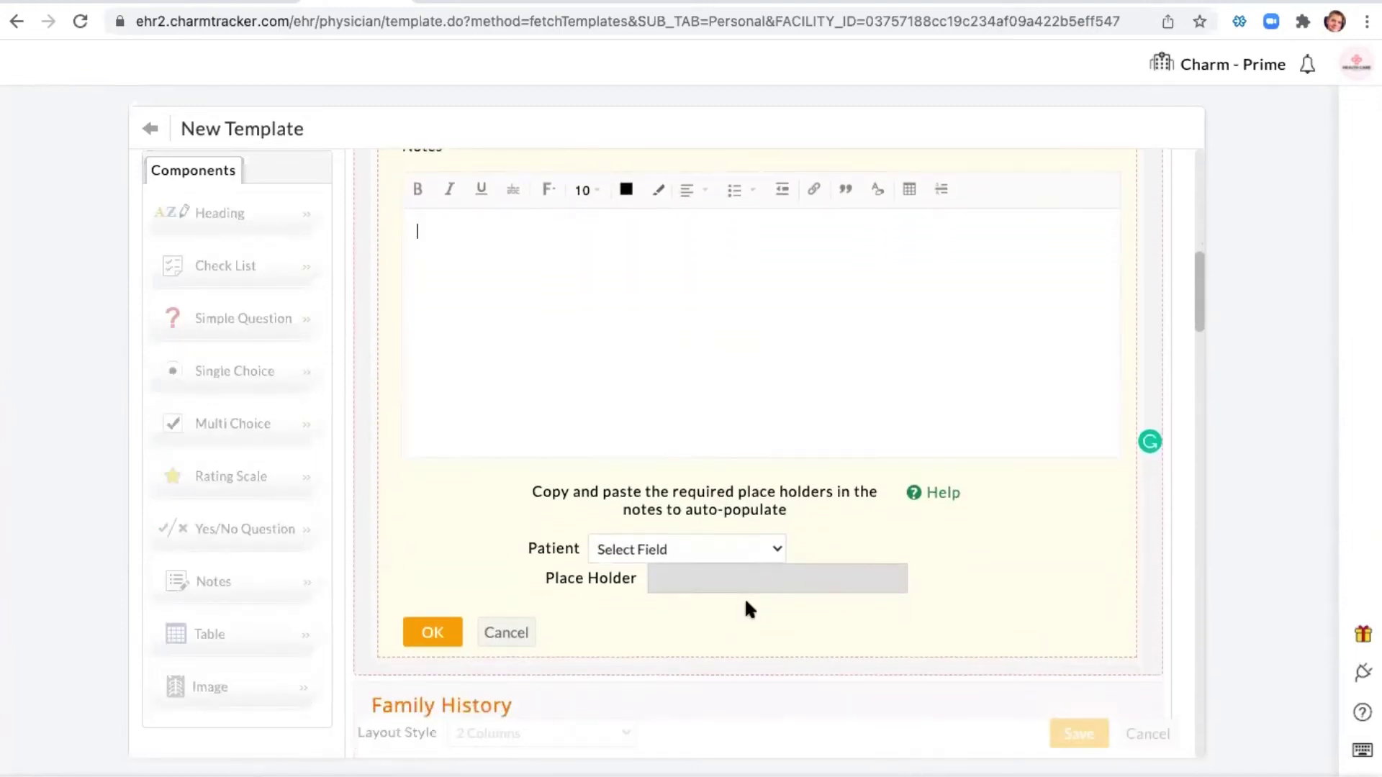
{"action": "left_click", "coordinate": [632, 549]}
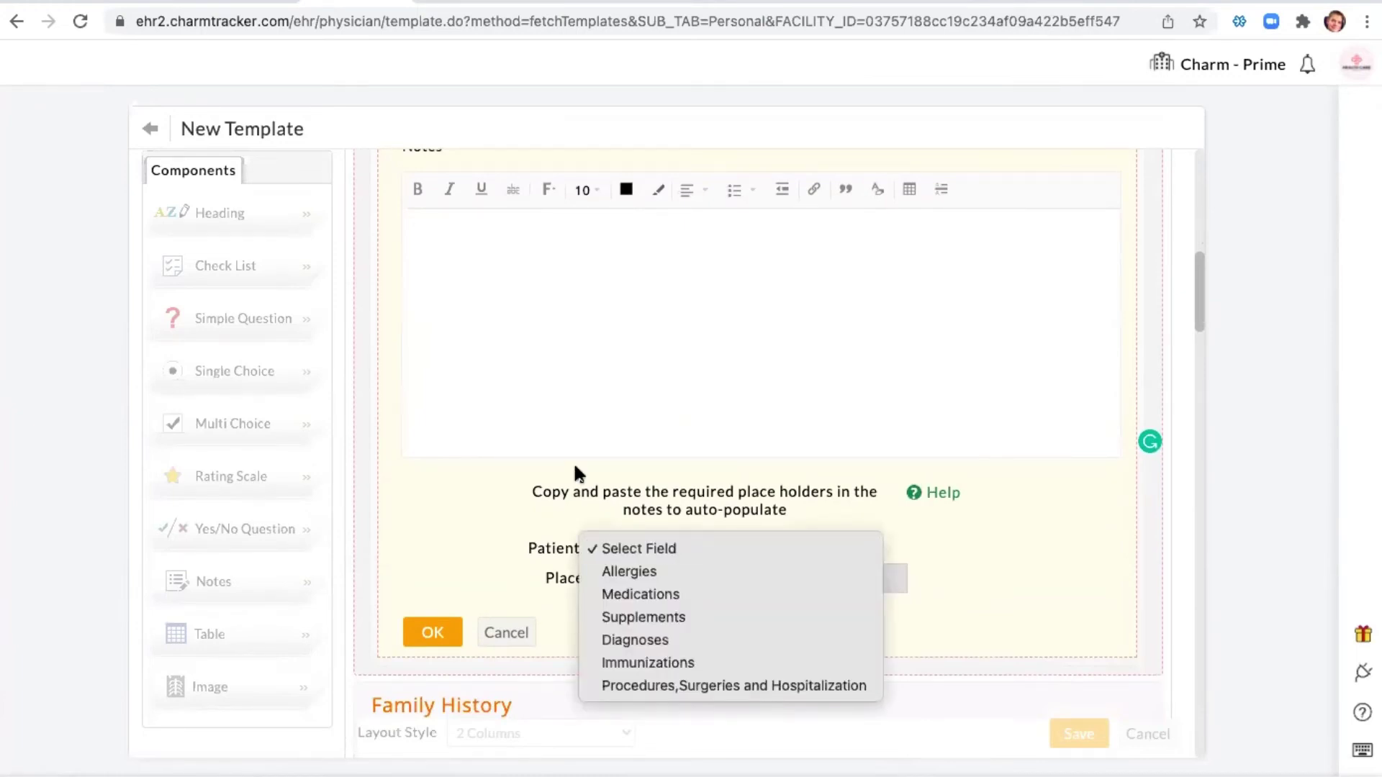
{"action": "left_click", "coordinate": [435, 546]}
{"action": "scroll", "coordinate": [431, 469], "scroll_direction": "down", "scroll_amount": 5}
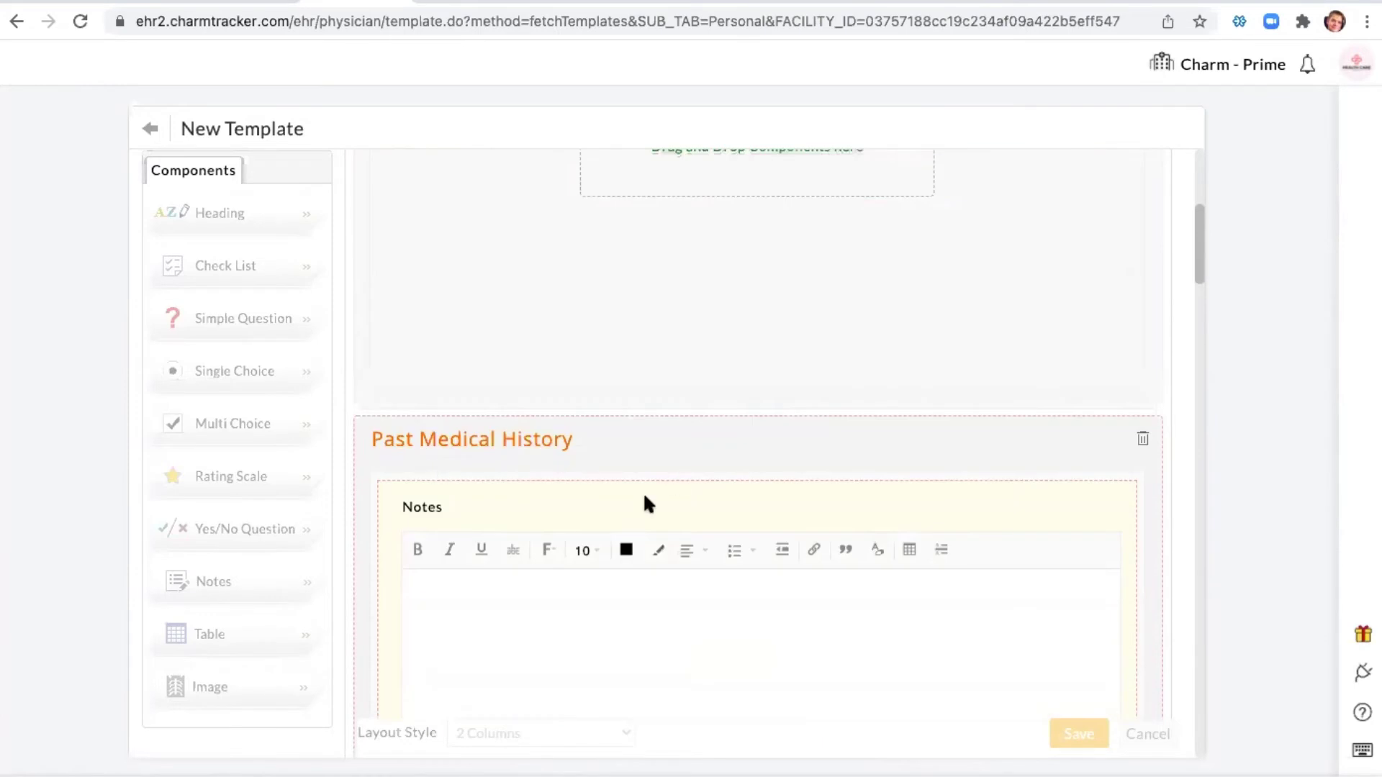
{"action": "scroll", "coordinate": [642, 503], "scroll_direction": "up", "scroll_amount": 5}
{"action": "scroll", "coordinate": [642, 497], "scroll_direction": "down", "scroll_amount": 2}
Choose the Allergies patient field and put its placeholder ${Patient.Allergies} into the Past Medical History notes.
{"action": "left_click", "coordinate": [631, 389]}
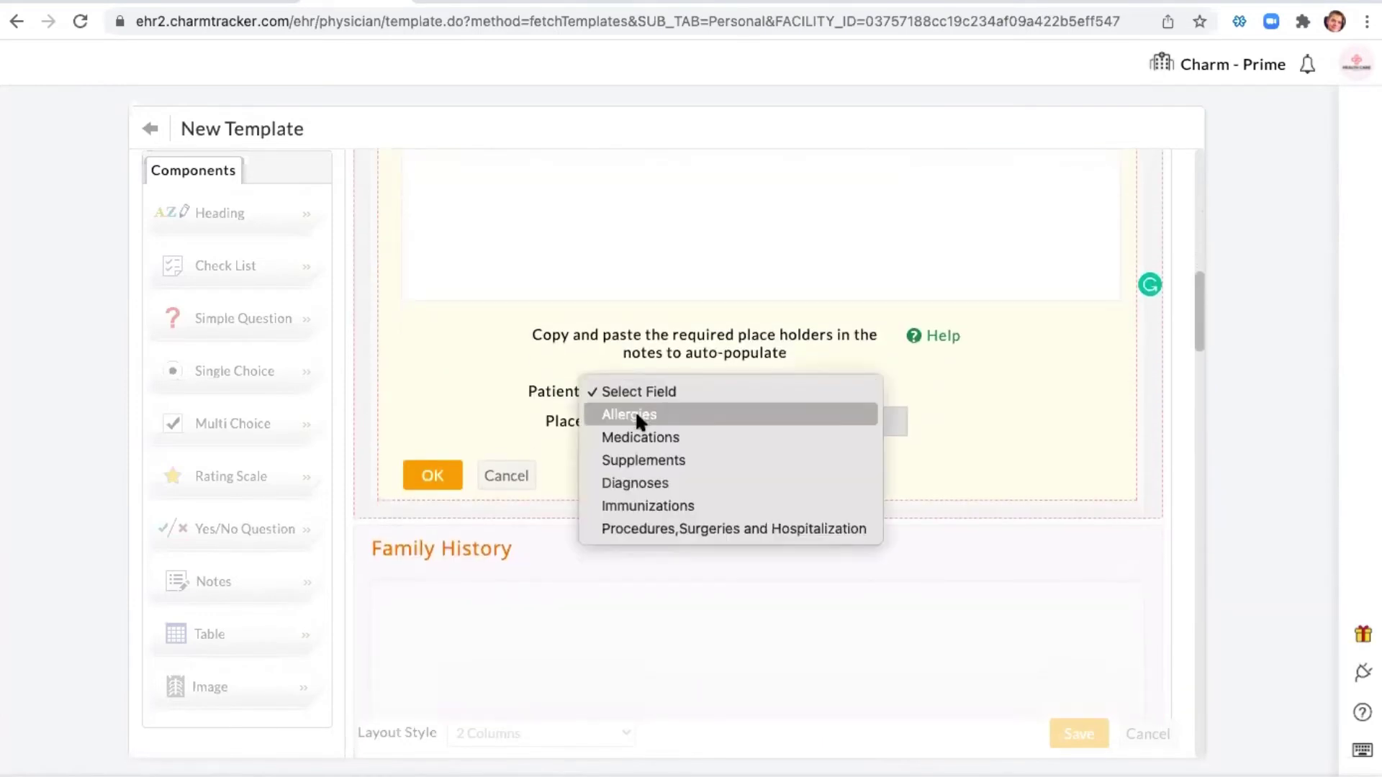
{"action": "left_click", "coordinate": [637, 416]}
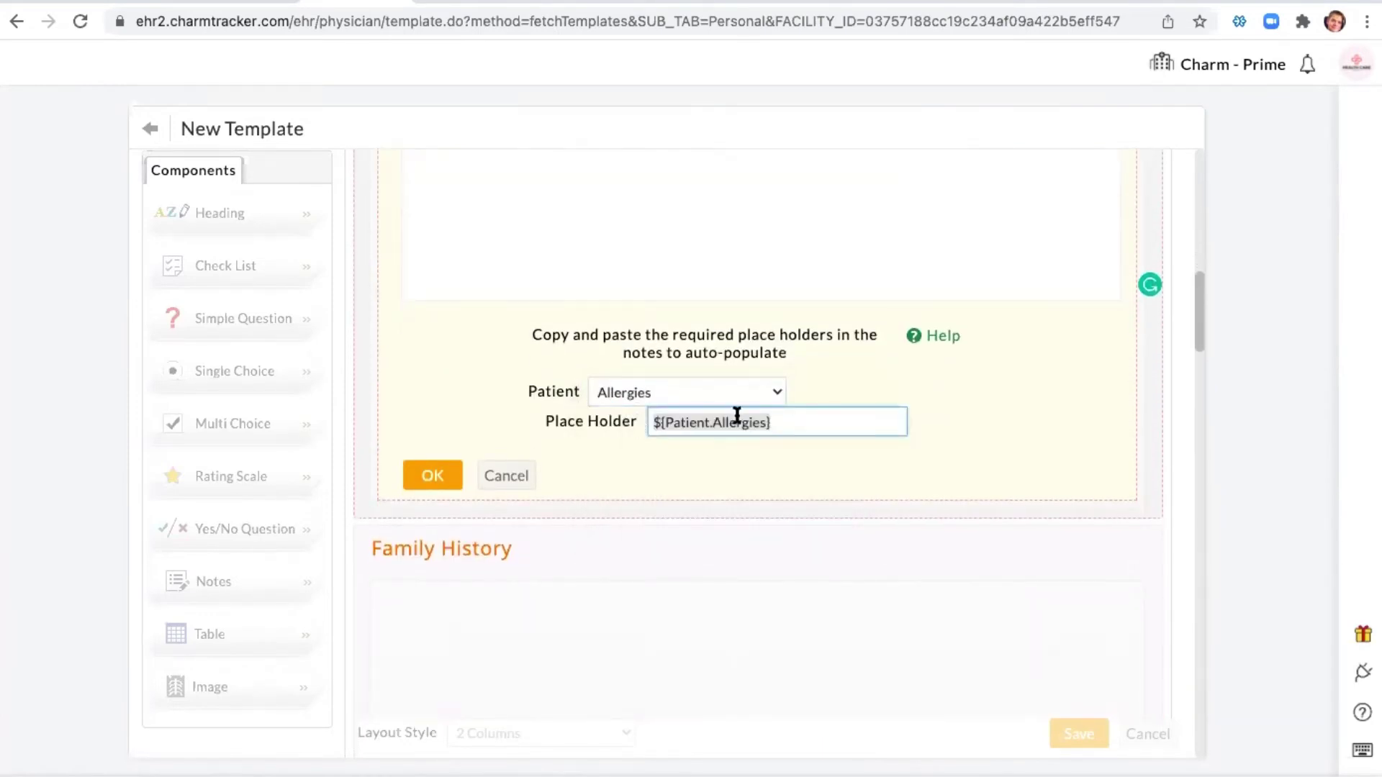
{"action": "left_click", "coordinate": [433, 475]}
{"action": "scroll", "coordinate": [514, 563], "scroll_direction": "up", "scroll_amount": 3}
{"action": "scroll", "coordinate": [514, 563], "scroll_direction": "down", "scroll_amount": 5}
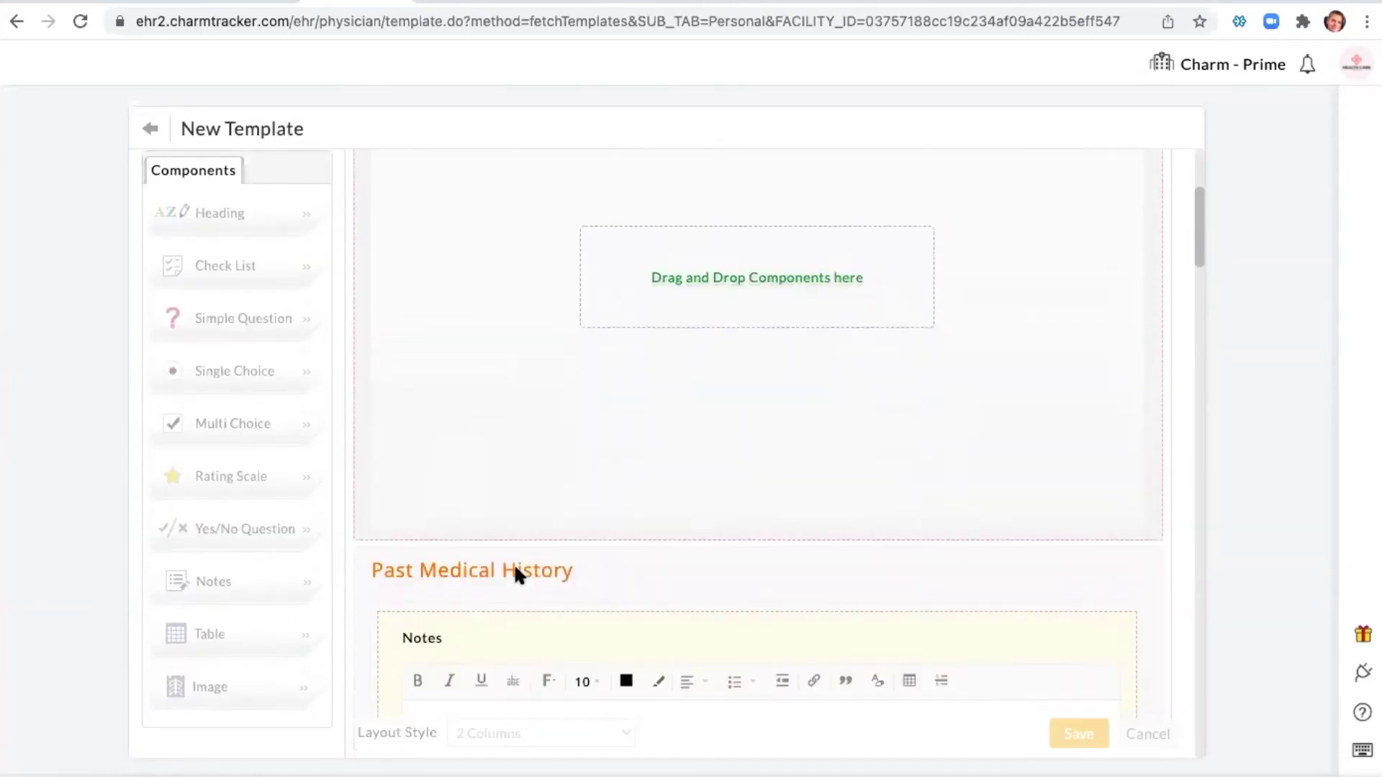
{"action": "left_click", "coordinate": [455, 540]}
{"action": "type", "text": "${Patient.Allergies}"}
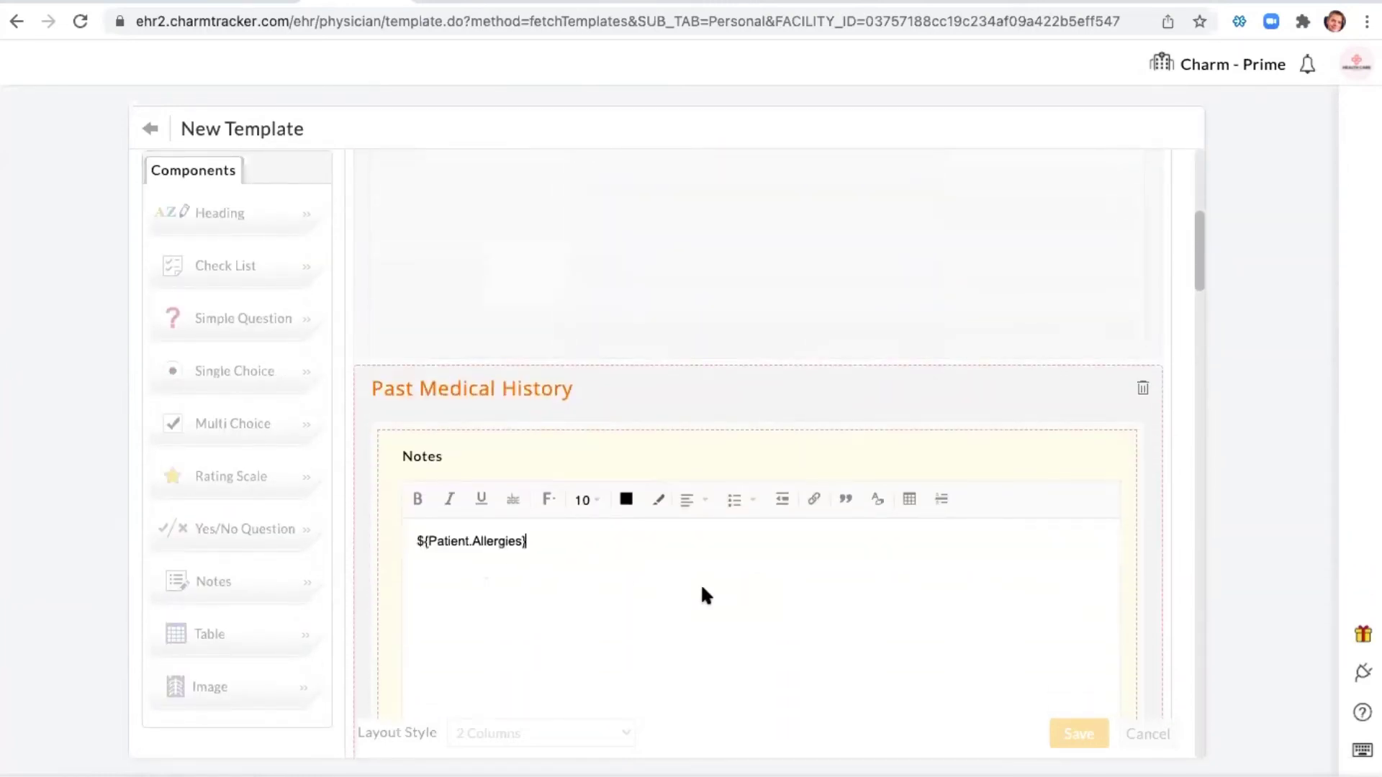
Go through the Medications, Supplements and Diagnoses placeholder fields, and select Immunizations as the patient field.
{"action": "scroll", "coordinate": [702, 587], "scroll_direction": "down", "scroll_amount": 4}
{"action": "left_click", "coordinate": [667, 563]}
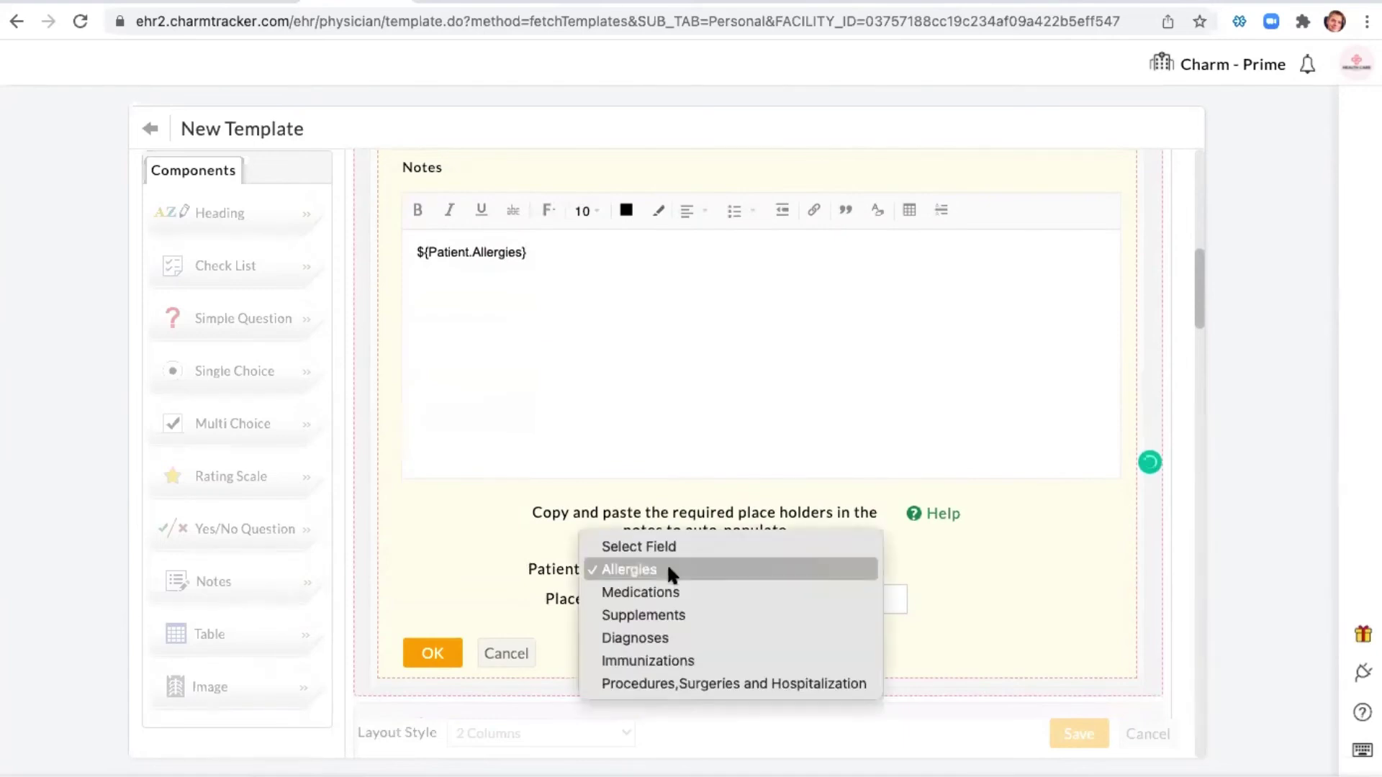
{"action": "left_click", "coordinate": [668, 589]}
{"action": "left_click", "coordinate": [668, 573]}
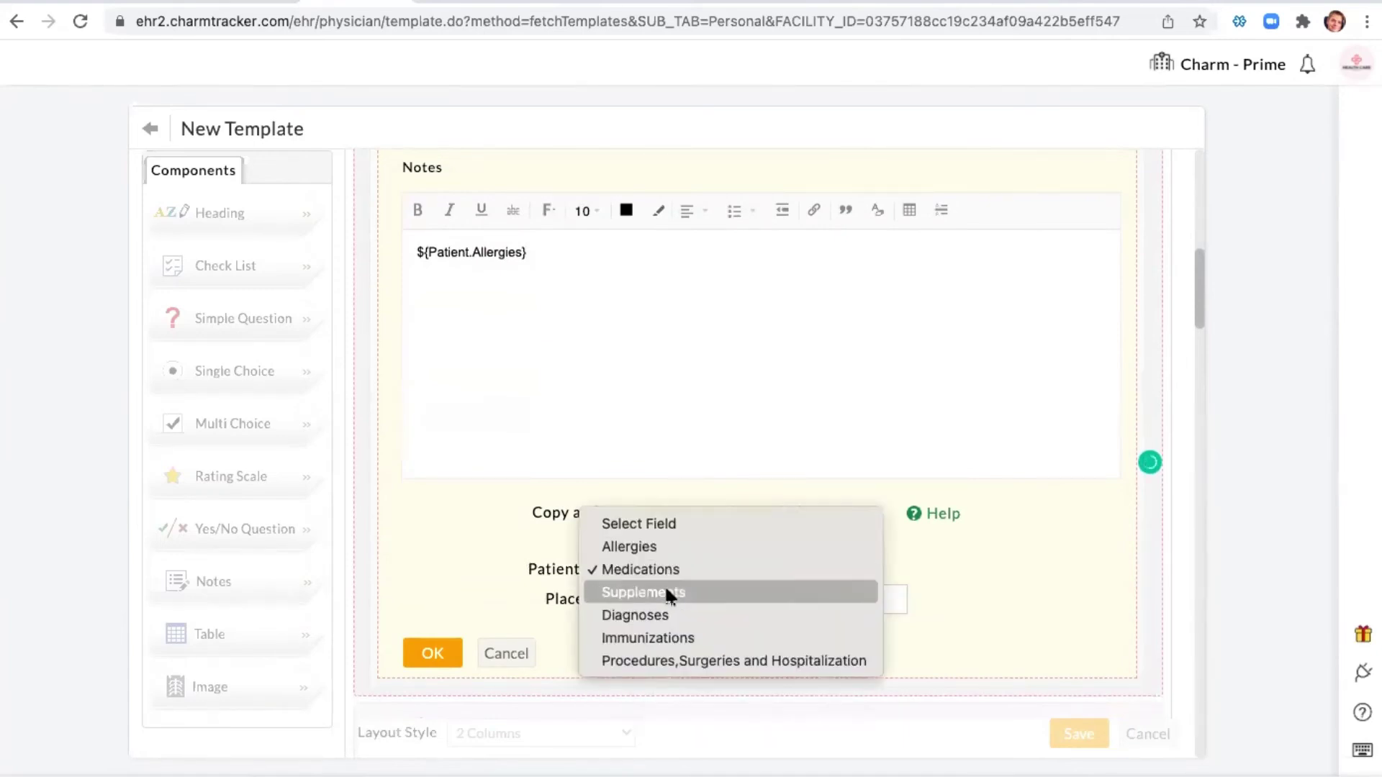
{"action": "left_click", "coordinate": [680, 590]}
{"action": "left_click", "coordinate": [674, 570]}
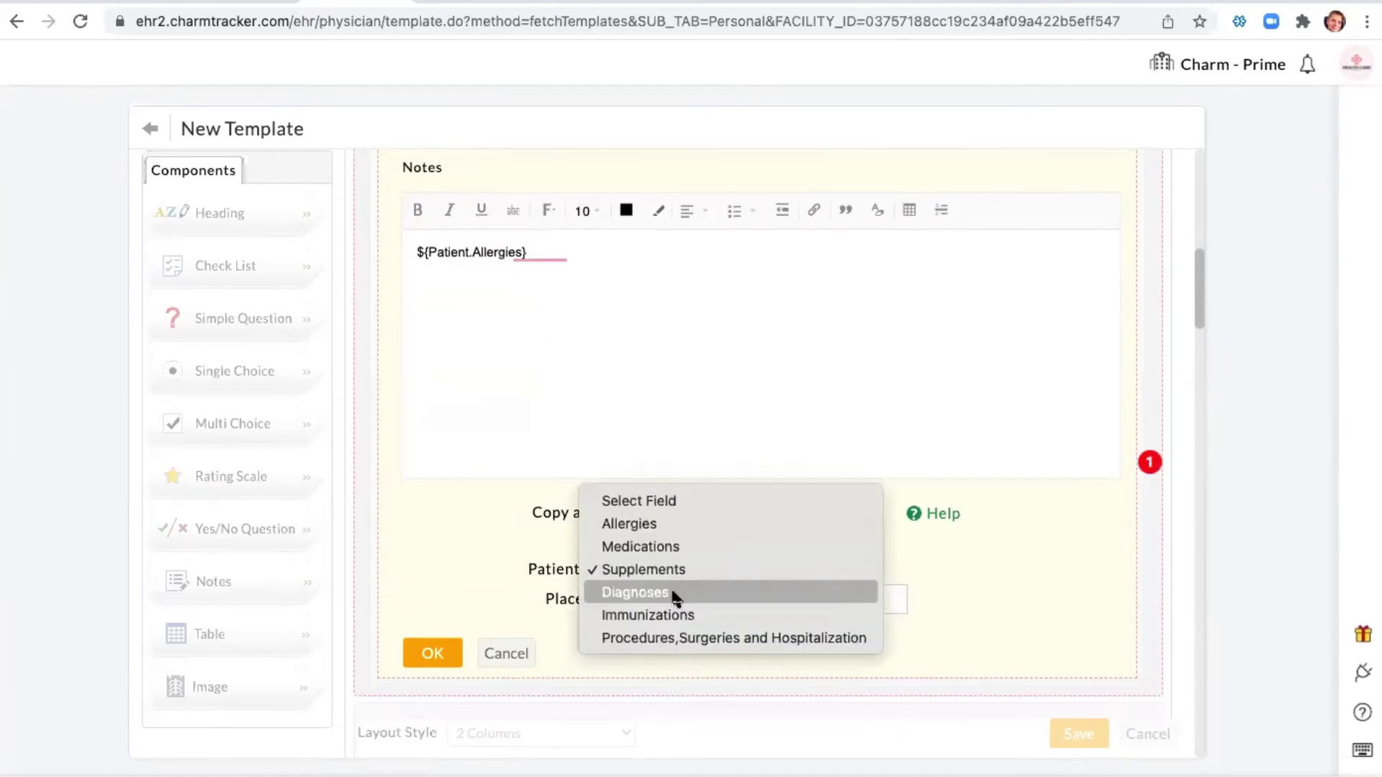
{"action": "left_click", "coordinate": [673, 592]}
{"action": "left_click", "coordinate": [671, 568]}
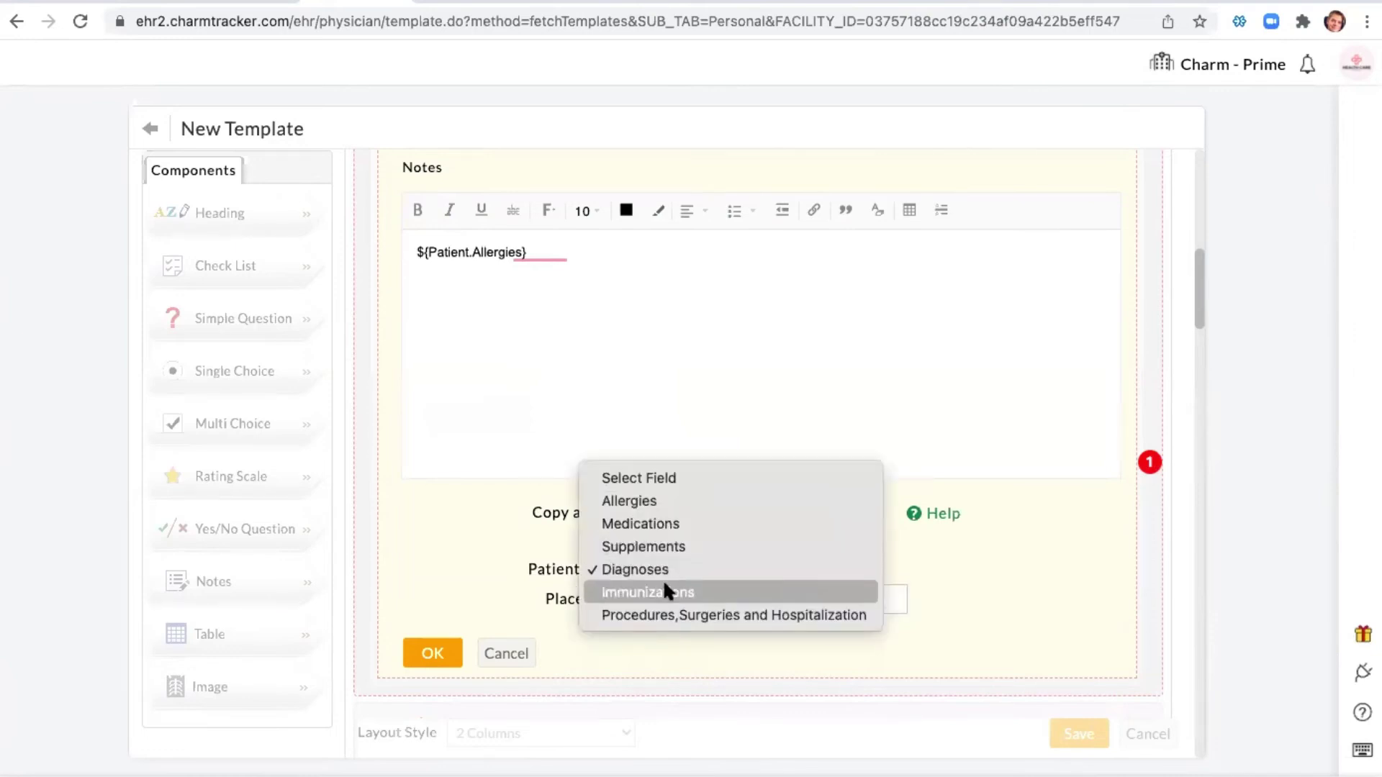
{"action": "left_click", "coordinate": [666, 592]}
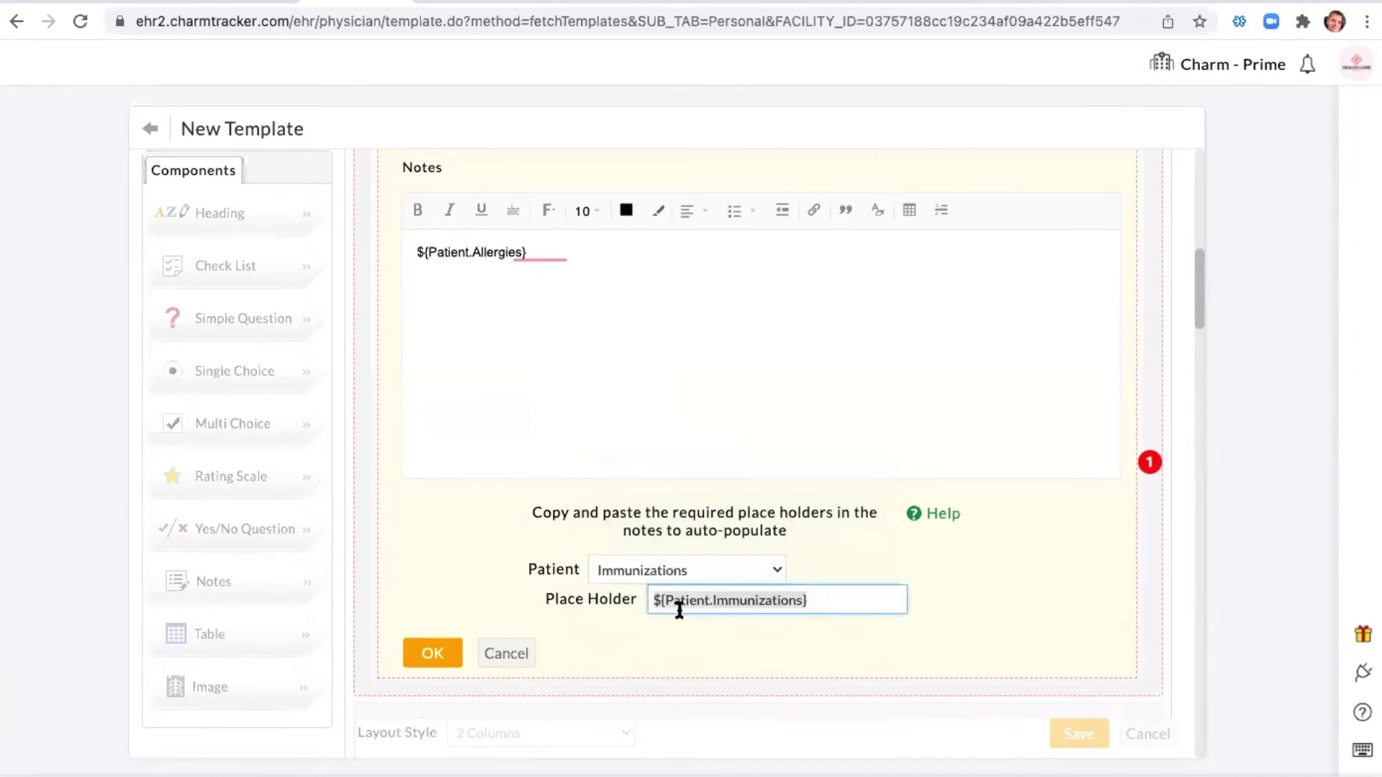
Look over the Immunizations placeholder and the list of patient fields available for the Past Medical History notes.
{"action": "left_click", "coordinate": [415, 306]}
{"action": "left_click", "coordinate": [764, 599]}
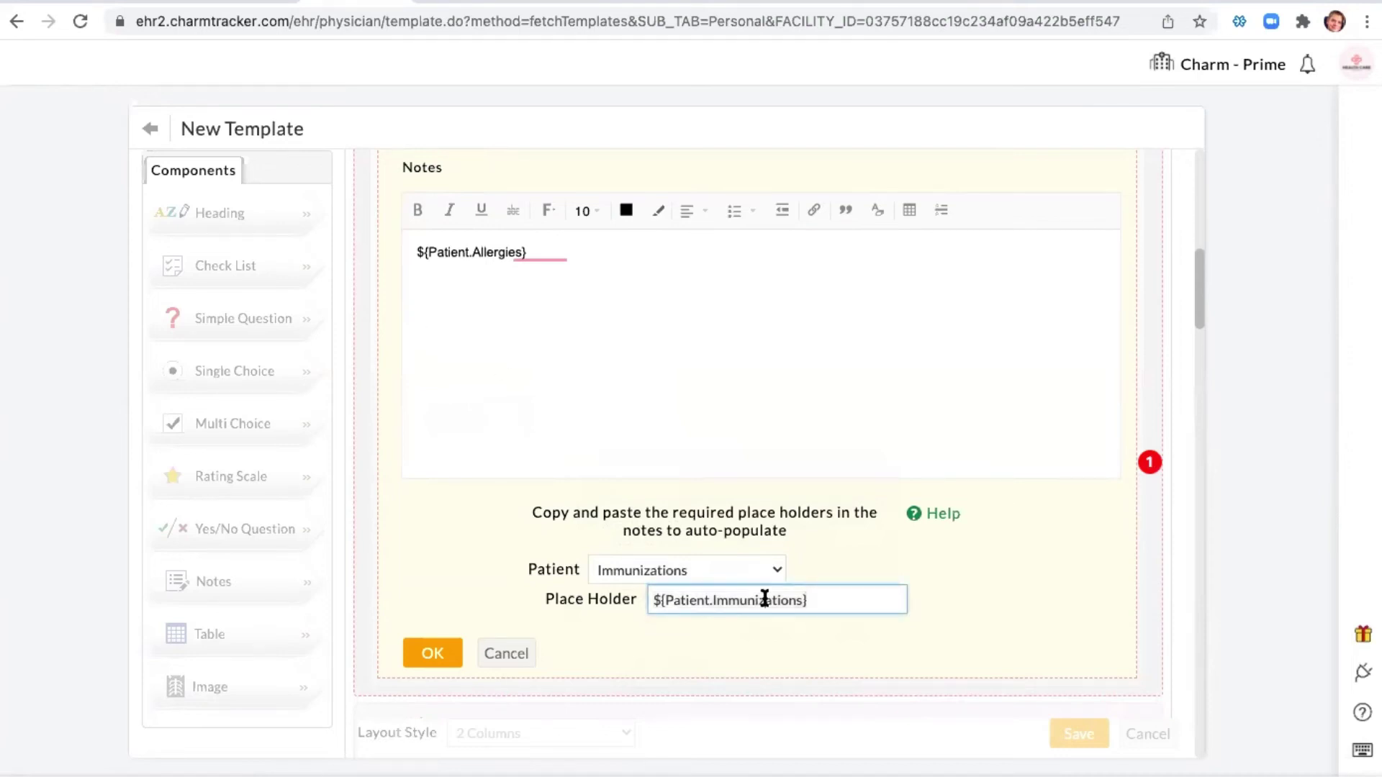
{"action": "left_click_drag", "start_coordinate": [815, 600], "coordinate": [614, 607]}
{"action": "scroll", "coordinate": [615, 605], "scroll_direction": "up", "scroll_amount": 1}
{"action": "left_click", "coordinate": [451, 291]}
{"action": "scroll", "coordinate": [462, 309], "scroll_direction": "up", "scroll_amount": 1}
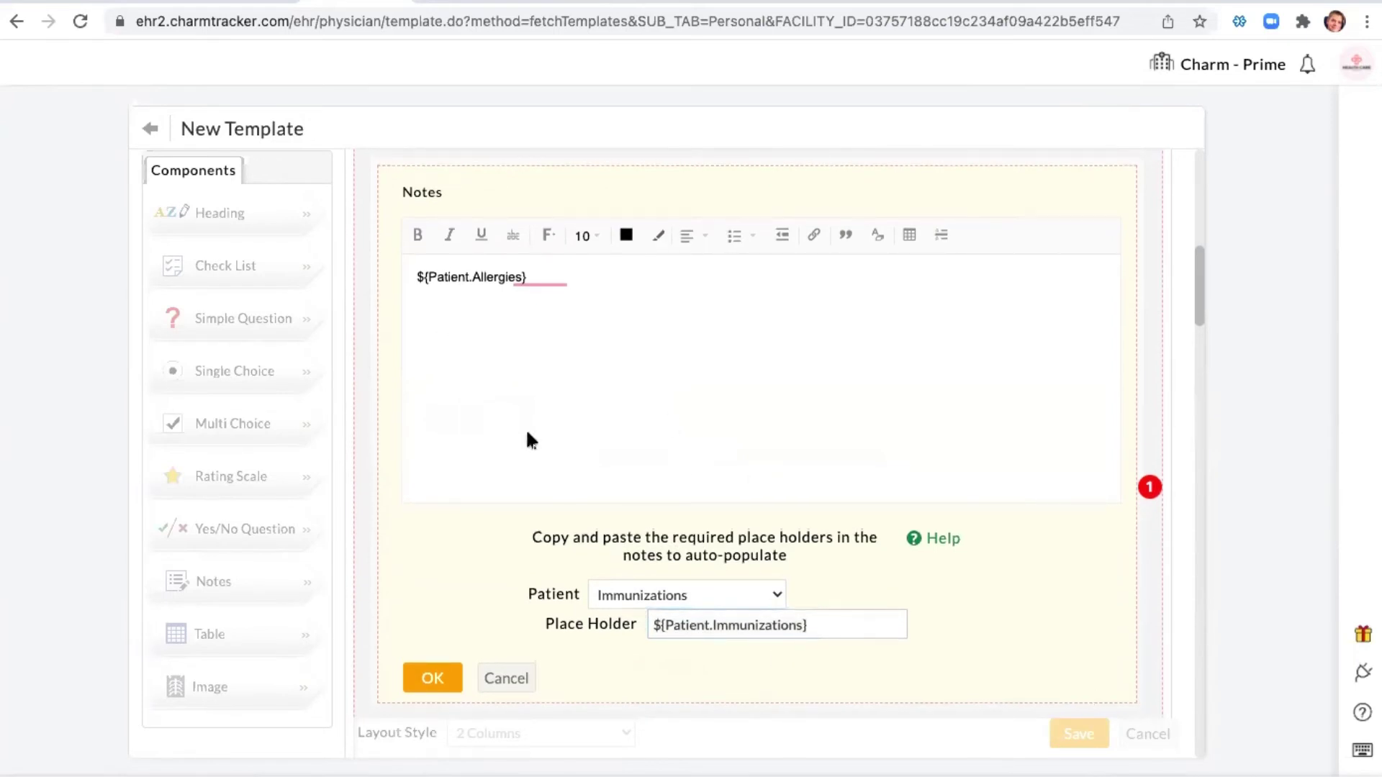
{"action": "scroll", "coordinate": [548, 447], "scroll_direction": "down", "scroll_amount": 1}
{"action": "left_click", "coordinate": [687, 573]}
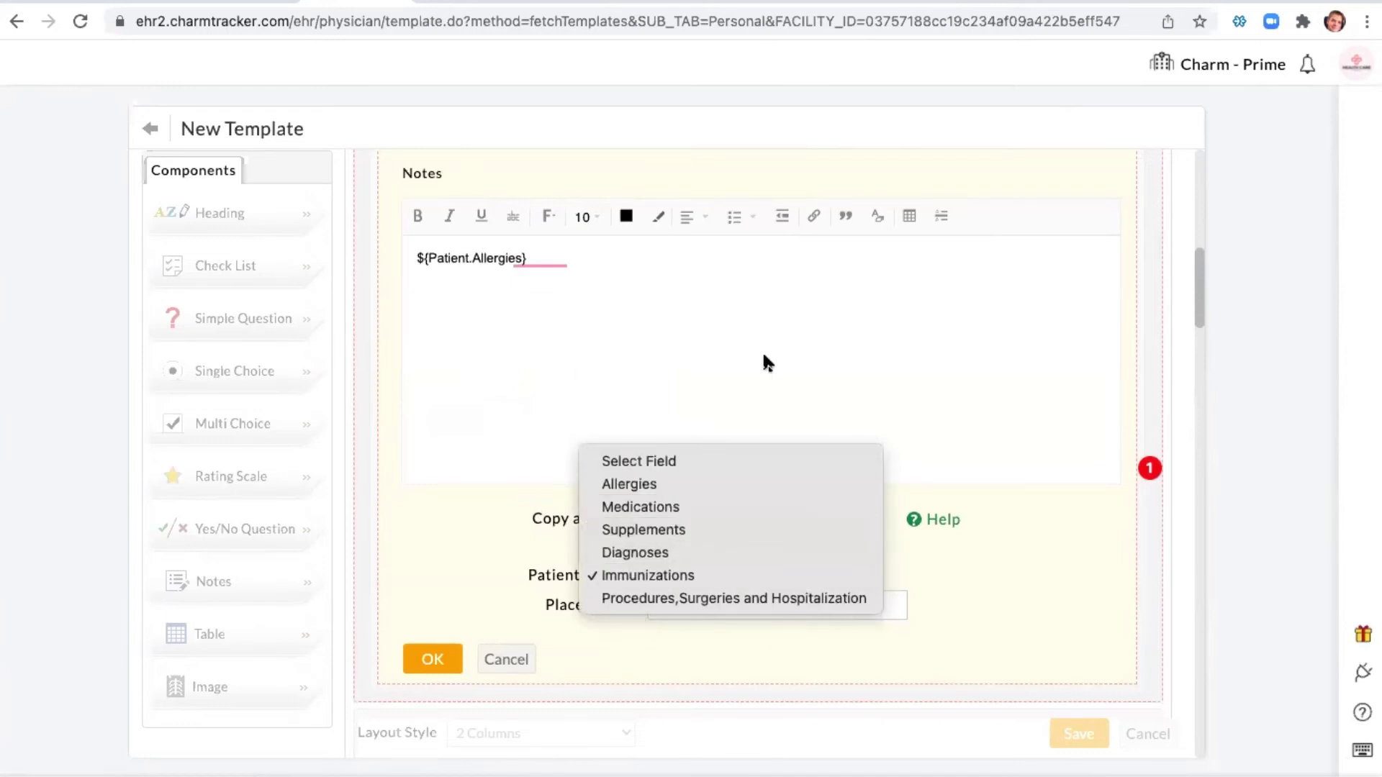
{"action": "left_click", "coordinate": [1205, 569]}
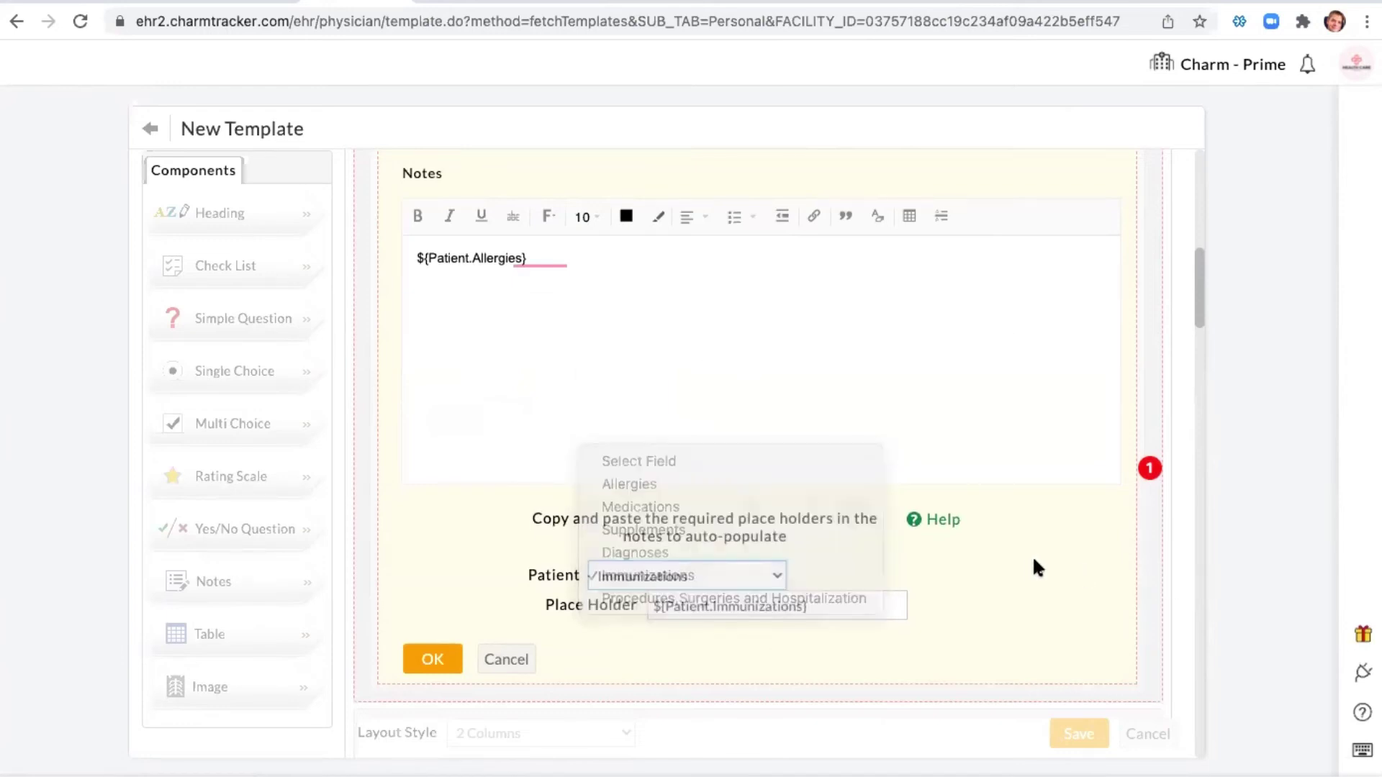
Leave the new SOAP template without saving it and return to the settings overview.
{"action": "scroll", "coordinate": [885, 481], "scroll_direction": "up", "scroll_amount": 3}
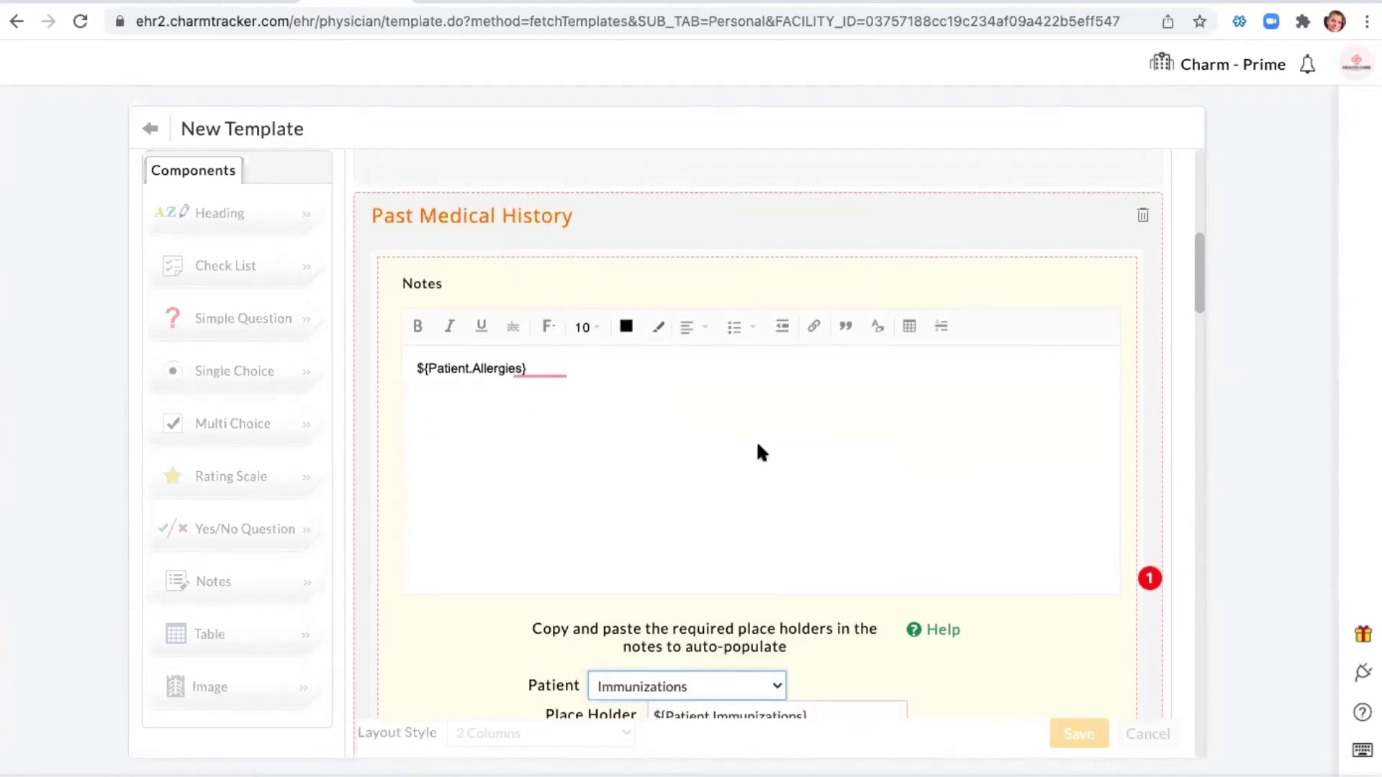
{"action": "scroll", "coordinate": [760, 447], "scroll_direction": "up", "scroll_amount": 10}
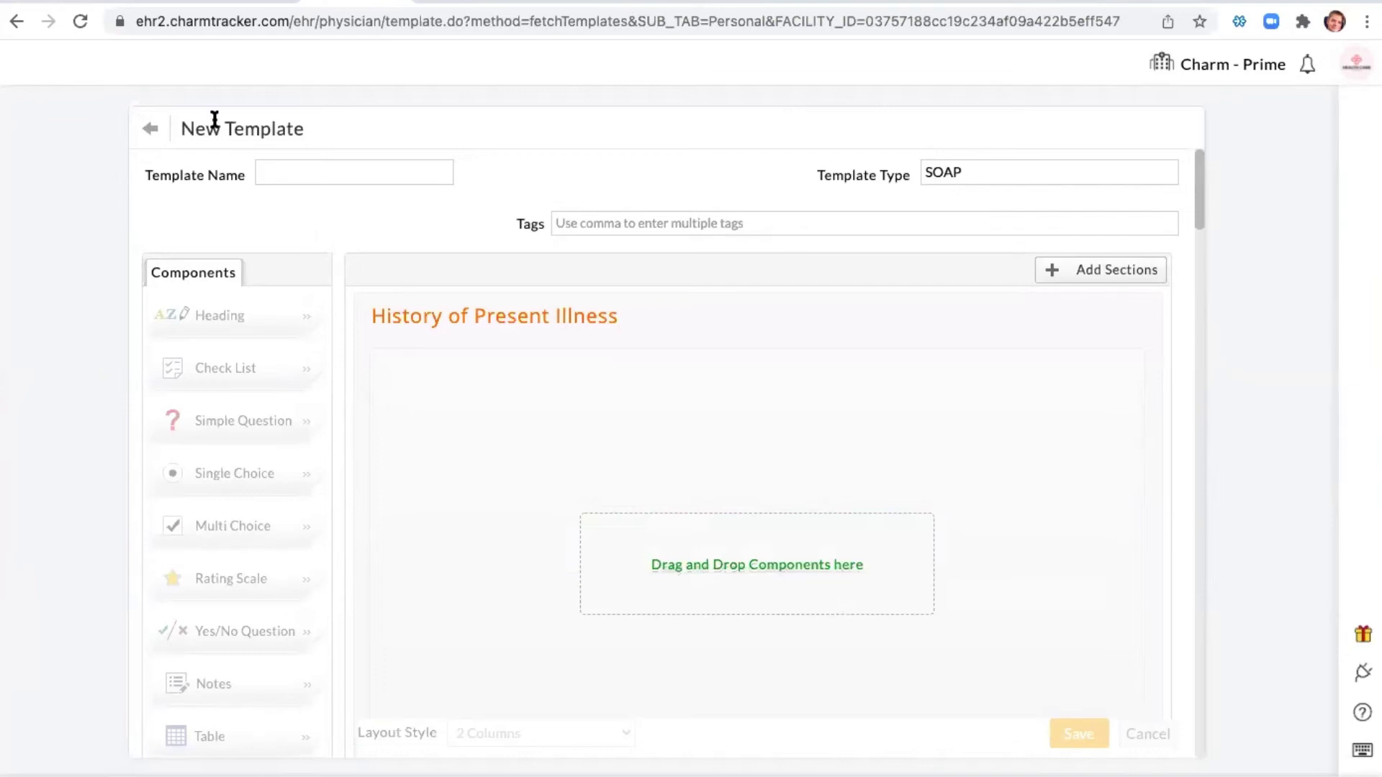
{"action": "left_click", "coordinate": [151, 132]}
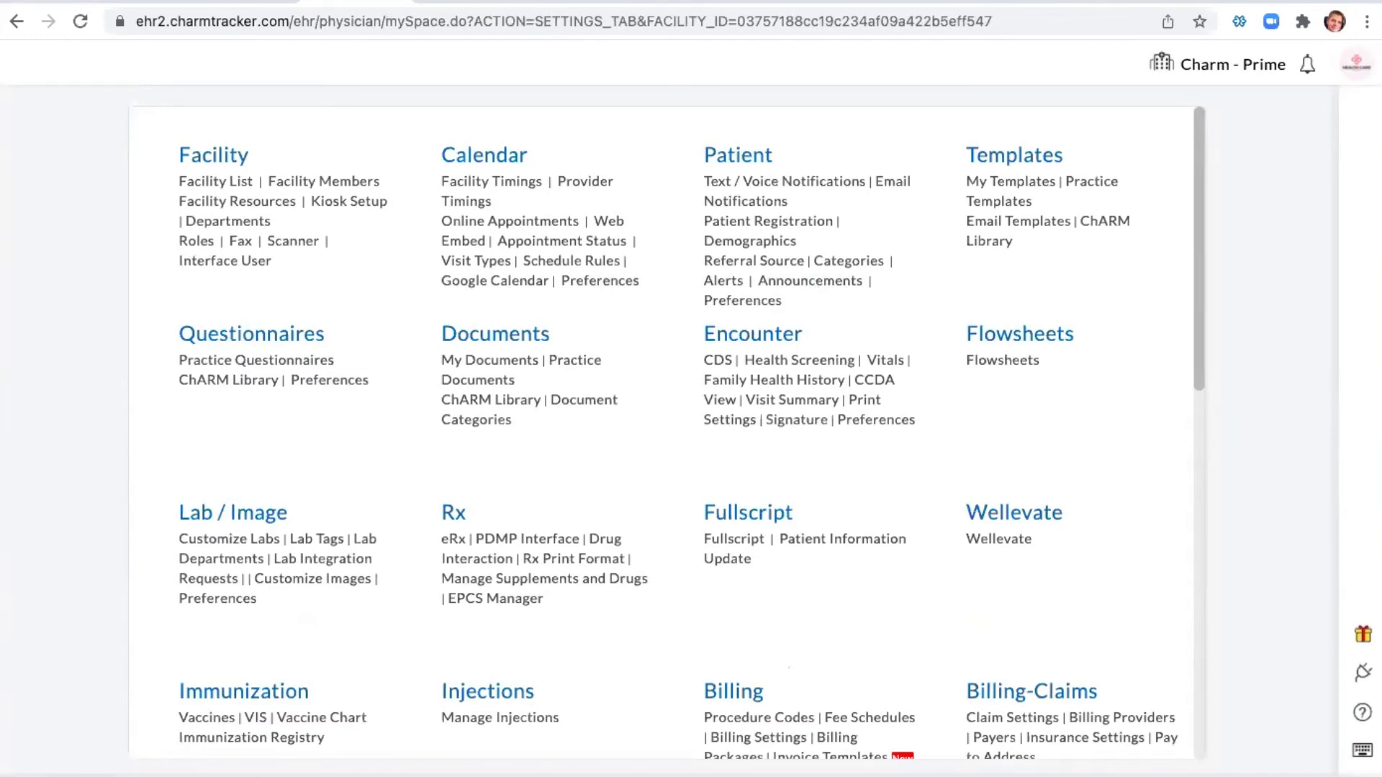
Switch to the patient's dashboard, dismiss the patient alert and display the patient's flowsheets.
{"action": "mouse_move", "coordinate": [1321, 16]}
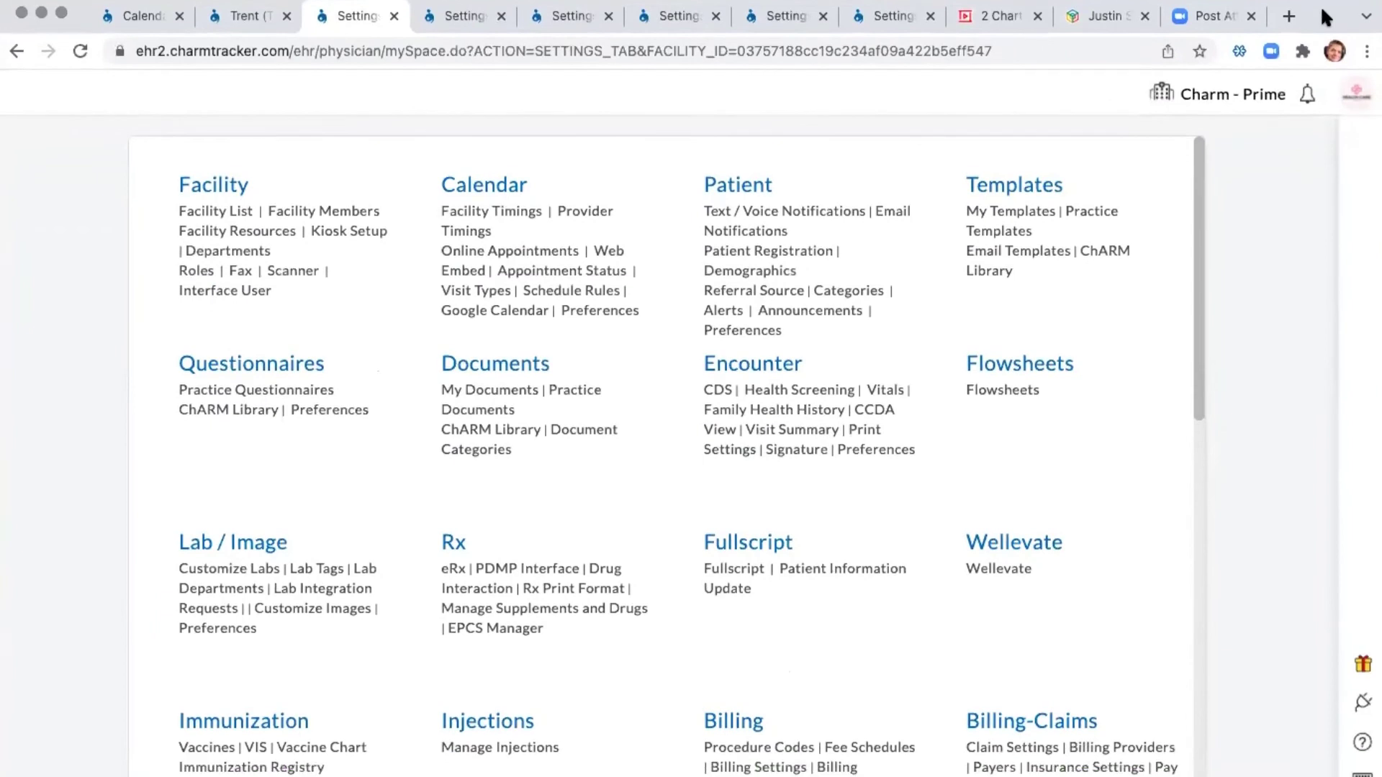
{"action": "left_click", "coordinate": [243, 23]}
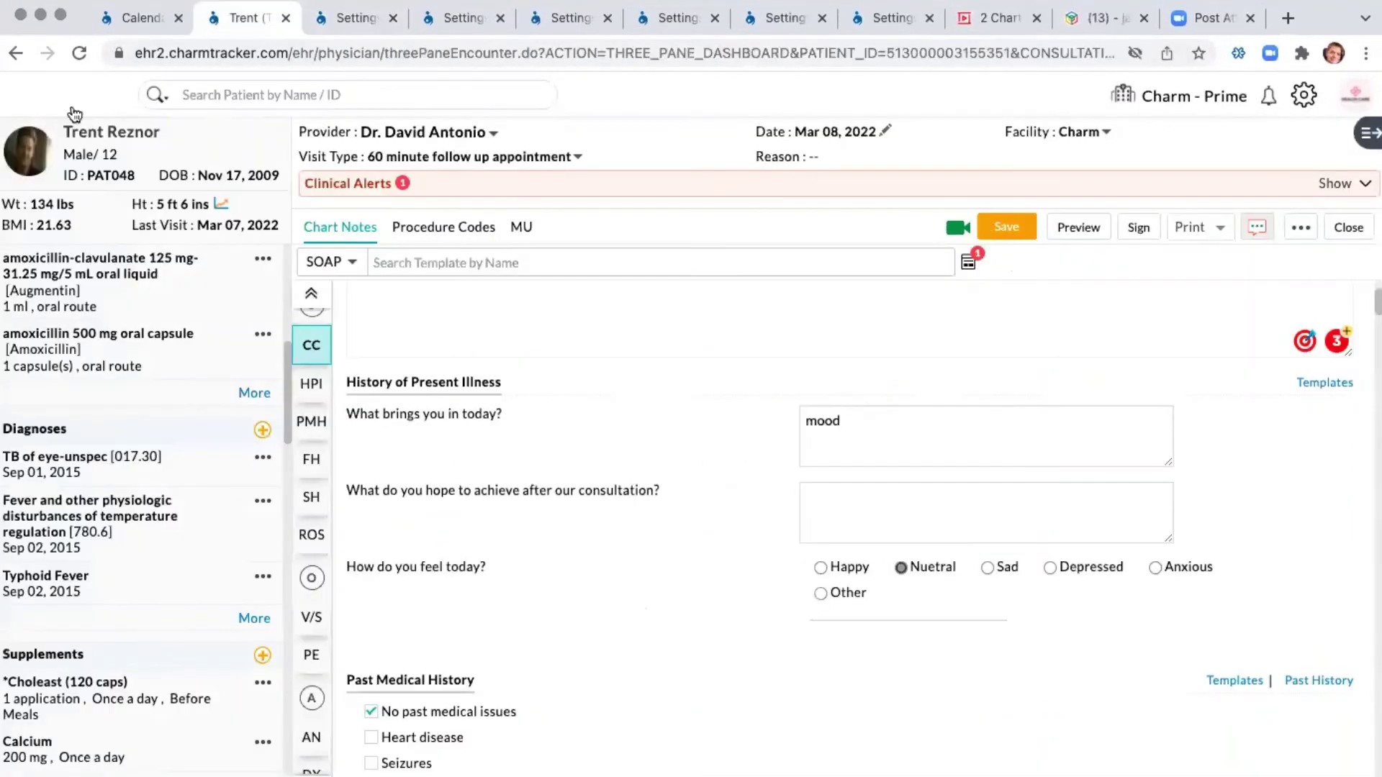
{"action": "left_click", "coordinate": [133, 17]}
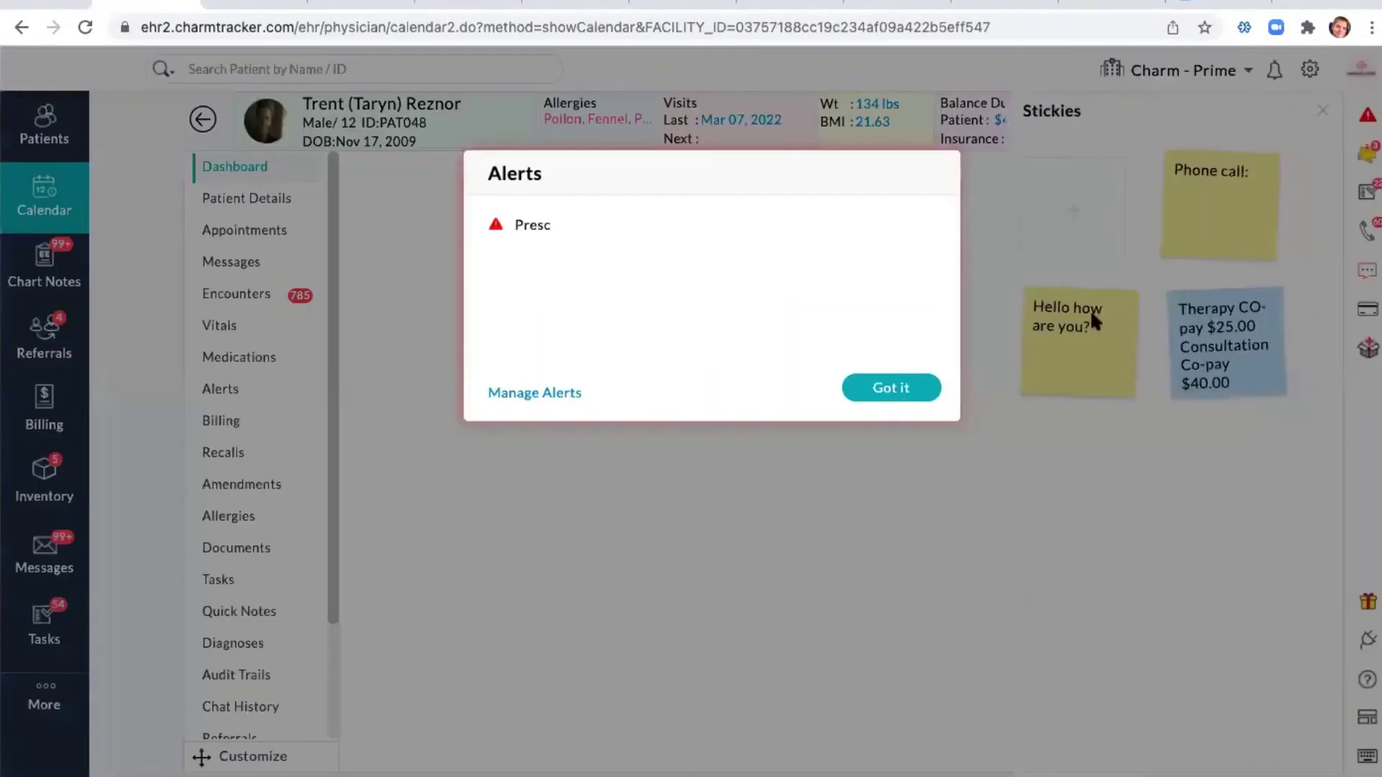
{"action": "left_click", "coordinate": [891, 387]}
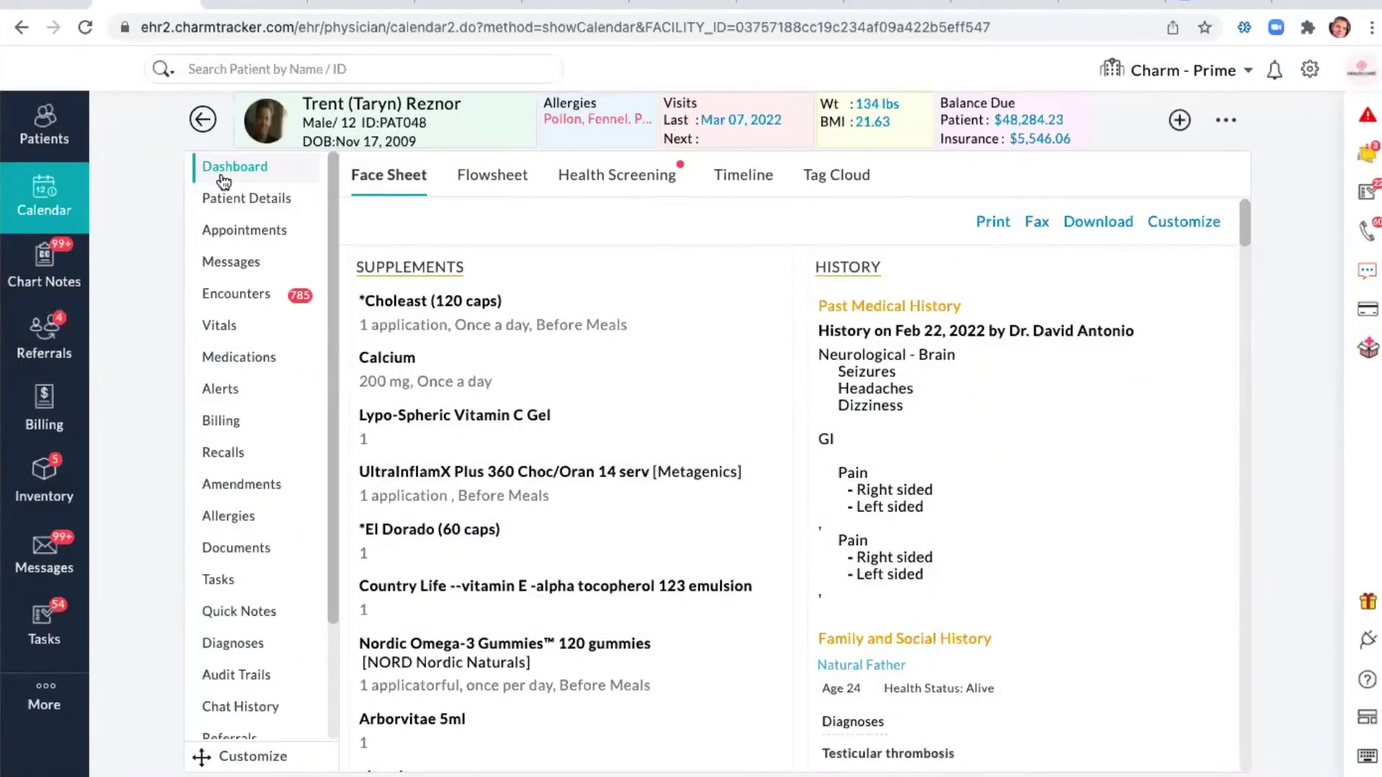
{"action": "left_click", "coordinate": [500, 188]}
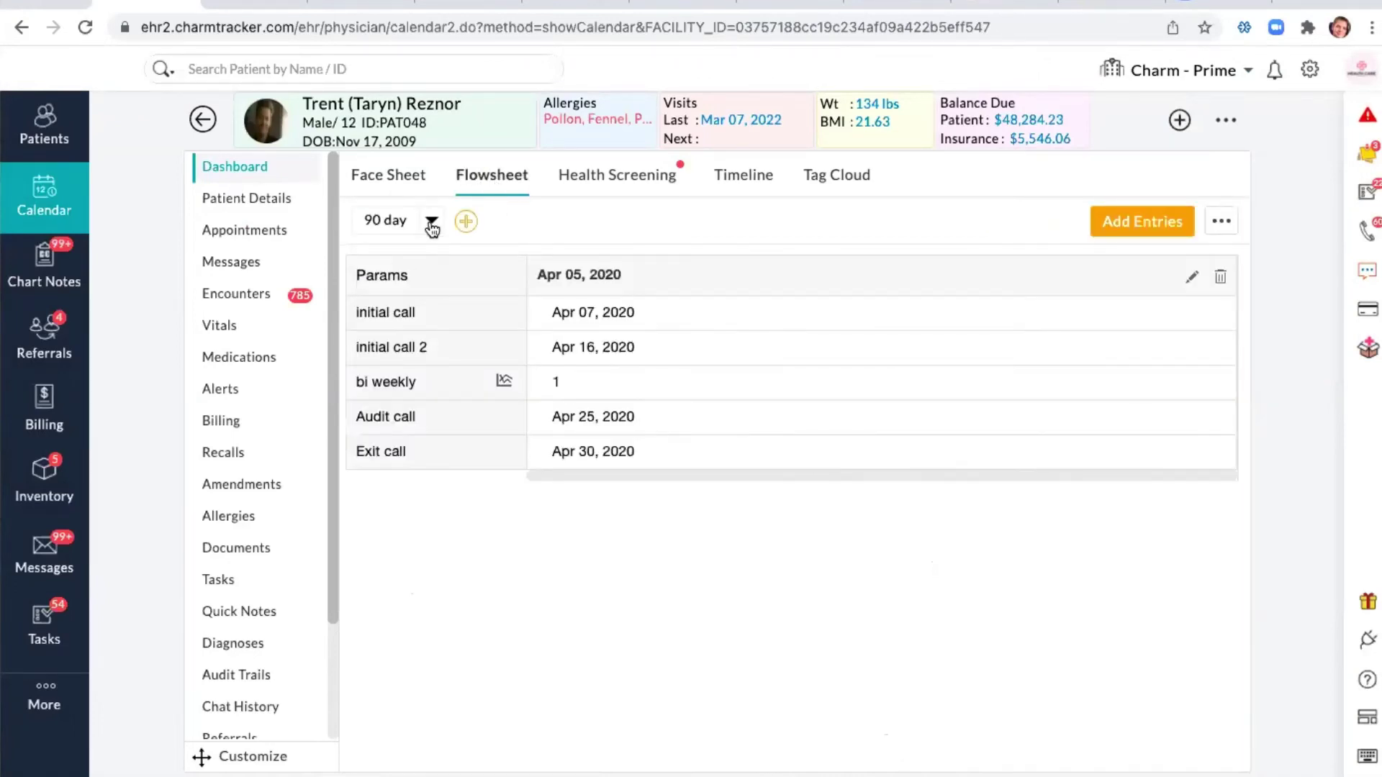
Look through the available flowsheets and display the patient's Qs Score flowsheet.
{"action": "left_click", "coordinate": [432, 224]}
{"action": "scroll", "coordinate": [457, 515], "scroll_direction": "down", "scroll_amount": 4}
{"action": "scroll", "coordinate": [458, 515], "scroll_direction": "up", "scroll_amount": 2}
{"action": "scroll", "coordinate": [459, 516], "scroll_direction": "up", "scroll_amount": 2}
{"action": "scroll", "coordinate": [459, 516], "scroll_direction": "down", "scroll_amount": 4}
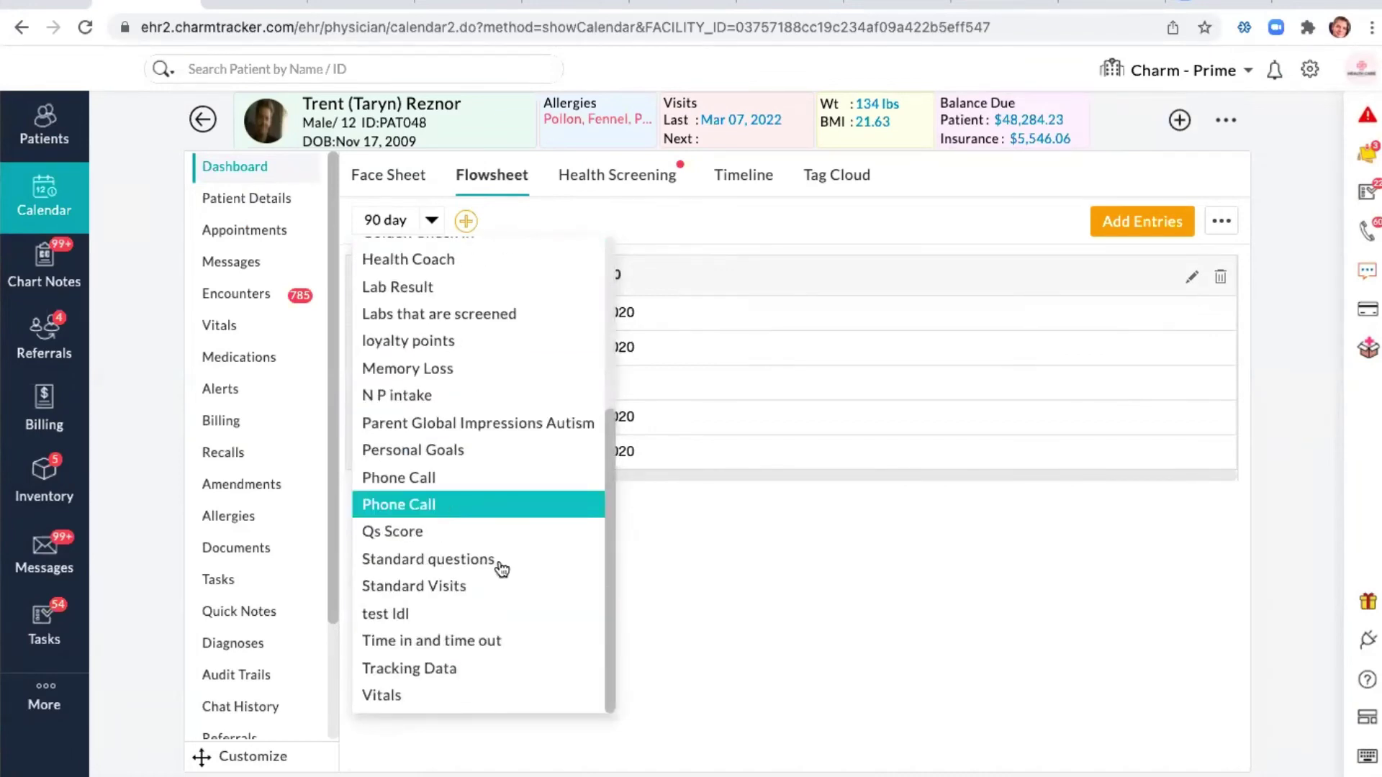
{"action": "left_click", "coordinate": [428, 533]}
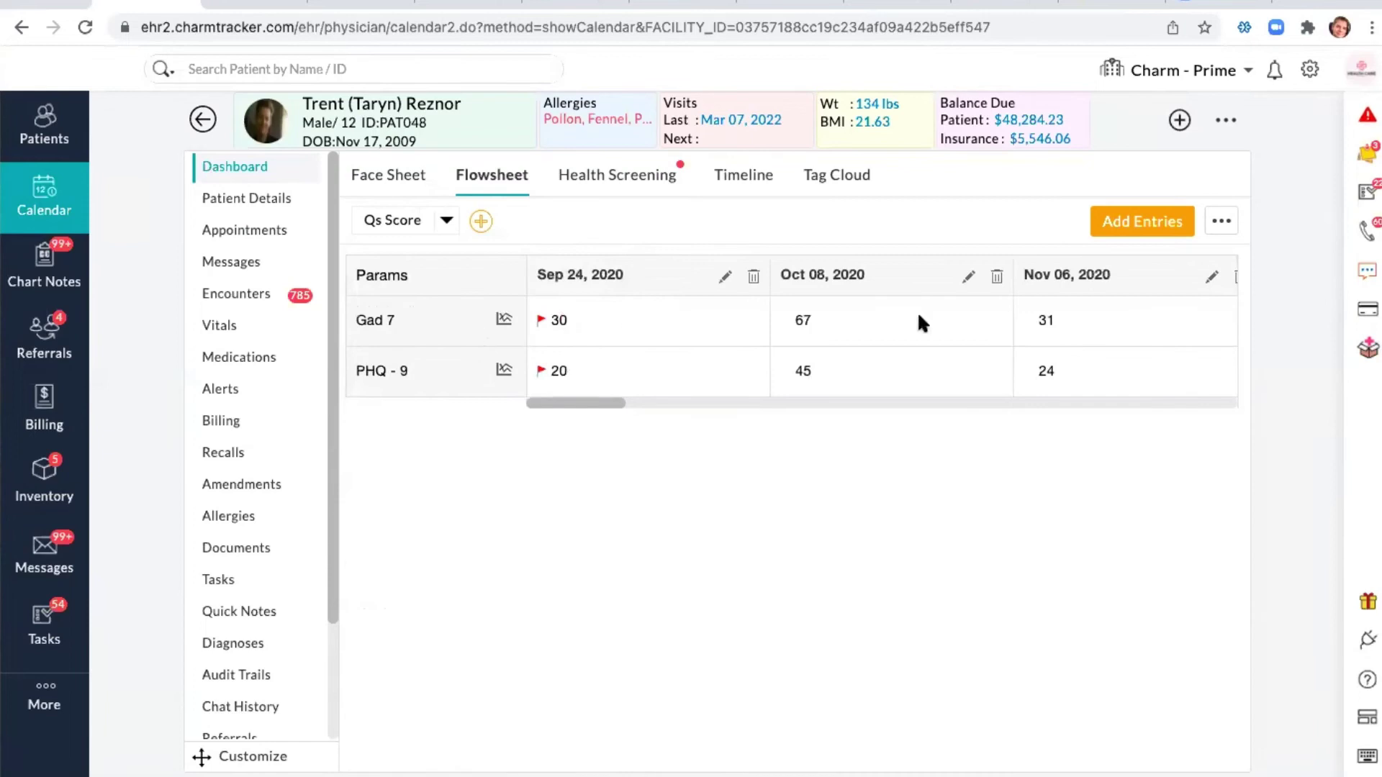
Display the patient's Check in flowsheet and examine its parameters from the vitals down to the lab and score rows.
{"action": "left_click", "coordinate": [447, 223]}
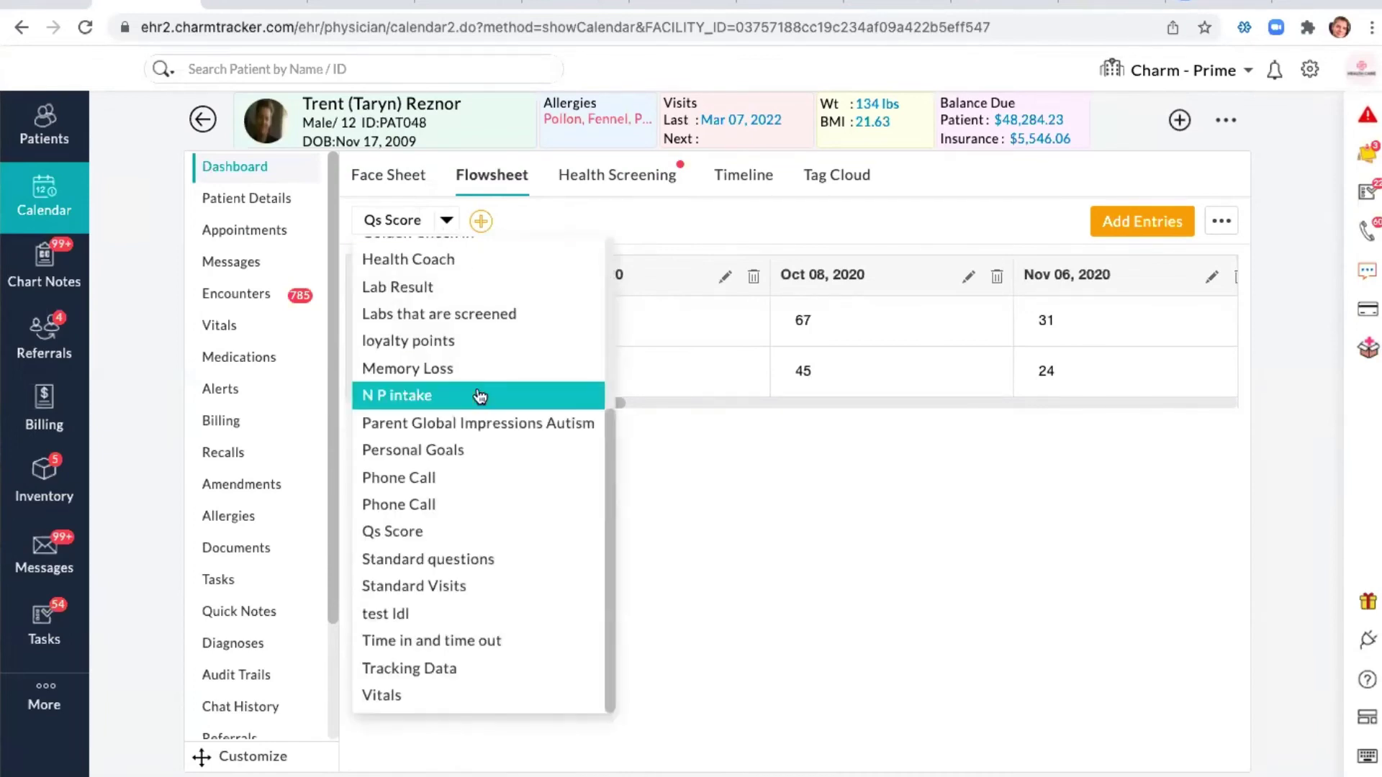
{"action": "scroll", "coordinate": [478, 395], "scroll_direction": "up", "scroll_amount": 4}
{"action": "left_click", "coordinate": [432, 365]}
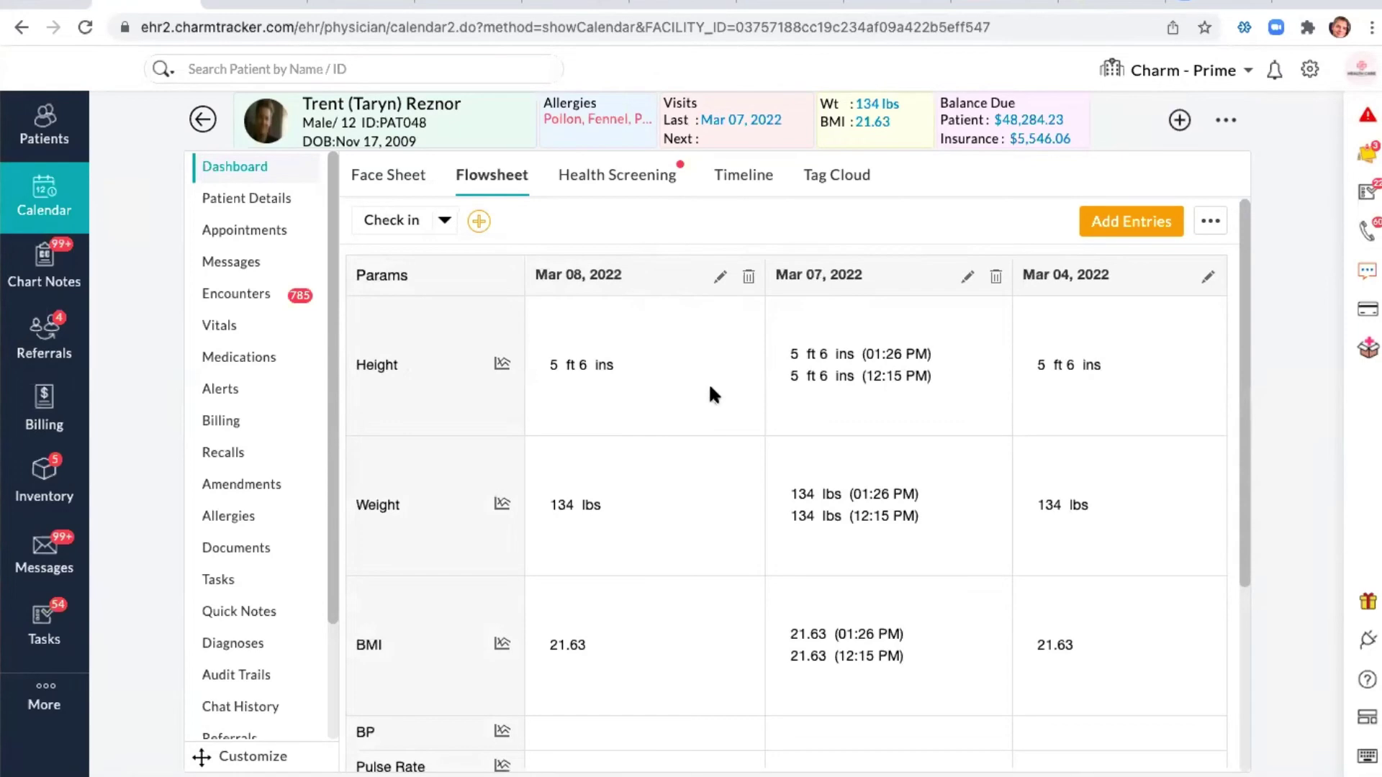
{"action": "scroll", "coordinate": [669, 409], "scroll_direction": "down", "scroll_amount": 1}
{"action": "scroll", "coordinate": [670, 408], "scroll_direction": "down", "scroll_amount": 3}
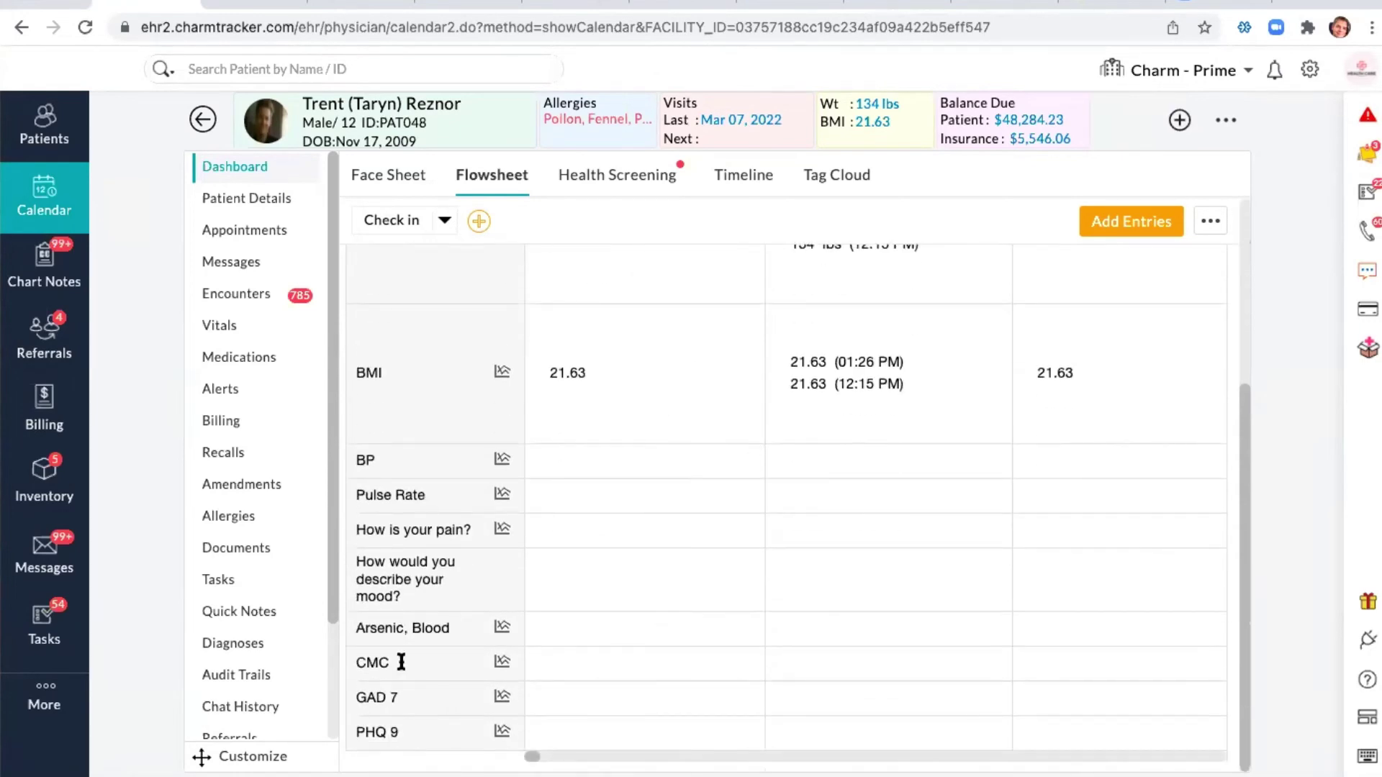
{"action": "scroll", "coordinate": [490, 554], "scroll_direction": "up", "scroll_amount": 4}
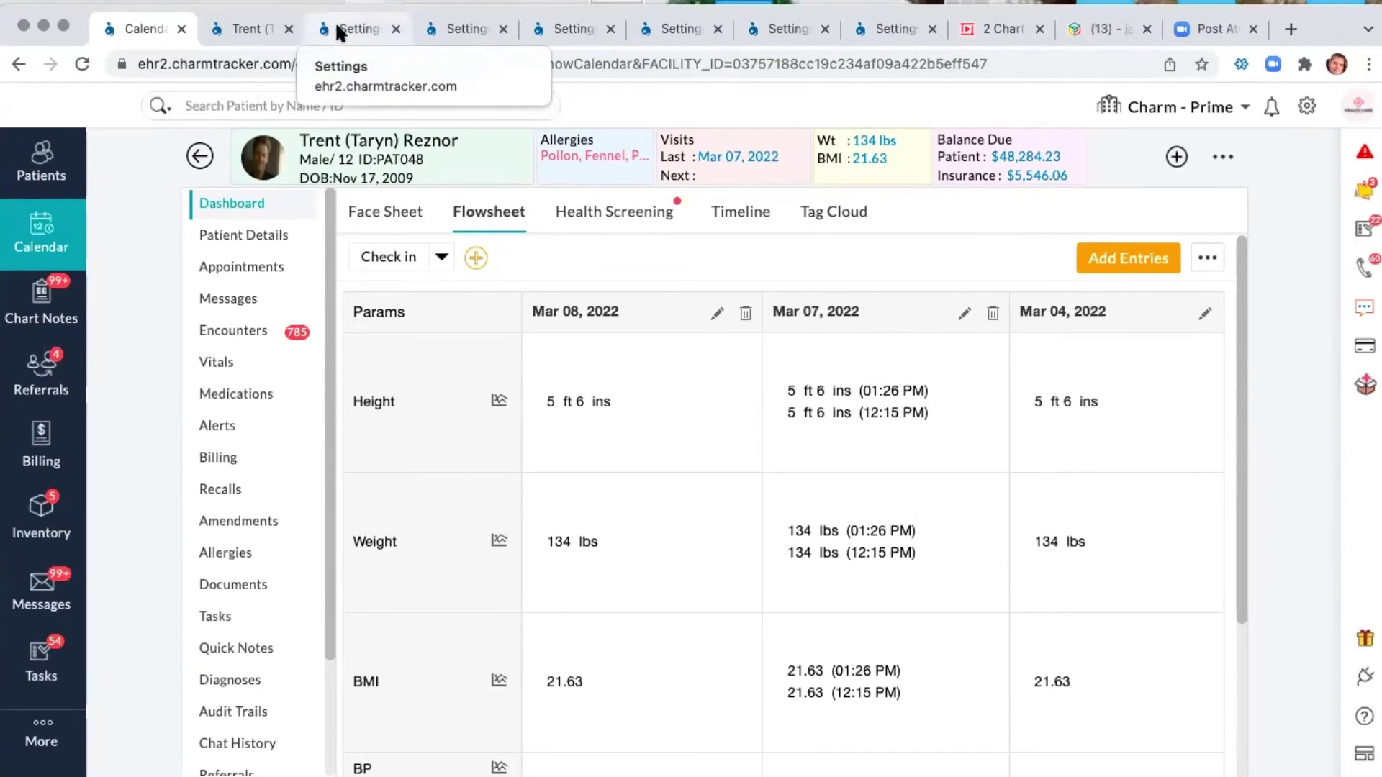
Go to the practice flowsheets in the settings, look through the existing ones and start a new flowsheet.
{"action": "left_click", "coordinate": [337, 28]}
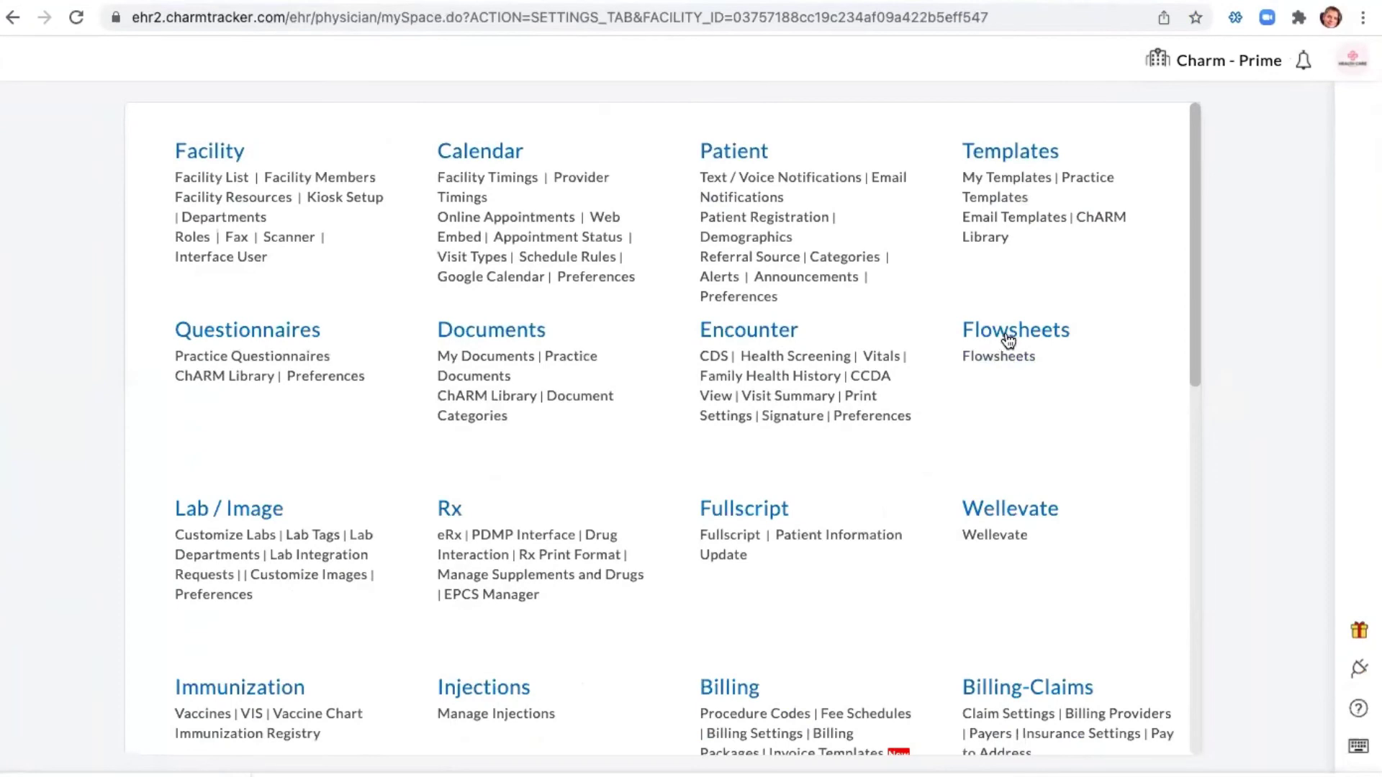
{"action": "left_click", "coordinate": [1009, 338]}
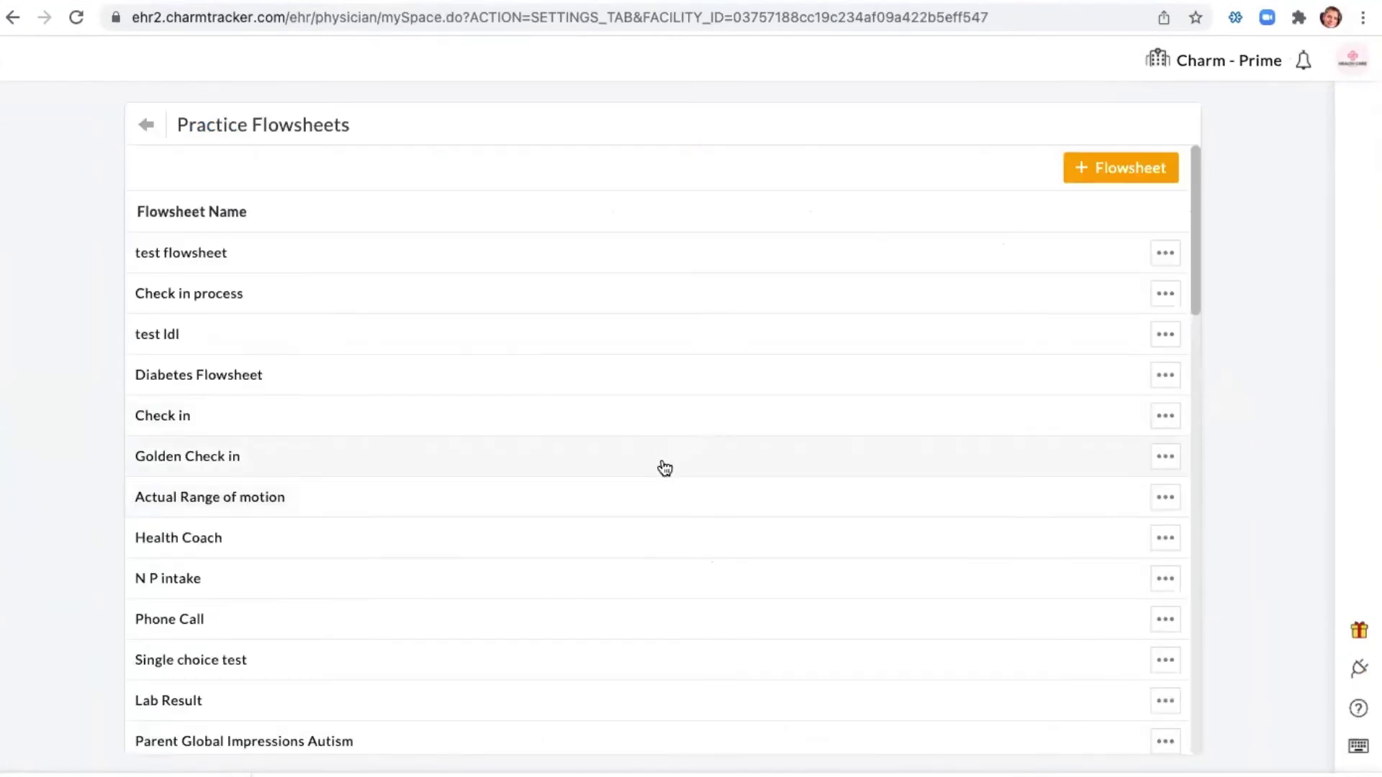
{"action": "scroll", "coordinate": [663, 469], "scroll_direction": "down", "scroll_amount": 15}
{"action": "scroll", "coordinate": [663, 469], "scroll_direction": "down", "scroll_amount": 4}
{"action": "scroll", "coordinate": [663, 469], "scroll_direction": "up", "scroll_amount": 18}
{"action": "left_click", "coordinate": [1119, 180]}
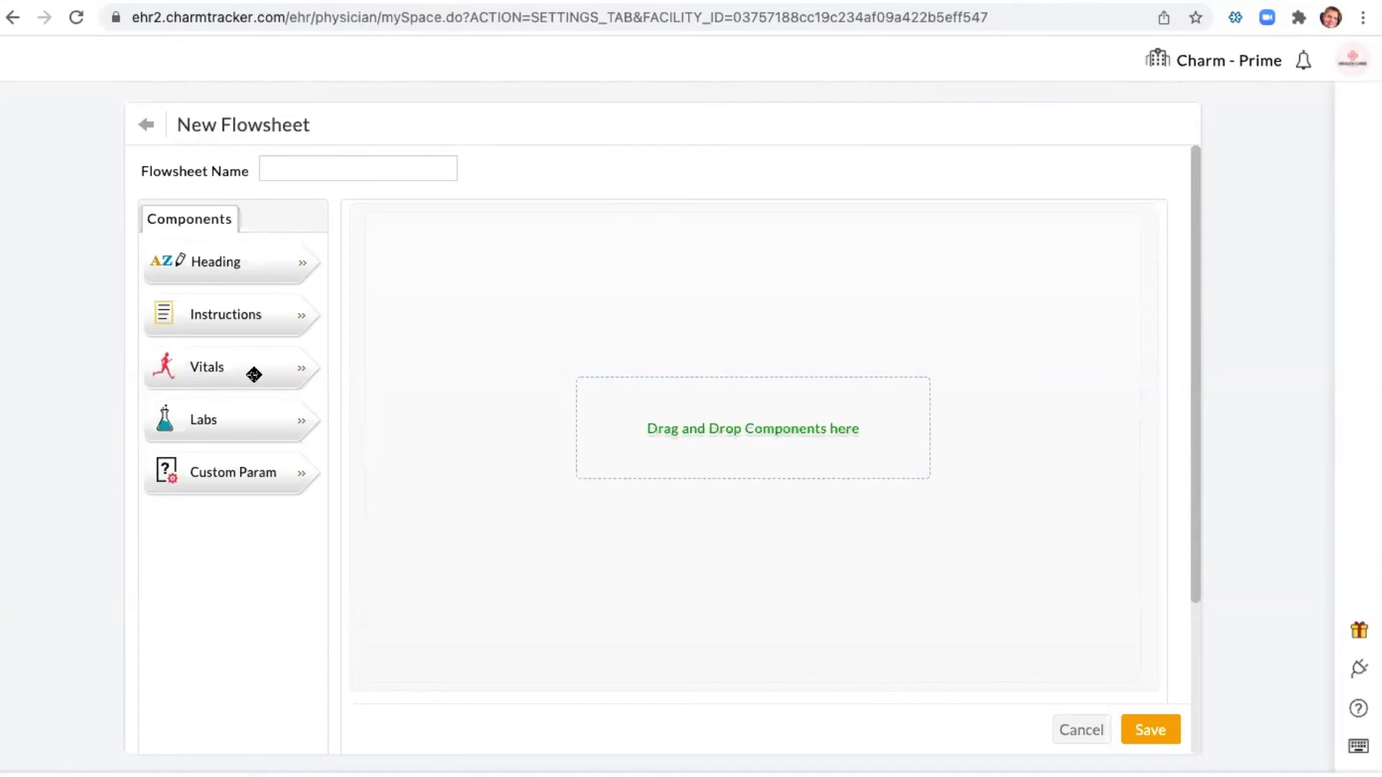
Try out the Heading and Instructions components in the new flowsheet, discarding each one.
{"action": "left_click_drag", "start_coordinate": [226, 266], "coordinate": [619, 317]}
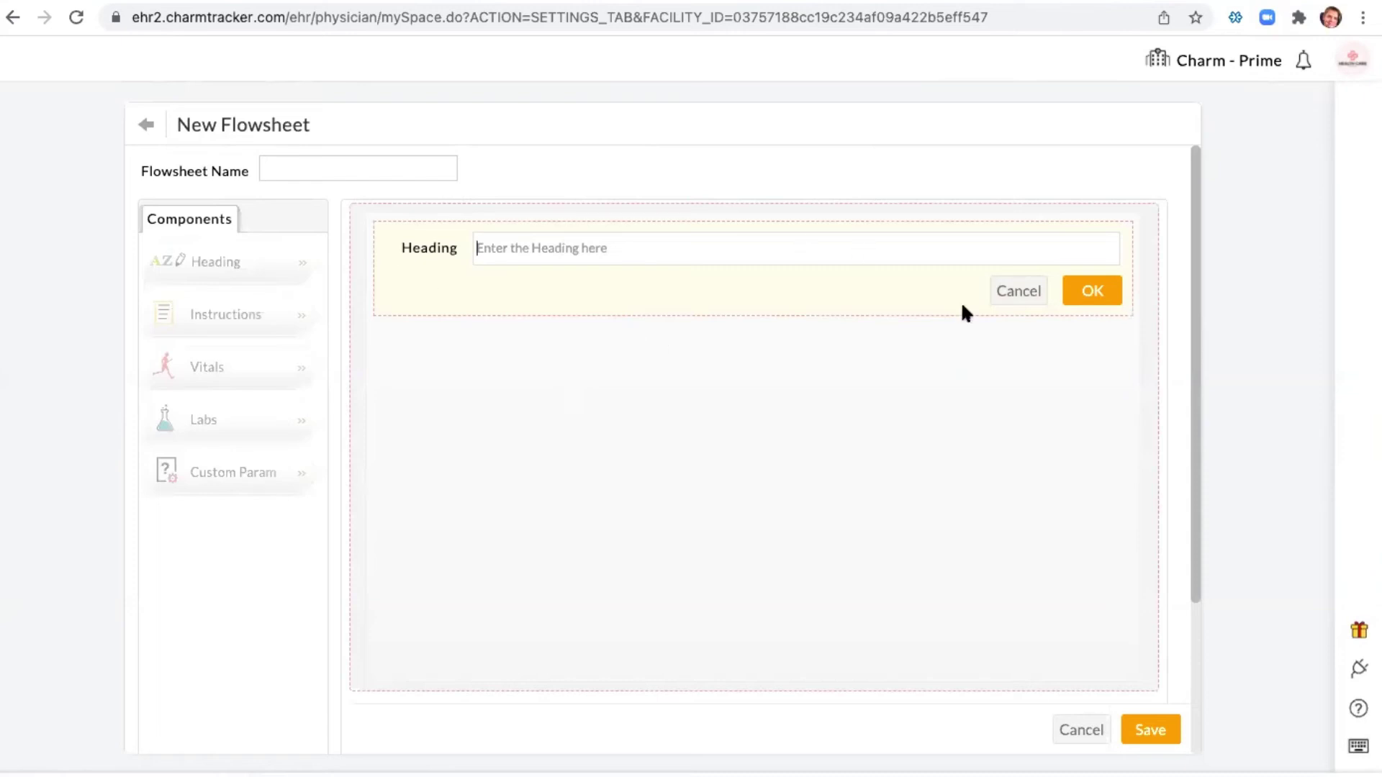
{"action": "left_click", "coordinate": [1001, 298]}
{"action": "left_click_drag", "start_coordinate": [225, 314], "coordinate": [638, 307]}
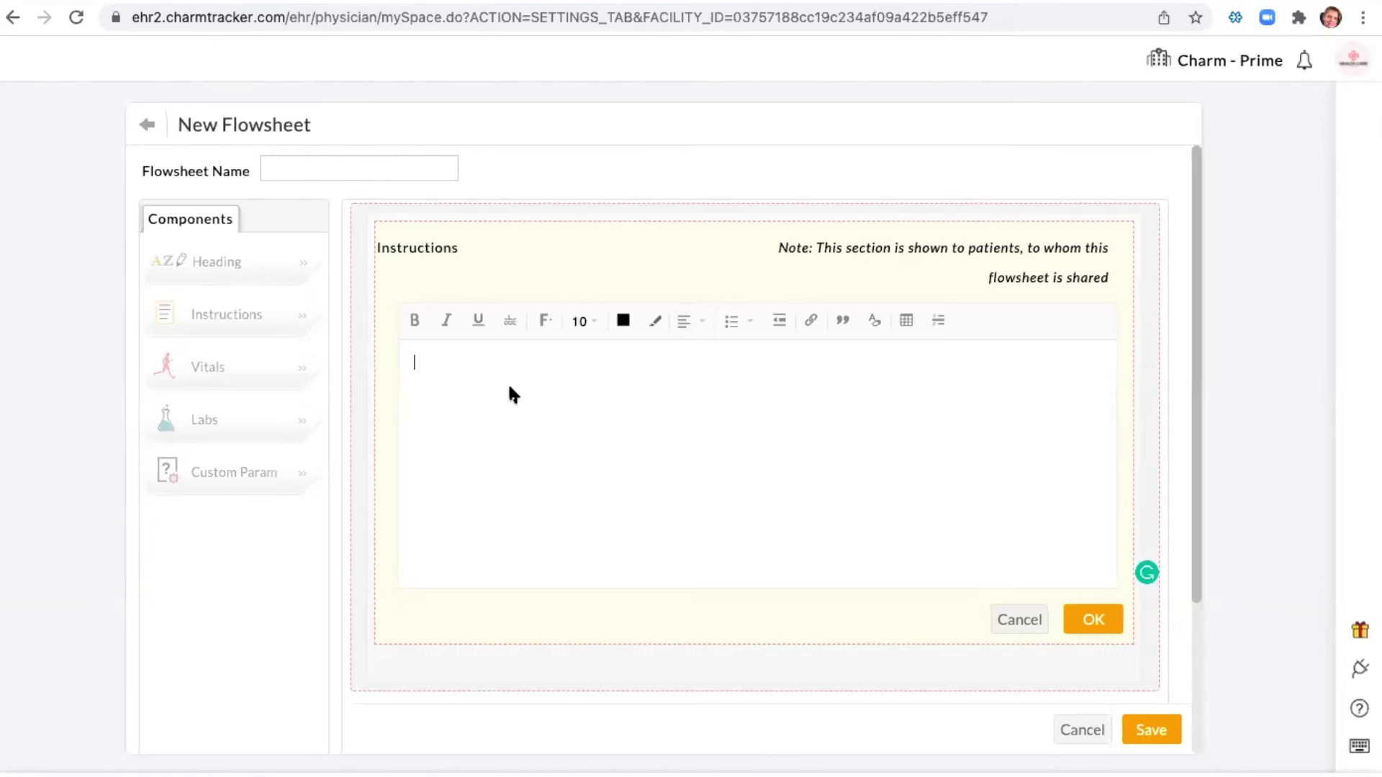
{"action": "left_click", "coordinate": [1022, 620]}
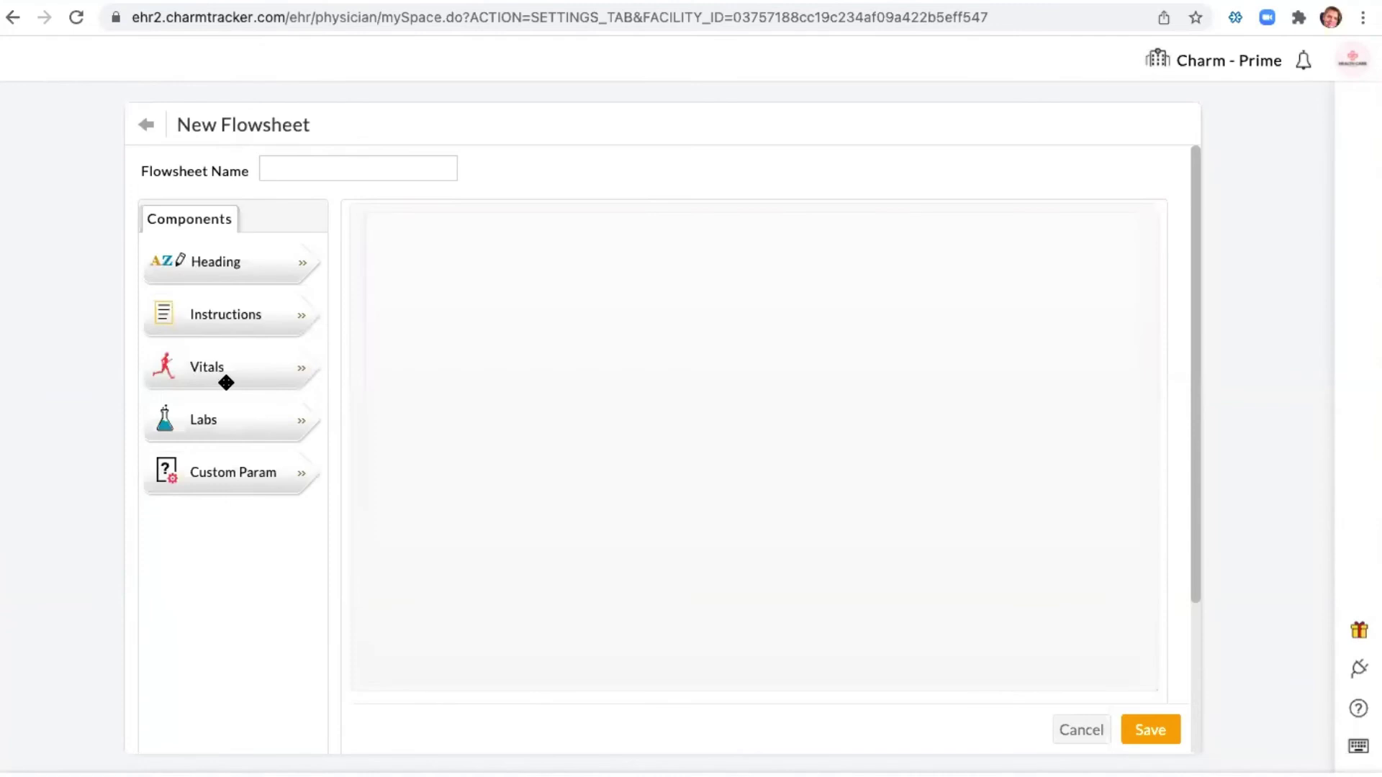
Insert a Vitals component into the new flowsheet and look through the vitals it offers.
{"action": "left_click_drag", "start_coordinate": [228, 373], "coordinate": [657, 432]}
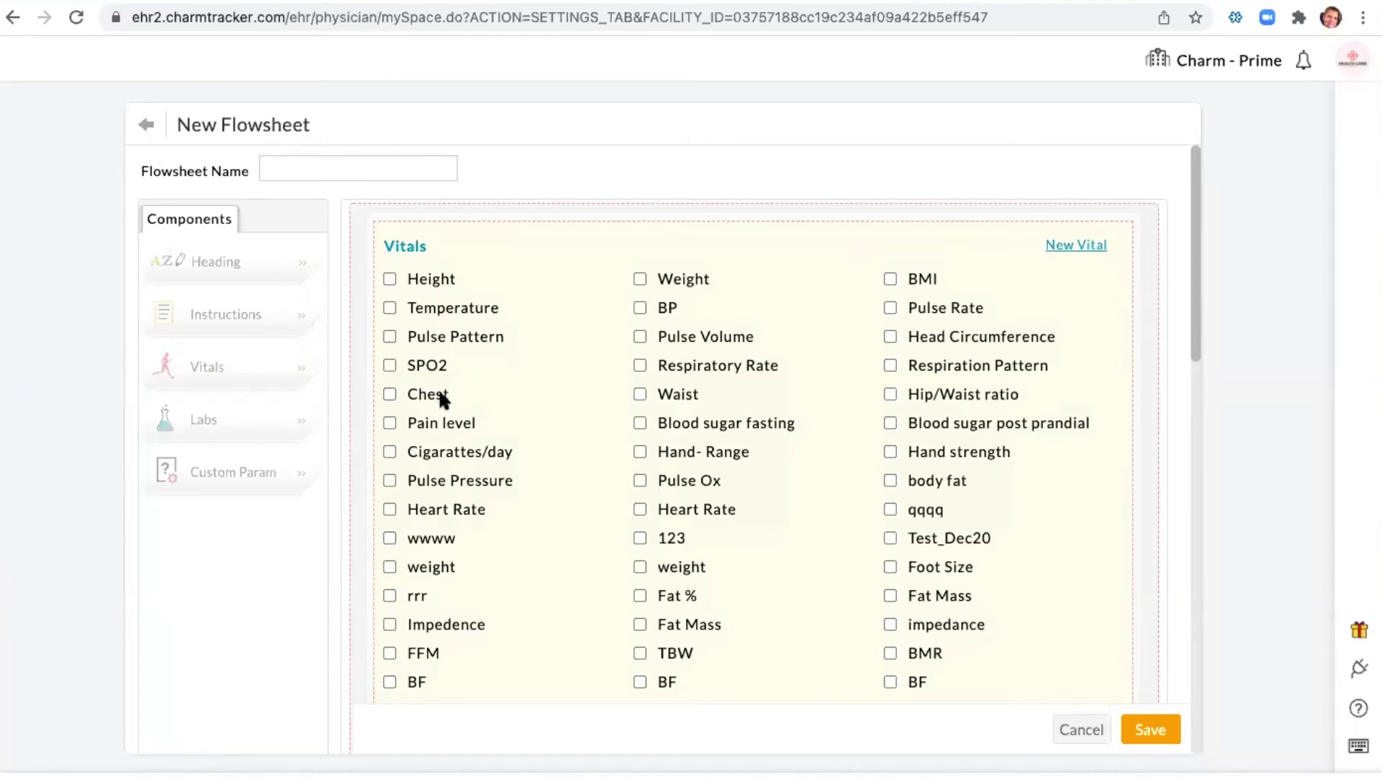
{"action": "scroll", "coordinate": [446, 392], "scroll_direction": "down", "scroll_amount": 2}
{"action": "scroll", "coordinate": [458, 394], "scroll_direction": "down", "scroll_amount": 6}
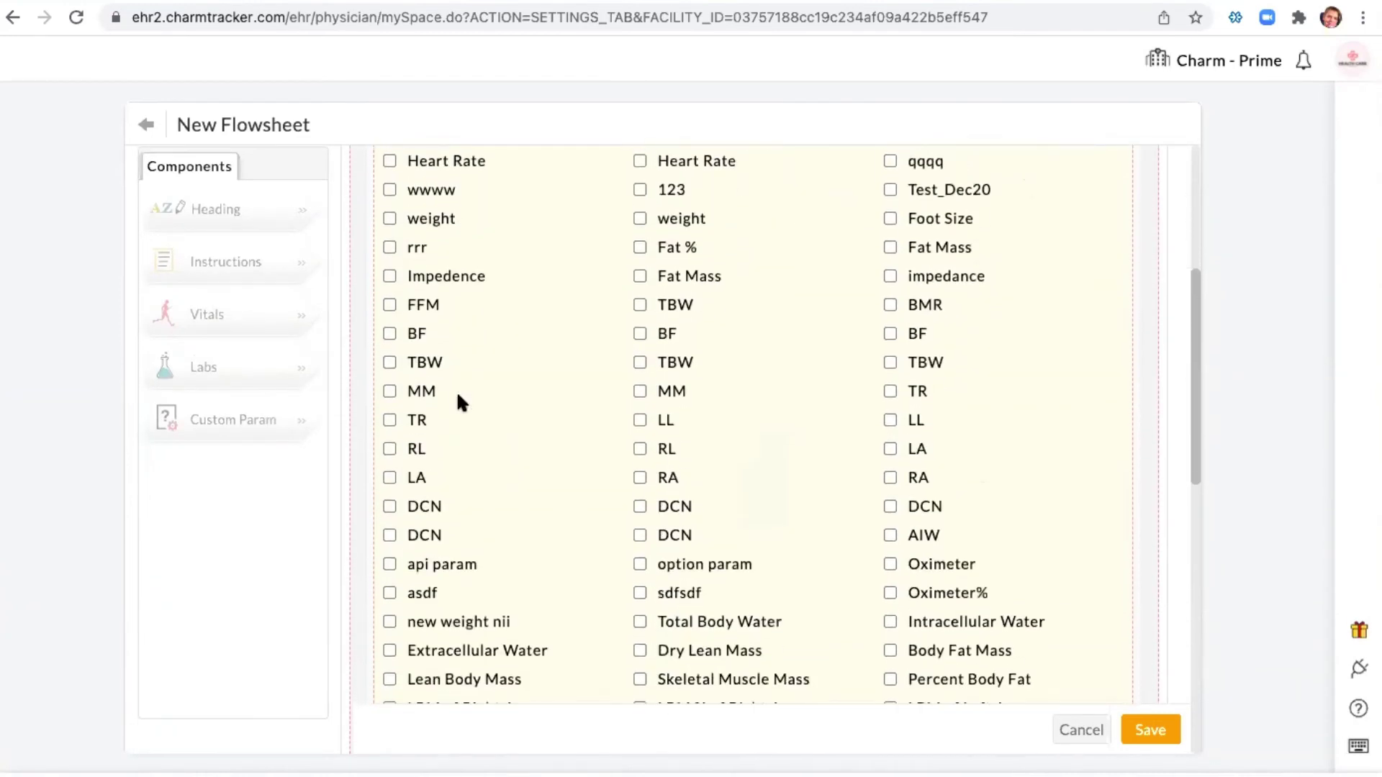
{"action": "scroll", "coordinate": [456, 390], "scroll_direction": "down", "scroll_amount": 5}
{"action": "scroll", "coordinate": [456, 390], "scroll_direction": "up", "scroll_amount": 9}
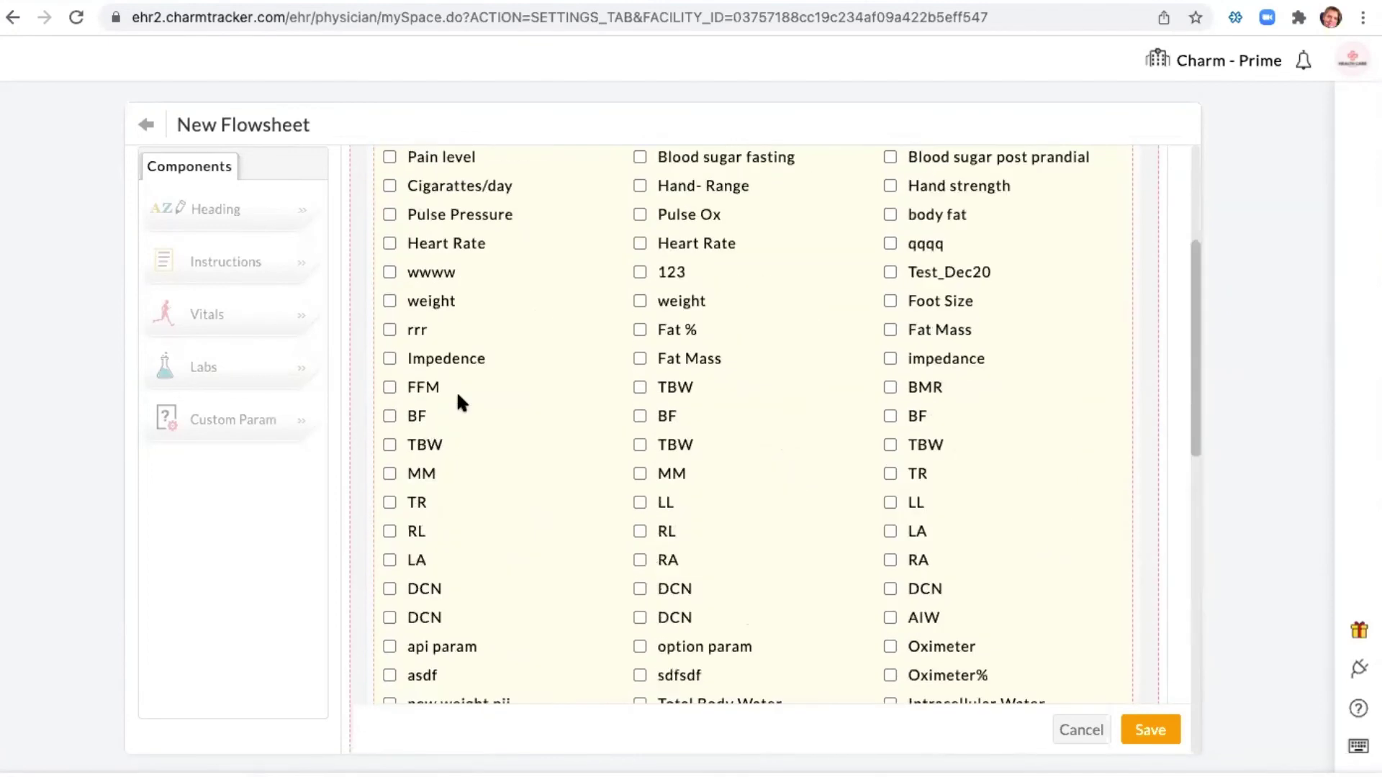
{"action": "scroll", "coordinate": [455, 392], "scroll_direction": "up", "scroll_amount": 4}
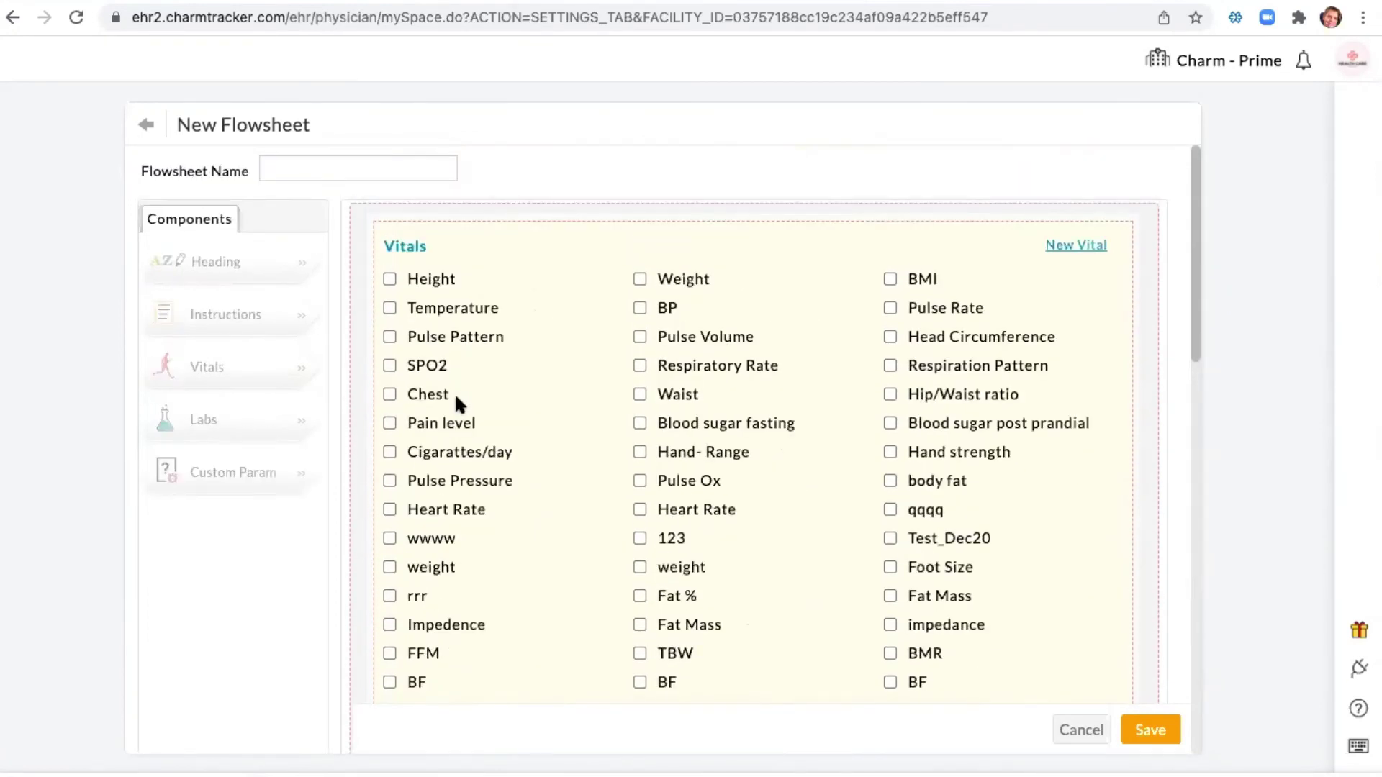
Choose Height, Weight and BMI as the flowsheet's vitals and confirm the selection.
{"action": "left_click", "coordinate": [389, 279]}
{"action": "left_click", "coordinate": [640, 279]}
{"action": "left_click", "coordinate": [890, 280]}
{"action": "scroll", "coordinate": [867, 399], "scroll_direction": "down", "scroll_amount": 12}
{"action": "scroll", "coordinate": [855, 390], "scroll_direction": "down", "scroll_amount": 3}
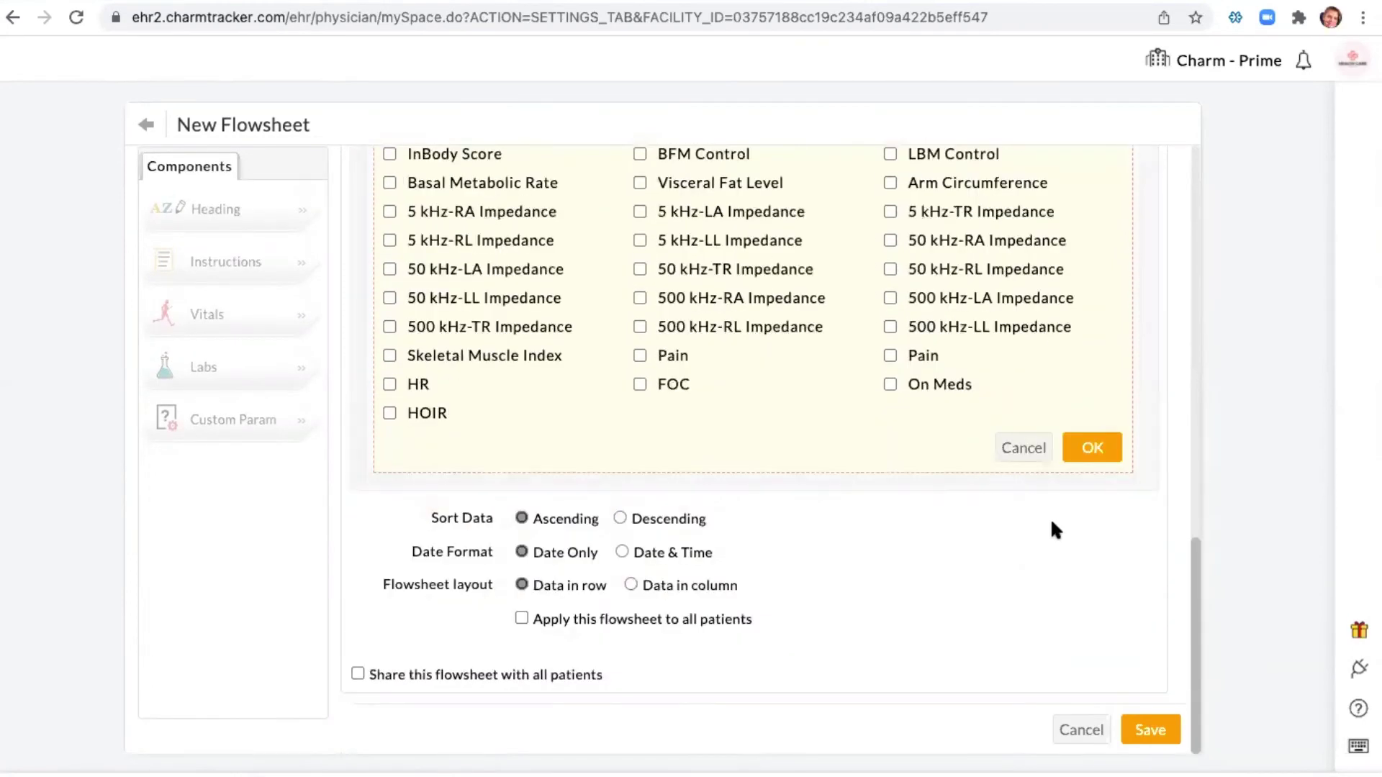
{"action": "left_click", "coordinate": [1073, 450]}
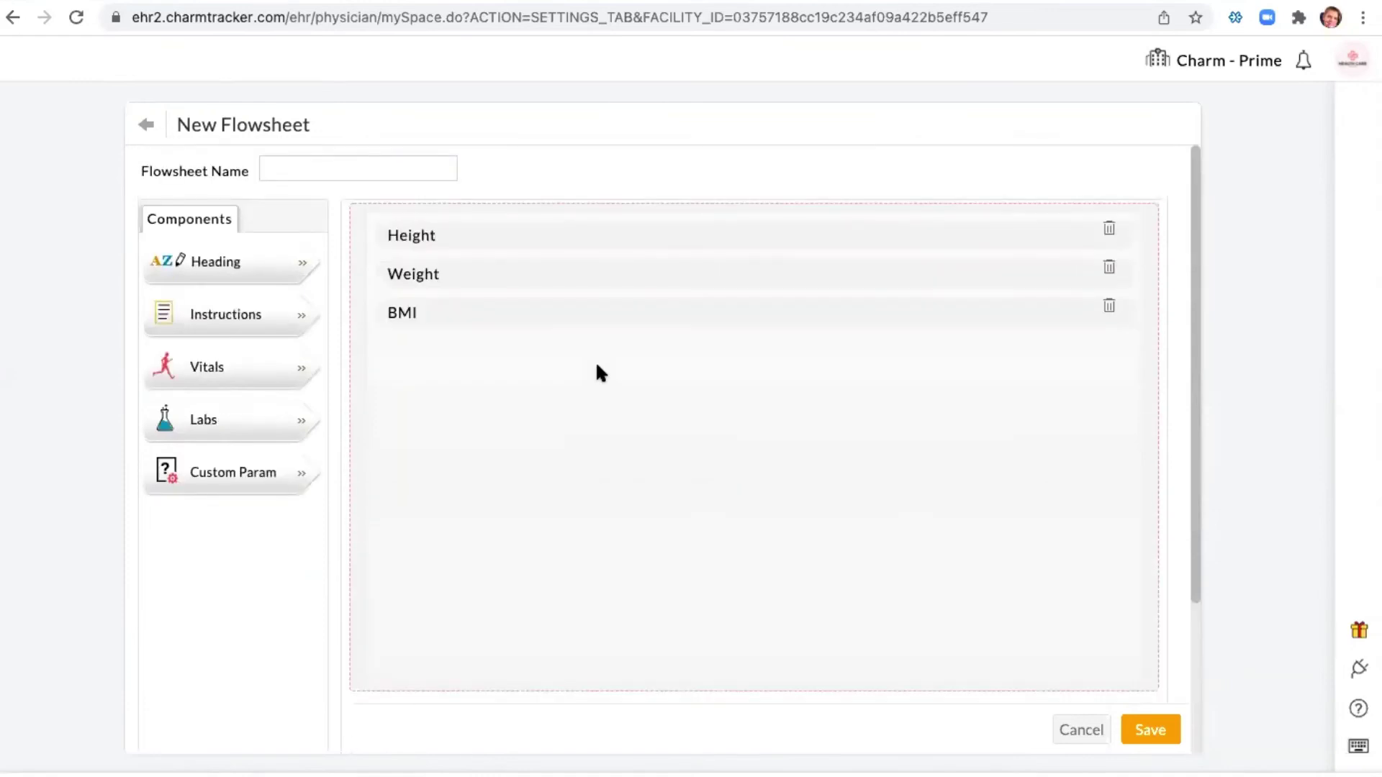
Insert a Labs component into the new flowsheet with the lab parameters CADMIUM, BLOOD and Urine Sugar - Fasting.
{"action": "left_click_drag", "start_coordinate": [264, 423], "coordinate": [819, 403]}
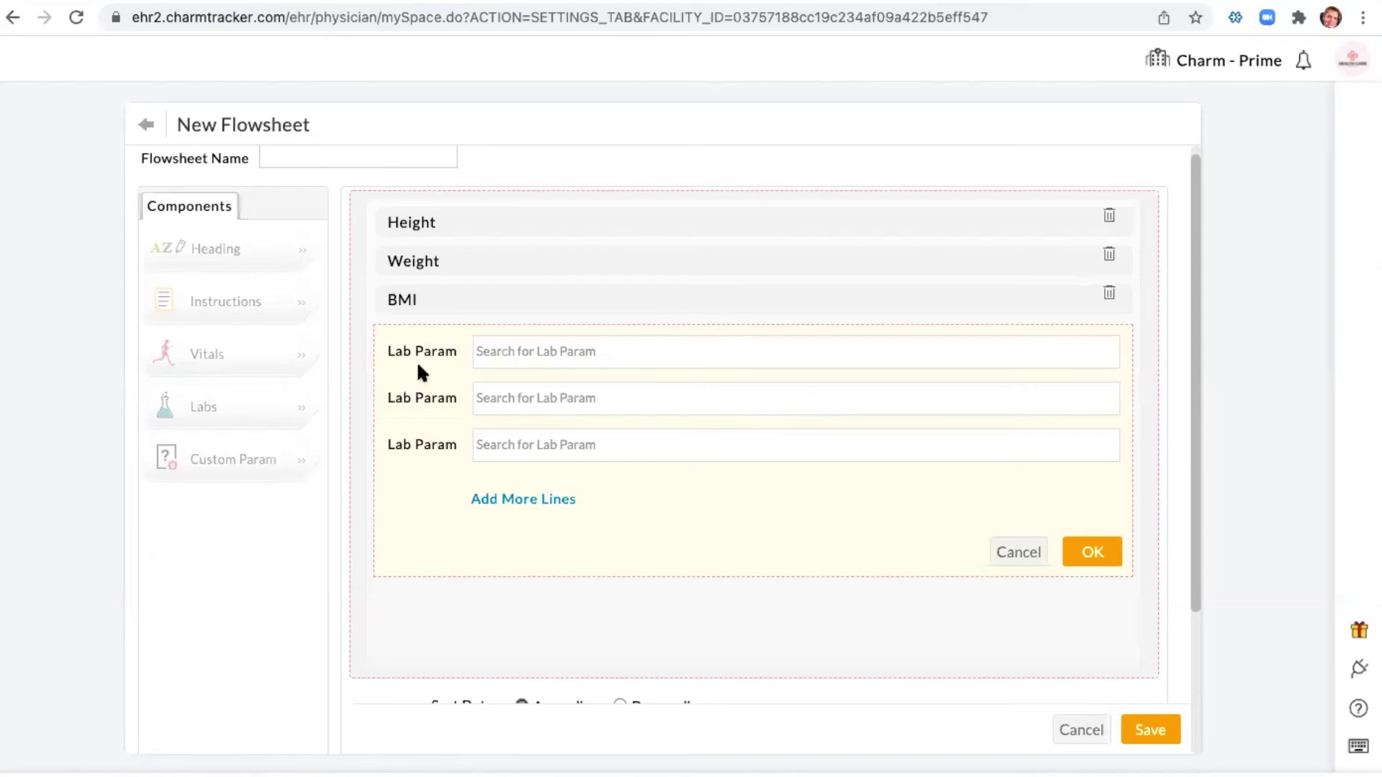
{"action": "type", "text": "blood"}
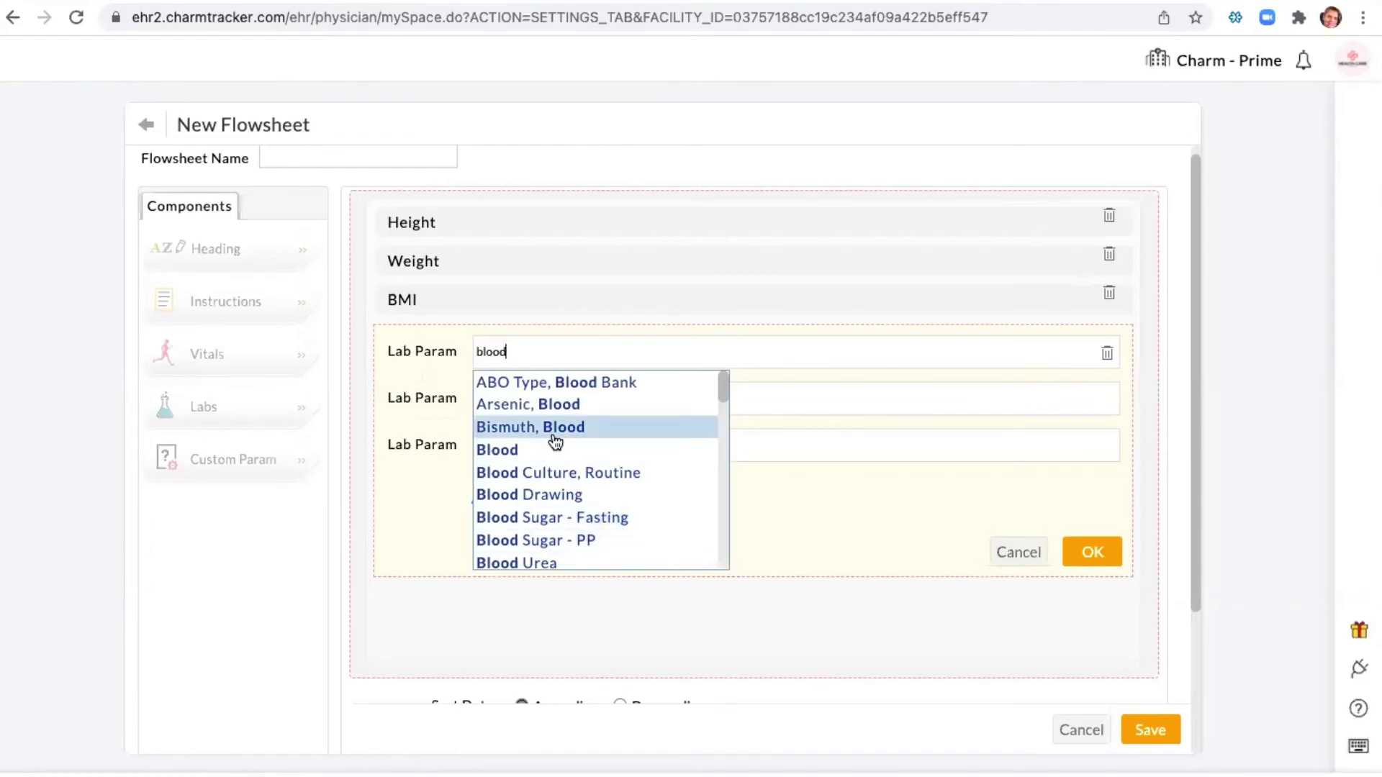
{"action": "scroll", "coordinate": [554, 440], "scroll_direction": "down", "scroll_amount": 3}
{"action": "scroll", "coordinate": [554, 440], "scroll_direction": "down", "scroll_amount": 4}
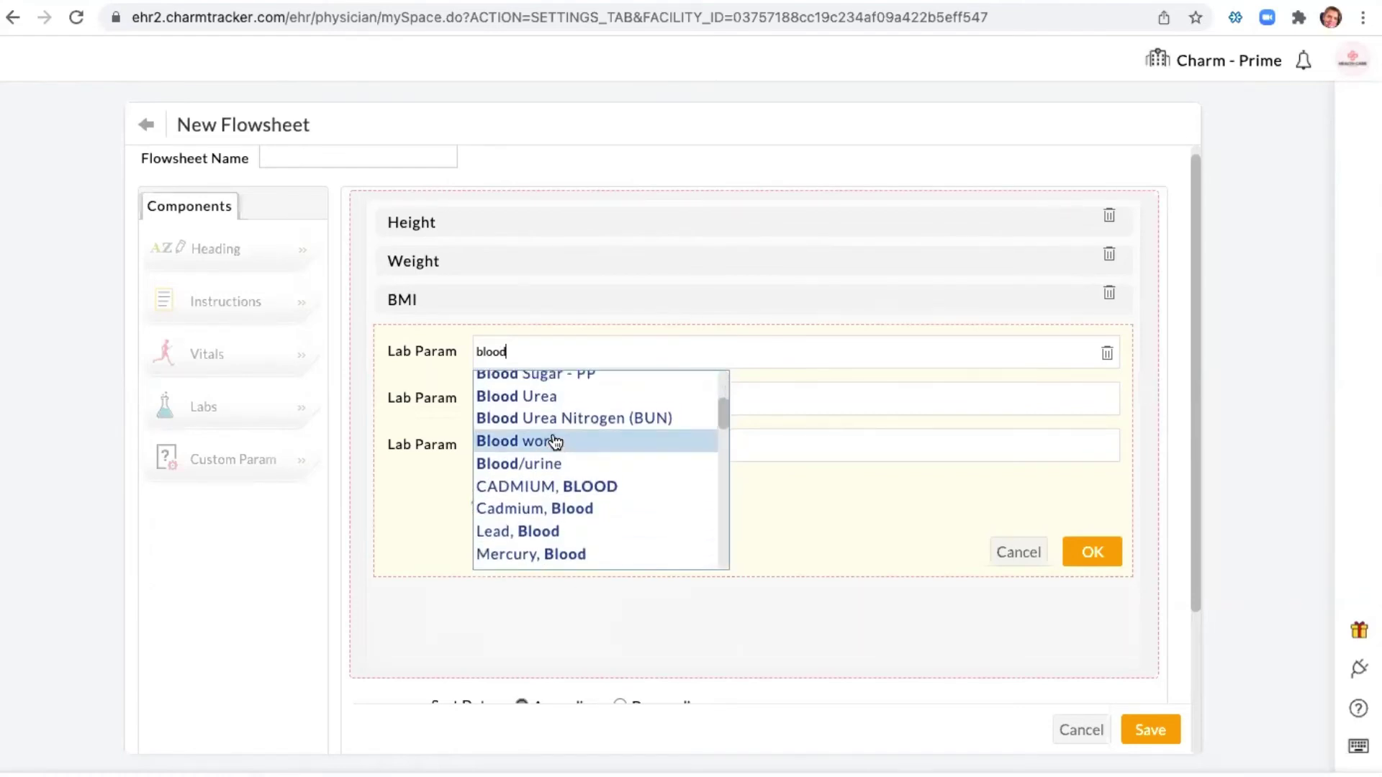
{"action": "left_click", "coordinate": [541, 407]}
{"action": "left_click", "coordinate": [535, 397]}
{"action": "type", "text": "urin"}
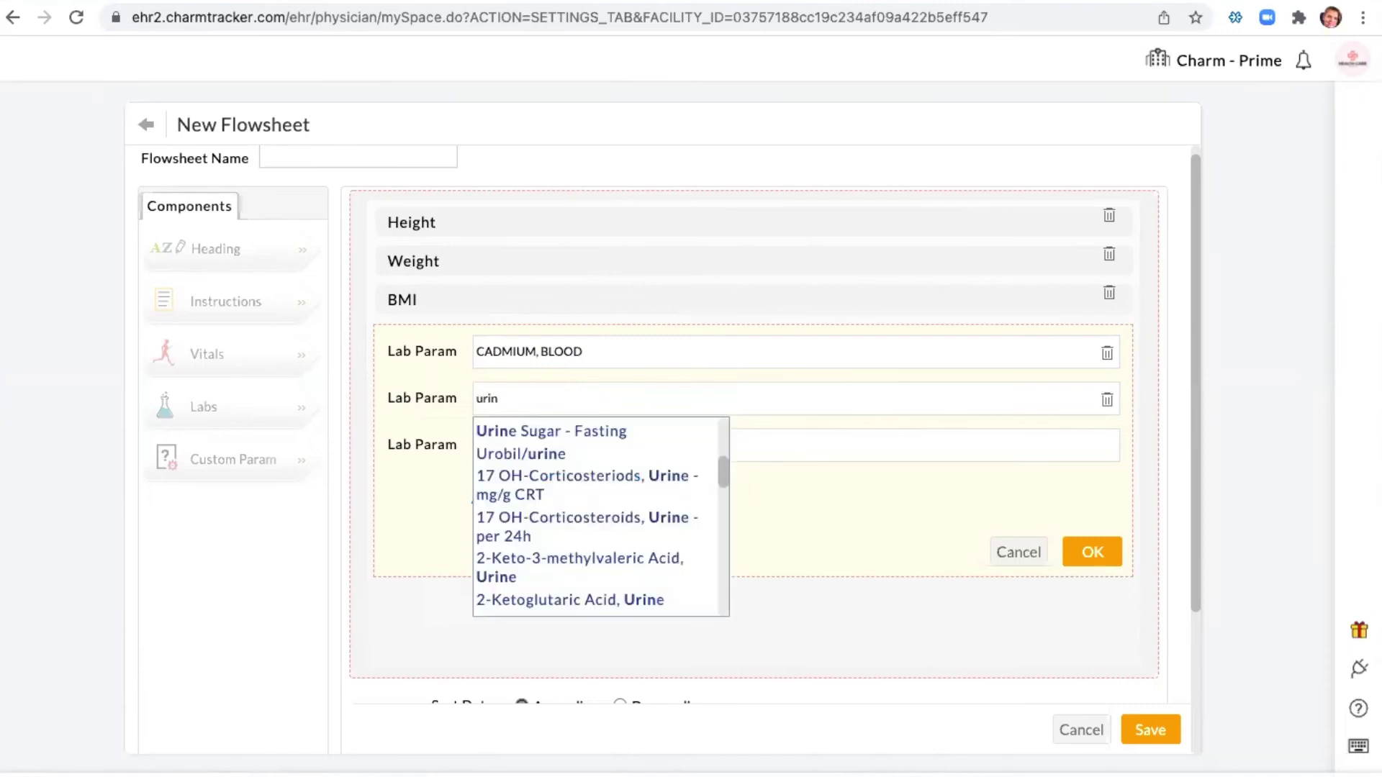
{"action": "left_click", "coordinate": [563, 432]}
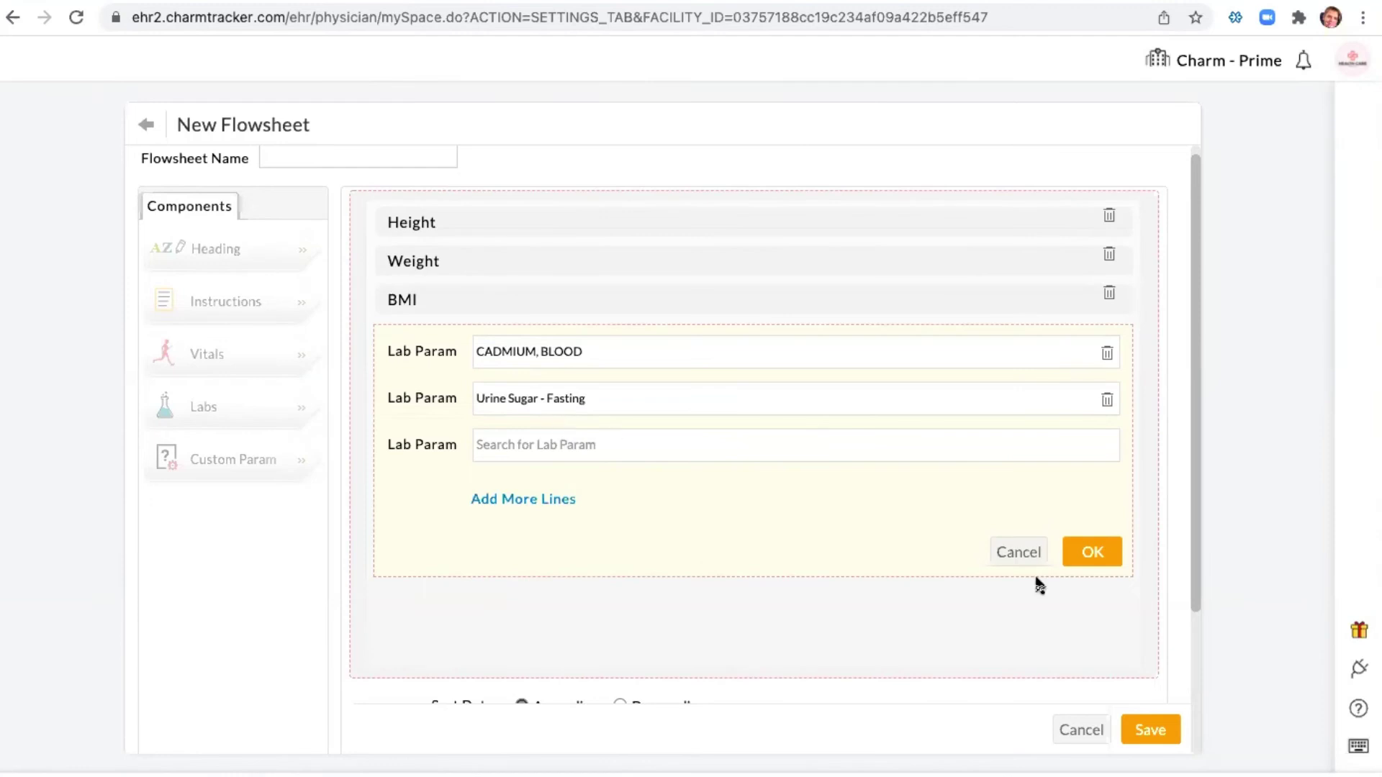
{"action": "left_click", "coordinate": [1090, 561]}
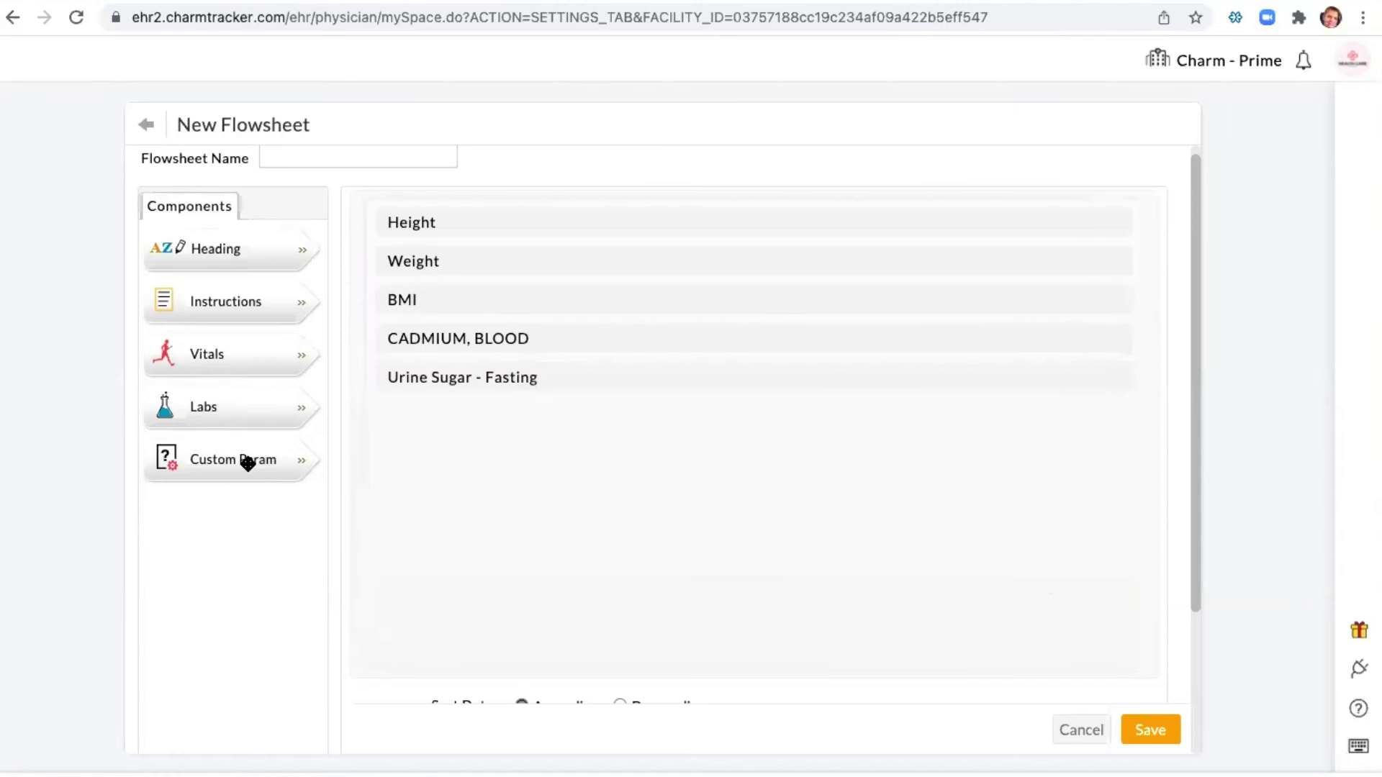
Add a custom parameter named Mood to the flowsheet as a Rating Scale from 1 to 10.
{"action": "left_click_drag", "start_coordinate": [248, 463], "coordinate": [741, 466]}
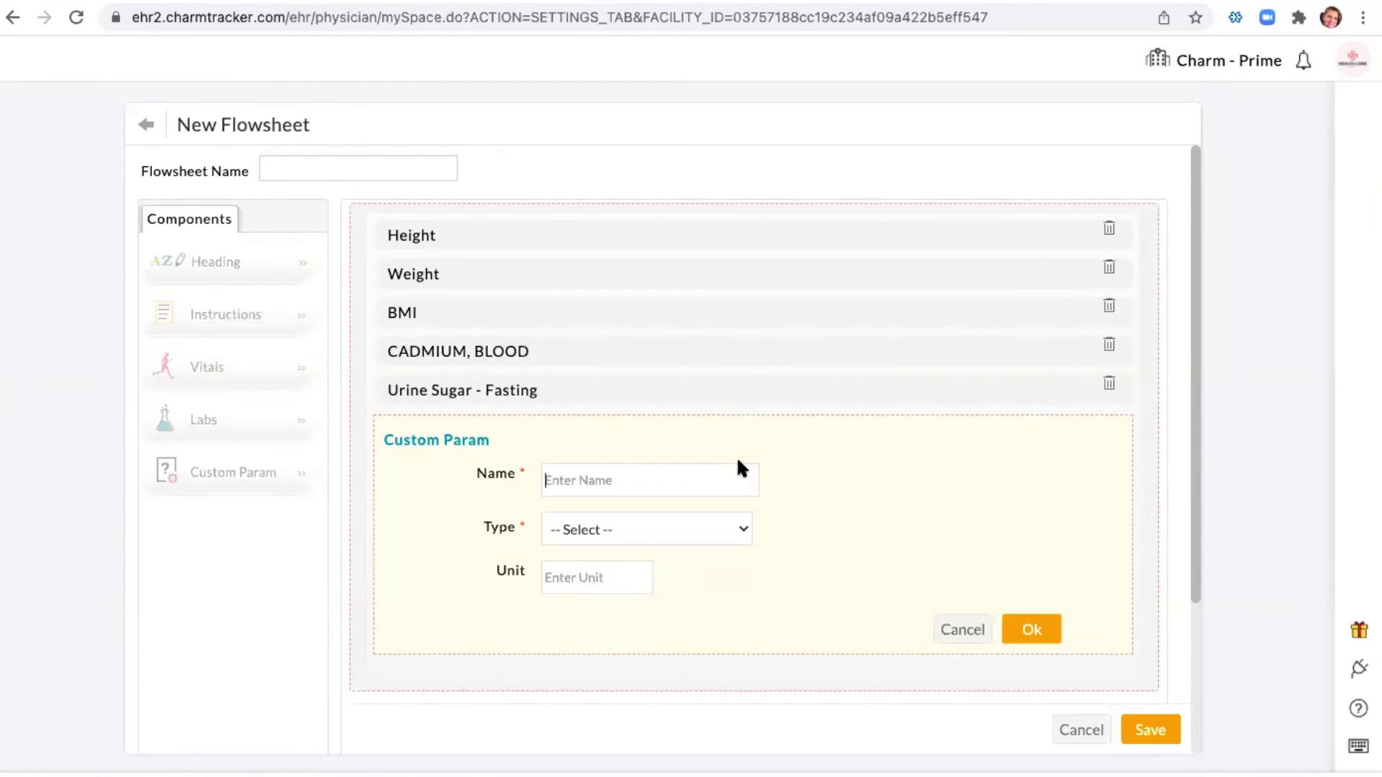
{"action": "type", "text": "Mood"}
{"action": "scroll", "coordinate": [840, 460], "scroll_direction": "down", "scroll_amount": 1}
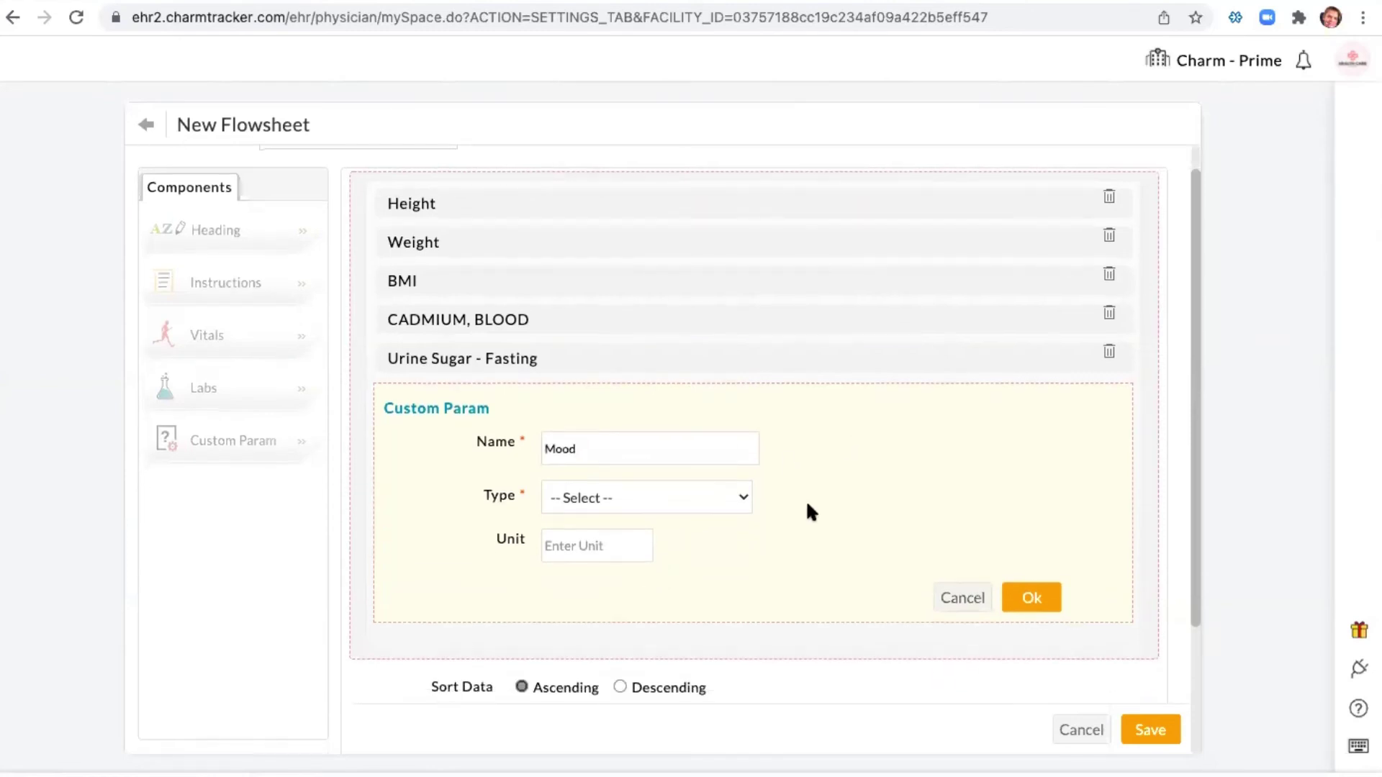
{"action": "left_click", "coordinate": [651, 498]}
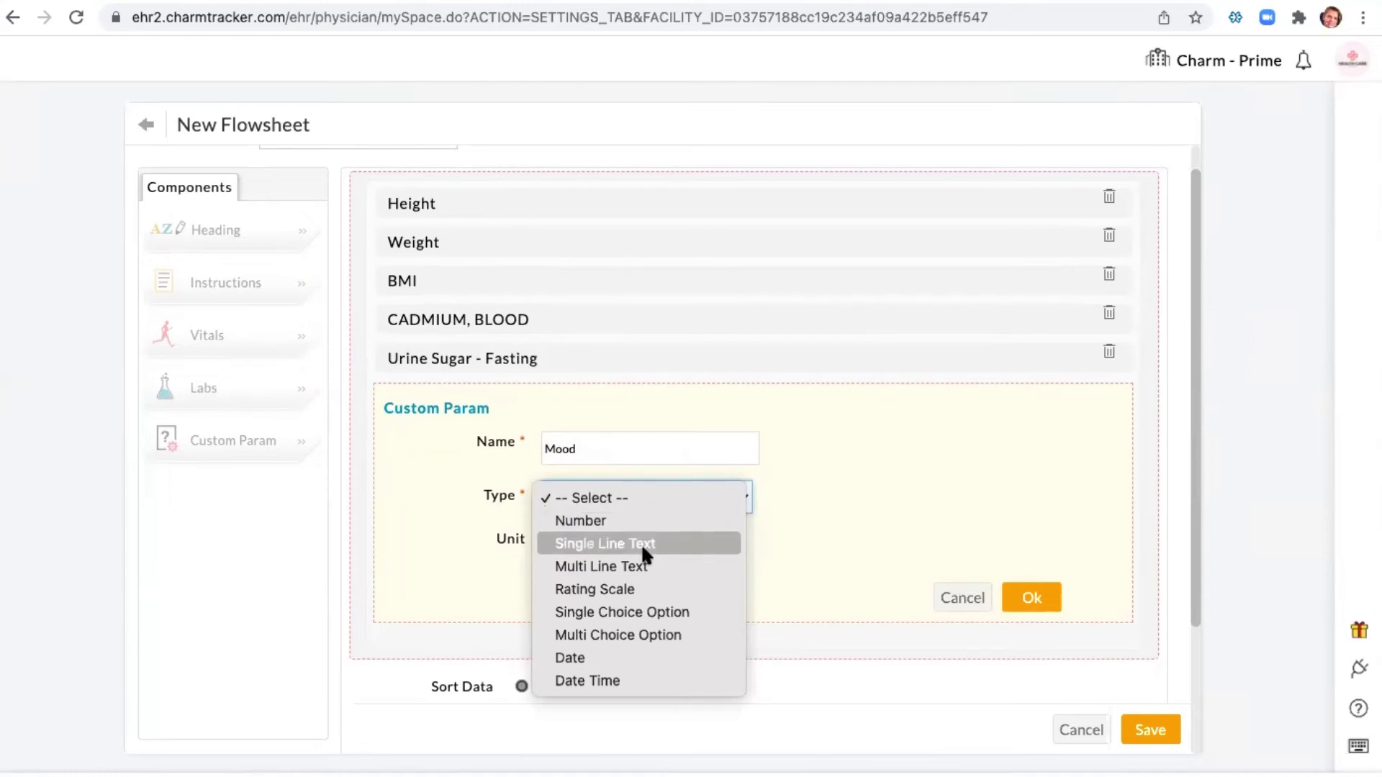
{"action": "left_click", "coordinate": [642, 590]}
{"action": "type", "text": "1"}
{"action": "left_click", "coordinate": [585, 598]}
{"action": "type", "text": "10"}
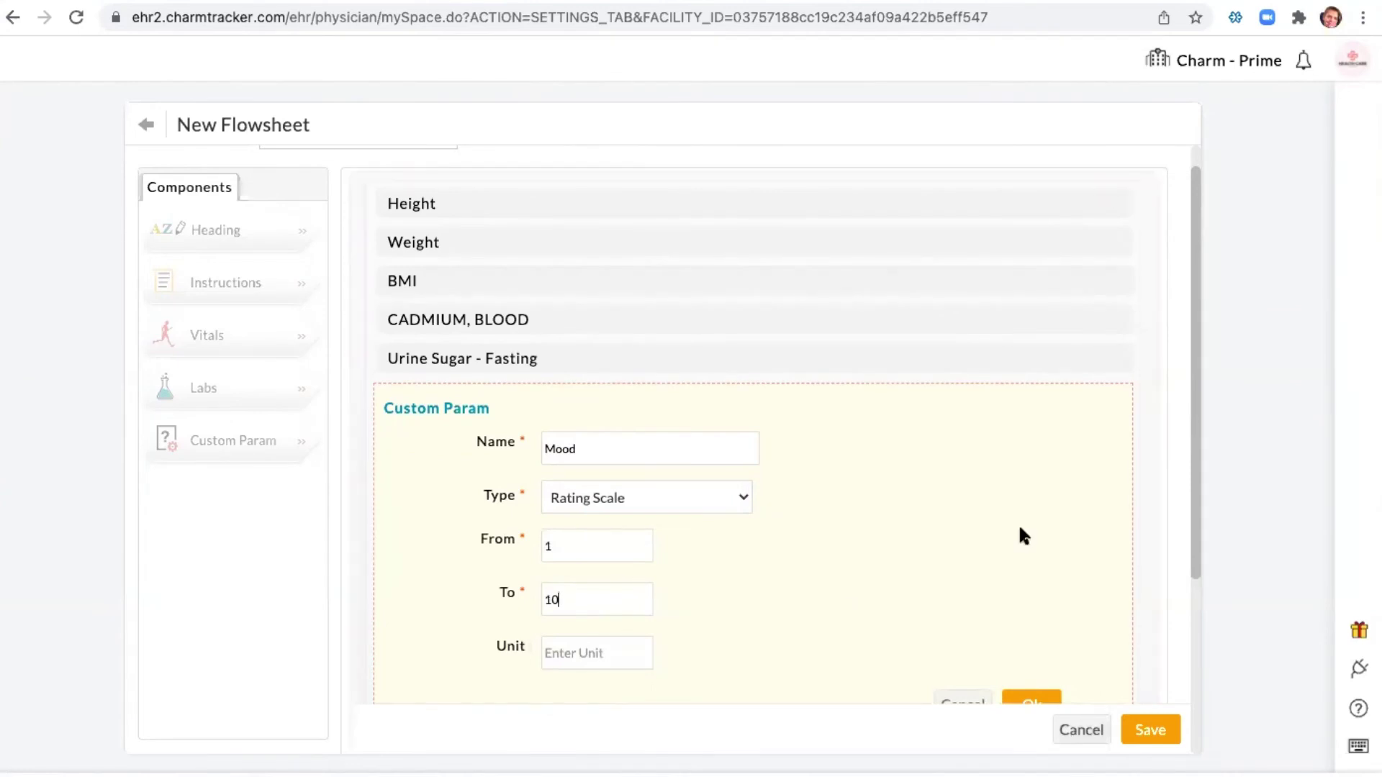
{"action": "scroll", "coordinate": [1018, 524], "scroll_direction": "down", "scroll_amount": 2}
{"action": "left_click", "coordinate": [1032, 563]}
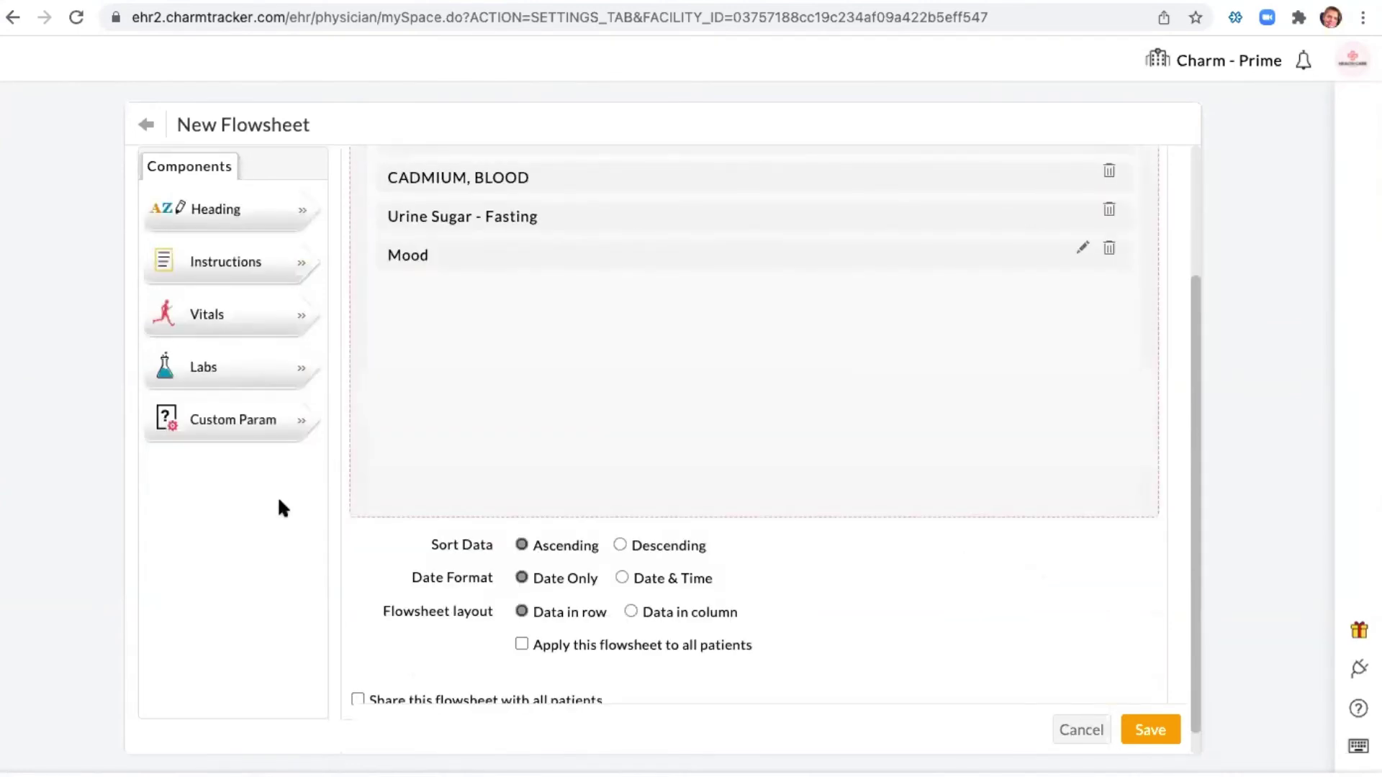
Add a second custom parameter Mood as a Single Choice Option with Sad and Happy, enabling additional notes for the selected option.
{"action": "left_click_drag", "start_coordinate": [215, 423], "coordinate": [708, 404]}
{"action": "type", "text": "Mood"}
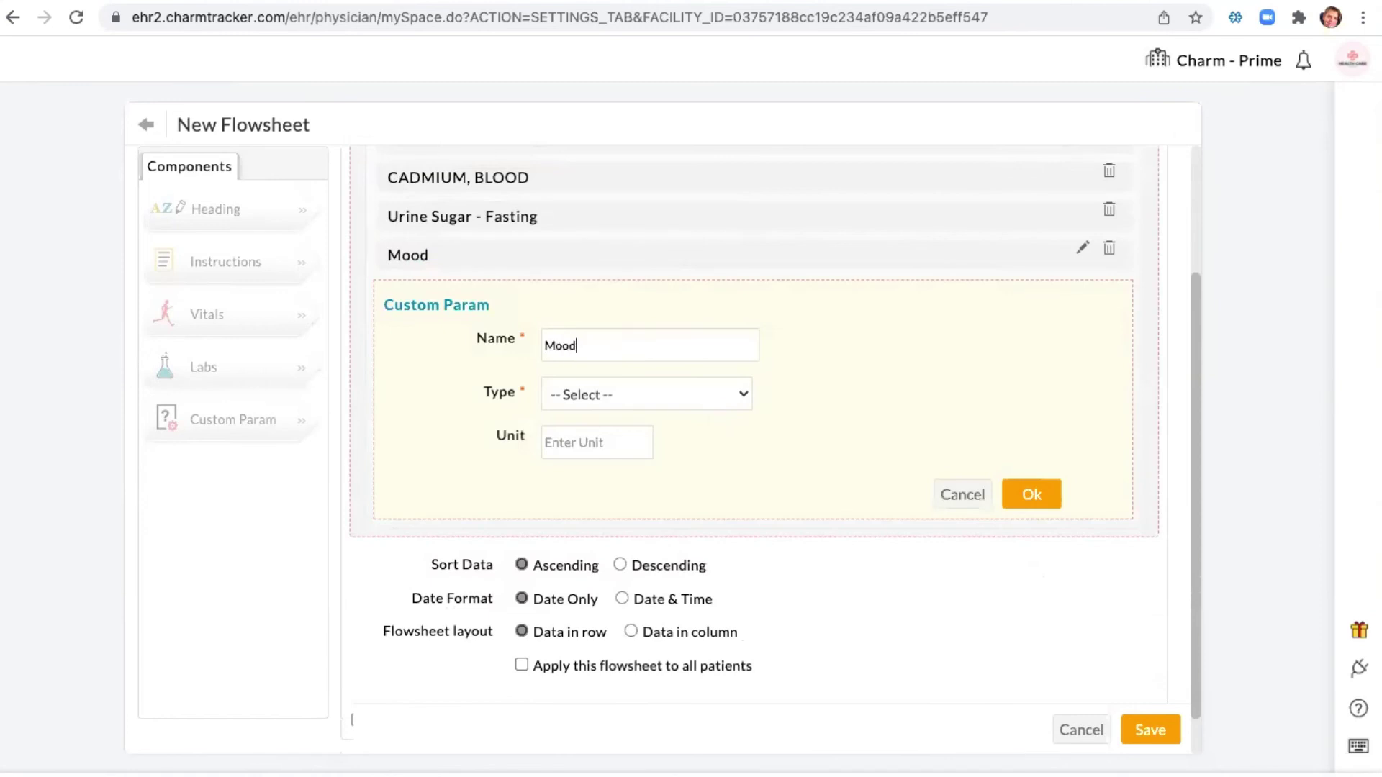
{"action": "left_click", "coordinate": [666, 389]}
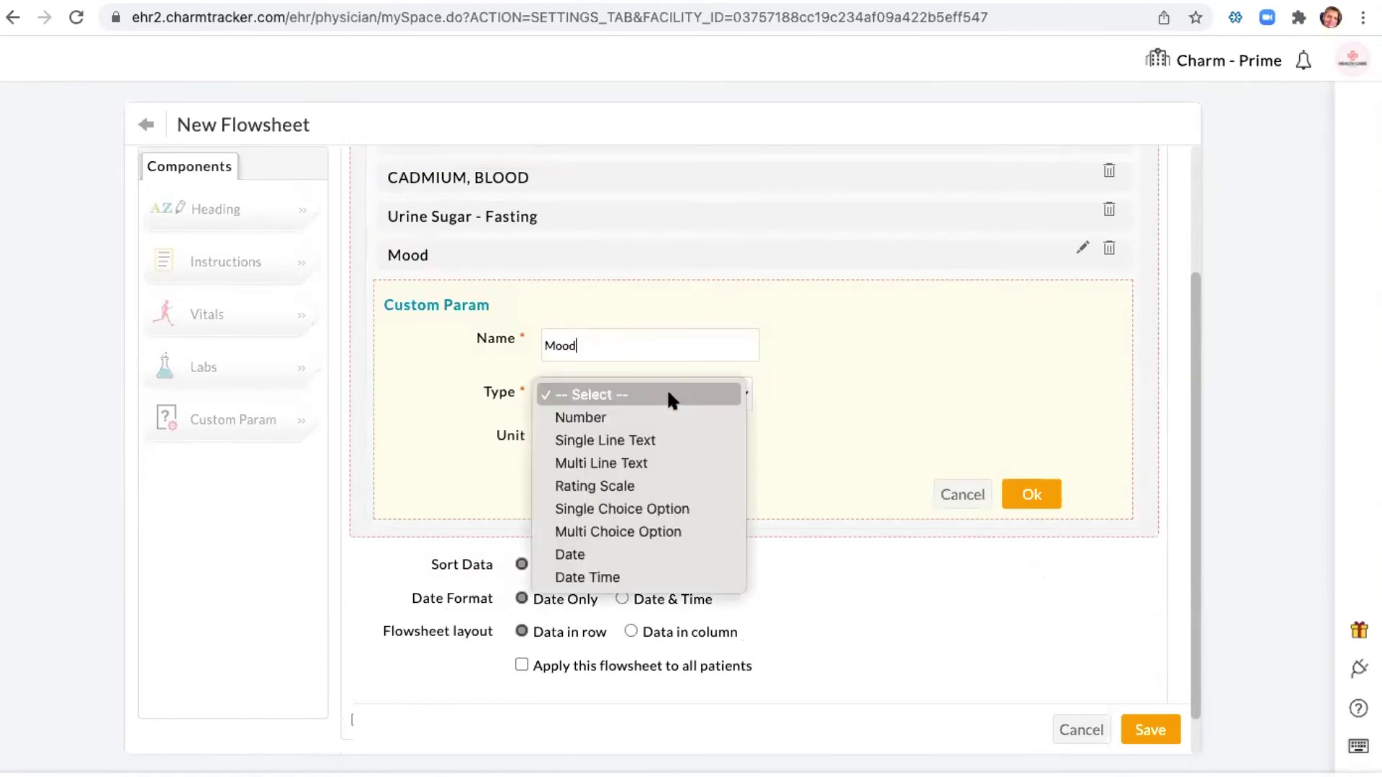
{"action": "left_click", "coordinate": [651, 508]}
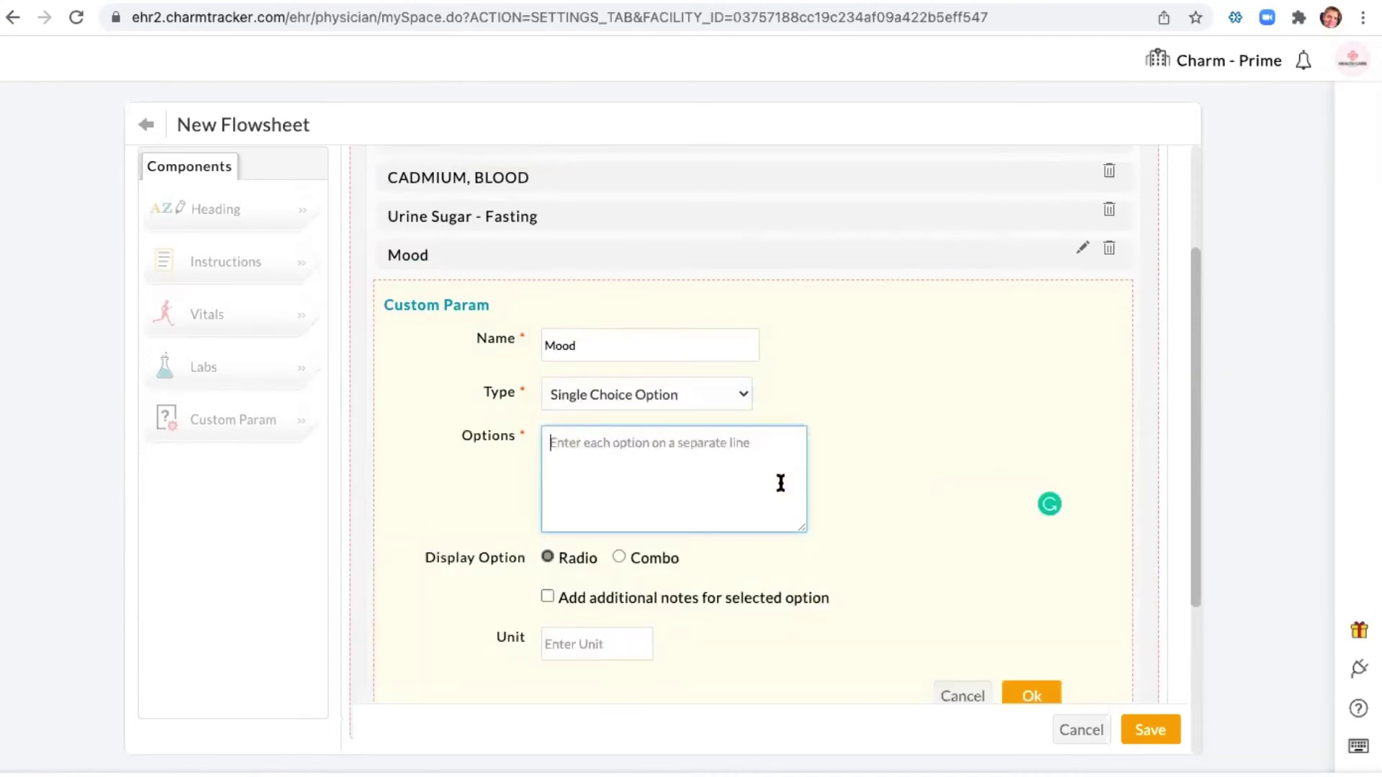
{"action": "type", "text": "Sad"}
{"action": "key", "text": "Return"}
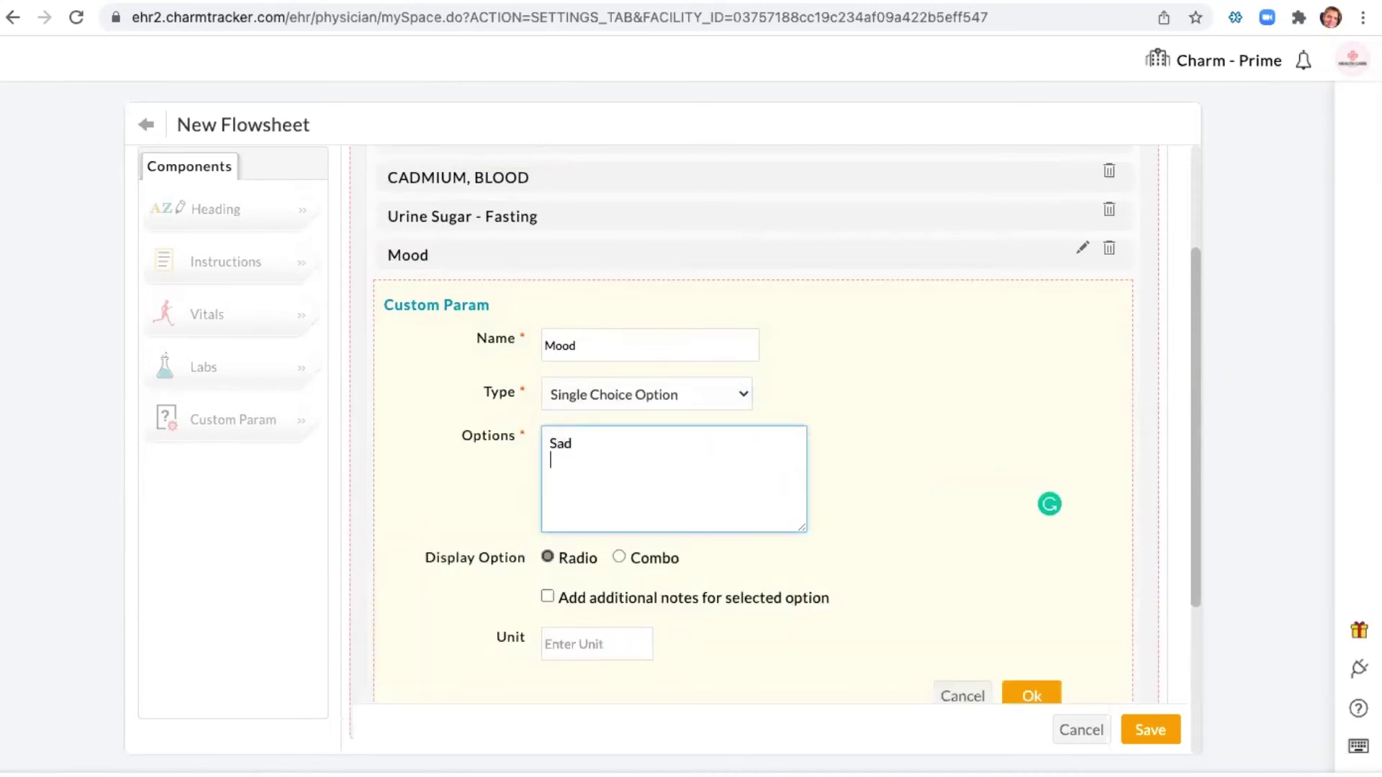
{"action": "type", "text": "Happy"}
{"action": "key", "text": "Return"}
{"action": "scroll", "coordinate": [502, 504], "scroll_direction": "down", "scroll_amount": 2}
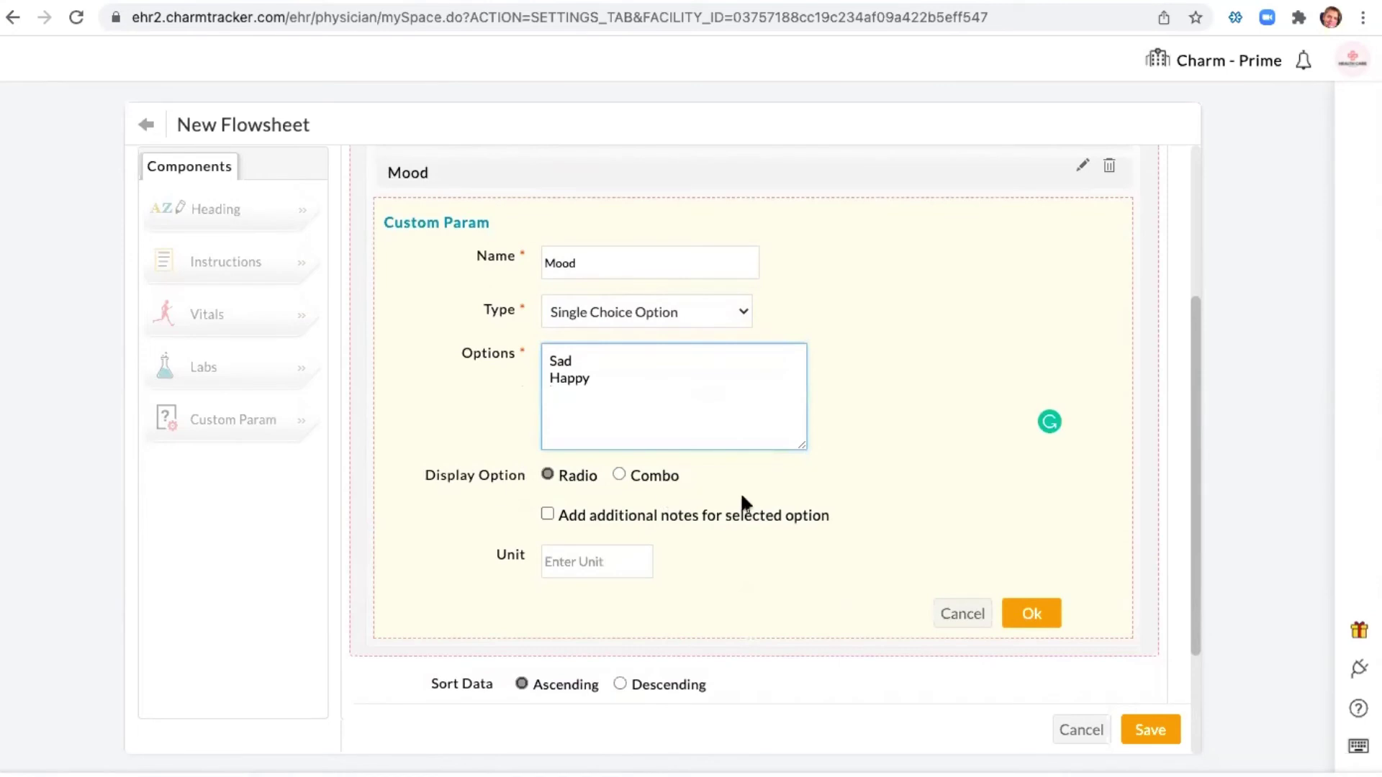
{"action": "left_click", "coordinate": [547, 514]}
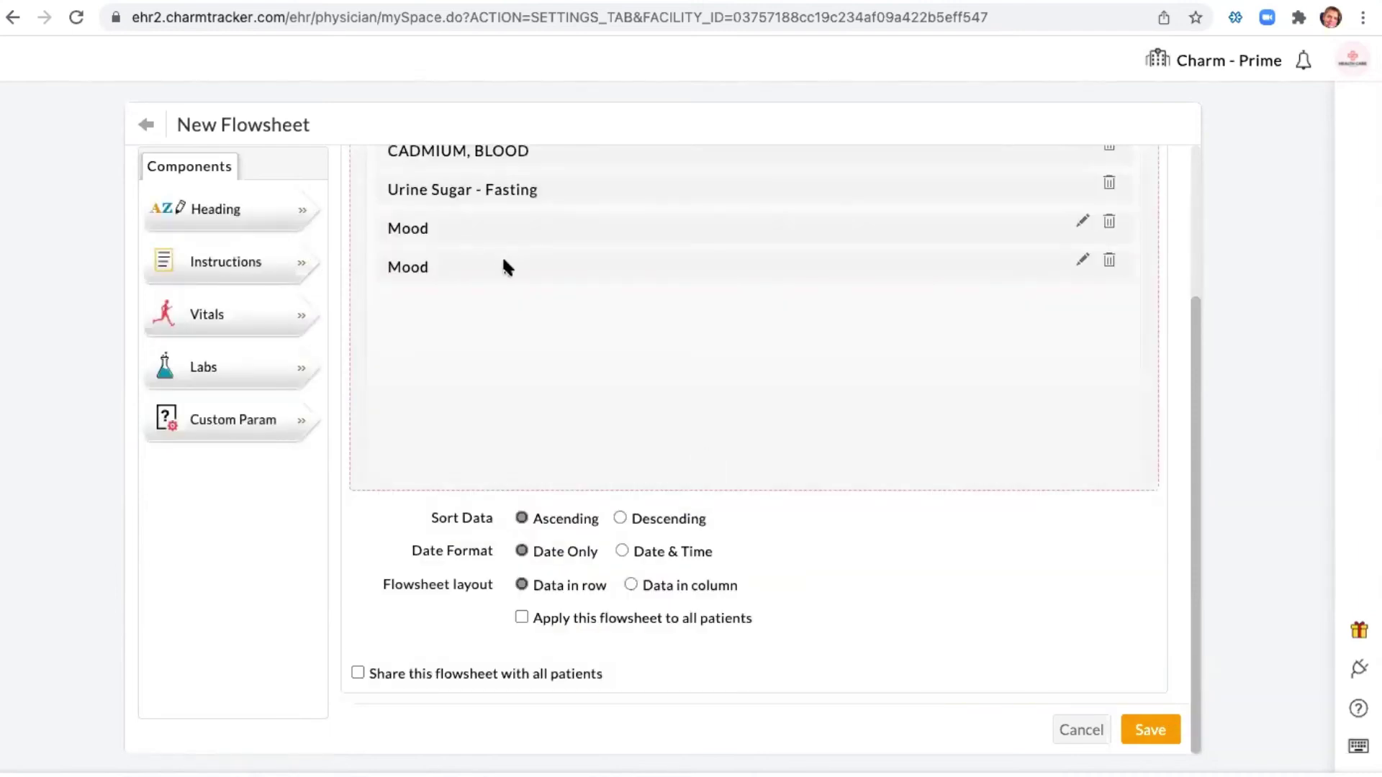
Look through the types offered for another custom parameter and discard the parameter.
{"action": "left_click_drag", "start_coordinate": [222, 417], "coordinate": [633, 388]}
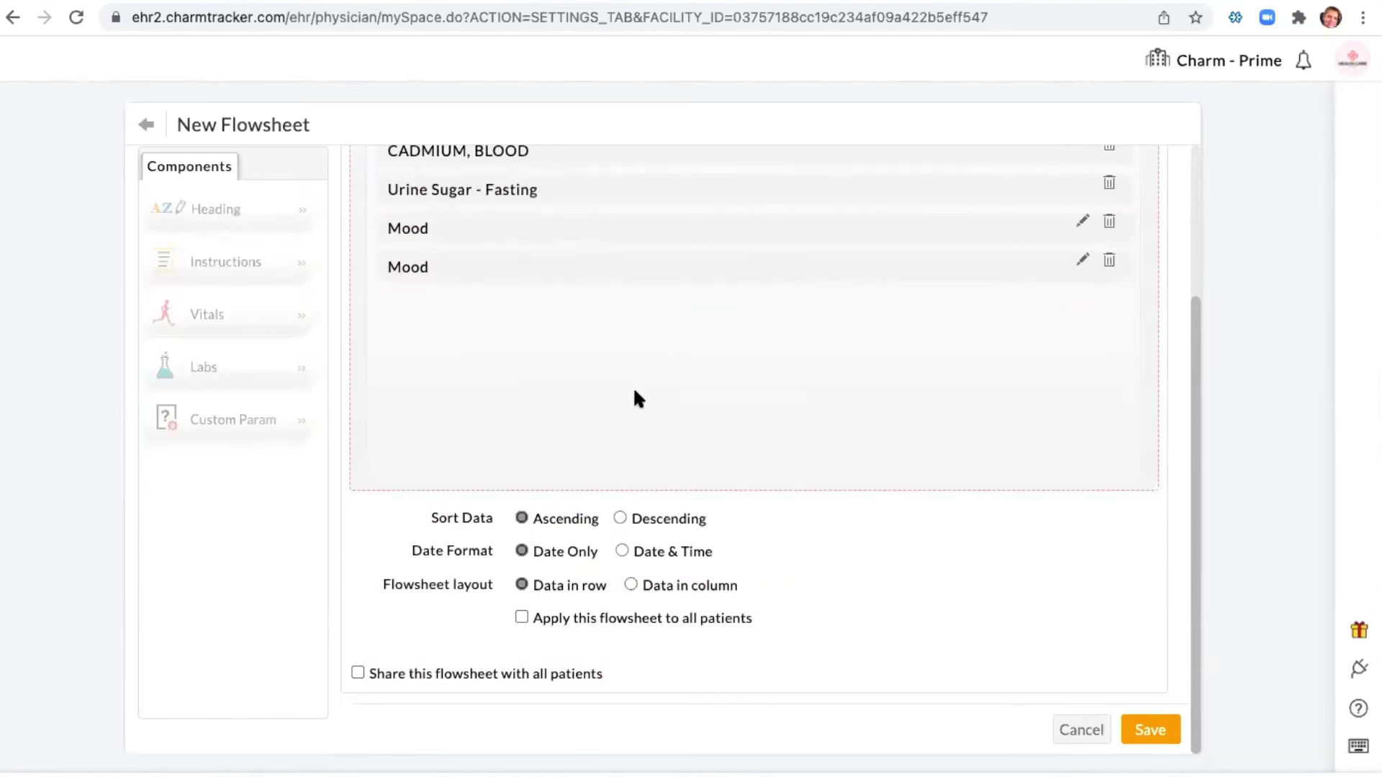
{"action": "left_click", "coordinate": [633, 404]}
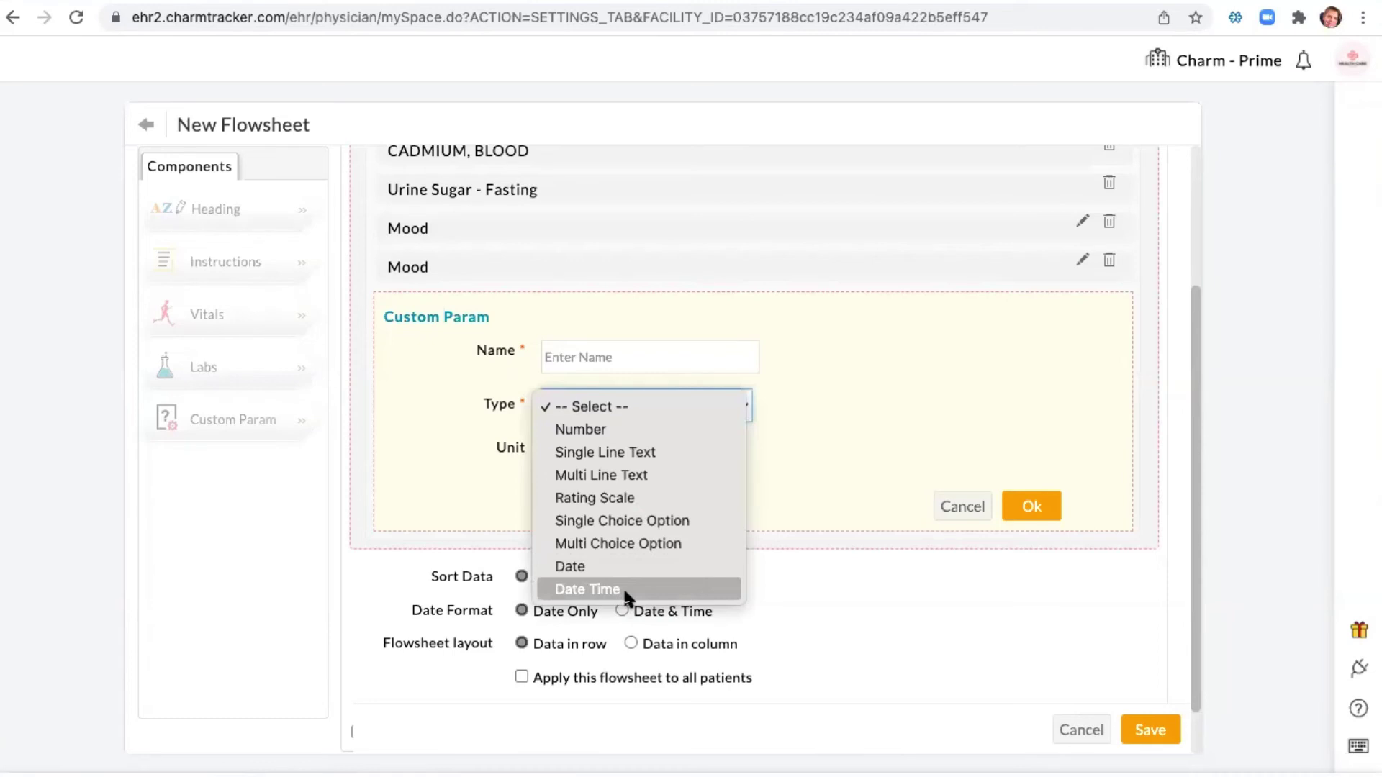
{"action": "left_click", "coordinate": [873, 429]}
{"action": "left_click", "coordinate": [965, 506]}
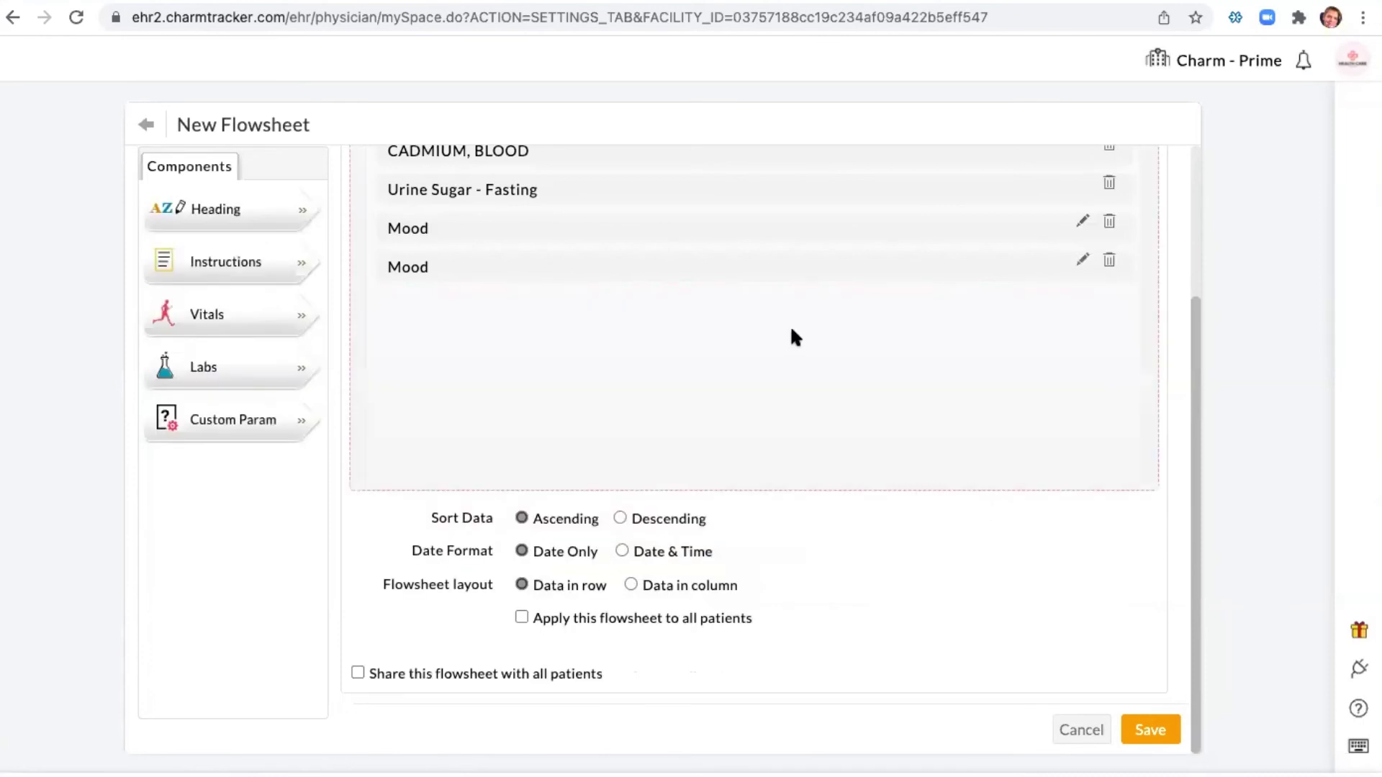
Set the flowsheet data to sort in descending order and try out the option to apply the flowsheet to all patients.
{"action": "scroll", "coordinate": [791, 337], "scroll_direction": "down", "scroll_amount": 1}
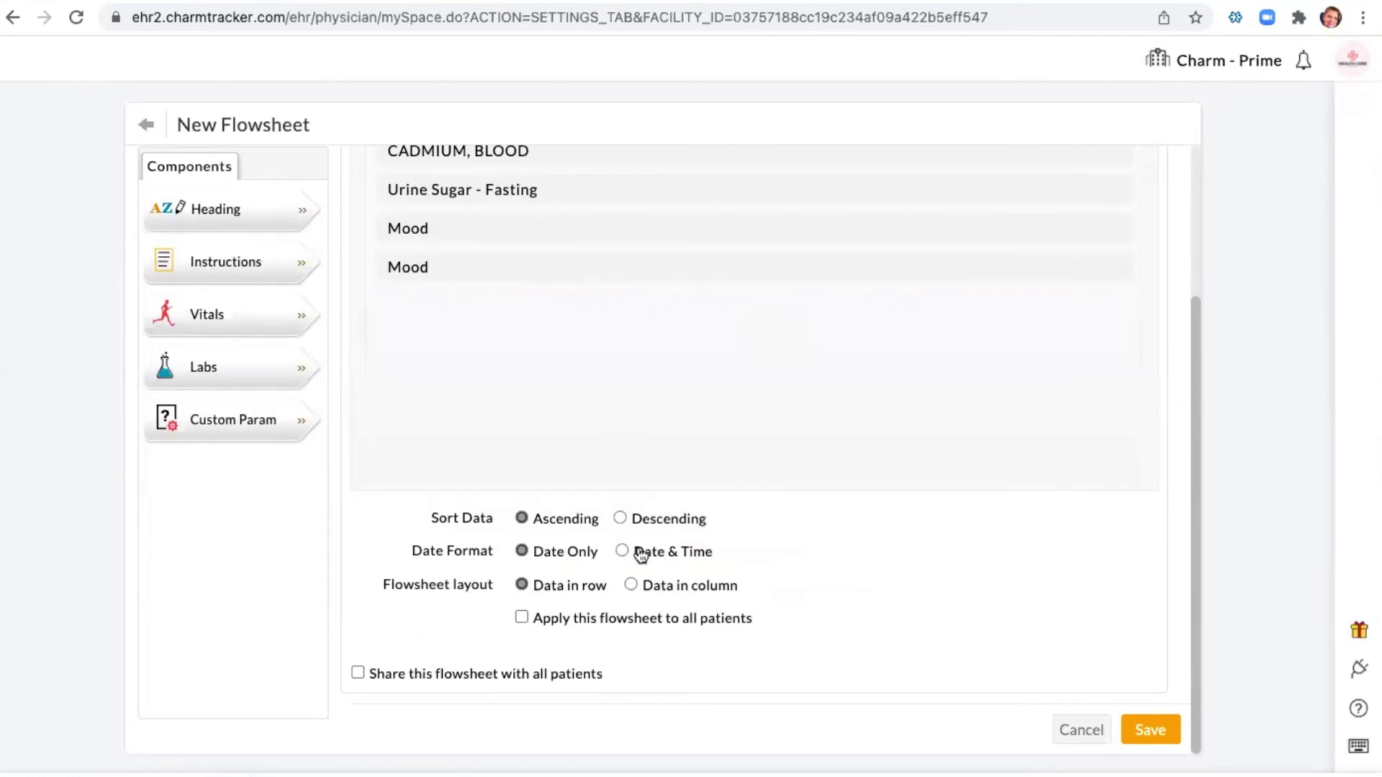
{"action": "left_click", "coordinate": [621, 520]}
{"action": "left_click", "coordinate": [523, 617]}
{"action": "left_click", "coordinate": [522, 618]}
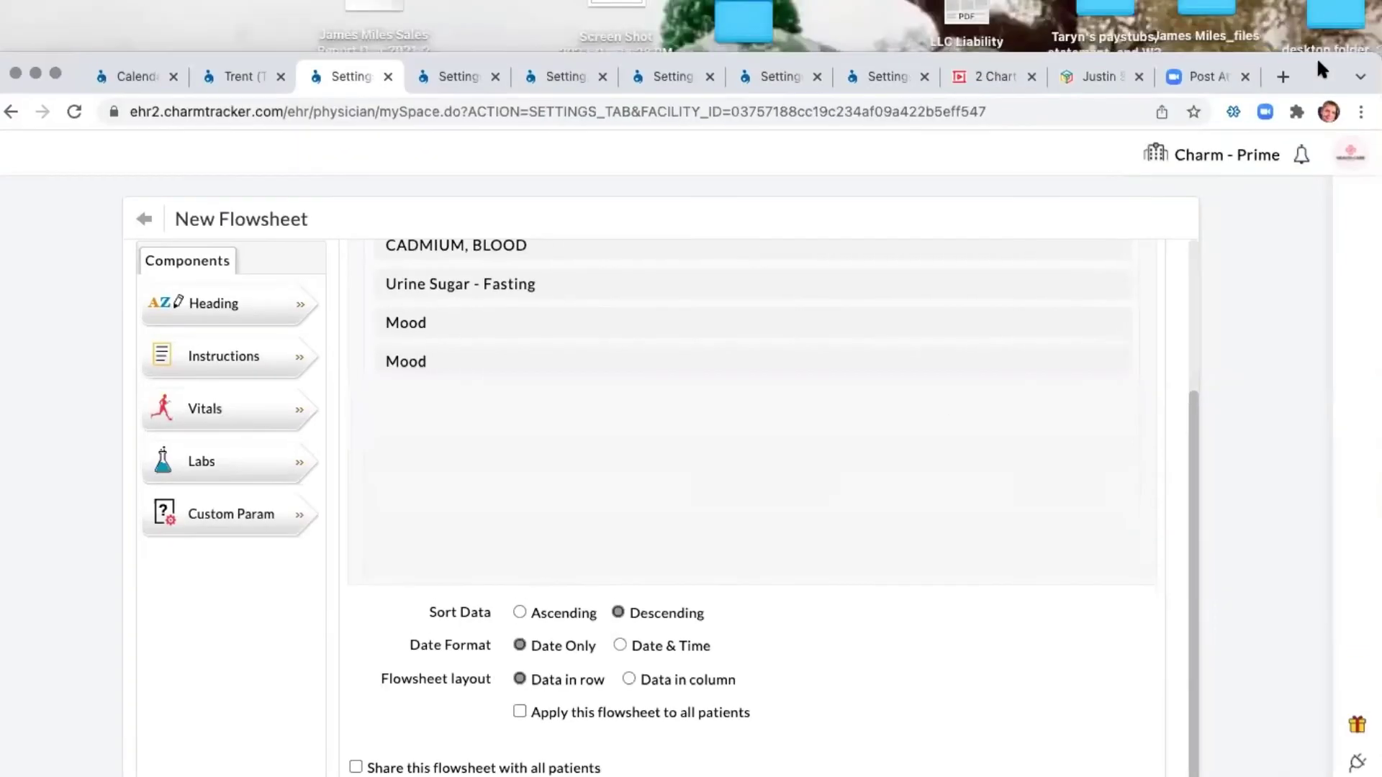
Switch to the patient's flowsheets, try choosing Lab Flowsheet as an additional flowsheet and cancel the selection.
{"action": "left_click", "coordinate": [226, 76]}
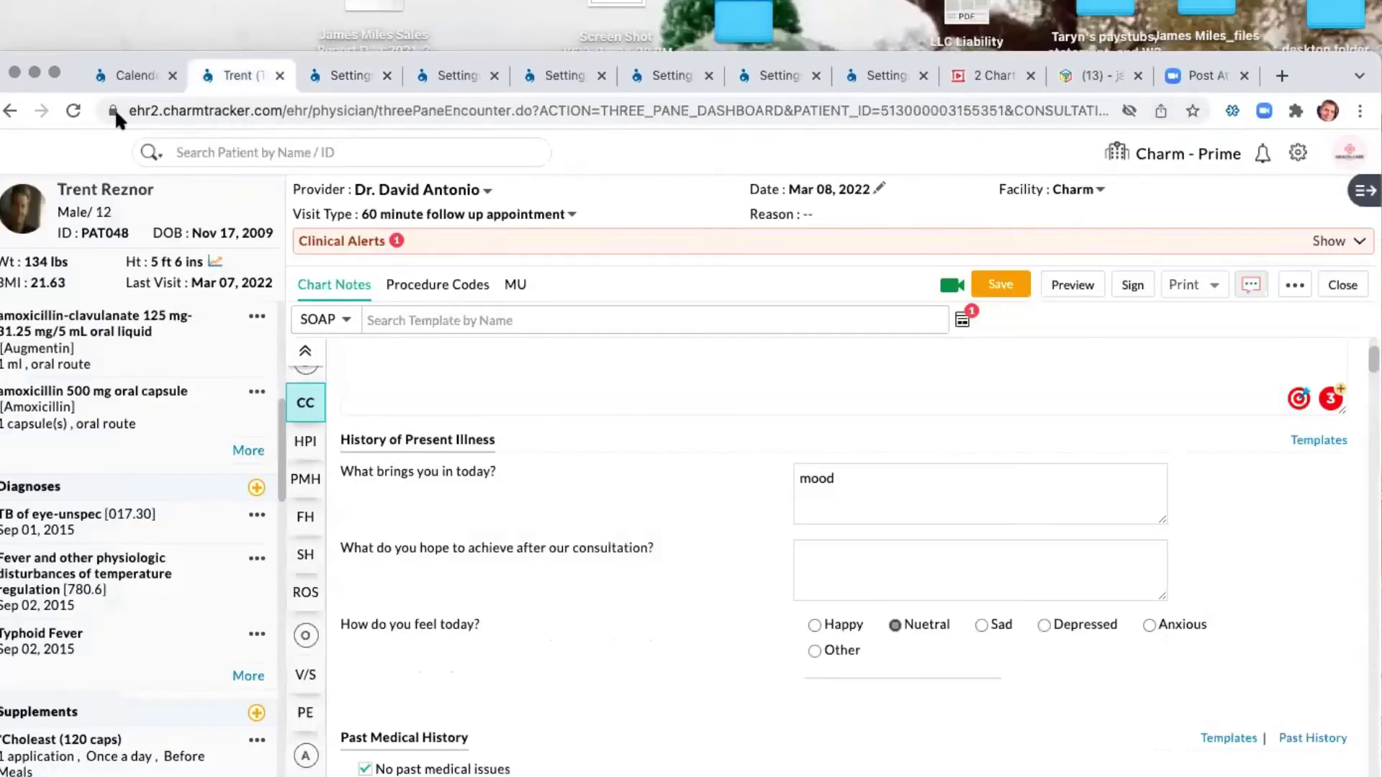
{"action": "key", "text": "ctrl+shift+Tab"}
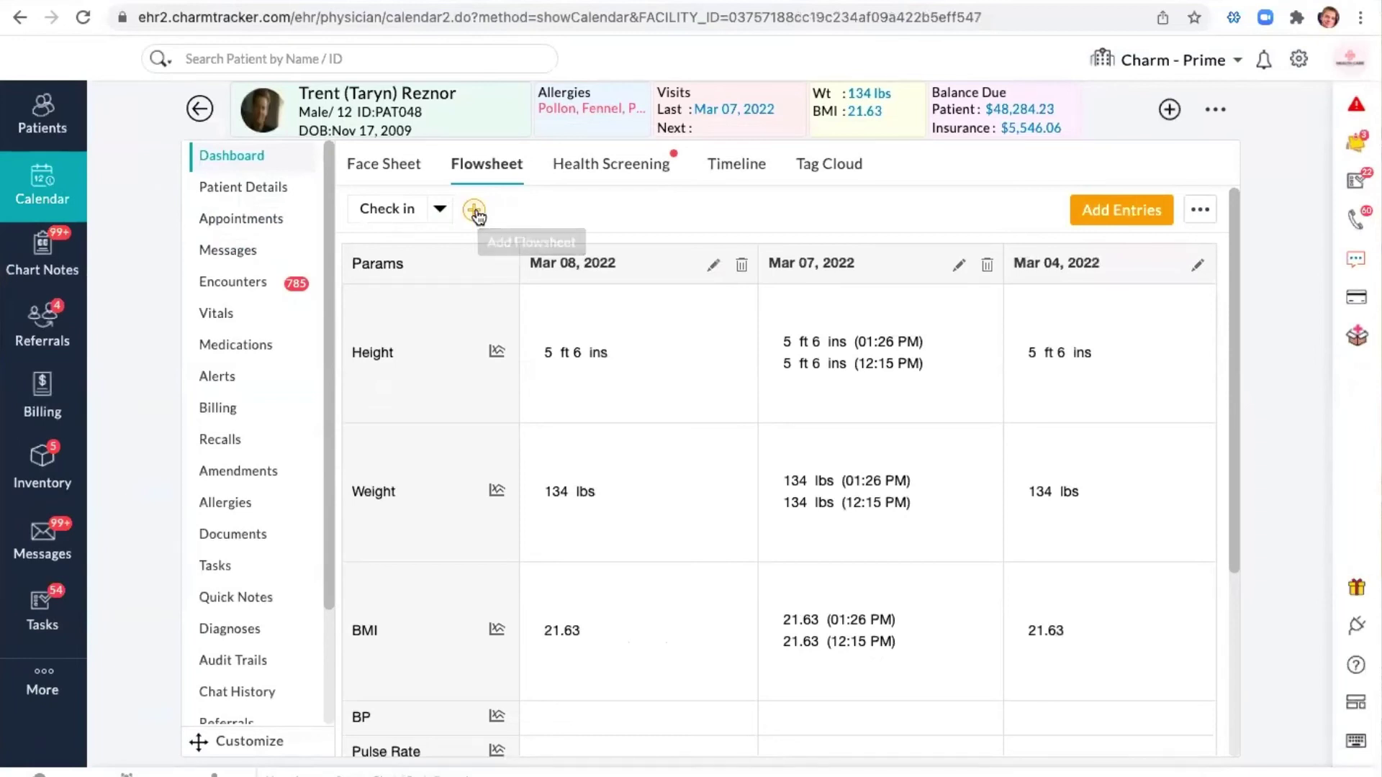
{"action": "left_click", "coordinate": [474, 211]}
{"action": "left_click", "coordinate": [410, 377]}
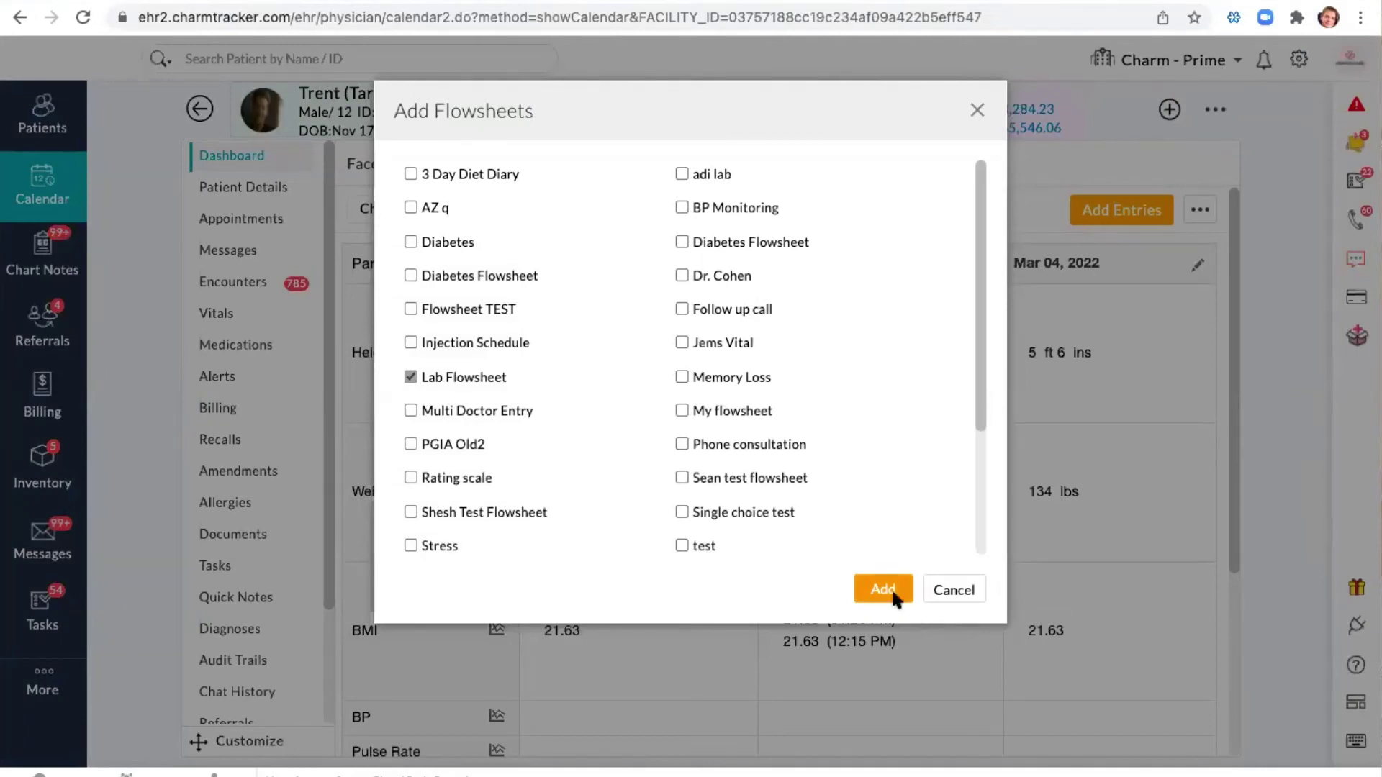
{"action": "left_click", "coordinate": [960, 600]}
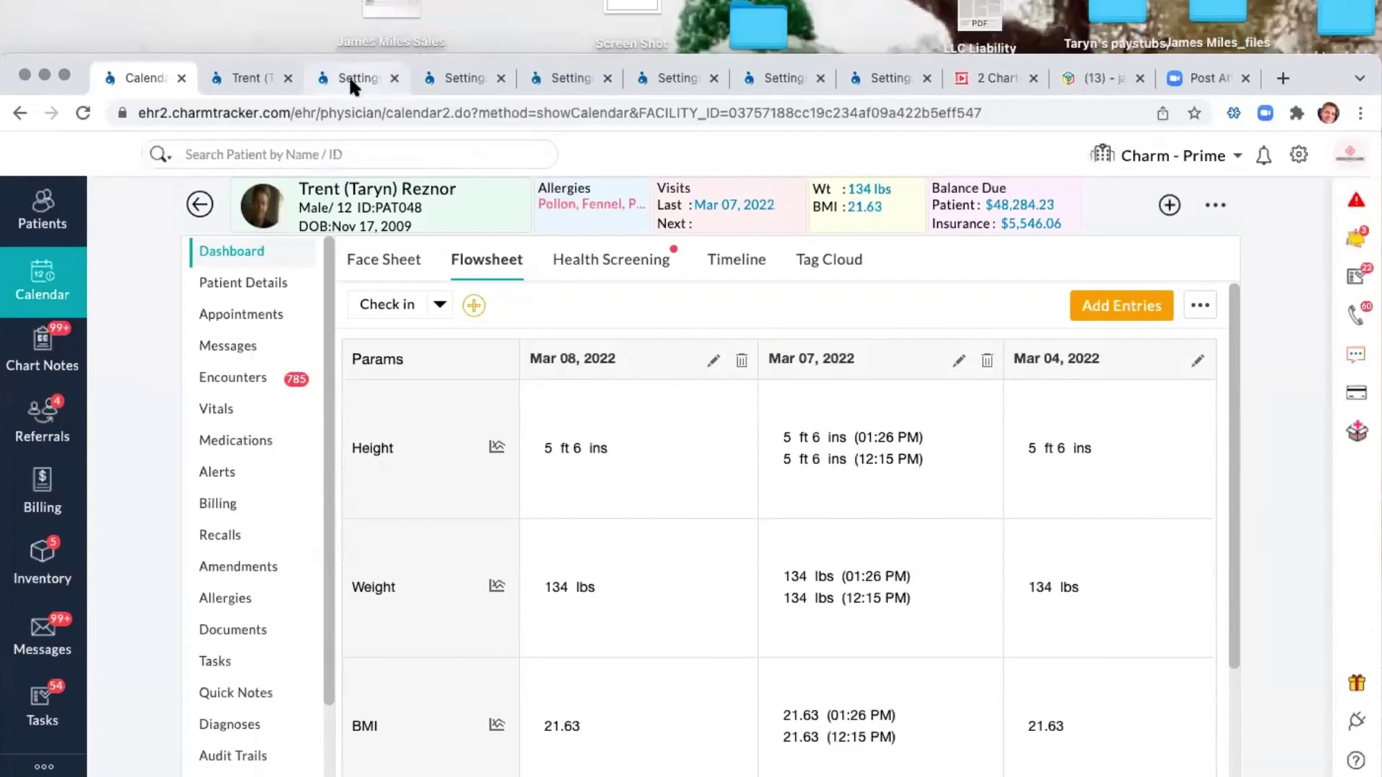
Return to the new flowsheet and try out sharing it with all patients and reordering its components.
{"action": "left_click", "coordinate": [349, 76]}
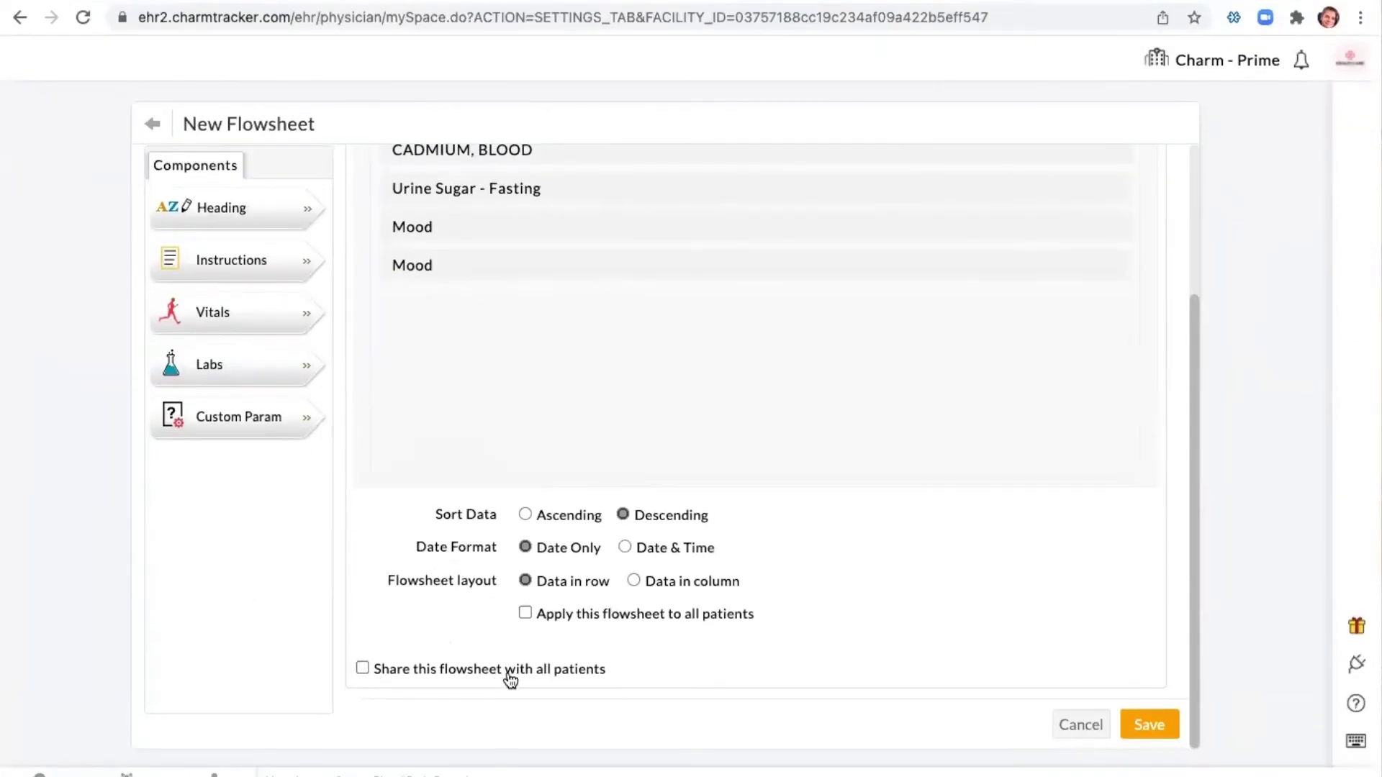
{"action": "left_click", "coordinate": [362, 668]}
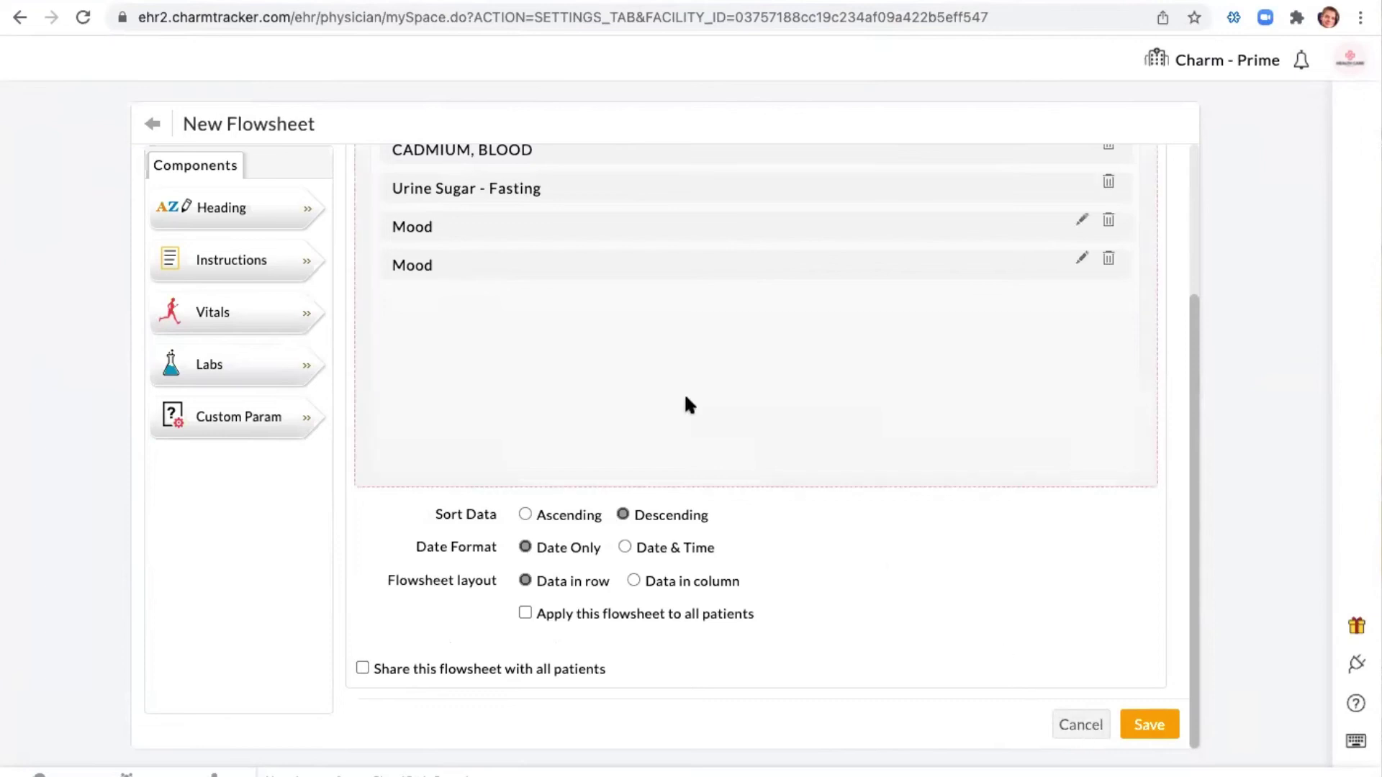
{"action": "scroll", "coordinate": [680, 403], "scroll_direction": "up", "scroll_amount": 3}
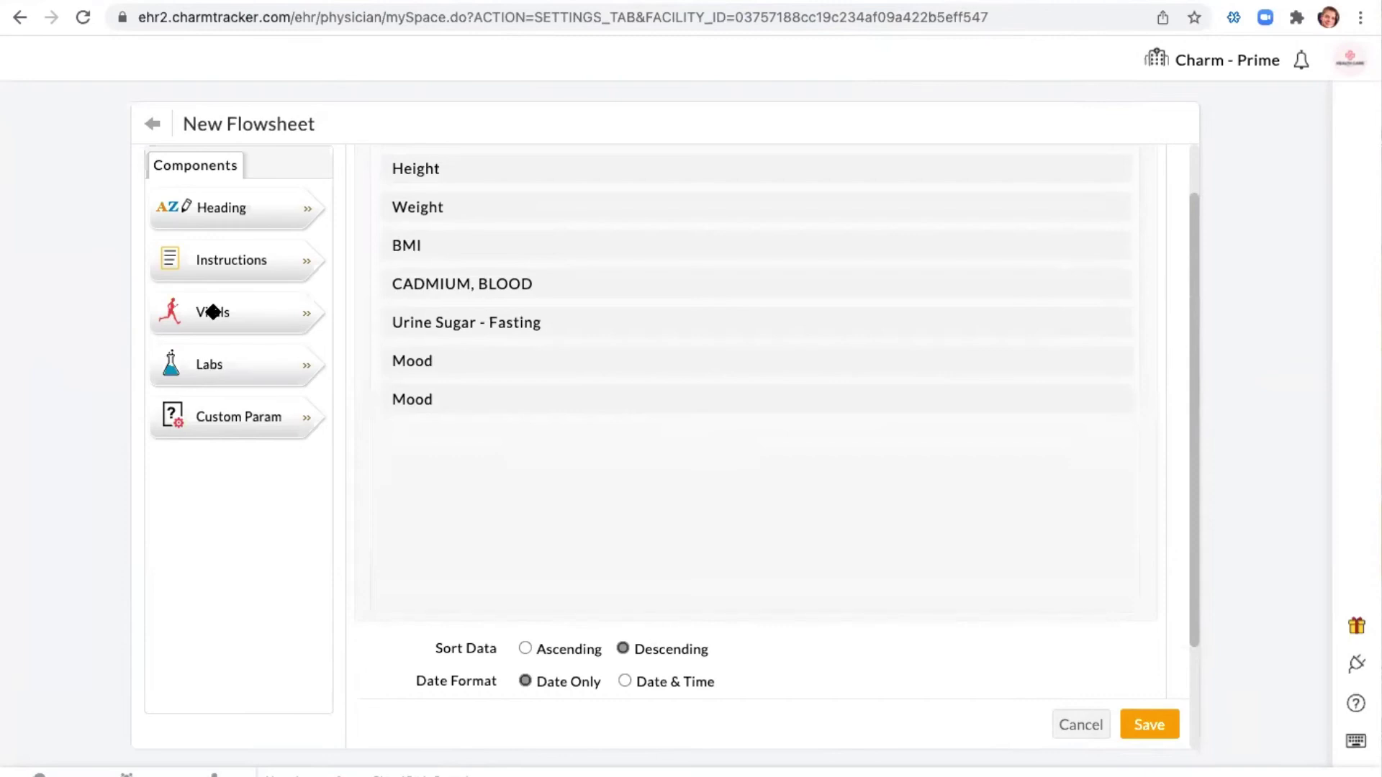
{"action": "left_click_drag", "start_coordinate": [213, 312], "coordinate": [469, 295]}
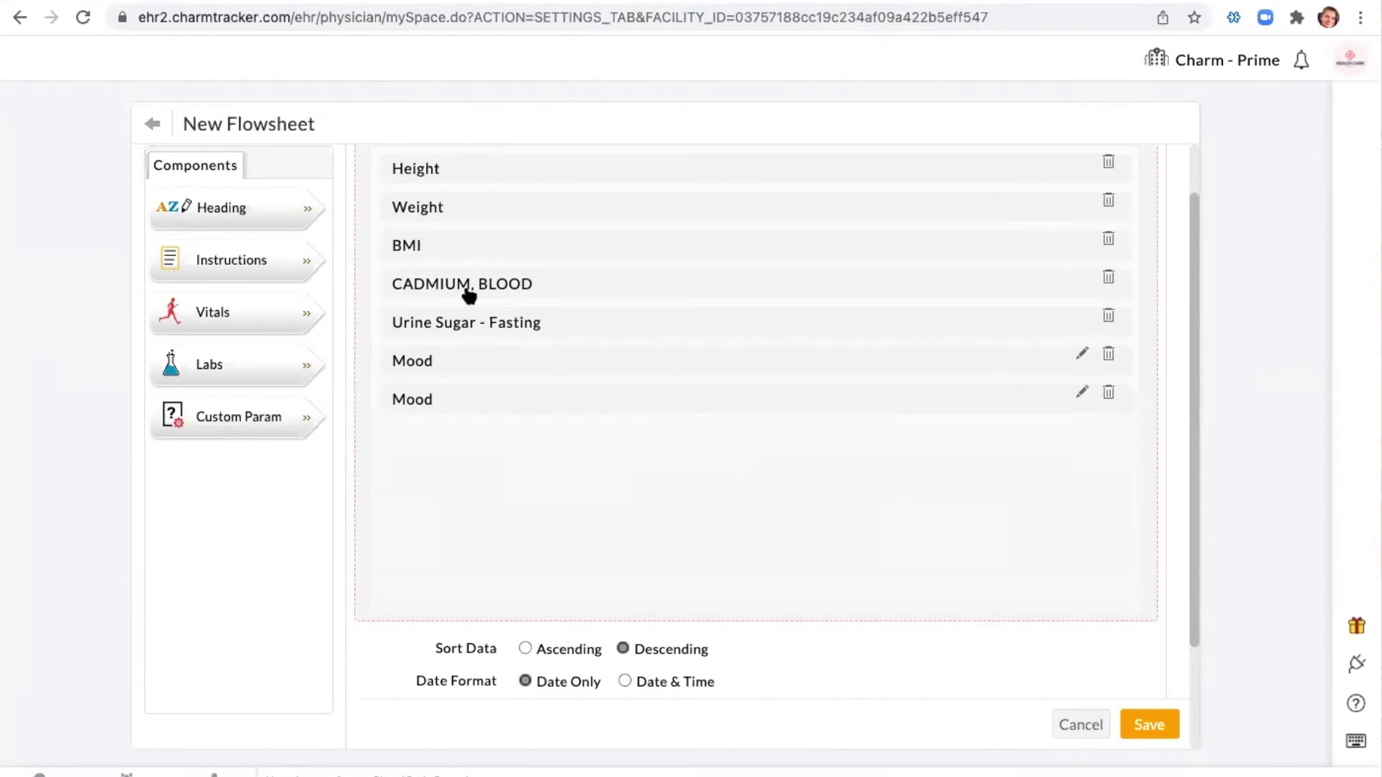
{"action": "left_click_drag", "start_coordinate": [468, 295], "coordinate": [434, 281]}
Leave the new flowsheet without saving it and go back to the settings overview.
{"action": "scroll", "coordinate": [447, 334], "scroll_direction": "down", "scroll_amount": 3}
{"action": "left_click", "coordinate": [1068, 727]}
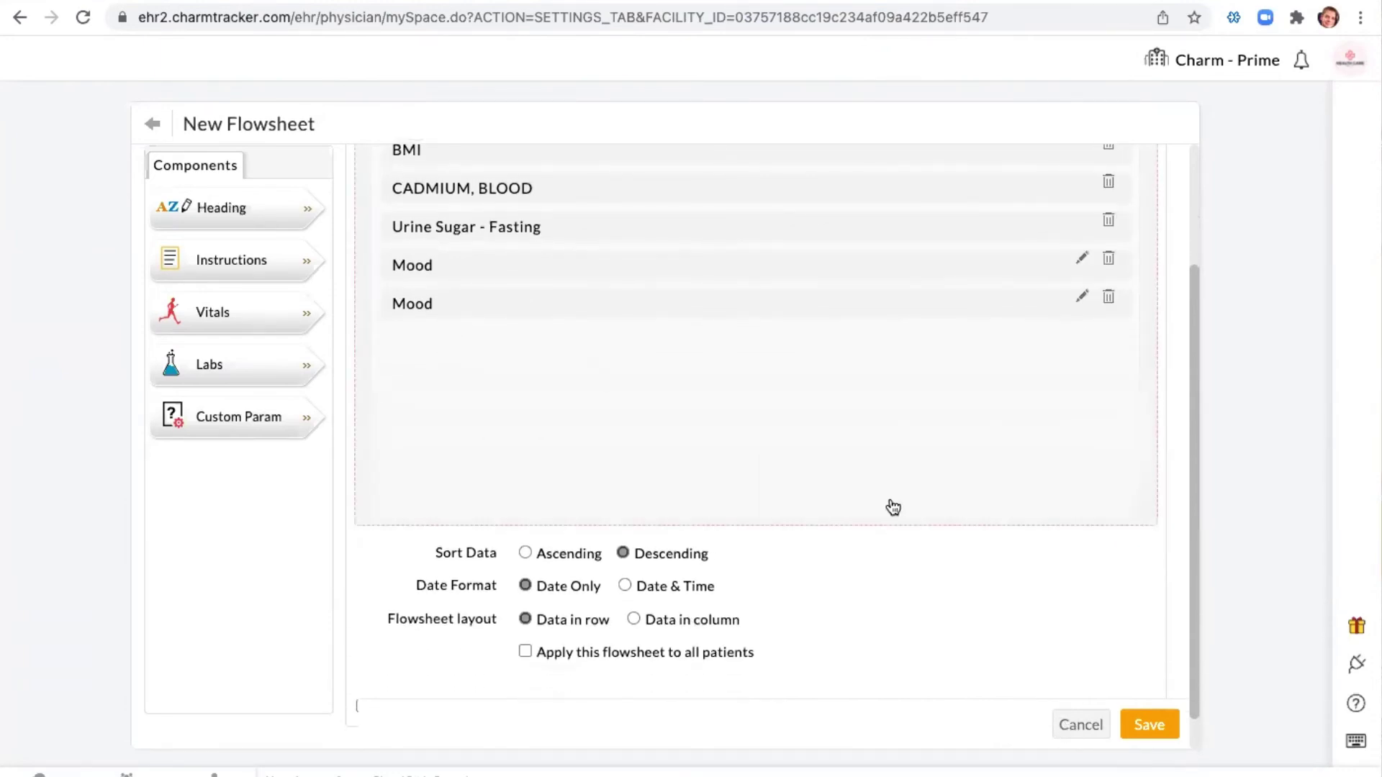
{"action": "left_click", "coordinate": [151, 128]}
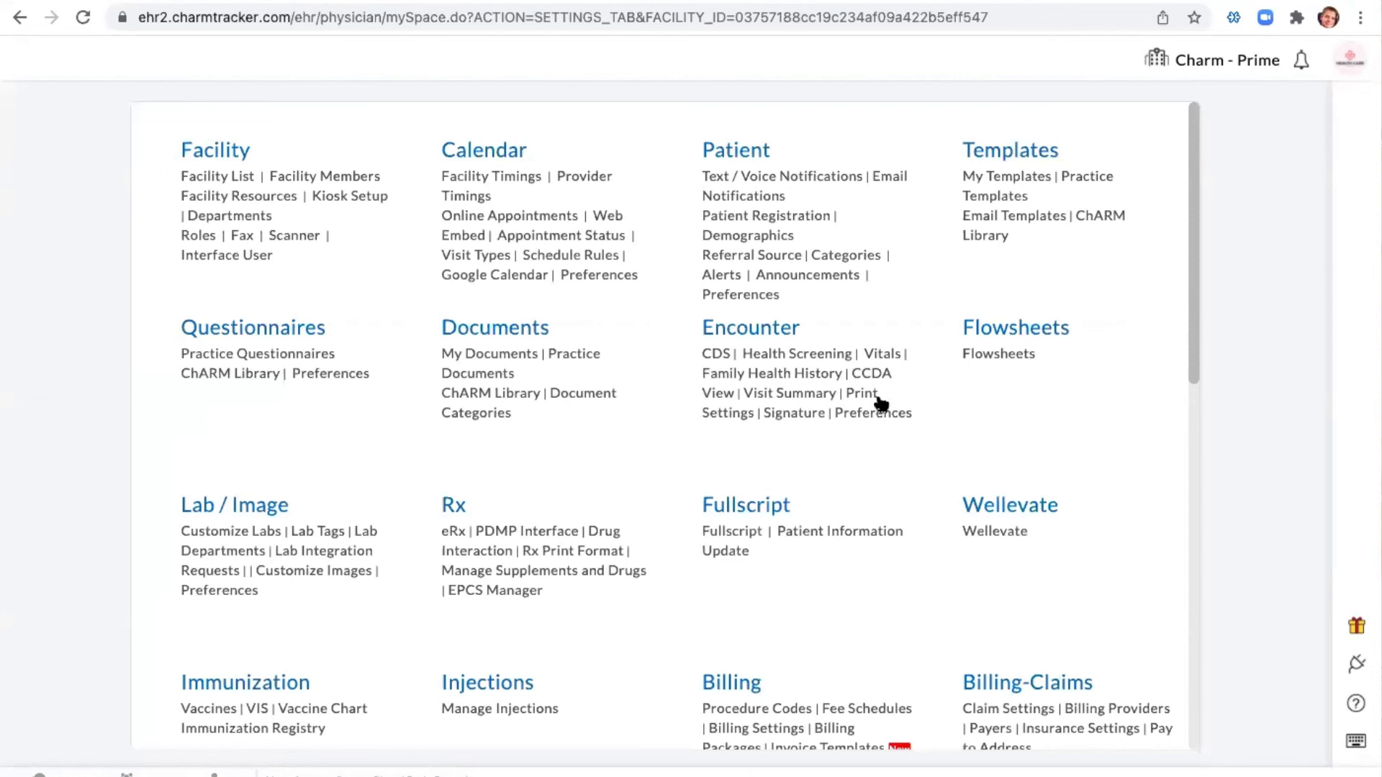
Go to the practice's referrals and start a new outgoing referral.
{"action": "left_click", "coordinate": [879, 403]}
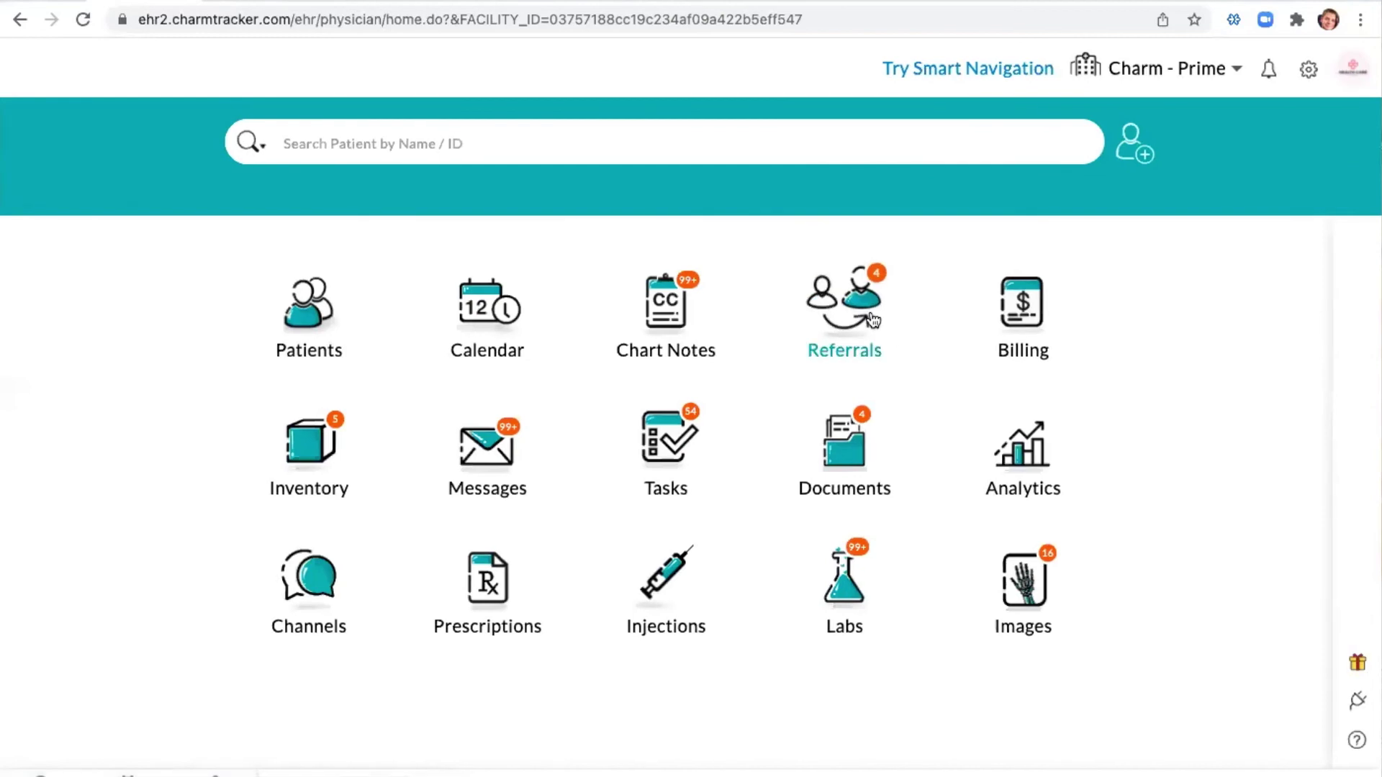
{"action": "left_click", "coordinate": [871, 319]}
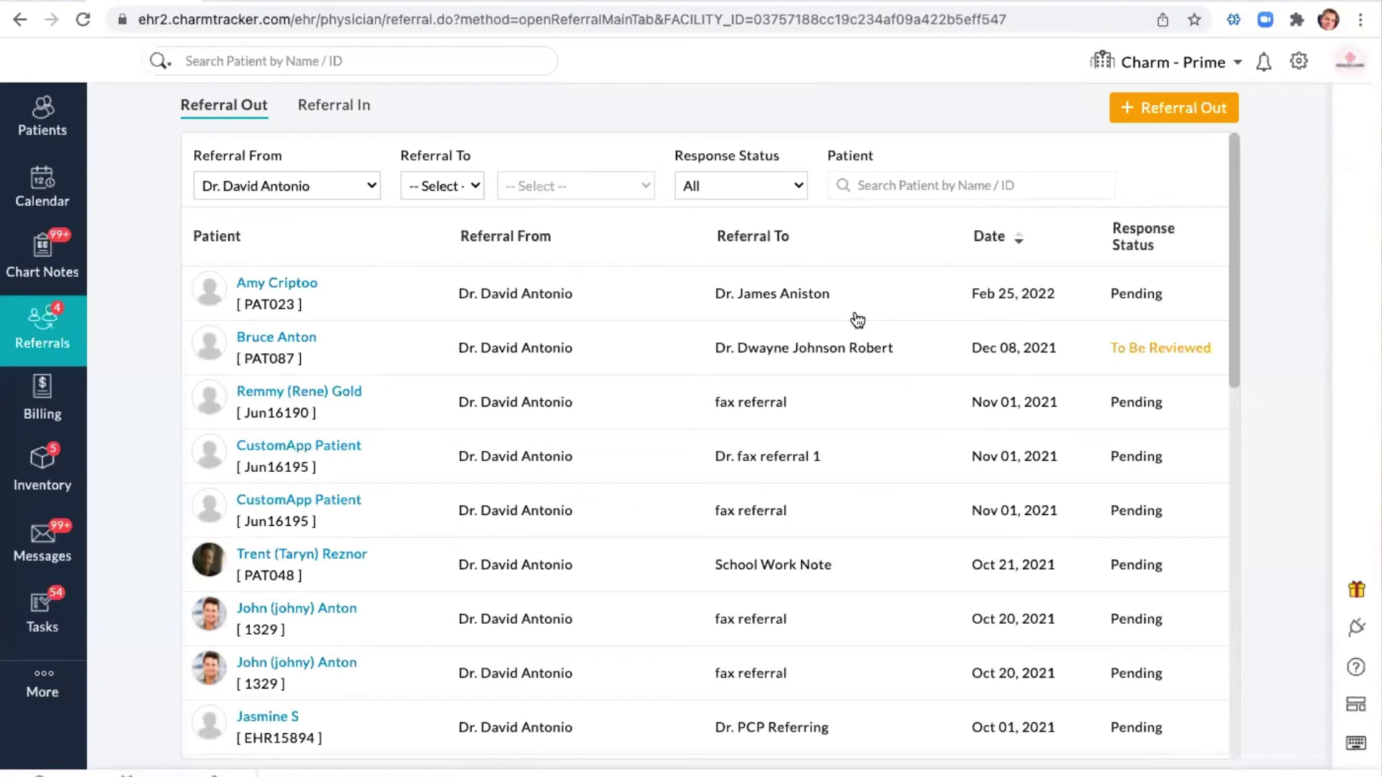
{"action": "left_click", "coordinate": [1141, 115]}
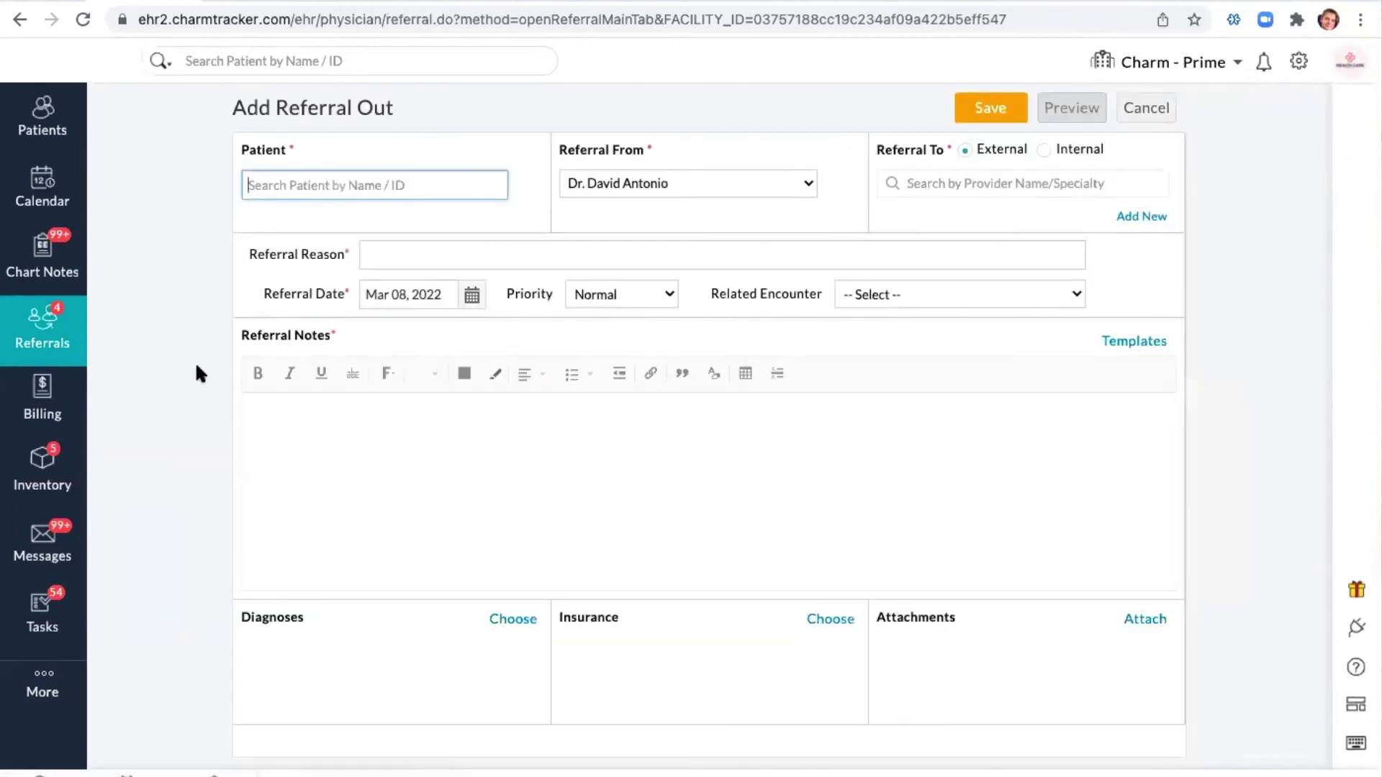
Search for the patient by name and select them for the outgoing referral.
{"action": "type", "text": "tren"}
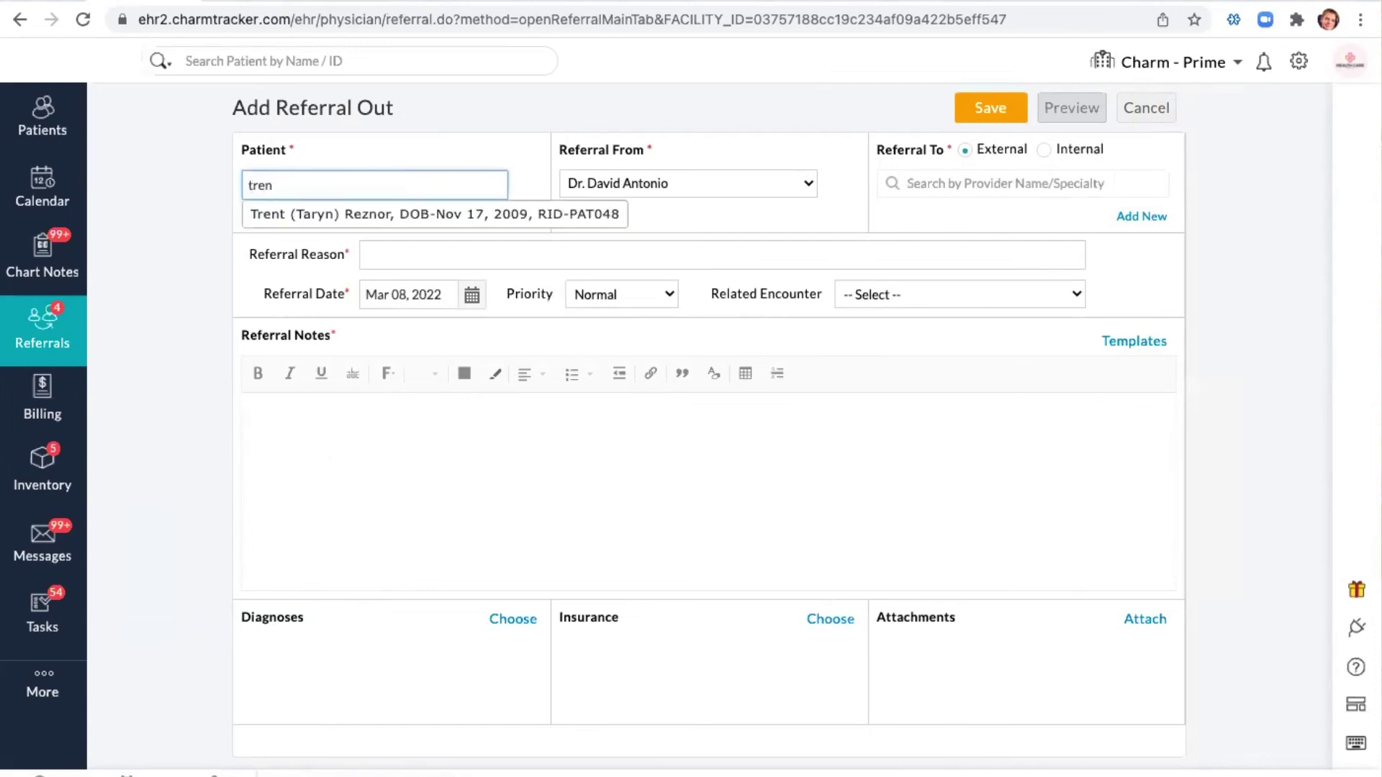
{"action": "left_click", "coordinate": [302, 213]}
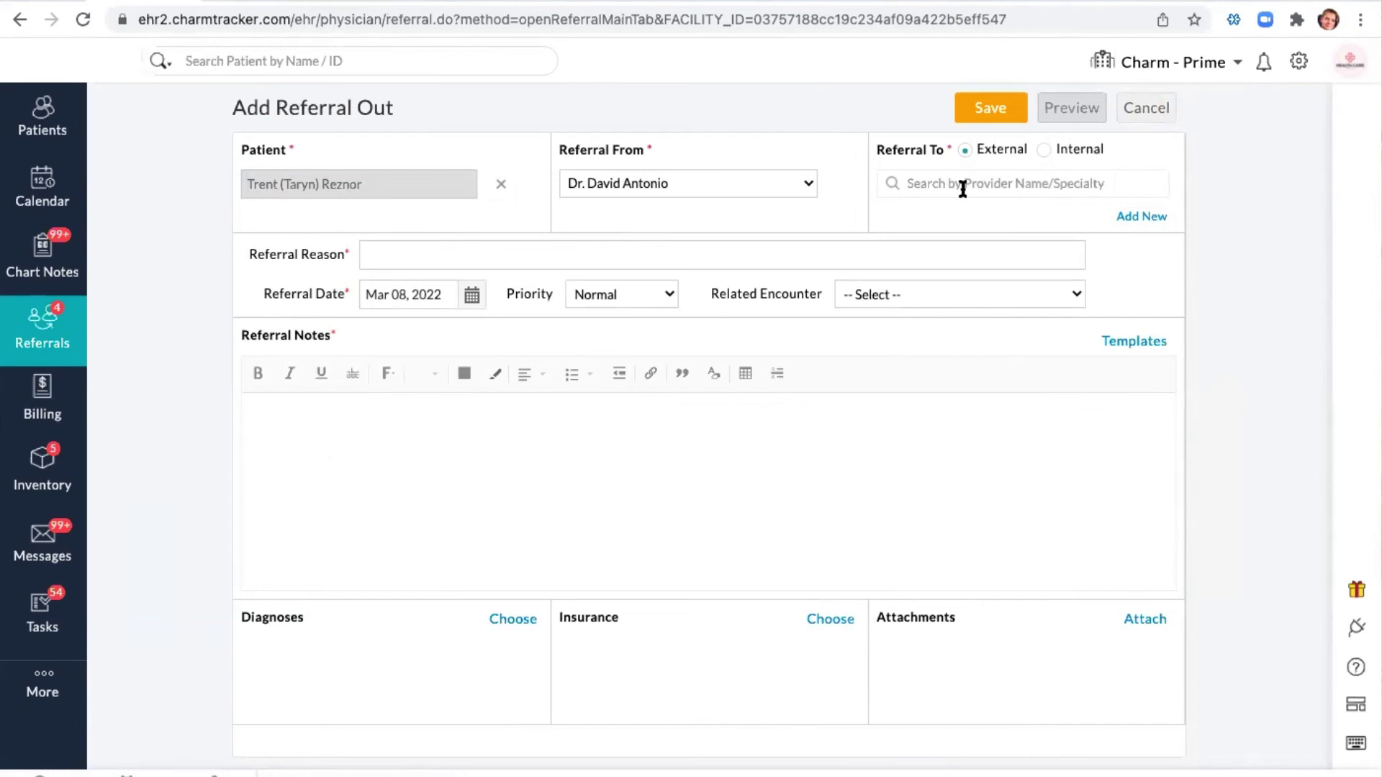
Try out choosing an external provider as the referral recipient and adding a new provider, leaving the recipient blank.
{"action": "type", "text": "jam"}
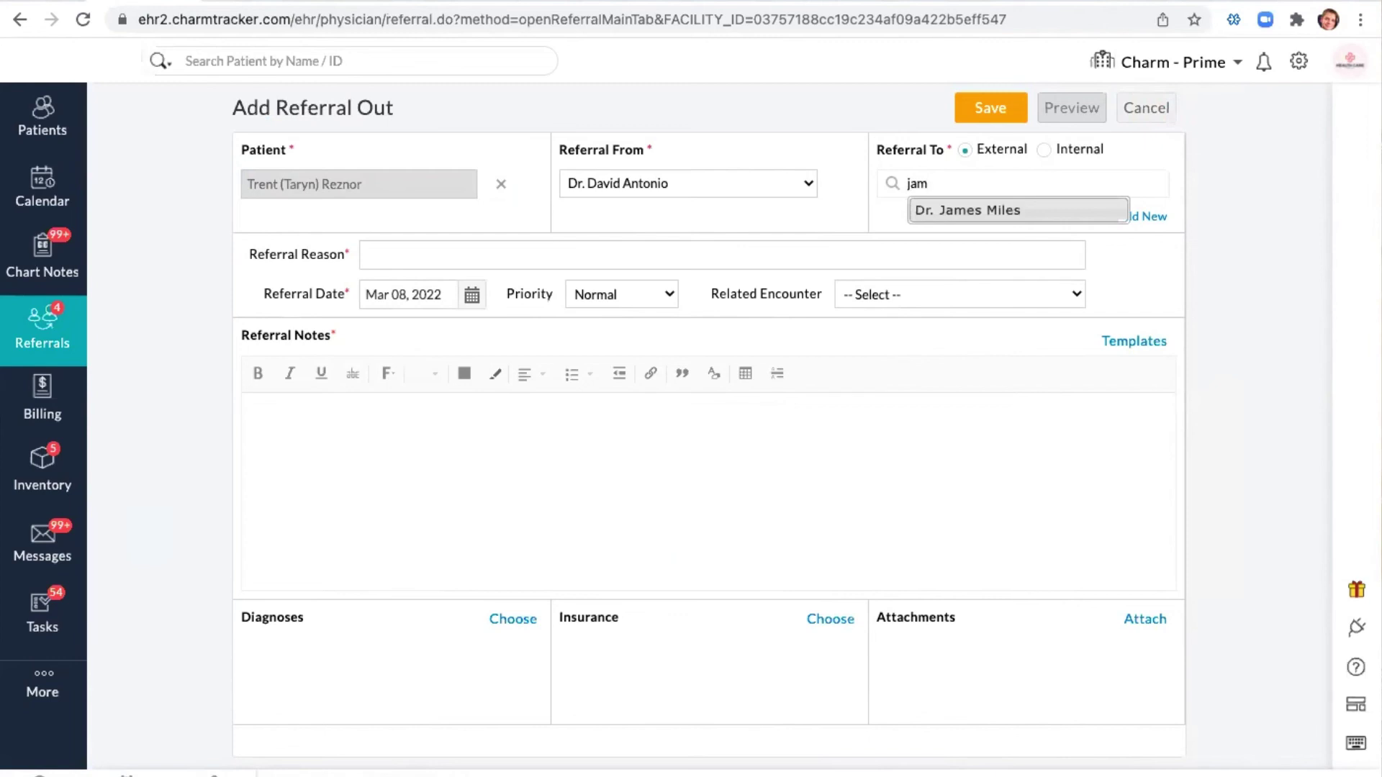
{"action": "key", "text": "Return"}
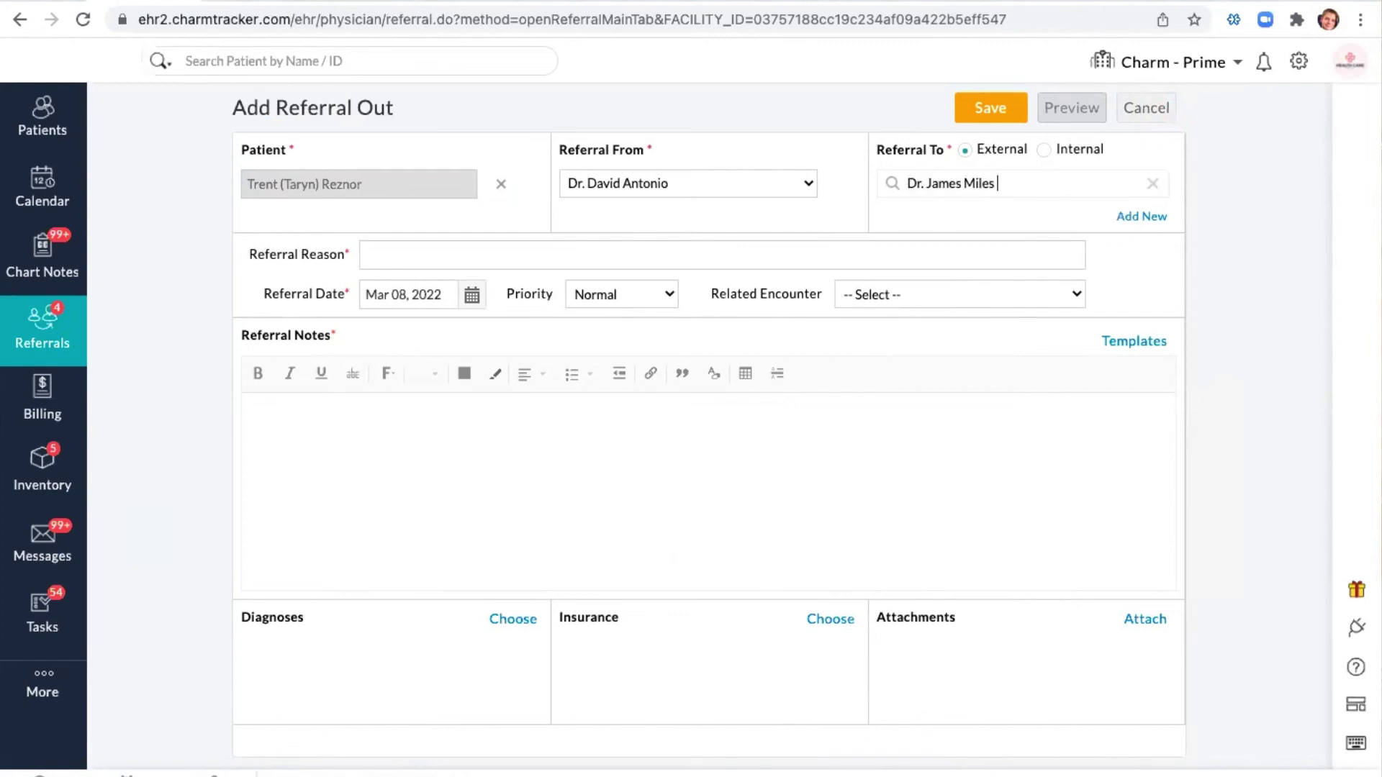
{"action": "left_click", "coordinate": [1152, 183]}
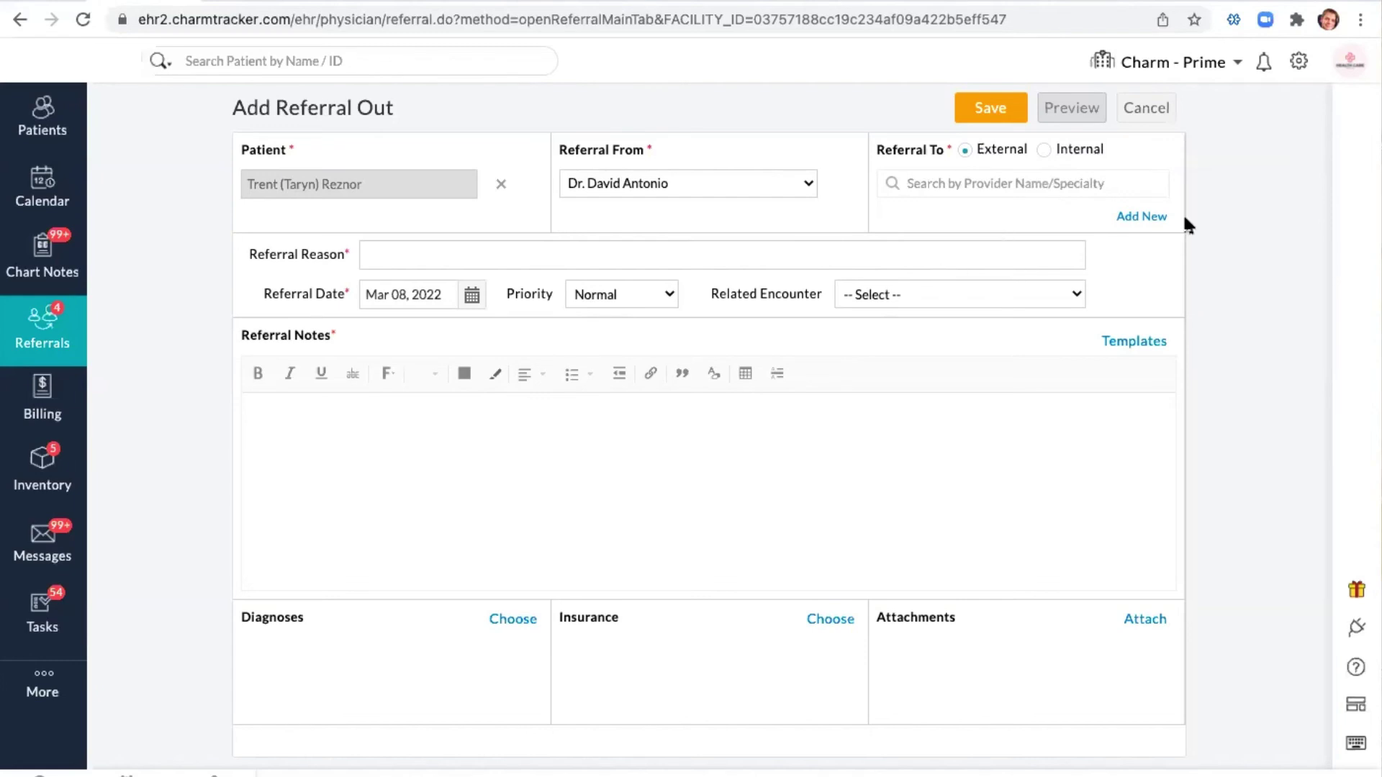
{"action": "left_click", "coordinate": [1146, 216]}
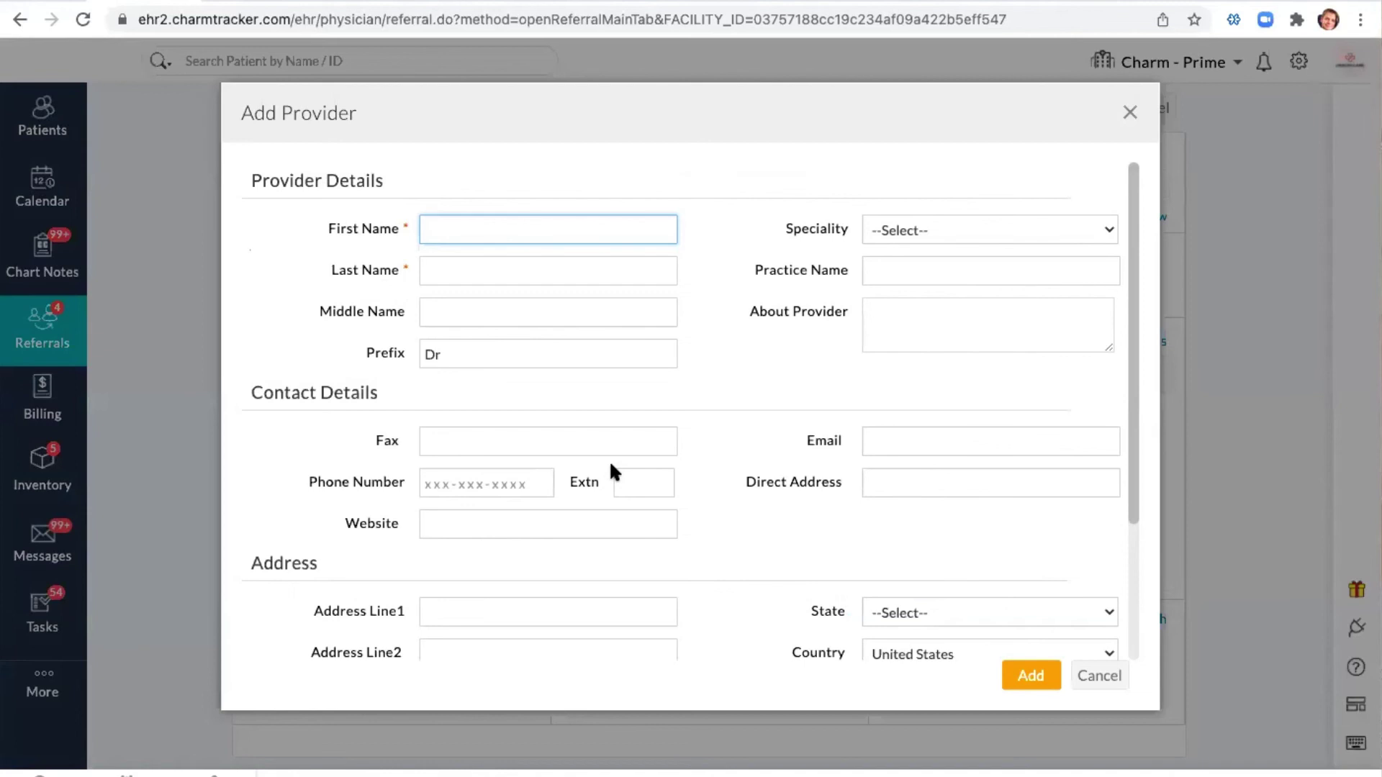
{"action": "left_click", "coordinate": [1109, 680]}
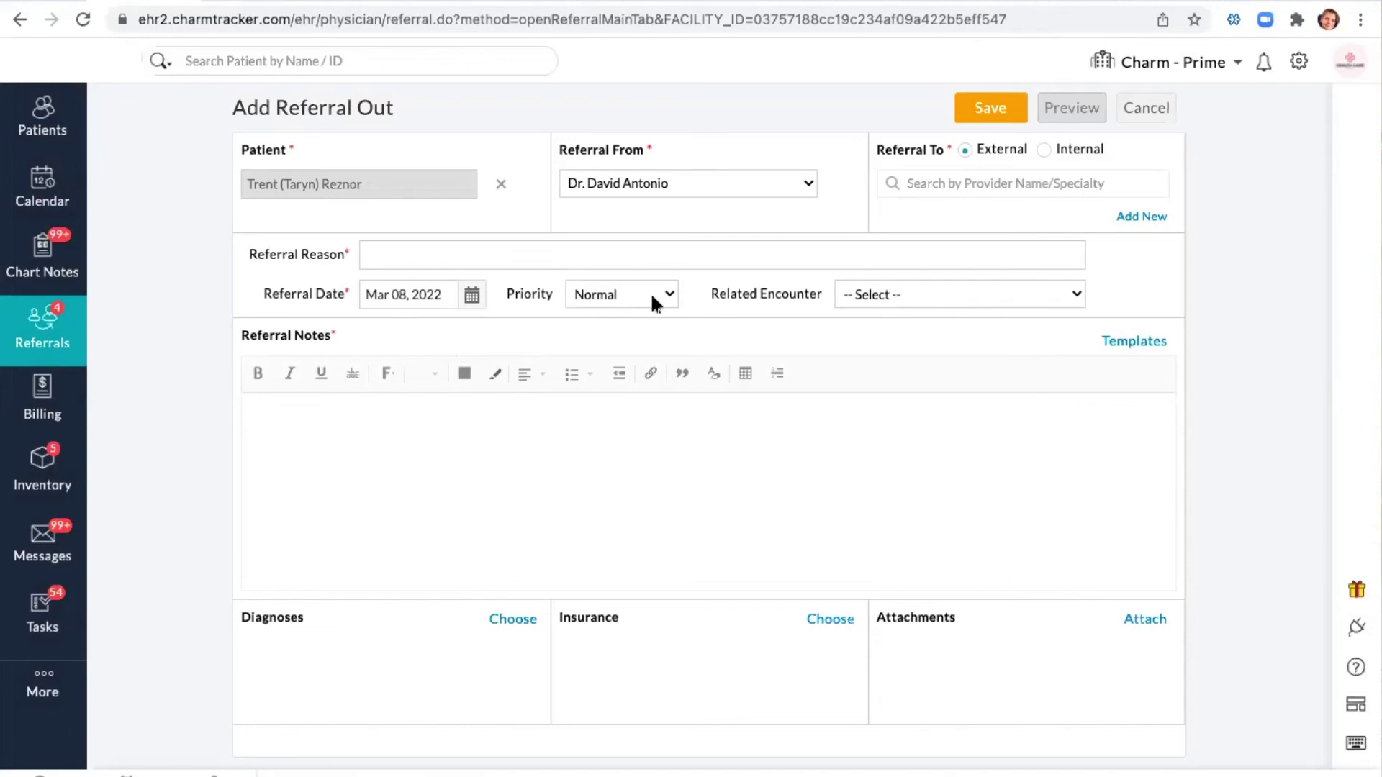
Set the related encounter of the referral to the Mar 08, 2022 visit.
{"action": "left_click", "coordinate": [970, 292]}
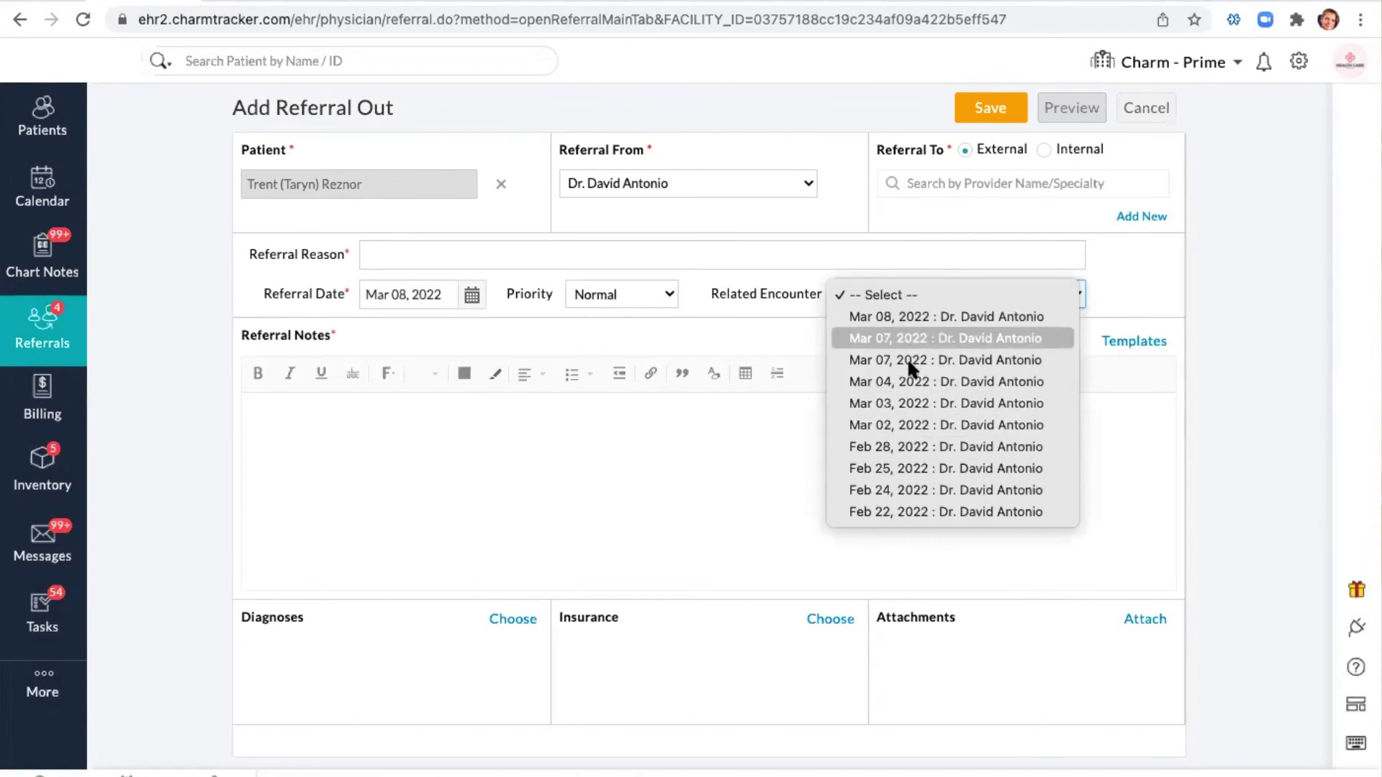
{"action": "left_click", "coordinate": [1019, 293]}
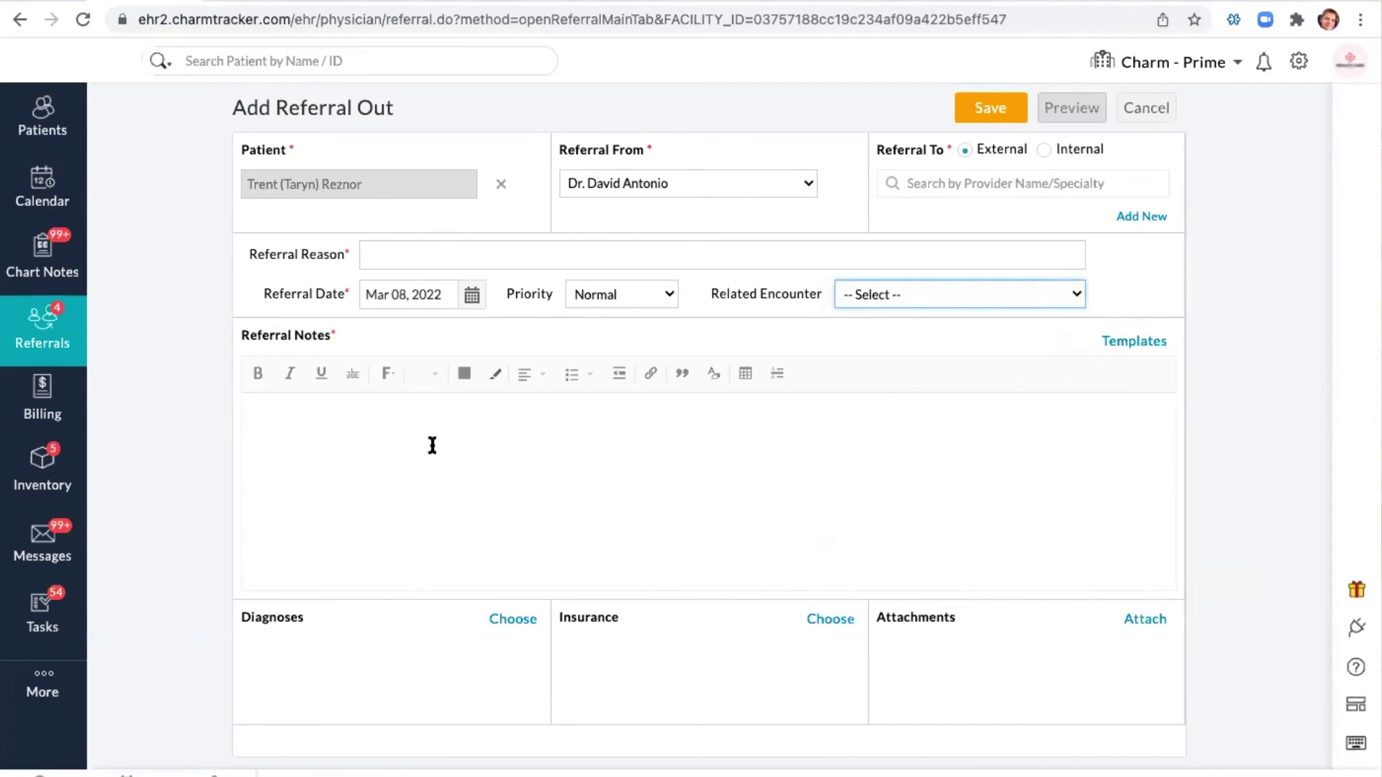
{"action": "left_click", "coordinate": [962, 292]}
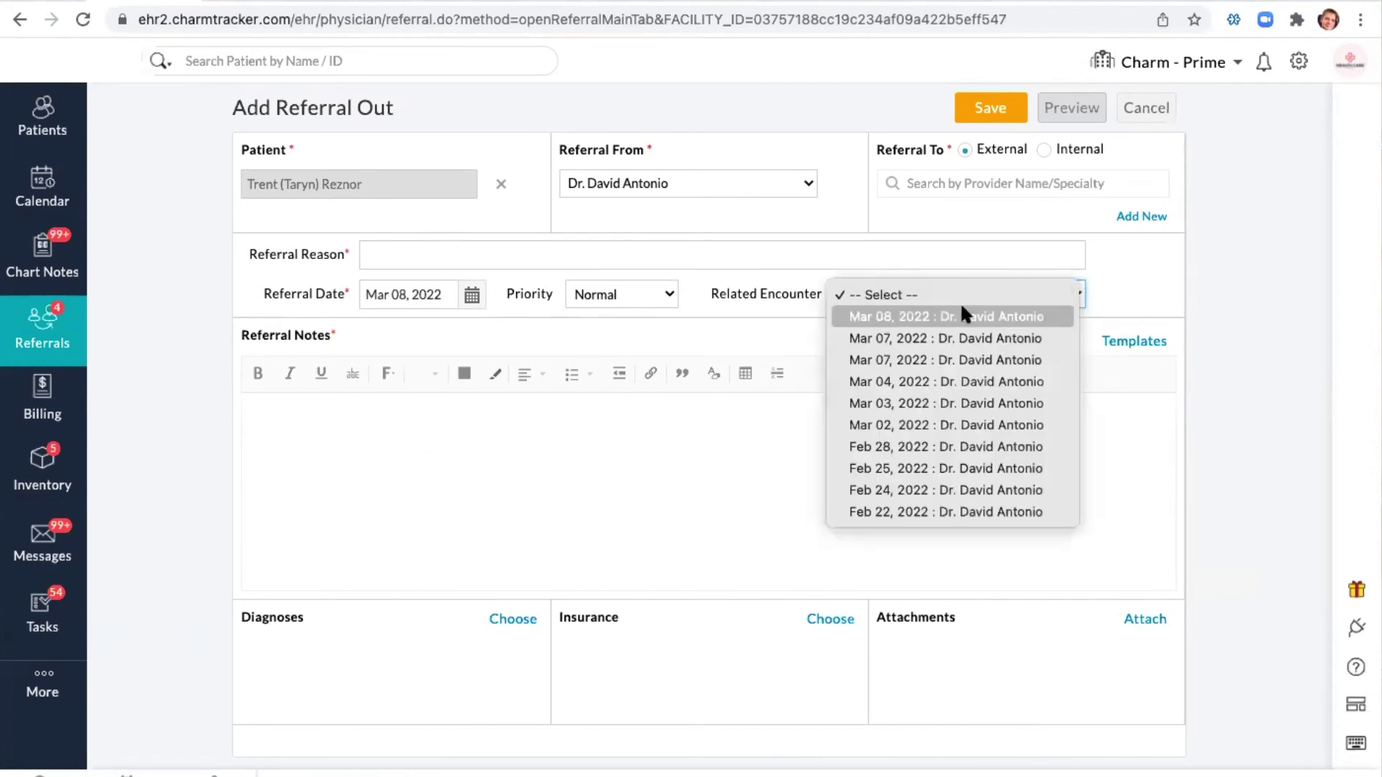
{"action": "left_click", "coordinate": [963, 316]}
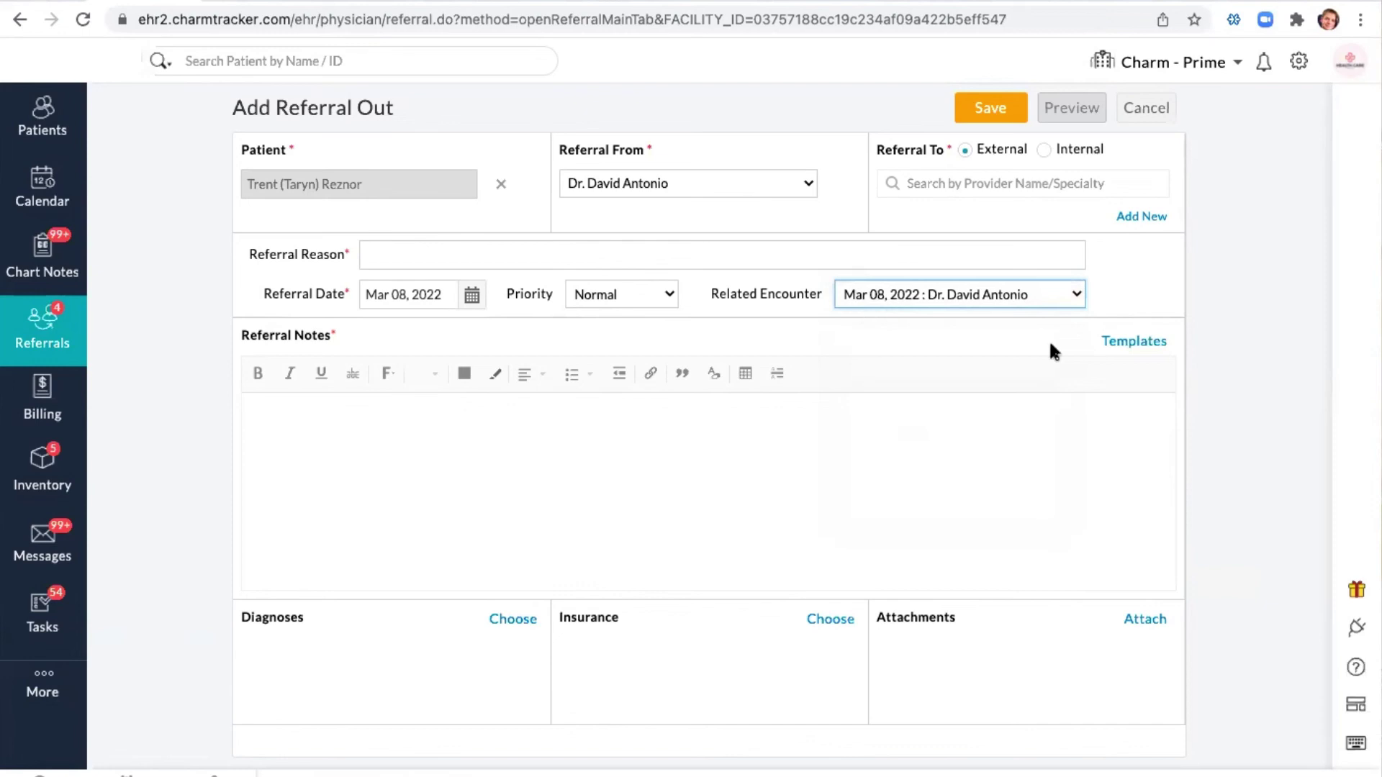
Try entering free text in the referral notes and clear it again.
{"action": "left_click", "coordinate": [322, 411]}
{"action": "type", "text": "a;"}
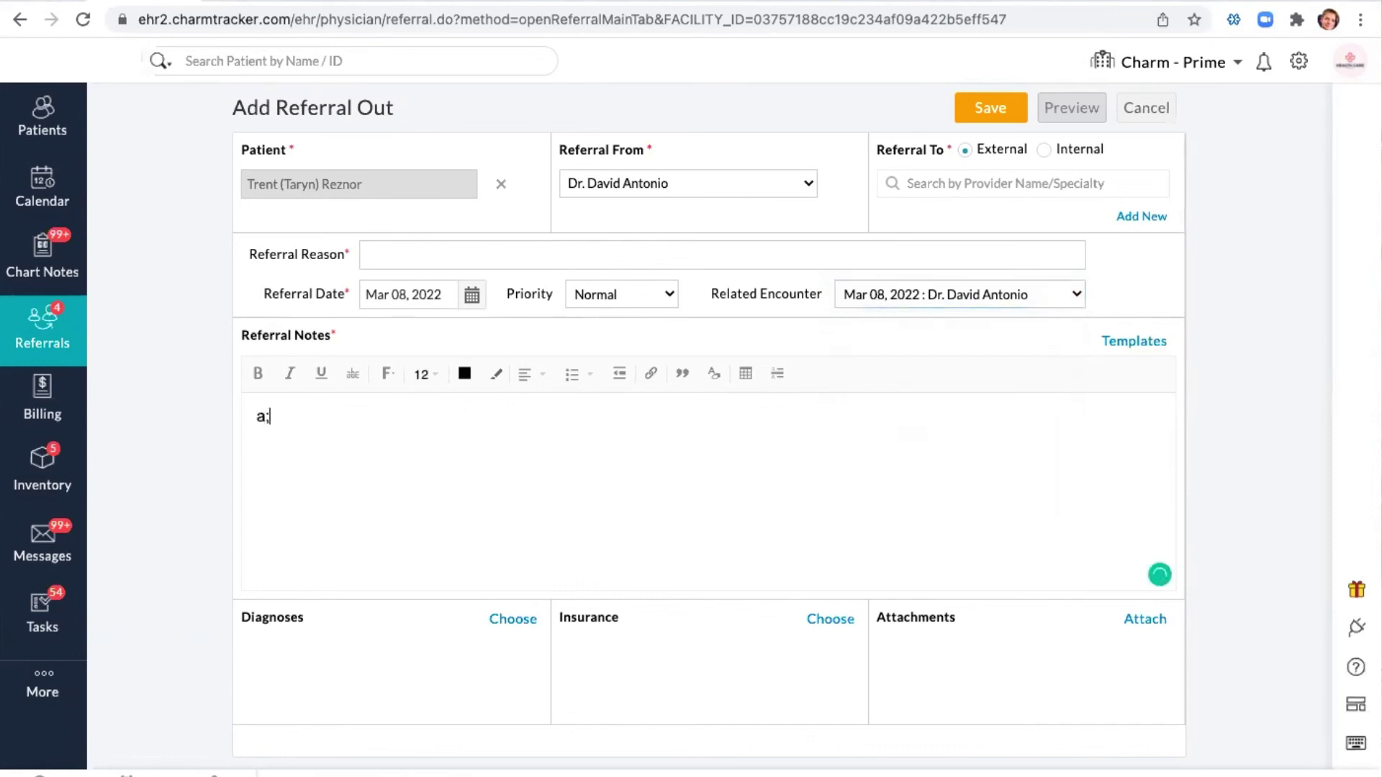
{"action": "type", "text": "dsfjafjadfjasfjadsfjasdfjasdfj"}
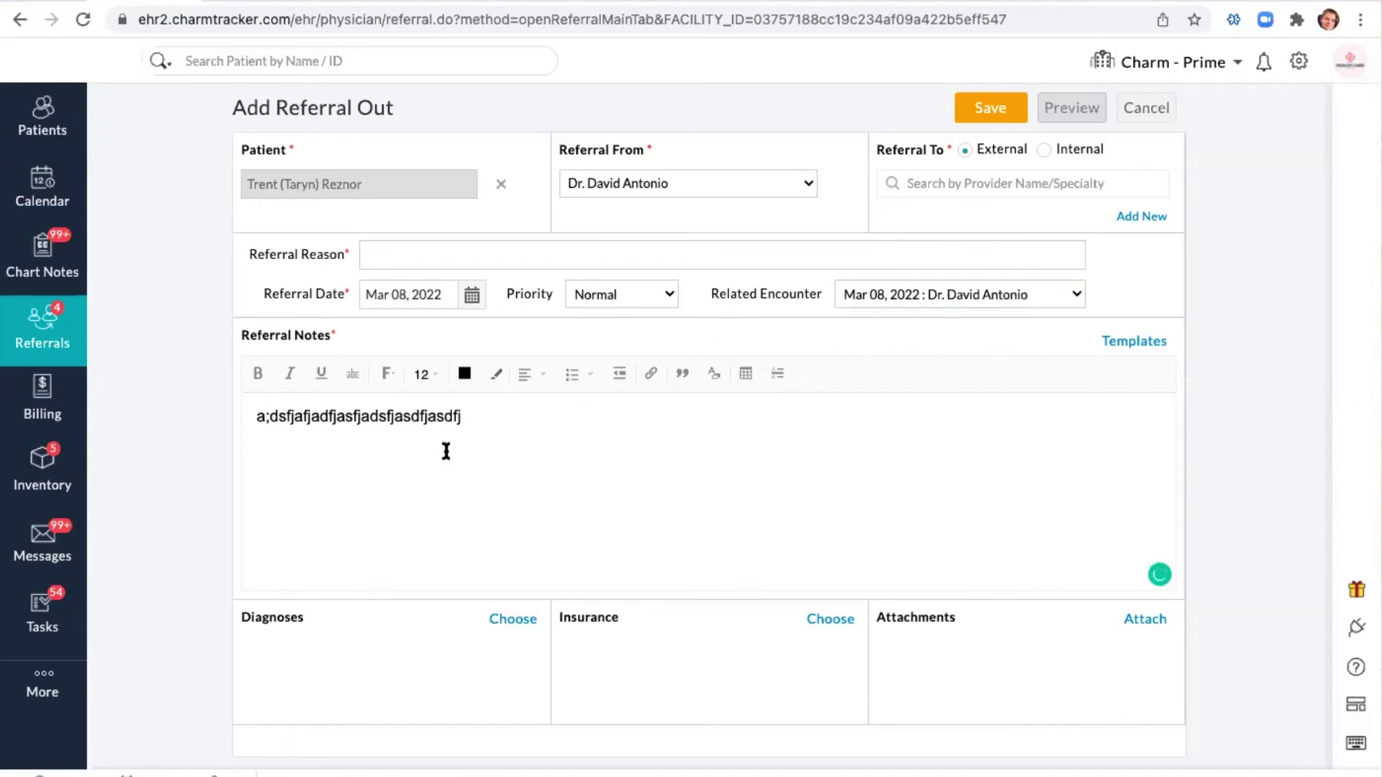
{"action": "key", "text": "ctrl+a"}
{"action": "key", "text": "BackSpace"}
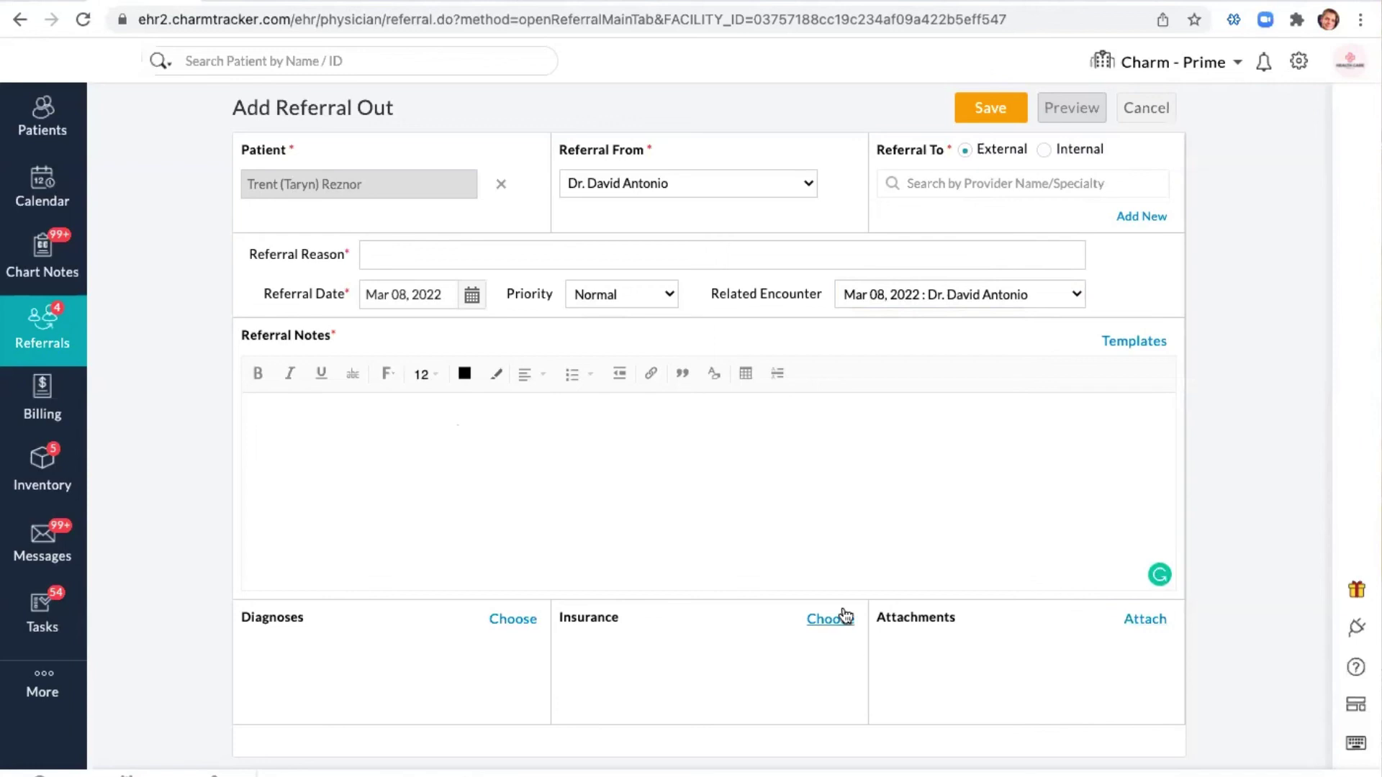
{"action": "scroll", "coordinate": [734, 545], "scroll_direction": "down", "scroll_amount": 1}
{"action": "scroll", "coordinate": [734, 546], "scroll_direction": "up", "scroll_amount": 1}
{"action": "left_click", "coordinate": [961, 294]}
{"action": "left_click", "coordinate": [1159, 295]}
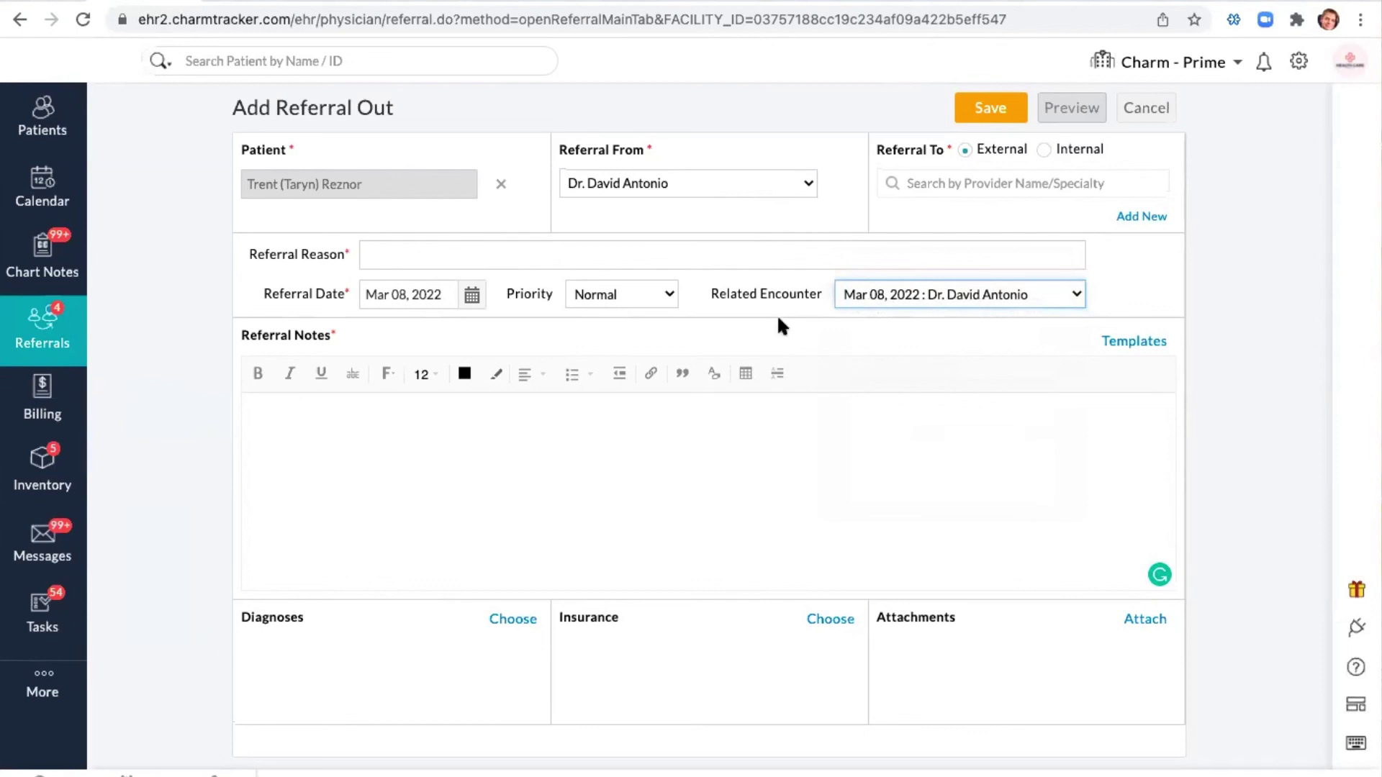
Fill the referral notes from the Therapist Request report template.
{"action": "left_click", "coordinate": [1146, 347]}
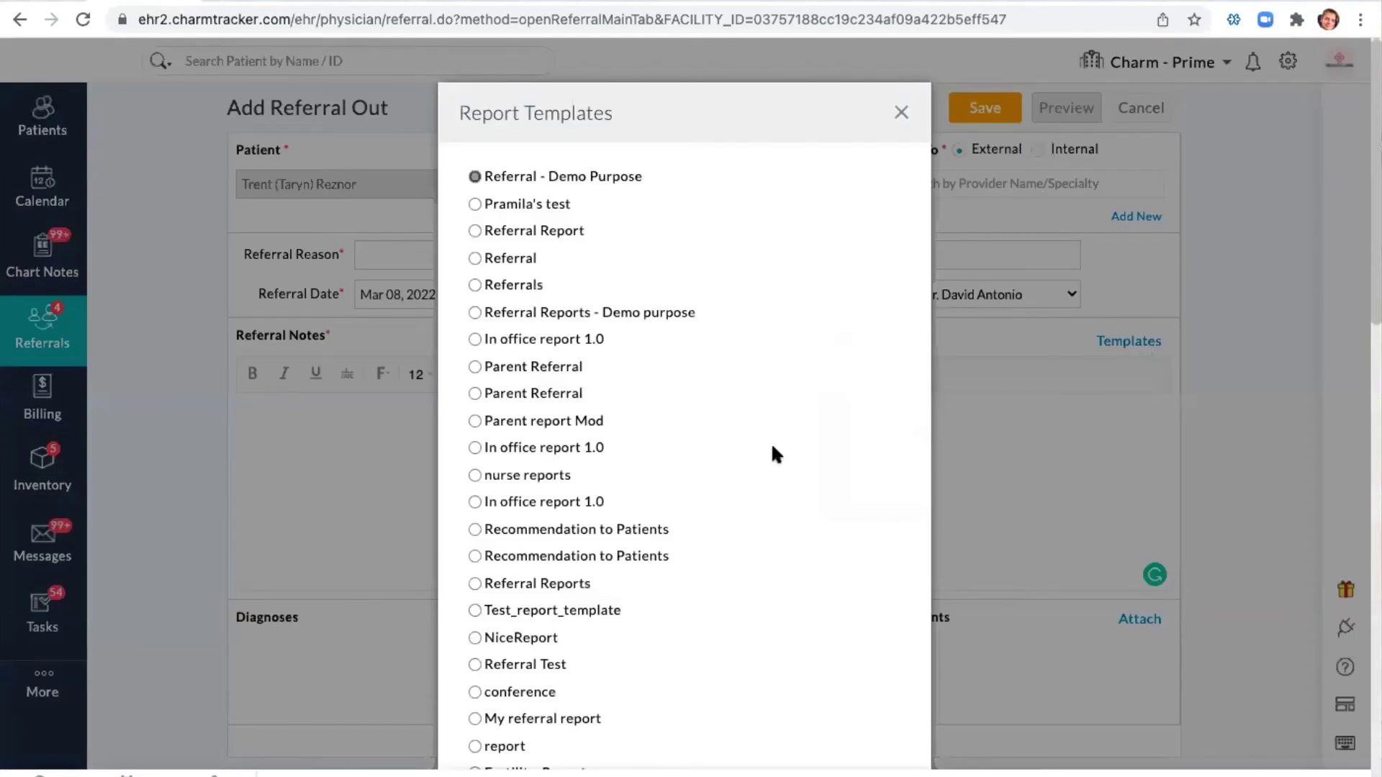
{"action": "scroll", "coordinate": [738, 495], "scroll_direction": "down", "scroll_amount": 8}
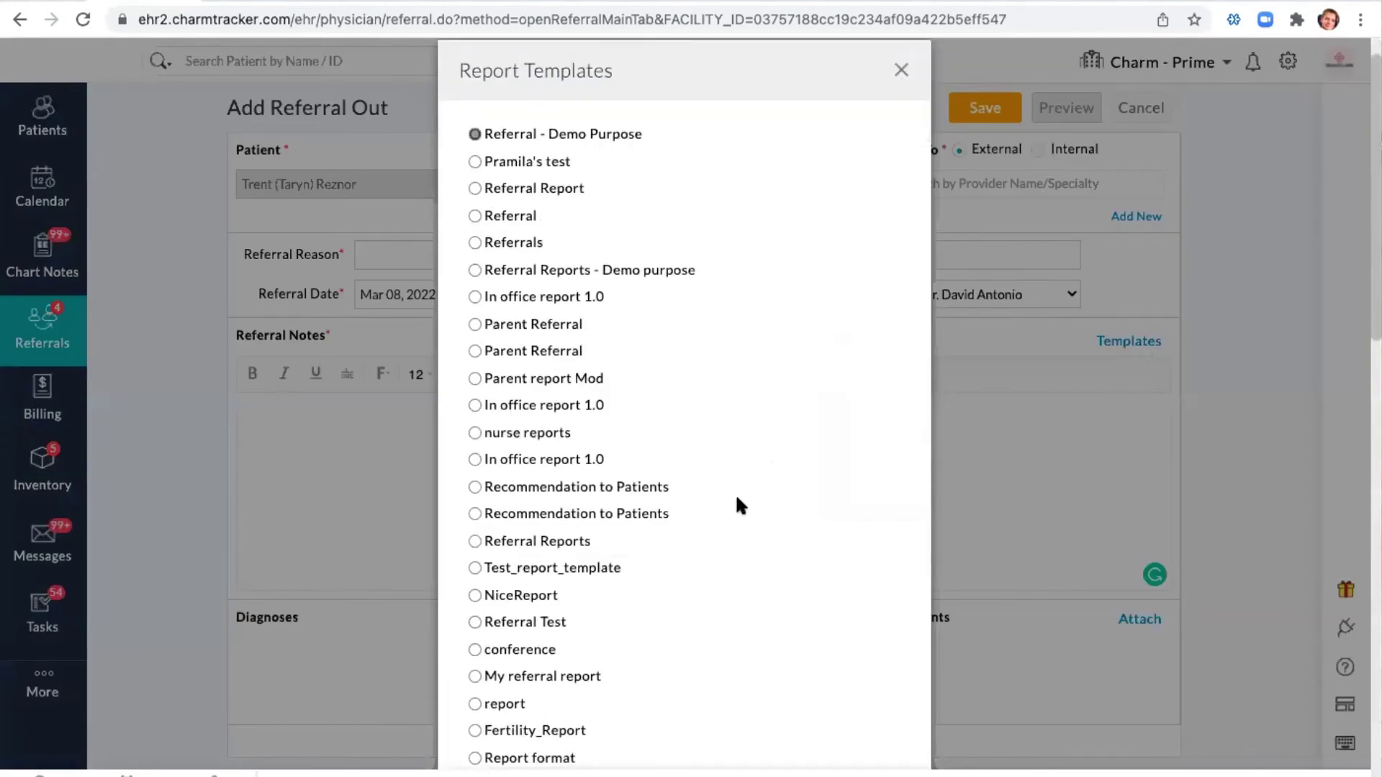
{"action": "scroll", "coordinate": [737, 494], "scroll_direction": "down", "scroll_amount": 9}
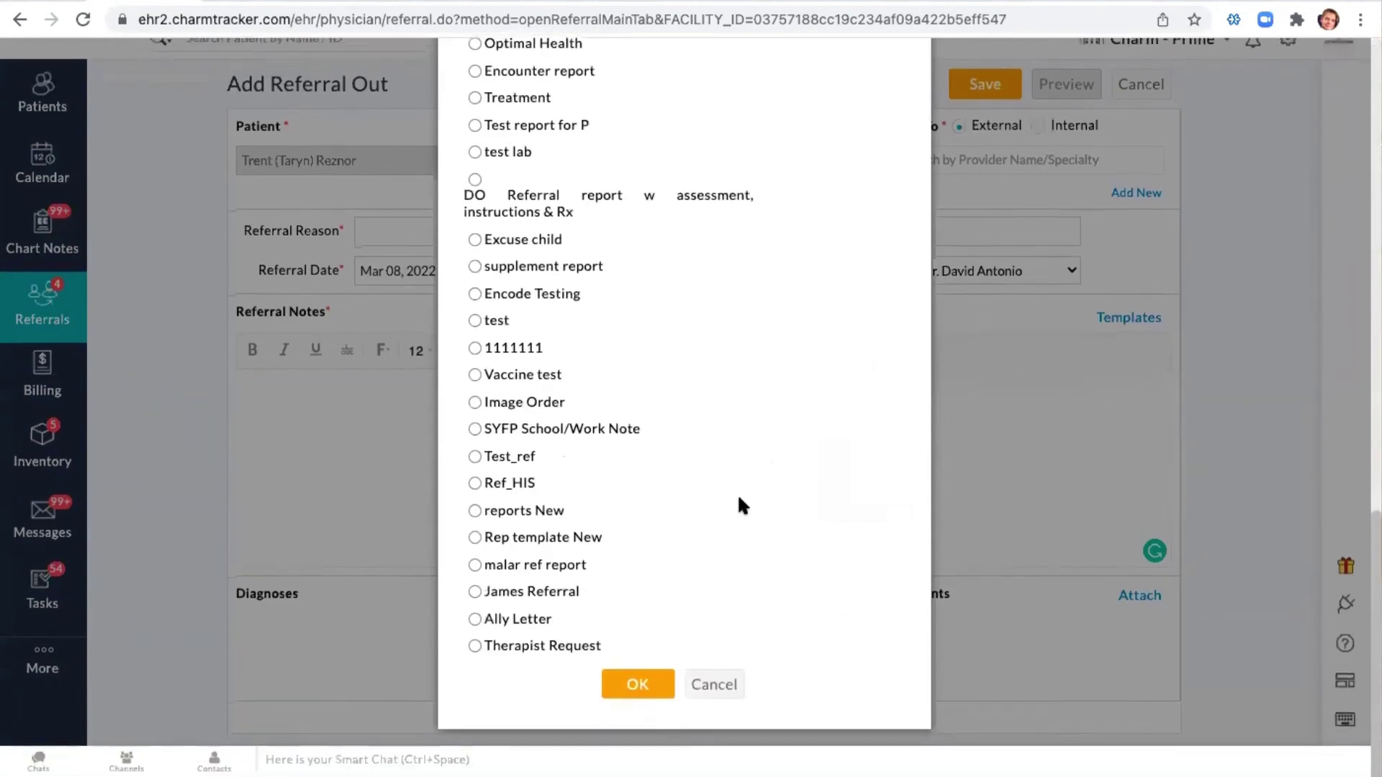
{"action": "left_click", "coordinate": [472, 668]}
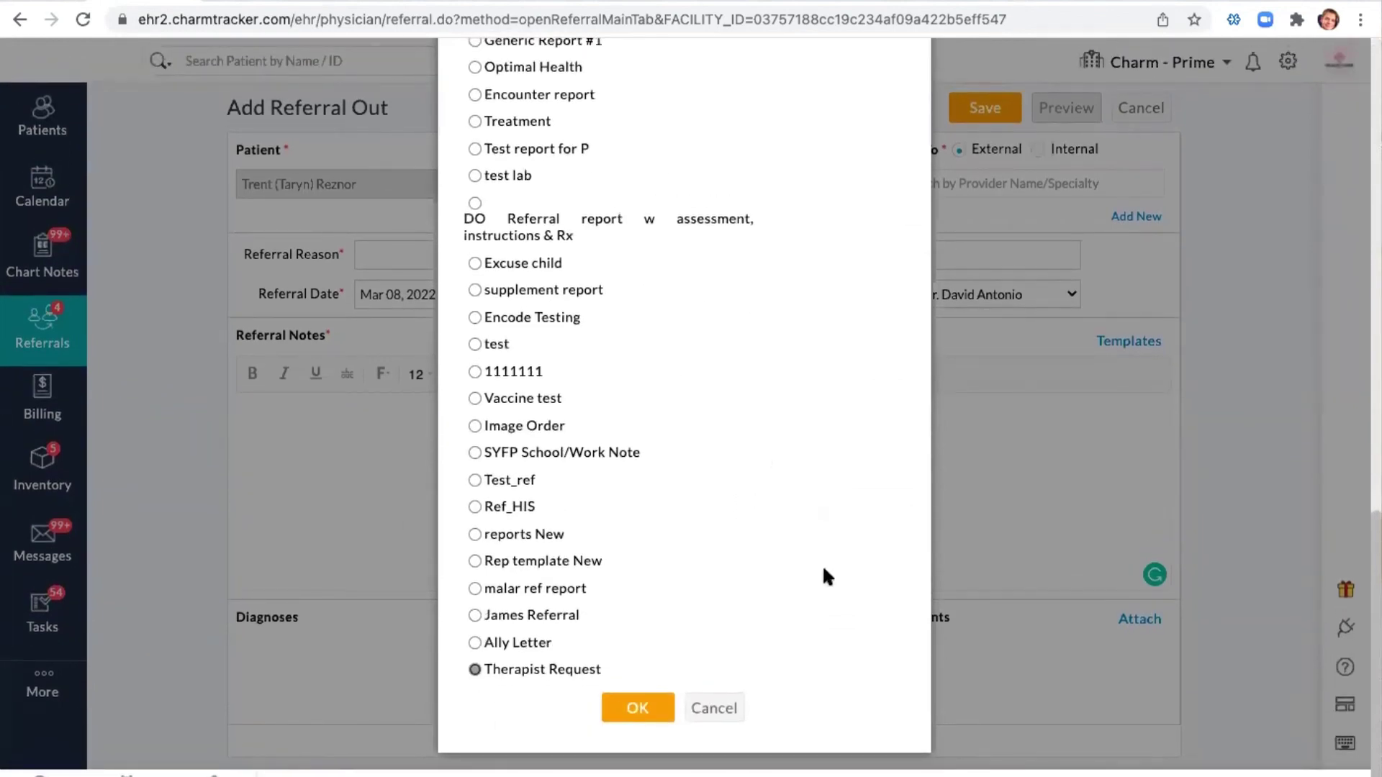
{"action": "left_click", "coordinate": [659, 712]}
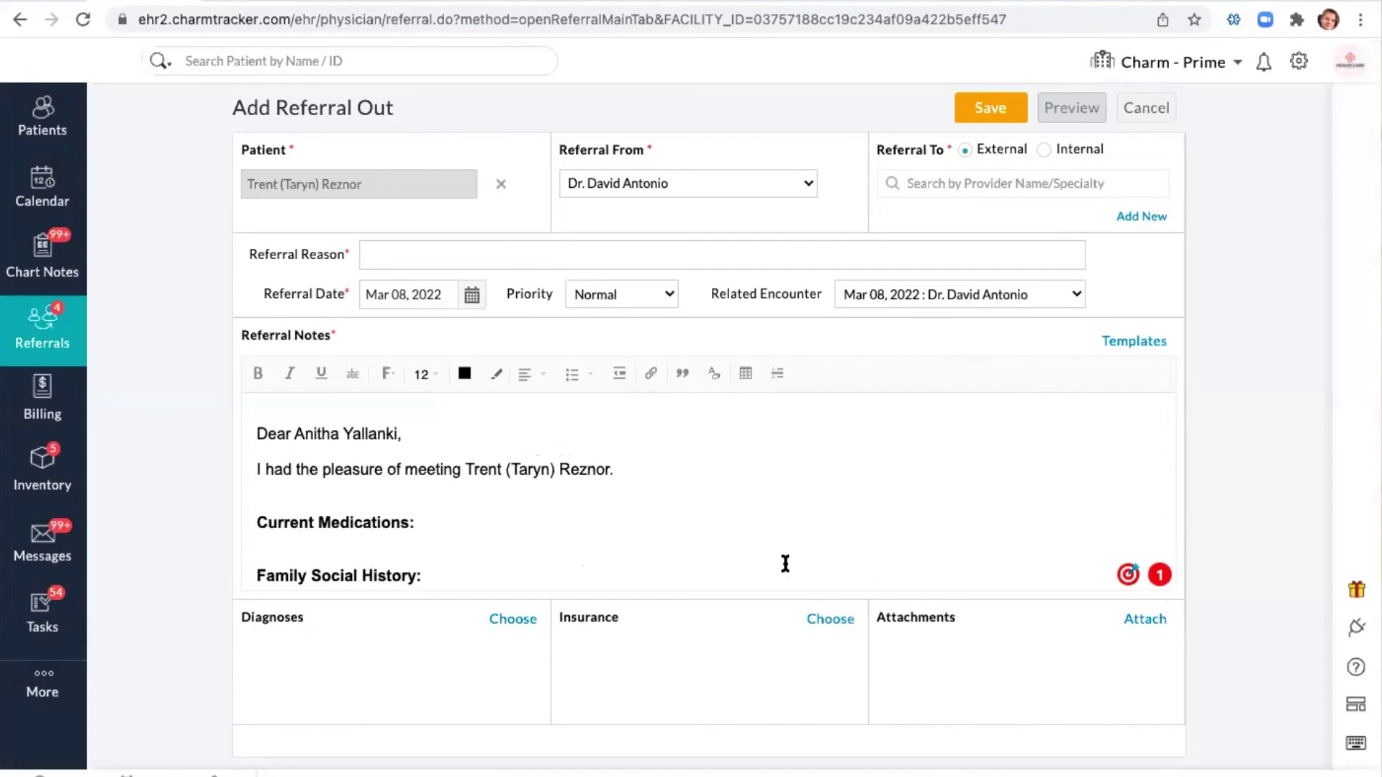
Examine the generated referral letter from the greeting through the history and patient follow-up information to the provider's signature and e-mail.
{"action": "scroll", "coordinate": [586, 508], "scroll_direction": "down", "scroll_amount": 5}
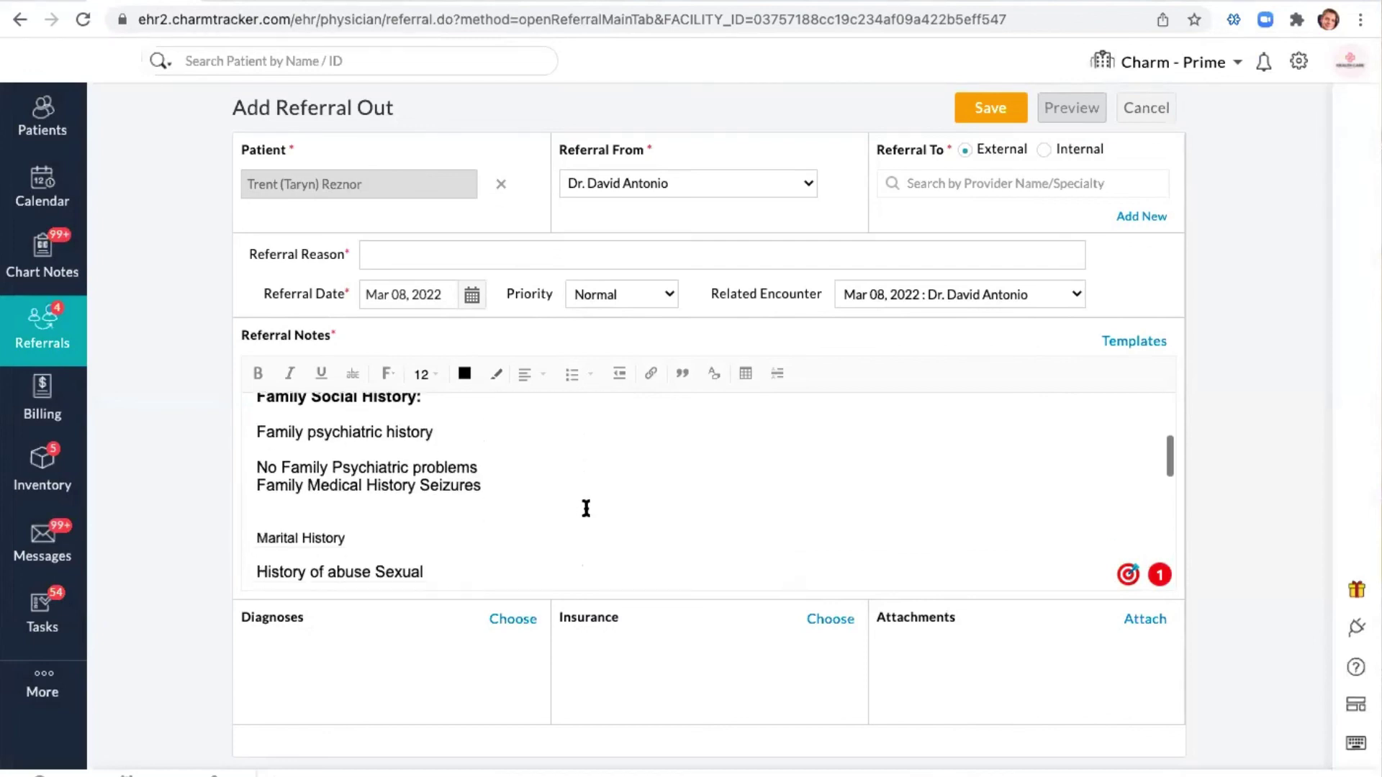
{"action": "scroll", "coordinate": [586, 509], "scroll_direction": "down", "scroll_amount": 3}
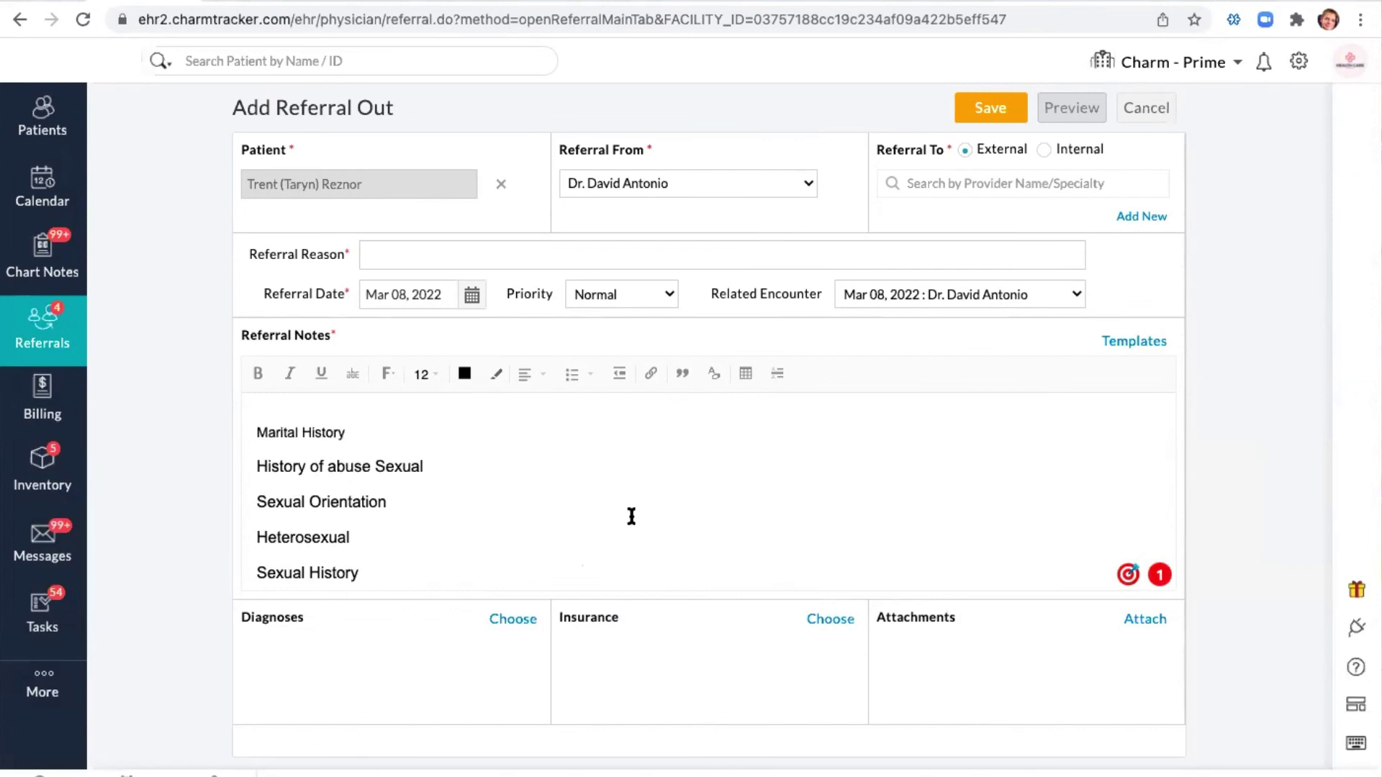
{"action": "scroll", "coordinate": [628, 516], "scroll_direction": "down", "scroll_amount": 3}
{"action": "scroll", "coordinate": [621, 518], "scroll_direction": "down", "scroll_amount": 5}
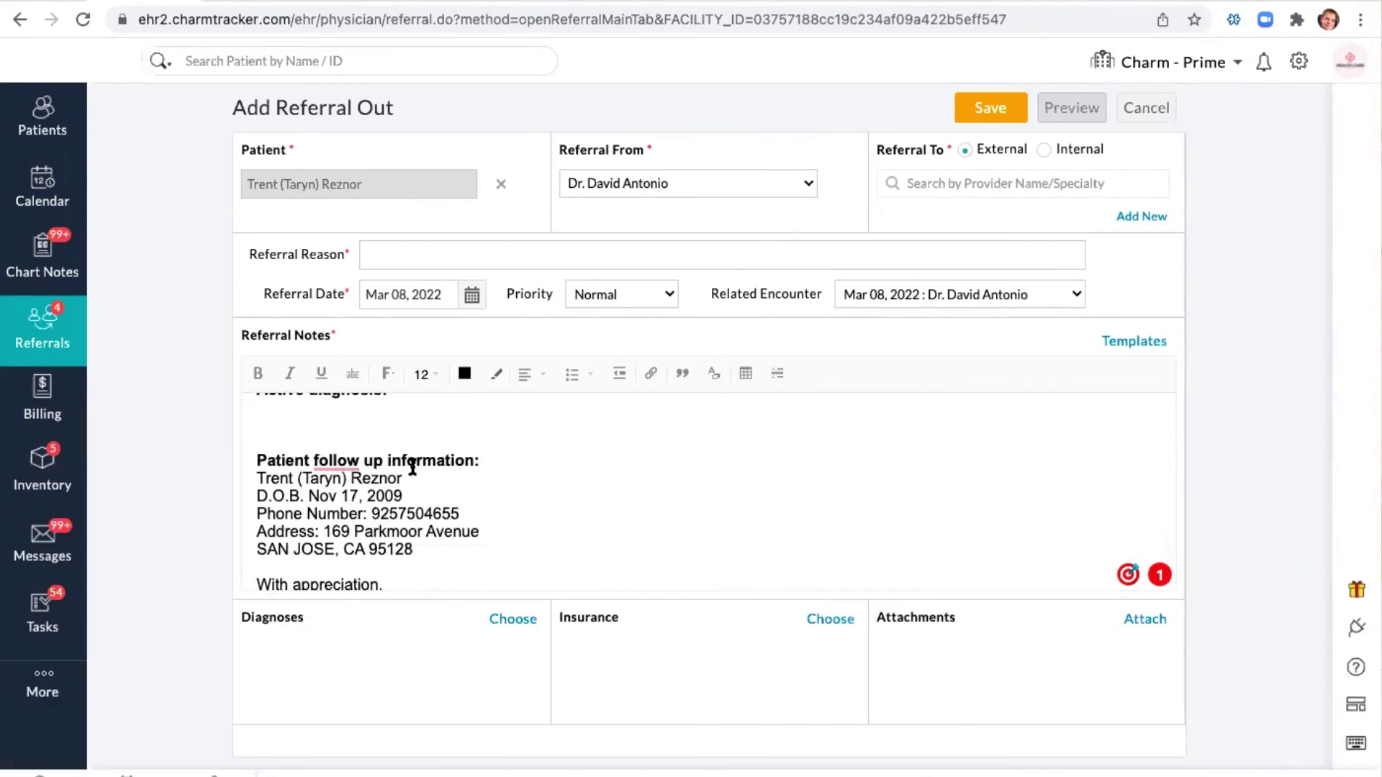
{"action": "scroll", "coordinate": [412, 467], "scroll_direction": "down", "scroll_amount": 2}
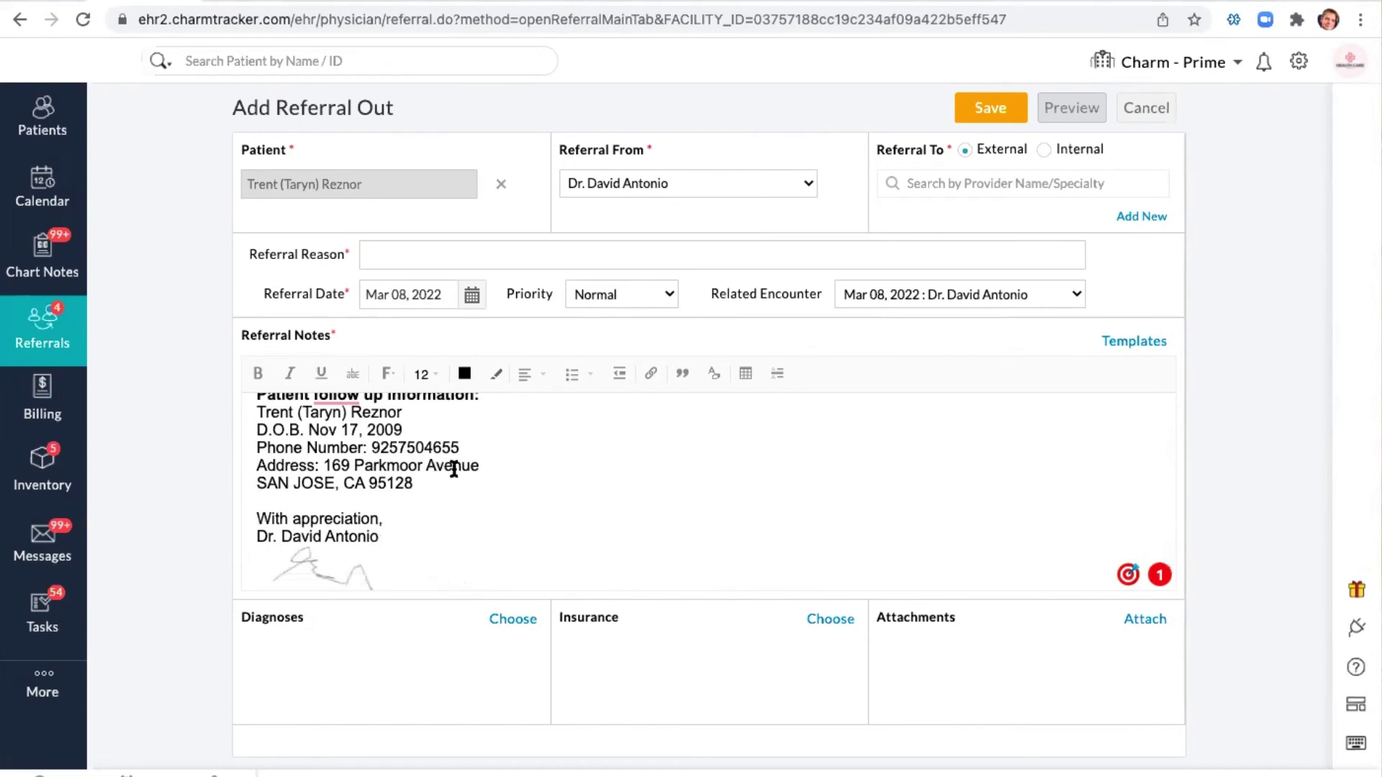
{"action": "scroll", "coordinate": [453, 469], "scroll_direction": "up", "scroll_amount": 1}
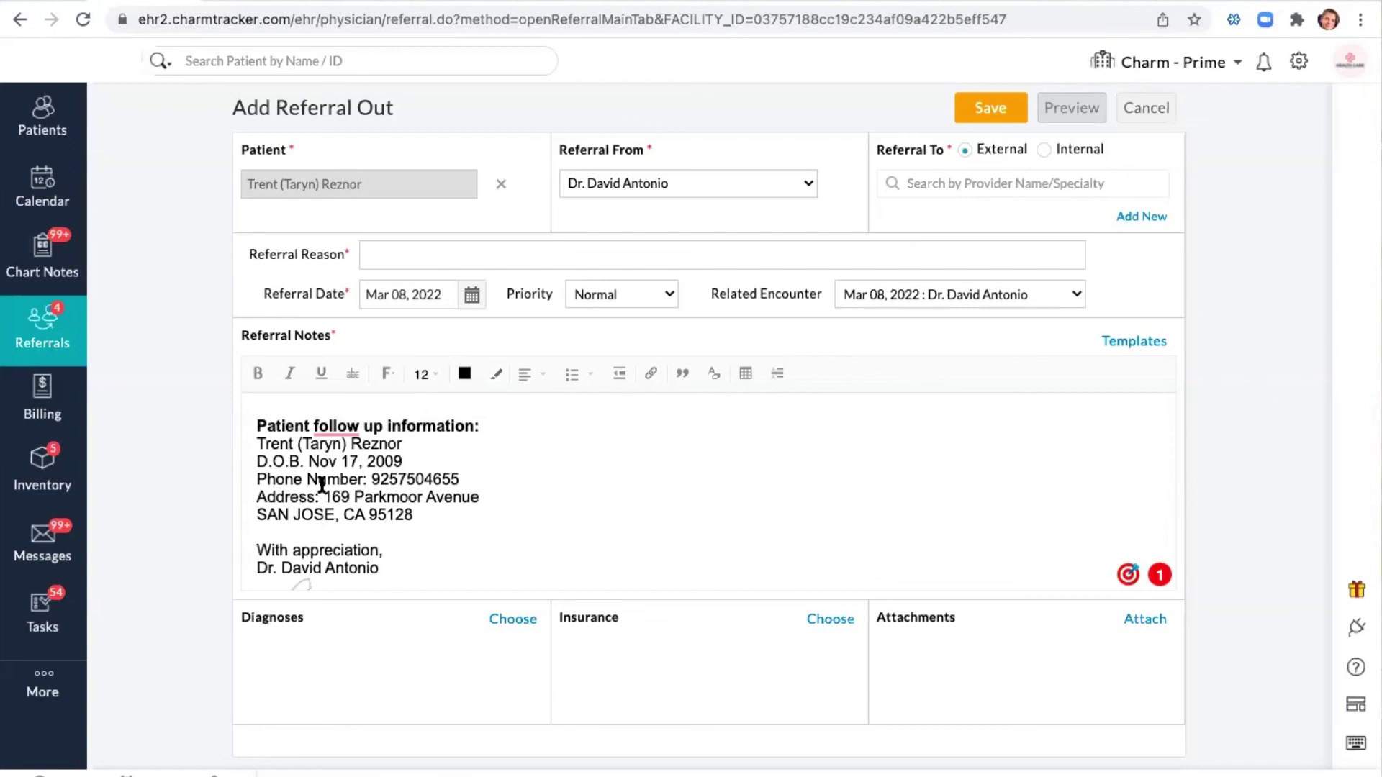
{"action": "scroll", "coordinate": [401, 534], "scroll_direction": "down", "scroll_amount": 2}
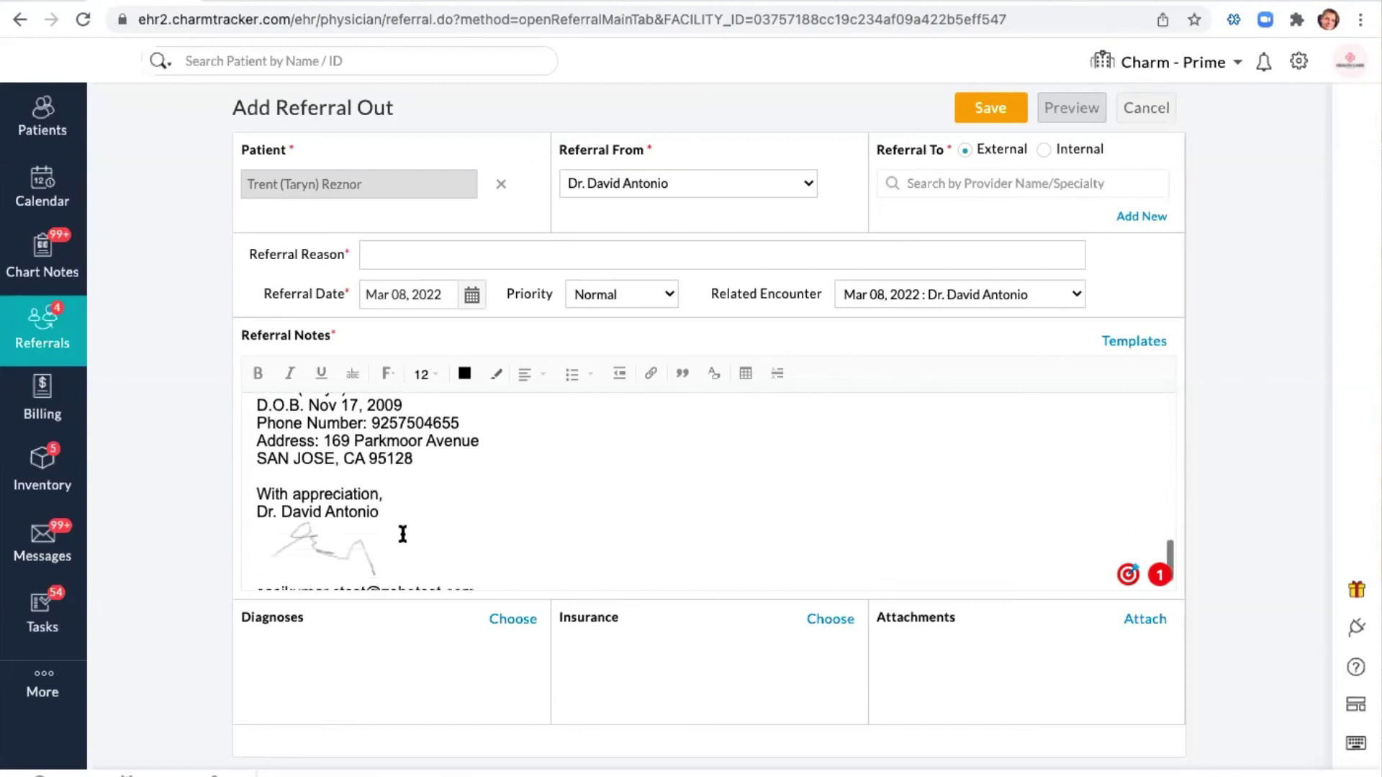
{"action": "scroll", "coordinate": [388, 501], "scroll_direction": "down", "scroll_amount": 1}
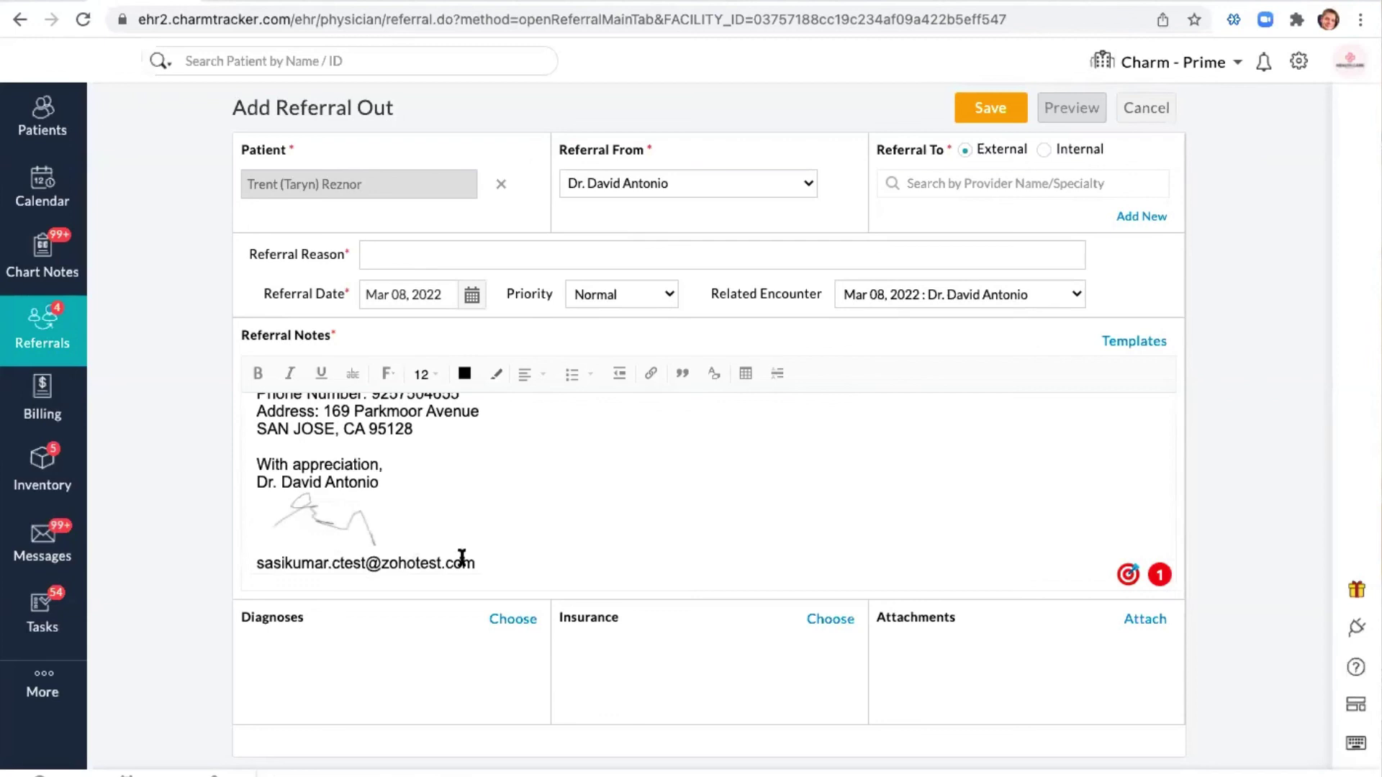
{"action": "scroll", "coordinate": [462, 558], "scroll_direction": "up", "scroll_amount": 15}
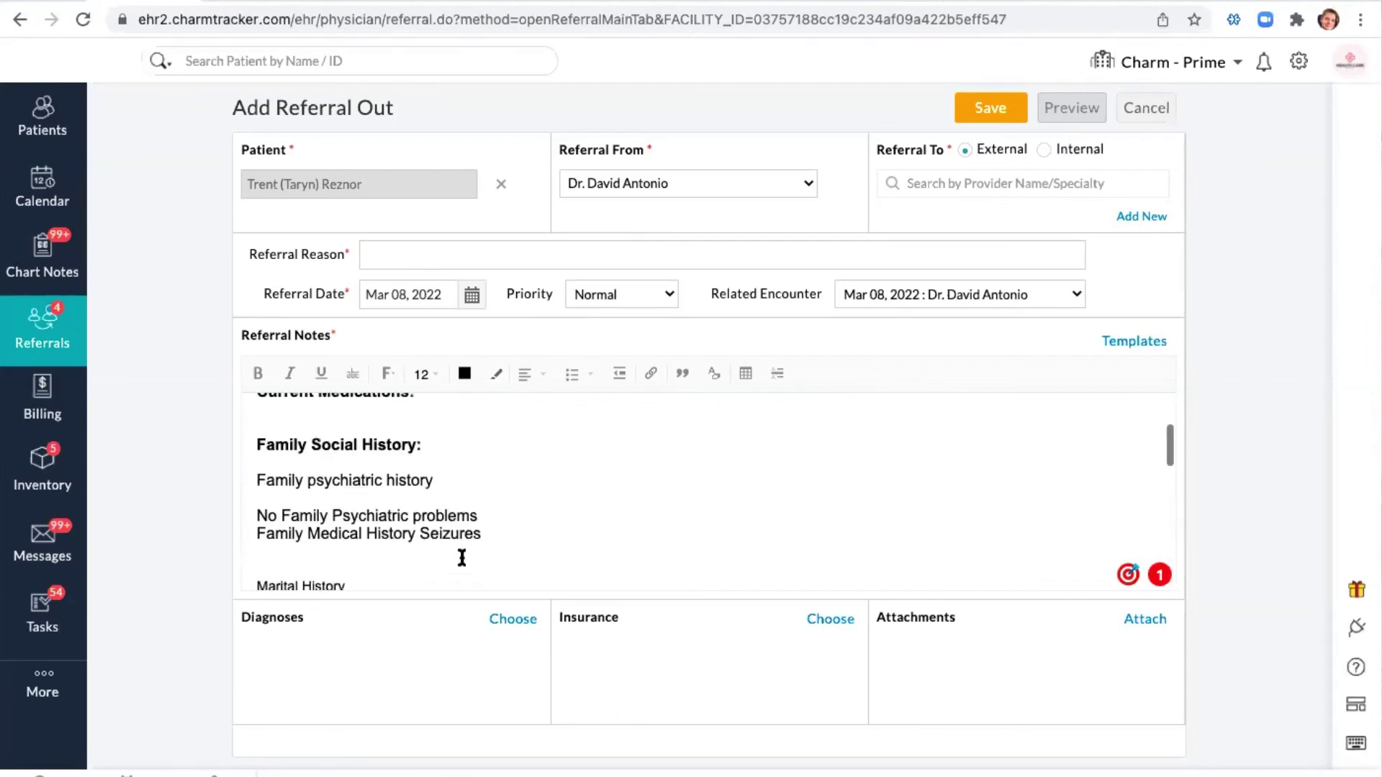
{"action": "scroll", "coordinate": [462, 557], "scroll_direction": "up", "scroll_amount": 3}
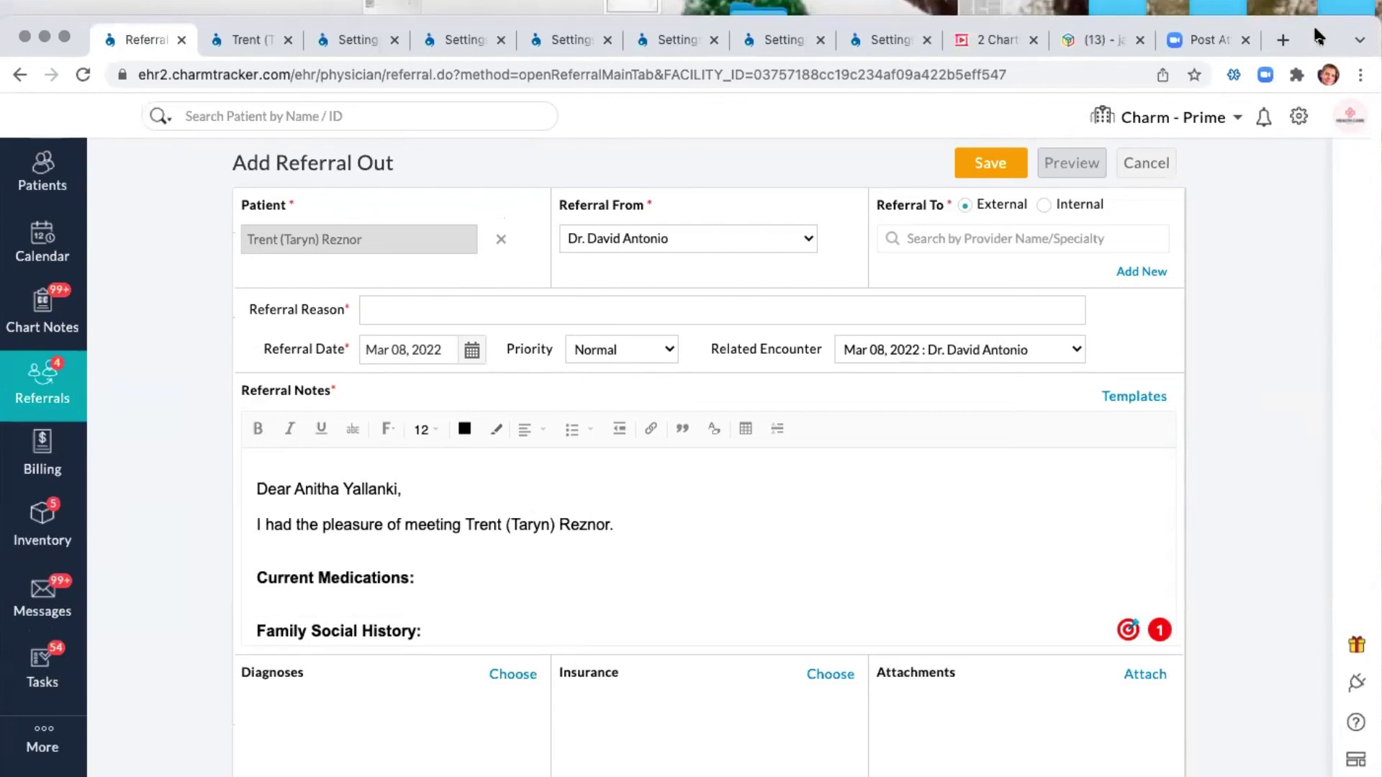
Switch to the practice settings and start a new personal template of the Reports type.
{"action": "key", "text": "super+3"}
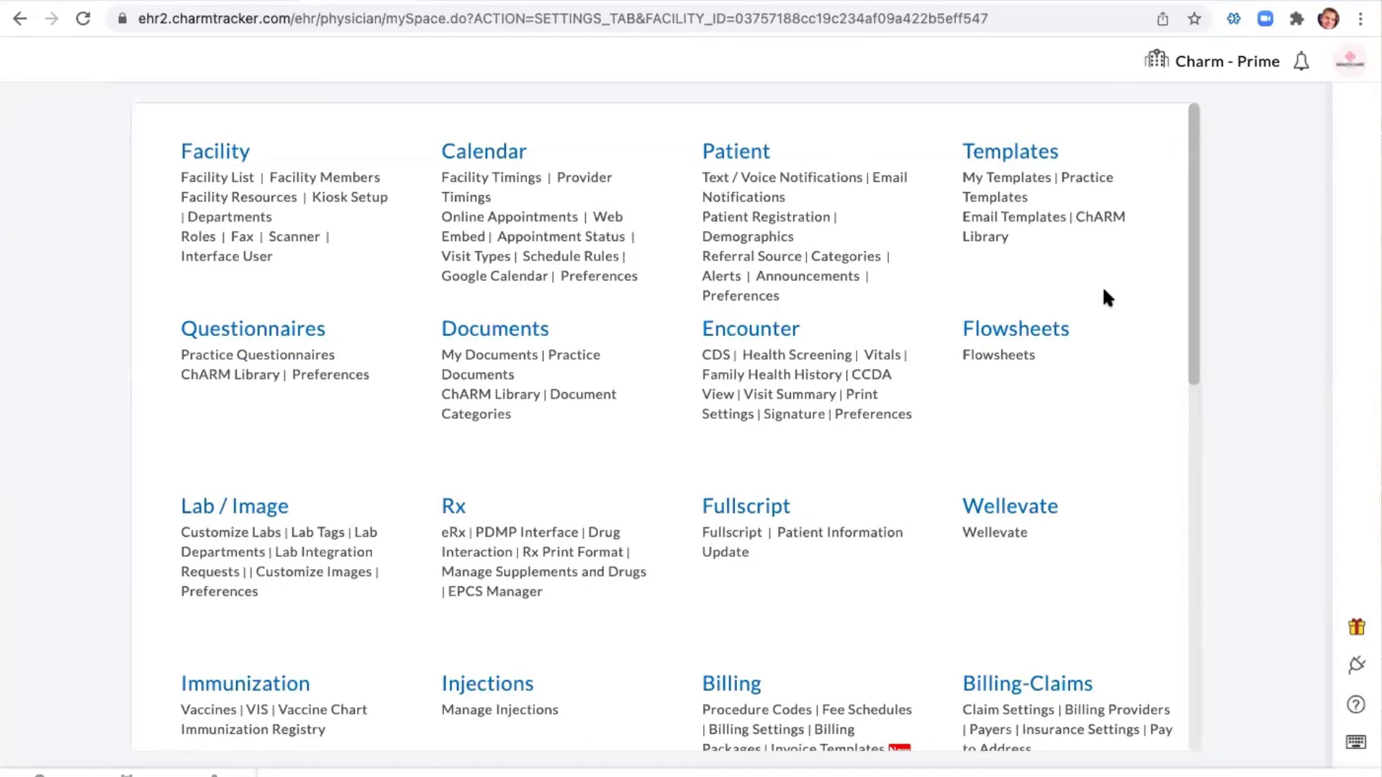
{"action": "left_click", "coordinate": [1026, 159]}
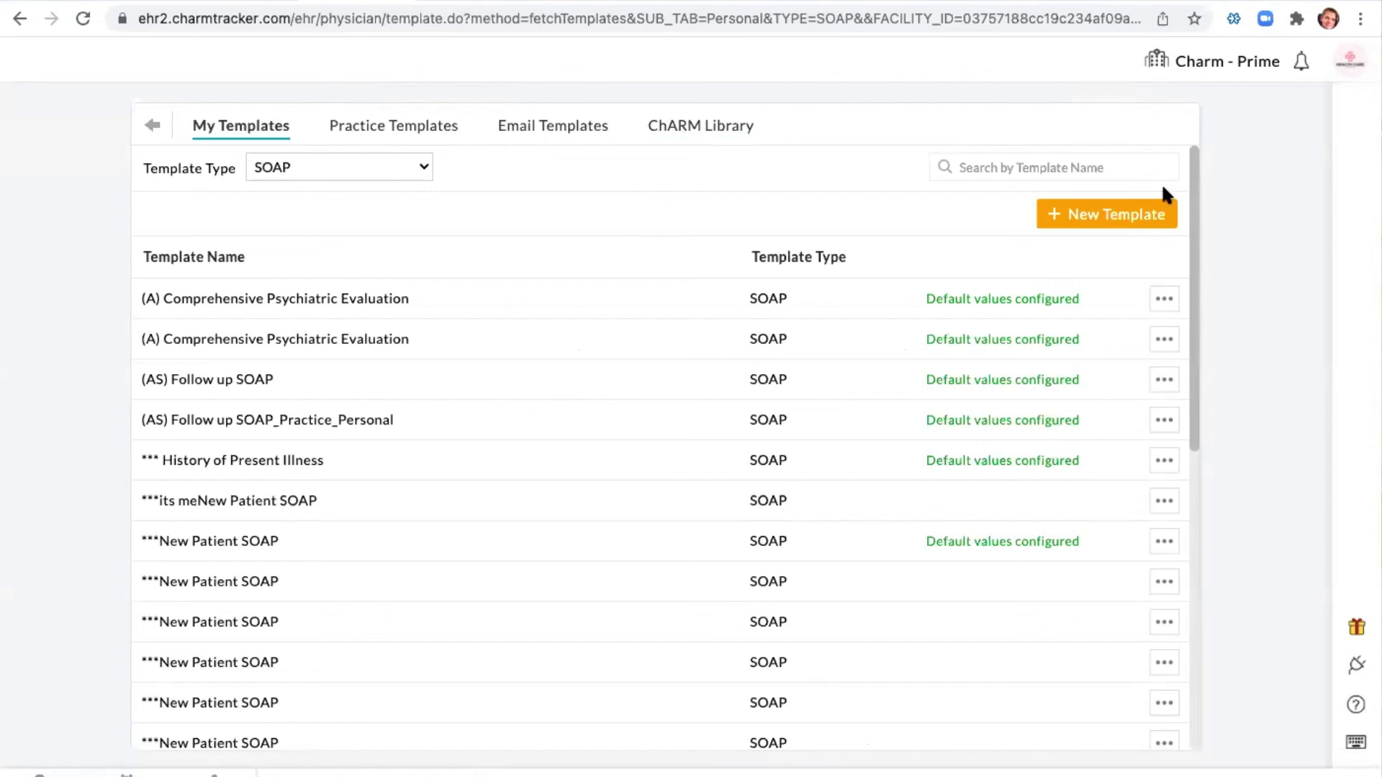
{"action": "left_click", "coordinate": [1137, 216]}
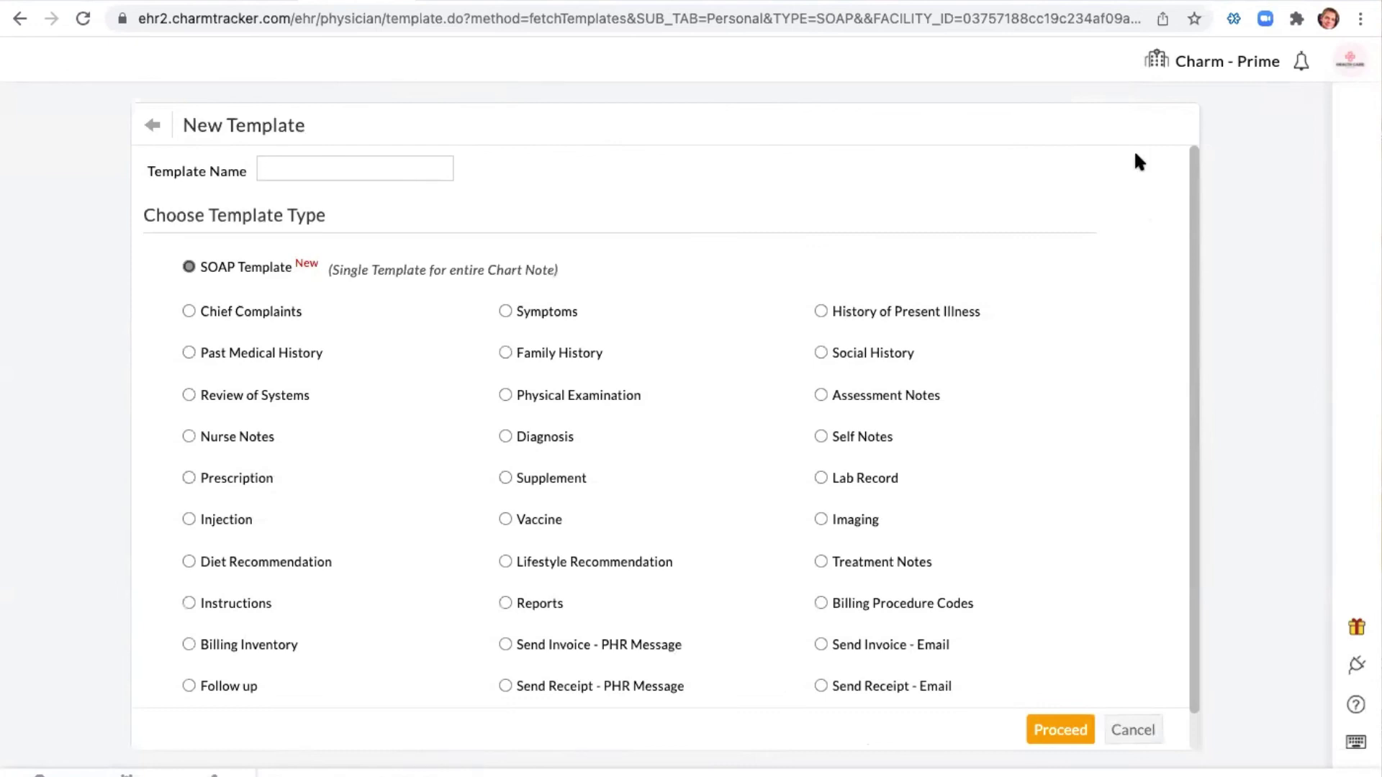
{"action": "scroll", "coordinate": [667, 385], "scroll_direction": "down", "scroll_amount": 1}
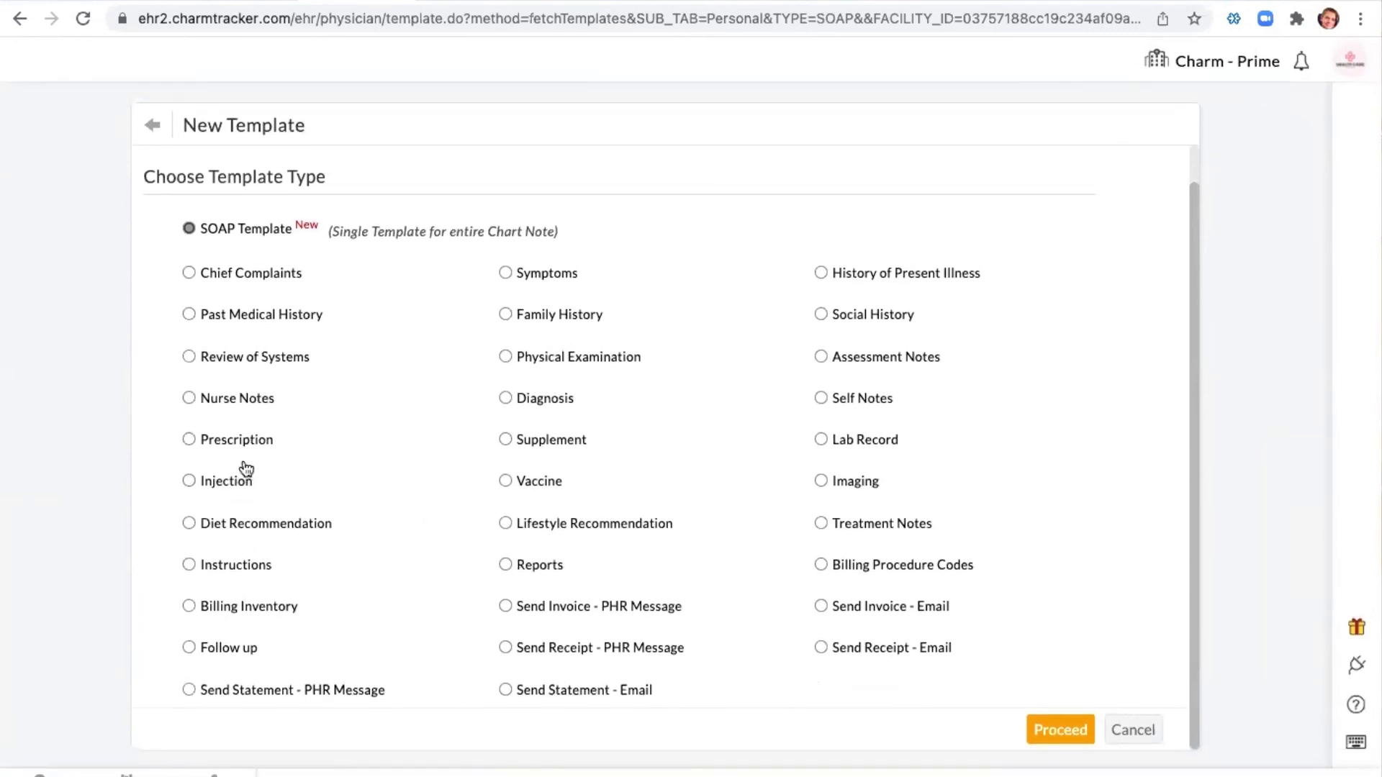
{"action": "left_click", "coordinate": [504, 568]}
{"action": "left_click", "coordinate": [1057, 731]}
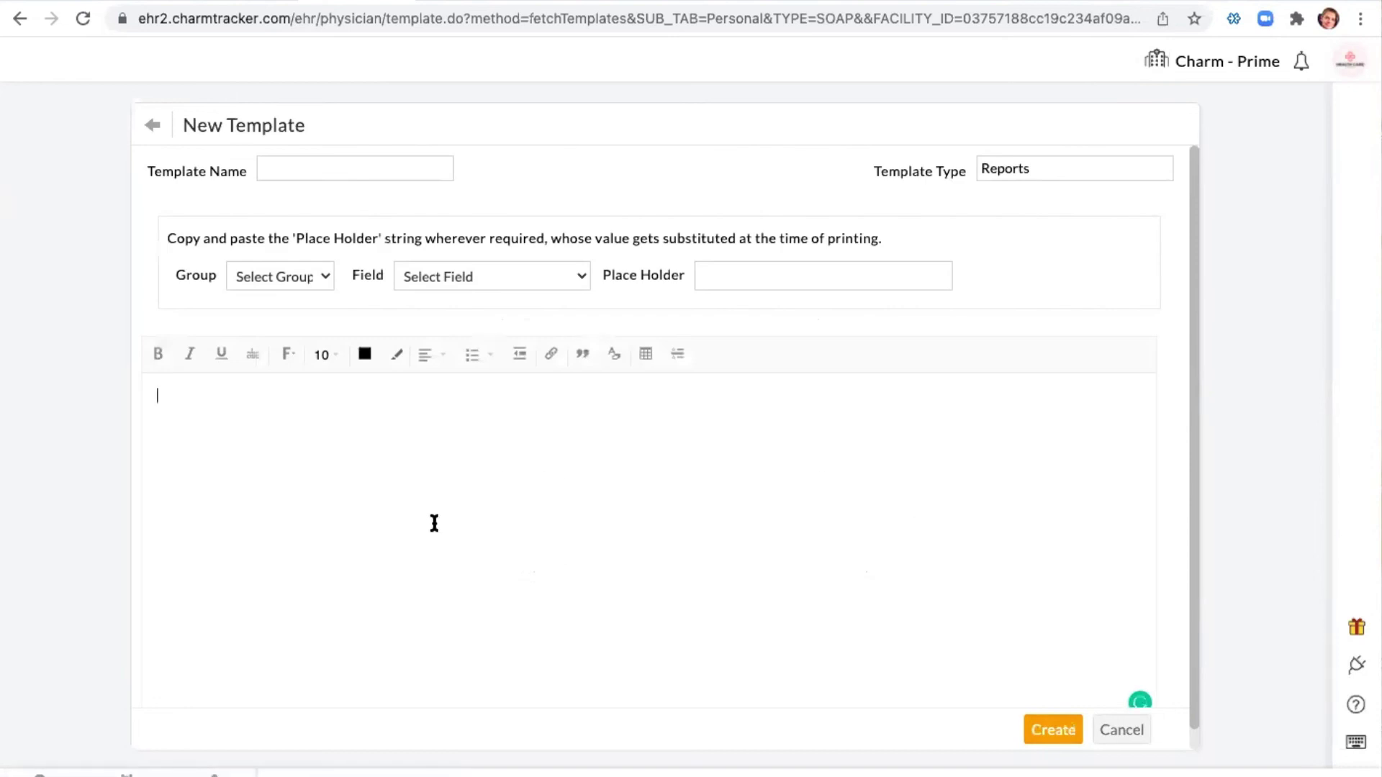
Name the template "test" and write the greeting "Dear ${RefProvider.Name}," using the referring provider's name placeholder.
{"action": "left_click", "coordinate": [349, 168]}
{"action": "type", "text": "test"}
{"action": "left_click", "coordinate": [183, 411]}
{"action": "type", "text": "Dear"}
{"action": "left_click", "coordinate": [296, 289]}
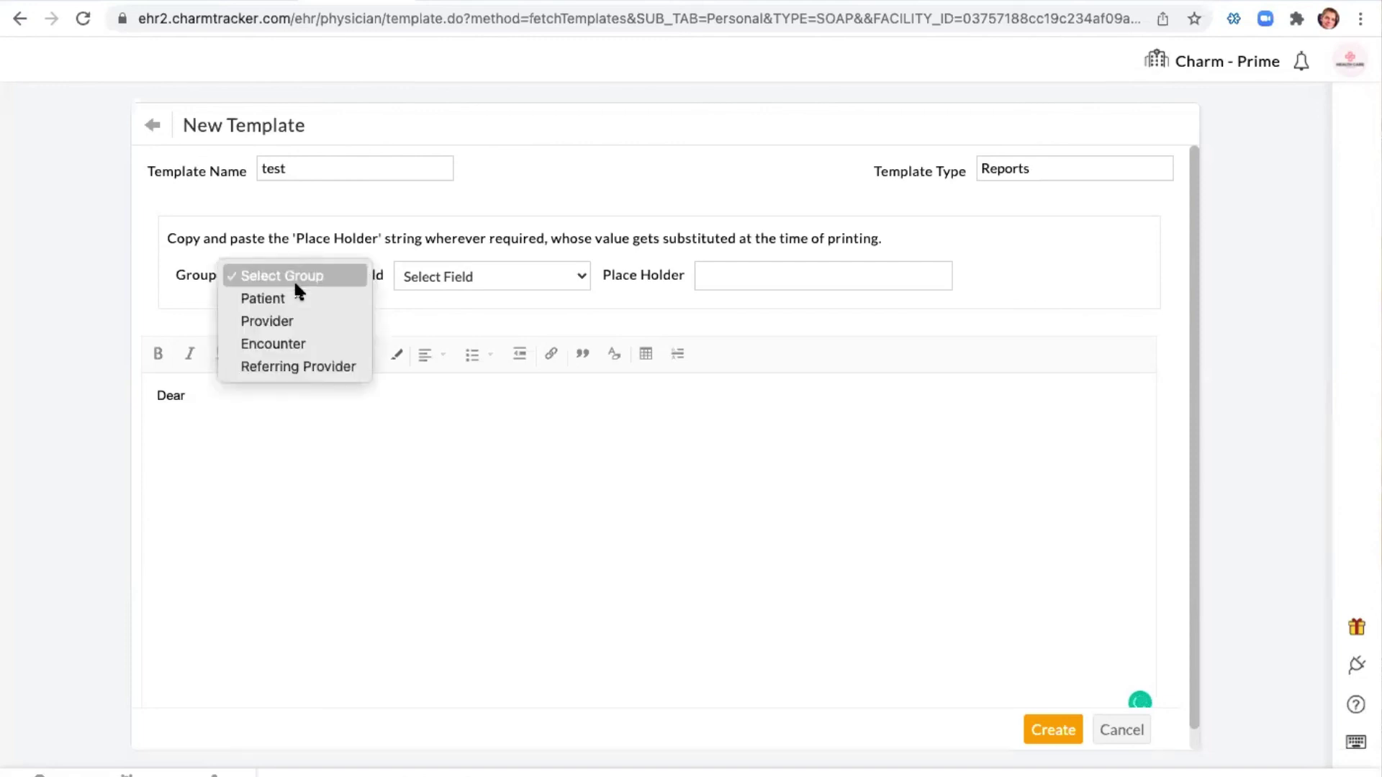
{"action": "left_click", "coordinate": [297, 366]}
{"action": "left_click", "coordinate": [477, 274]}
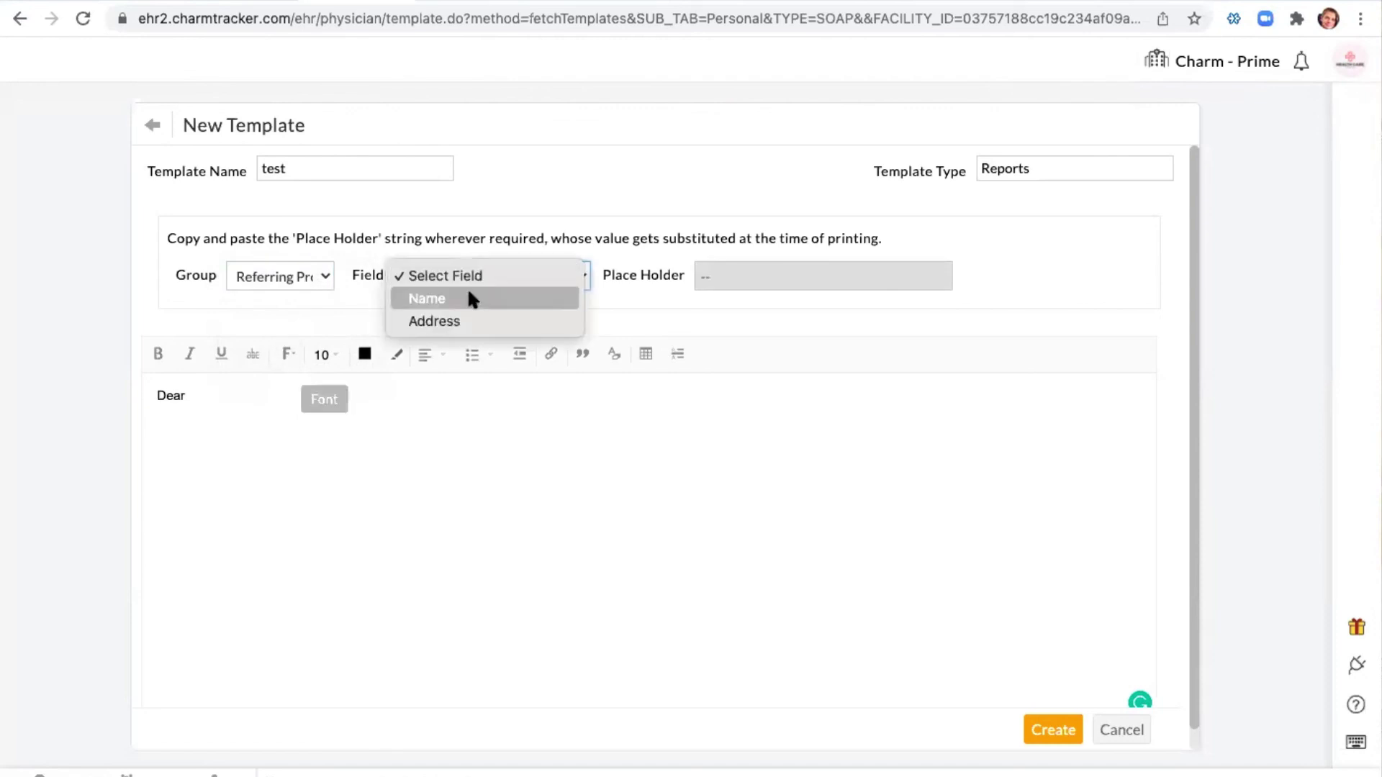
{"action": "left_click", "coordinate": [470, 299]}
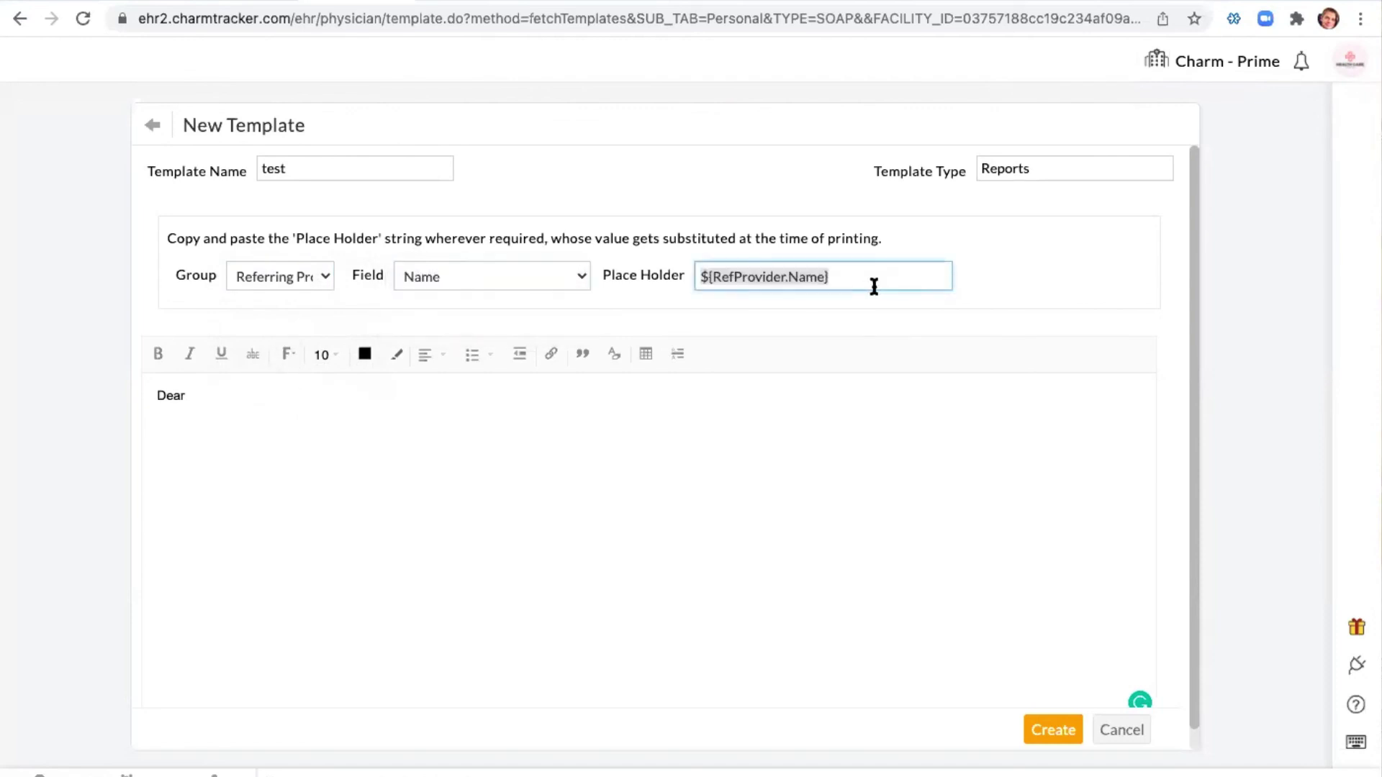
{"action": "left_click", "coordinate": [204, 396]}
{"action": "type", "text": "${RefProvider.Name}"}
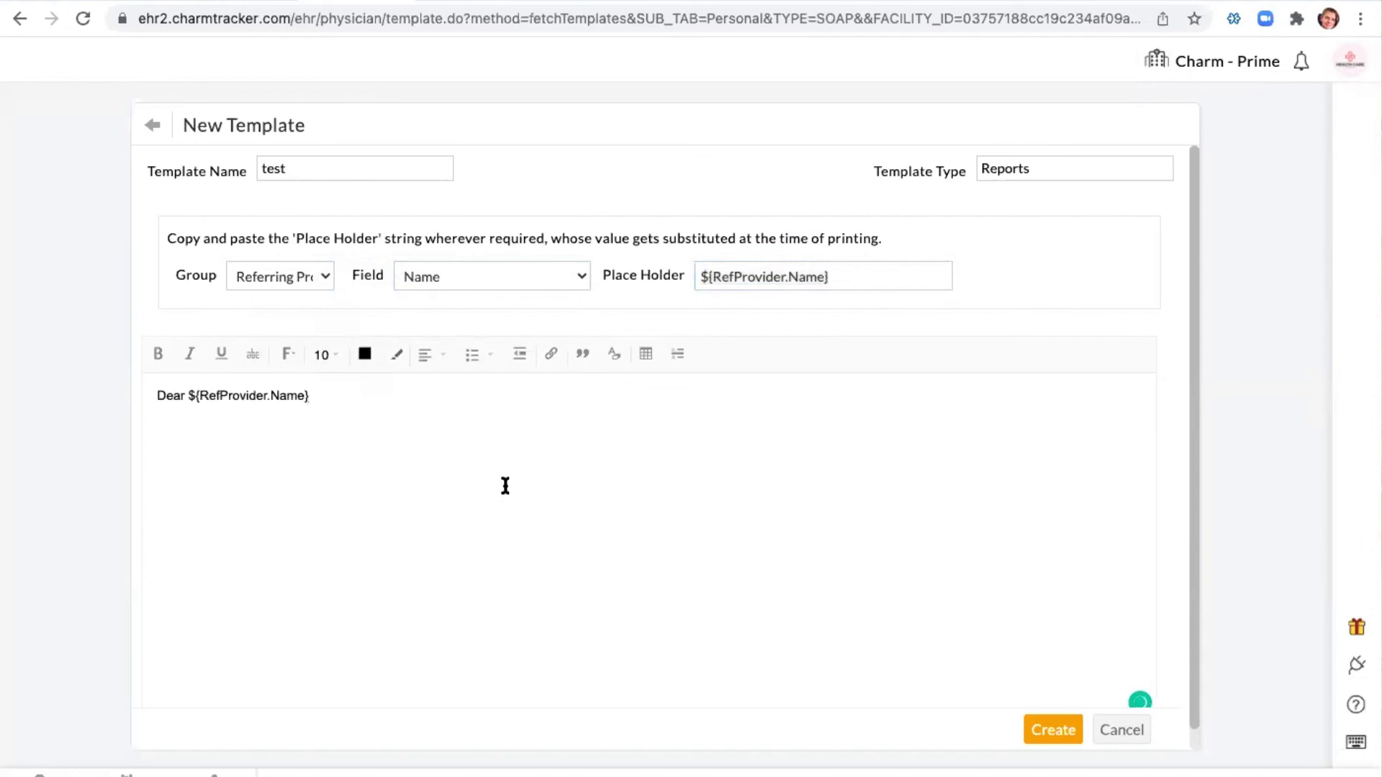
{"action": "type", "text": ","}
Start the letter's opening sentence below the greeting with "I had the pleasure of seeing".
{"action": "key", "text": "Return"}
{"action": "key", "text": "Return"}
{"action": "type", "text": "I had the pleae"}
{"action": "key", "text": "BackSpace"}
{"action": "type", "text": "sure of seeing"}
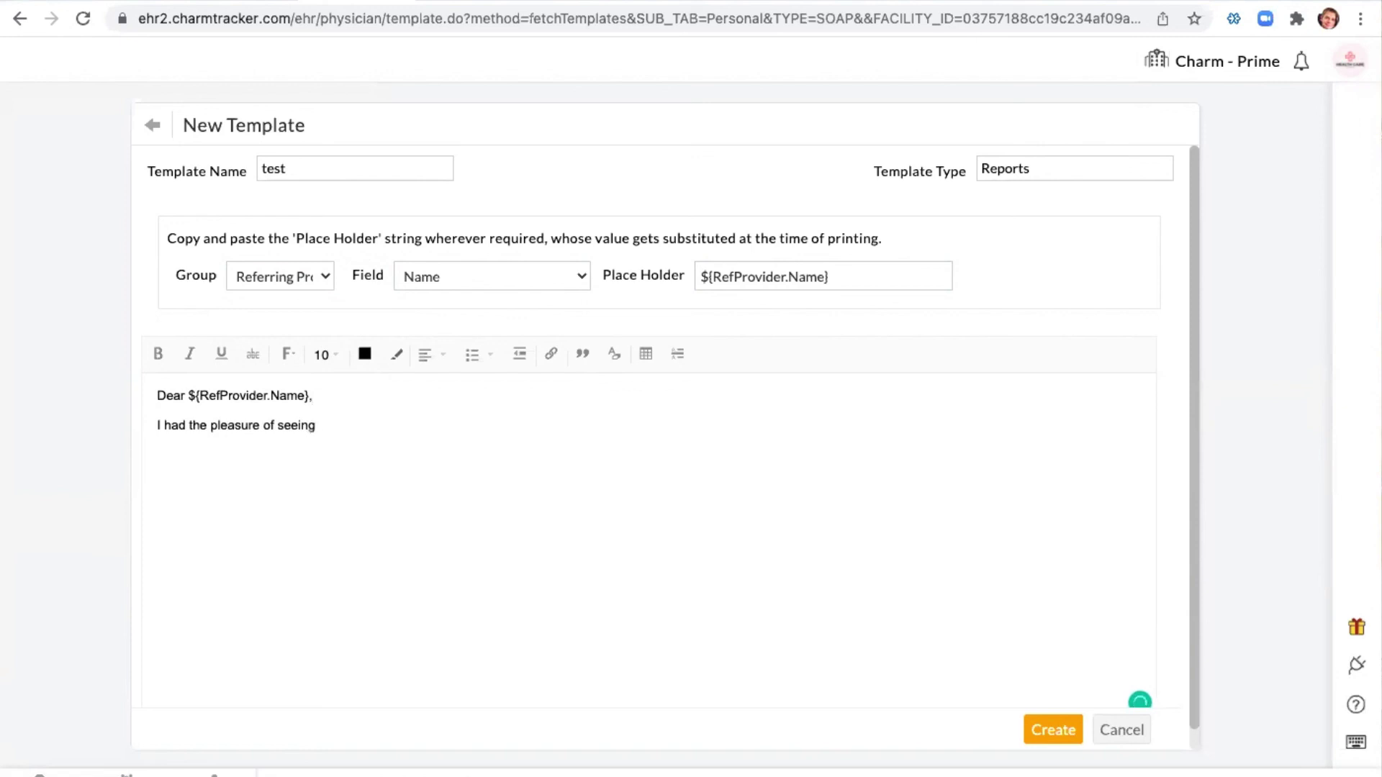
Complete the opening sentence with the patient name placeholder ${Patient.Name} and a period, leaving a blank line below.
{"action": "left_click", "coordinate": [271, 278]}
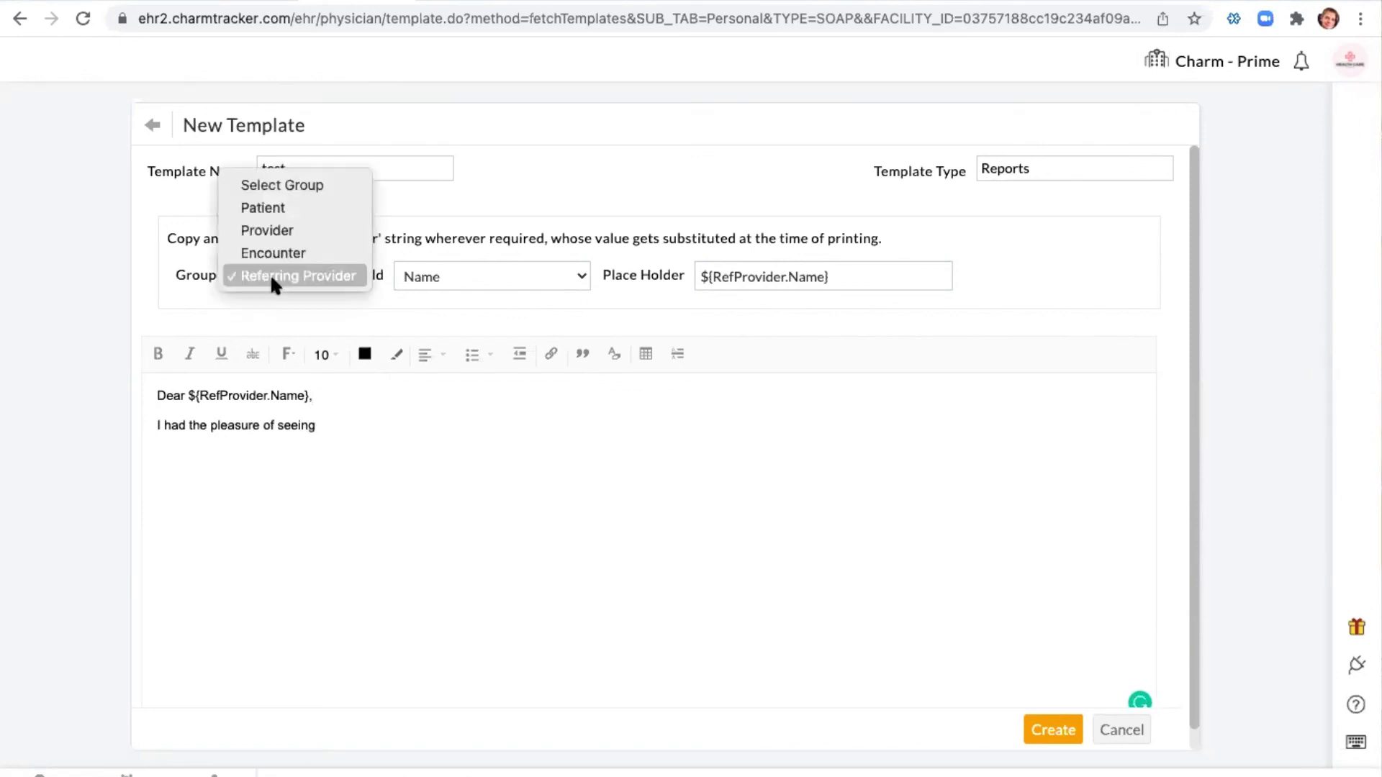
{"action": "left_click", "coordinate": [273, 207]}
{"action": "left_click", "coordinate": [480, 286]}
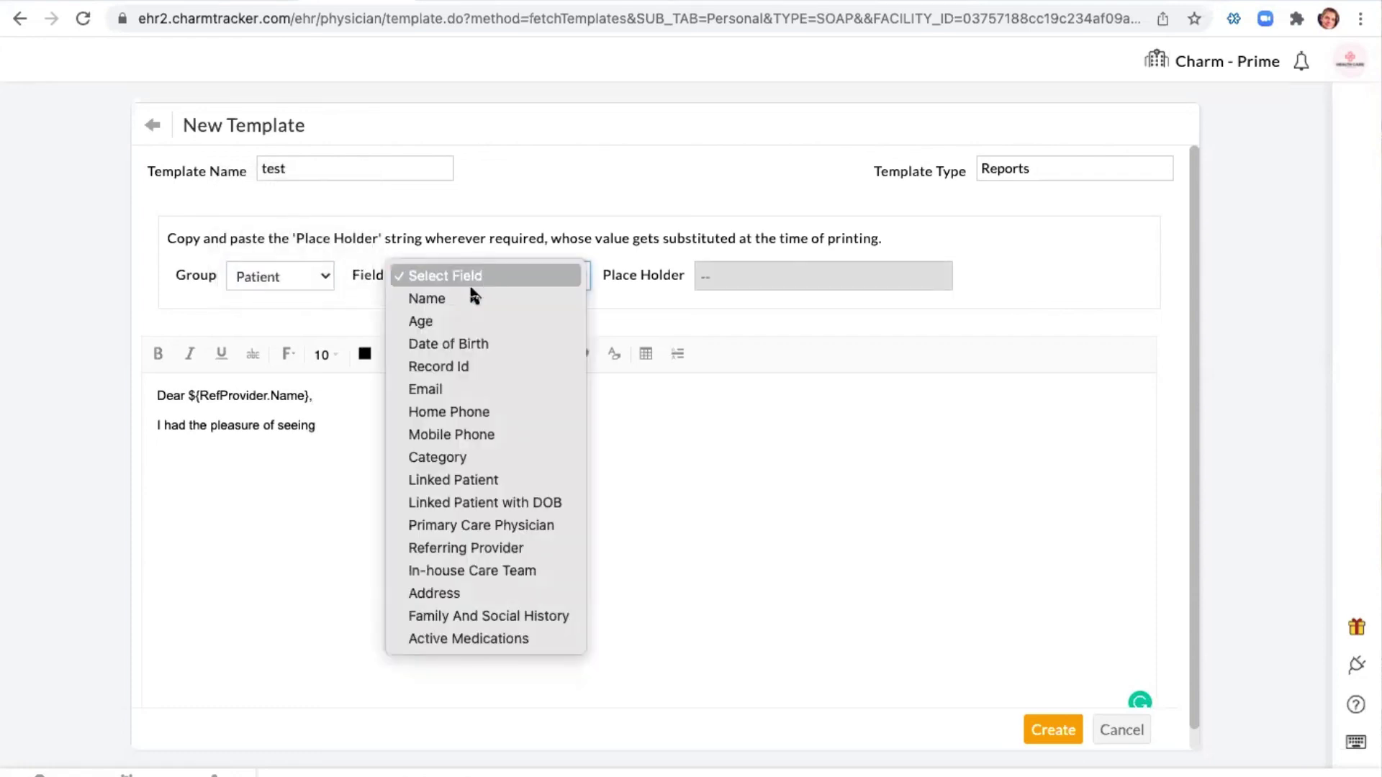
{"action": "left_click", "coordinate": [469, 301]}
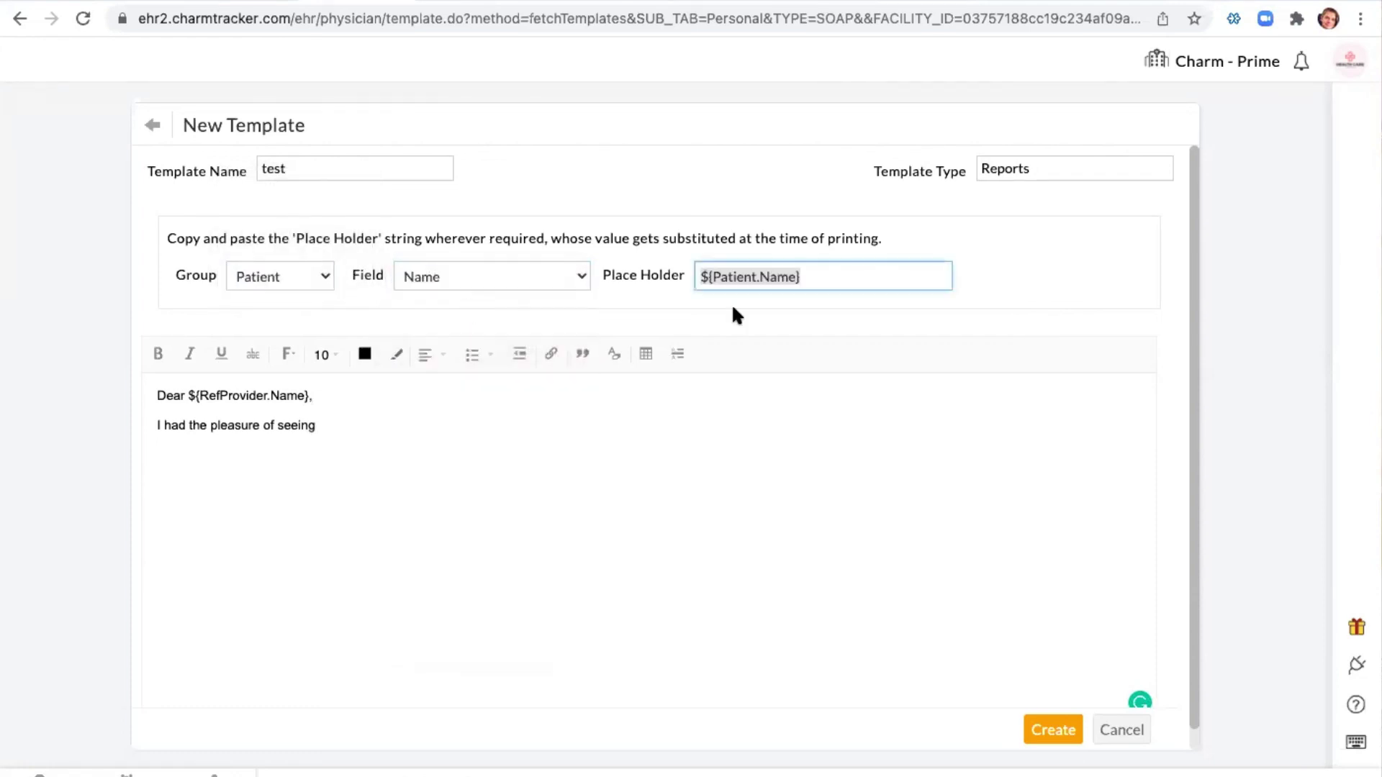
{"action": "left_click", "coordinate": [338, 425]}
{"action": "type", "text": "${Patient.Name}"}
{"action": "type", "text": "."}
{"action": "key", "text": "Return"}
{"action": "key", "text": "Return"}
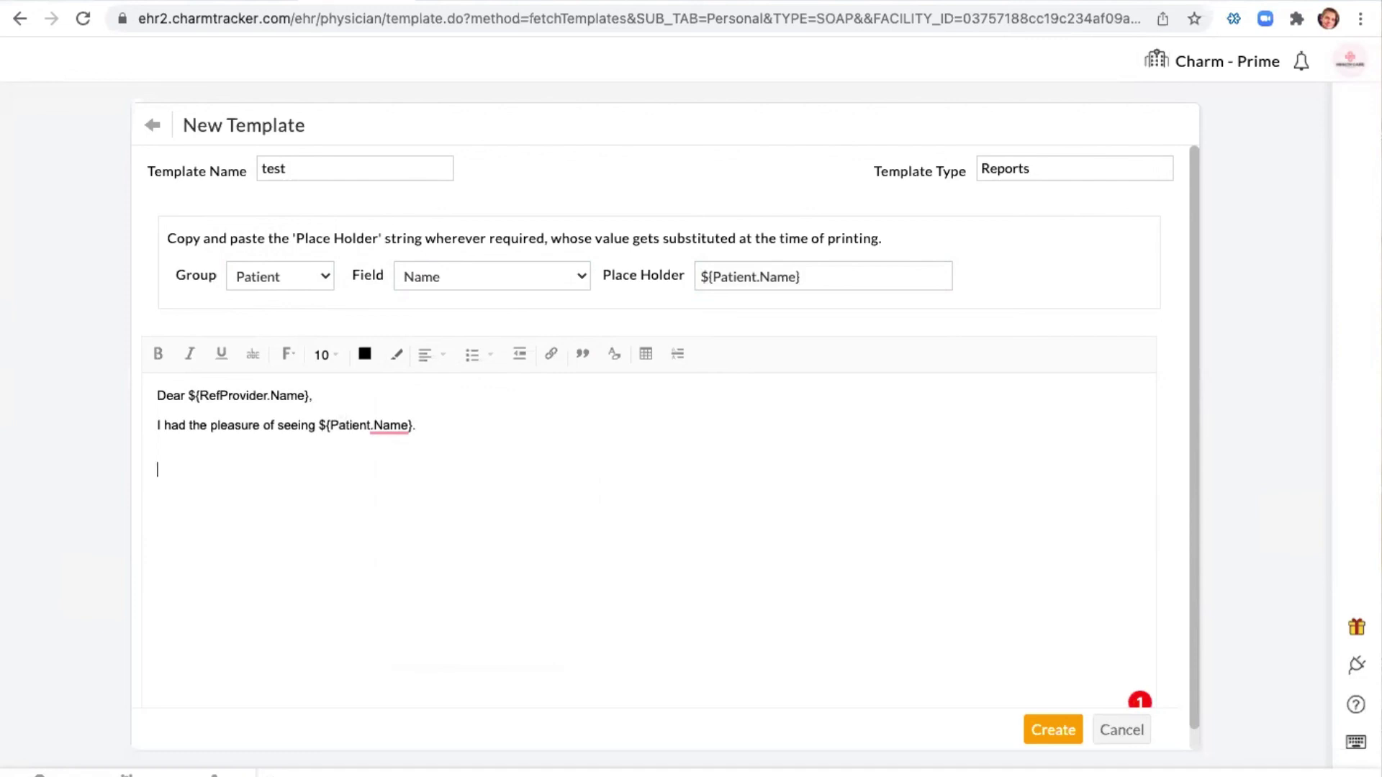
Add a "Medications:" heading followed by the encounter prescriptions placeholder ${Encounter.Prescriptions}.
{"action": "left_click", "coordinate": [271, 288]}
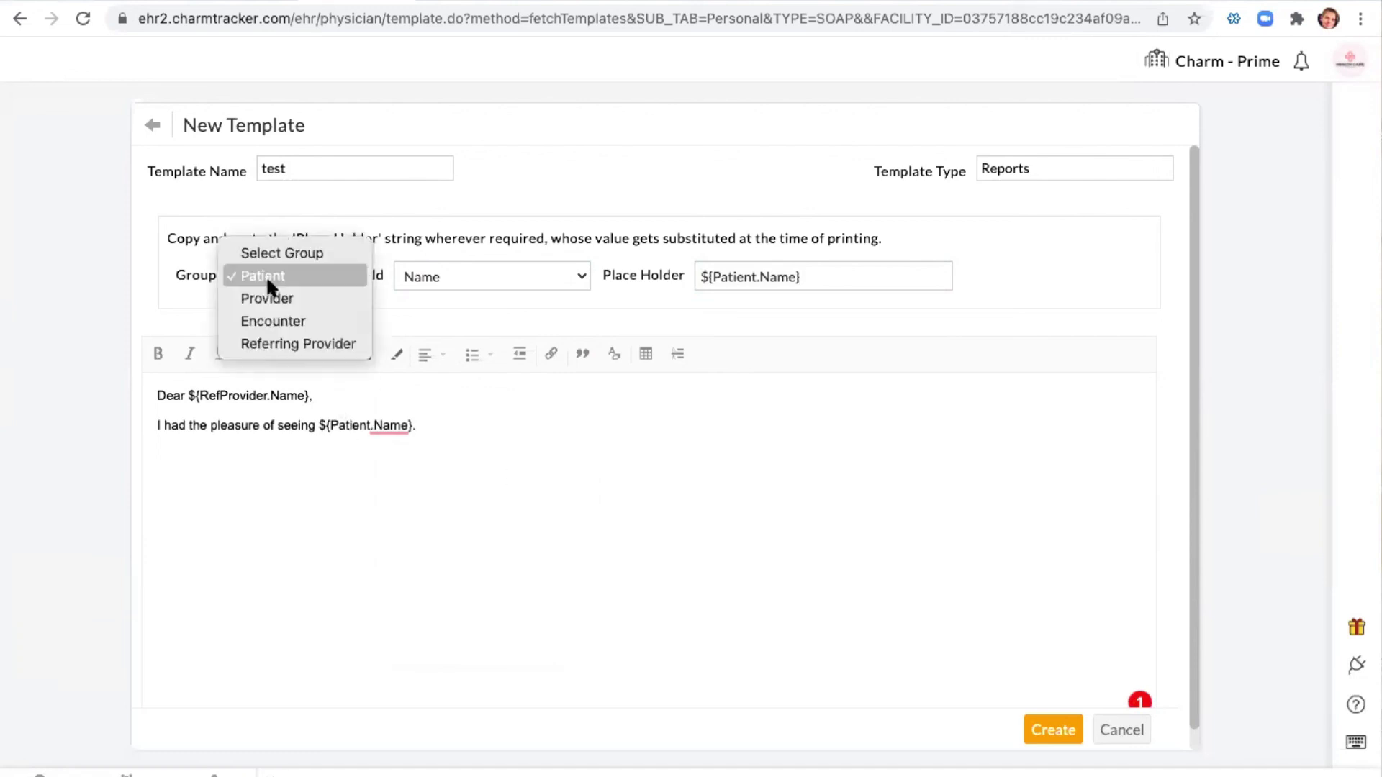
{"action": "left_click", "coordinate": [267, 321]}
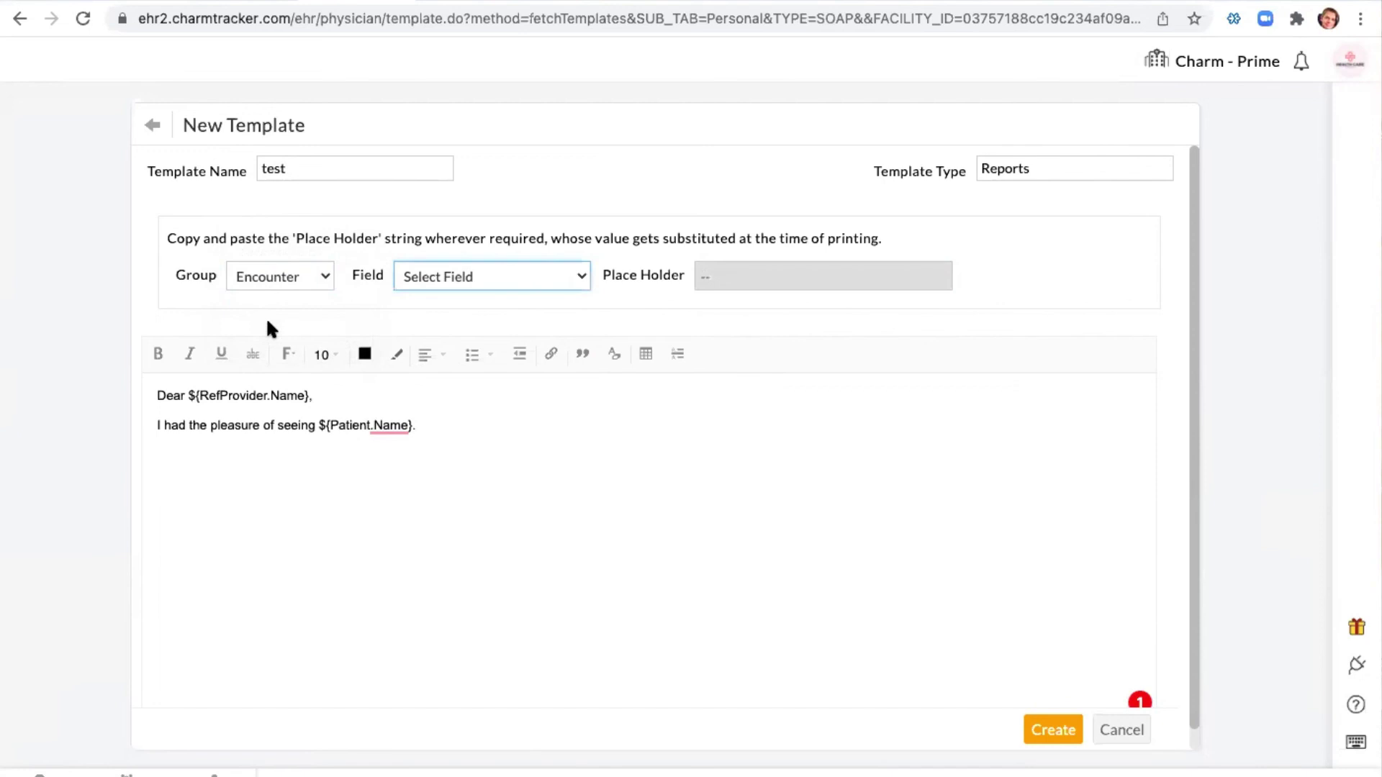
{"action": "left_click", "coordinate": [463, 280]}
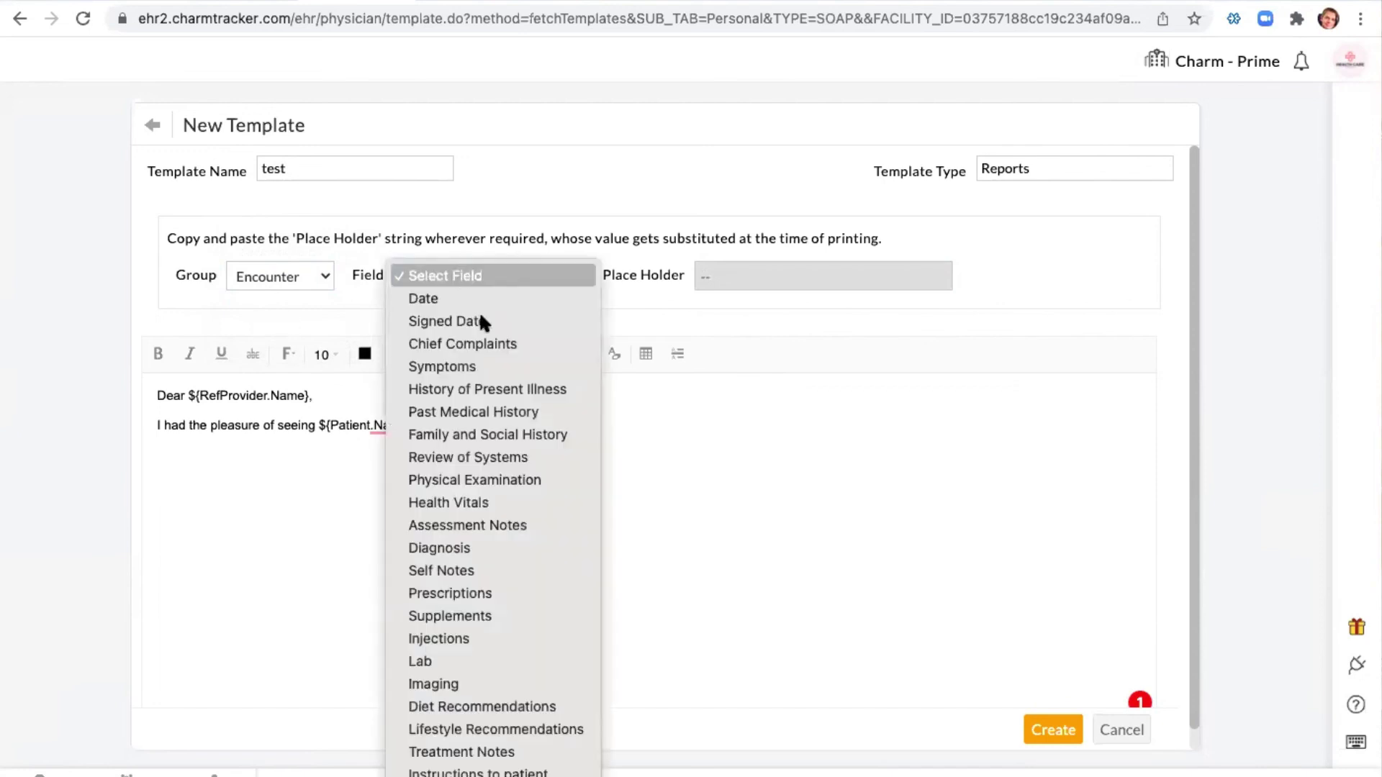
{"action": "left_click", "coordinate": [474, 595]}
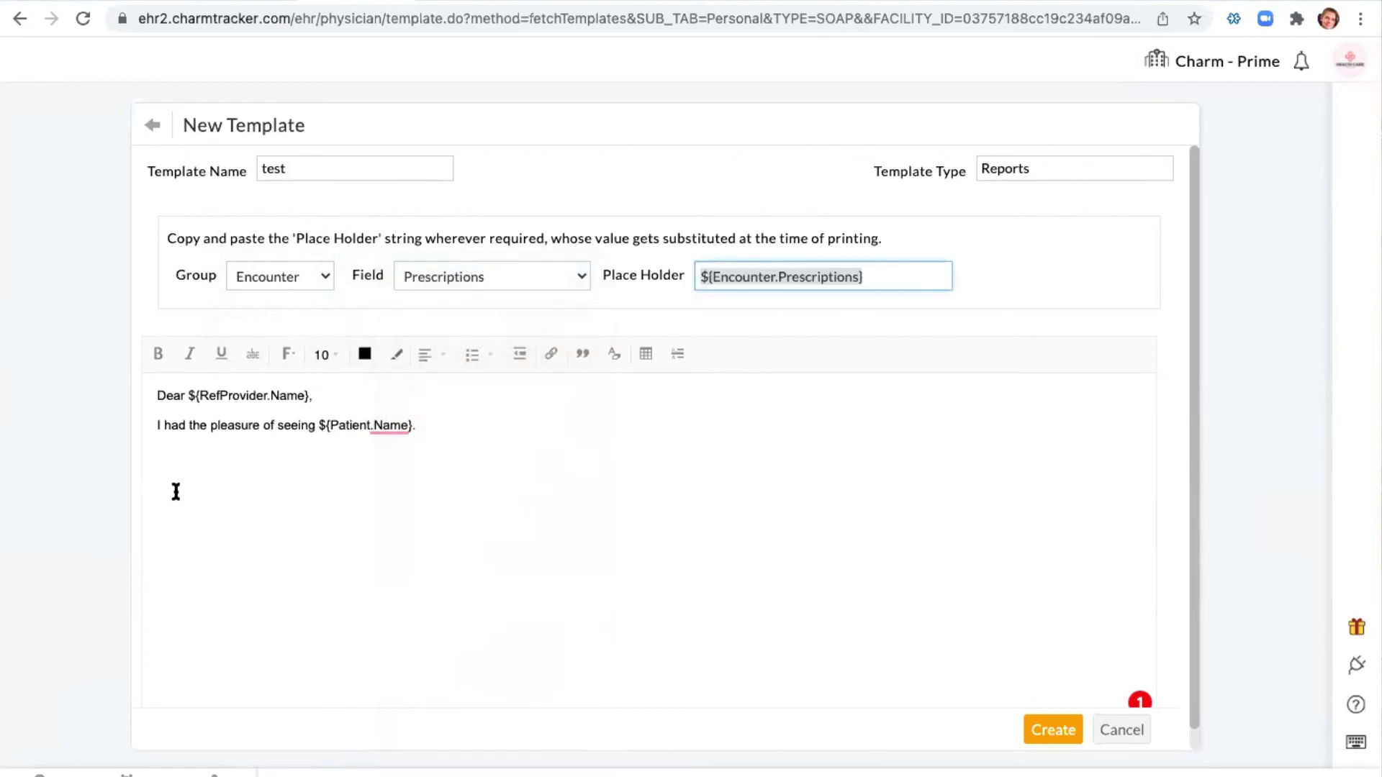
{"action": "left_click", "coordinate": [153, 471]}
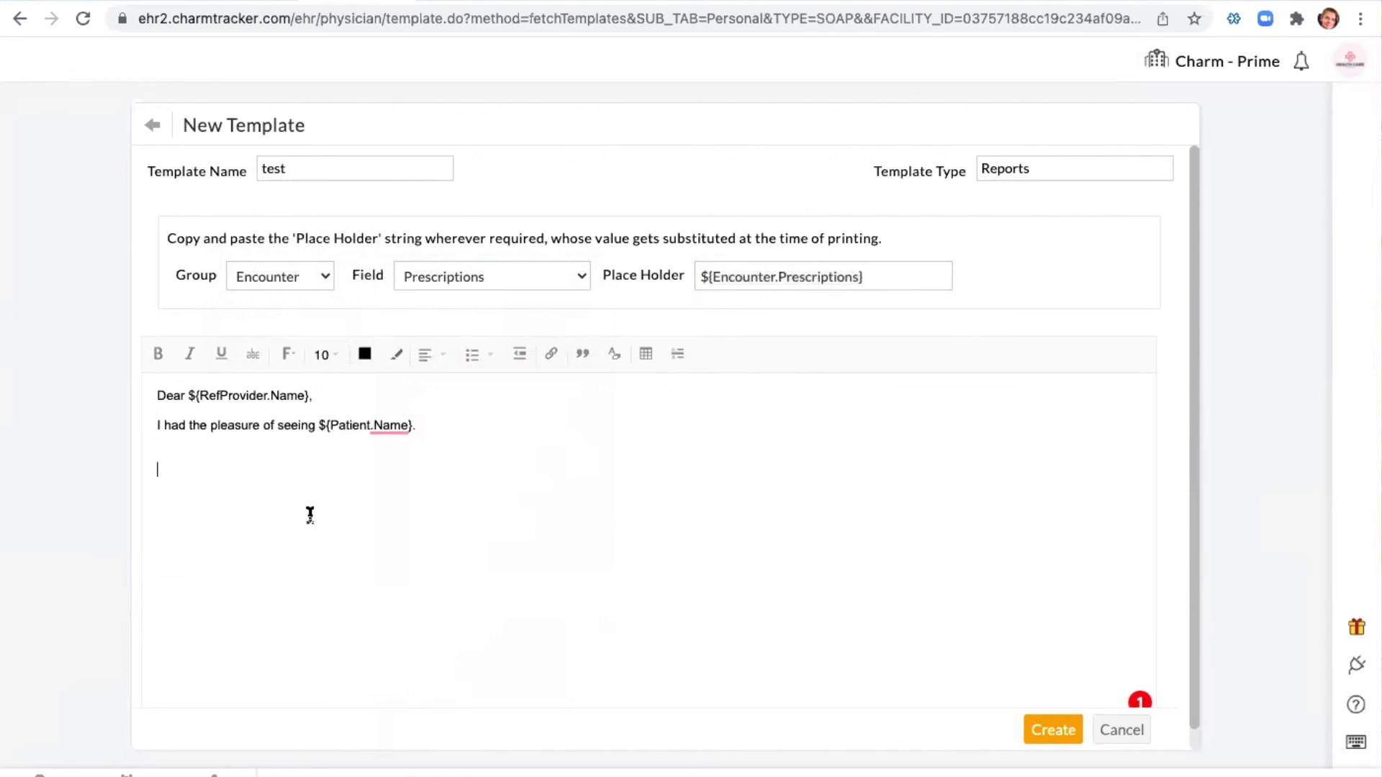
{"action": "type", "text": "Medications:"}
{"action": "key", "text": "Return"}
{"action": "type", "text": "${Encounter.Prescriptions}"}
{"action": "key", "text": "Return"}
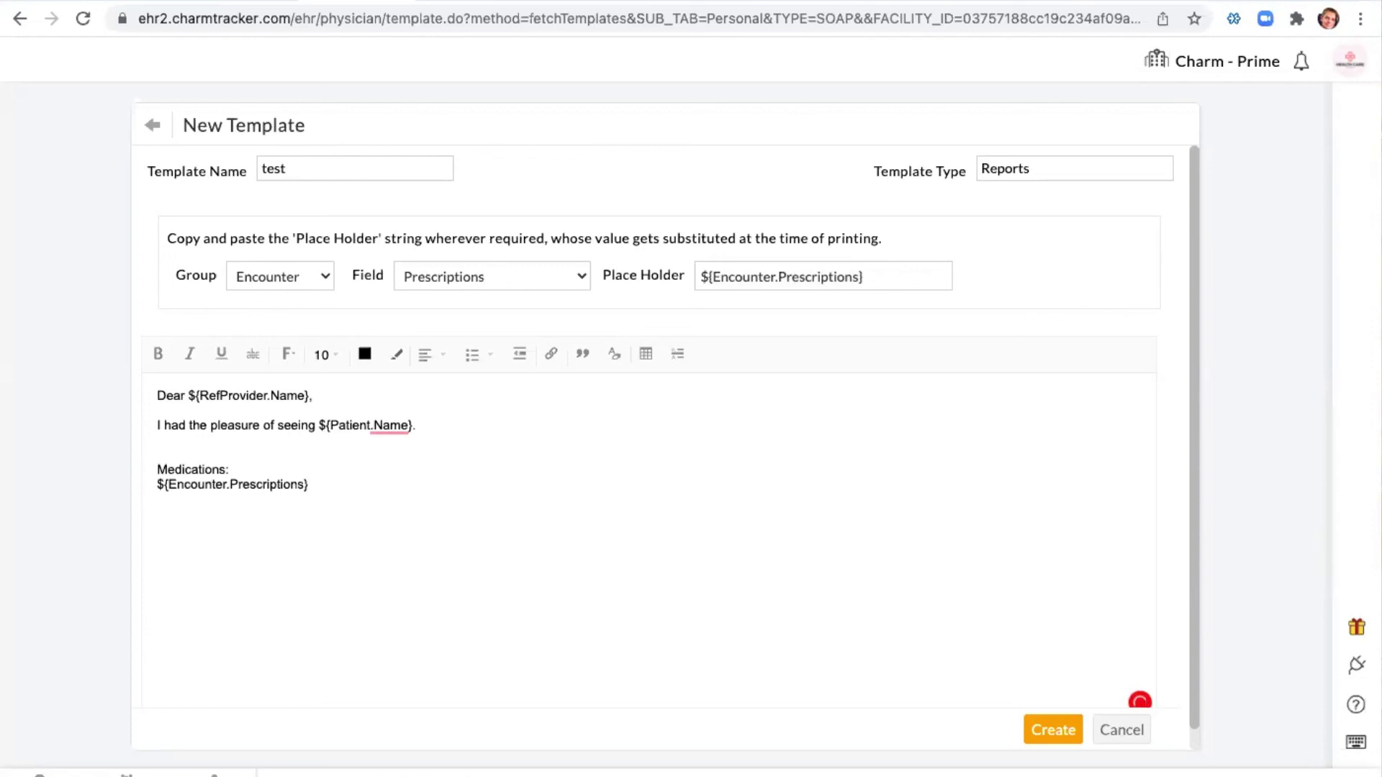
Add a "Social HX:" heading followed by the placeholder ${Encounter.Family and Social History}.
{"action": "type", "text": "Social HX:"}
{"action": "key", "text": "Return"}
{"action": "left_click", "coordinate": [280, 277]}
{"action": "left_click", "coordinate": [483, 273]}
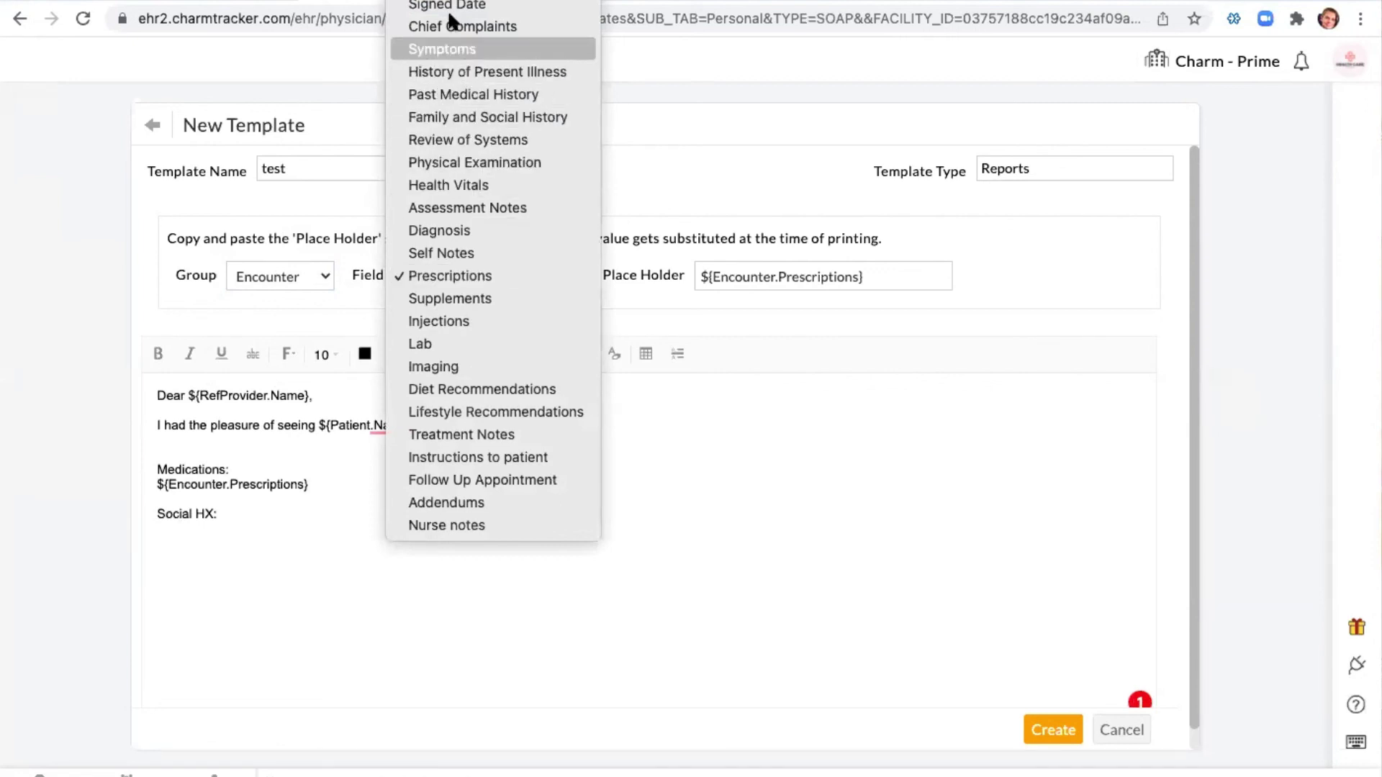
{"action": "left_click", "coordinate": [463, 117]}
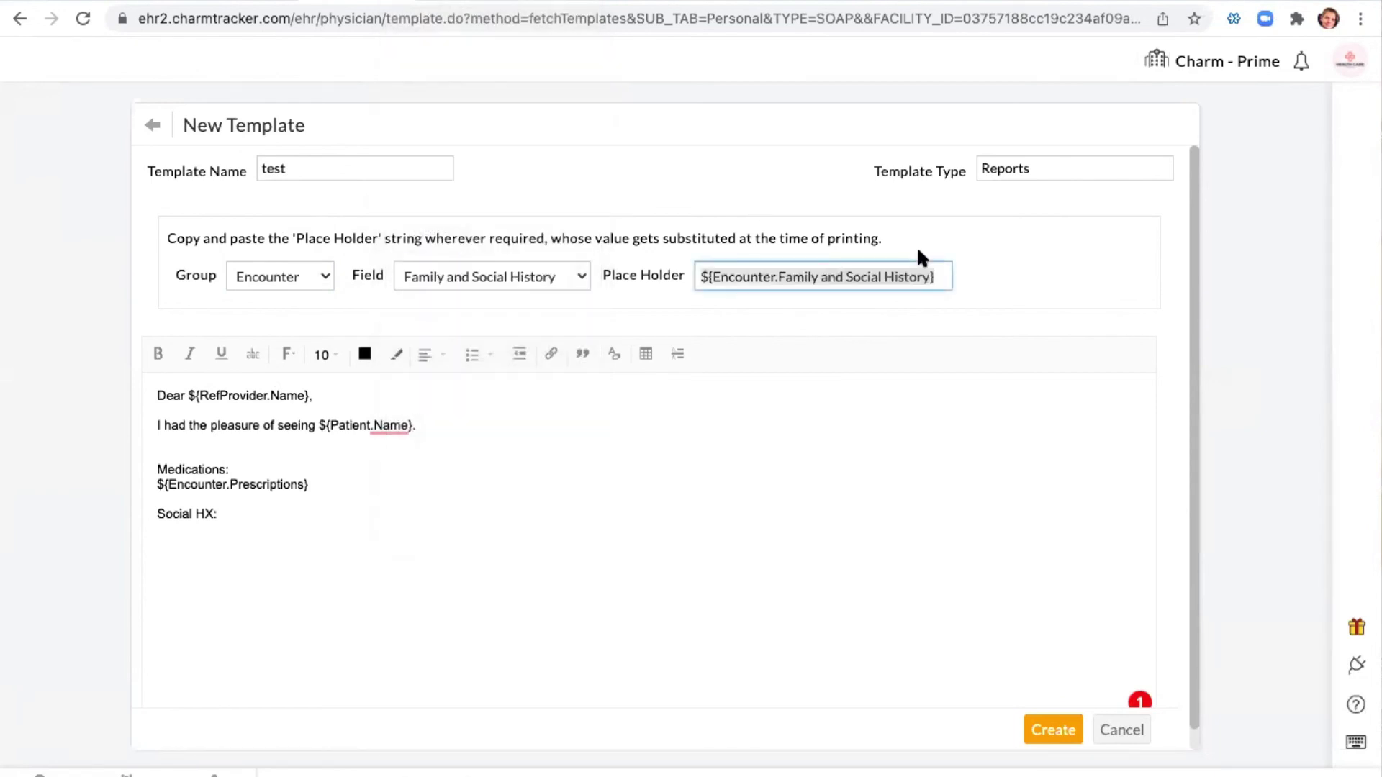
{"action": "left_click", "coordinate": [171, 531]}
{"action": "type", "text": "${Encounter.Family and Social History}"}
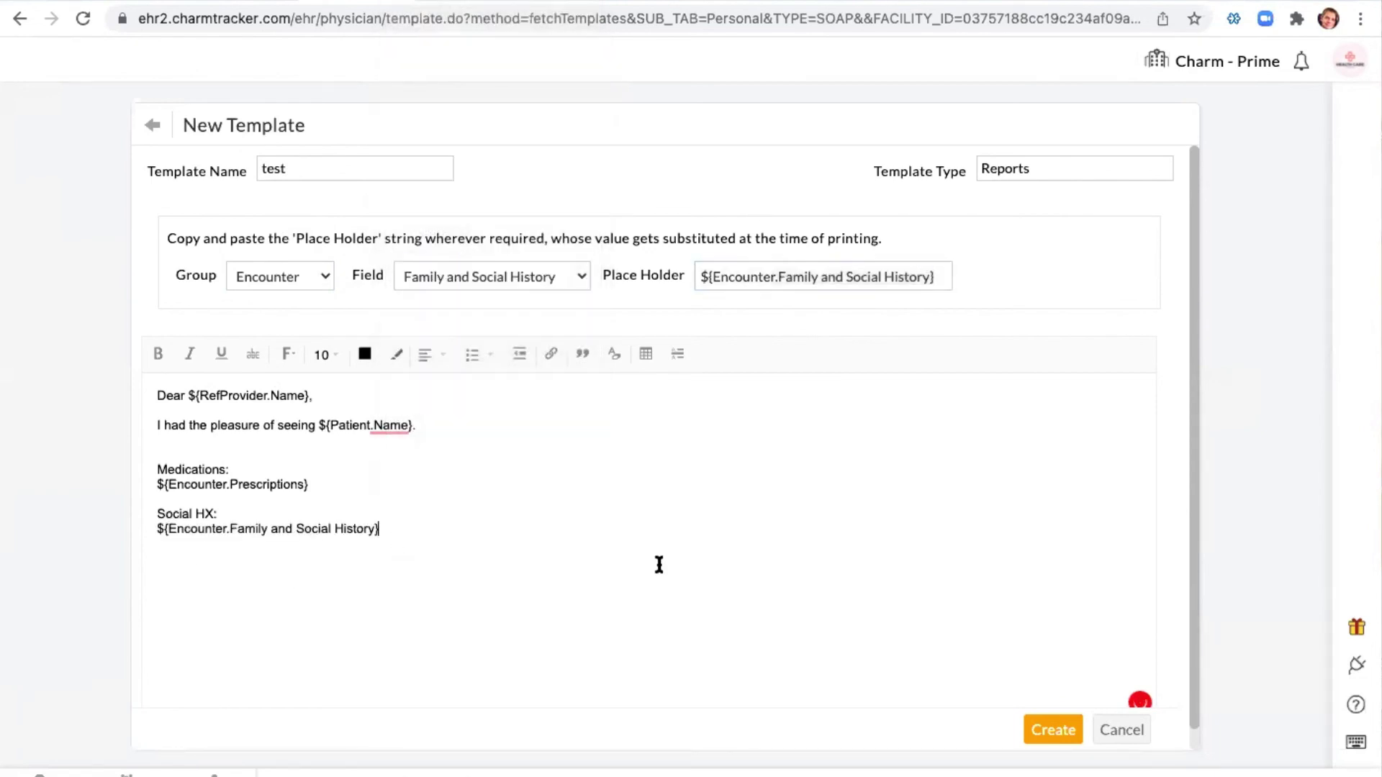
{"action": "key", "text": "Return"}
Examine which placeholder fields are offered for the Encounter group and for the Patient group.
{"action": "left_click", "coordinate": [286, 271]}
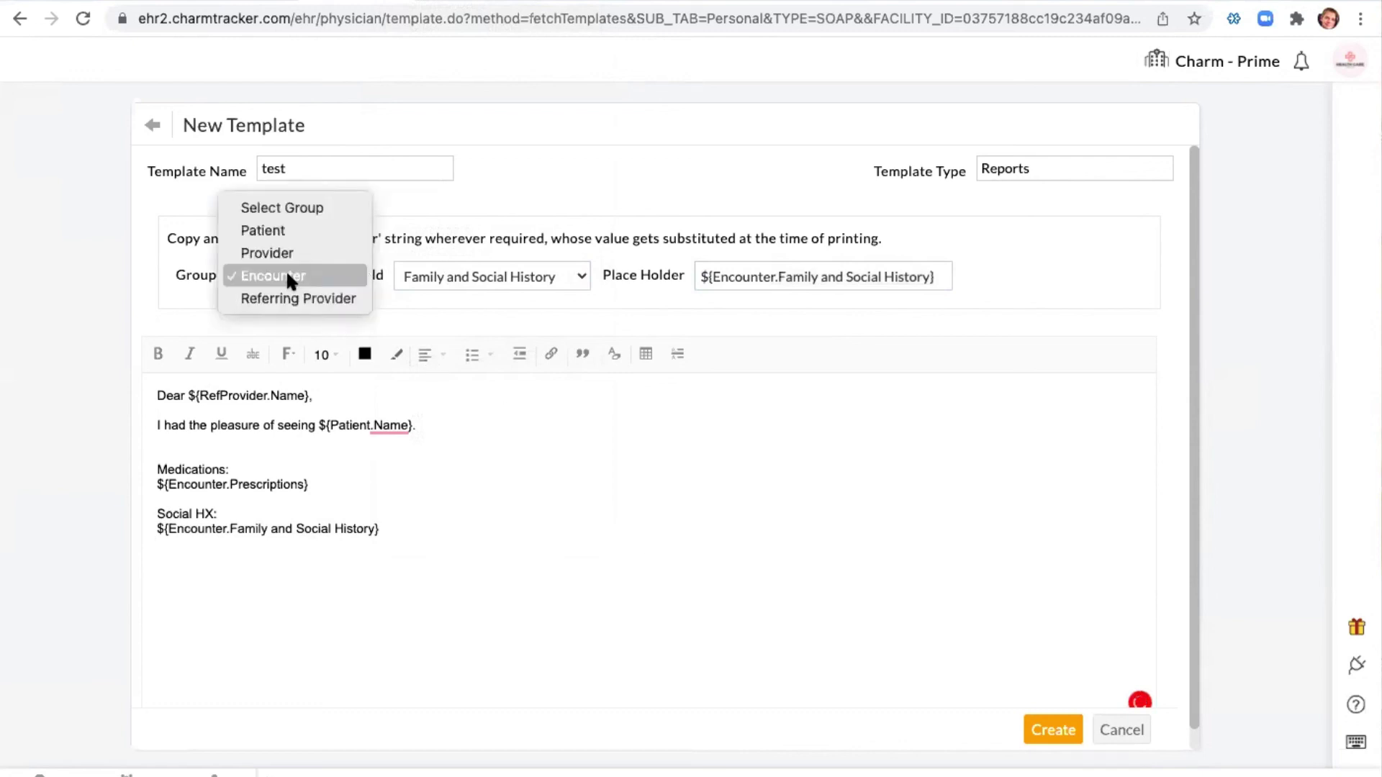
{"action": "left_click", "coordinate": [425, 274]}
{"action": "left_click", "coordinate": [451, 272]}
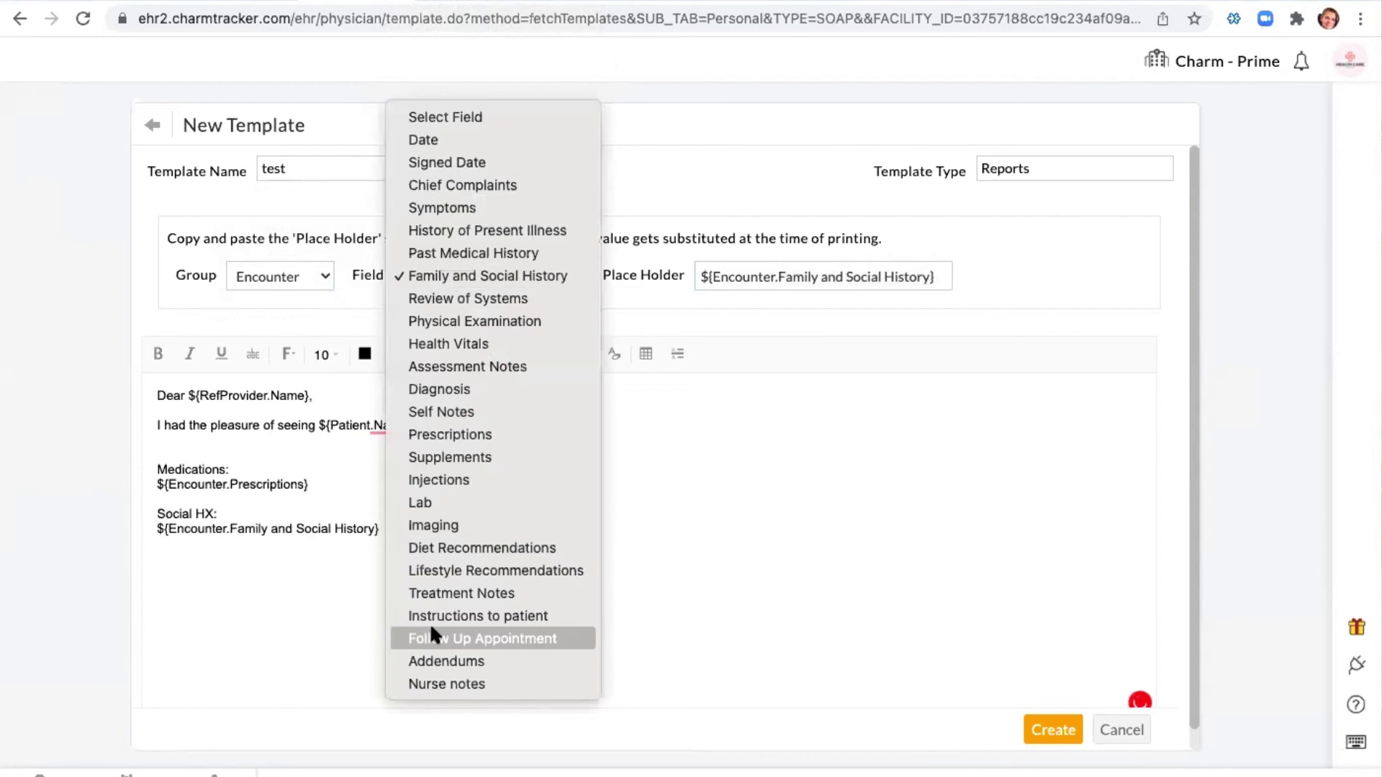
{"action": "left_click", "coordinate": [649, 159]}
{"action": "left_click", "coordinate": [270, 274]}
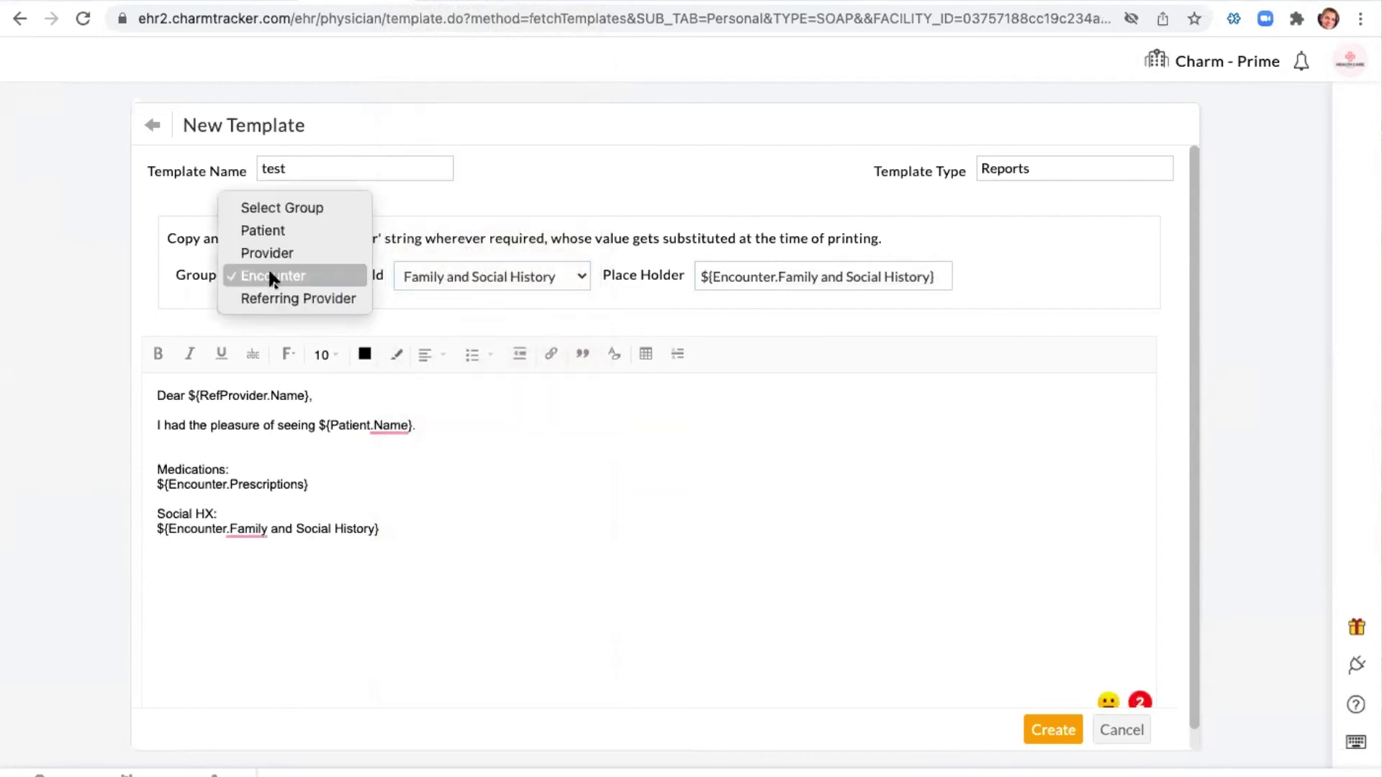
{"action": "left_click", "coordinate": [262, 230]}
{"action": "left_click", "coordinate": [494, 280]}
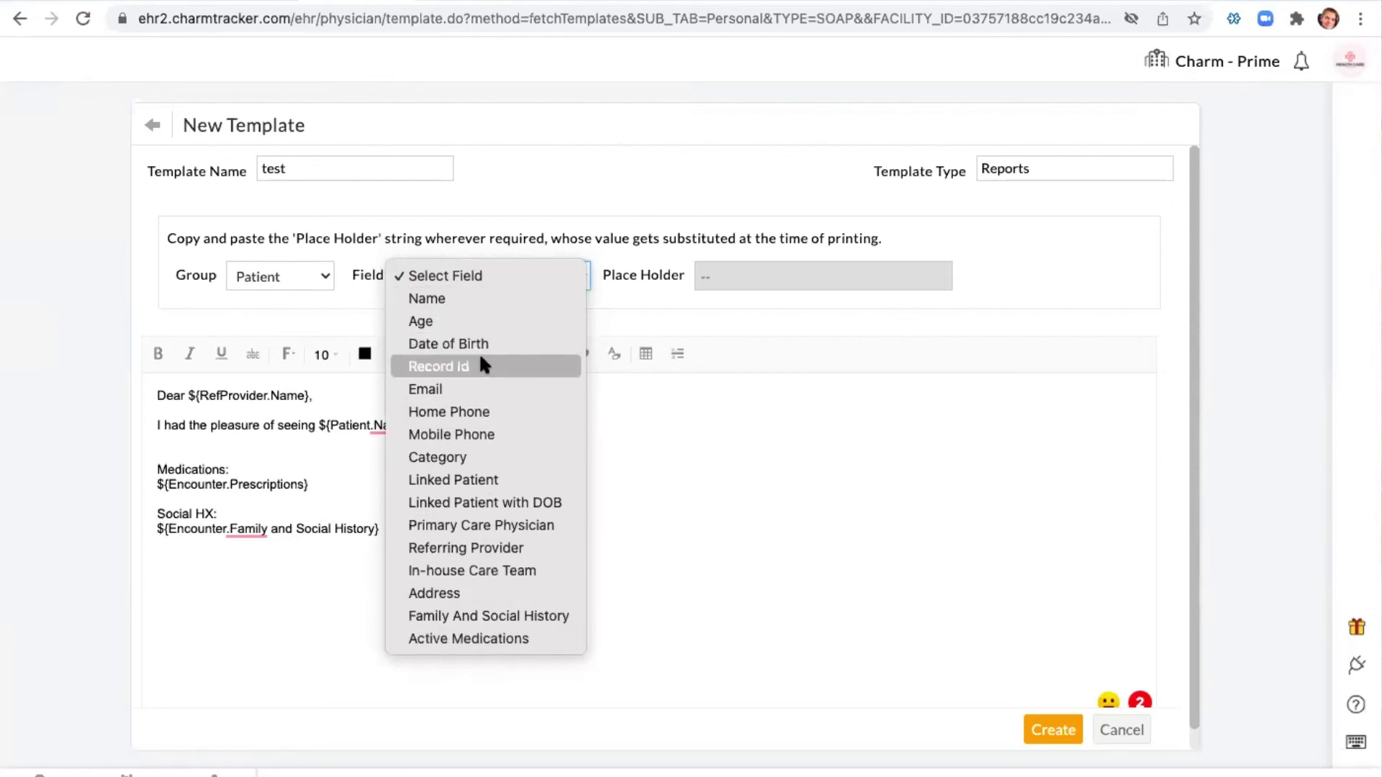
{"action": "left_click", "coordinate": [658, 299]}
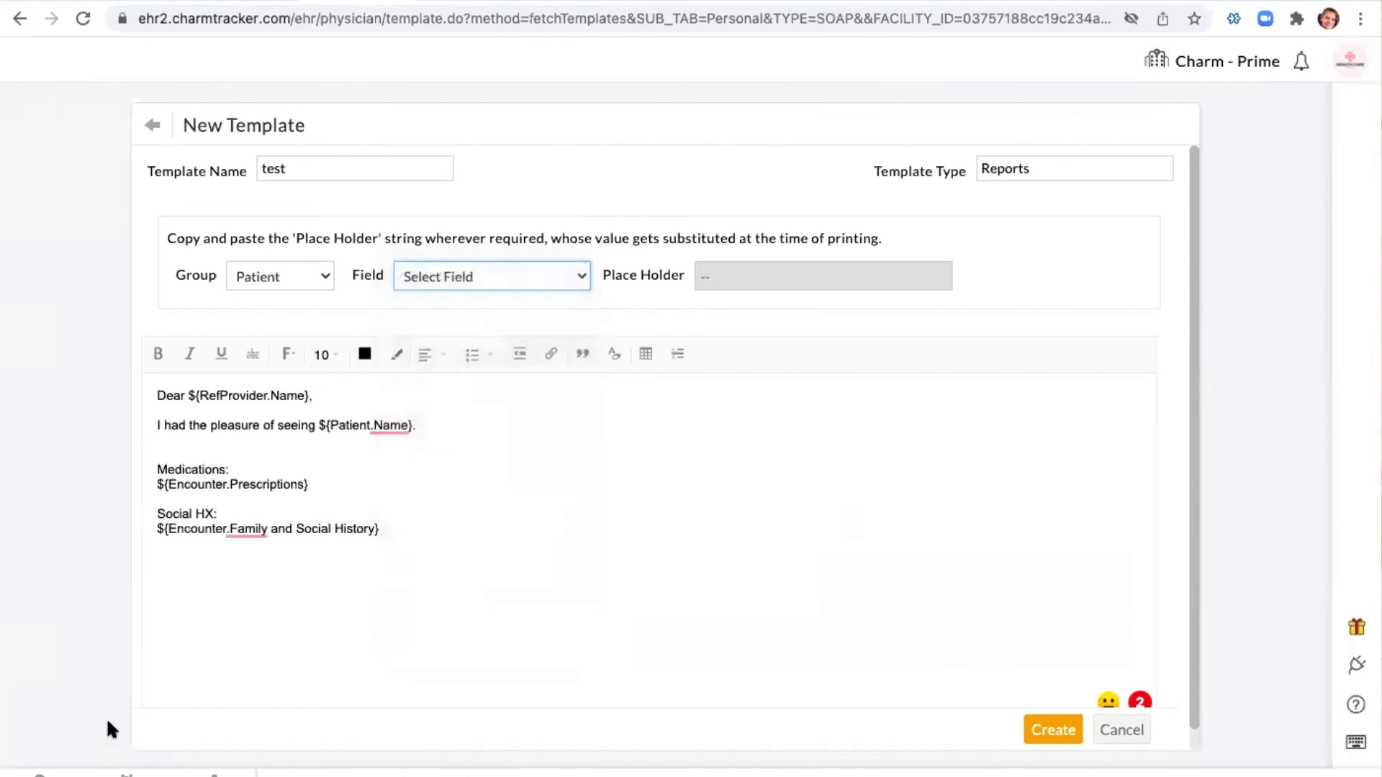
{"action": "left_click_drag", "start_coordinate": [227, 512], "coordinate": [157, 514]}
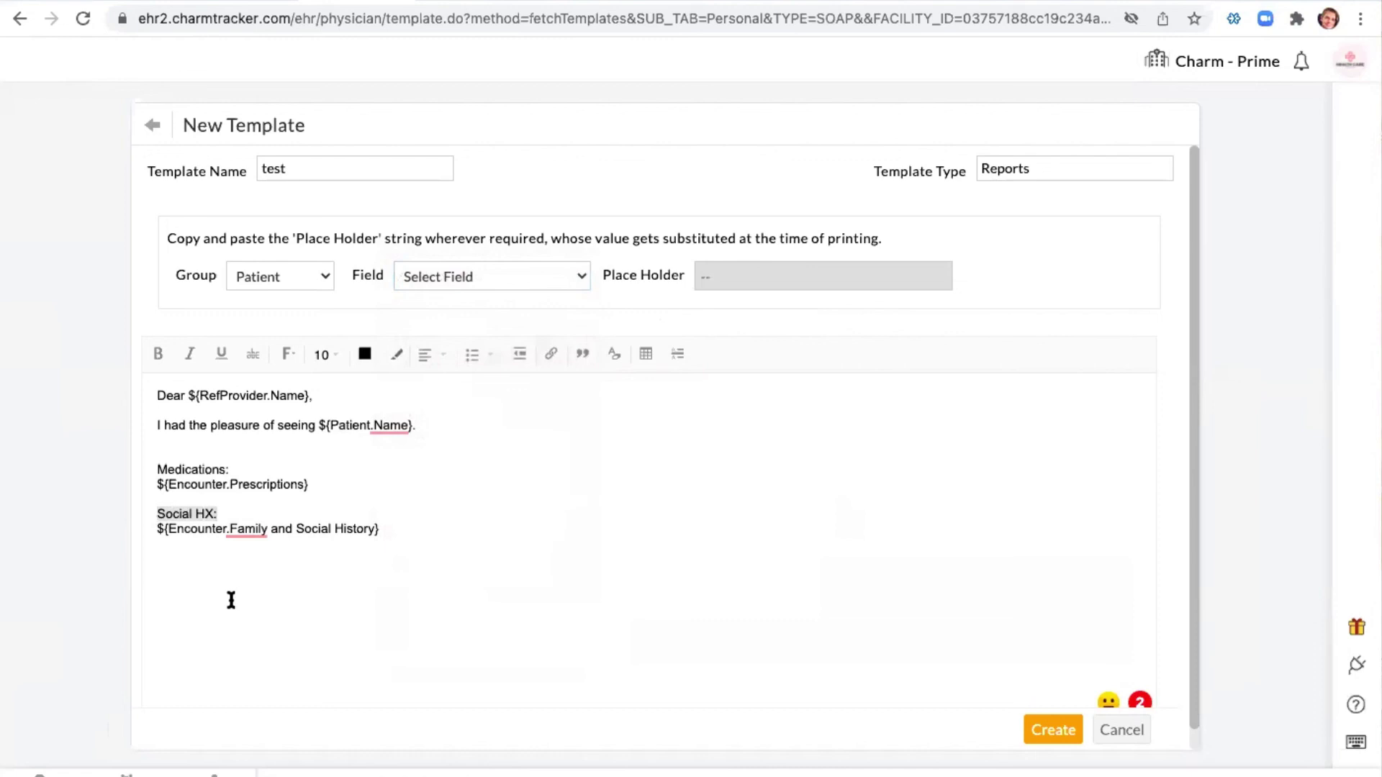
Add a "DOB:" line with the placeholder ${Patient.Date Of Birth} below the social history.
{"action": "left_click", "coordinate": [174, 582]}
{"action": "type", "text": "DOB:"}
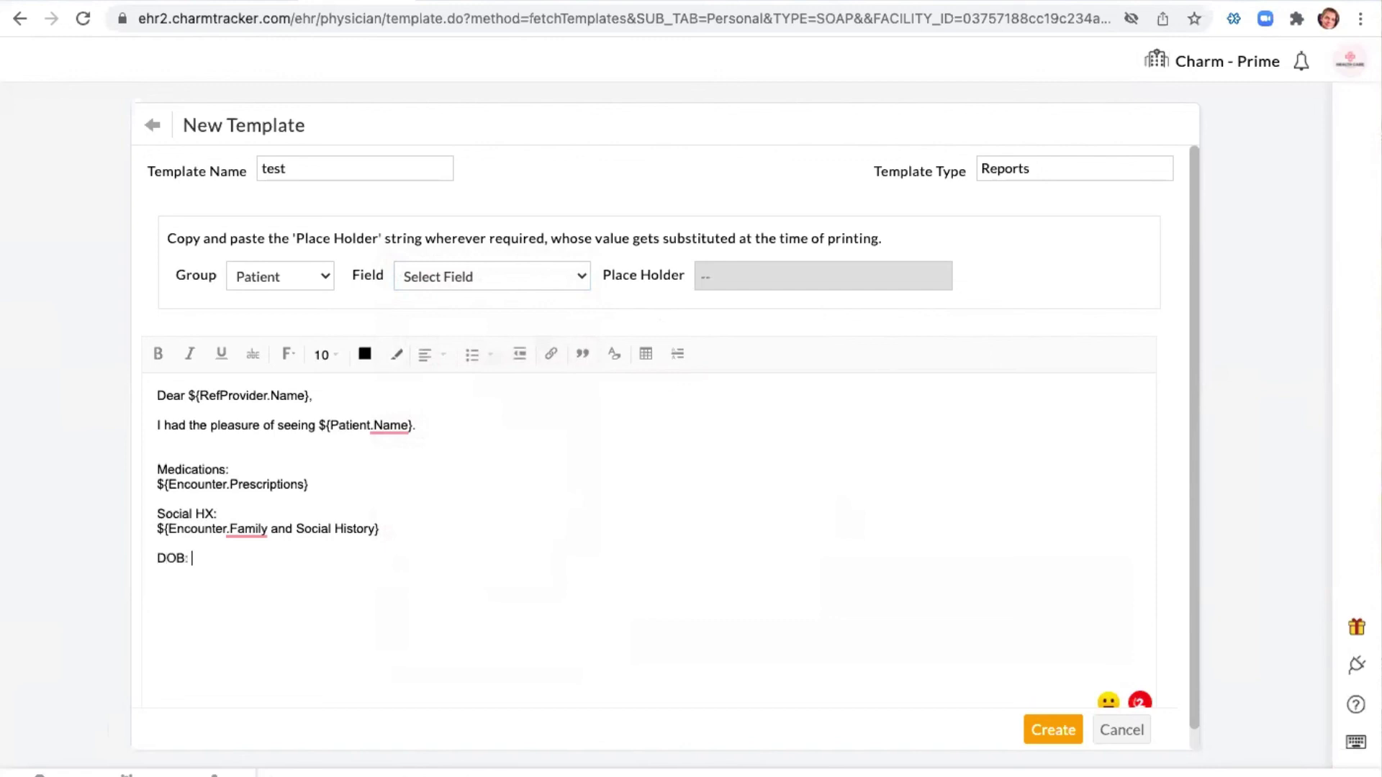
{"action": "left_click", "coordinate": [429, 273]}
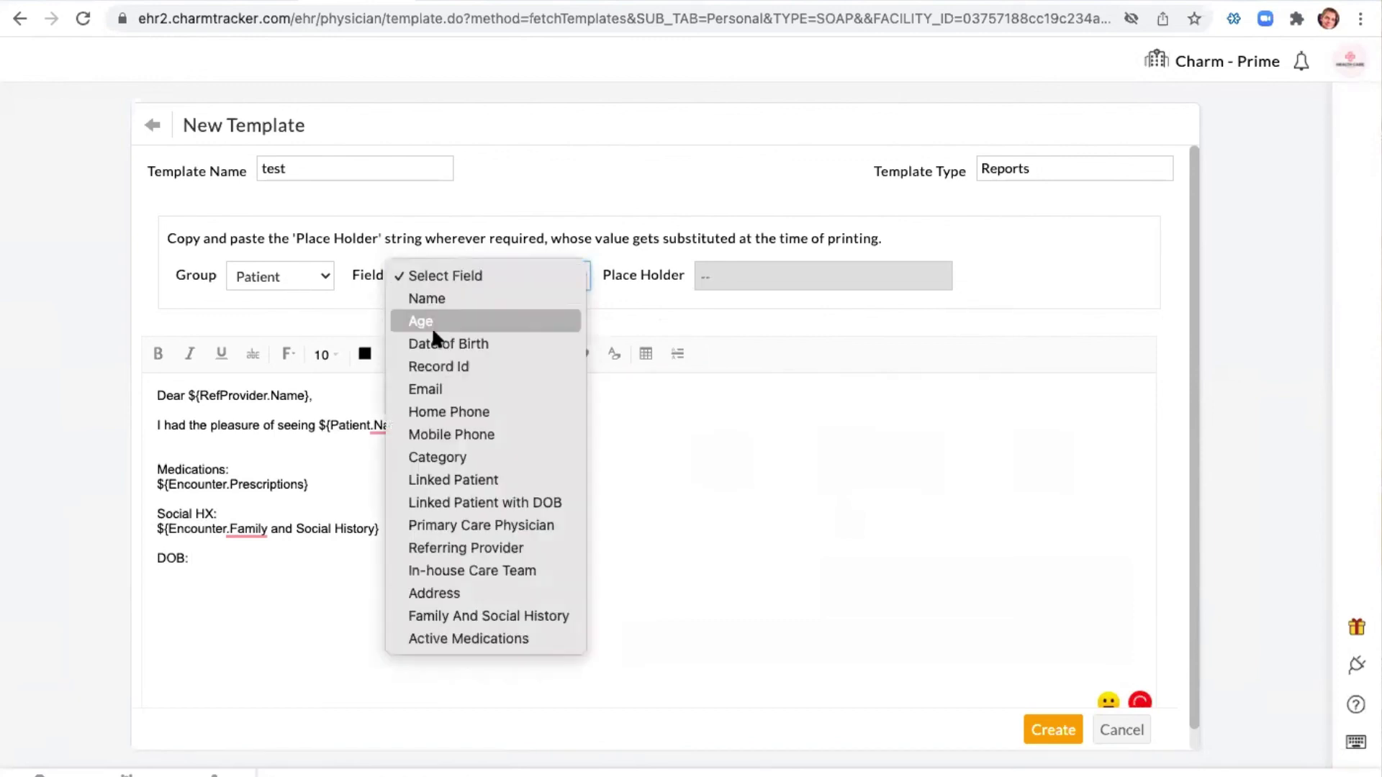
{"action": "left_click", "coordinate": [429, 345]}
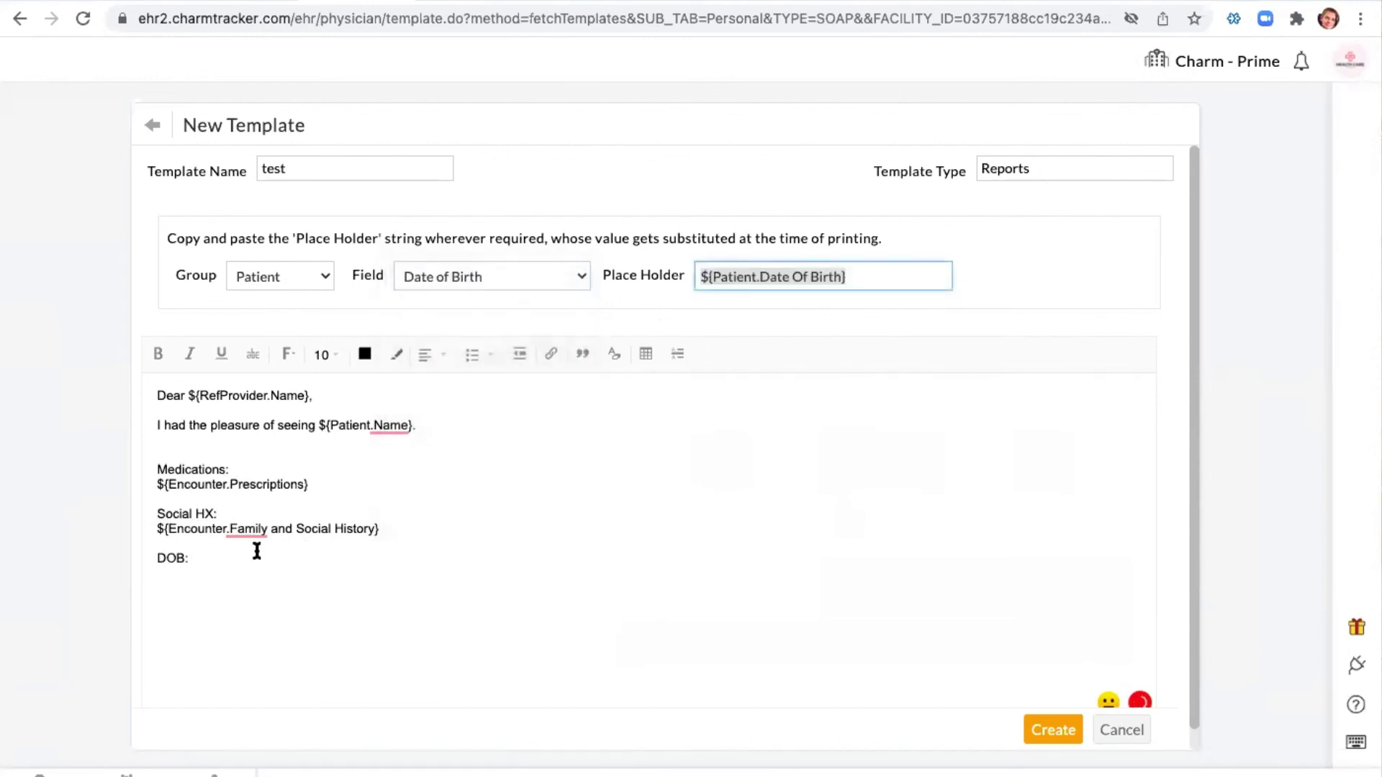
{"action": "left_click", "coordinate": [224, 558]}
{"action": "type", "text": "${Patient.Date Of Birth}"}
{"action": "key", "text": "Return"}
{"action": "key", "text": "Return"}
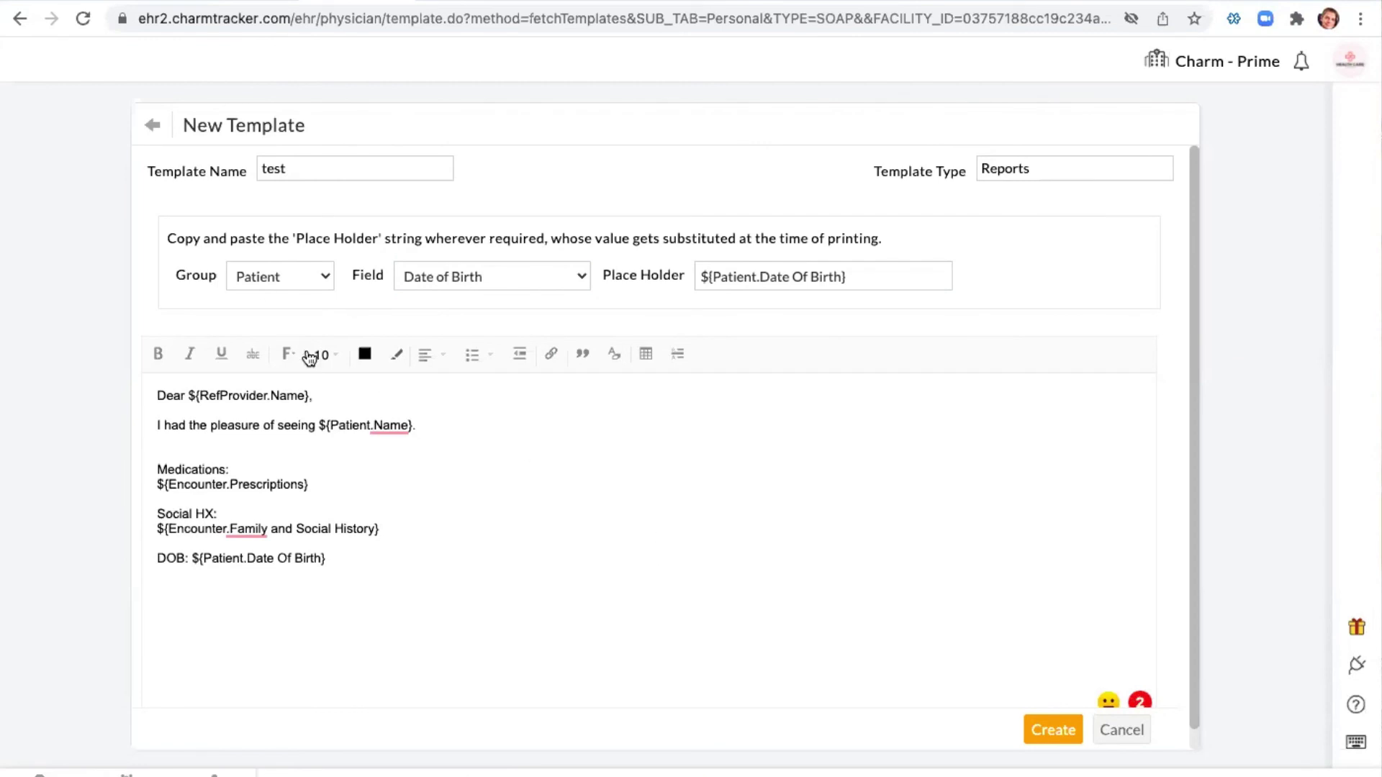
Close the letter with "With appr," and the provider signature placeholder ${Provider.Signature} on the line below.
{"action": "left_click", "coordinate": [270, 277]}
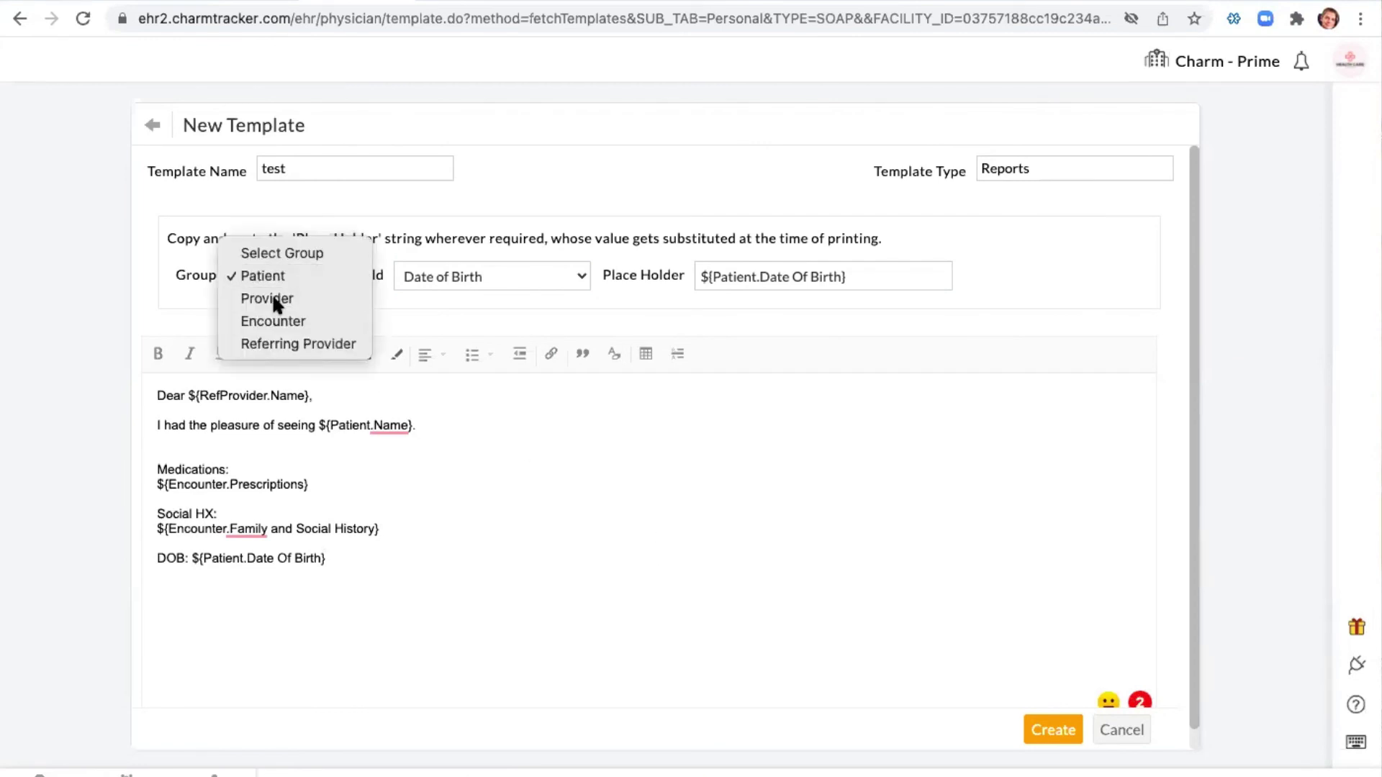
{"action": "left_click", "coordinate": [271, 298]}
{"action": "left_click", "coordinate": [515, 284]}
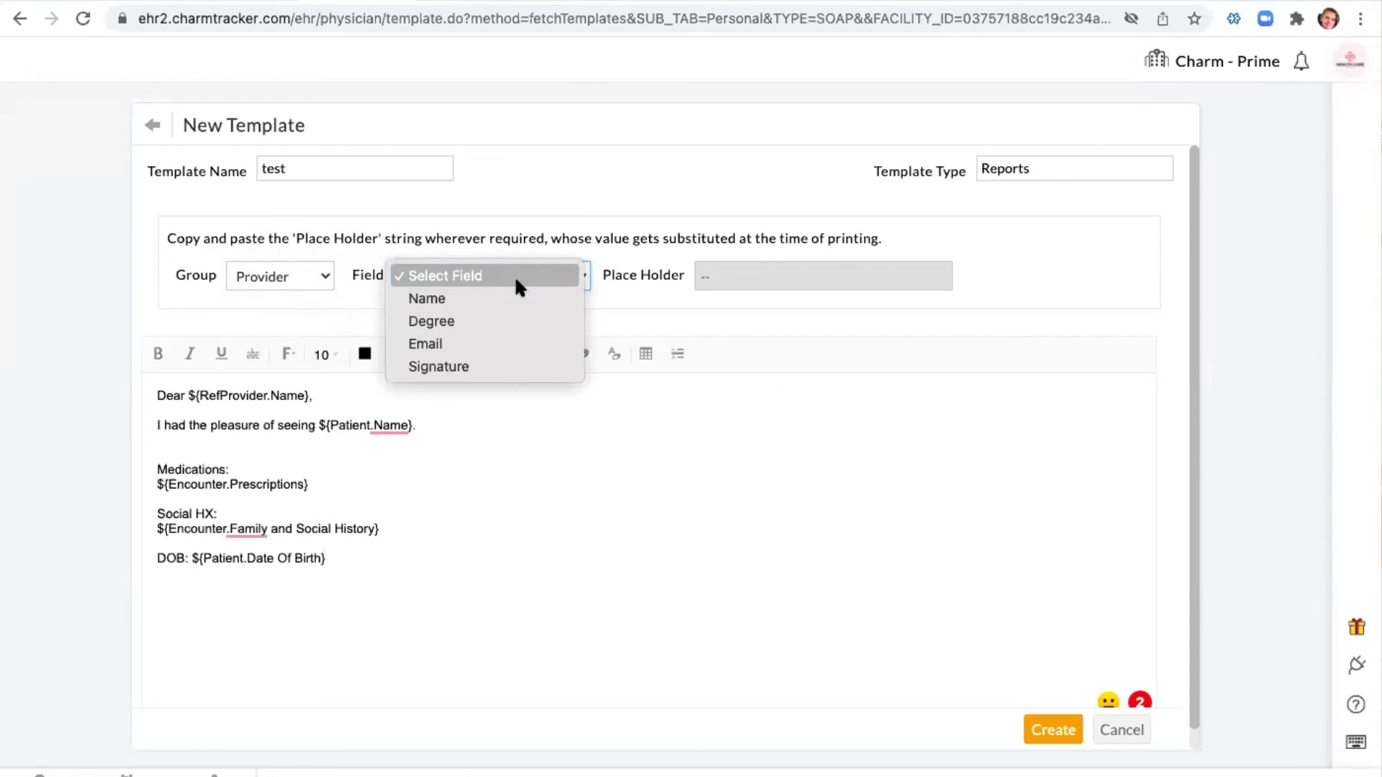
{"action": "left_click", "coordinate": [507, 367]}
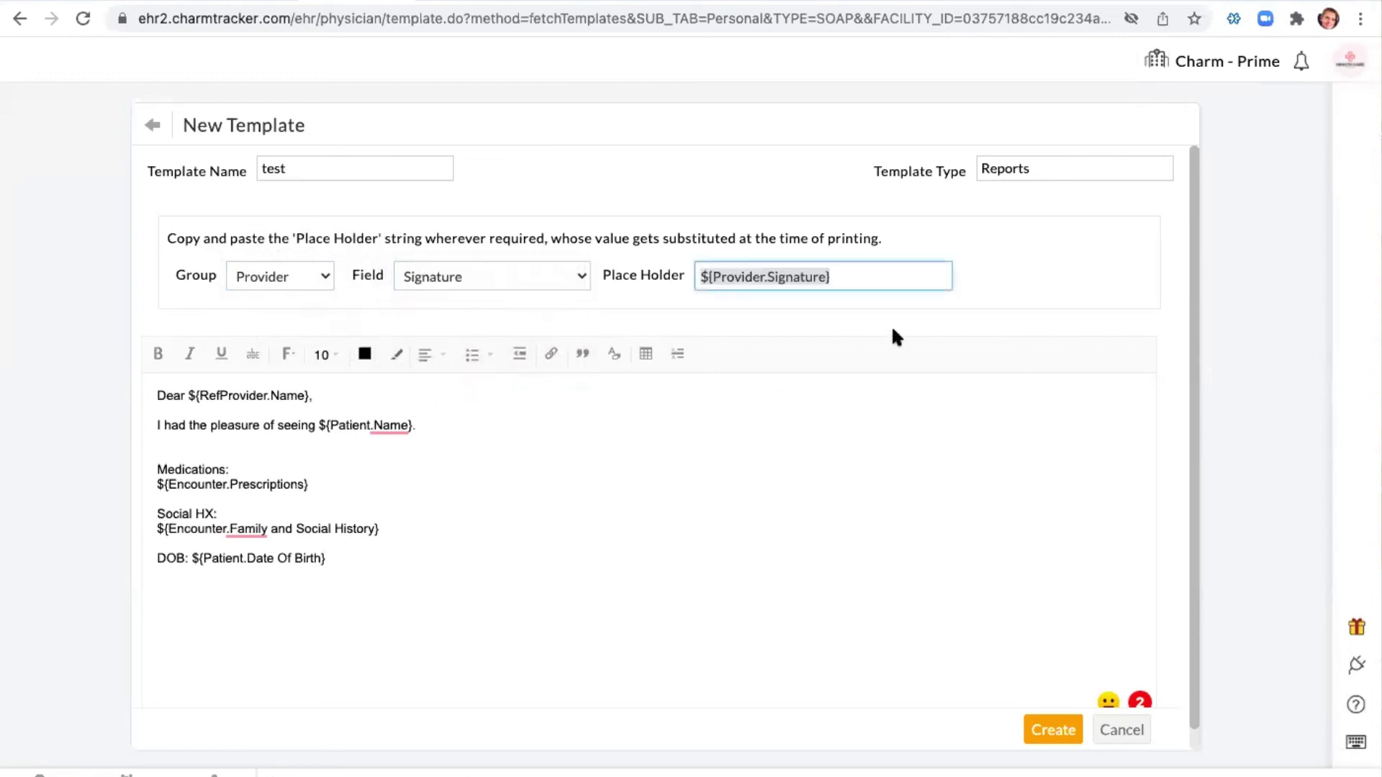
{"action": "left_click", "coordinate": [186, 605]}
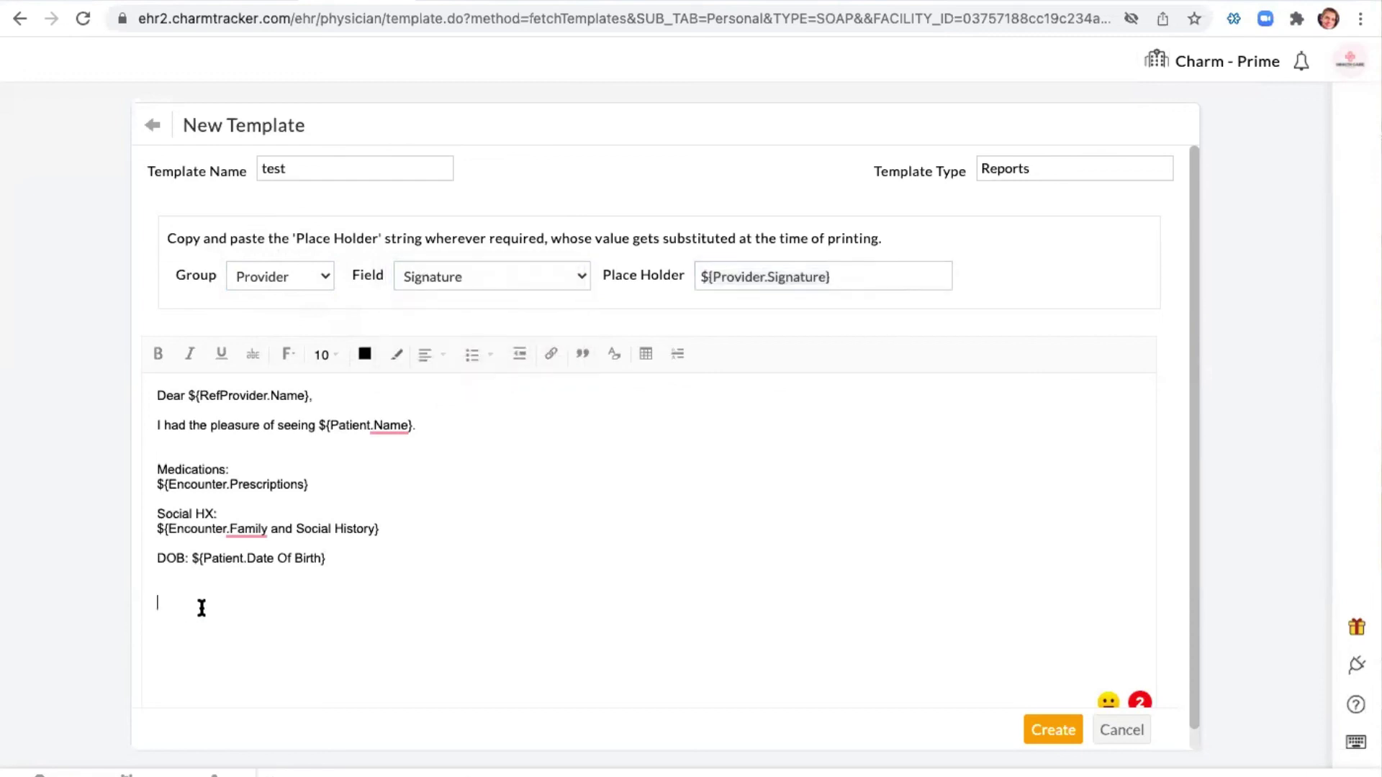
{"action": "type", "text": "With appri"}
{"action": "key", "text": "BackSpace"}
{"action": "type", "text": ","}
{"action": "key", "text": "Return"}
{"action": "type", "text": "${Provider.Signature}"}
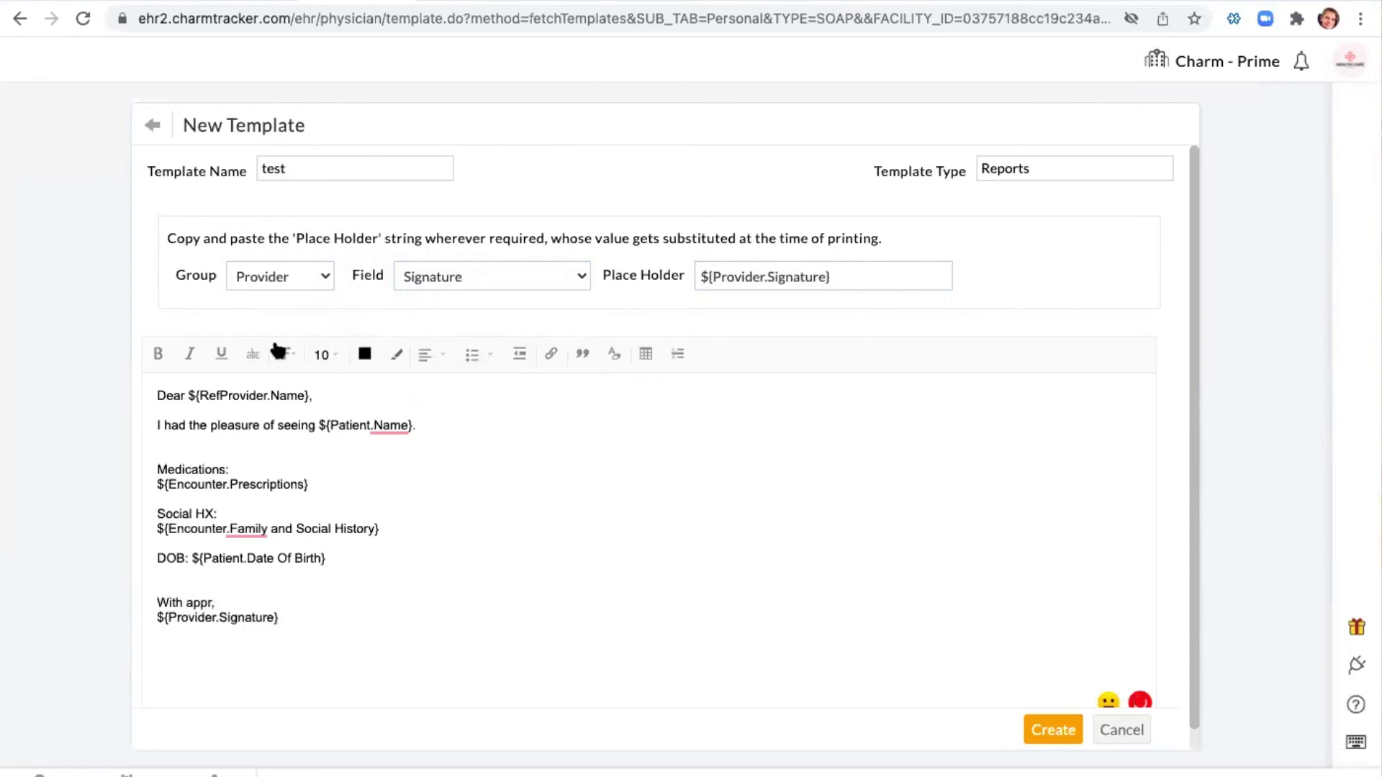
Add the provider e-mail placeholder ${Provider.Email} below the signature and create the template.
{"action": "left_click", "coordinate": [424, 274]}
{"action": "left_click", "coordinate": [430, 252]}
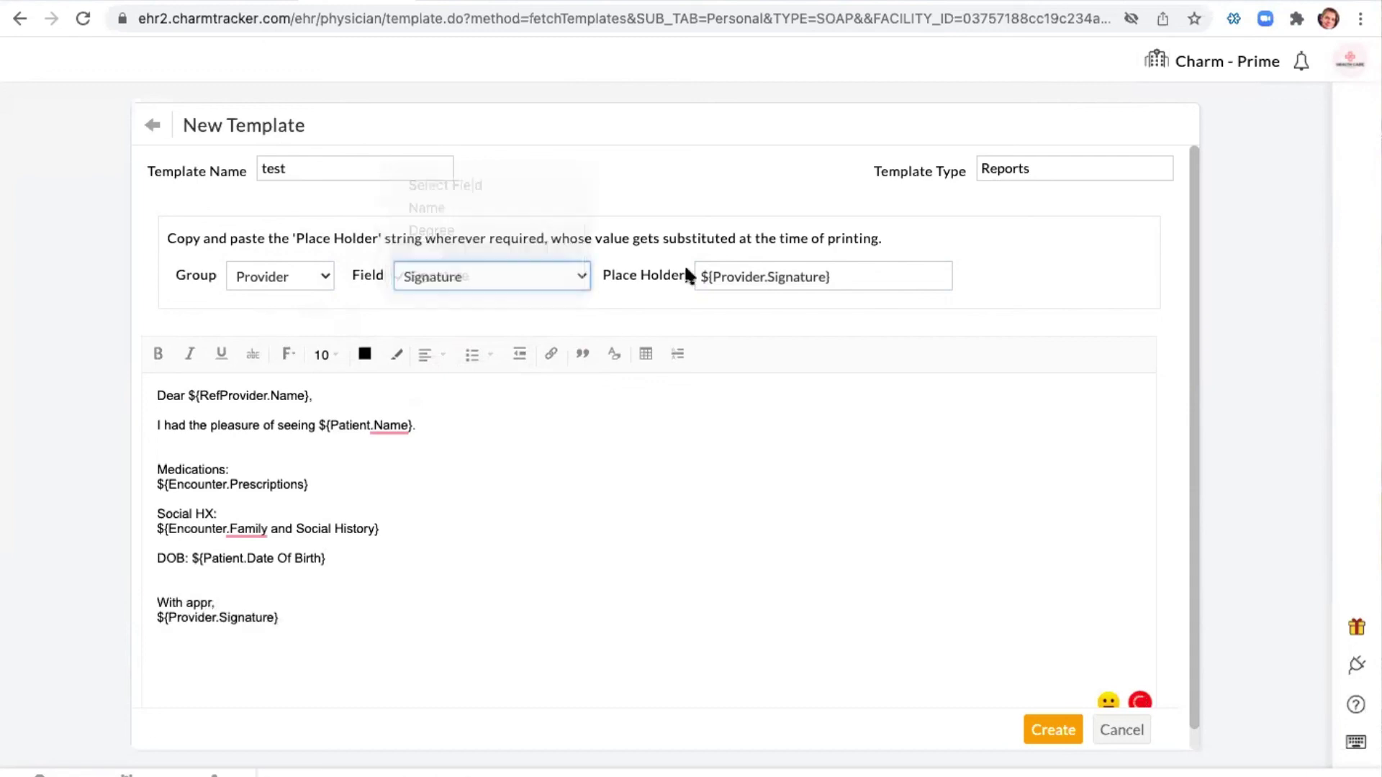
{"action": "left_click", "coordinate": [194, 632]}
{"action": "type", "text": "${Provider.Email}"}
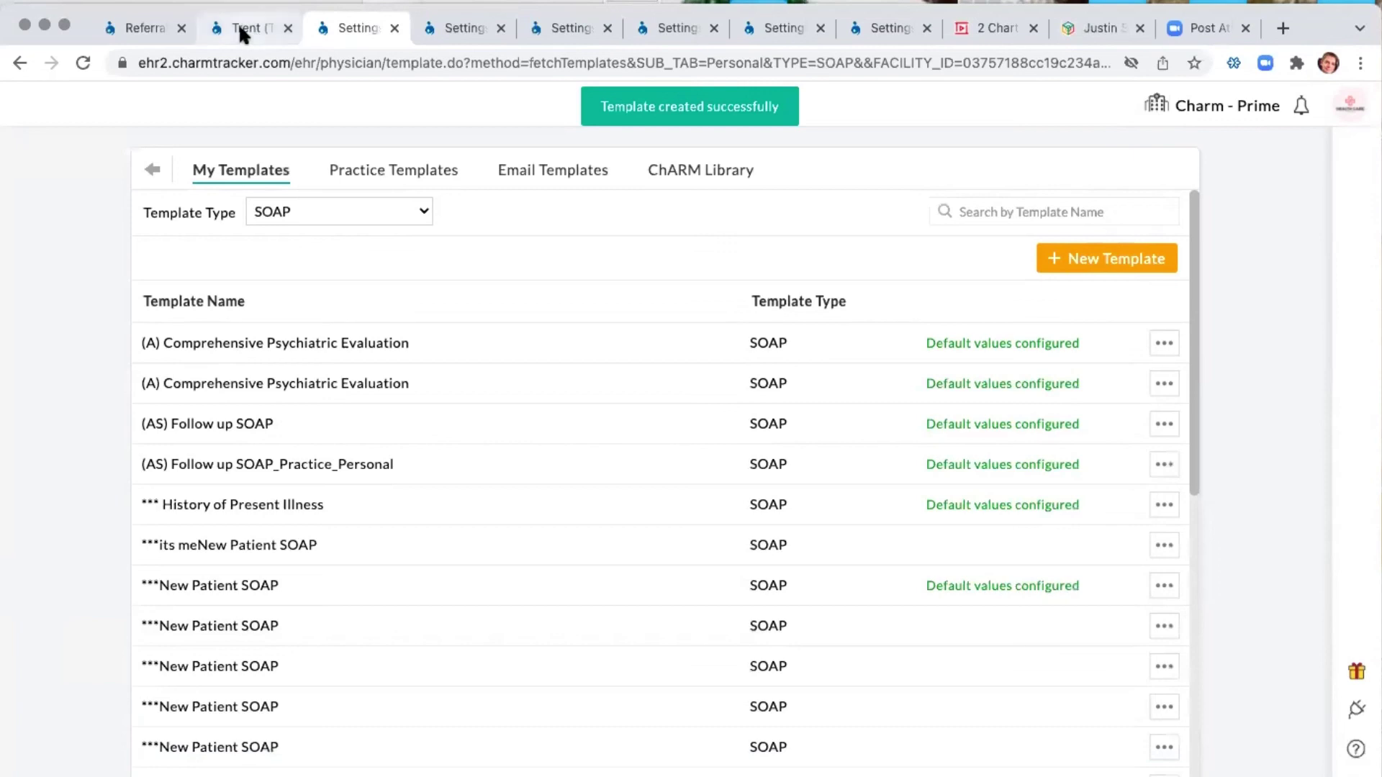
Return to the open outgoing referral, discard it and start a new blank one.
{"action": "left_click", "coordinate": [239, 25]}
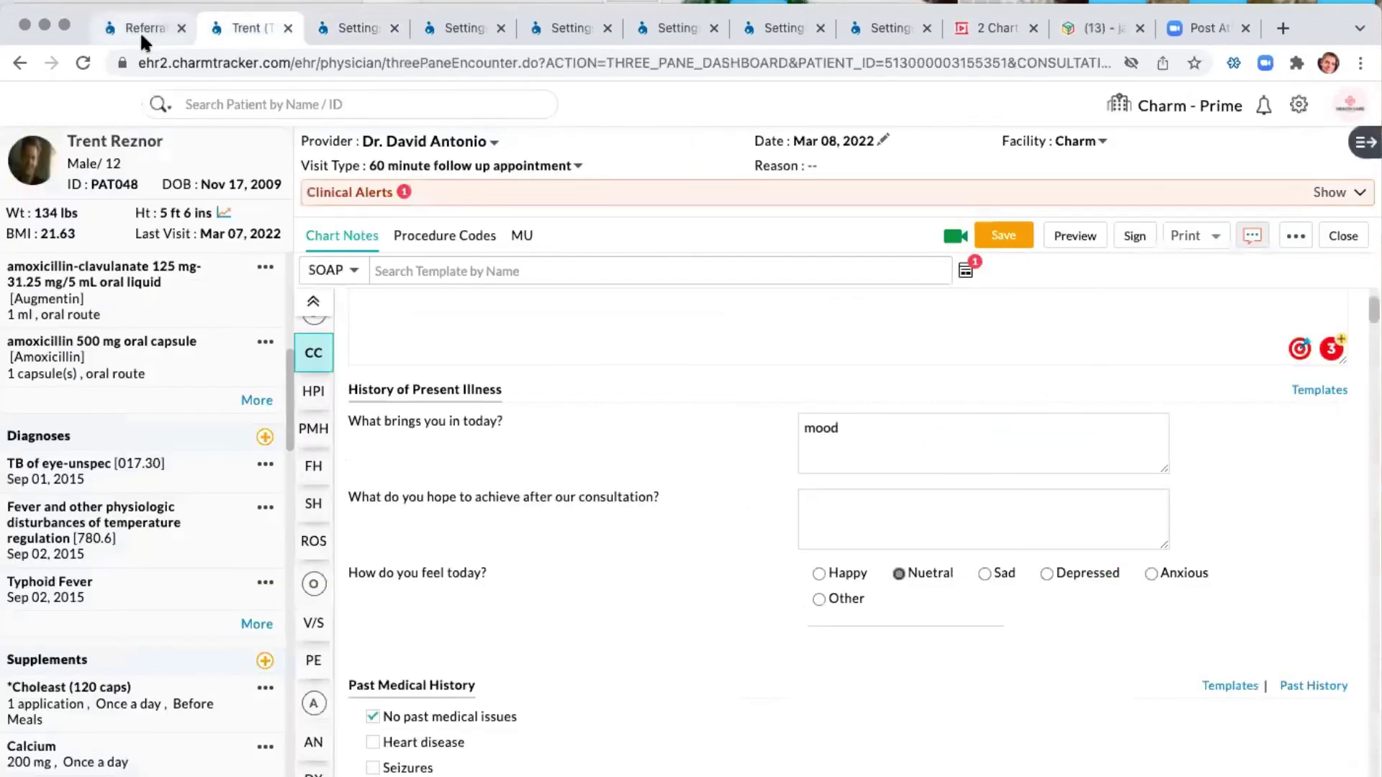
{"action": "left_click", "coordinate": [140, 30]}
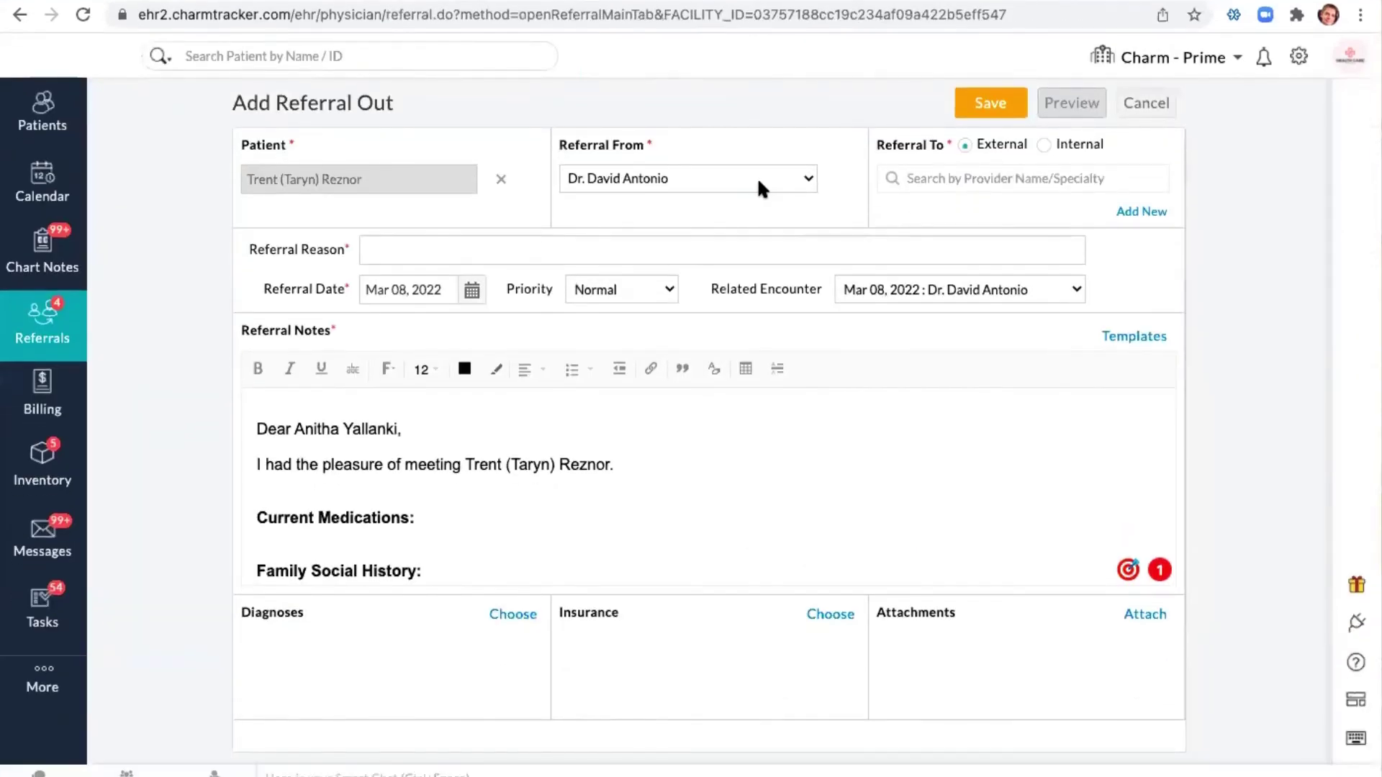
{"action": "left_click", "coordinate": [1162, 109]}
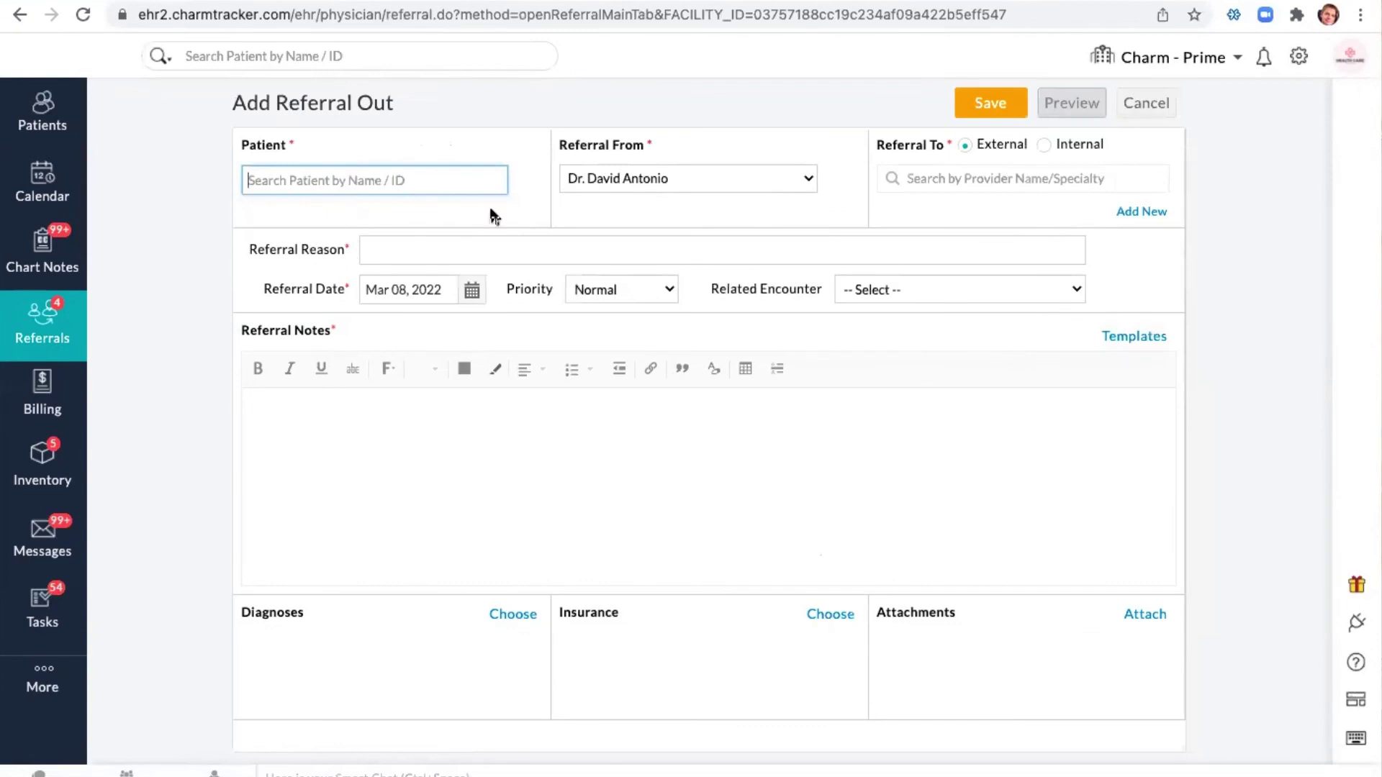
Search for another patient by name, select the match, and set the referral's related encounter to Feb 22, 2022.
{"action": "left_click", "coordinate": [899, 298]}
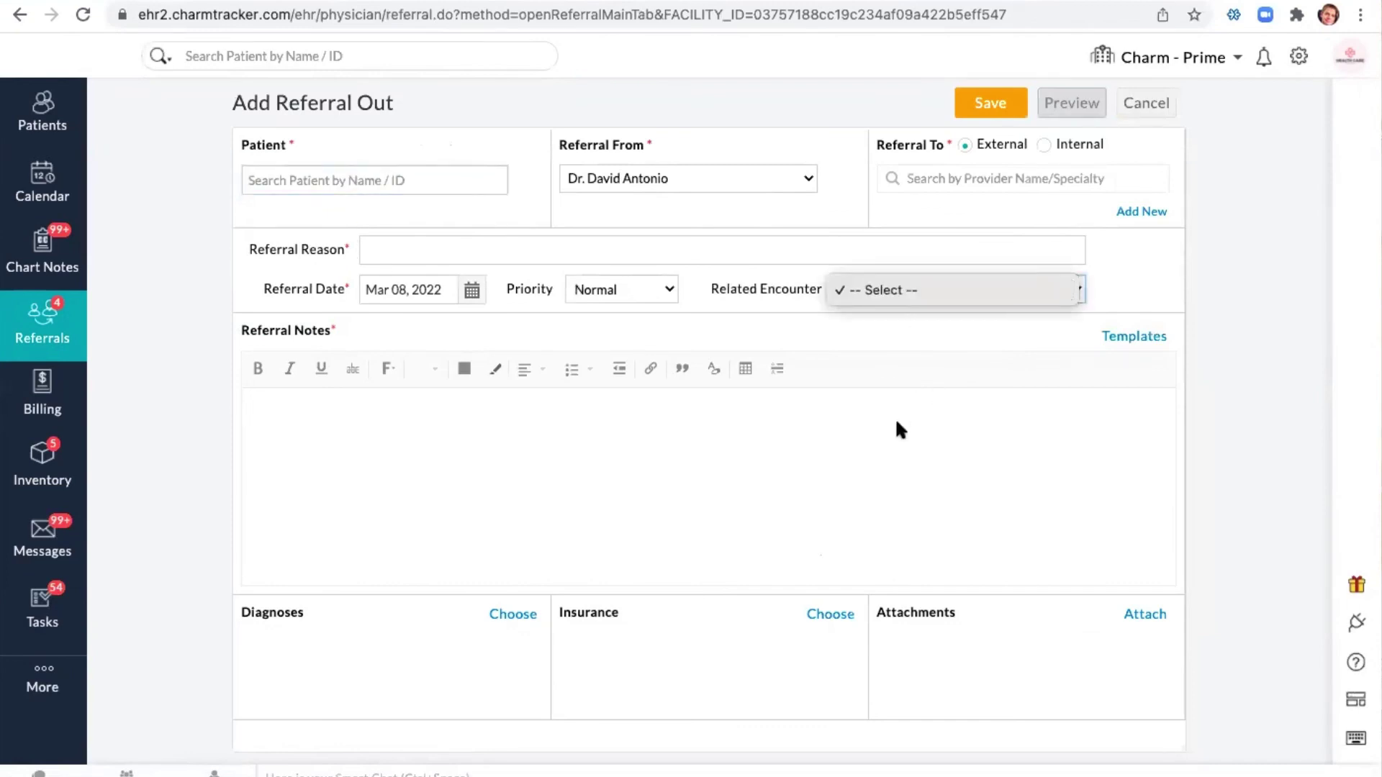
{"action": "left_click", "coordinate": [1258, 338]}
{"action": "left_click", "coordinate": [391, 179]}
{"action": "type", "text": "carl"}
{"action": "key", "text": "Down"}
{"action": "key", "text": "Return"}
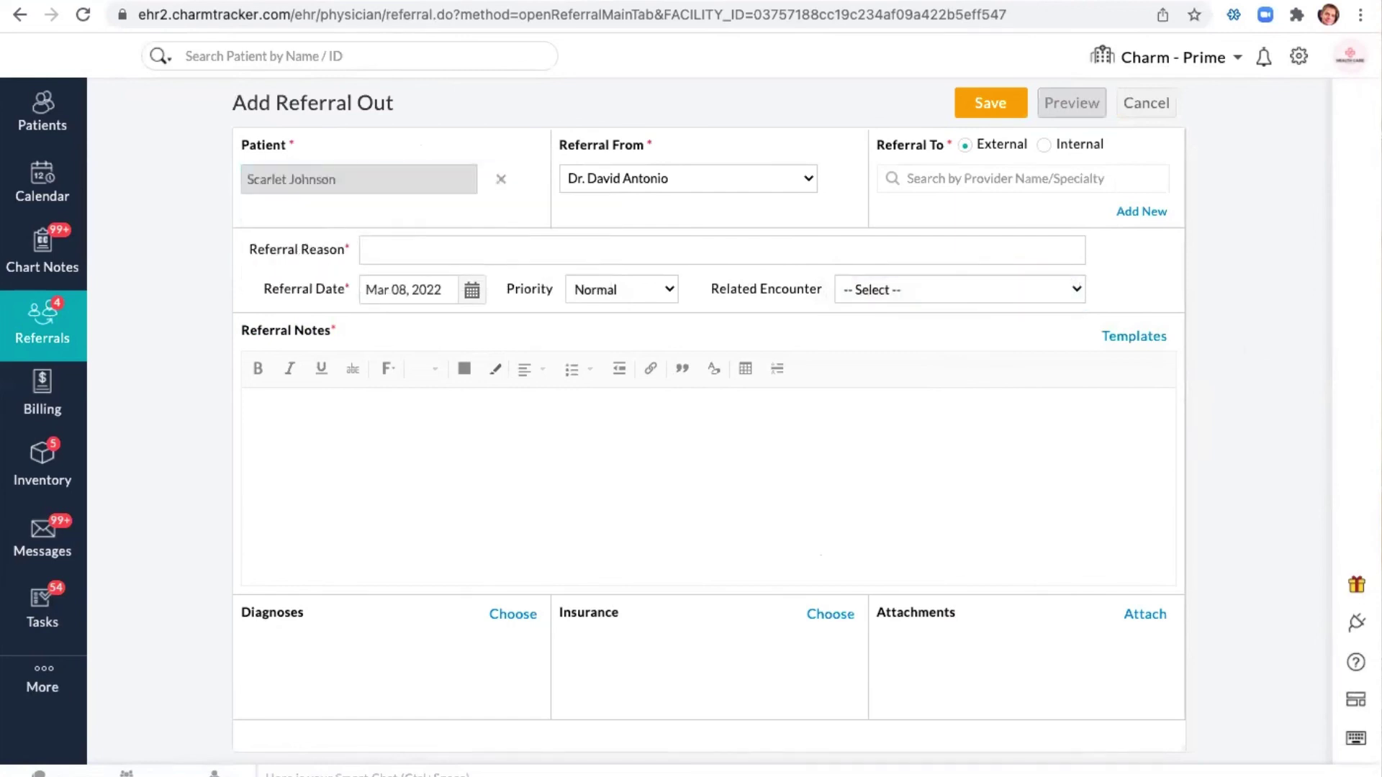
{"action": "left_click", "coordinate": [871, 287]}
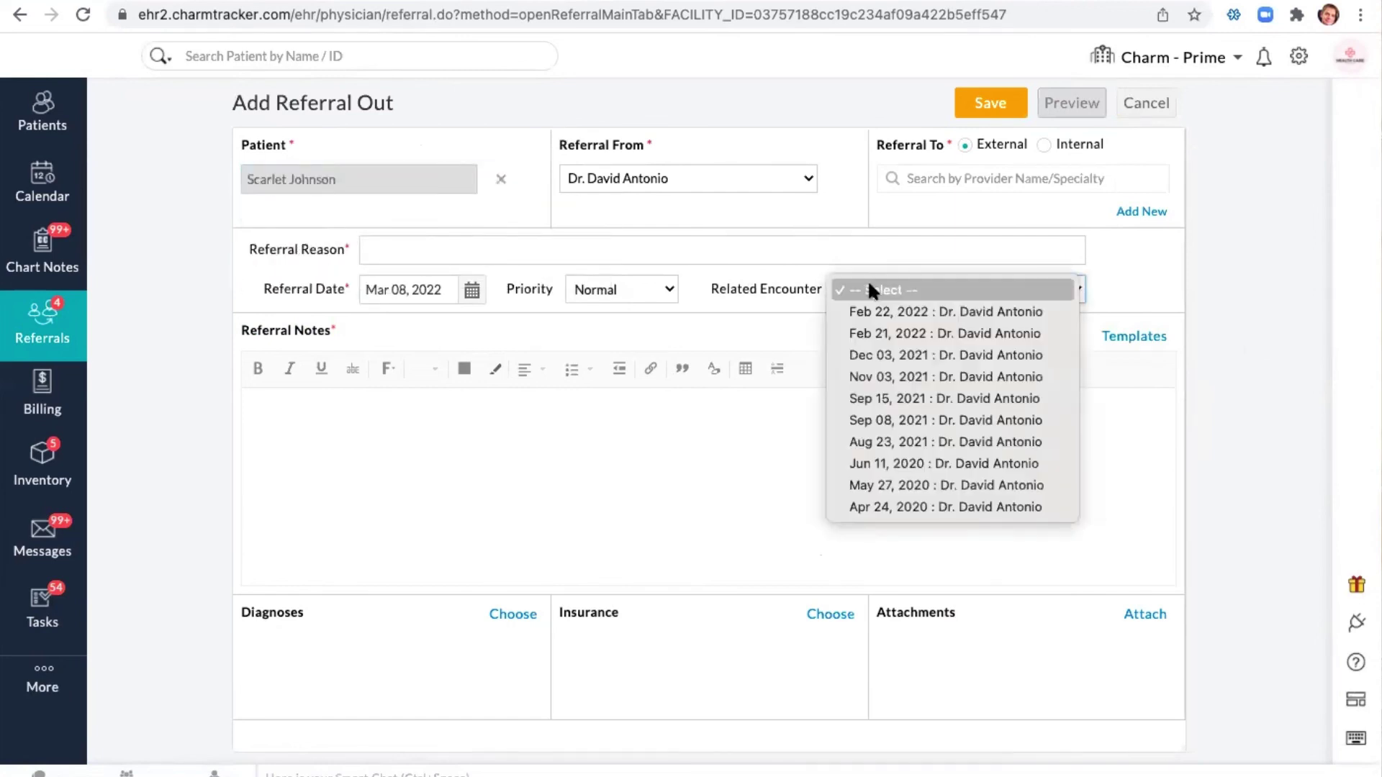
{"action": "left_click", "coordinate": [888, 312]}
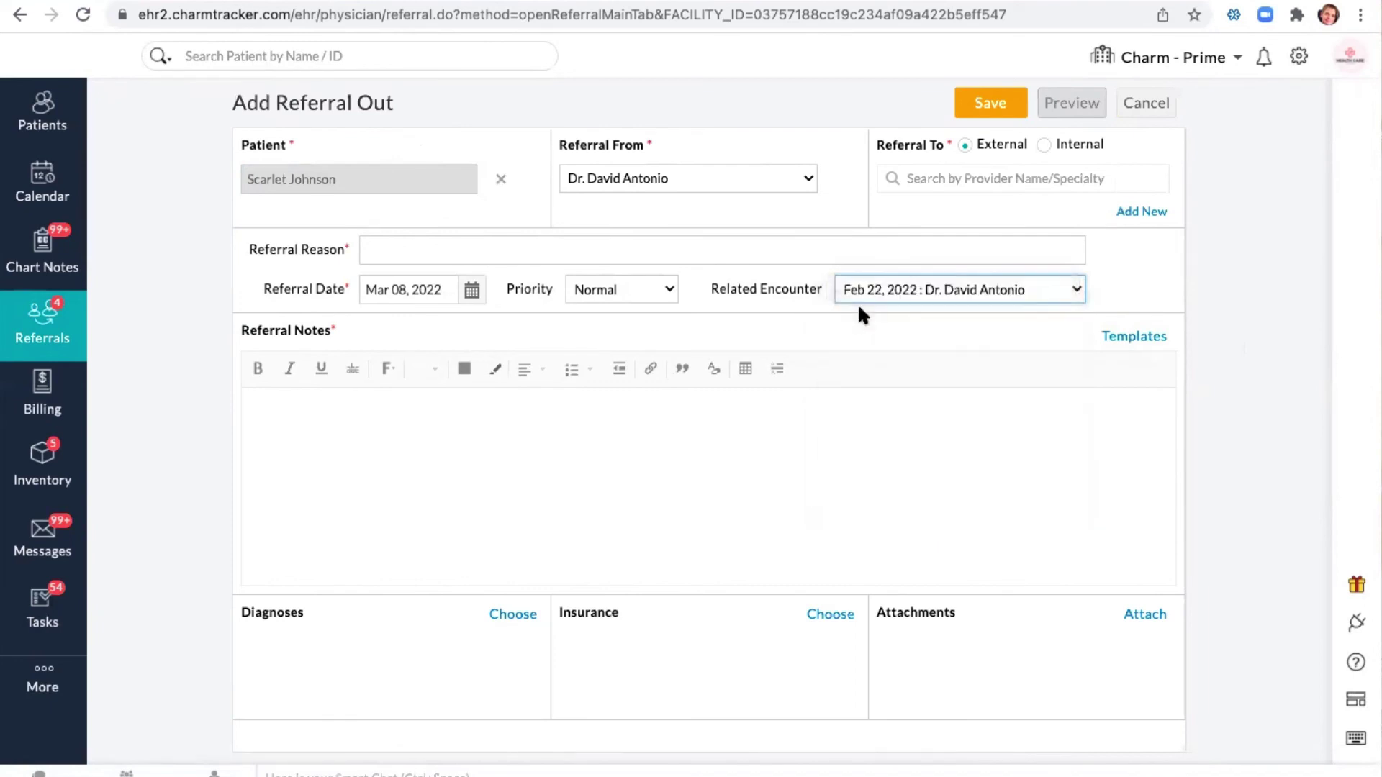
{"action": "left_click", "coordinate": [1136, 337]}
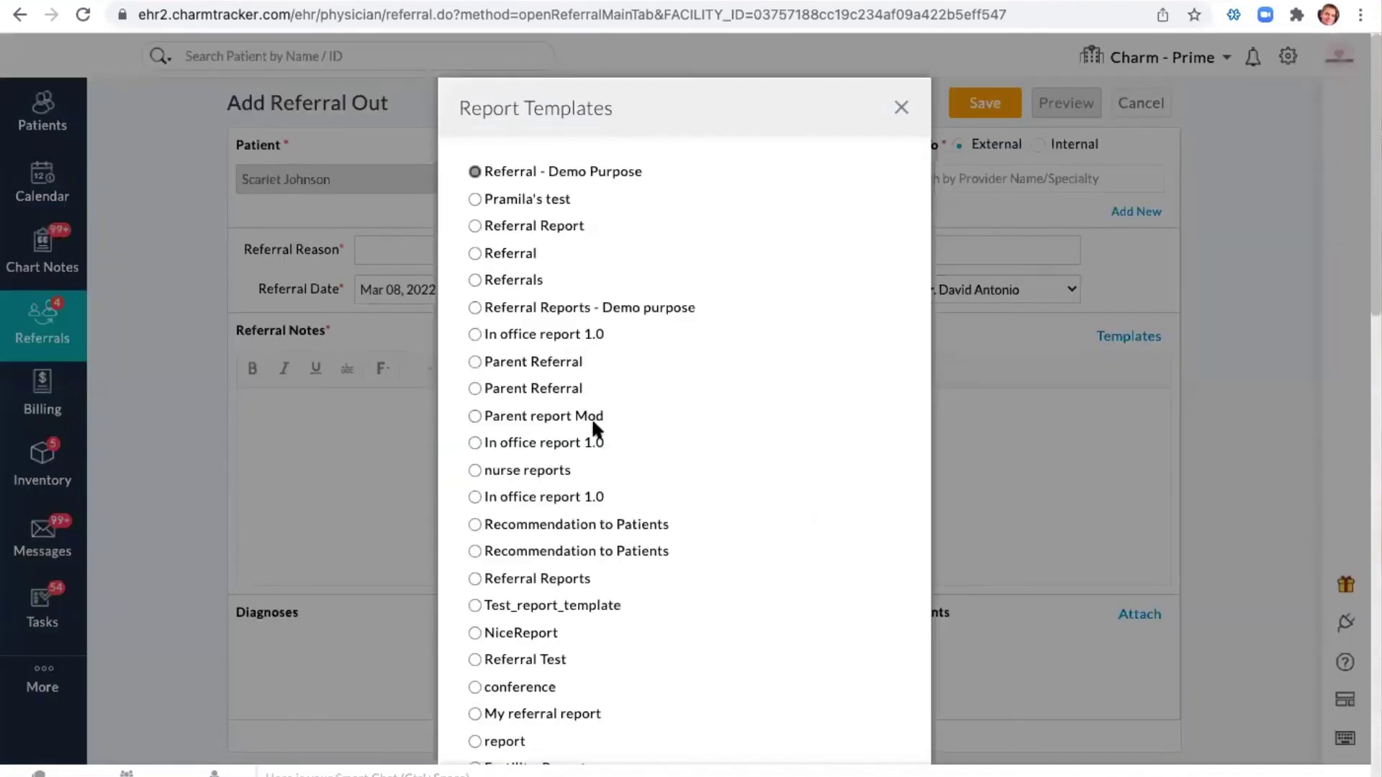
{"action": "scroll", "coordinate": [593, 423], "scroll_direction": "down", "scroll_amount": 9}
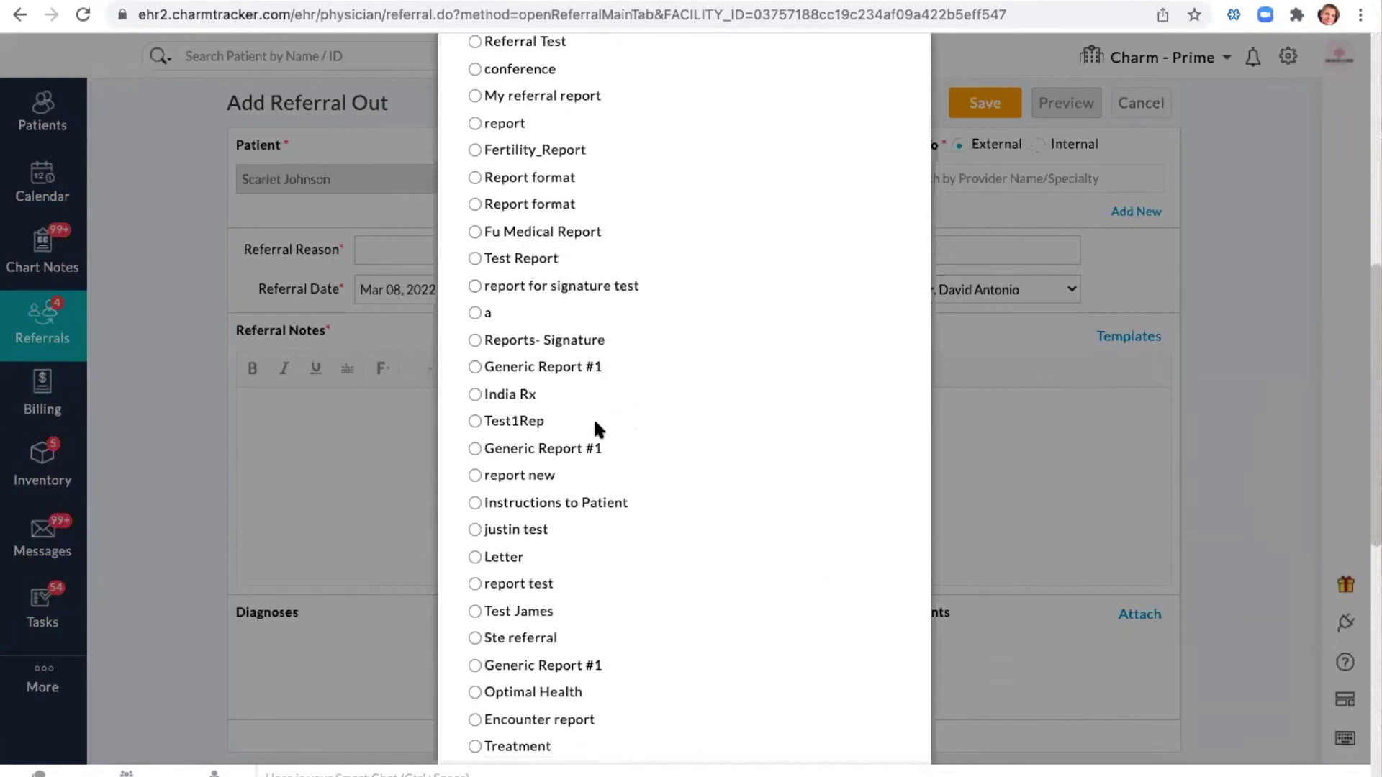
{"action": "scroll", "coordinate": [595, 426], "scroll_direction": "down", "scroll_amount": 3}
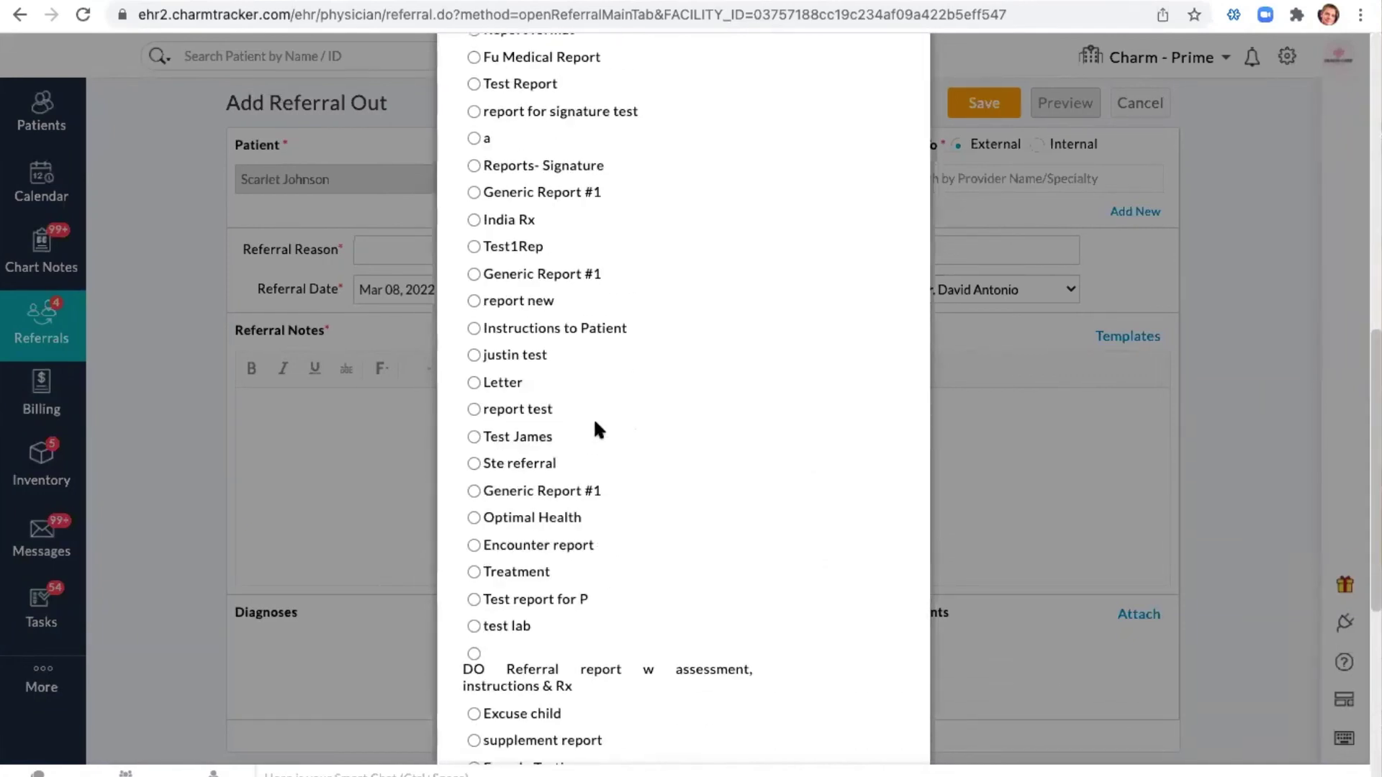
{"action": "left_click", "coordinate": [474, 437]}
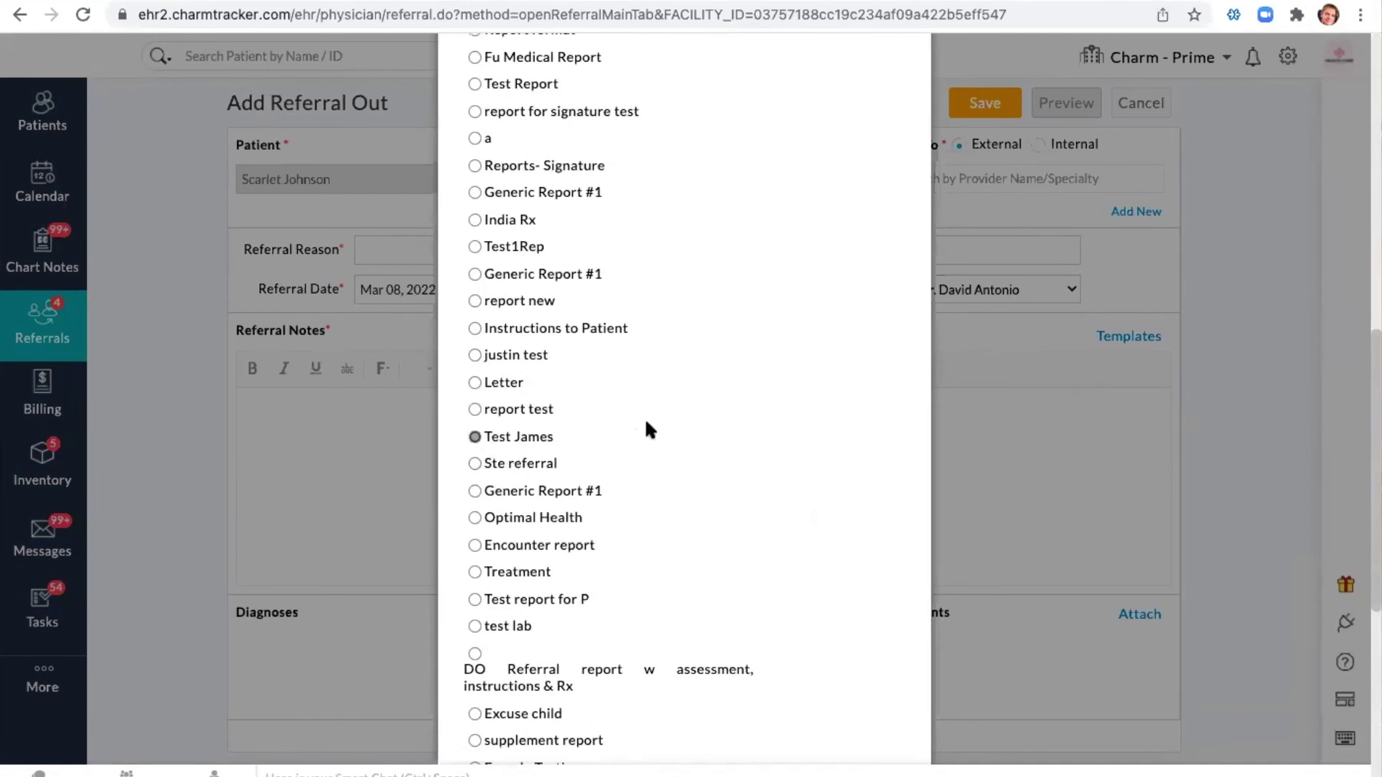
{"action": "scroll", "coordinate": [651, 423], "scroll_direction": "down", "scroll_amount": 5}
{"action": "scroll", "coordinate": [651, 423], "scroll_direction": "up", "scroll_amount": 4}
{"action": "scroll", "coordinate": [652, 435], "scroll_direction": "down", "scroll_amount": 10}
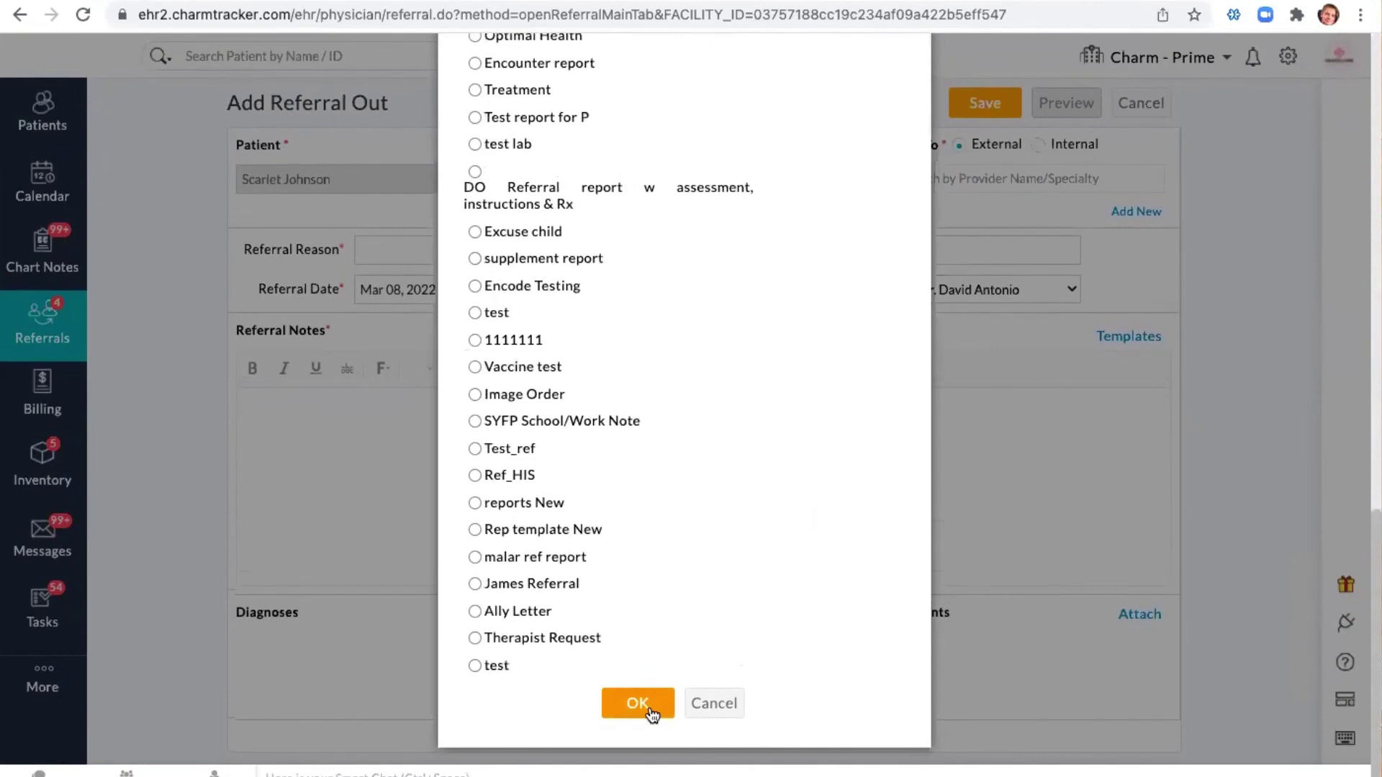
{"action": "left_click", "coordinate": [711, 703]}
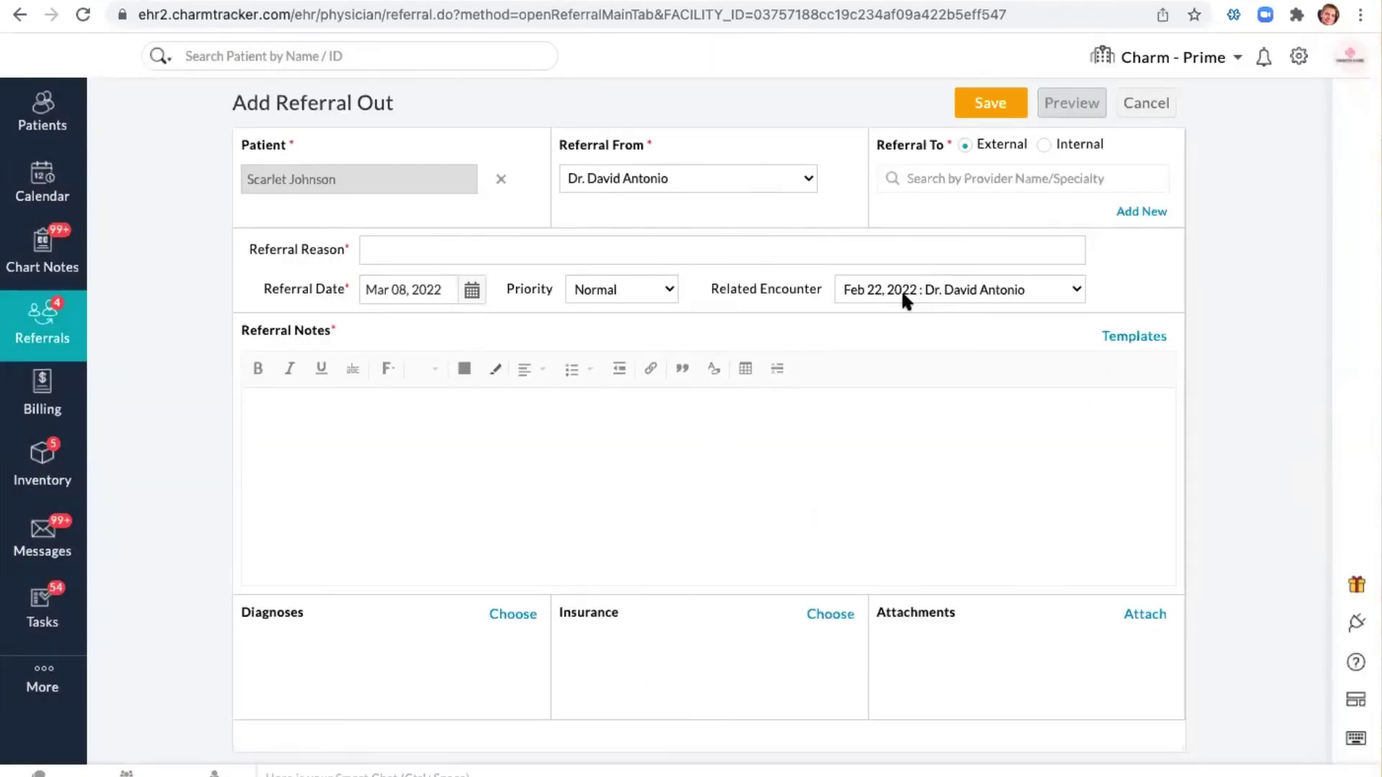
Place the text cursor in the empty referral notes.
{"action": "left_click", "coordinate": [281, 437]}
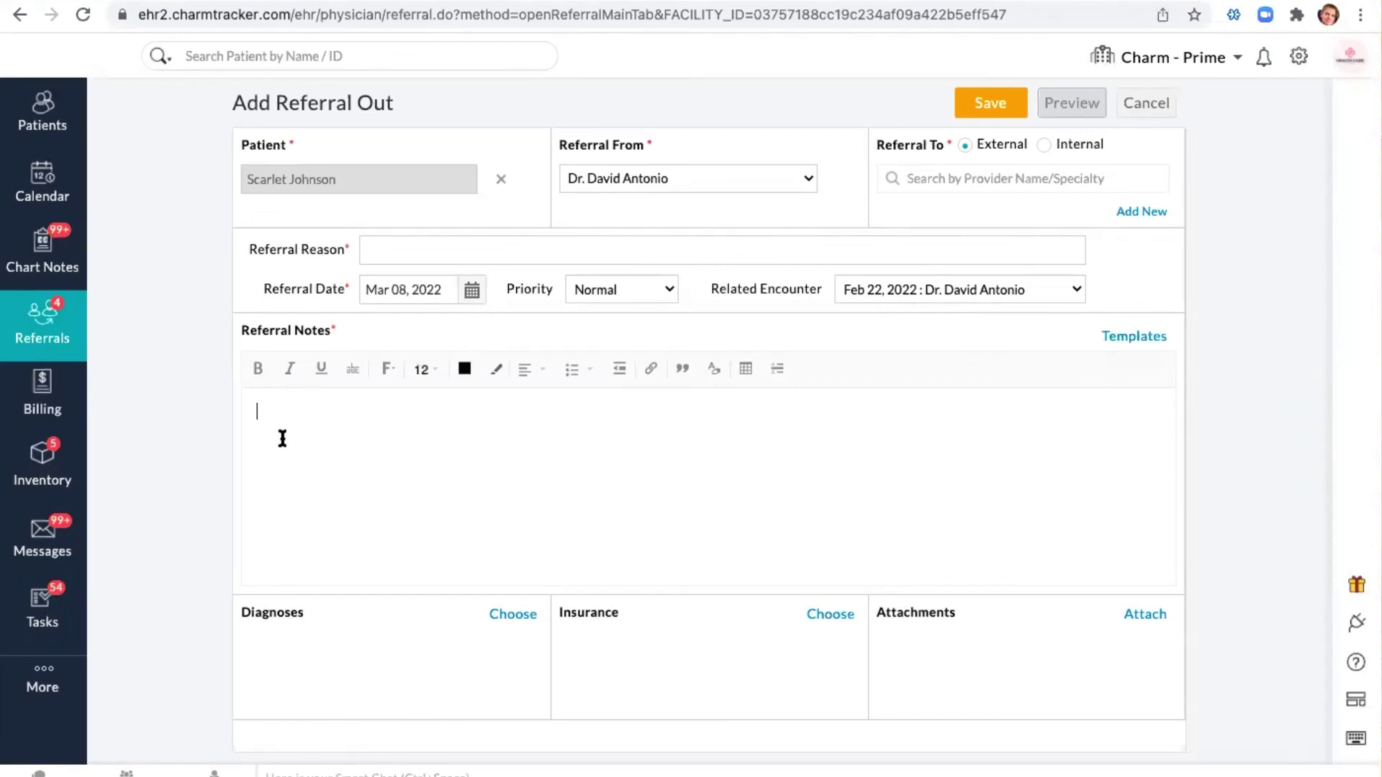